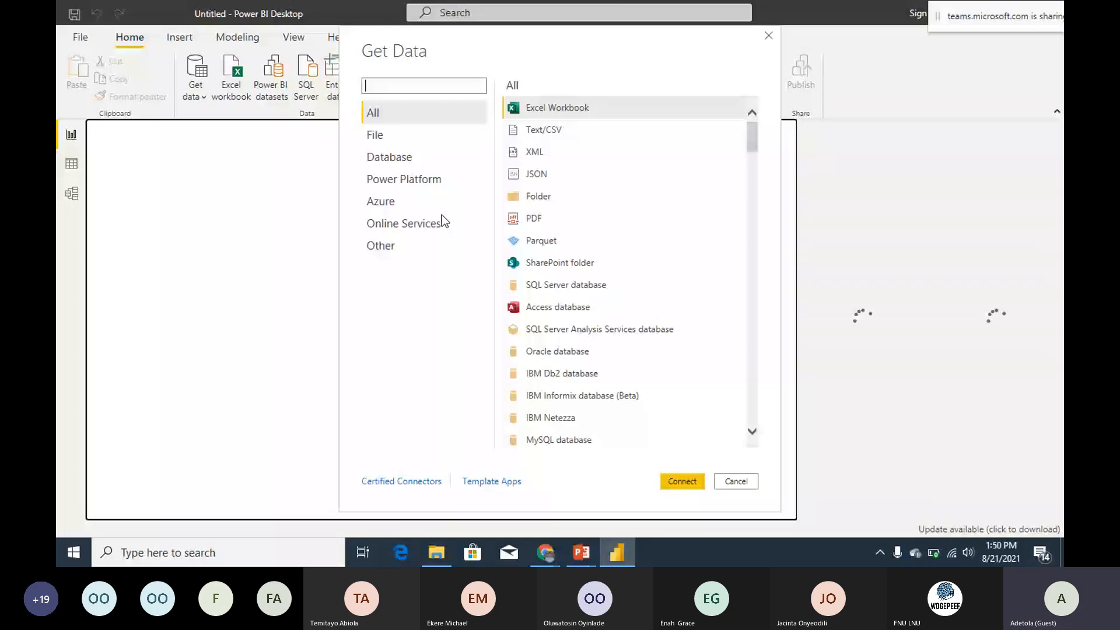
# Step: Bring up the complete Get Data source list and look through the available connectors
pyautogui.click(769, 35)
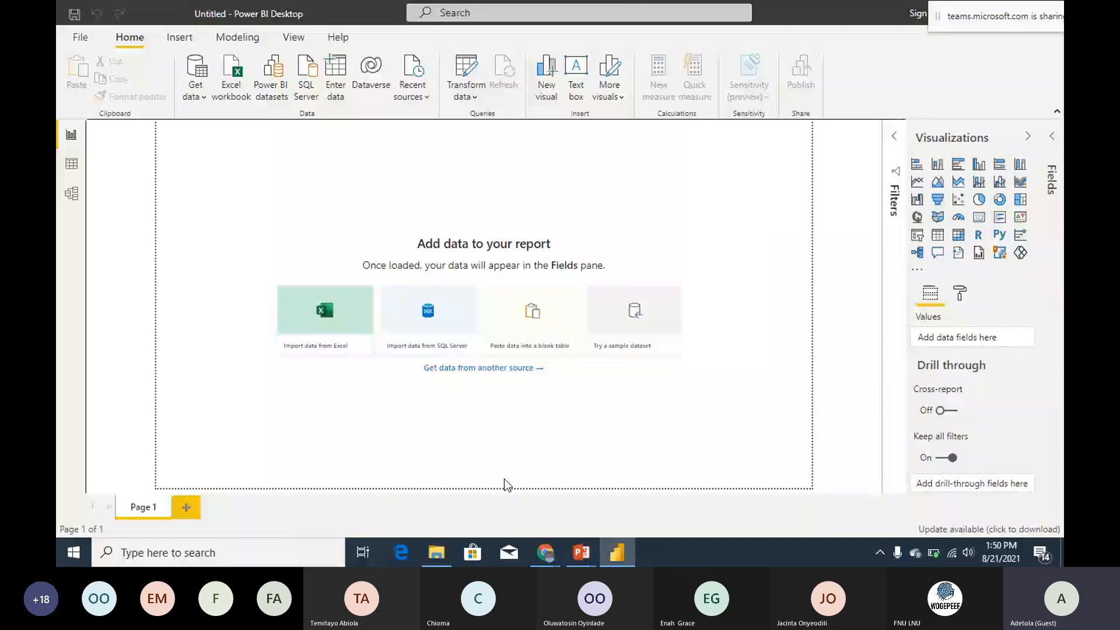
pyautogui.click(713, 411)
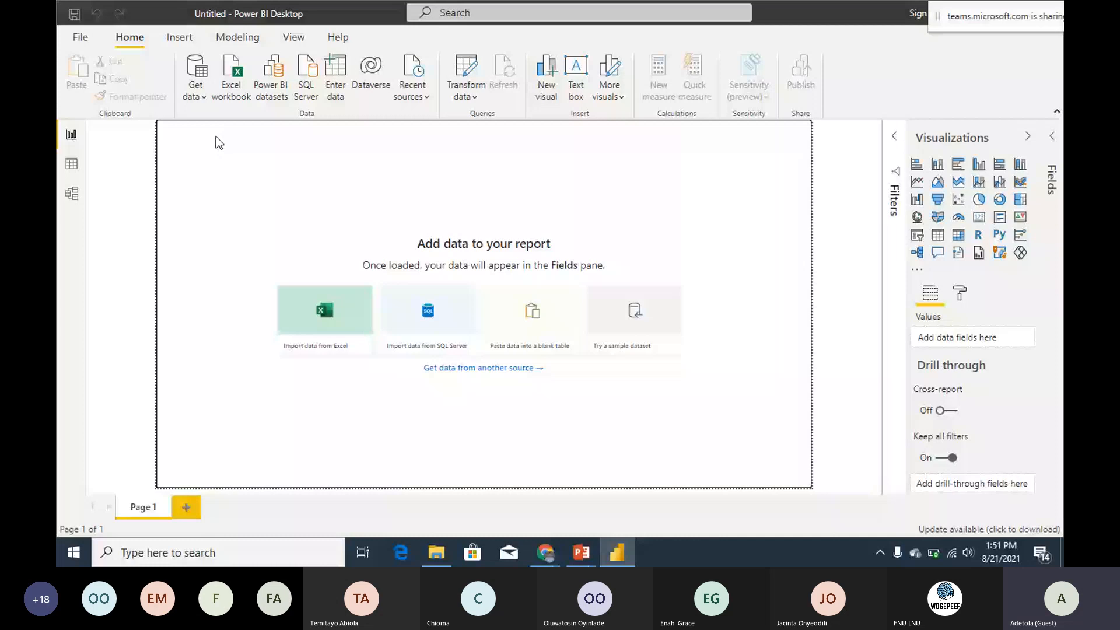
pyautogui.click(203, 104)
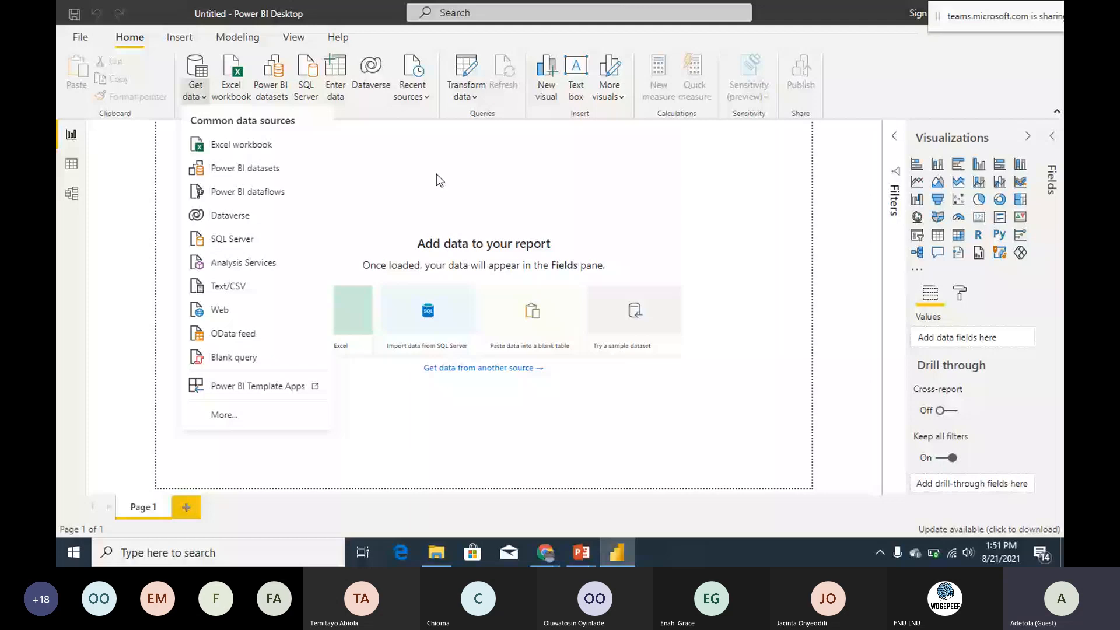
pyautogui.click(194, 92)
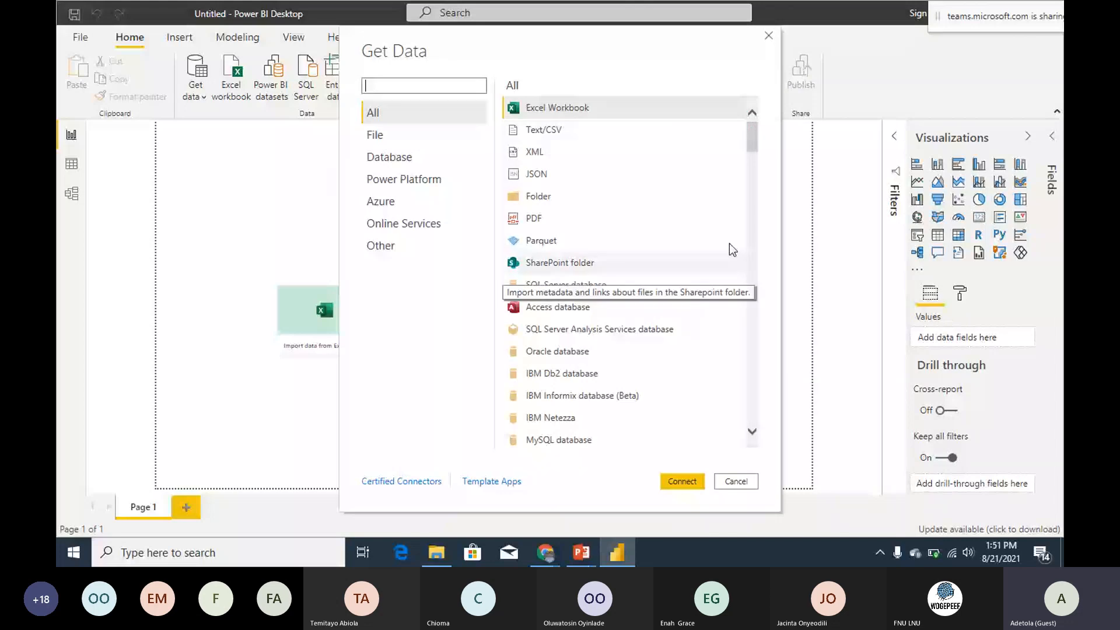
pyautogui.moveTo(751, 143); pyautogui.dragTo(752, 210)
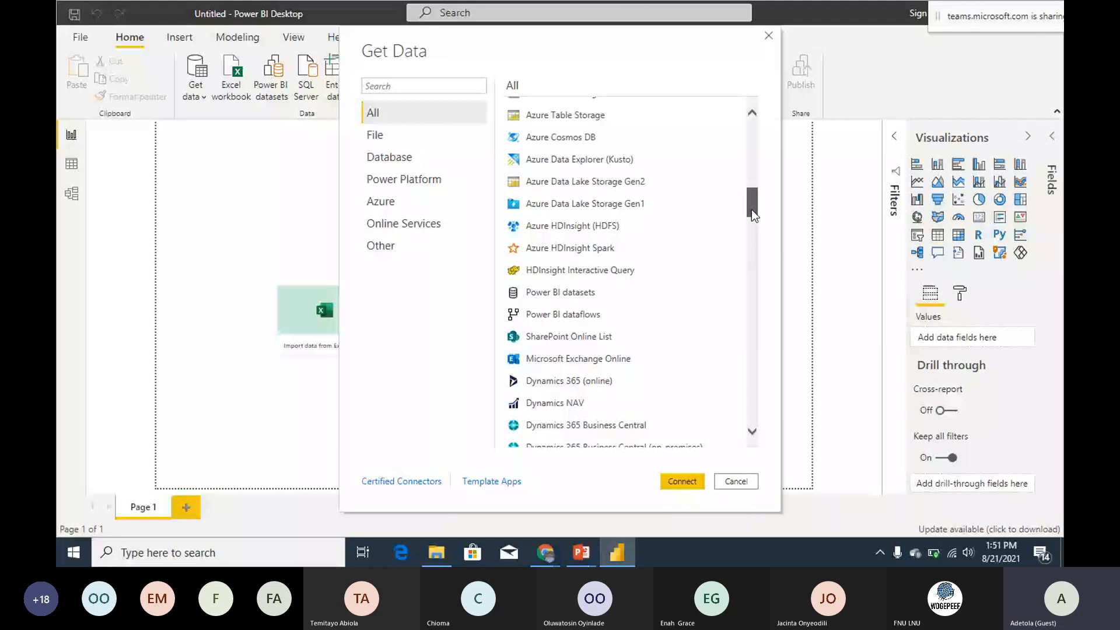
pyautogui.moveTo(751, 209); pyautogui.dragTo(752, 144)
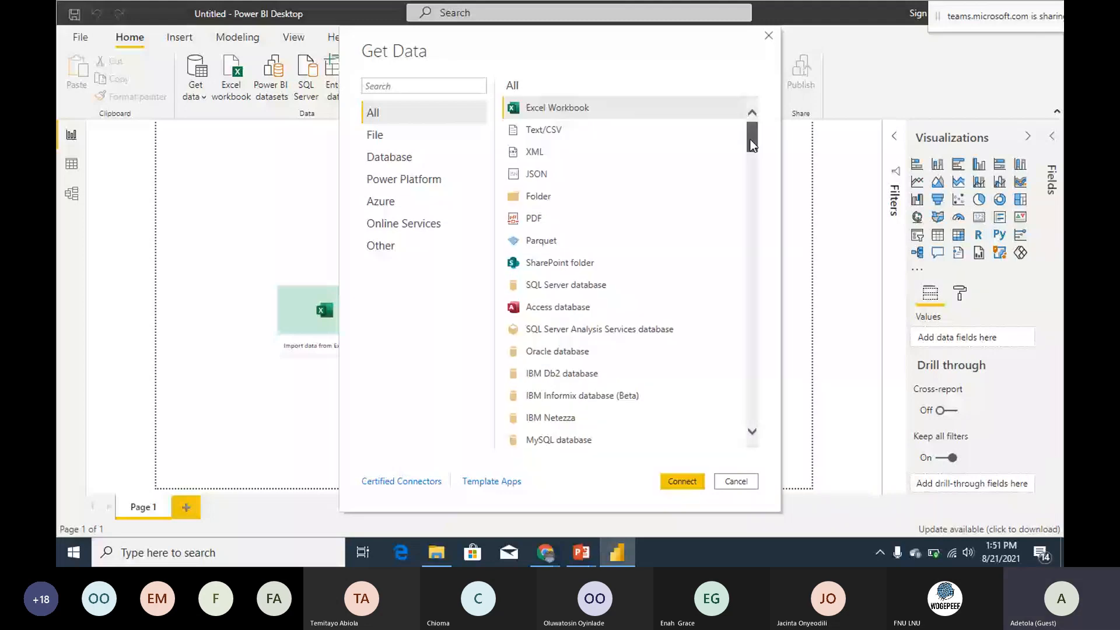
# Step: Switch to File Explorer and check the properties of the Training Dataset file in the Trainning folder
pyautogui.hotkey('alt', 'Tab')
pyautogui.click(816, 203)
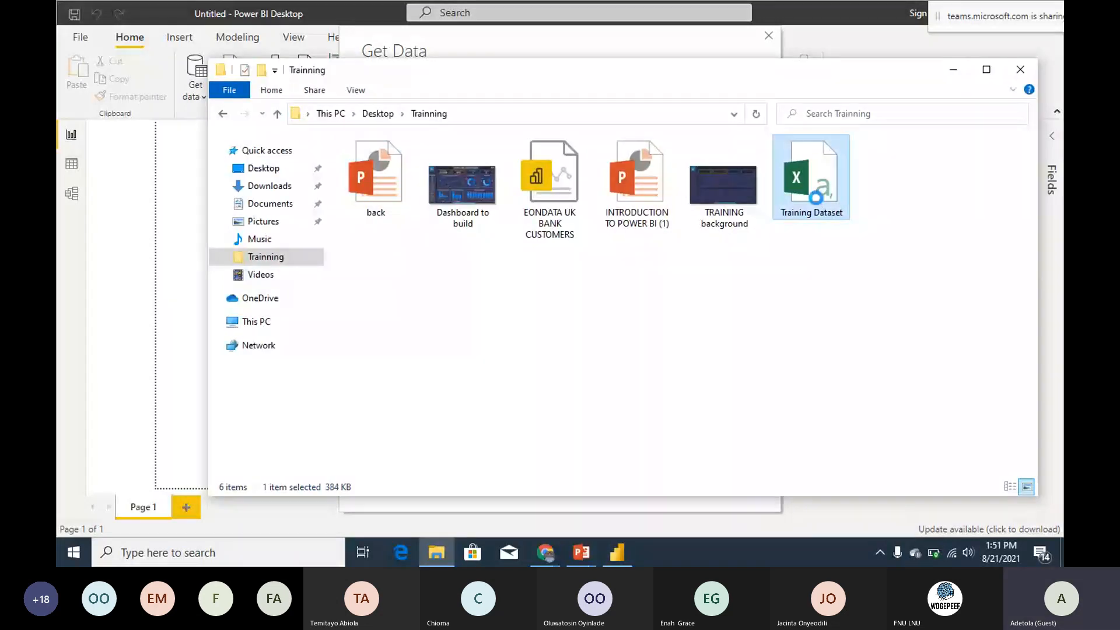
pyautogui.rightClick(818, 207)
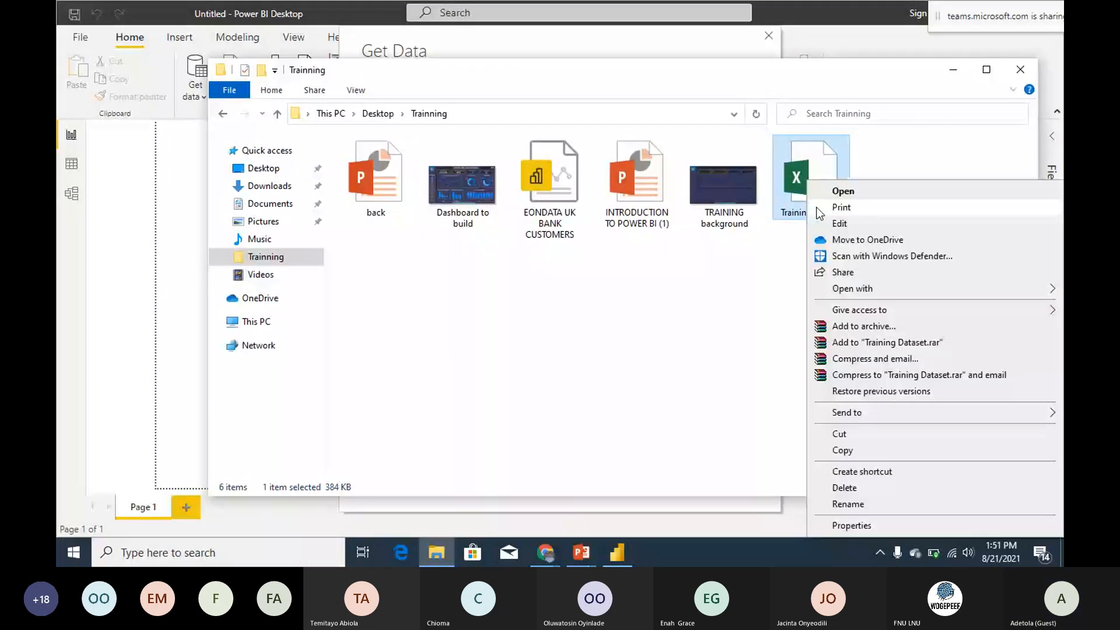
pyautogui.click(863, 522)
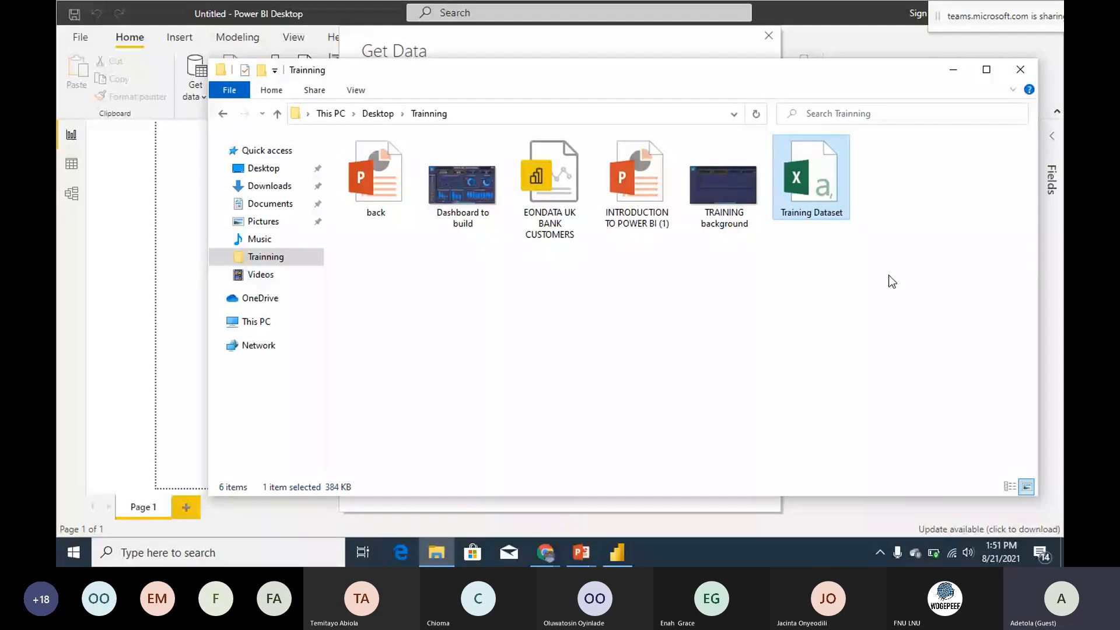
pyautogui.click(1046, 168)
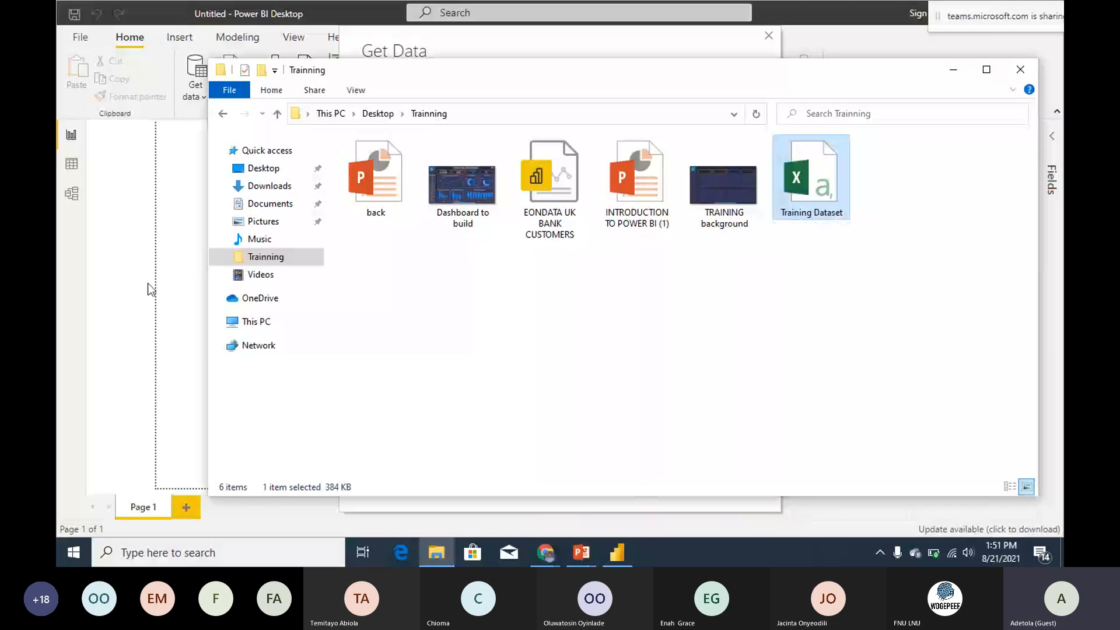
# Step: Open Training Dataset in Excel and examine the row 3 column headers from Customer ID to Account Balance
pyautogui.doubleClick(810, 202)
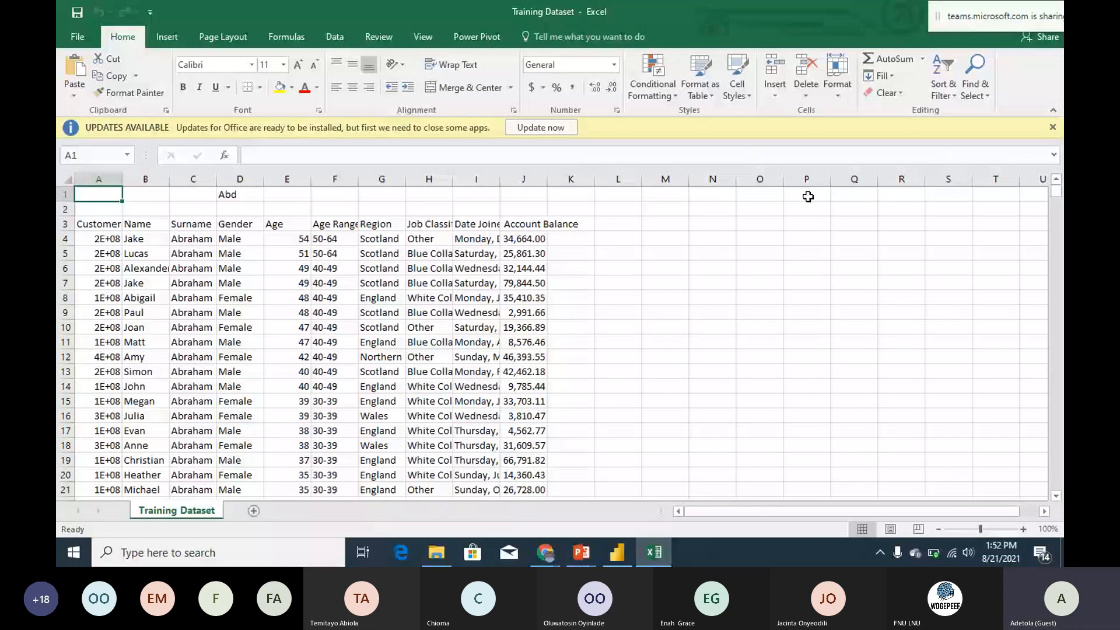
pyautogui.press('Down')
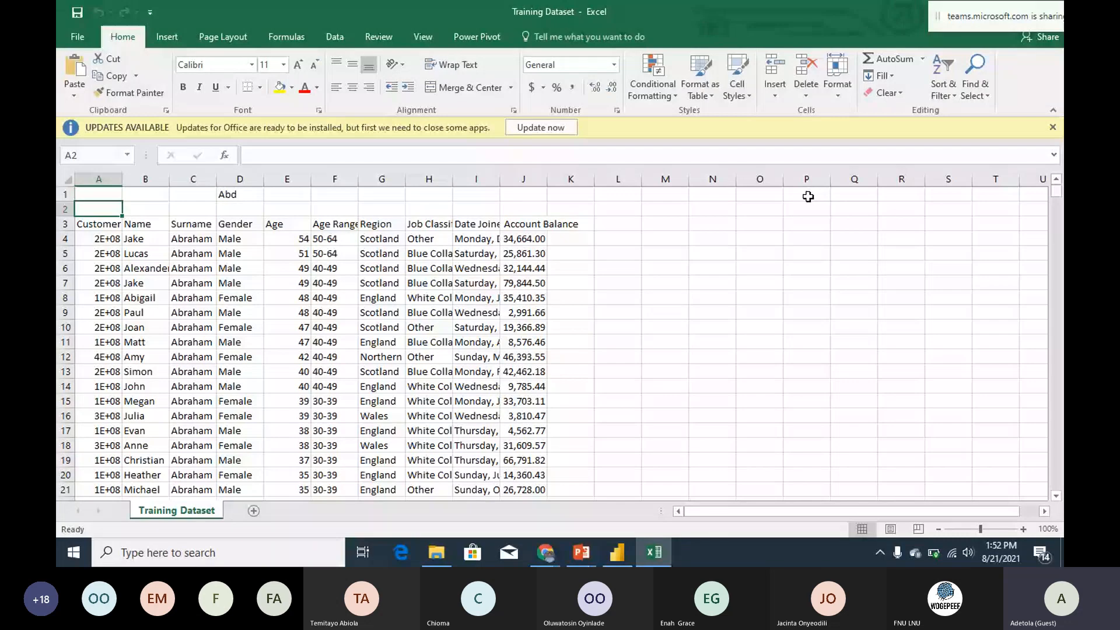
pyautogui.press('Down')
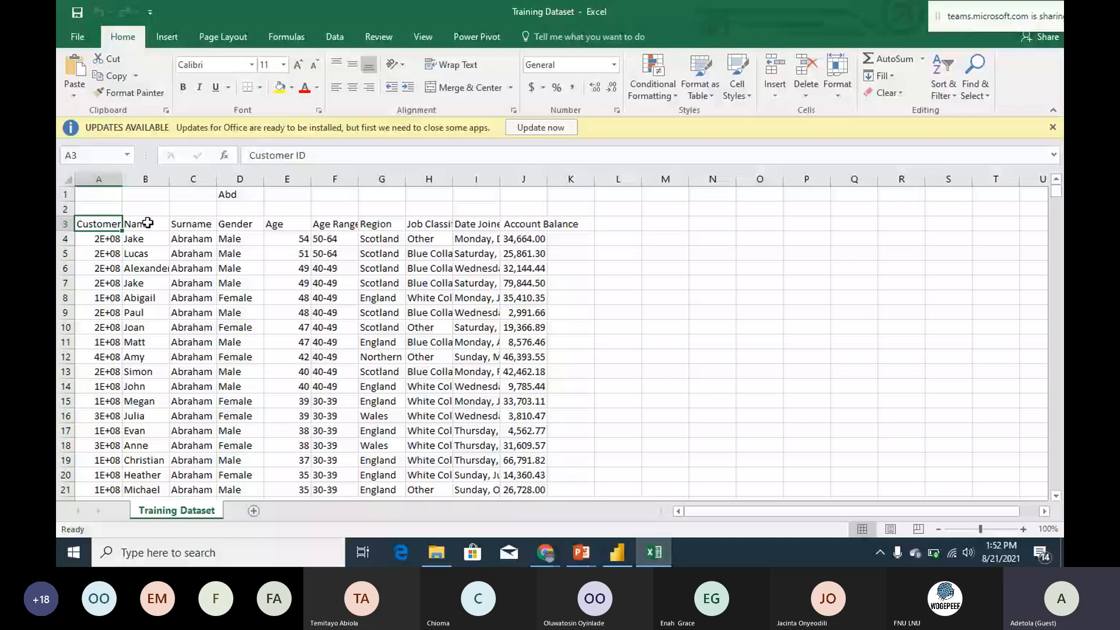
pyautogui.press('Right')
pyautogui.press('Right')
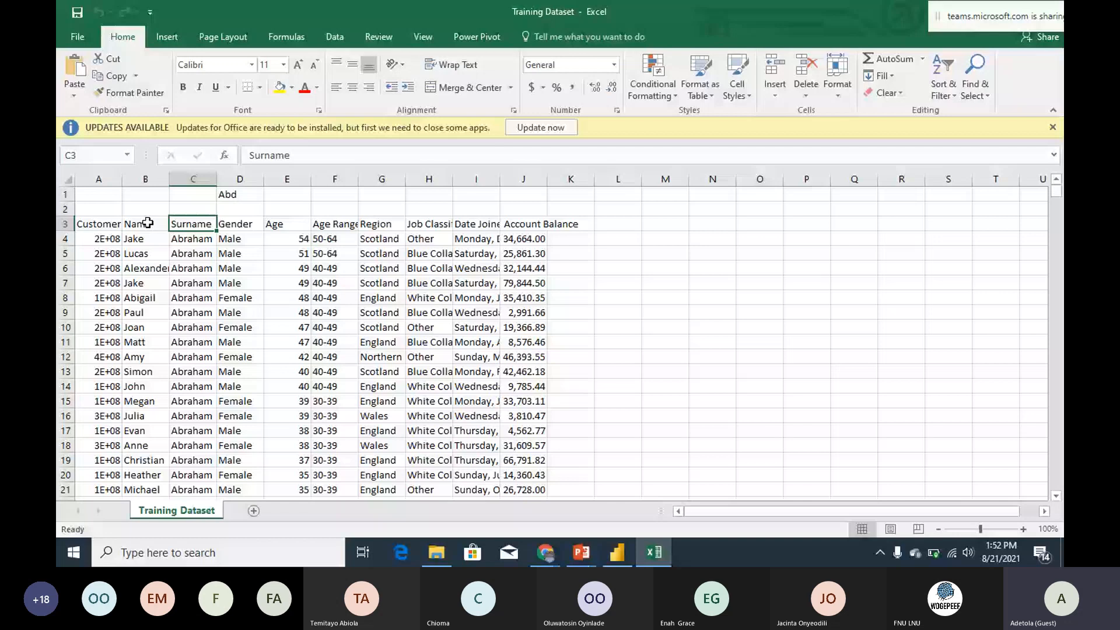
pyautogui.press('Right')
pyautogui.press('Right')
pyautogui.press('Right')
pyautogui.press('Down')
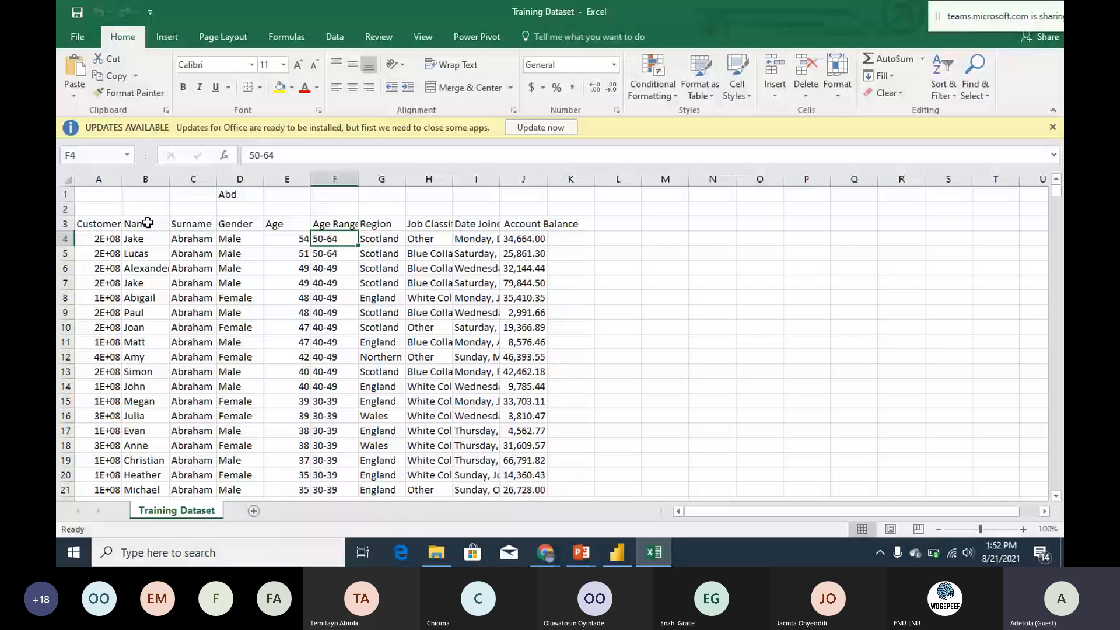
pyautogui.press('Right')
pyautogui.press('Right')
pyautogui.press('Up')
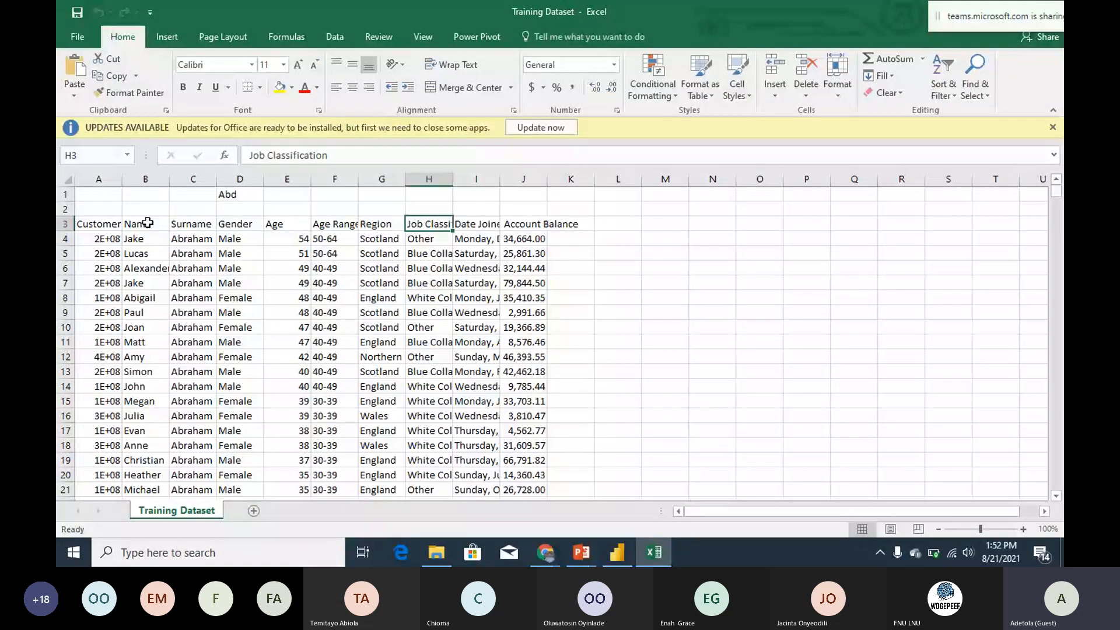
pyautogui.press('Right')
pyautogui.press('Right')
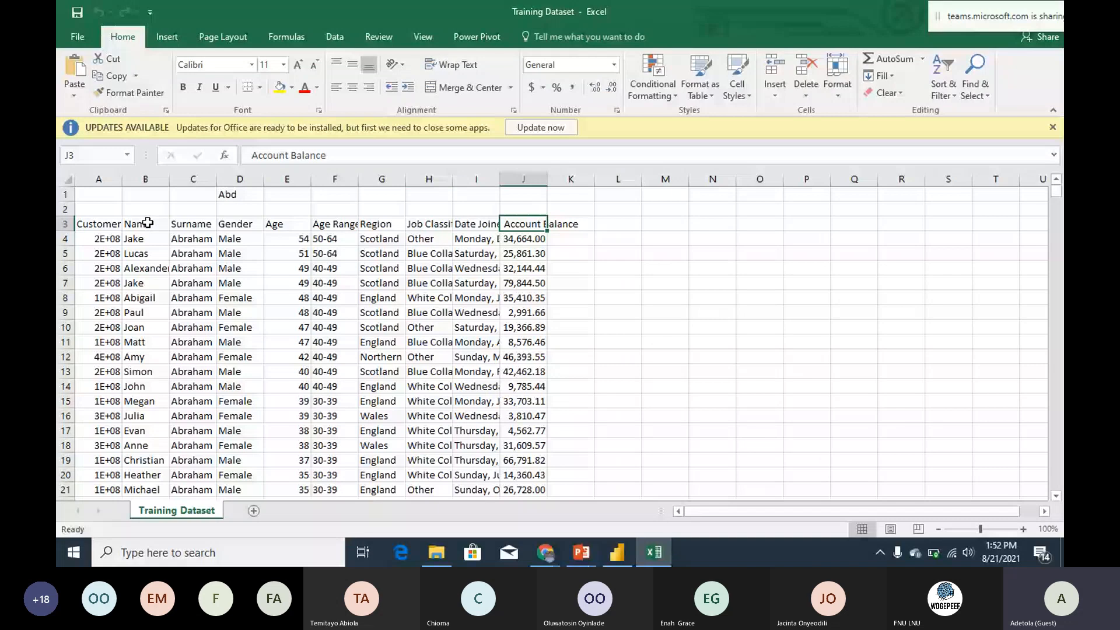
pyautogui.press('Down')
pyautogui.press('Home')
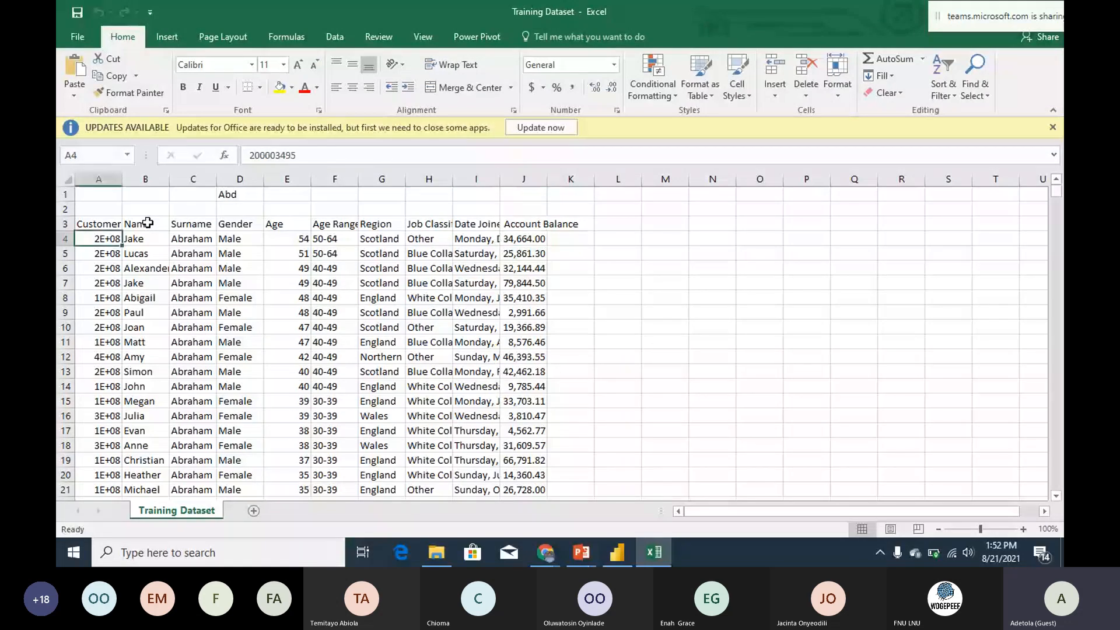
# Step: Examine the first customer record across its columns and the first few Account Balance values
pyautogui.press('Right')
pyautogui.press('Right')
pyautogui.press('Right')
pyautogui.press('Right')
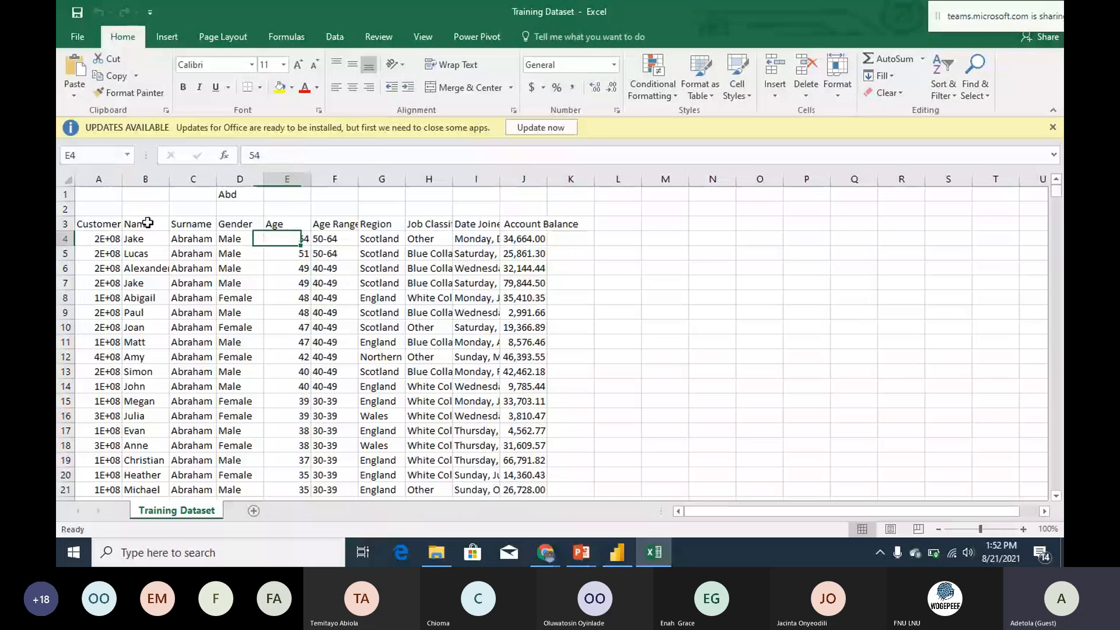
pyautogui.press('Right')
pyautogui.press('Right')
pyautogui.press('Right')
pyautogui.press('Right')
pyautogui.press('Right')
pyautogui.press('Down')
pyautogui.press('Down')
pyautogui.press('Down')
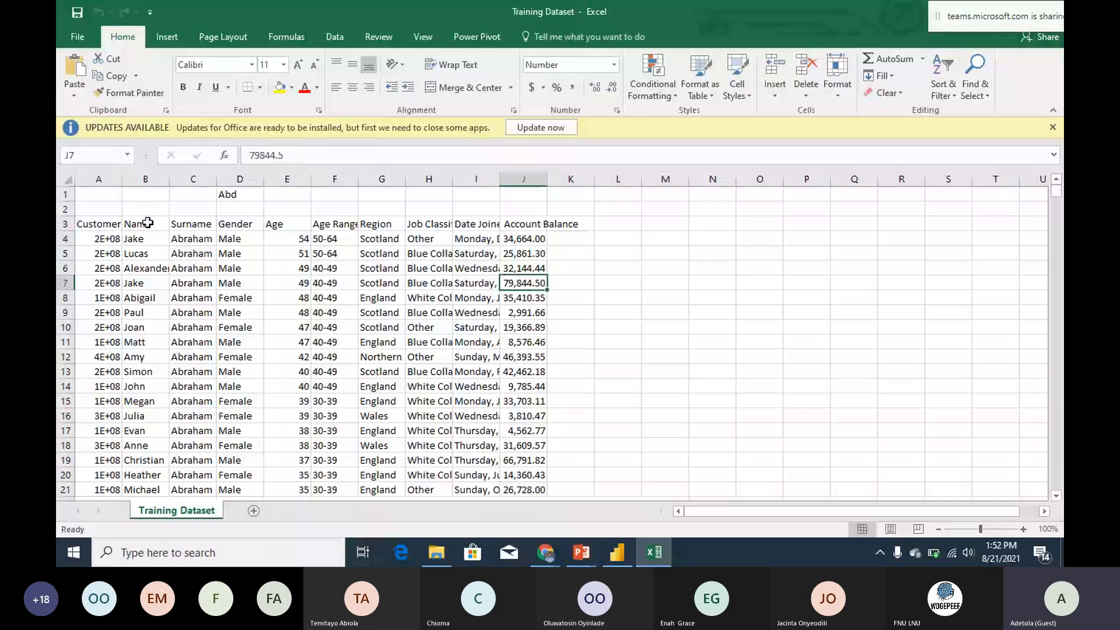
# Step: Examine the values in the Age, Job Classification and Region columns of the dataset
pyautogui.press('Down')
pyautogui.press('Left')
pyautogui.press('Left')
pyautogui.press('Left')
pyautogui.press('Left')
pyautogui.press('Left')
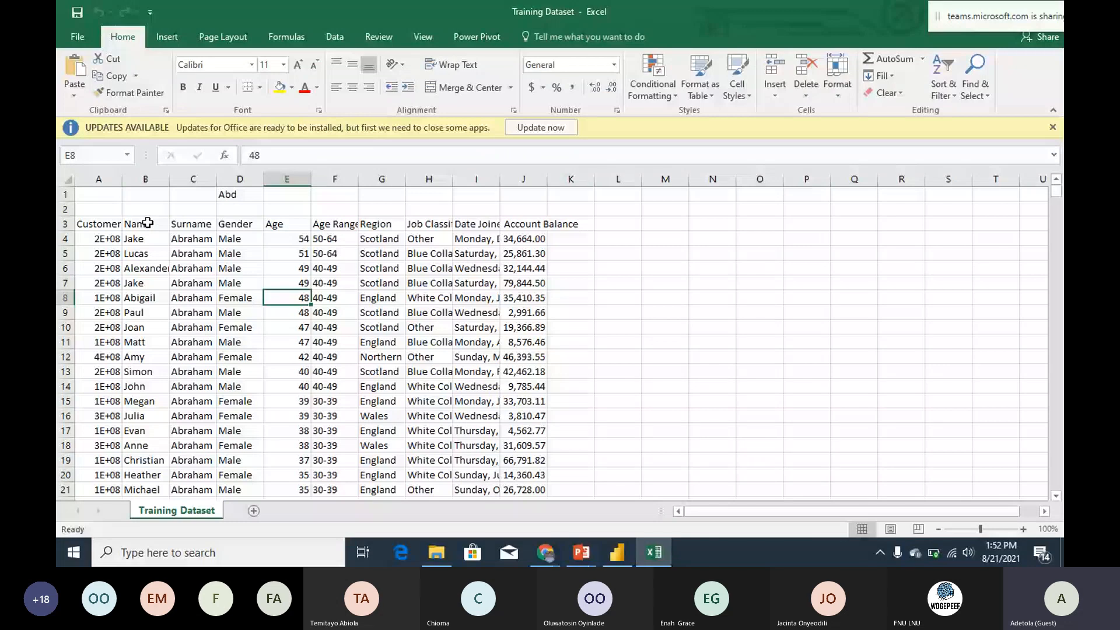
pyautogui.press('Right')
pyautogui.press('Right')
pyautogui.press('Right')
pyautogui.press('Up')
pyautogui.press('Up')
pyautogui.press('Up')
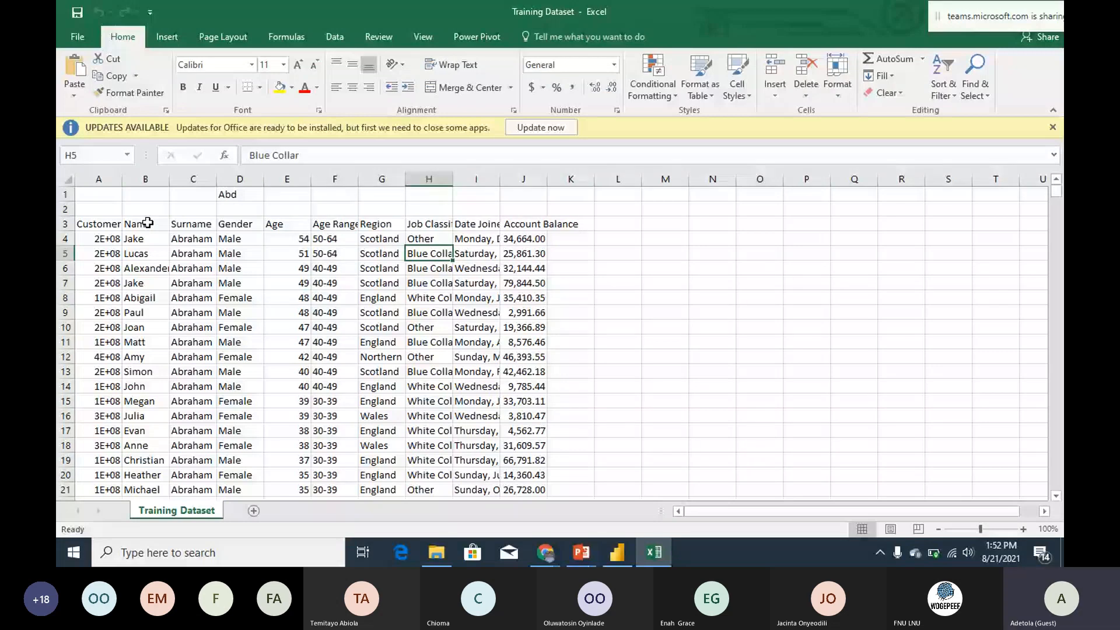
pyautogui.press('Up')
pyautogui.press('Left')
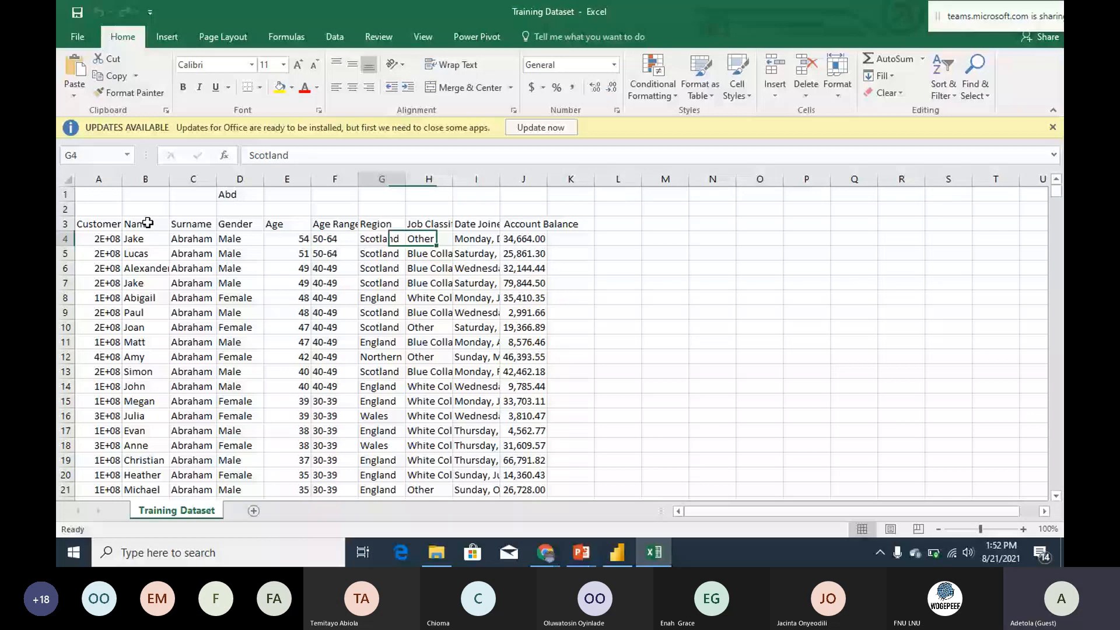
pyautogui.press('Down')
pyautogui.press('Down')
pyautogui.press('Down')
pyautogui.press('Down')
pyautogui.press('Down')
pyautogui.press('Down')
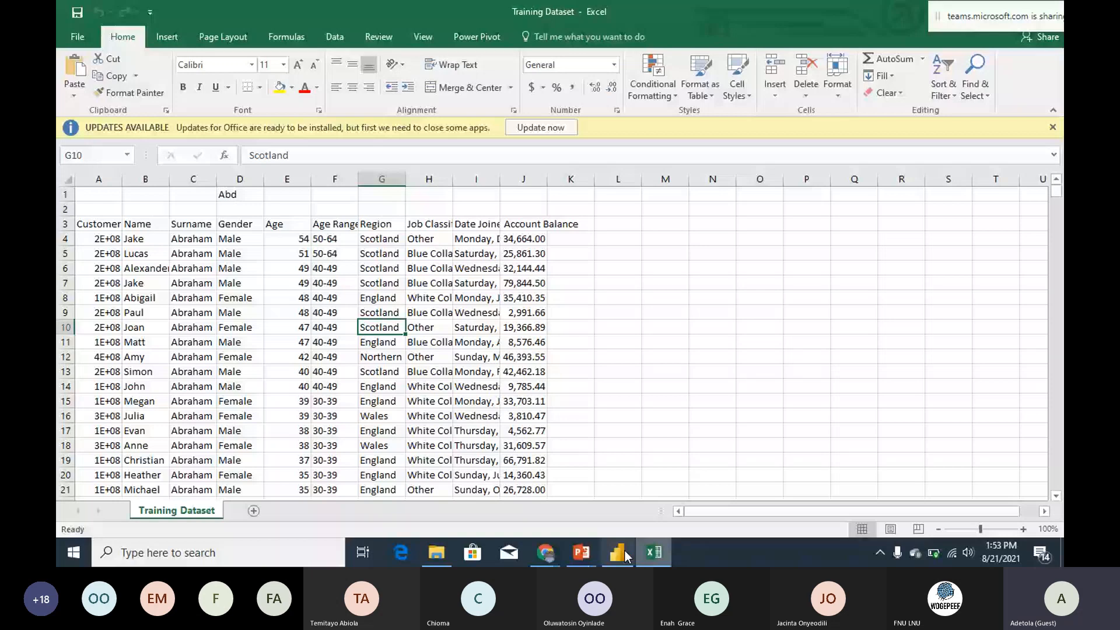
# Step: Switch to Power BI Desktop, connect to Training Dataset as a Text/CSV source and open it for transformation in Power Query Editor
pyautogui.click(625, 550)
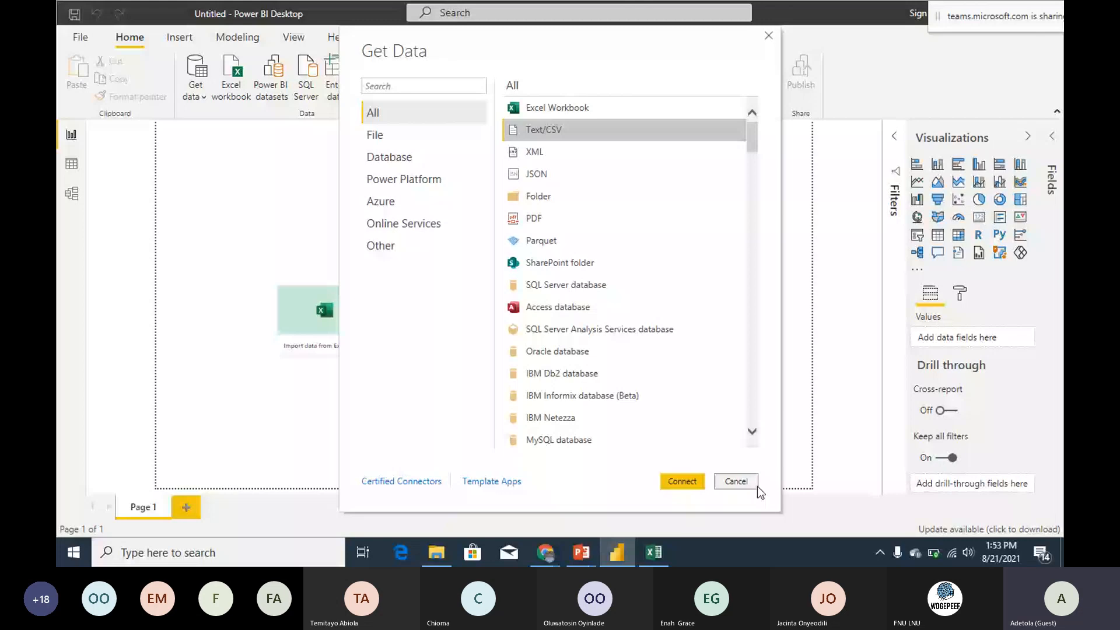
pyautogui.click(682, 481)
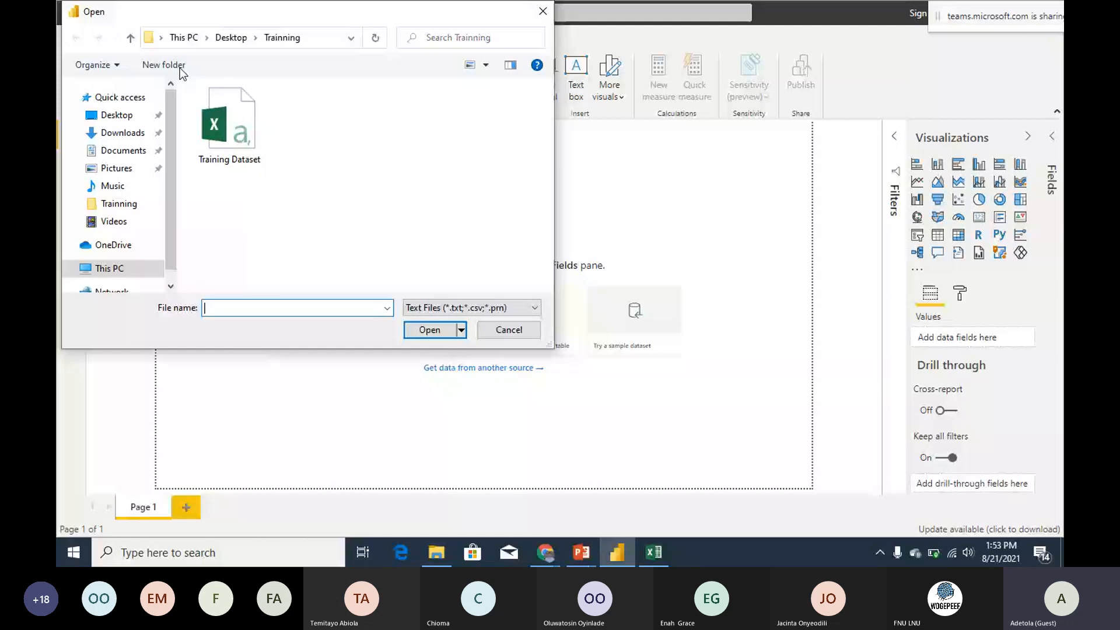
pyautogui.click(222, 139)
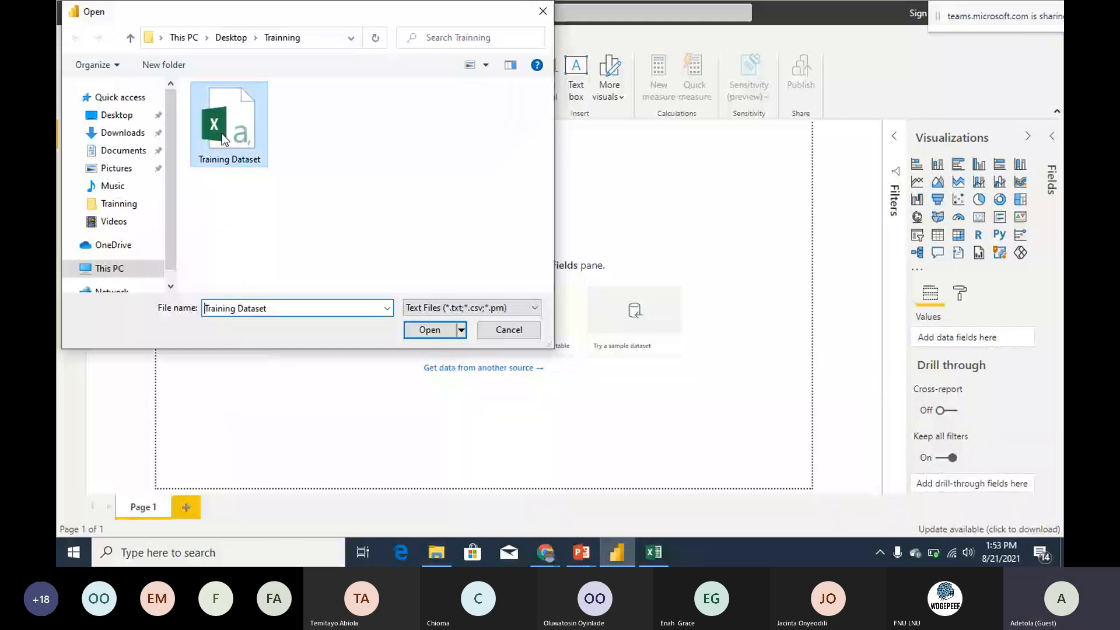
pyautogui.click(431, 330)
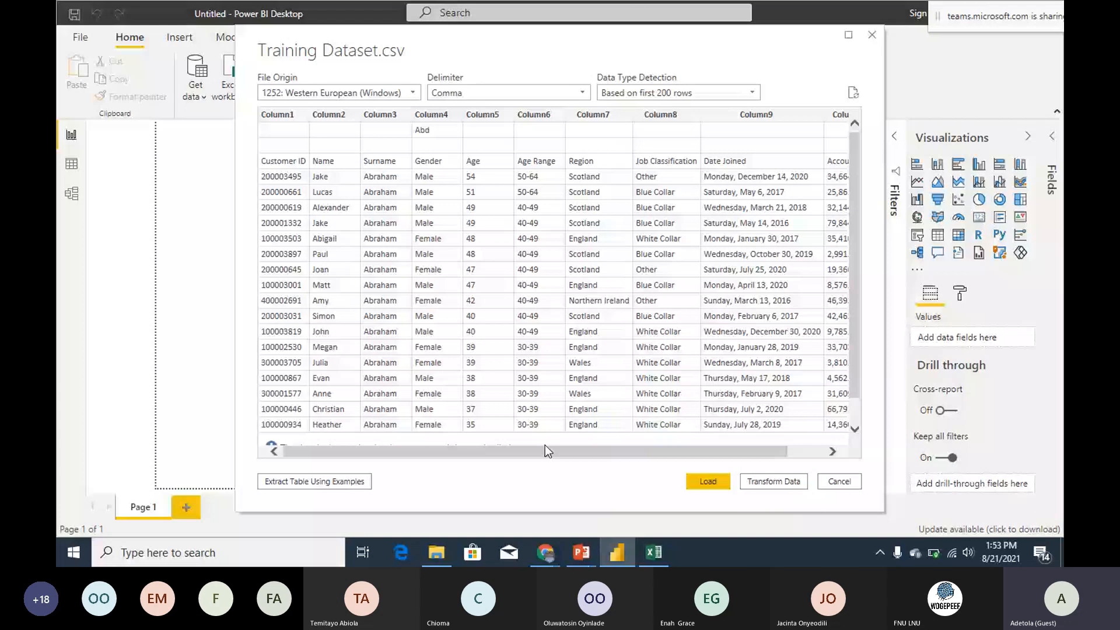
pyautogui.click(773, 482)
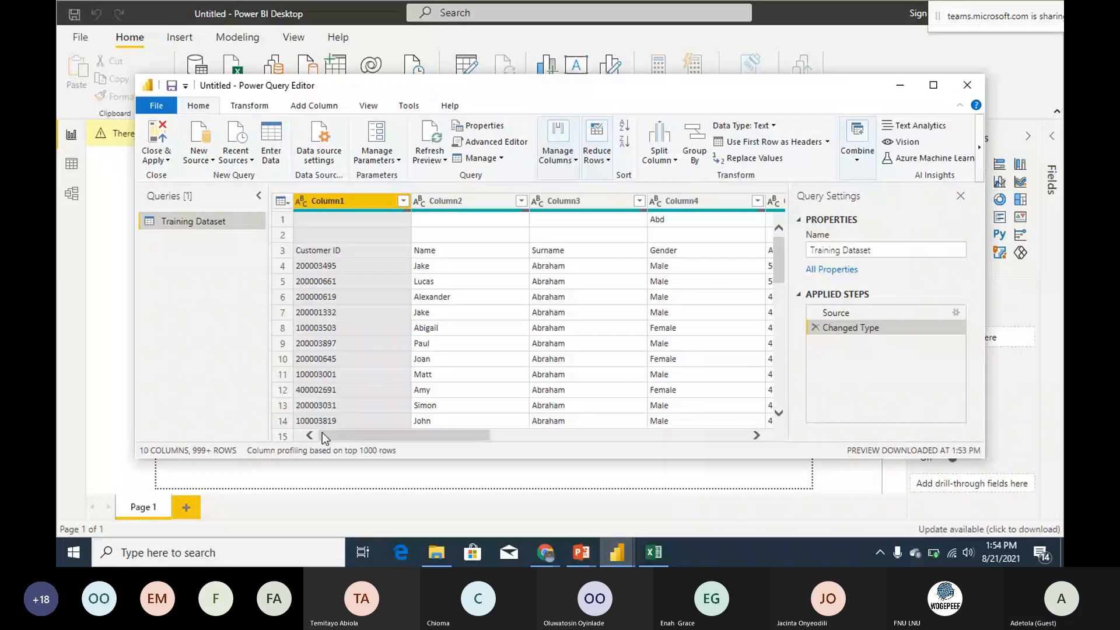
# Step: Remove the top 2 rows of the Training Dataset query and promote the first remaining row to column headers
pyautogui.moveTo(393, 436); pyautogui.dragTo(343, 414)
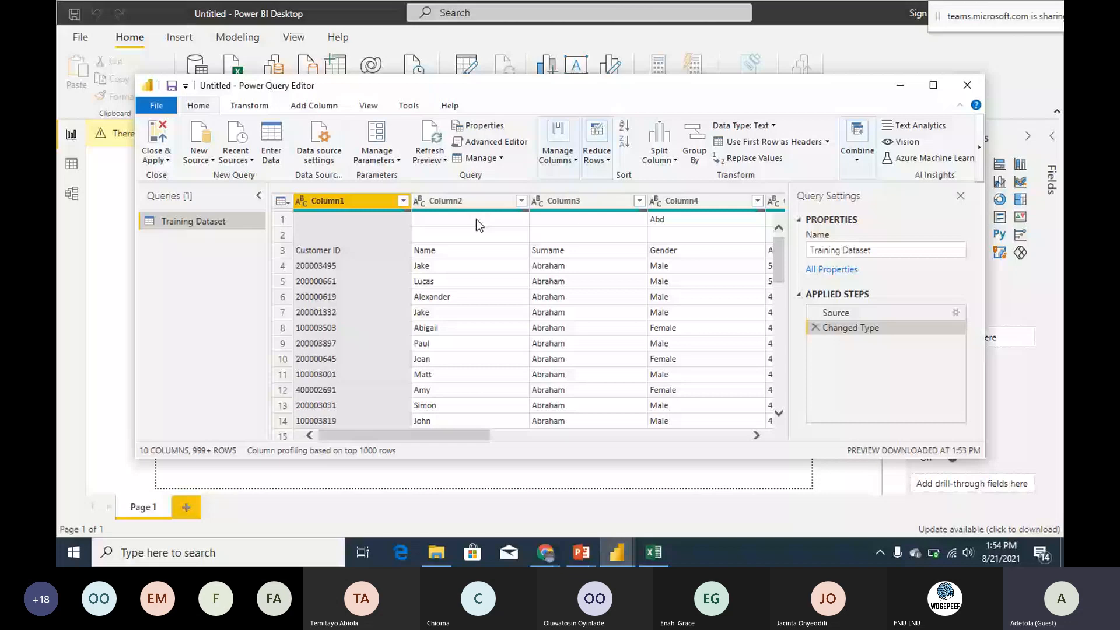
pyautogui.click(667, 223)
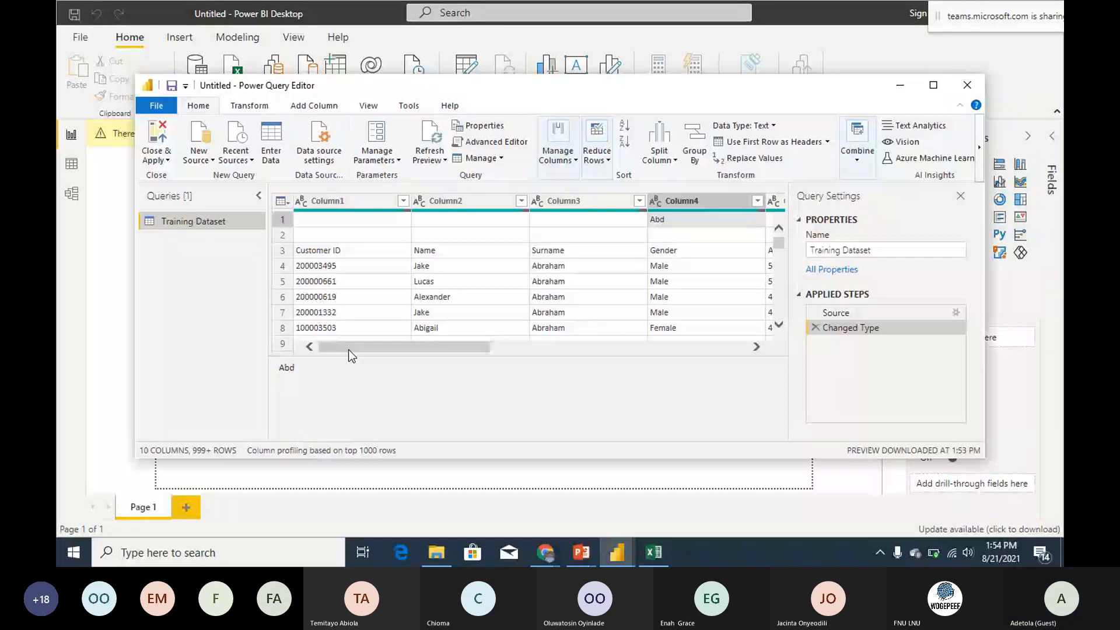
pyautogui.click(283, 236)
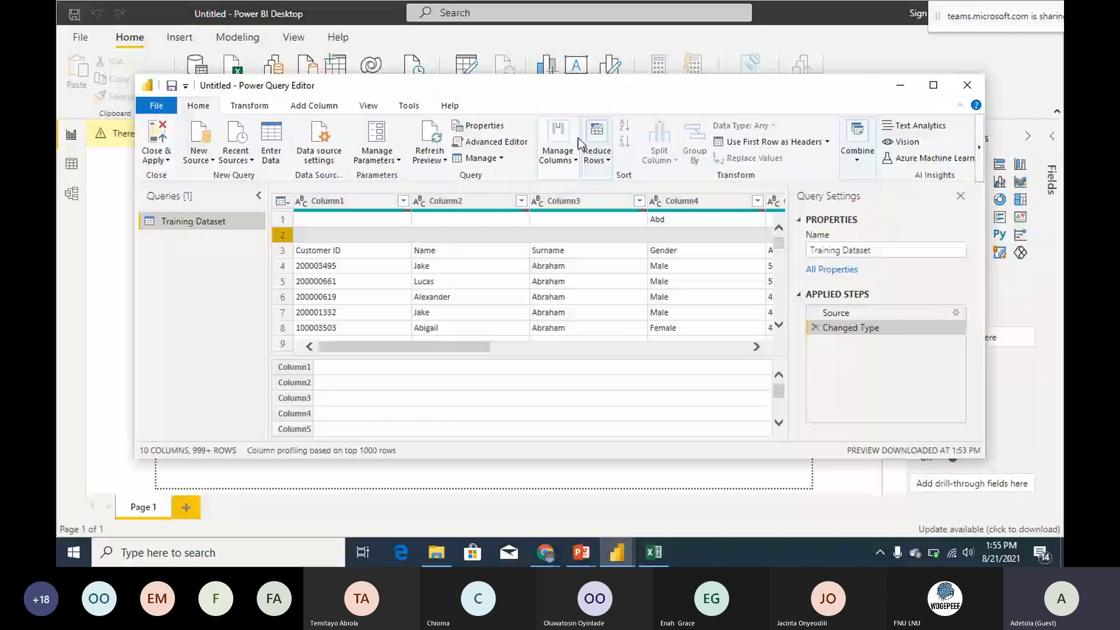
pyautogui.click(601, 155)
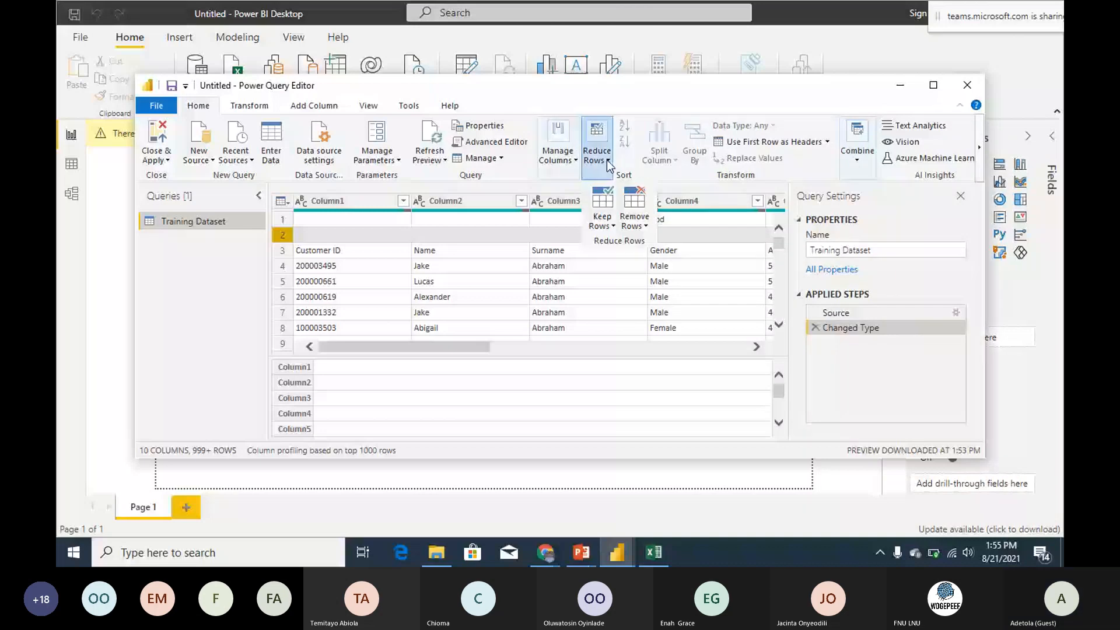
pyautogui.click(642, 225)
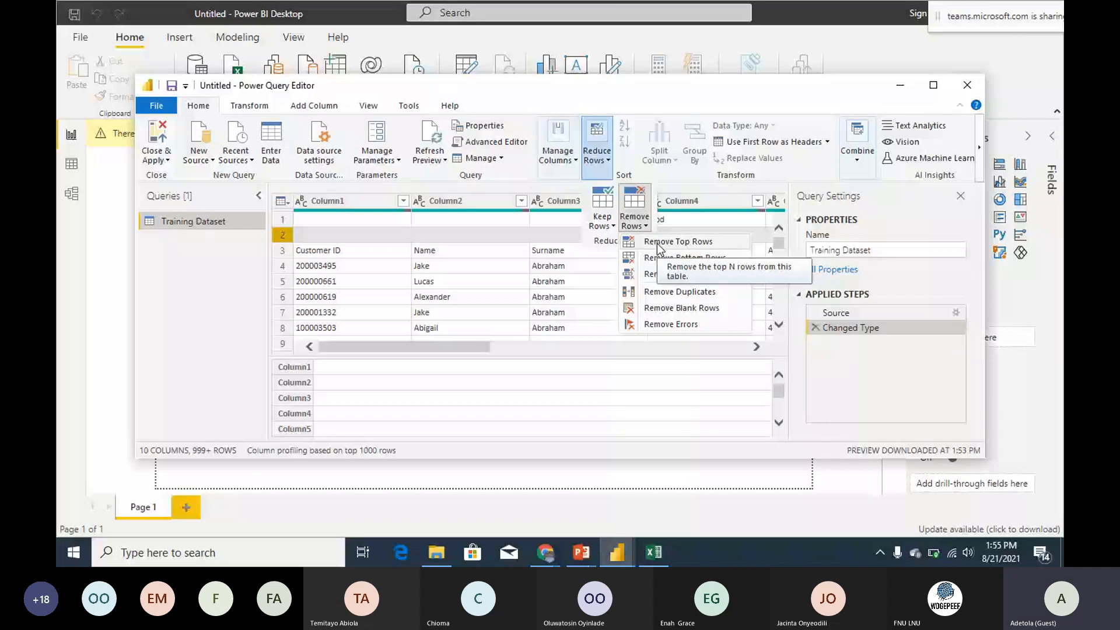
pyautogui.click(658, 247)
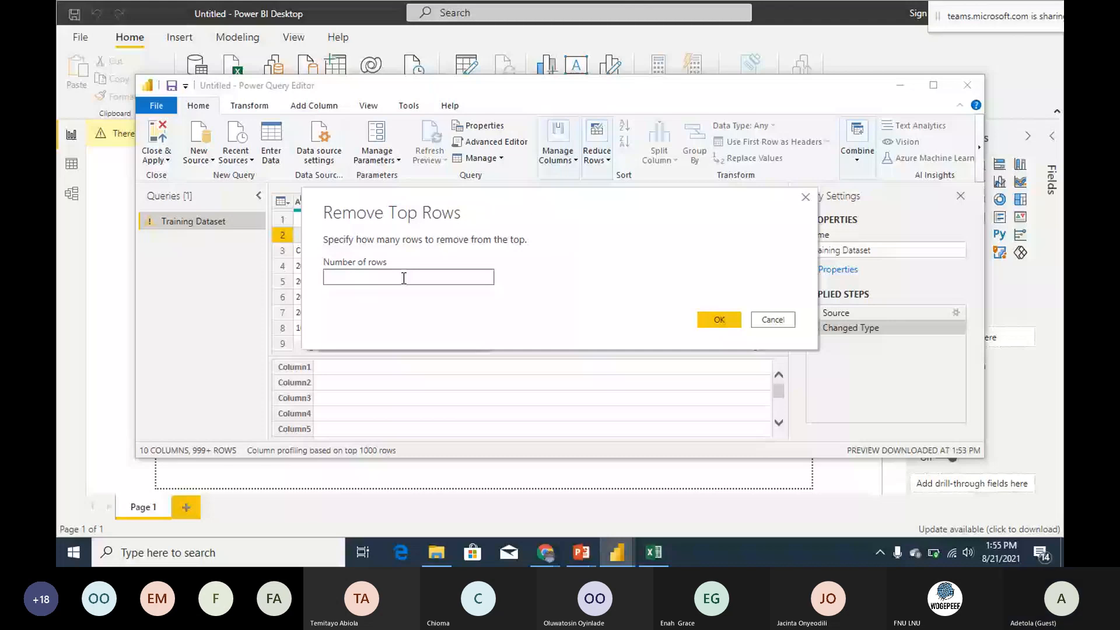
pyautogui.write('2')
pyautogui.click(718, 320)
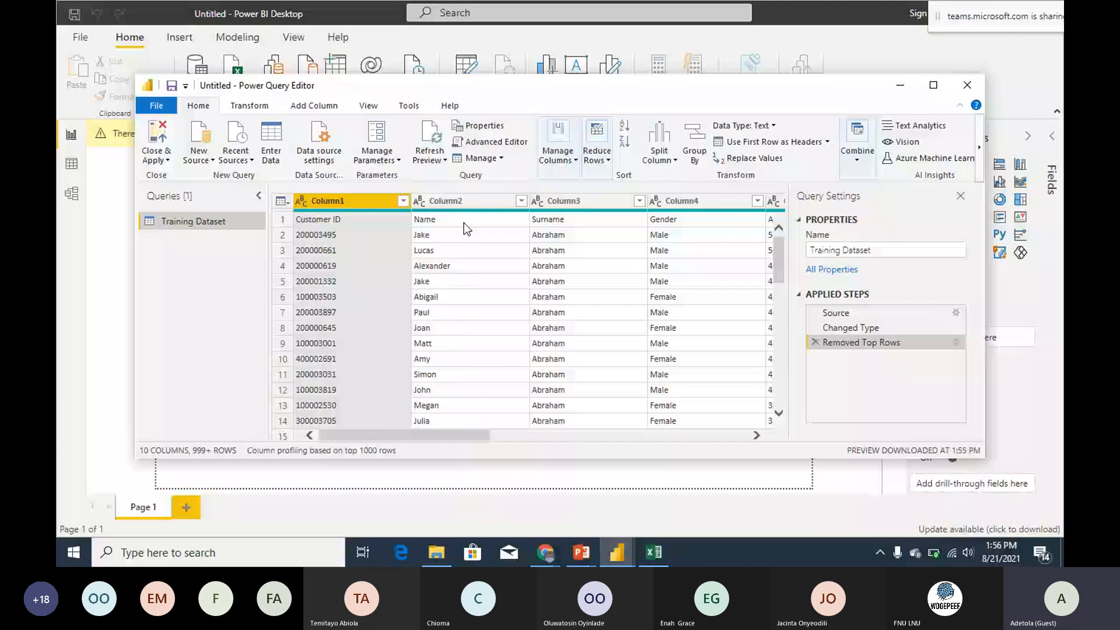
pyautogui.click(752, 143)
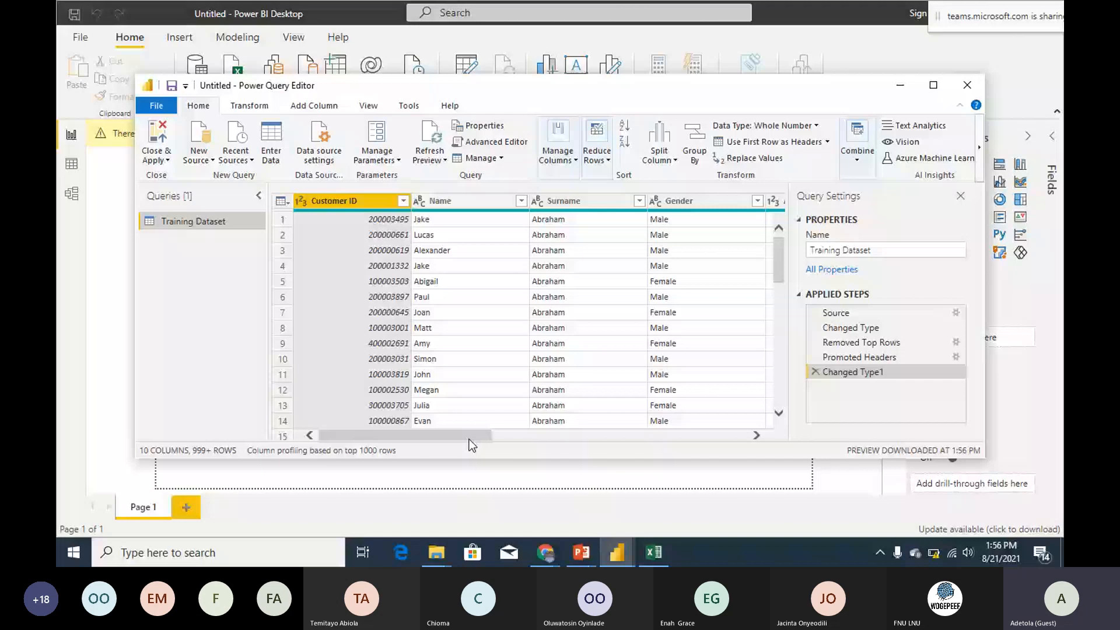
# Step: Examine the promoted headers, data types and values of all columns from Customer ID to Account Balance
pyautogui.moveTo(469, 440); pyautogui.dragTo(490, 438)
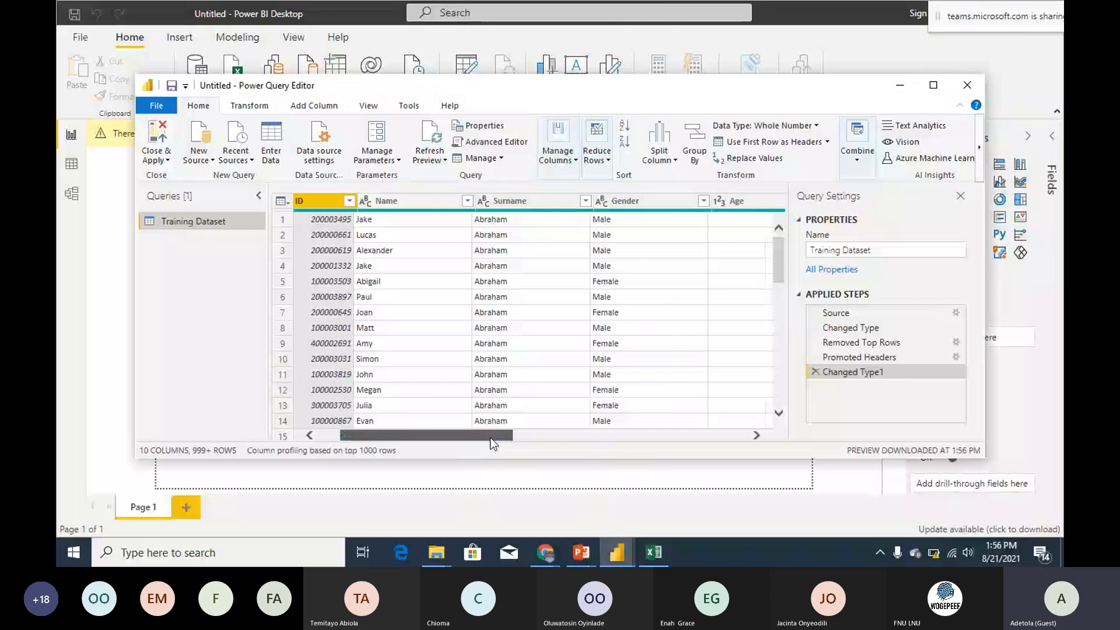
pyautogui.moveTo(490, 438); pyautogui.dragTo(592, 429)
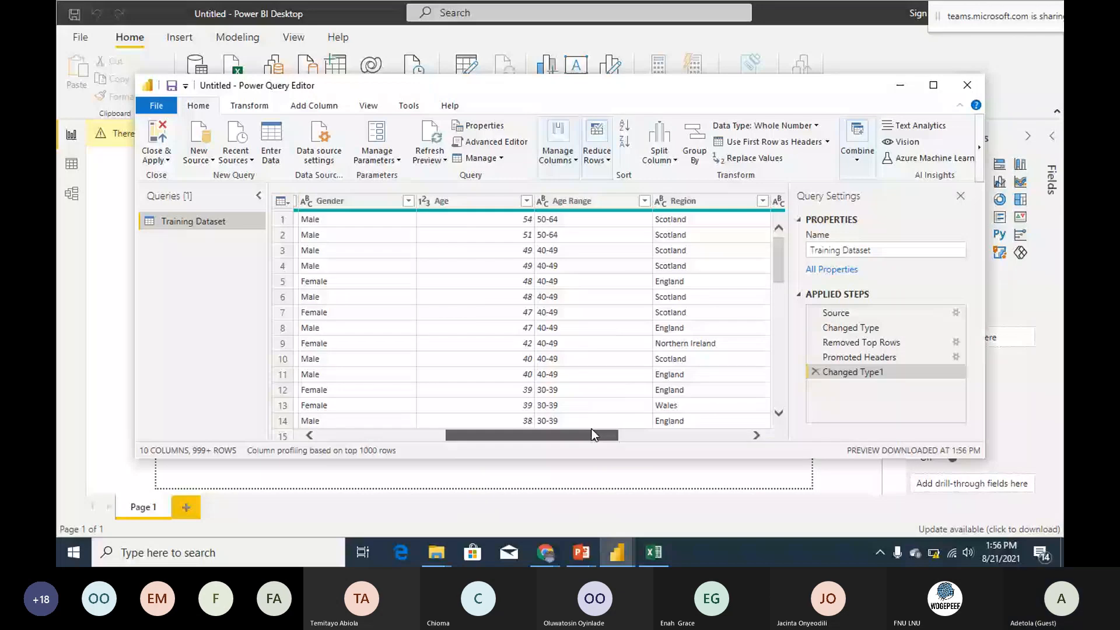
pyautogui.moveTo(591, 429); pyautogui.dragTo(777, 438)
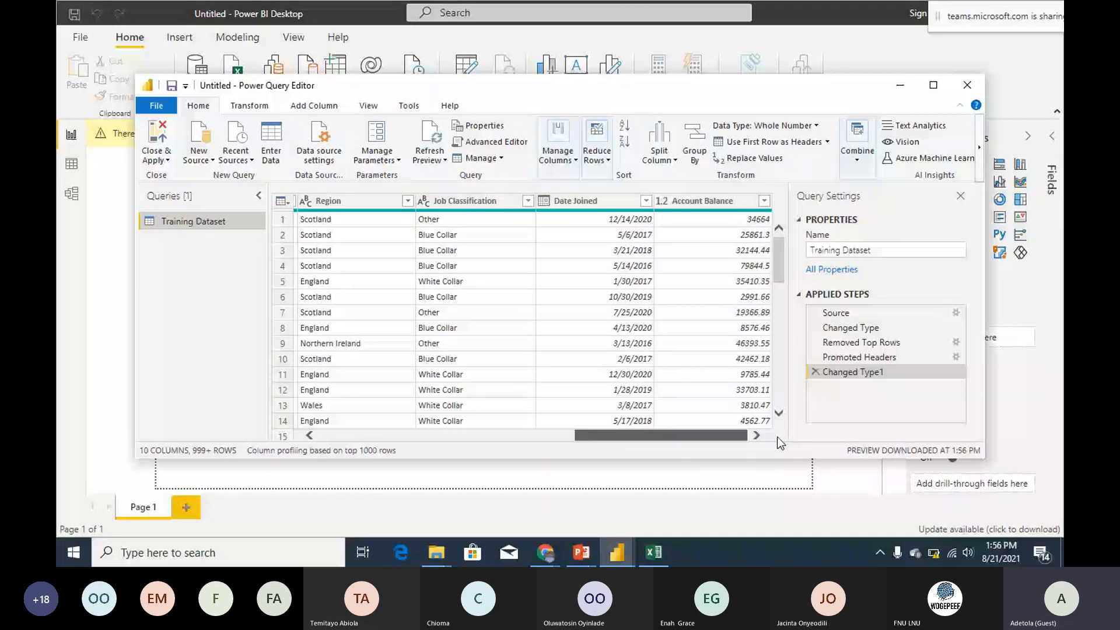
pyautogui.moveTo(611, 435); pyautogui.dragTo(355, 435)
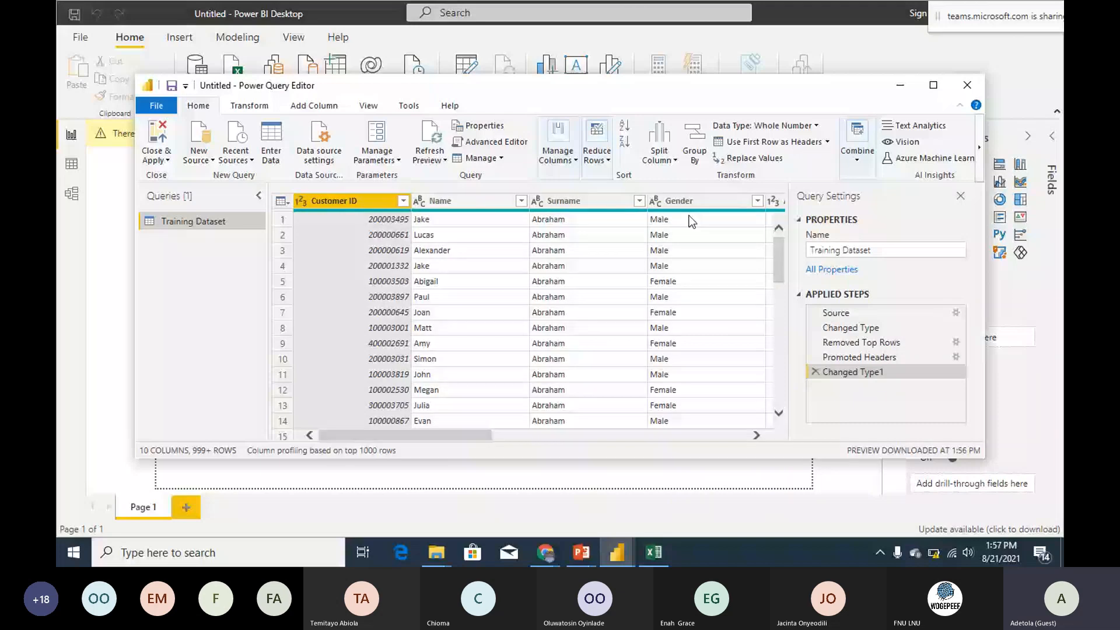
pyautogui.hscroll(5, 691, 221)
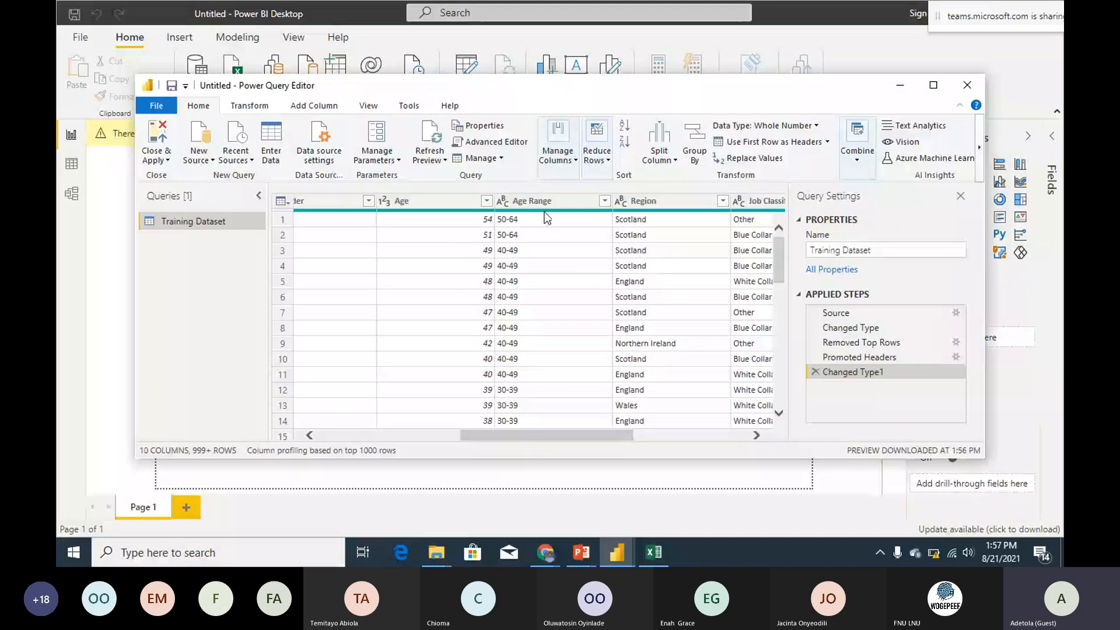
pyautogui.hscroll(3, 632, 205)
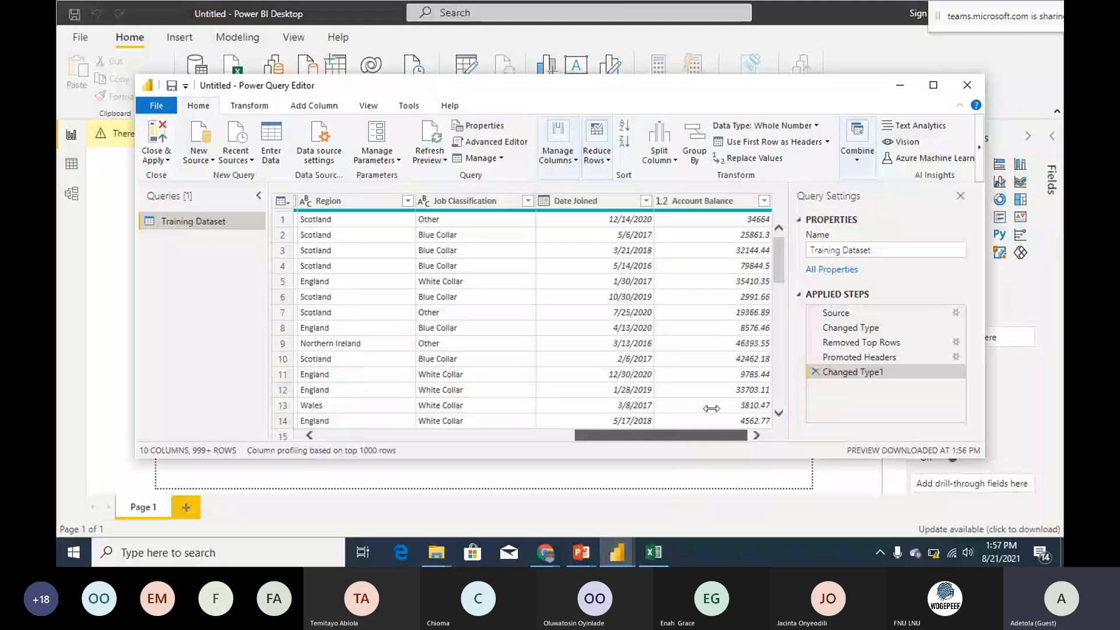
pyautogui.moveTo(712, 435); pyautogui.dragTo(456, 435)
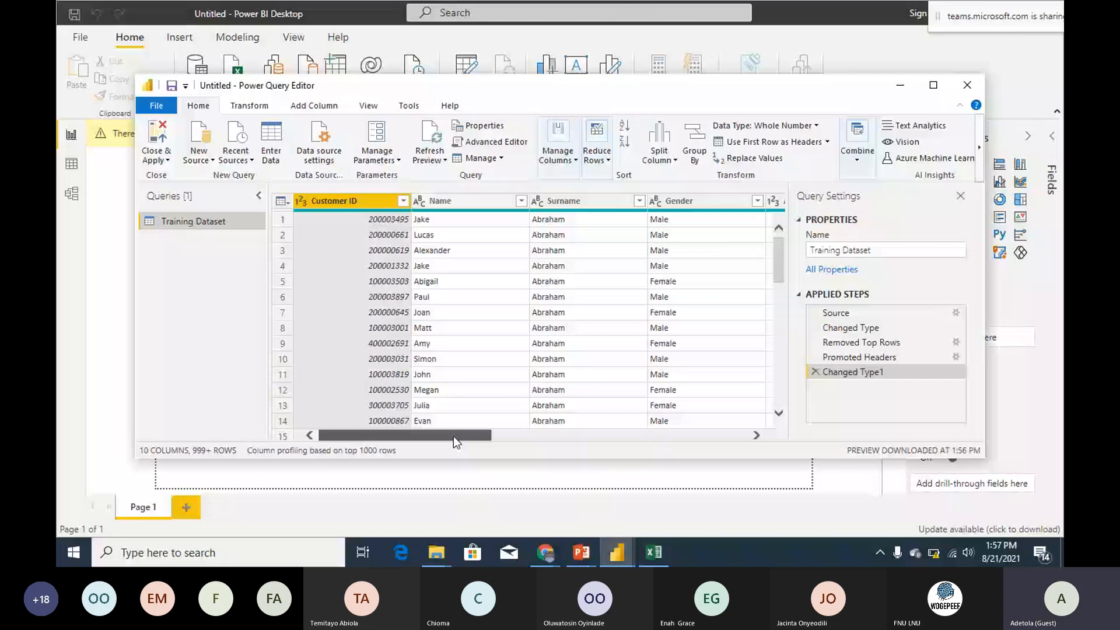
pyautogui.moveTo(453, 436); pyautogui.dragTo(454, 412)
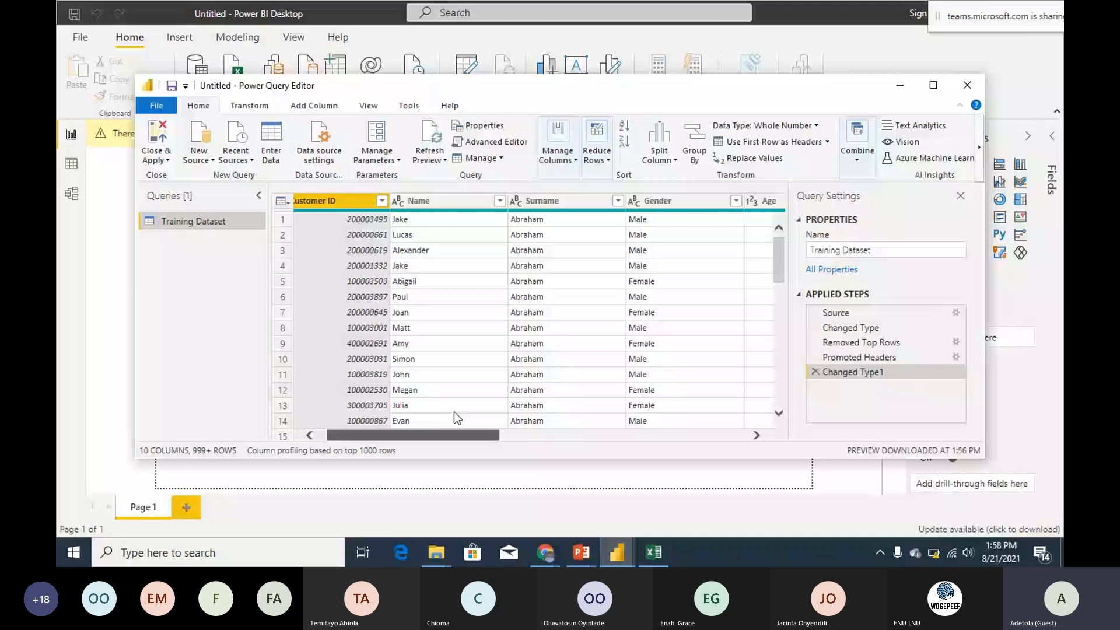
pyautogui.hscroll(-1, 454, 411)
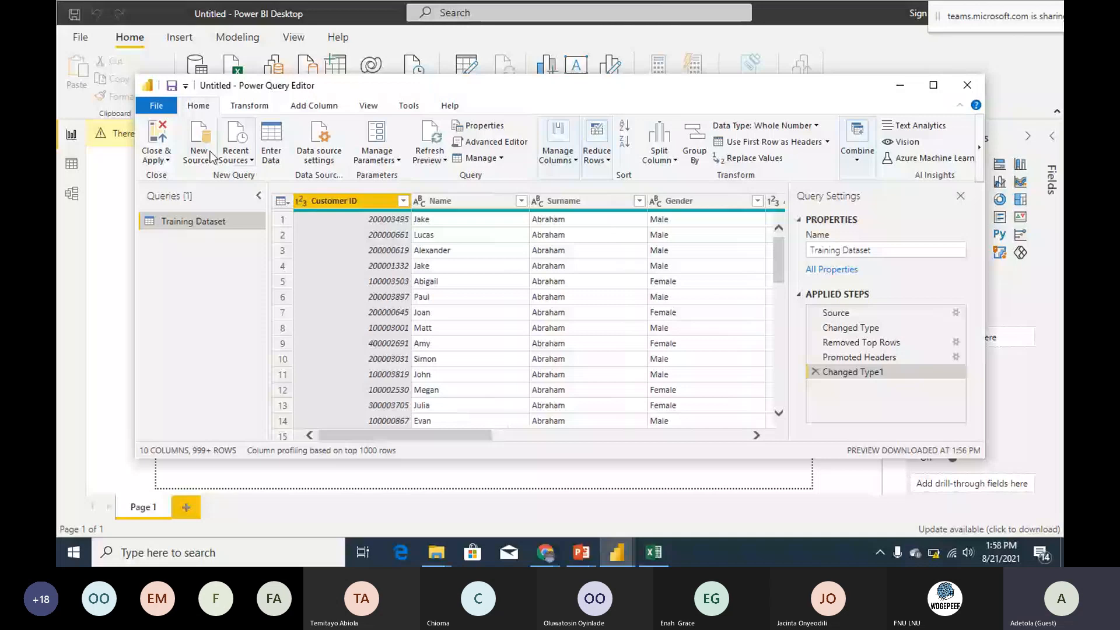
# Step: Close Power Query Editor and apply the Training Dataset query changes to the report
pyautogui.click(161, 160)
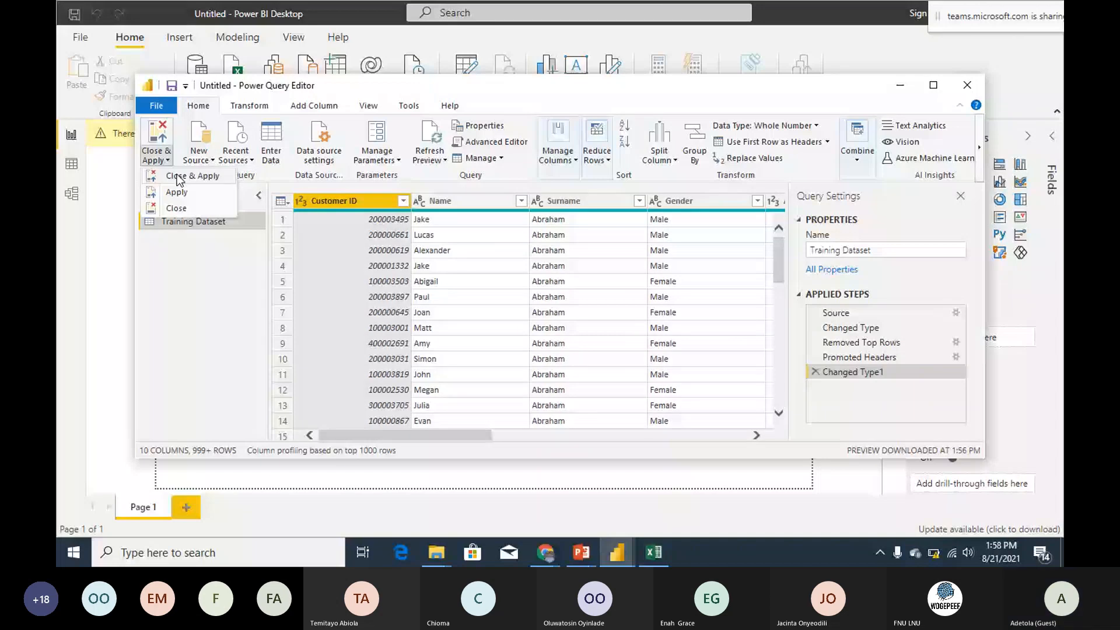
pyautogui.click(178, 177)
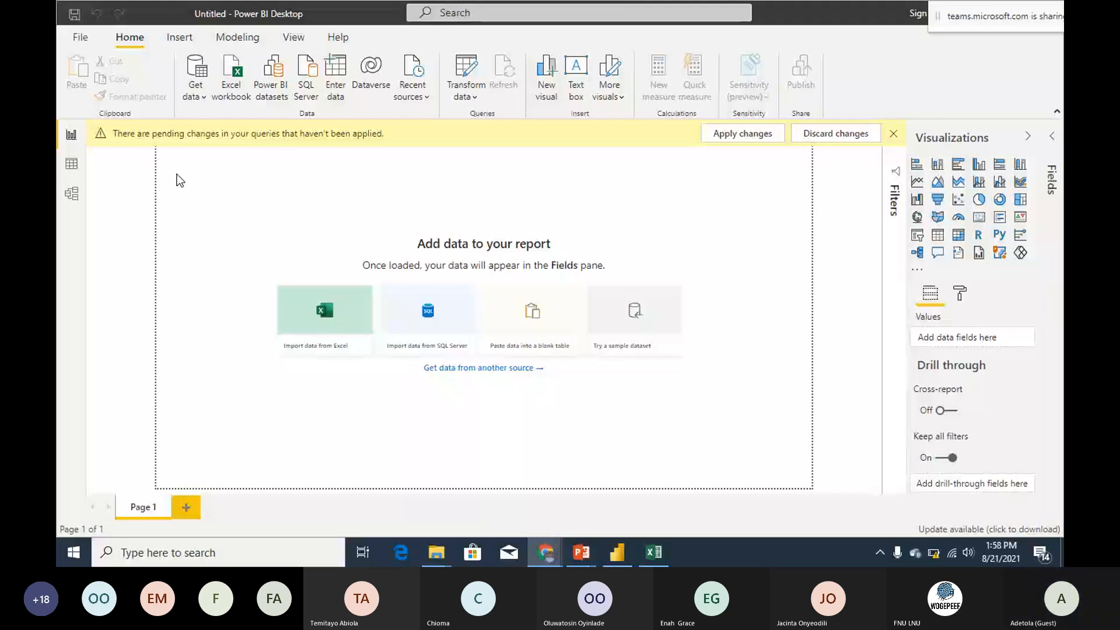
pyautogui.moveTo(938, 553)
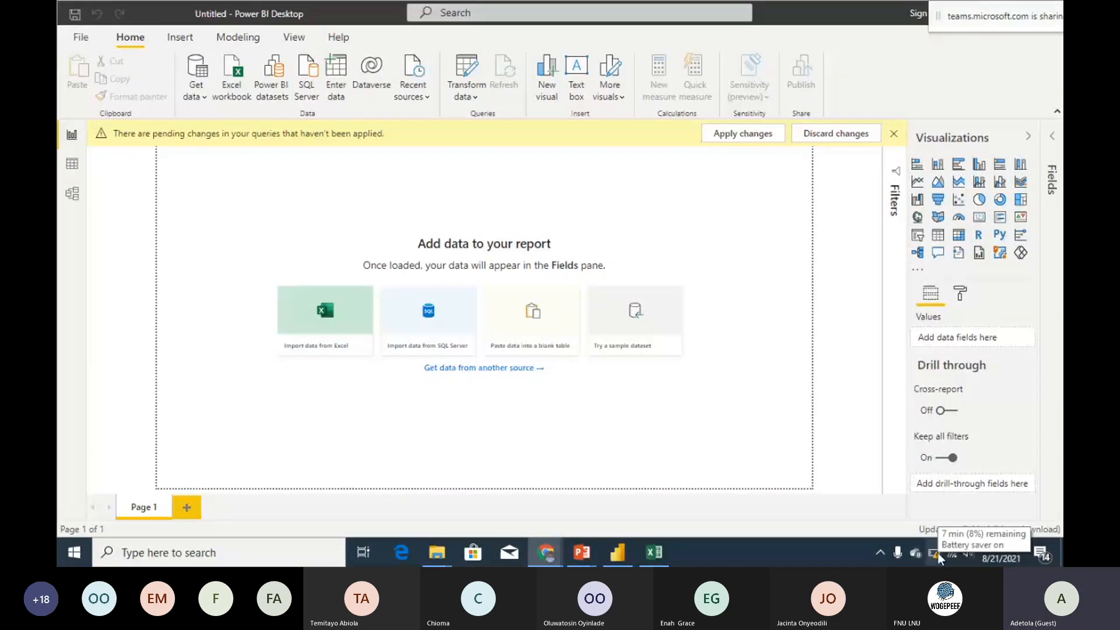
pyautogui.click(710, 237)
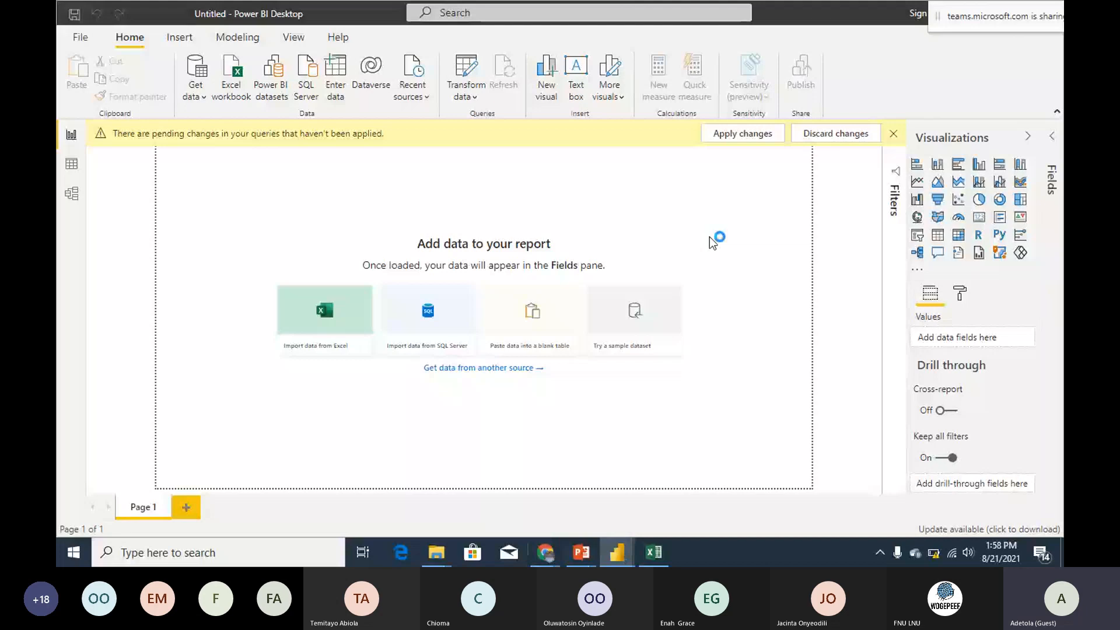
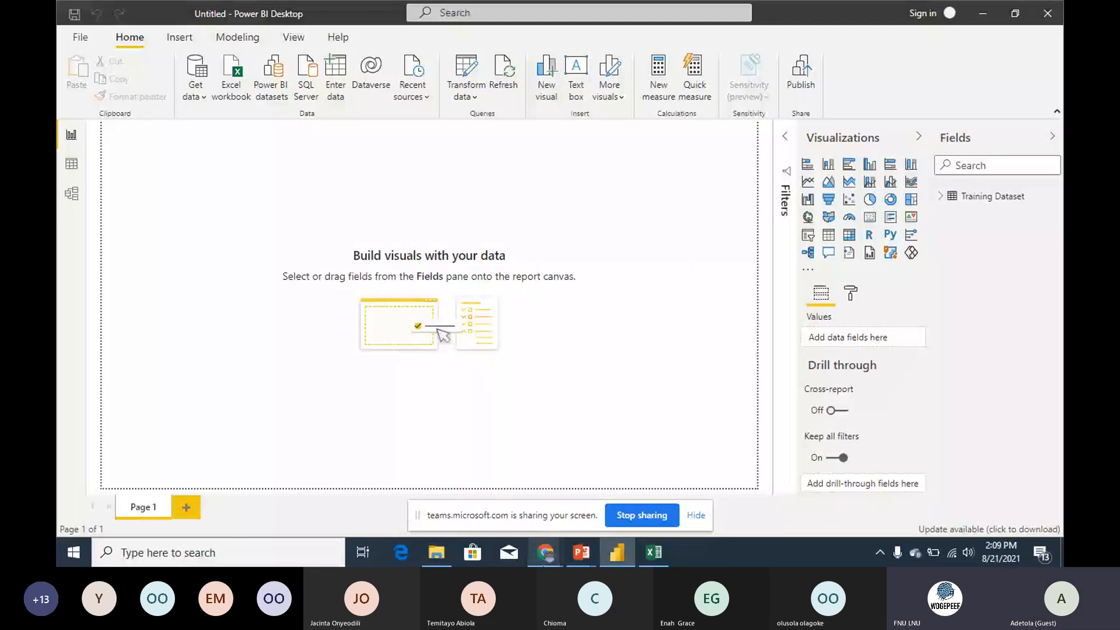
pyautogui.click(546, 553)
pyautogui.click(465, 492)
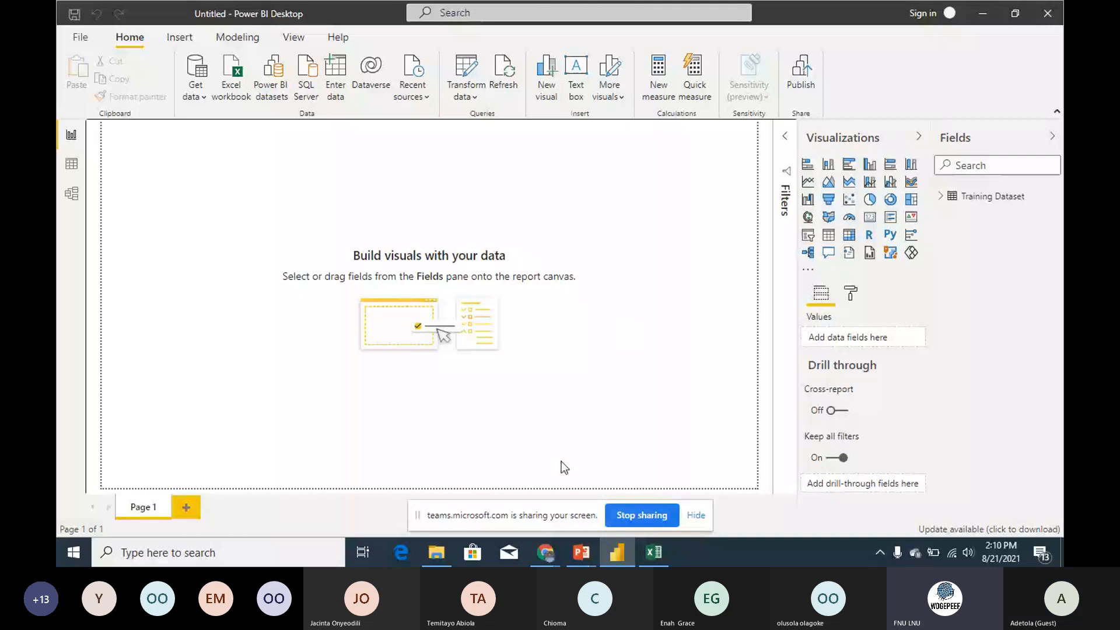
pyautogui.click(545, 553)
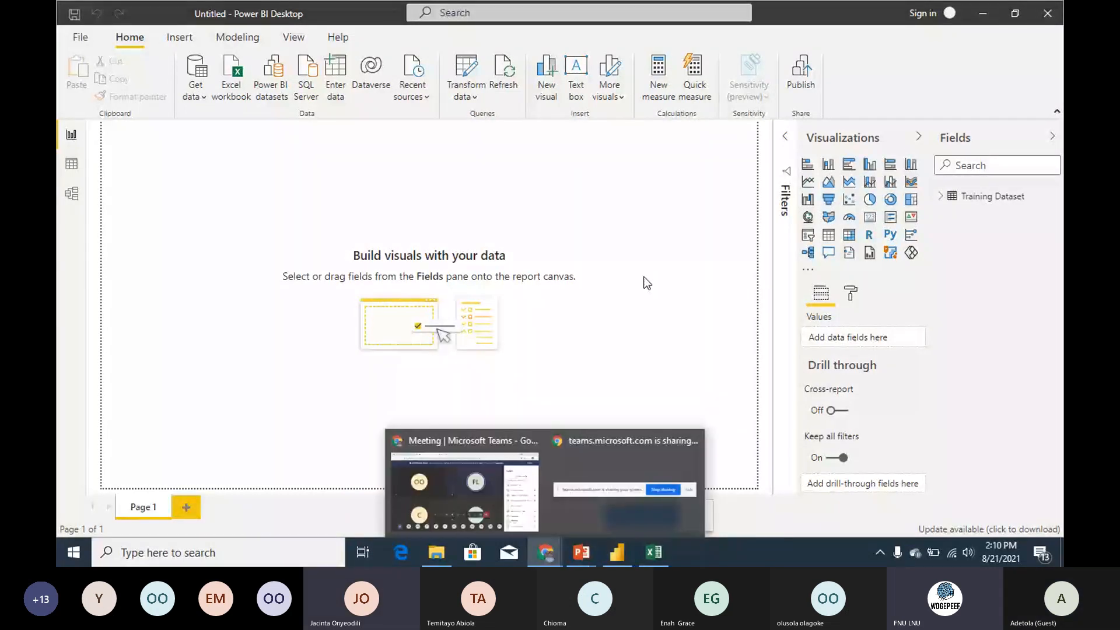
pyautogui.click(639, 280)
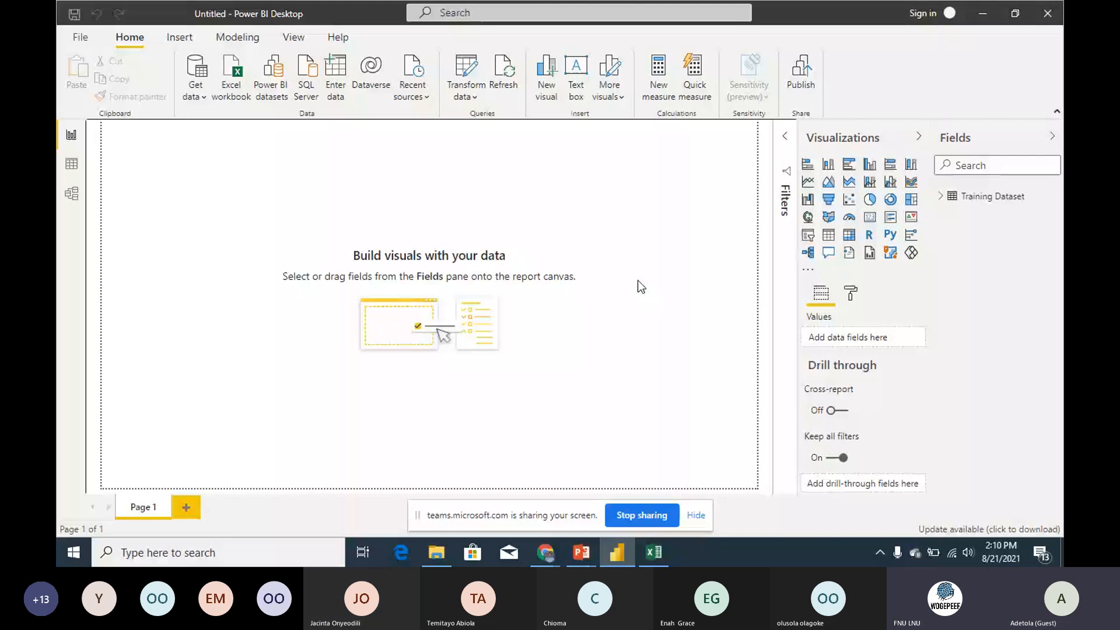
# Step: Close the current unsaved report and restart Power BI Desktop with a blank report
pyautogui.click(1048, 10)
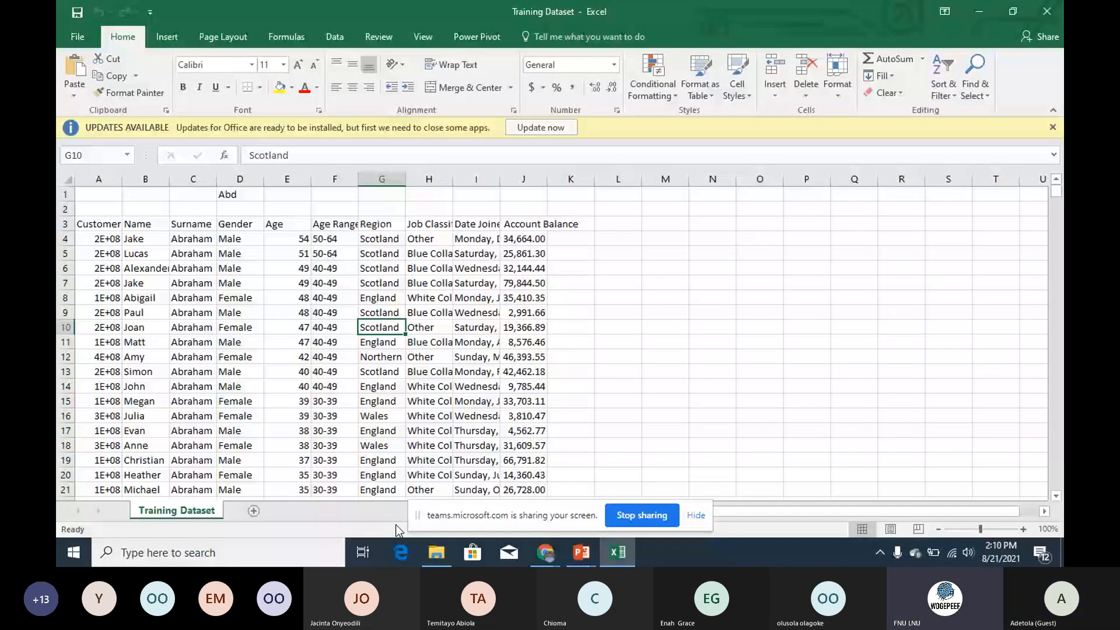
pyautogui.click(617, 552)
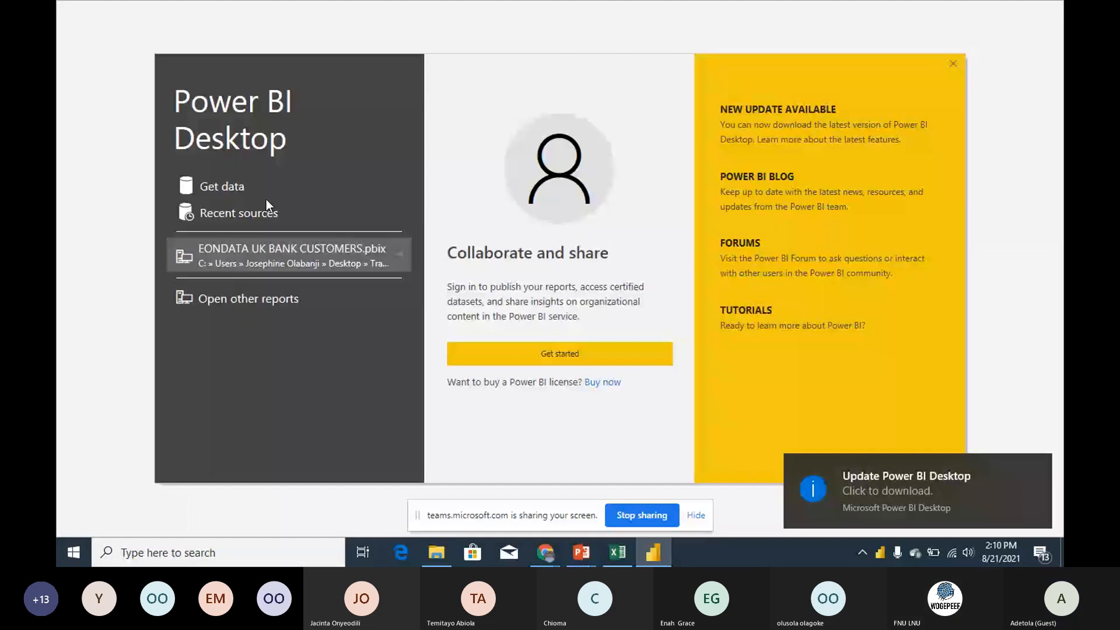
pyautogui.click(232, 189)
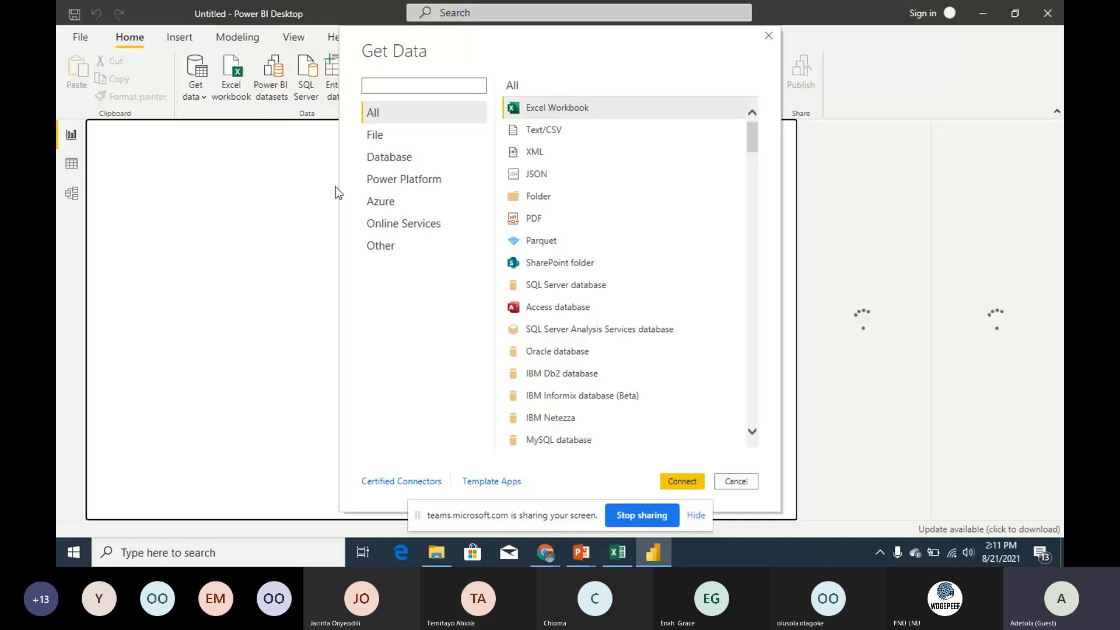
pyautogui.press('Escape')
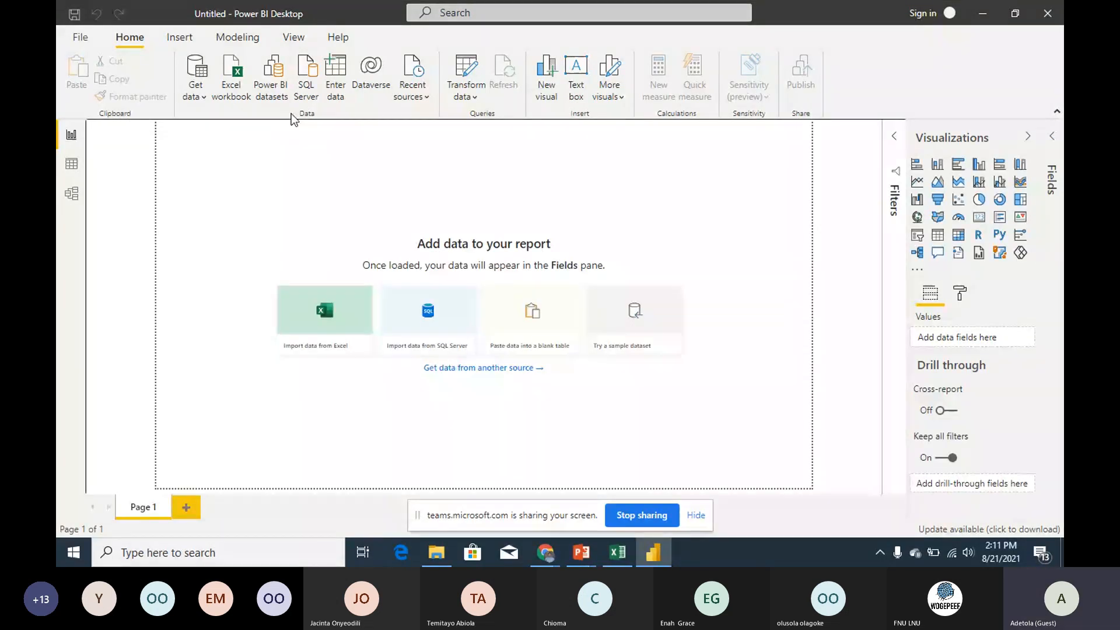
# Step: Connect to Training Dataset in the Trainning folder as a Text/CSV source and open it for transformation
pyautogui.click(204, 96)
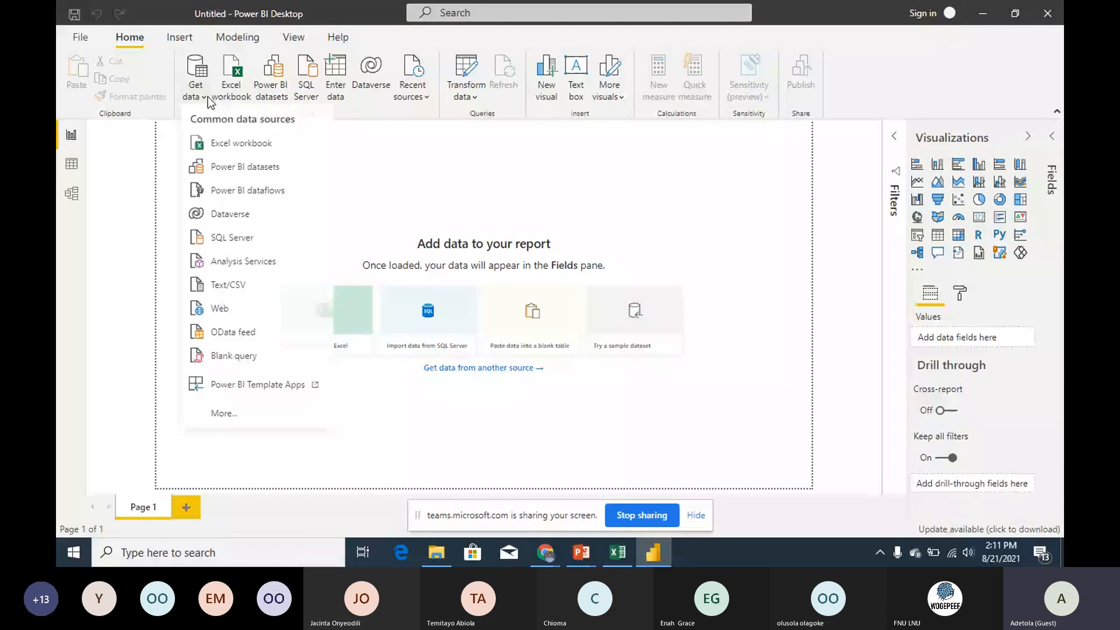
pyautogui.click(246, 284)
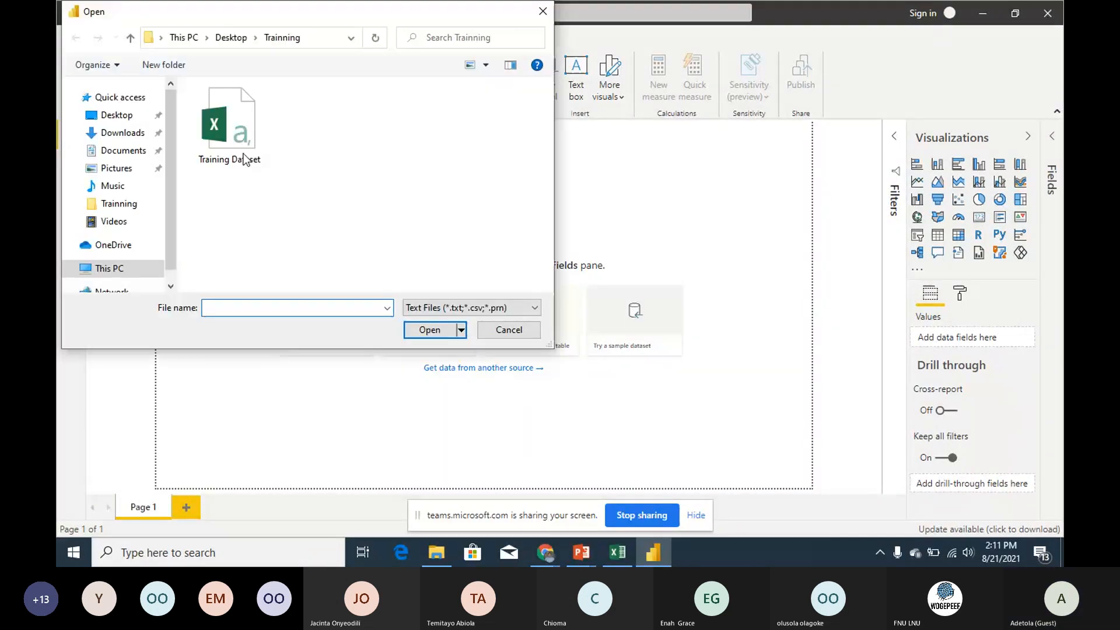
pyautogui.click(240, 153)
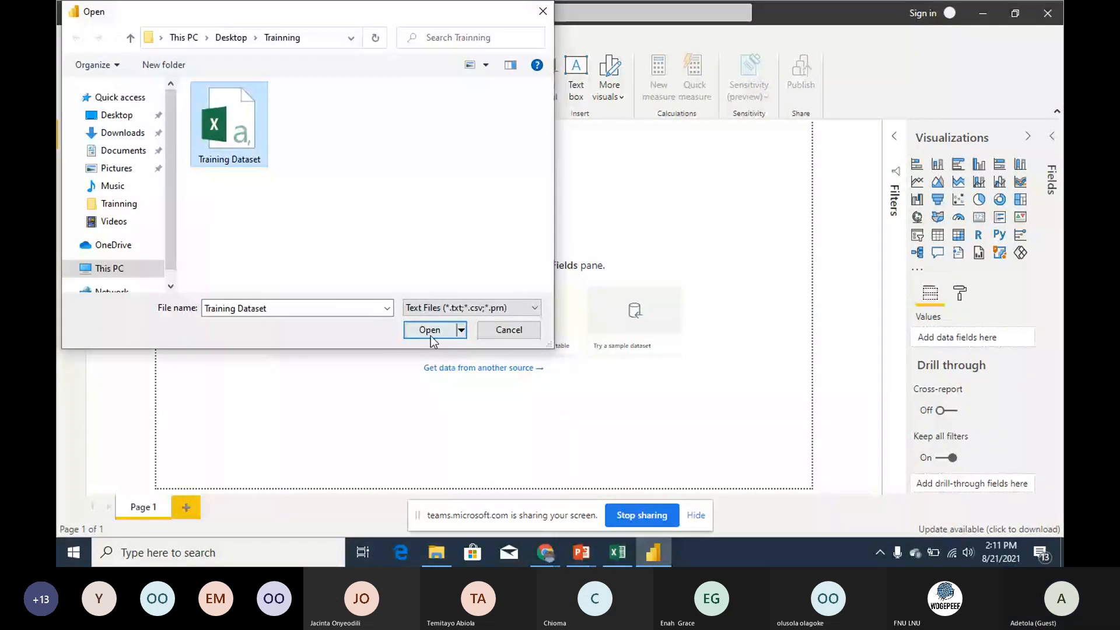
pyautogui.click(431, 332)
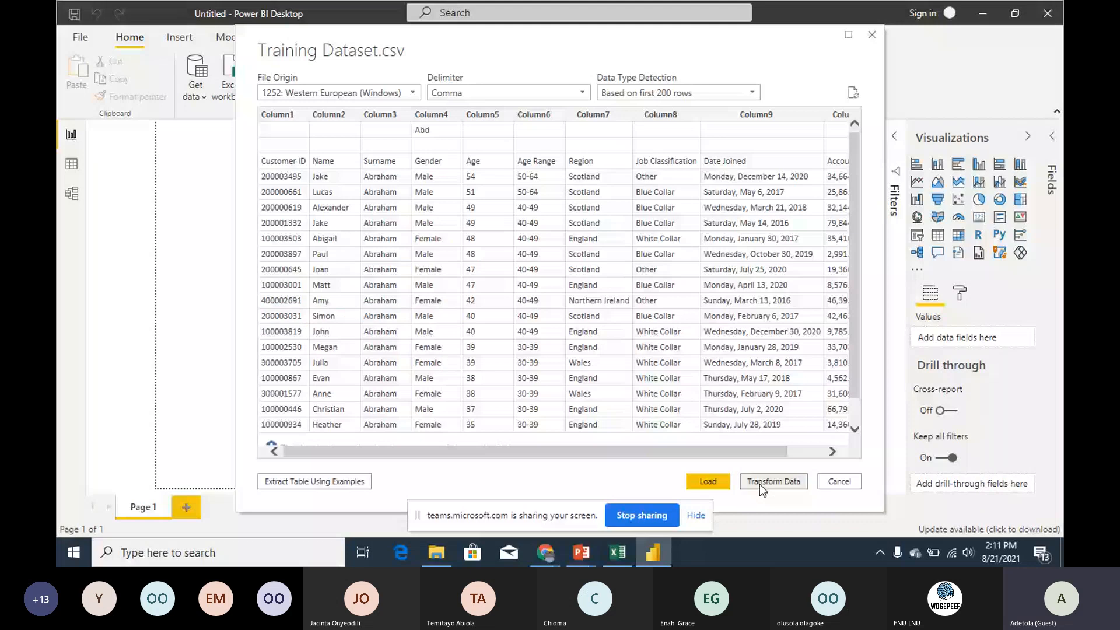
pyautogui.click(760, 484)
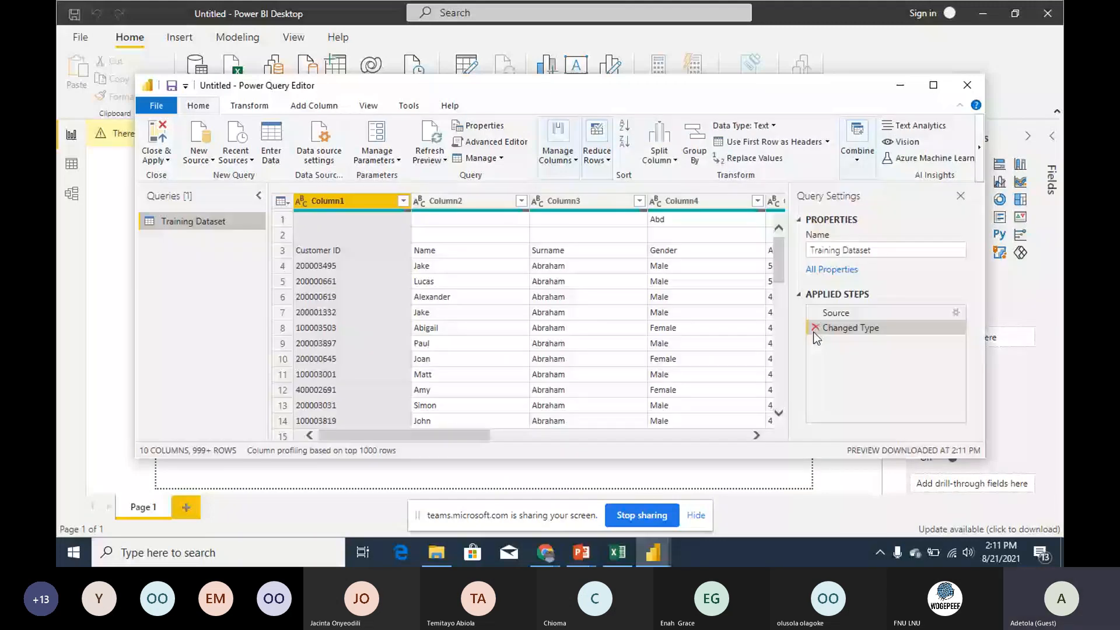
# Step: Remove the top 2 rows of the Training Dataset query
pyautogui.moveTo(467, 436); pyautogui.dragTo(610, 435)
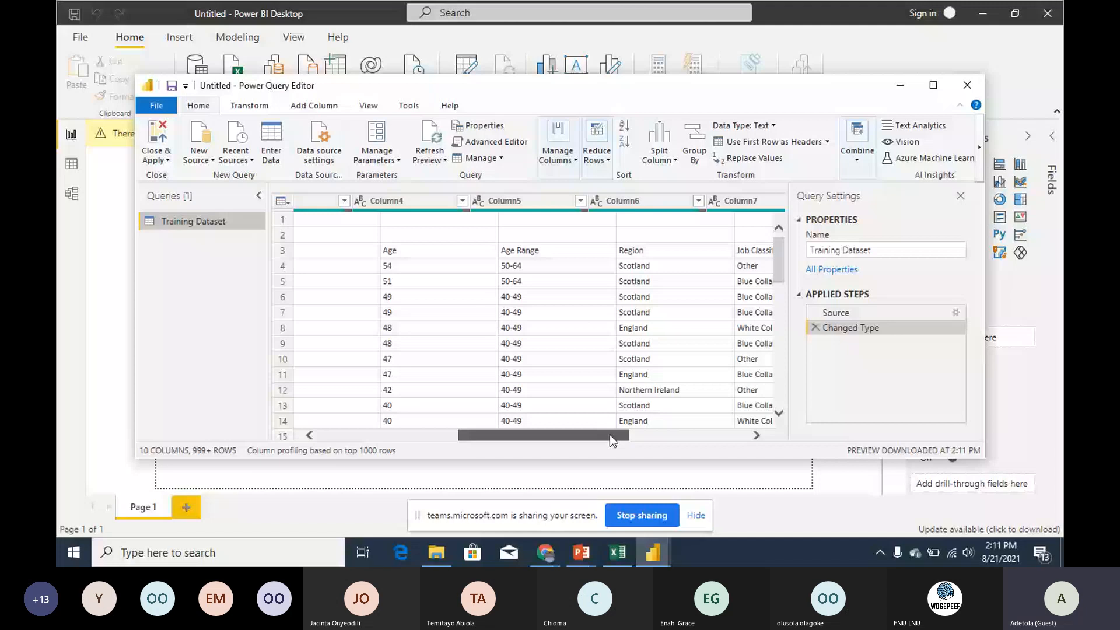
pyautogui.moveTo(610, 435); pyautogui.dragTo(244, 424)
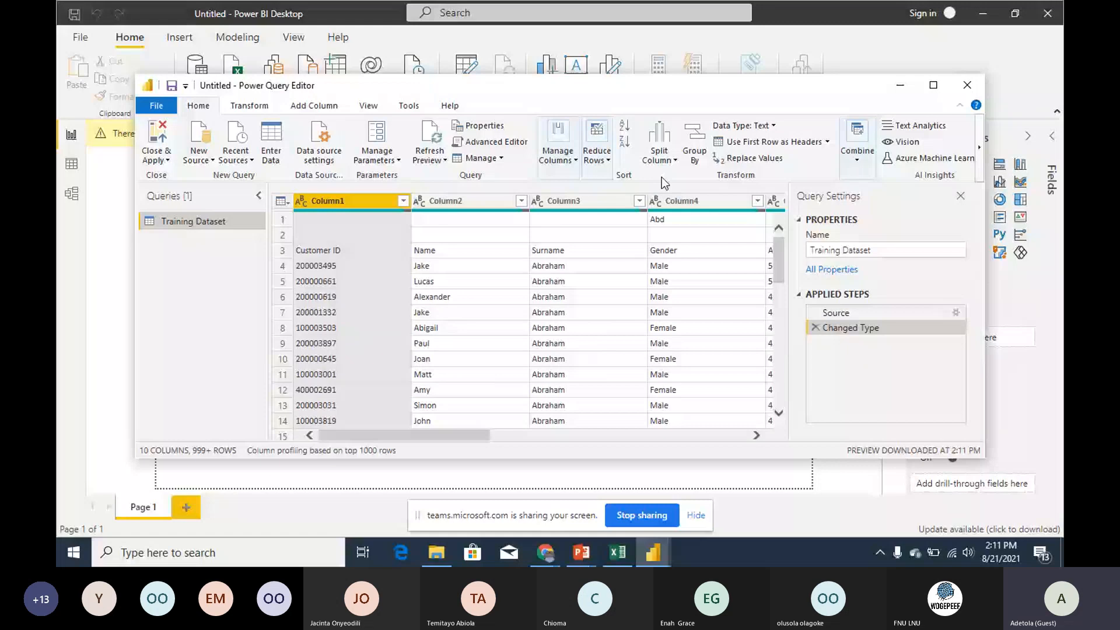
pyautogui.click(596, 153)
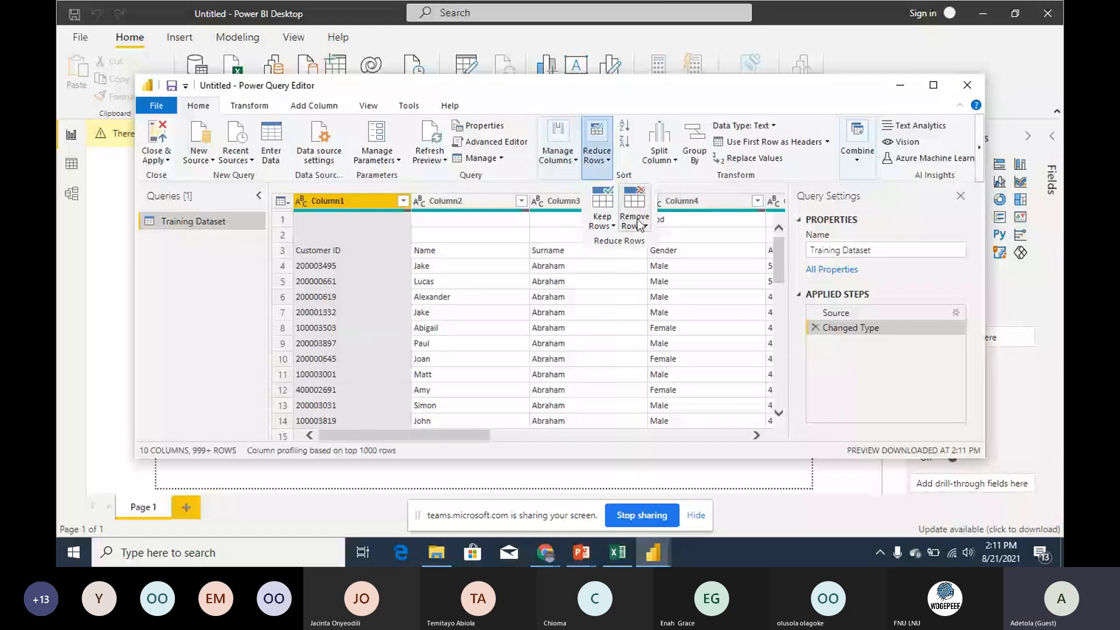
pyautogui.click(640, 225)
pyautogui.click(649, 253)
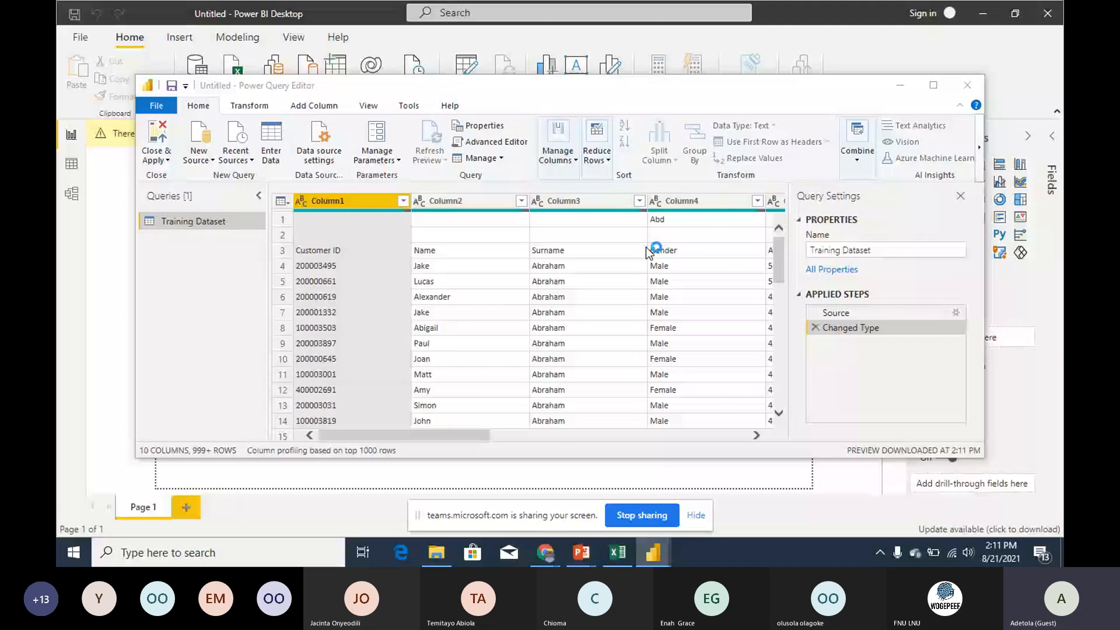
pyautogui.write('2')
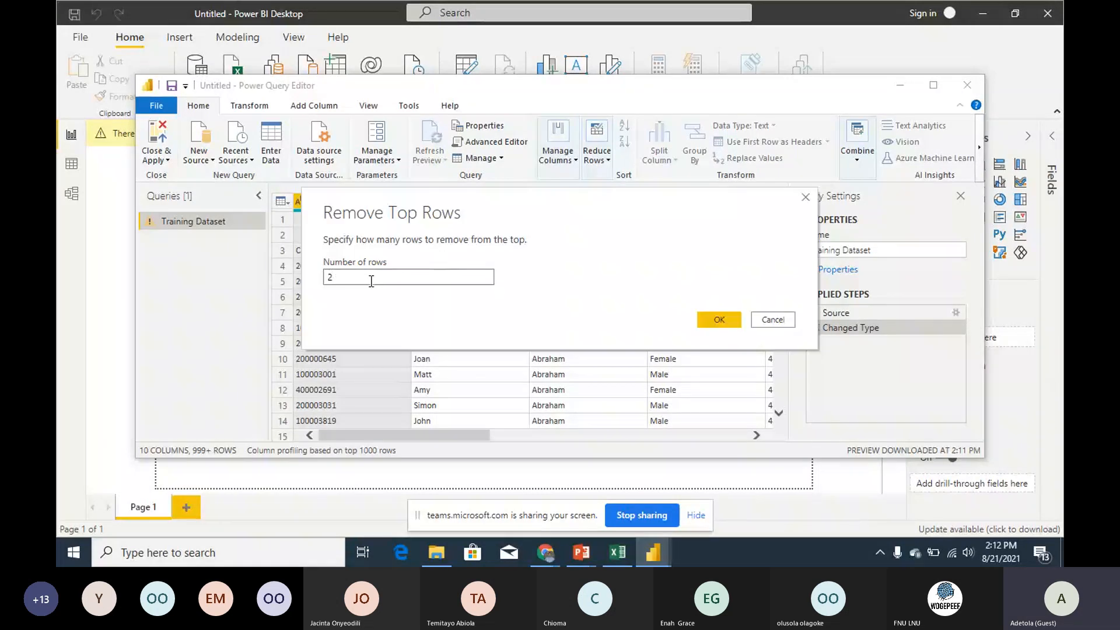
pyautogui.click(700, 320)
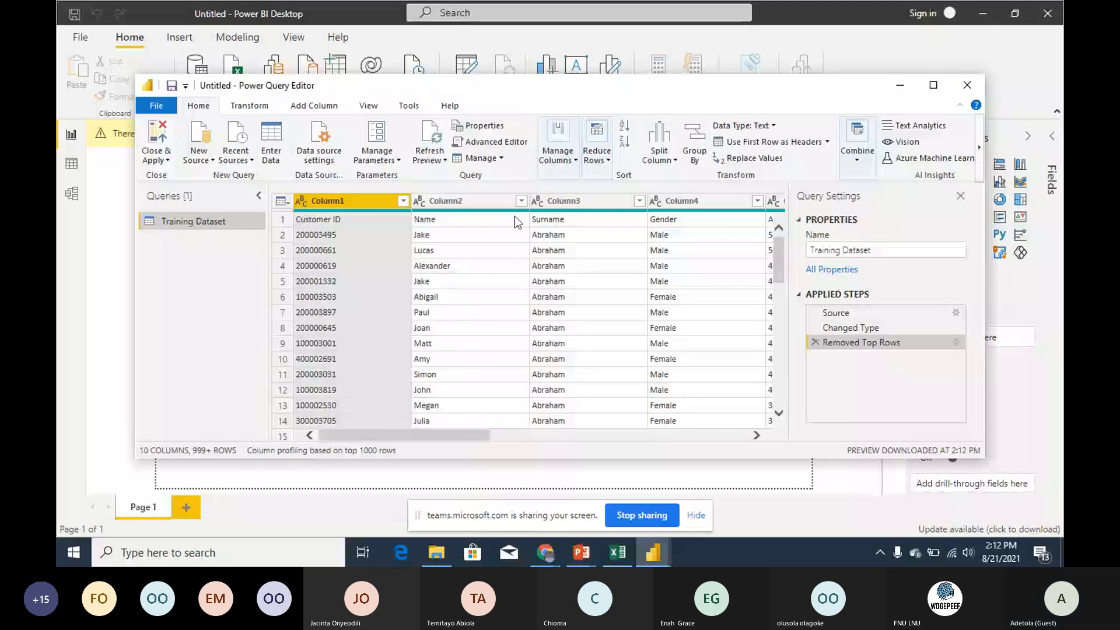
# Step: Promote the first row of the Training Dataset query to column headers
pyautogui.click(784, 144)
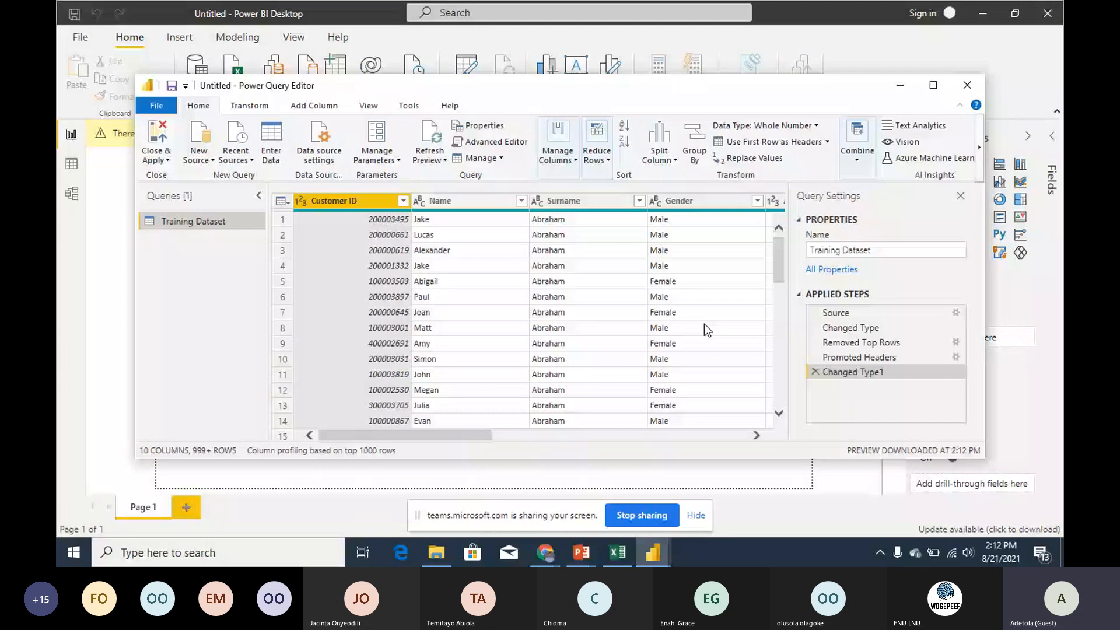
pyautogui.moveTo(389, 435); pyautogui.dragTo(211, 452)
pyautogui.moveTo(433, 436); pyautogui.dragTo(838, 397)
# Step: Add a custom column named Full_name with the formula [Name]& " "&[Surname]
pyautogui.click(300, 106)
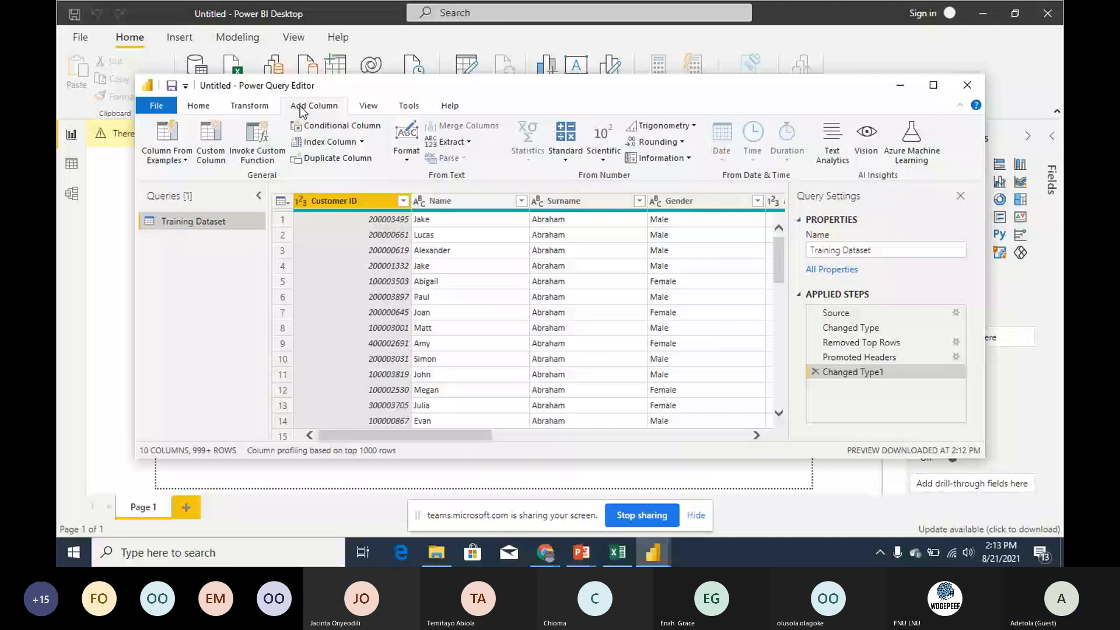
pyautogui.click(227, 167)
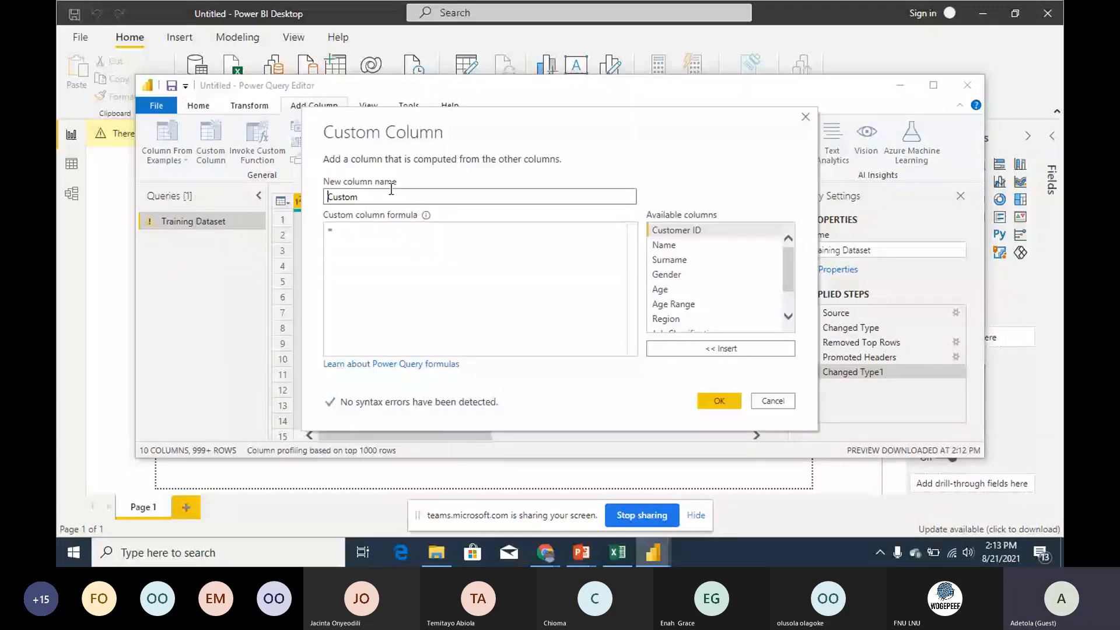
pyautogui.write('Full_name')
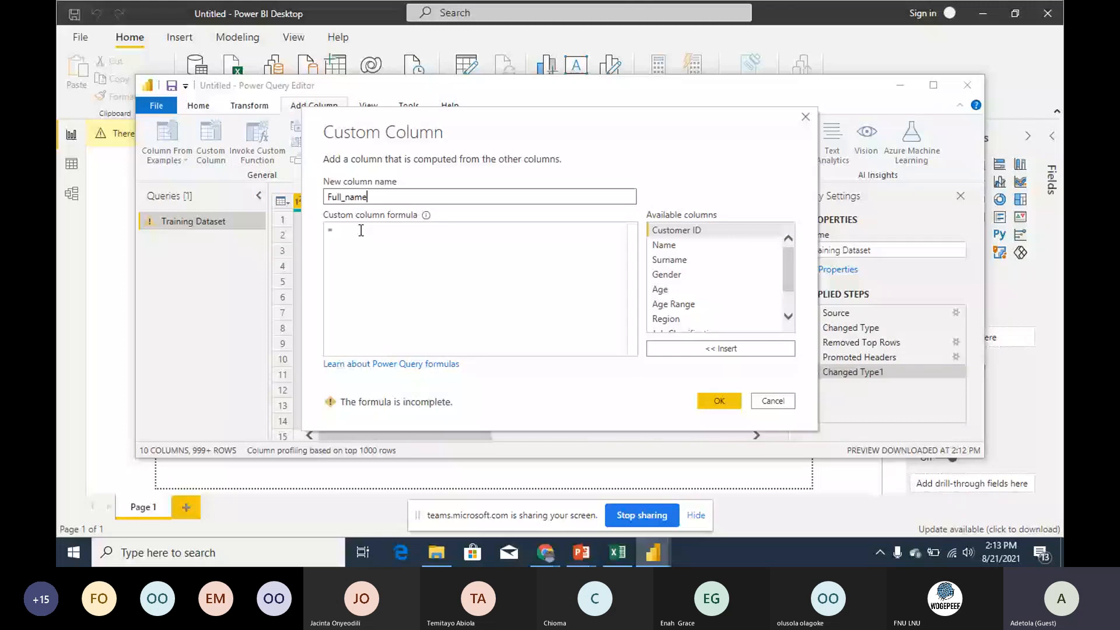
pyautogui.moveTo(788, 270); pyautogui.dragTo(790, 274)
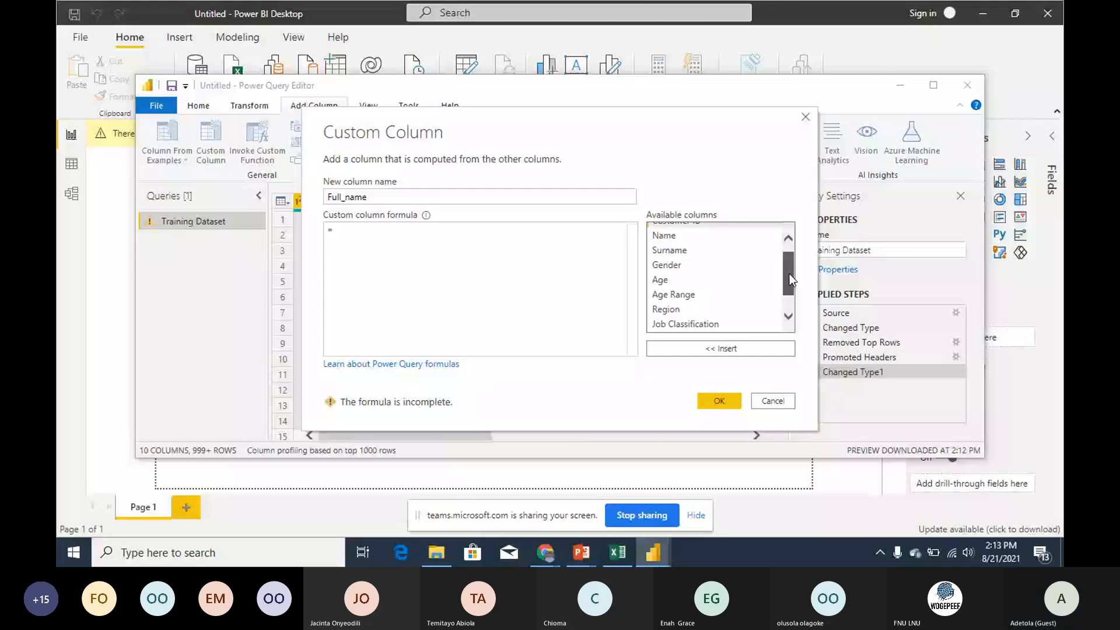
pyautogui.moveTo(789, 274); pyautogui.dragTo(782, 247)
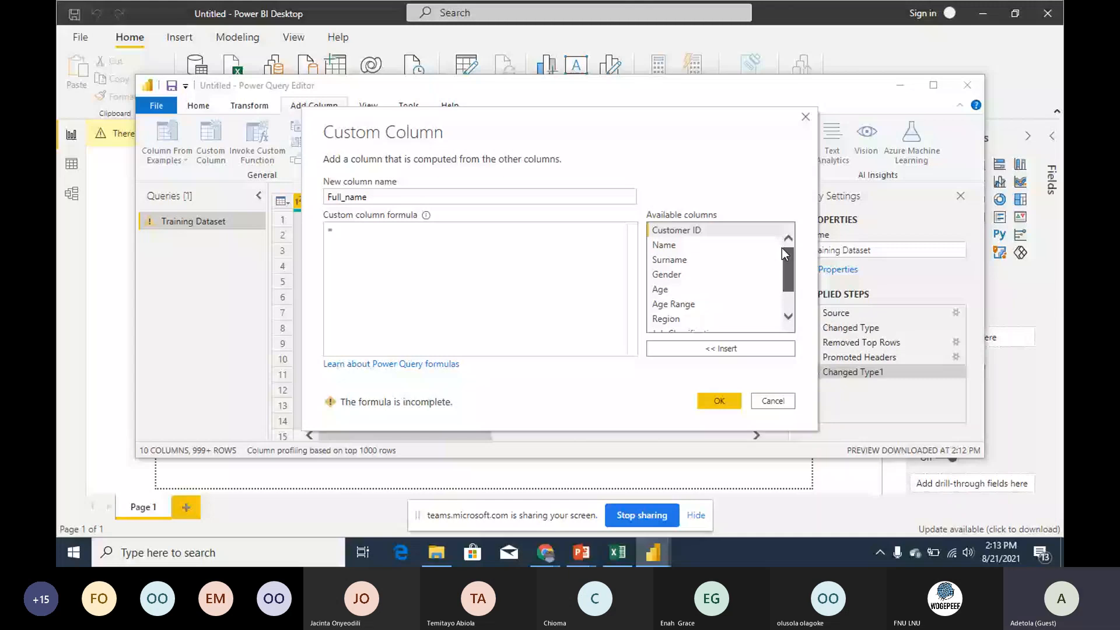
pyautogui.doubleClick(664, 245)
pyautogui.write('&')
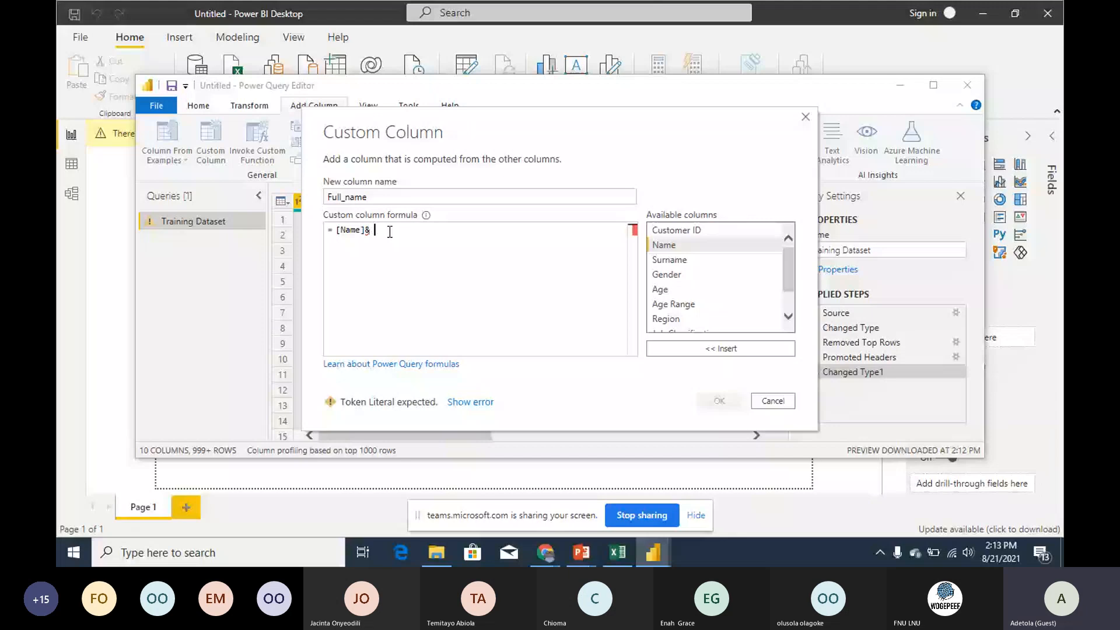
pyautogui.write('"  "')
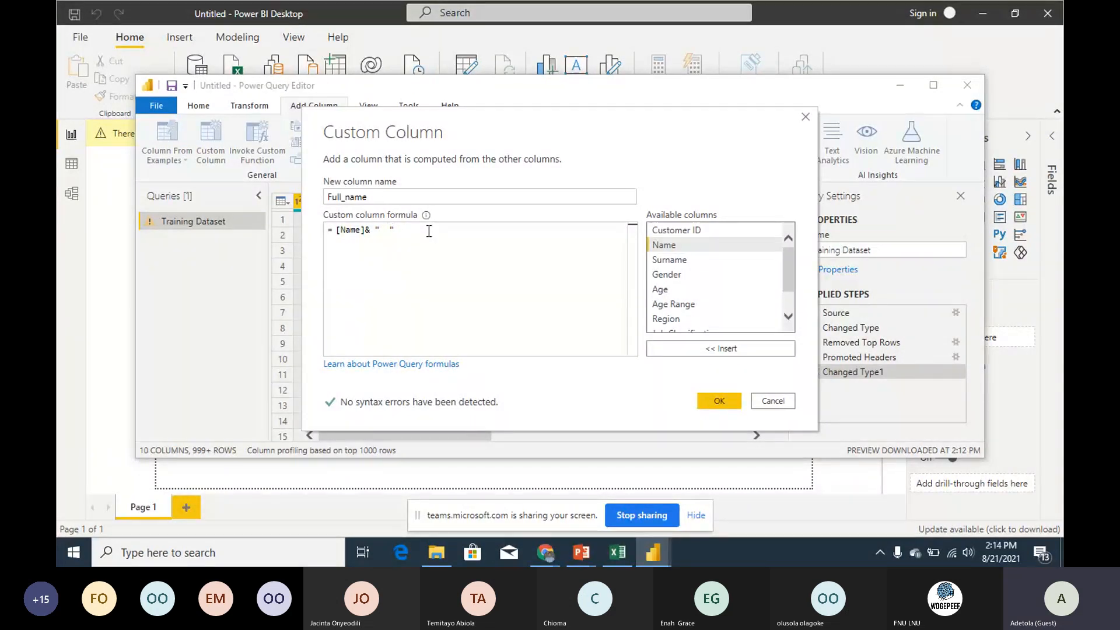
pyautogui.write('&')
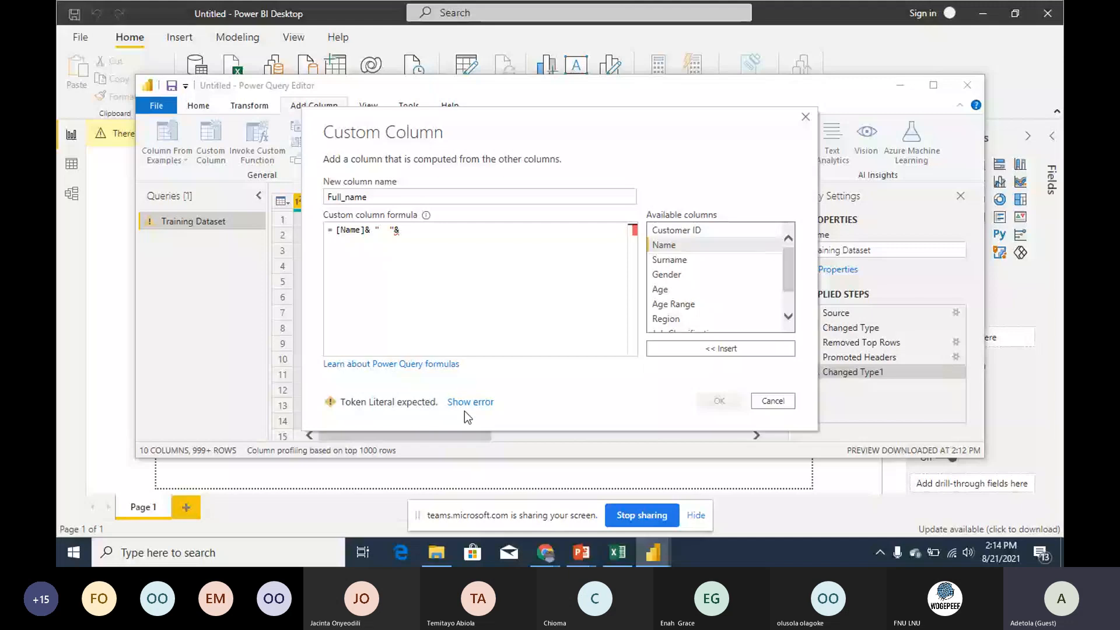
pyautogui.doubleClick(699, 261)
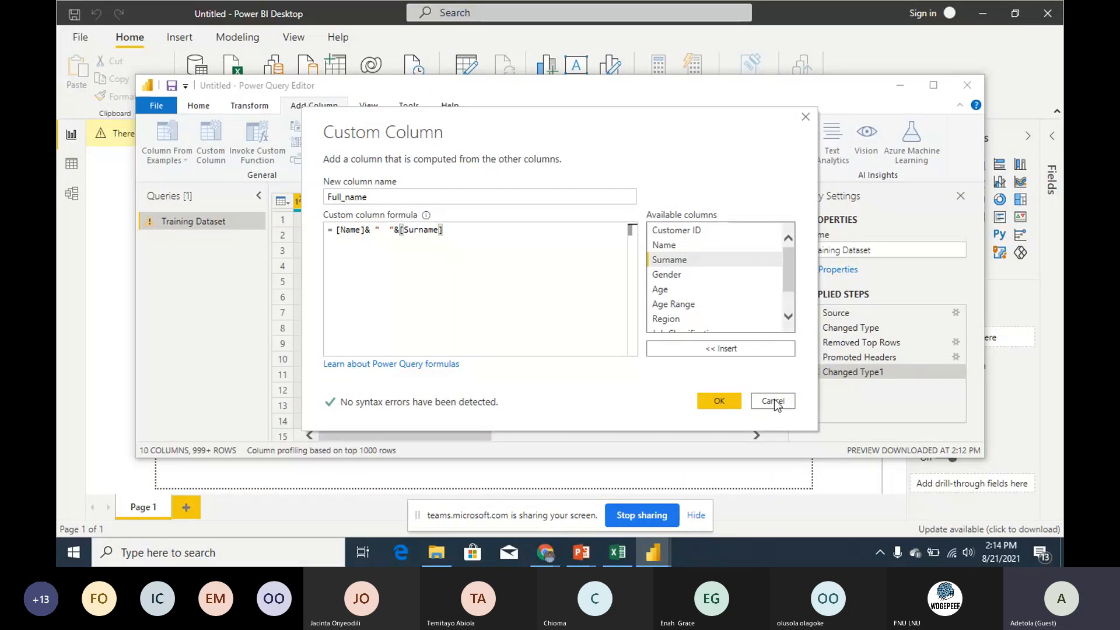
pyautogui.click(729, 403)
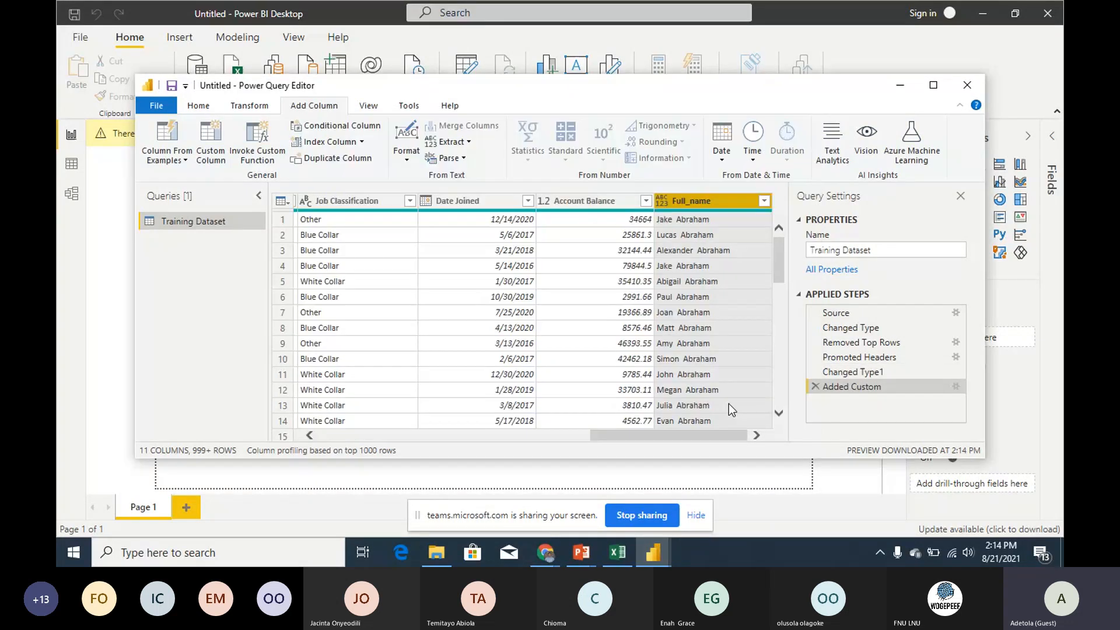
# Step: Change the data type of the Full_name column to Text
pyautogui.click(730, 404)
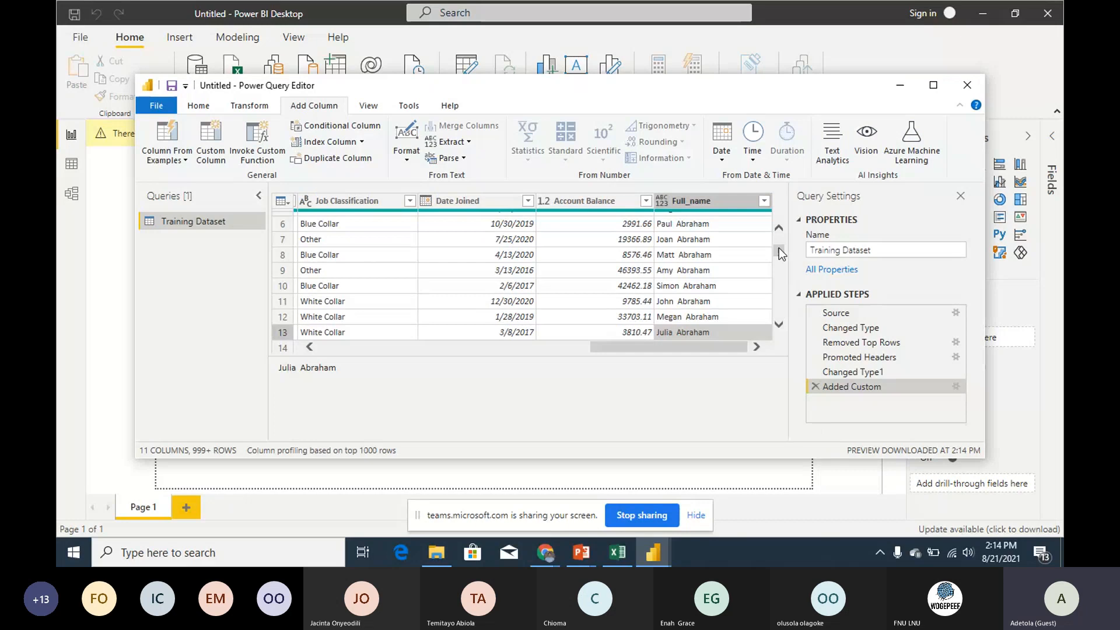
pyautogui.moveTo(779, 247); pyautogui.dragTo(779, 217)
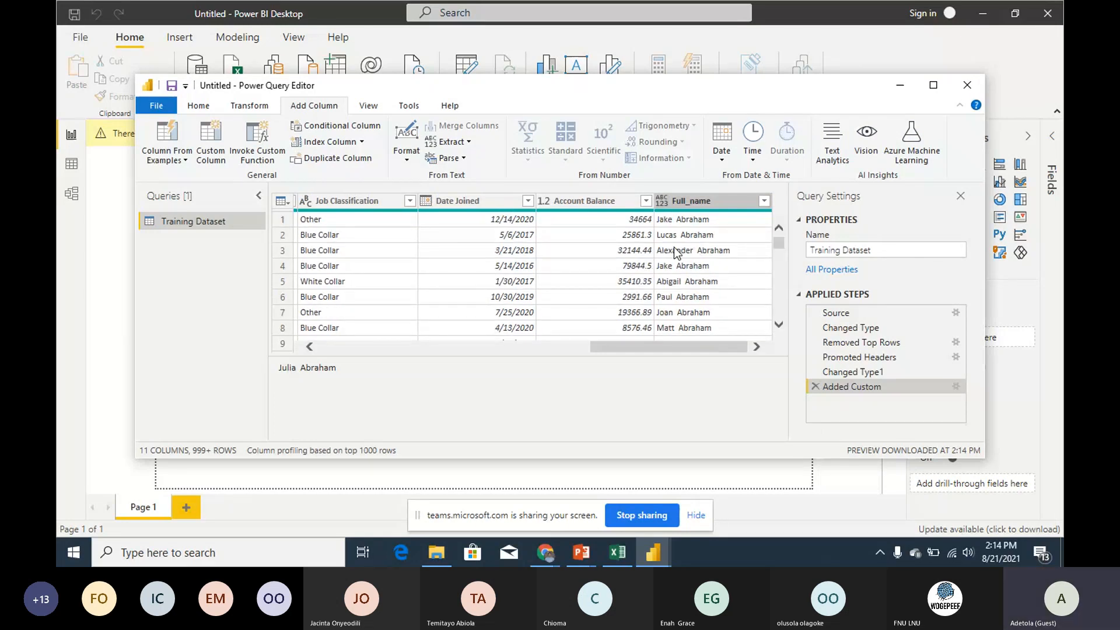
pyautogui.rightClick(702, 201)
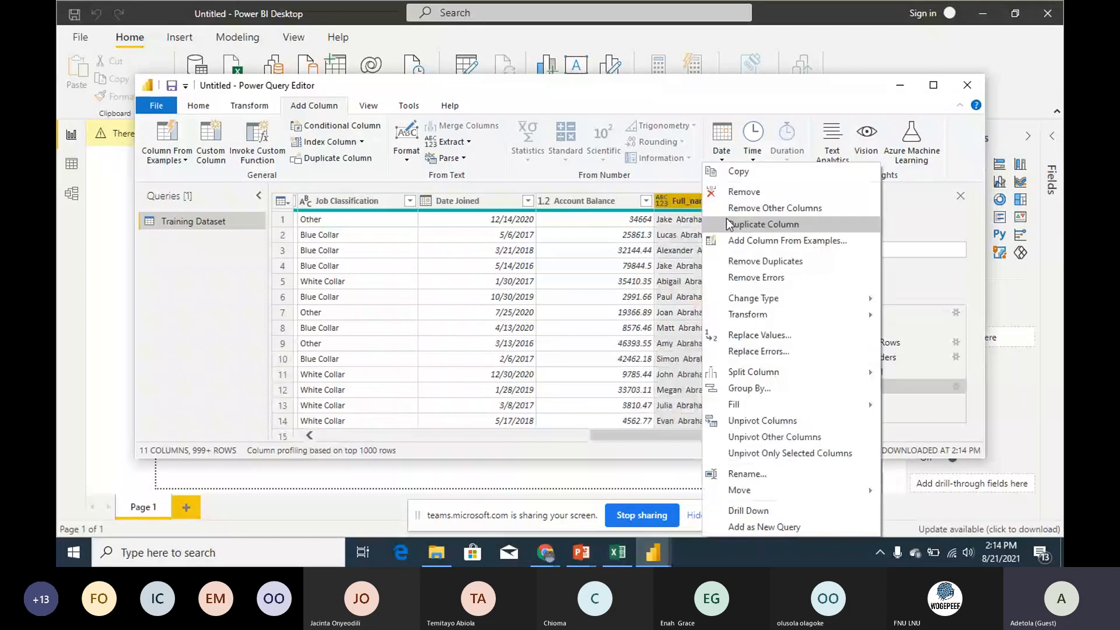
pyautogui.moveTo(759, 299)
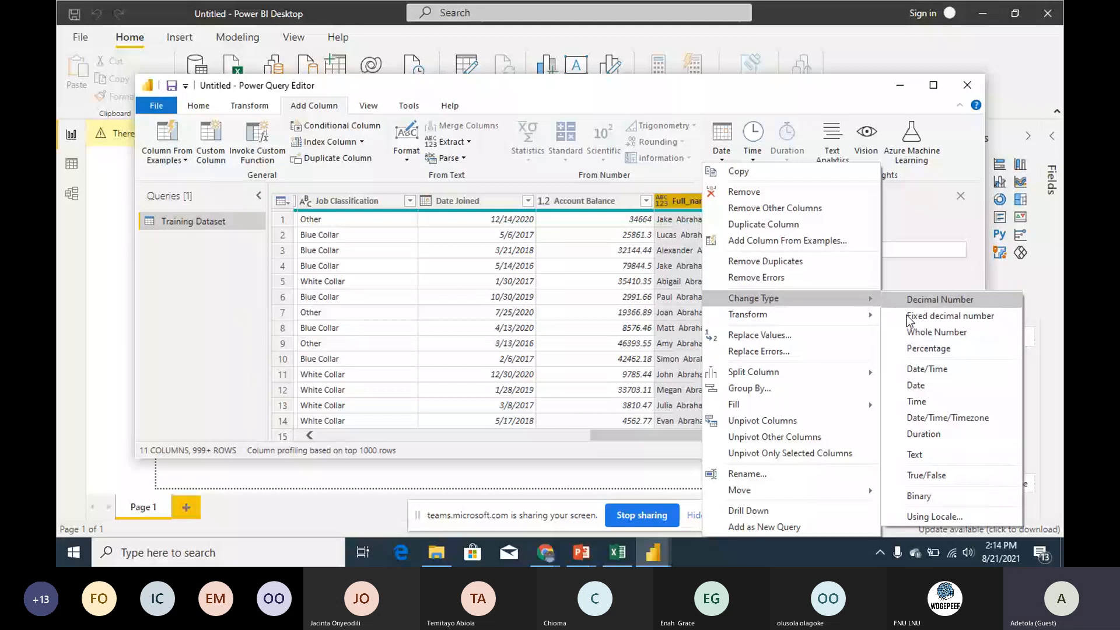
pyautogui.click(914, 454)
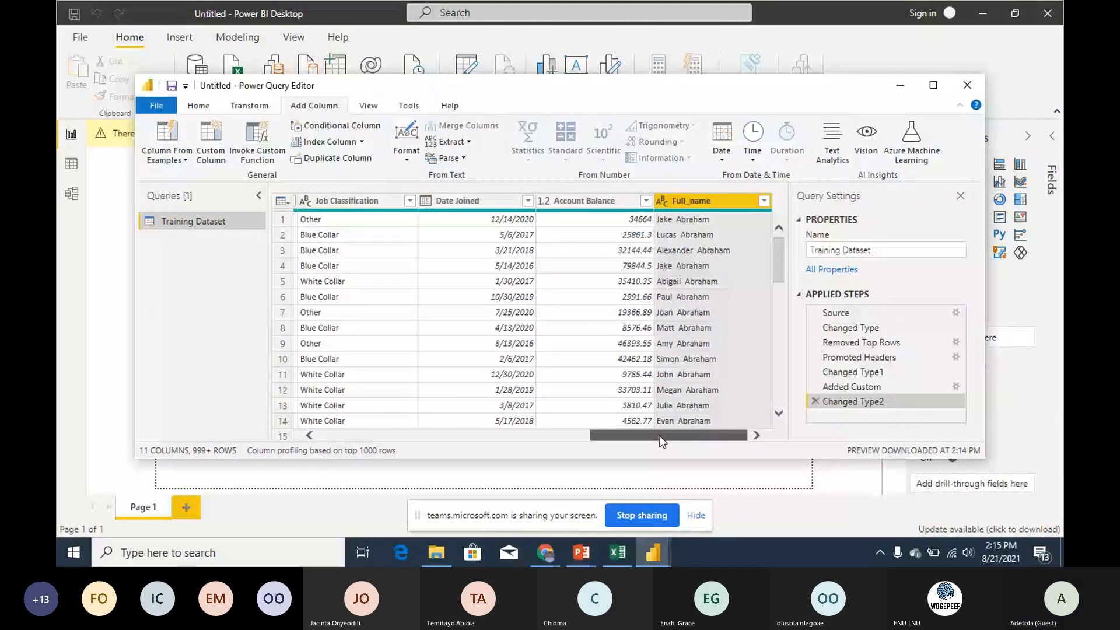
# Step: Remove the original Name and Surname columns from the Training Dataset query
pyautogui.moveTo(659, 435); pyautogui.dragTo(389, 435)
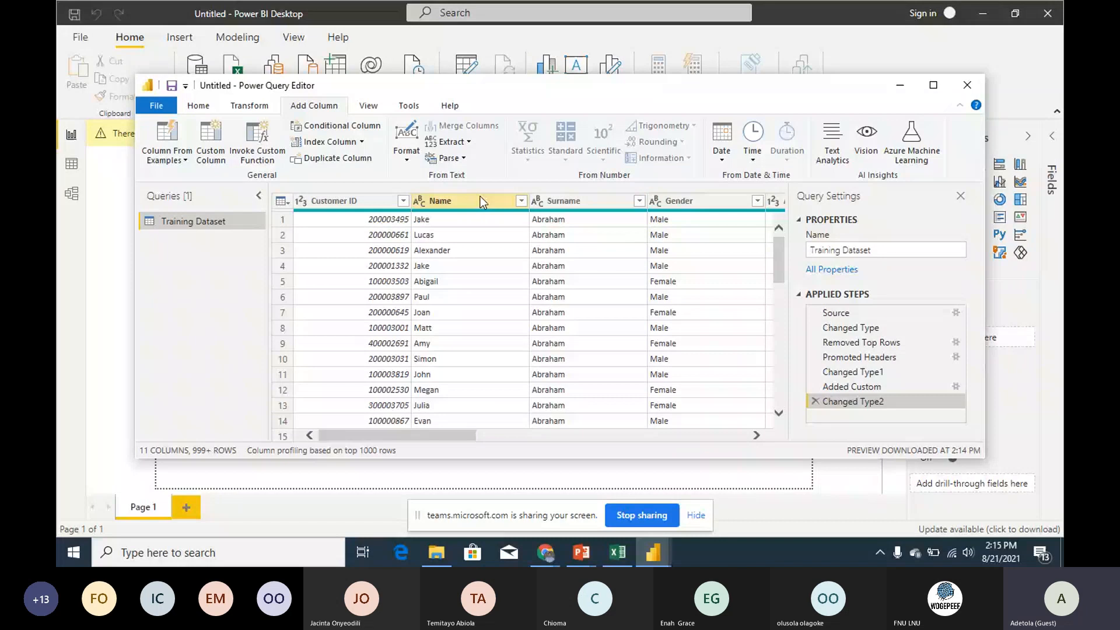
pyautogui.click(480, 197)
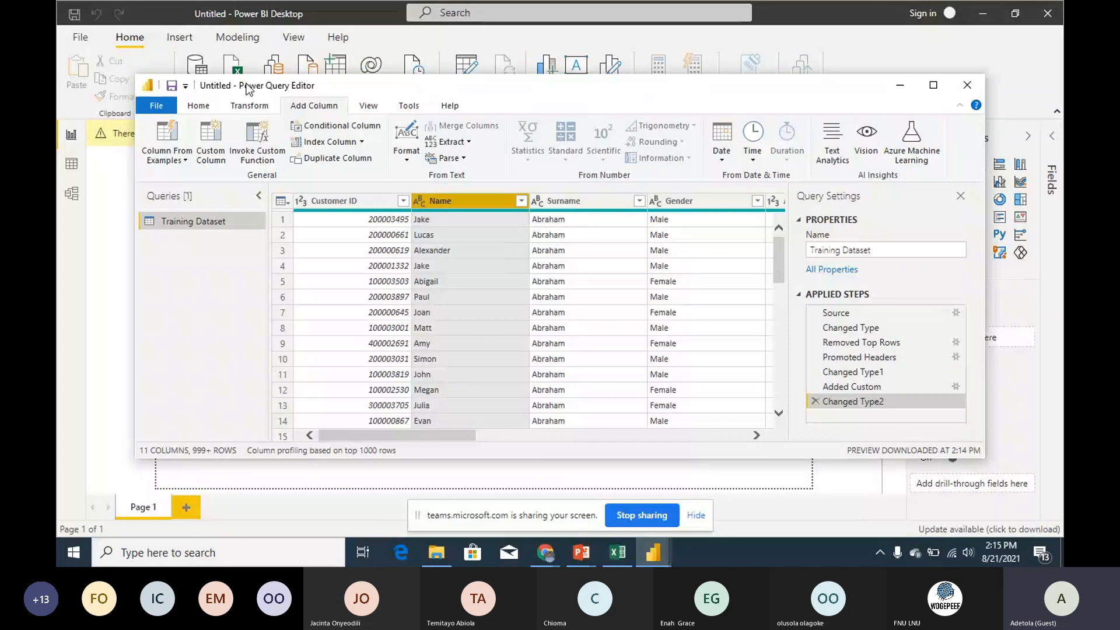
pyautogui.click(207, 108)
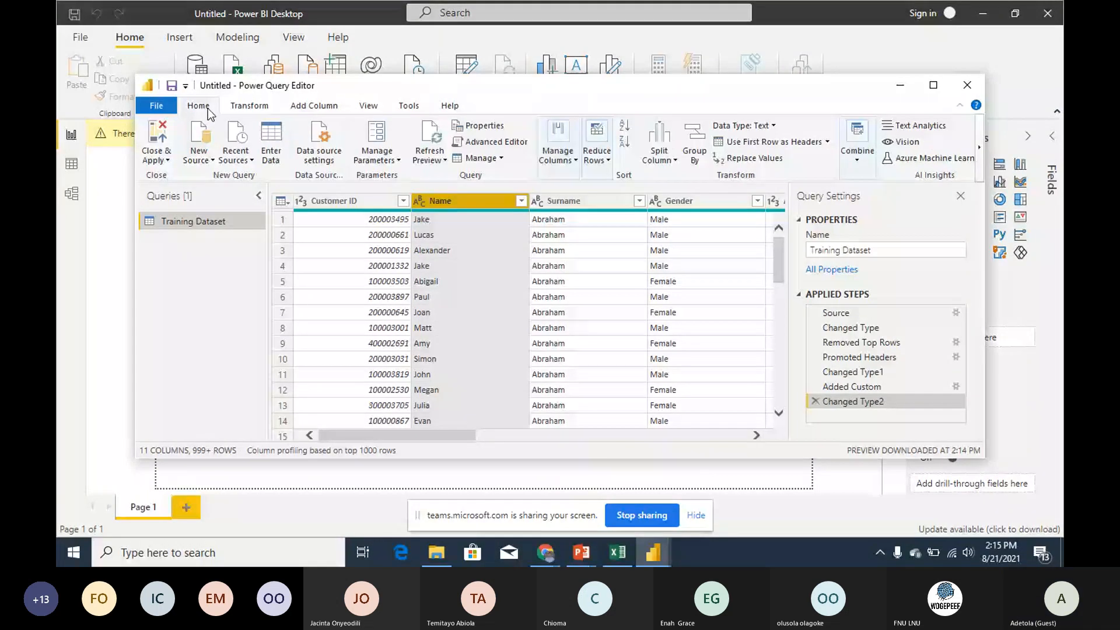
pyautogui.click(575, 161)
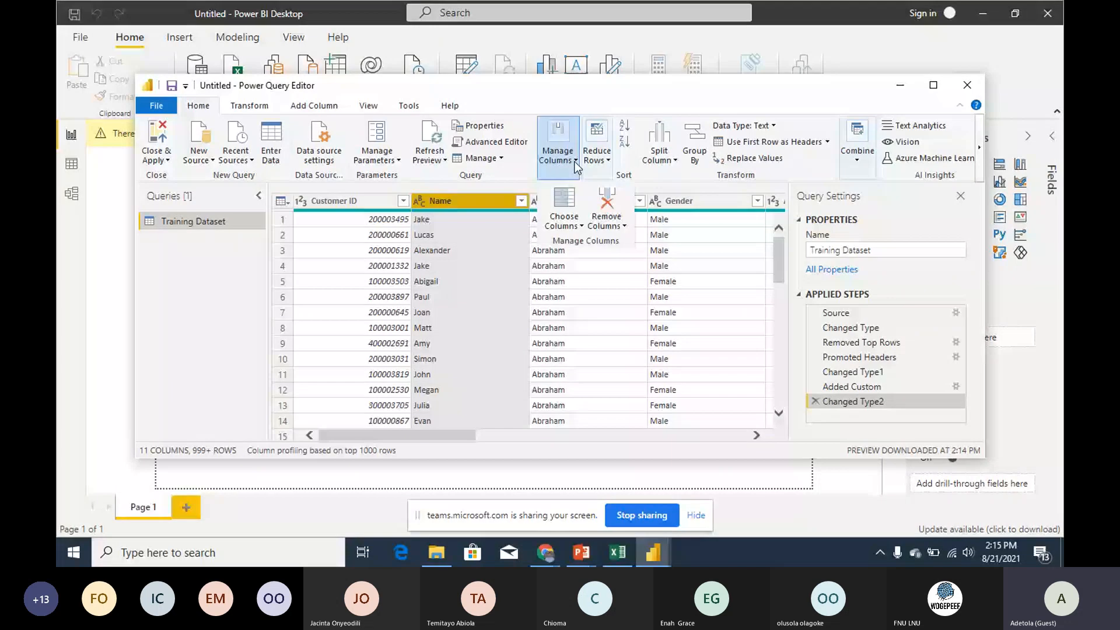
pyautogui.click(618, 227)
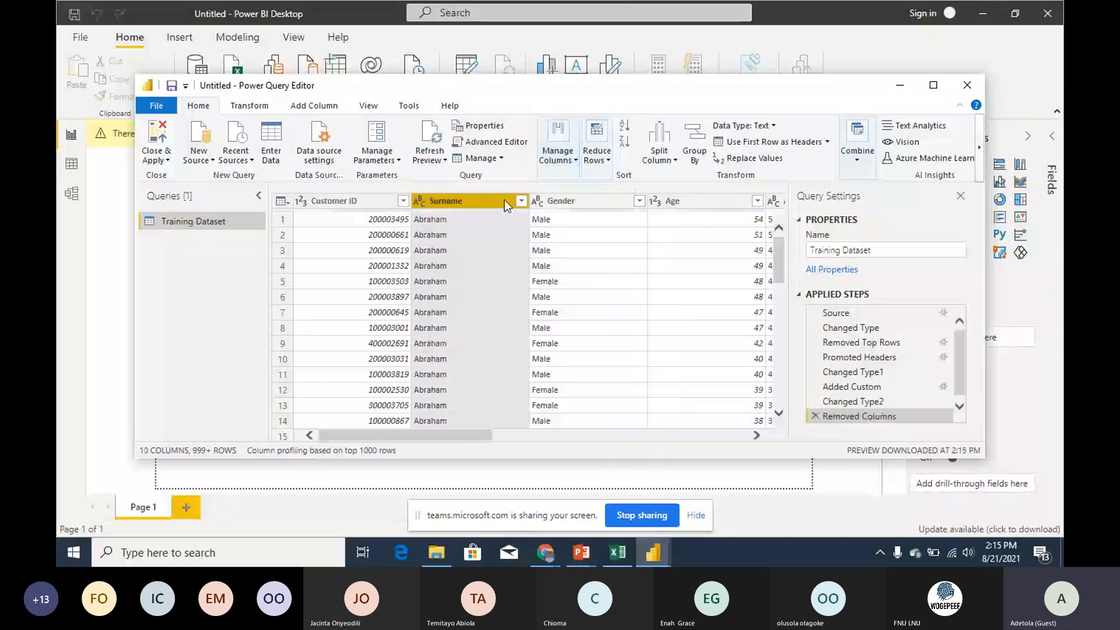
pyautogui.click(571, 160)
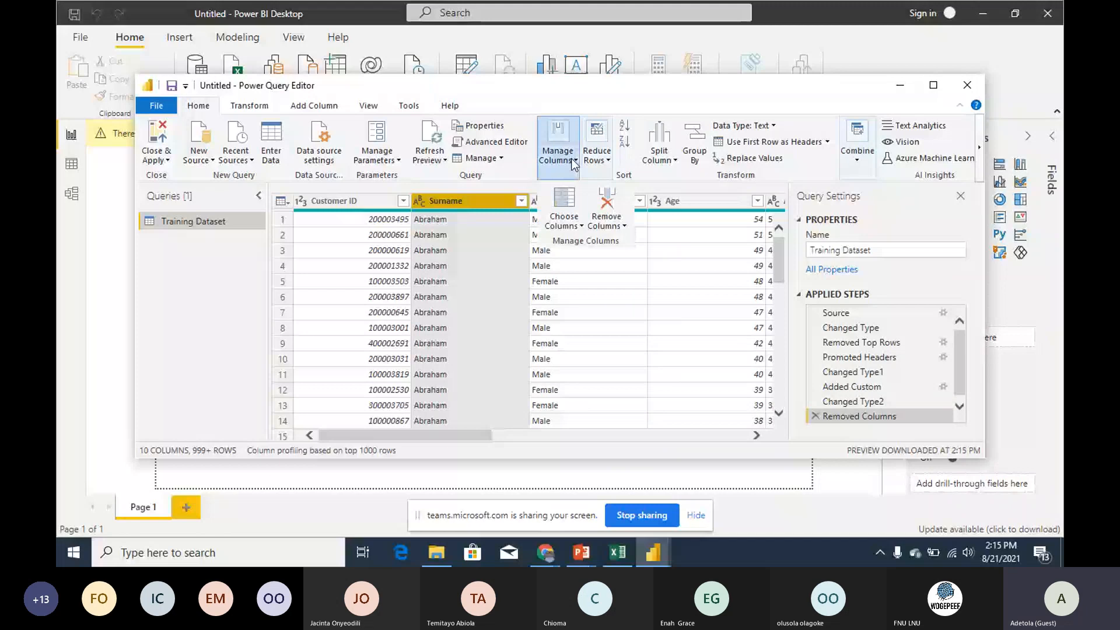
pyautogui.click(606, 196)
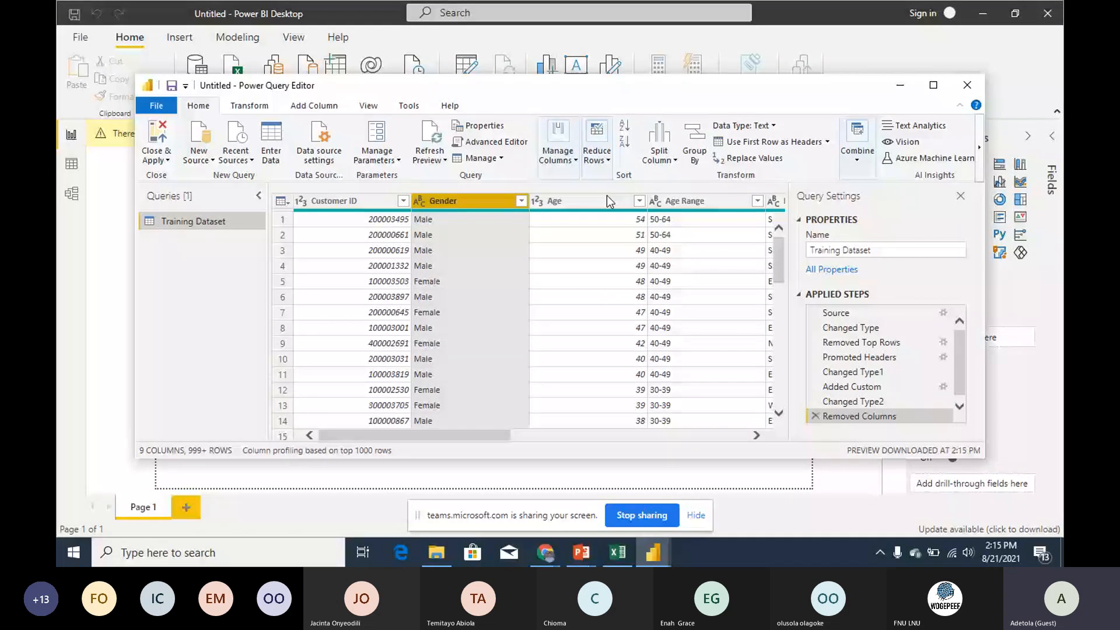
# Step: Review the query at the Added Custom, Changed Type2 and Removed Columns steps, and delete the Removed Columns step
pyautogui.click(633, 235)
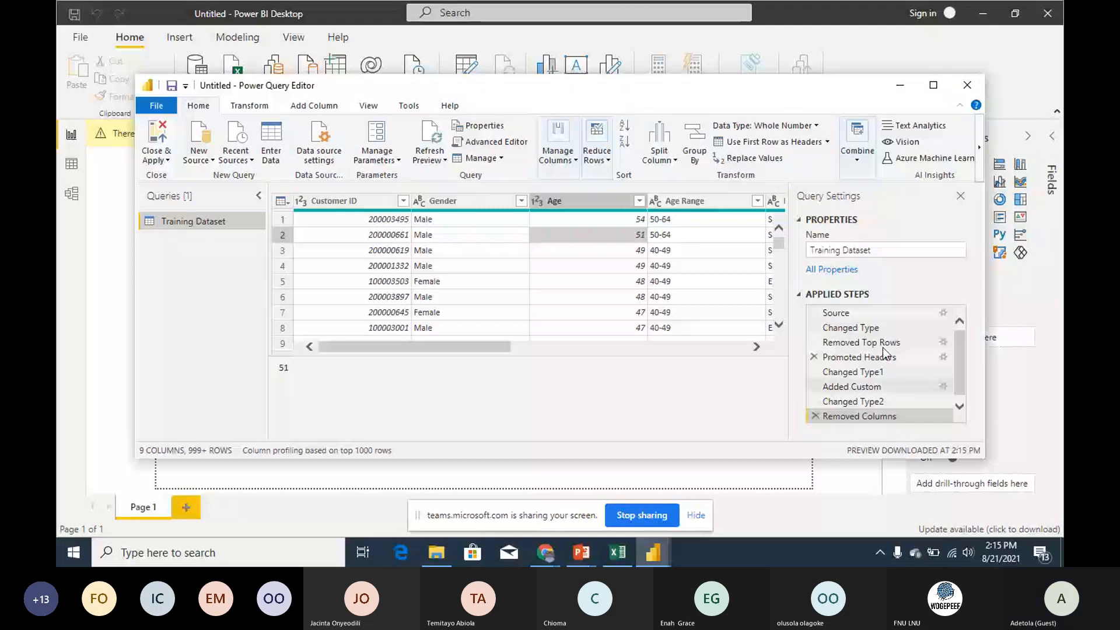
pyautogui.click(864, 388)
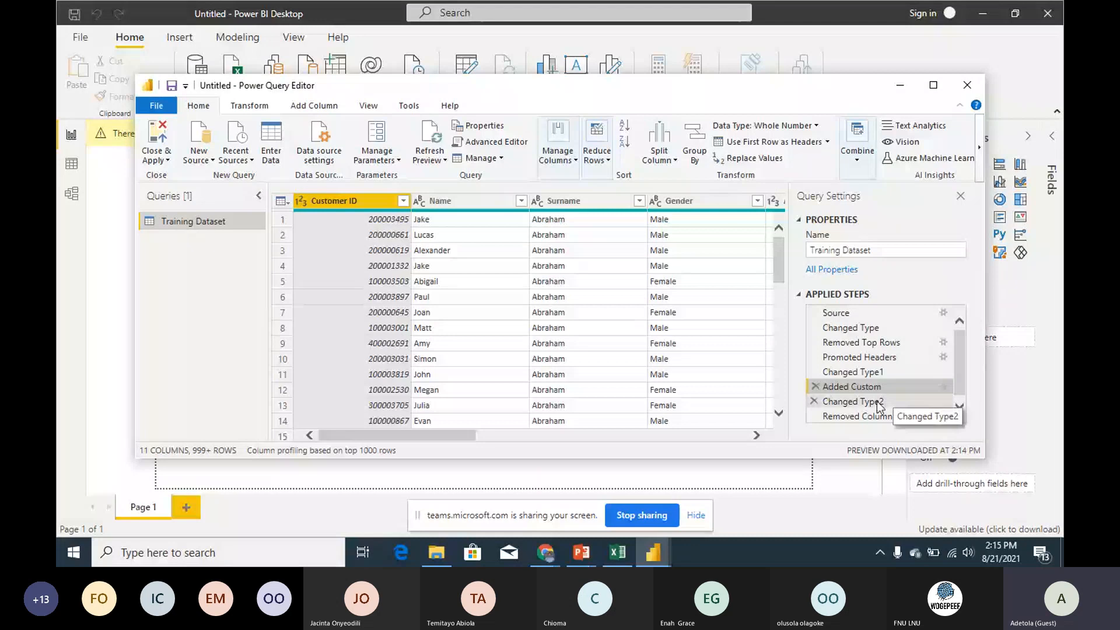
pyautogui.click(869, 403)
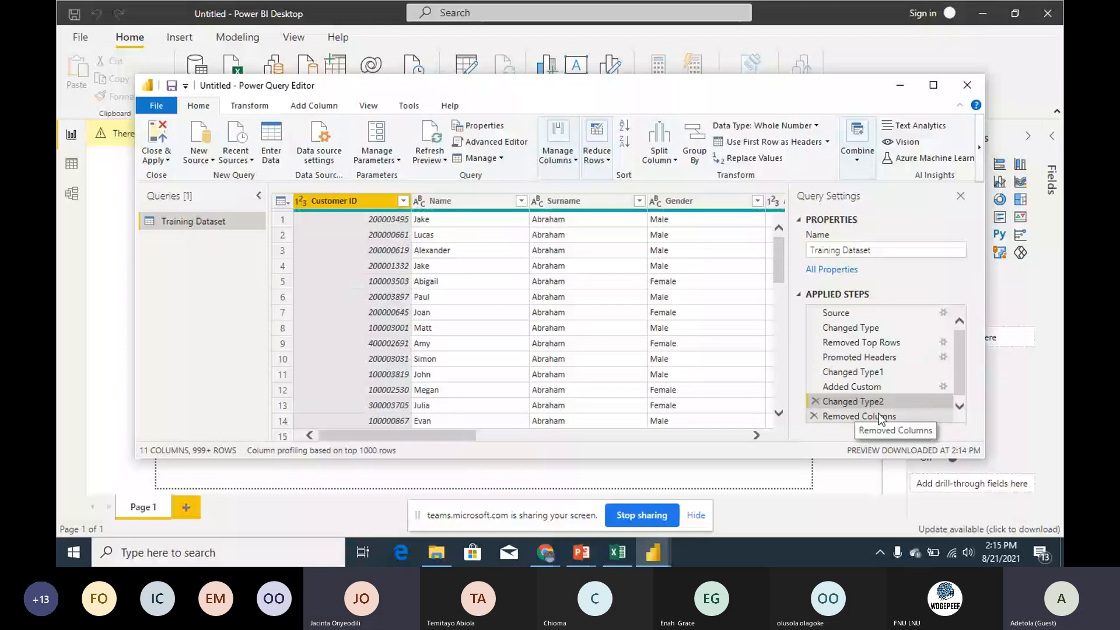
pyautogui.click(879, 413)
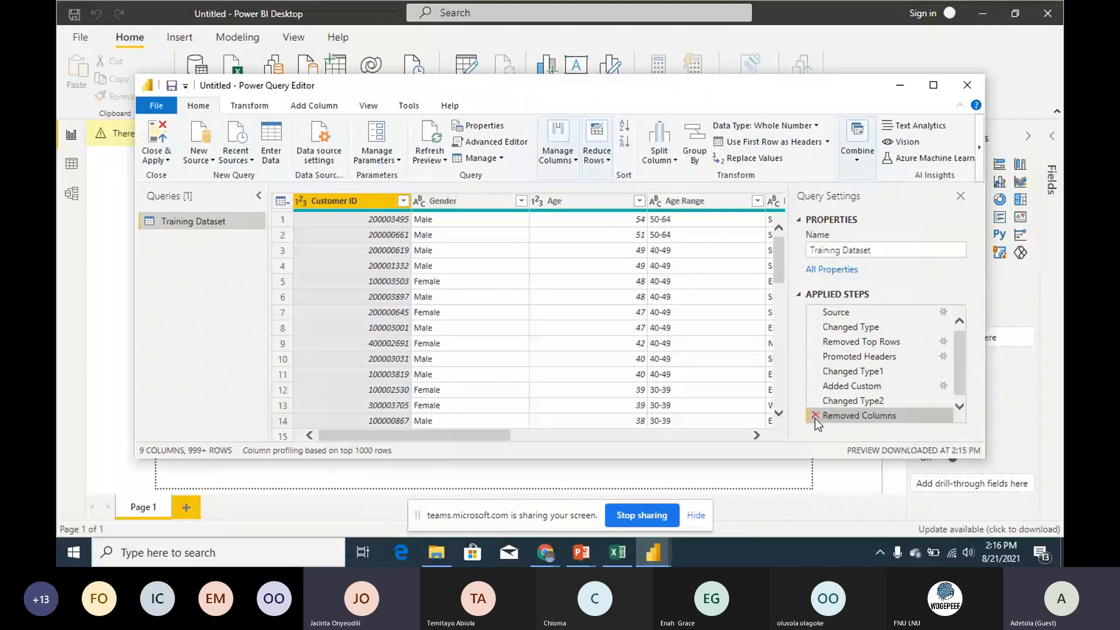
pyautogui.click(333, 108)
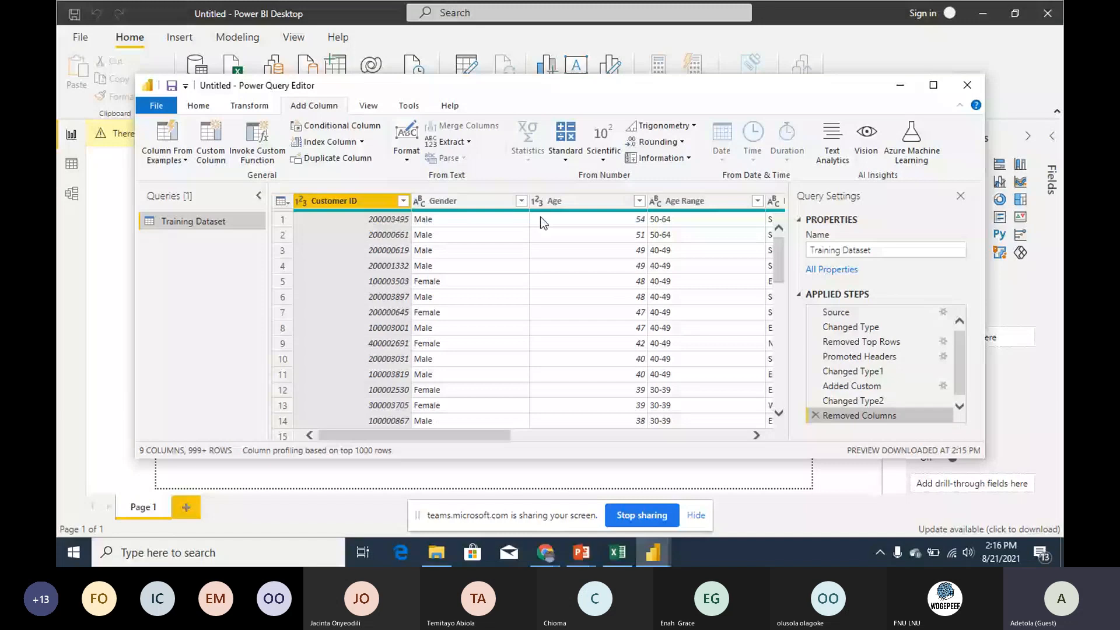
pyautogui.click(816, 415)
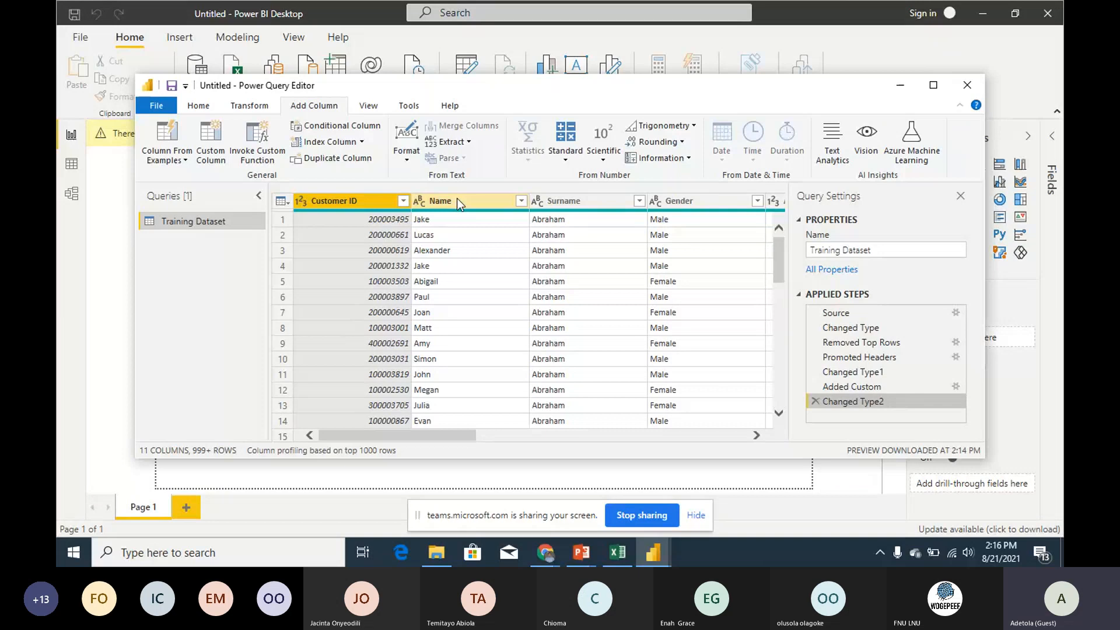
# Step: Remove the Name and Surname columns from the Training Dataset query
pyautogui.click(504, 198)
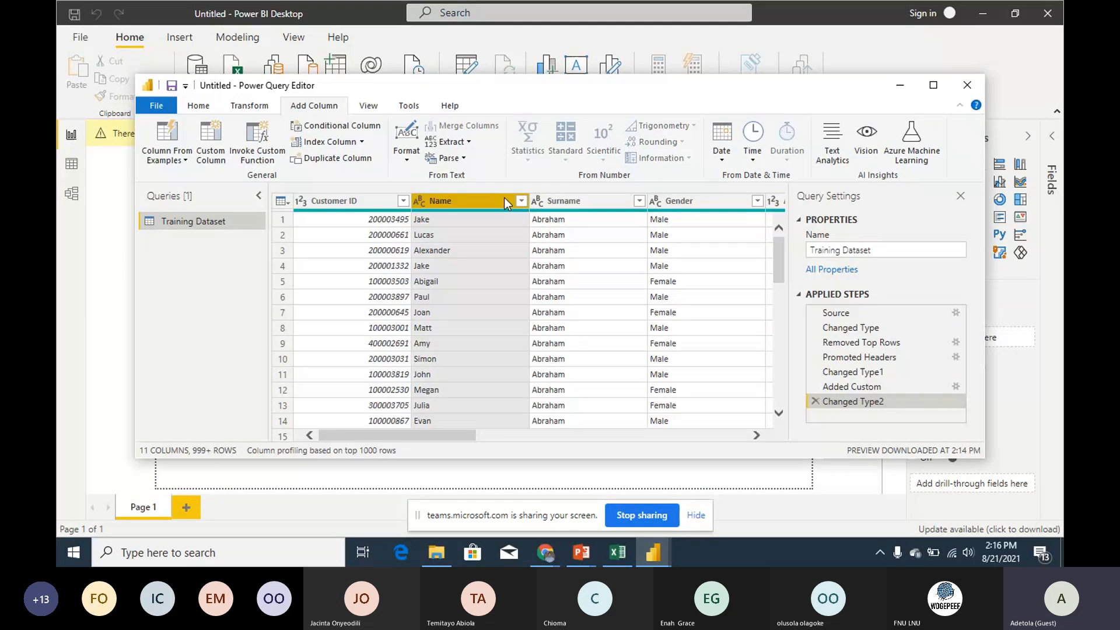
pyautogui.keyDown('ctrl'); pyautogui.click(571, 201); pyautogui.keyUp('ctrl')
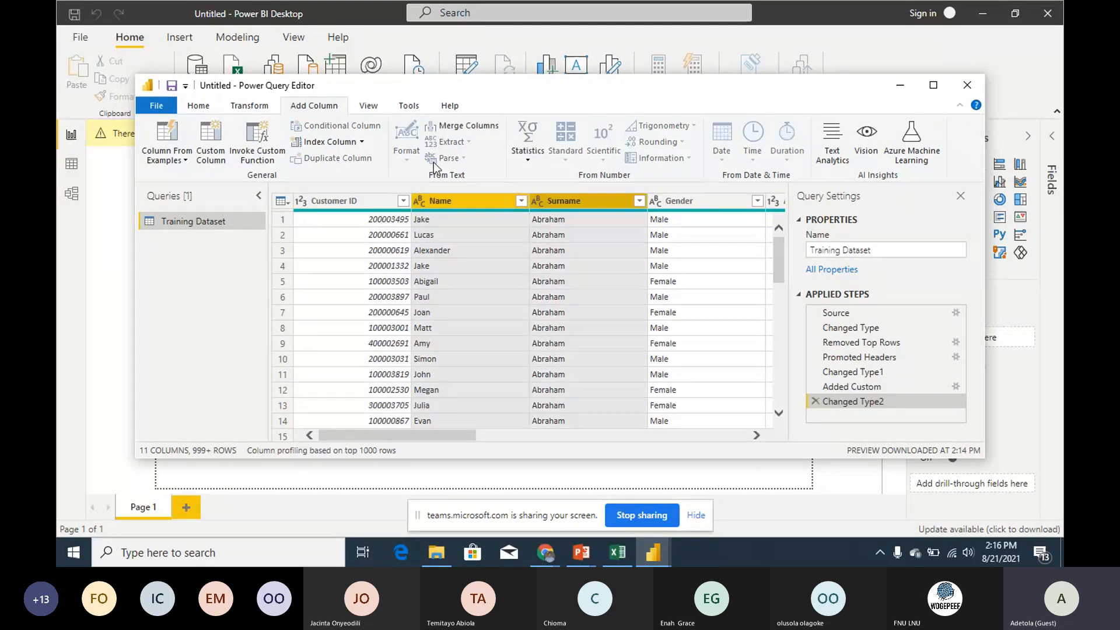
pyautogui.click(191, 110)
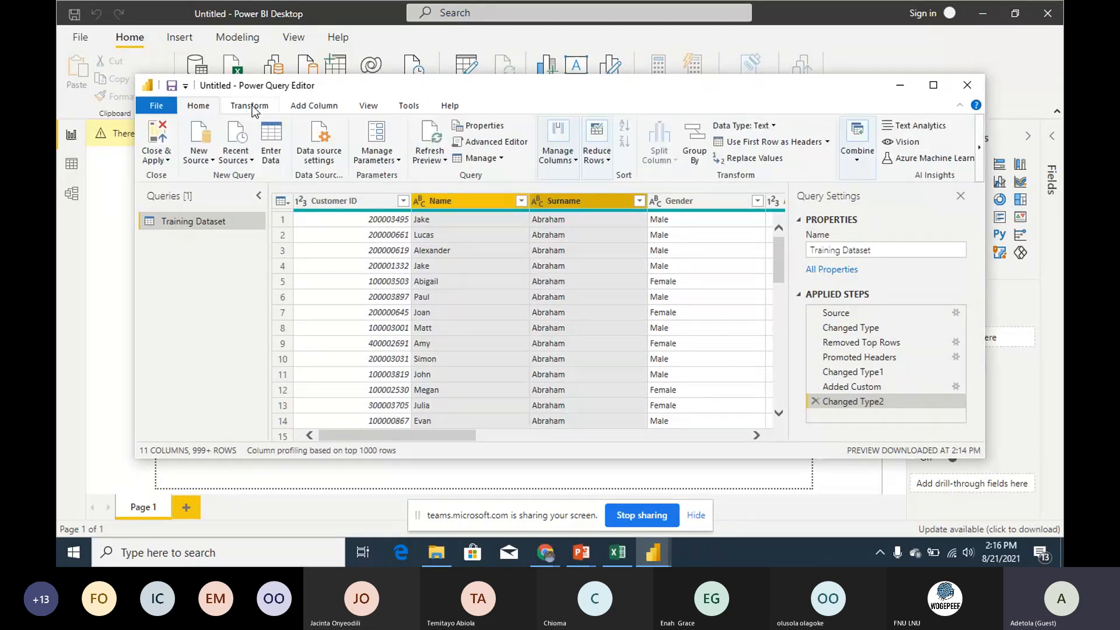
pyautogui.click(578, 164)
pyautogui.click(595, 202)
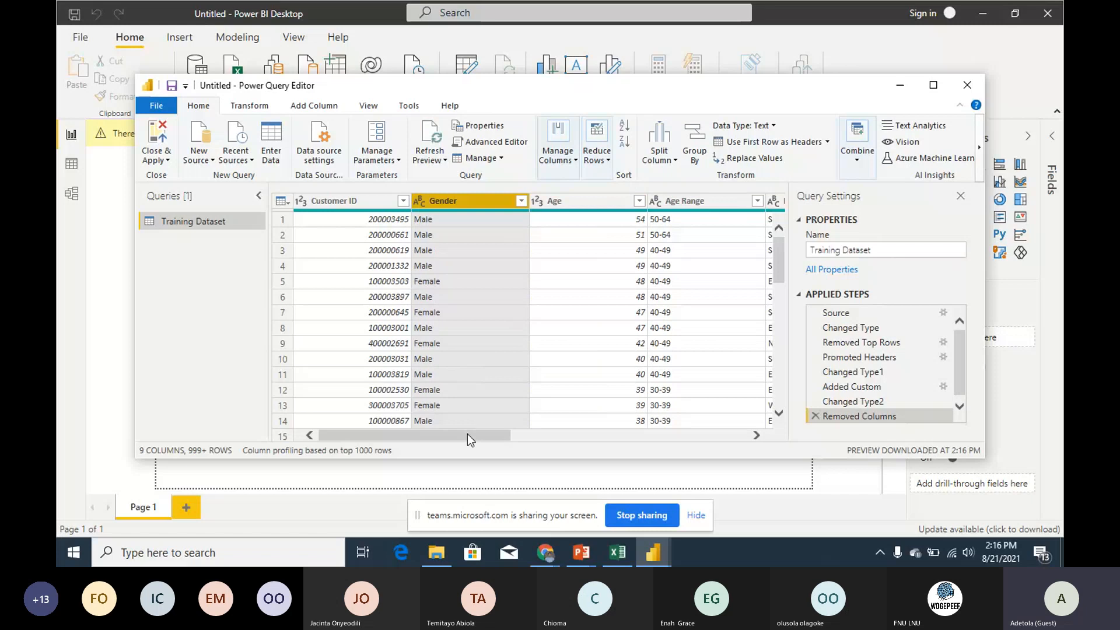
# Step: Move the Full_name column between Customer ID and Gender, and check the order of the remaining columns
pyautogui.moveTo(467, 434); pyautogui.dragTo(704, 434)
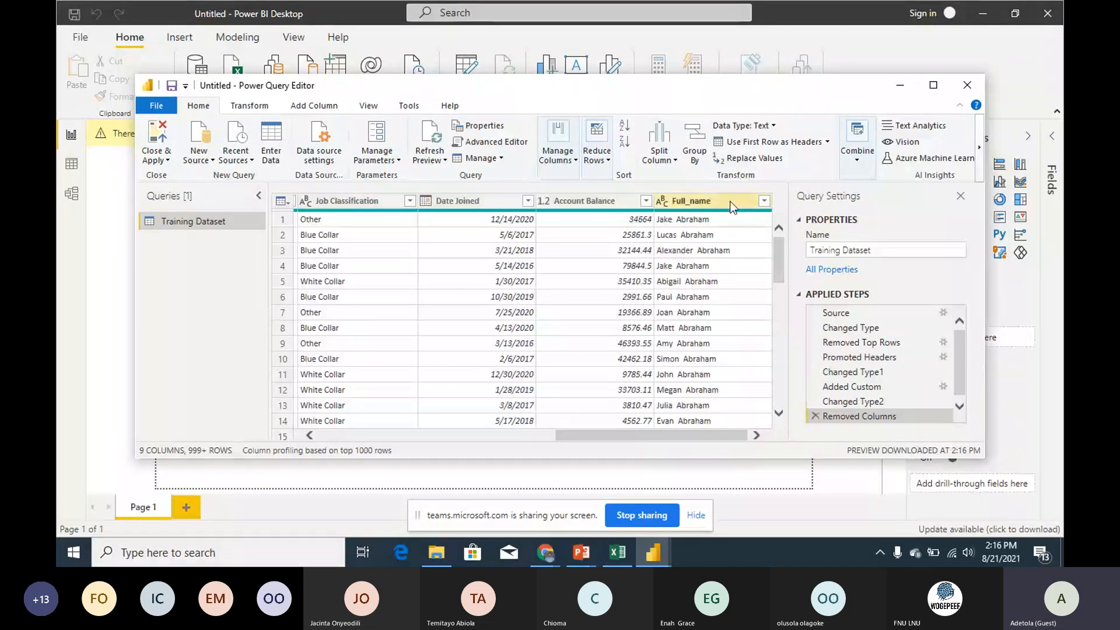
pyautogui.click(732, 207)
pyautogui.moveTo(729, 201); pyautogui.dragTo(306, 201)
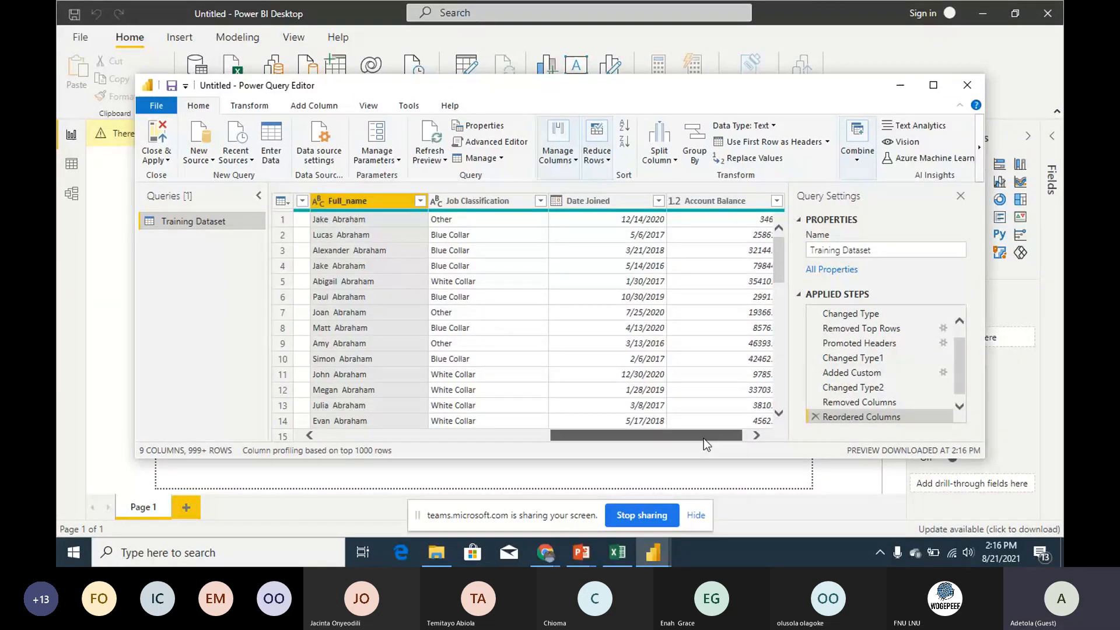
pyautogui.moveTo(703, 439); pyautogui.dragTo(595, 441)
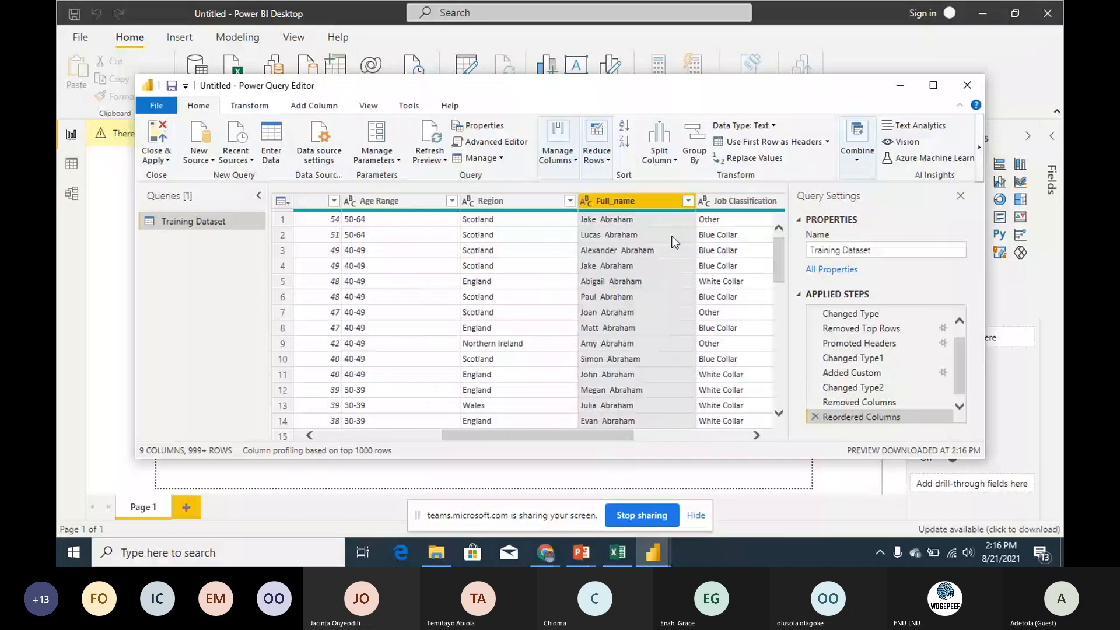
pyautogui.moveTo(647, 201); pyautogui.dragTo(344, 204)
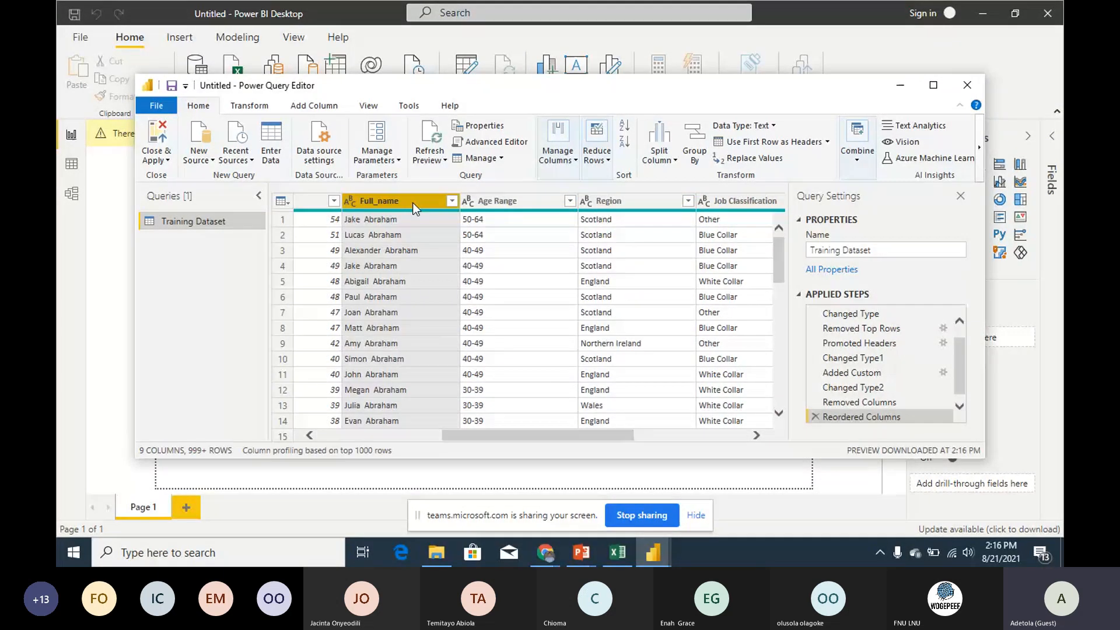
pyautogui.moveTo(412, 201)
pyautogui.mouseDown()
pyautogui.moveTo(278, 221)
pyautogui.moveTo(393, 199)
pyautogui.mouseUp()
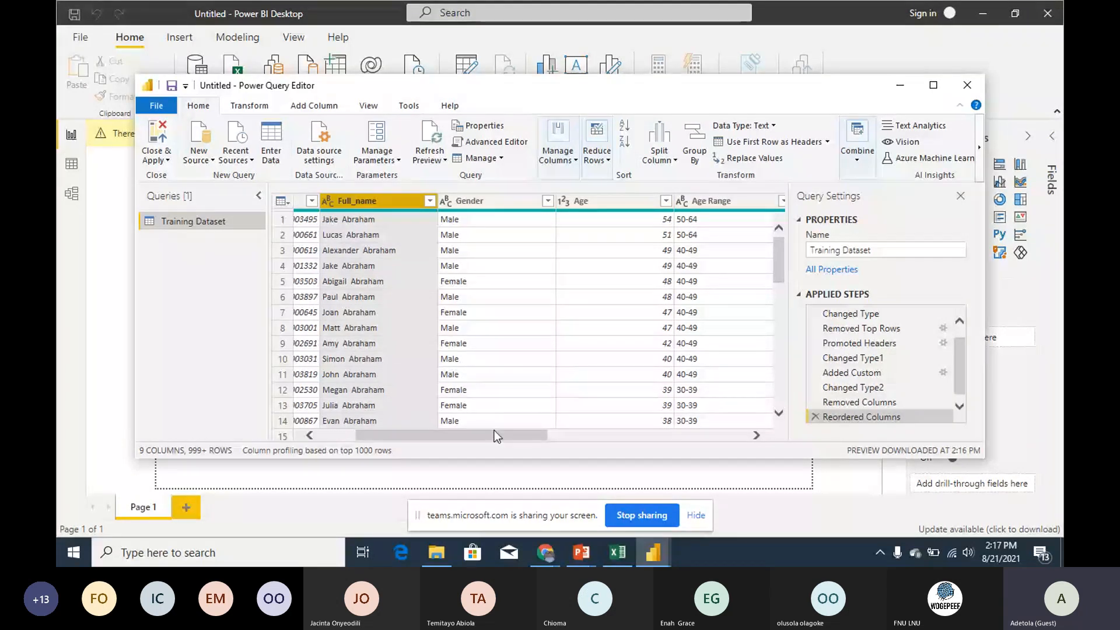
pyautogui.moveTo(495, 437); pyautogui.dragTo(593, 406)
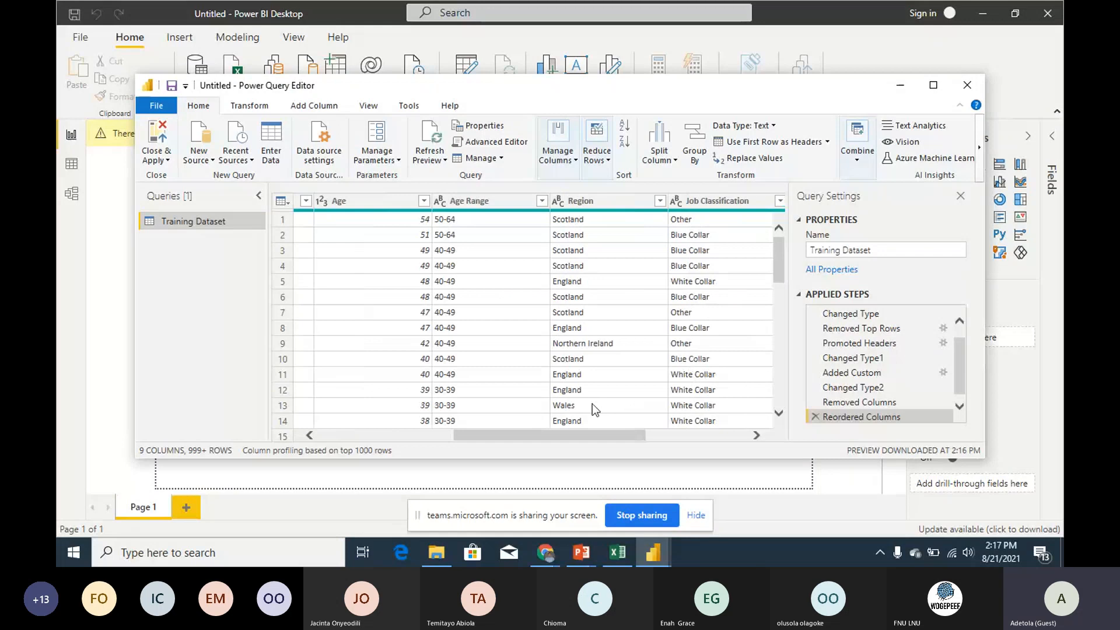
pyautogui.moveTo(567, 433); pyautogui.dragTo(259, 454)
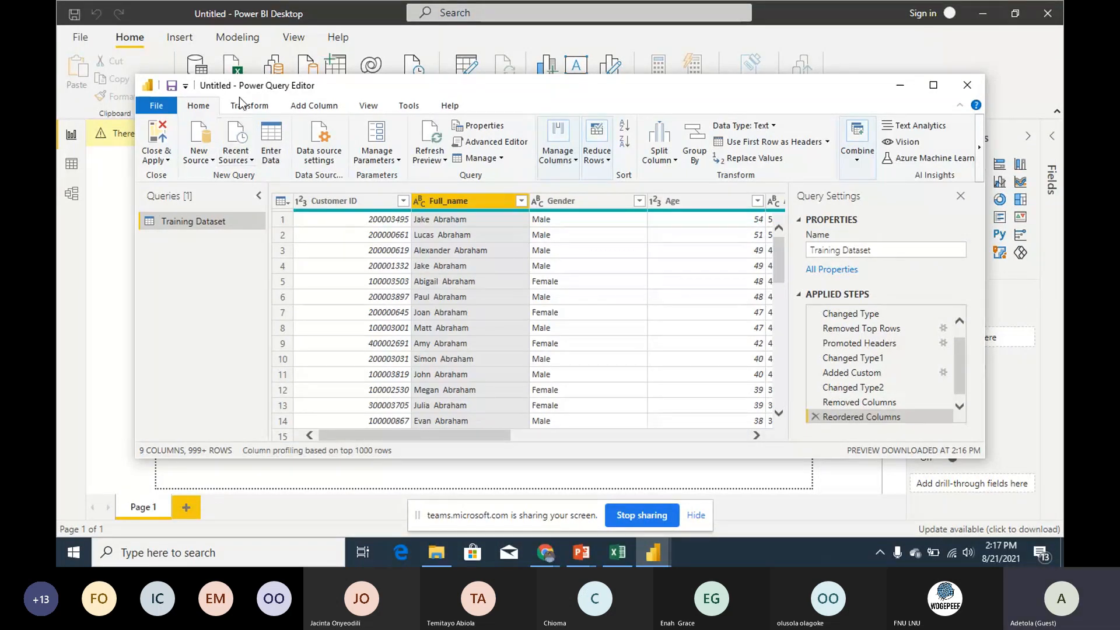
# Step: Examine the column quality, column profile and column distribution previews of the query, turning each one off again
pyautogui.click(367, 107)
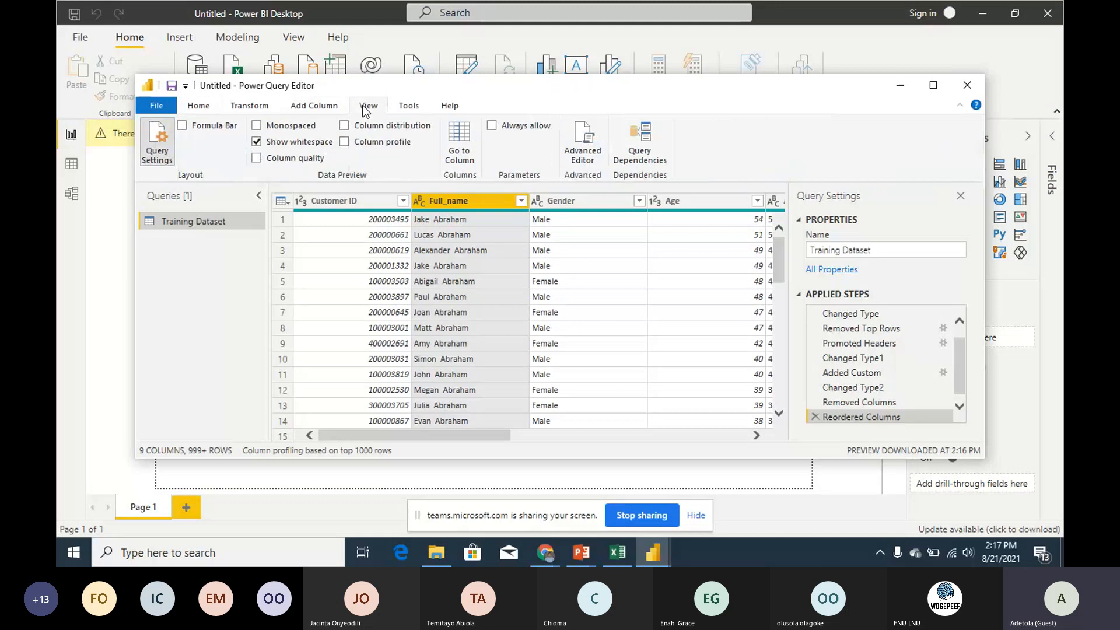
pyautogui.click(272, 160)
pyautogui.moveTo(341, 234)
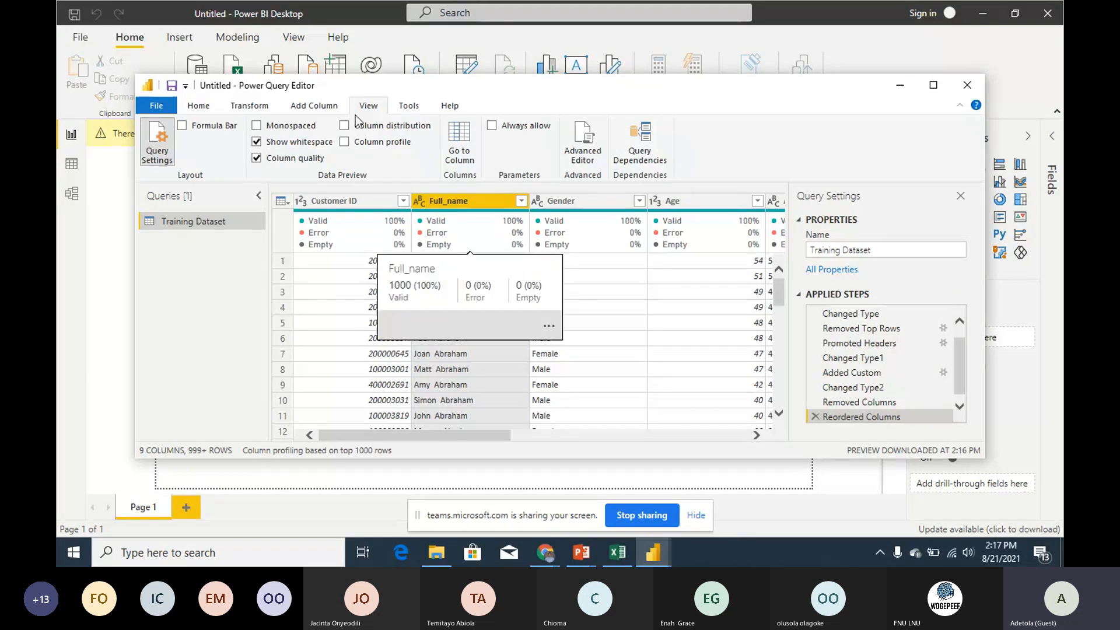
pyautogui.click(345, 142)
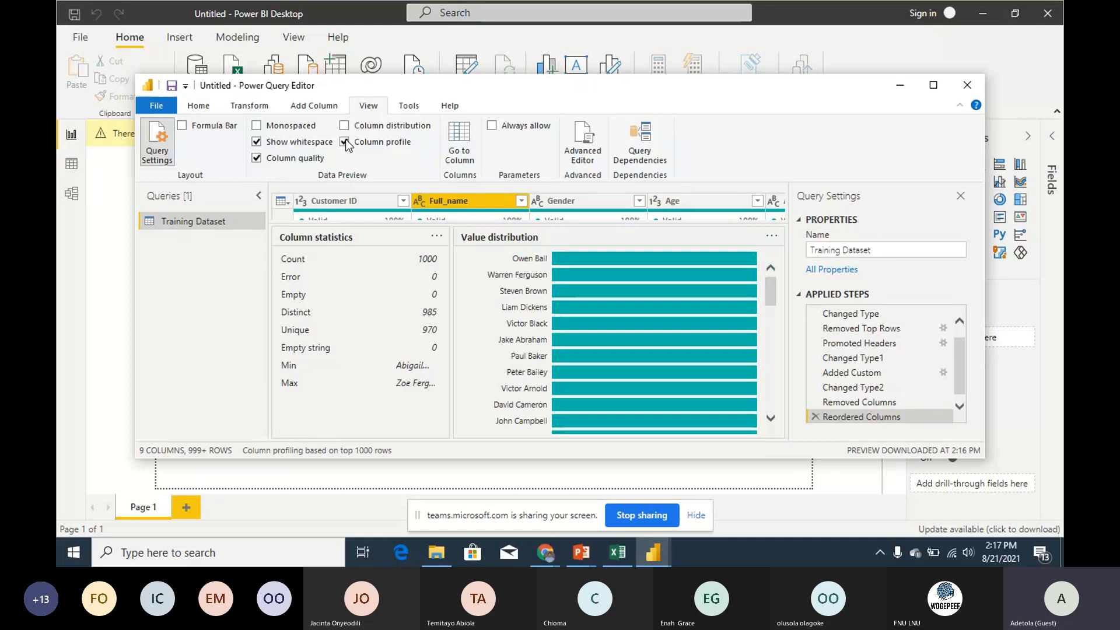
pyautogui.click(345, 143)
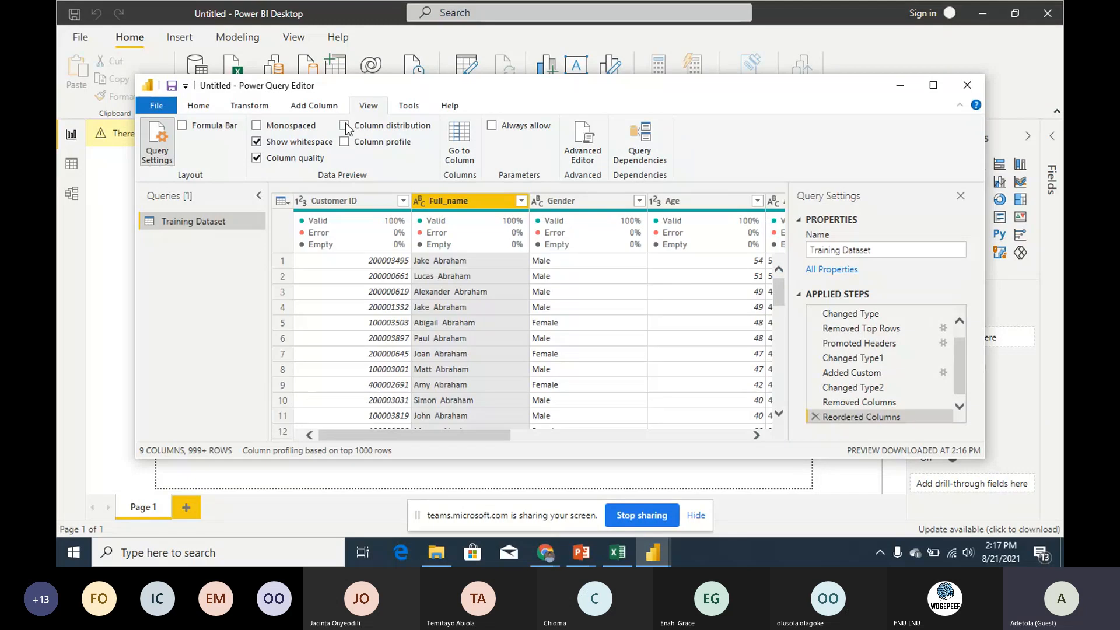
pyautogui.click(344, 127)
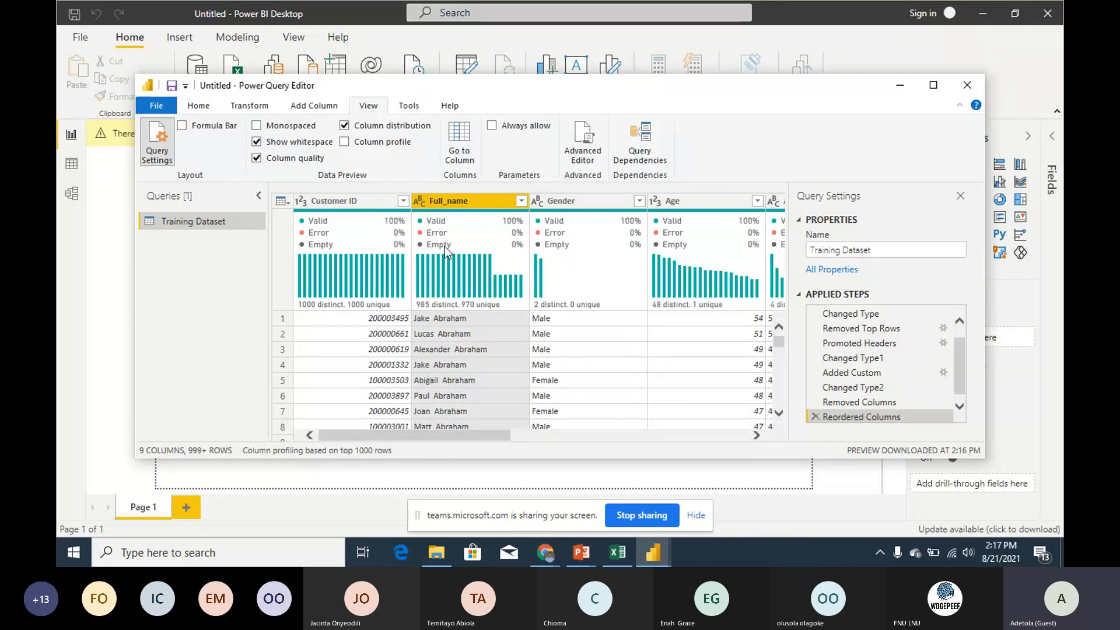
pyautogui.moveTo(421, 308)
pyautogui.click(345, 127)
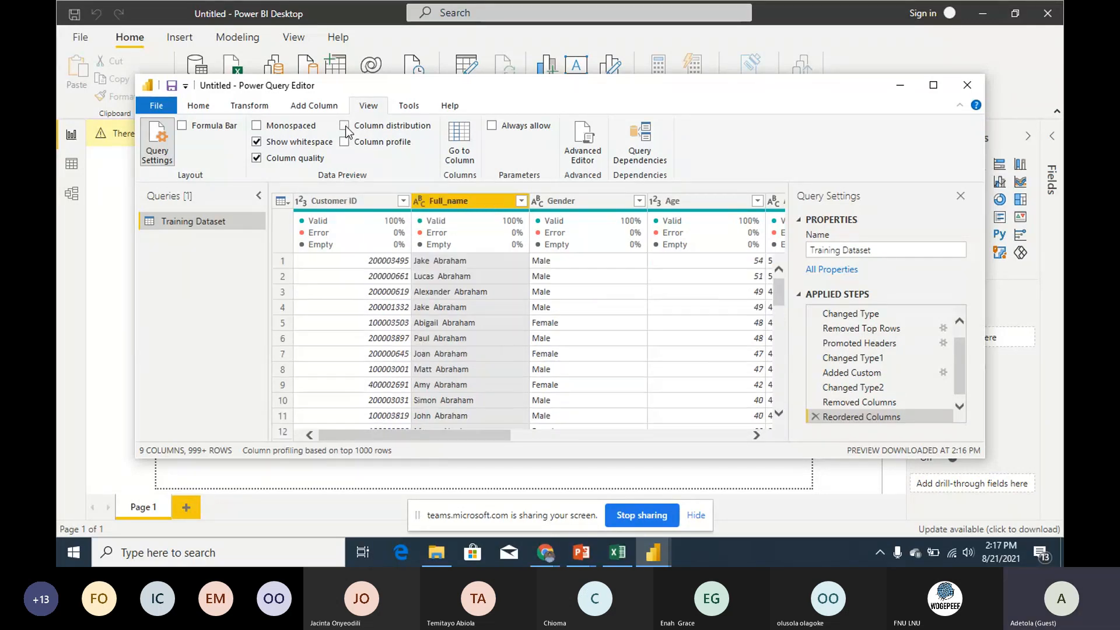
pyautogui.click(260, 163)
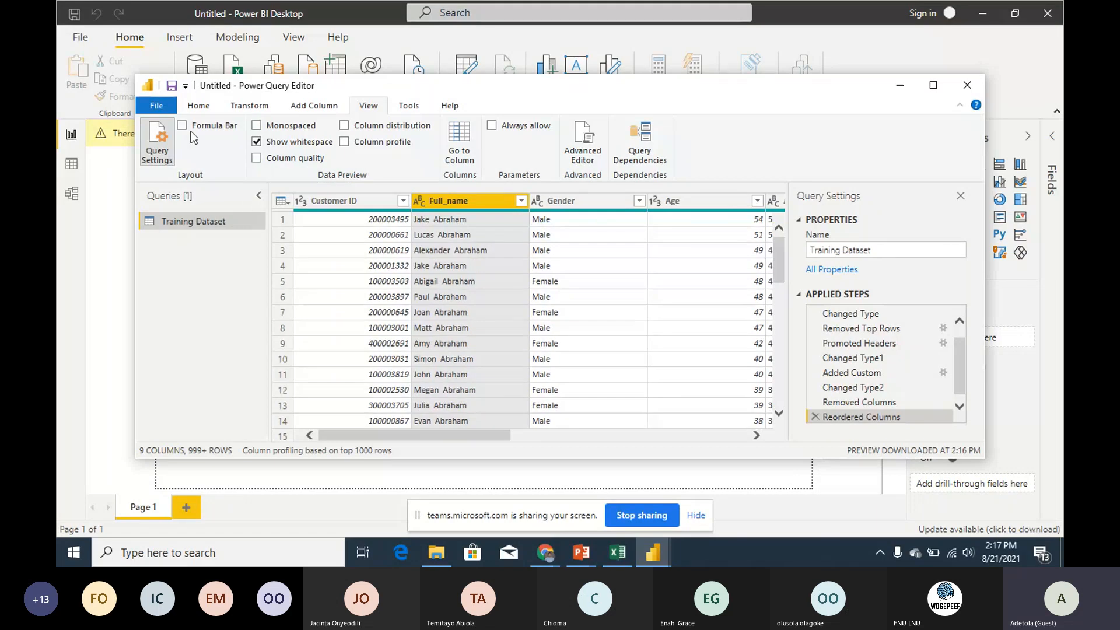
# Step: Apply the pending query changes and load the Training Dataset table into the report
pyautogui.click(198, 105)
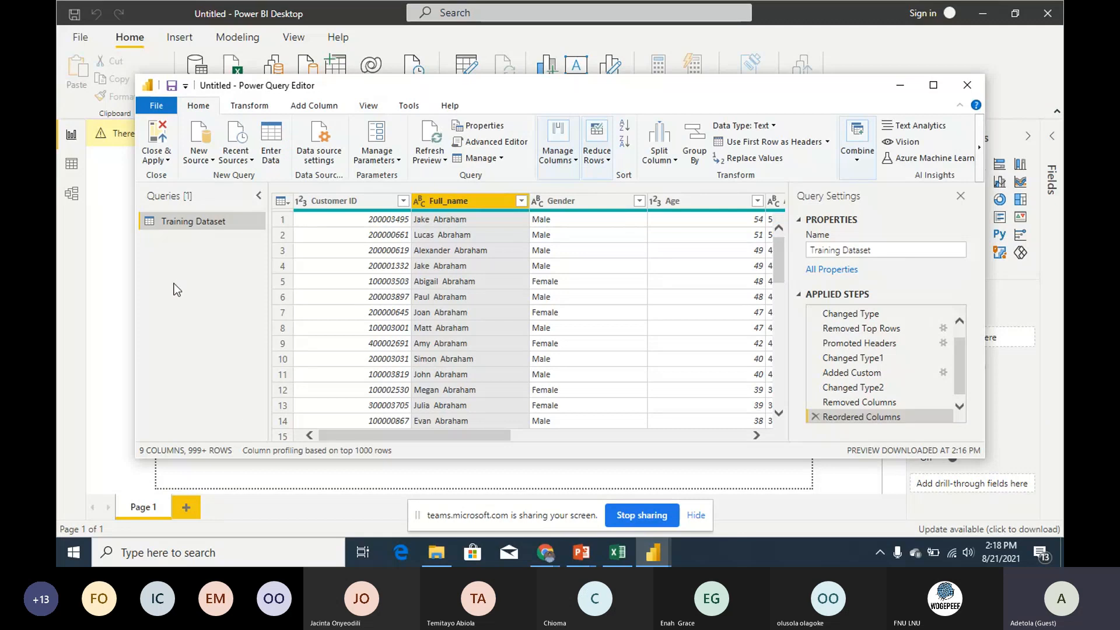
pyautogui.click(92, 137)
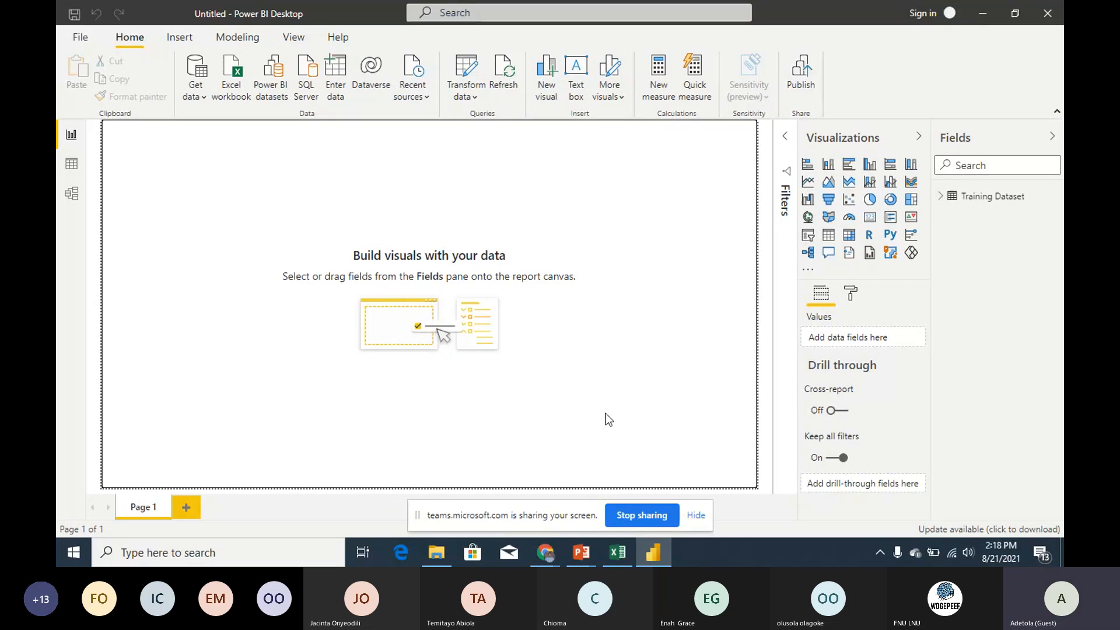
# Step: Delete the Q&A visual from the report canvas and collapse the Filters pane
pyautogui.moveTo(589, 555)
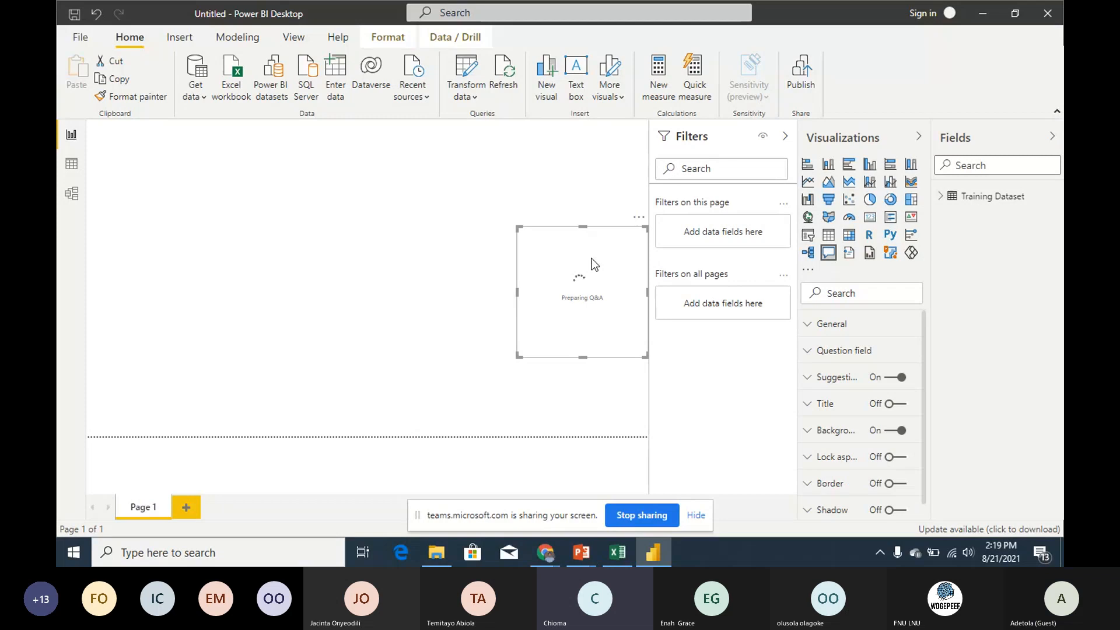
pyautogui.press('Delete')
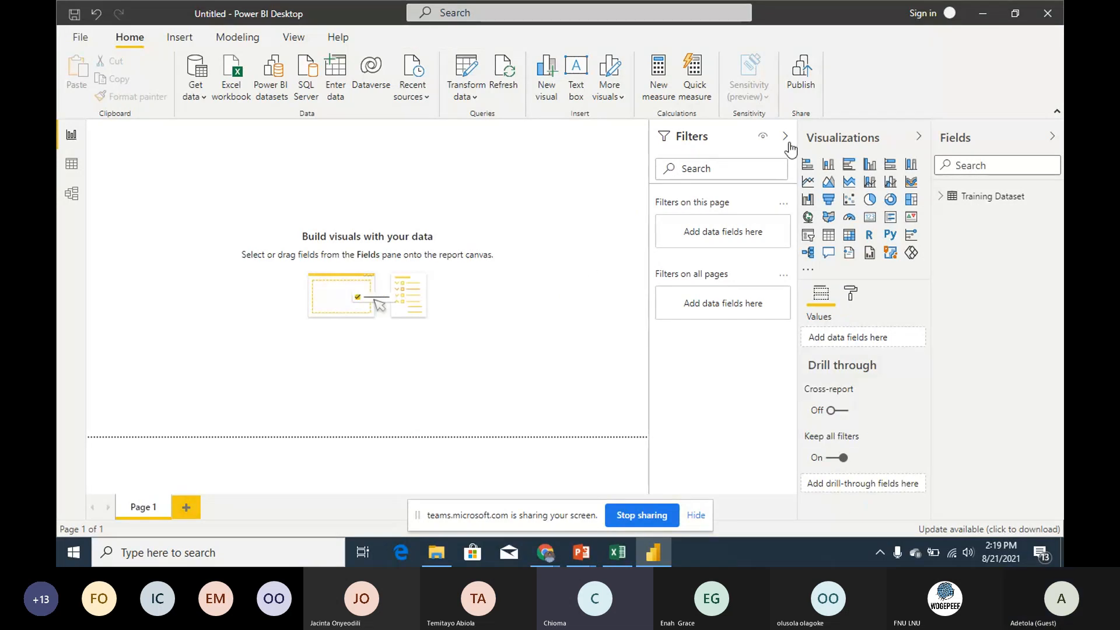
pyautogui.click(786, 138)
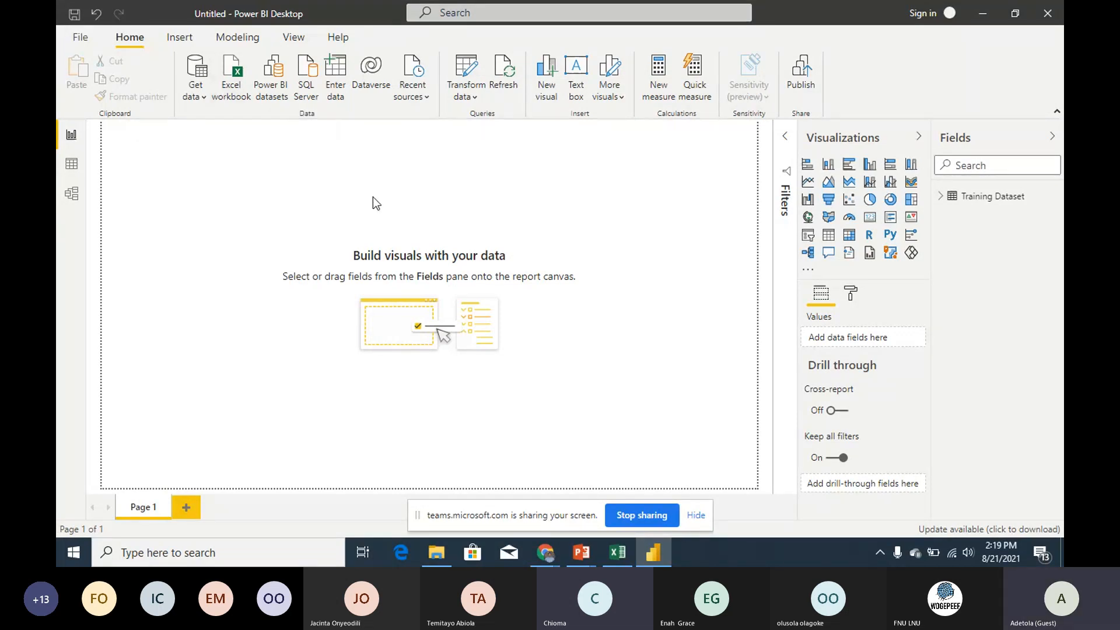
# Step: Reopen the Training Dataset query in Power Query Editor to view it, and close the editor again
pyautogui.click(476, 98)
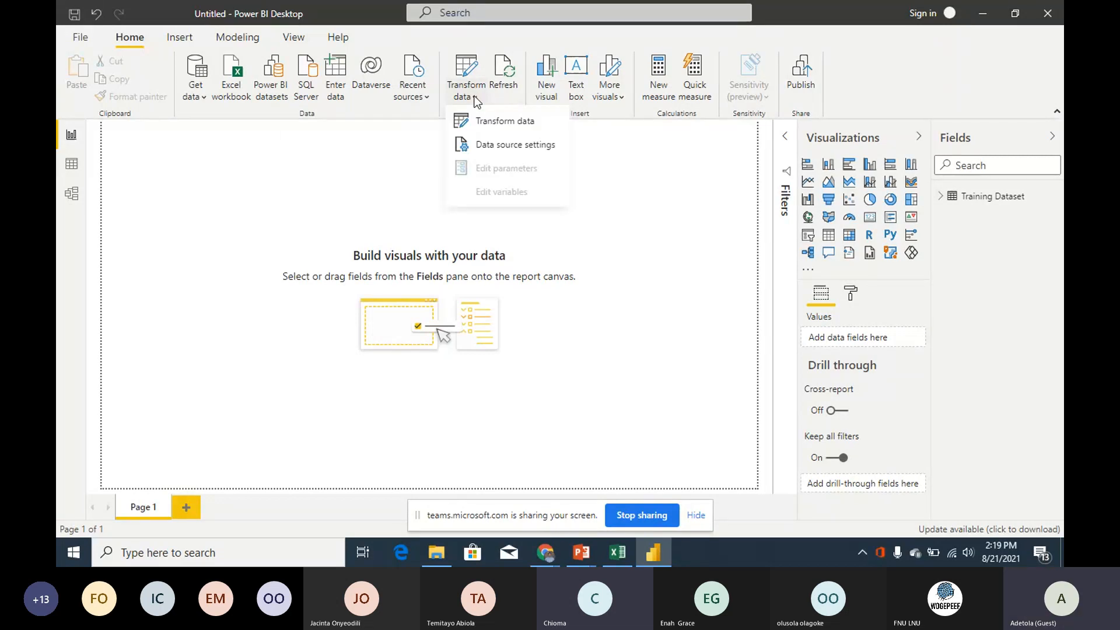
pyautogui.click(326, 151)
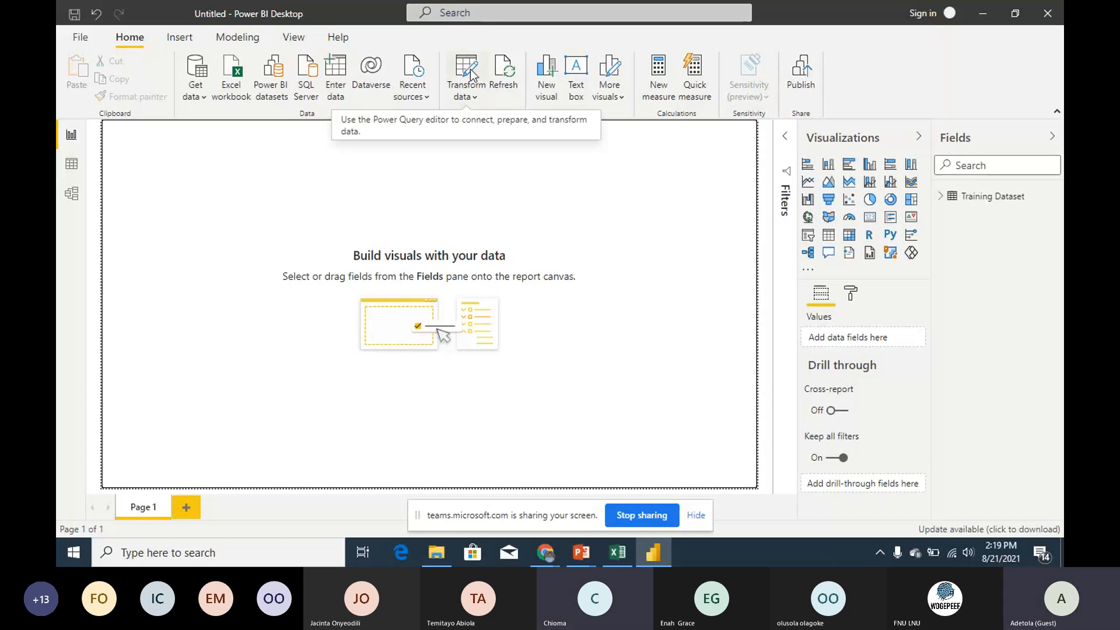
pyautogui.click(470, 73)
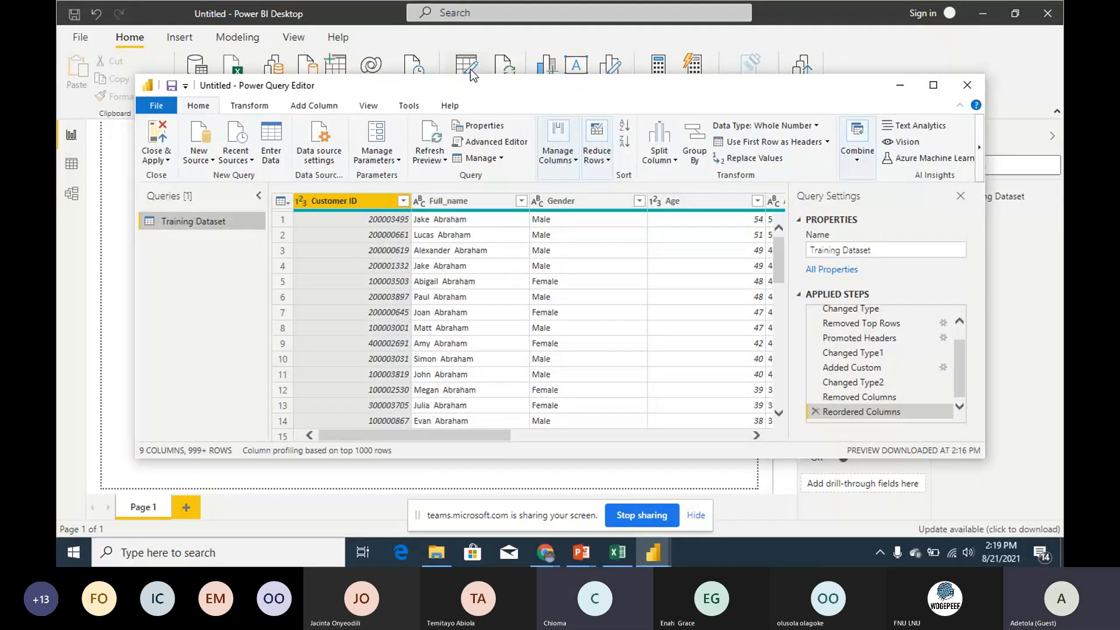
pyautogui.click(966, 85)
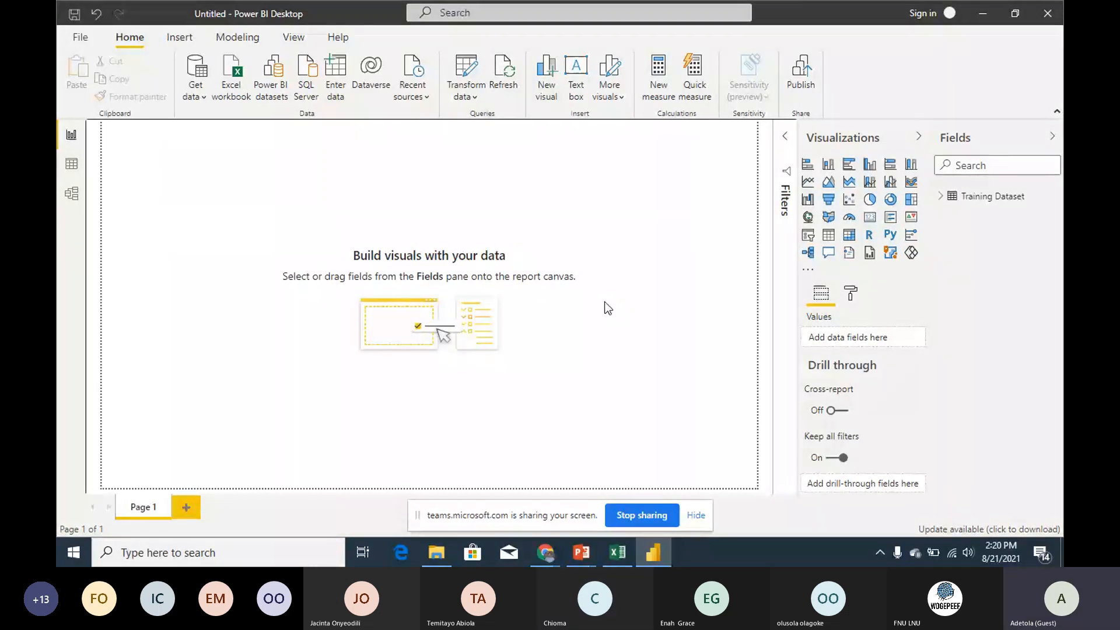
# Step: Switch to PowerPoint and compare the Background Template slide with the Our Target dashboard slide
pyautogui.click(581, 553)
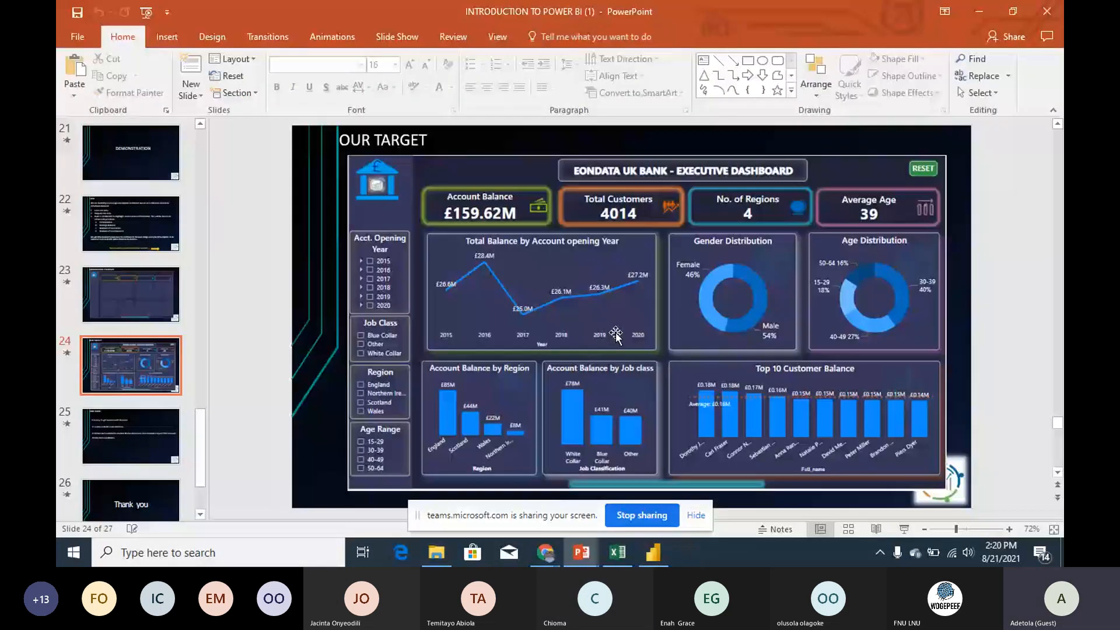
pyautogui.click(144, 306)
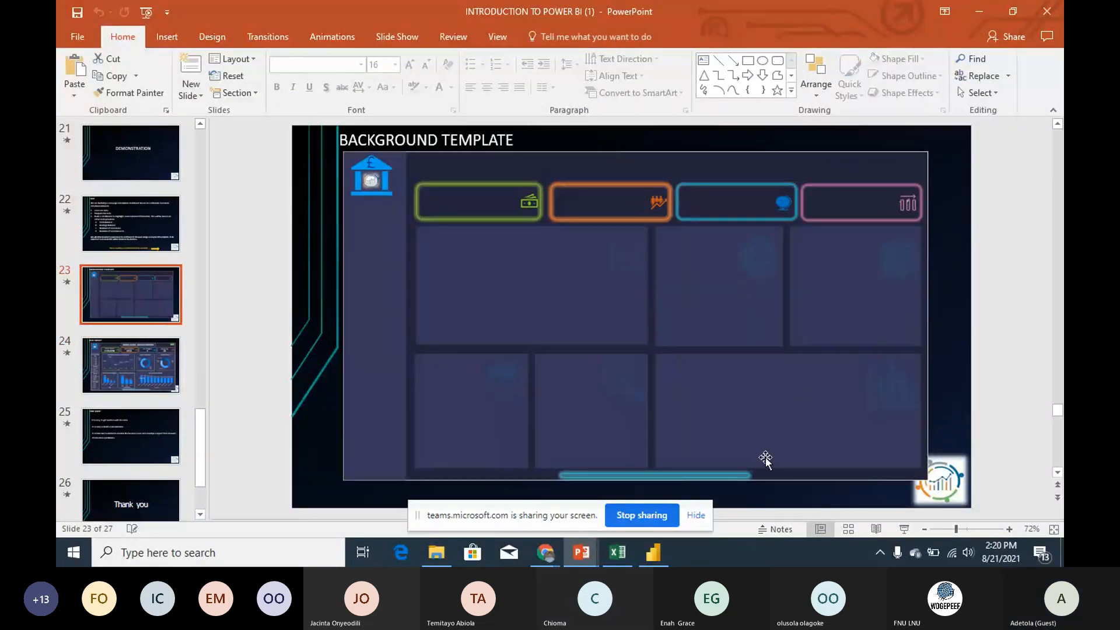
pyautogui.click(581, 552)
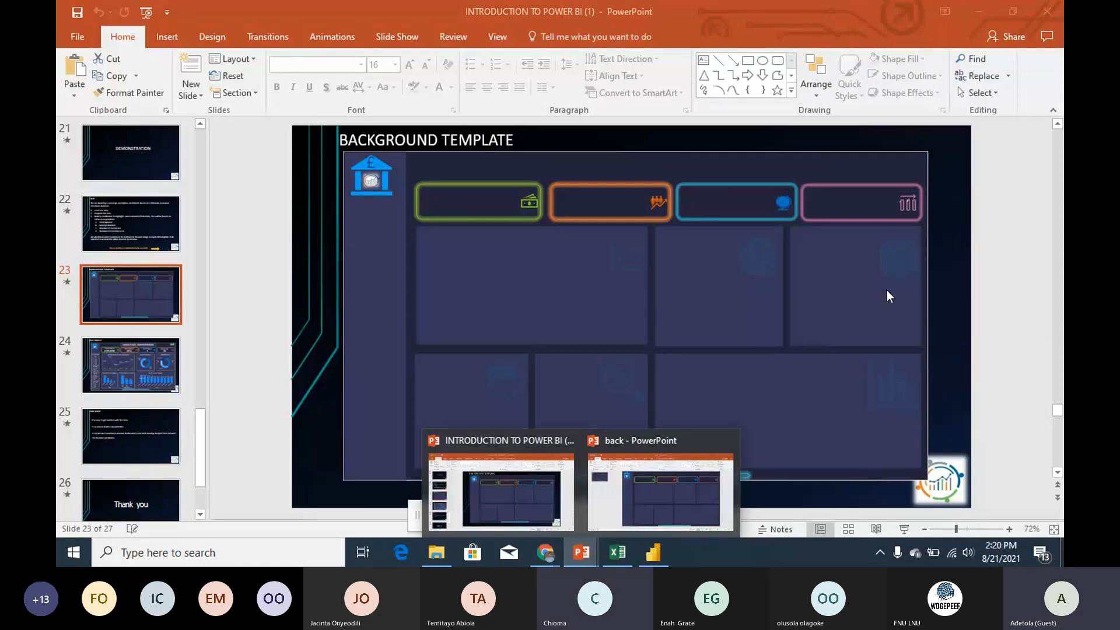
pyautogui.click(893, 271)
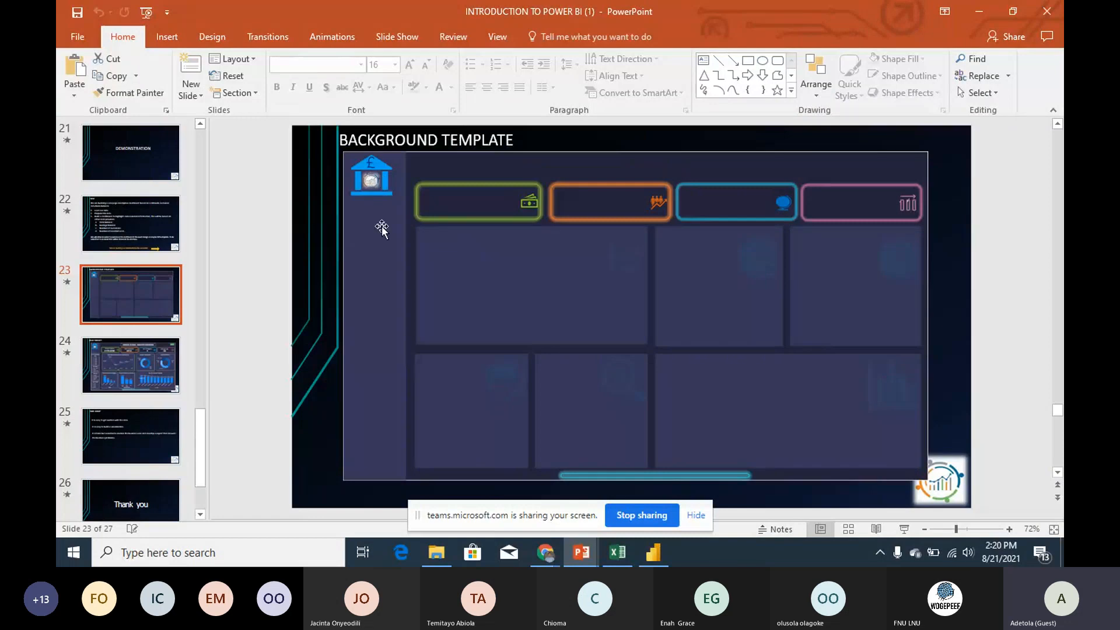
pyautogui.click(139, 359)
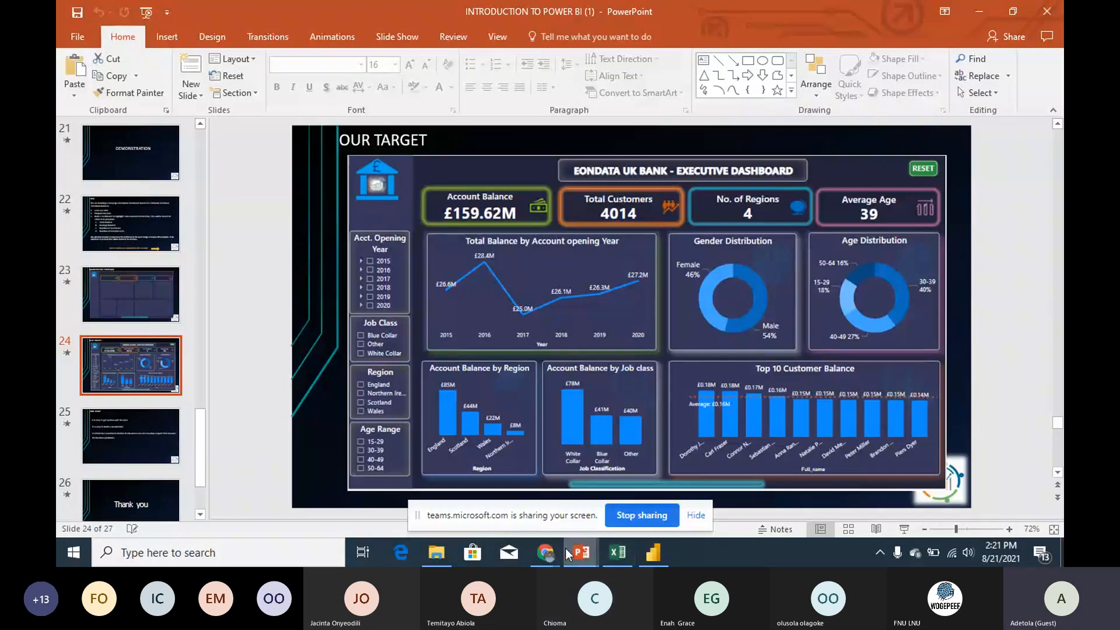
# Step: Open the TRAINING background image from the Trainning folder in File Explorer, view it and close it
pyautogui.click(653, 554)
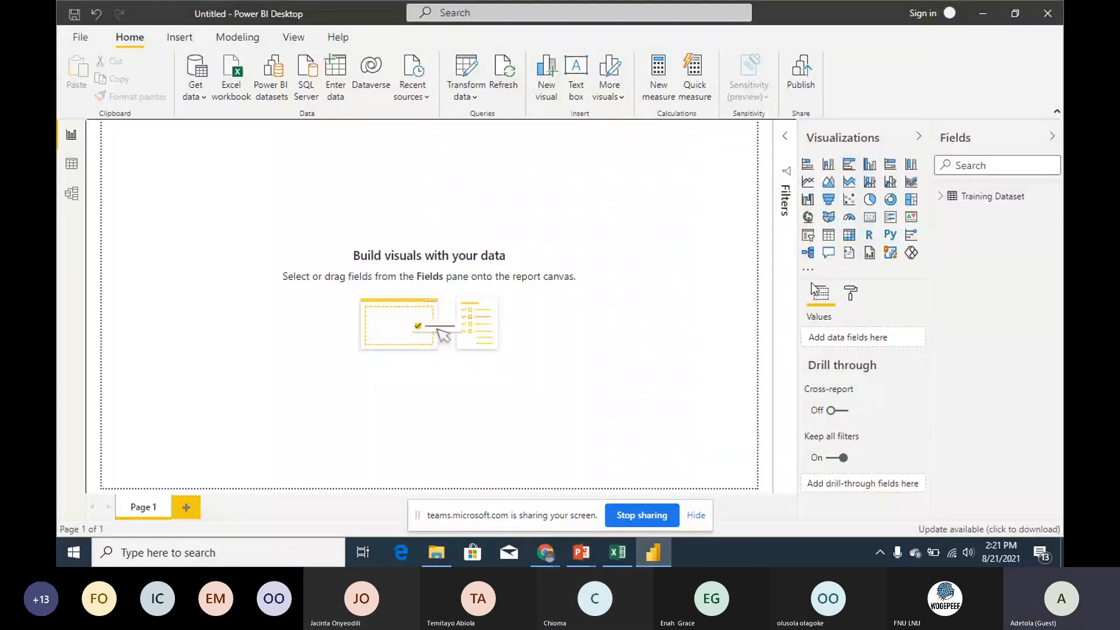
pyautogui.click(425, 558)
pyautogui.doubleClick(723, 200)
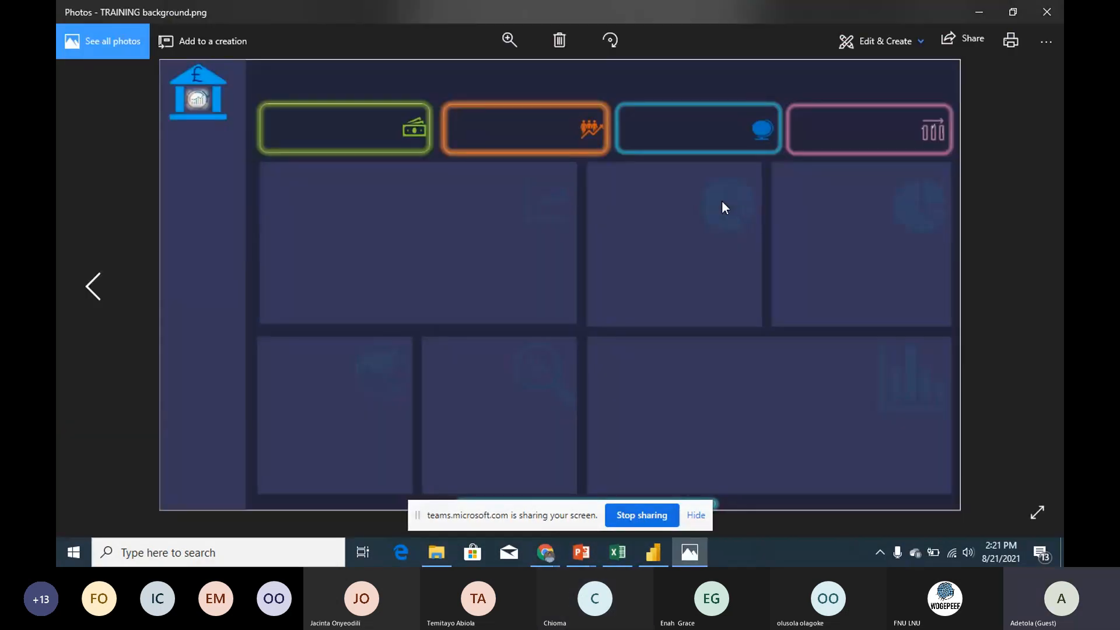
pyautogui.click(1048, 11)
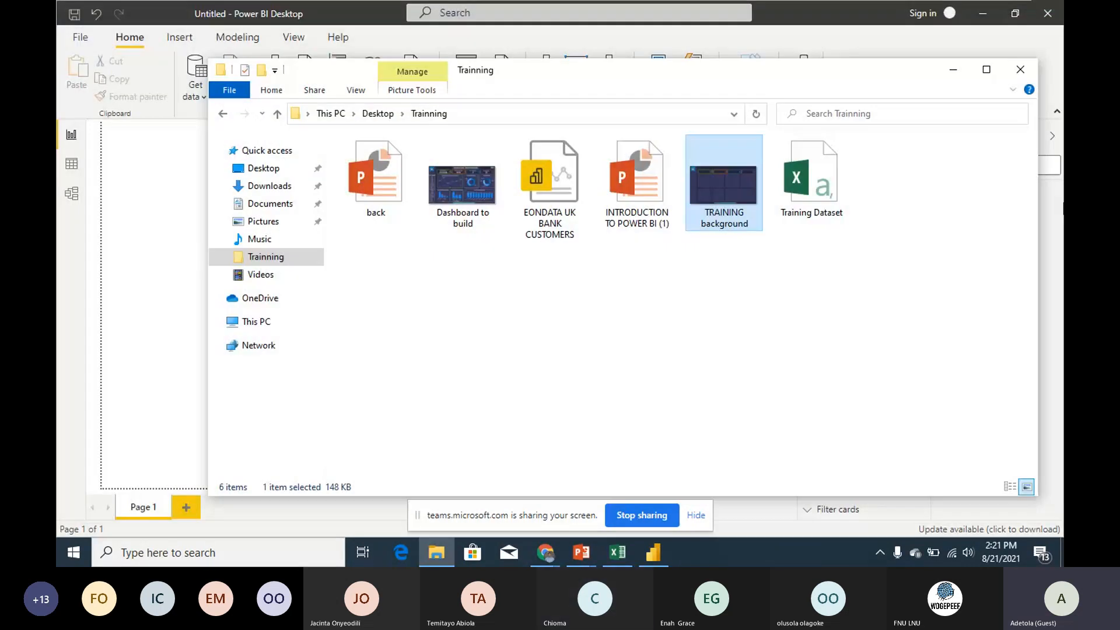
# Step: Return to the Power BI report and set the page background color to a dark navy blue
pyautogui.click(1052, 227)
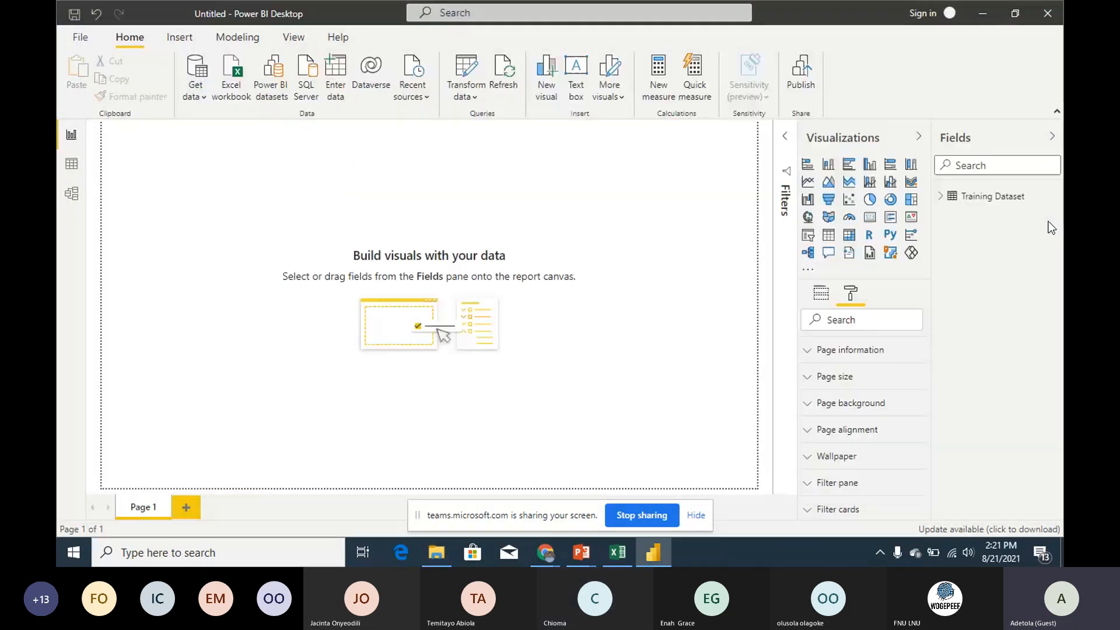
pyautogui.click(822, 296)
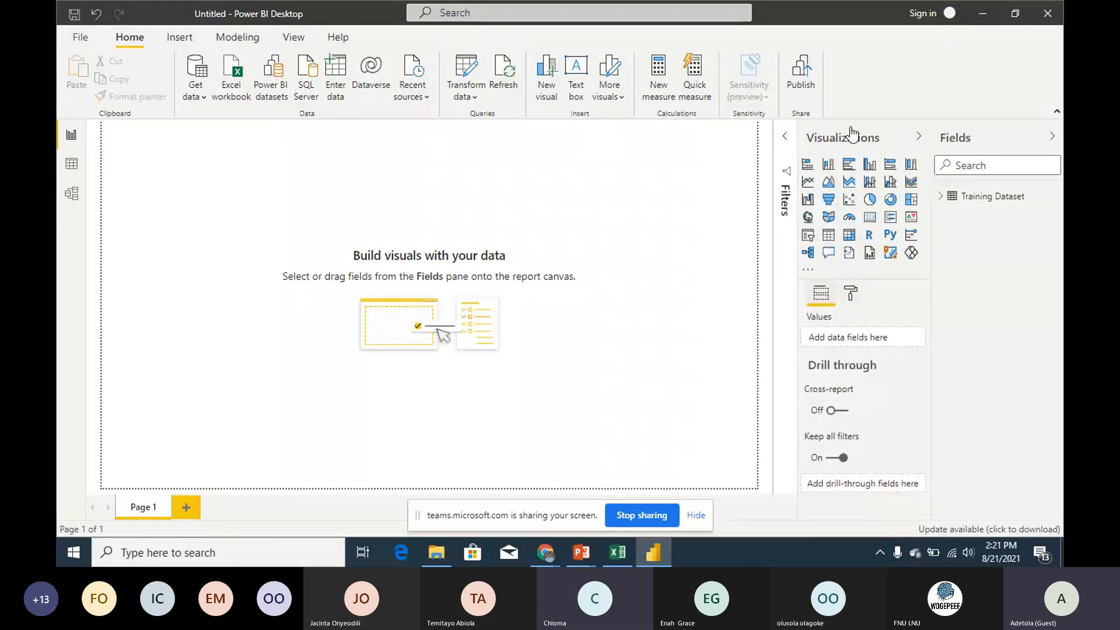
pyautogui.click(852, 298)
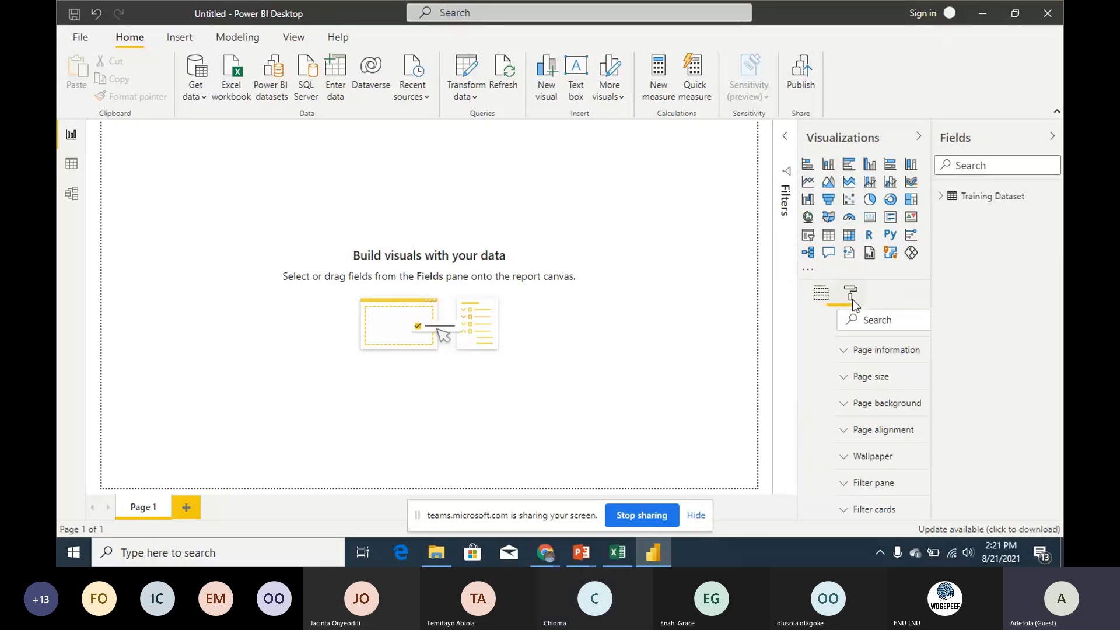
pyautogui.click(809, 407)
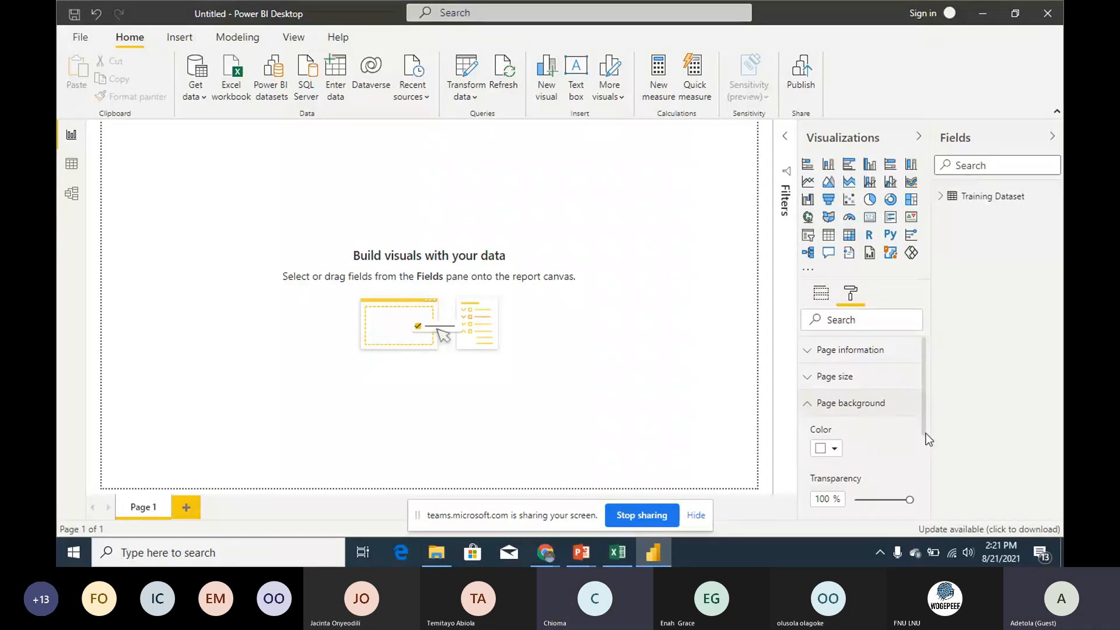
pyautogui.scroll(-2, 928, 439)
pyautogui.click(836, 393)
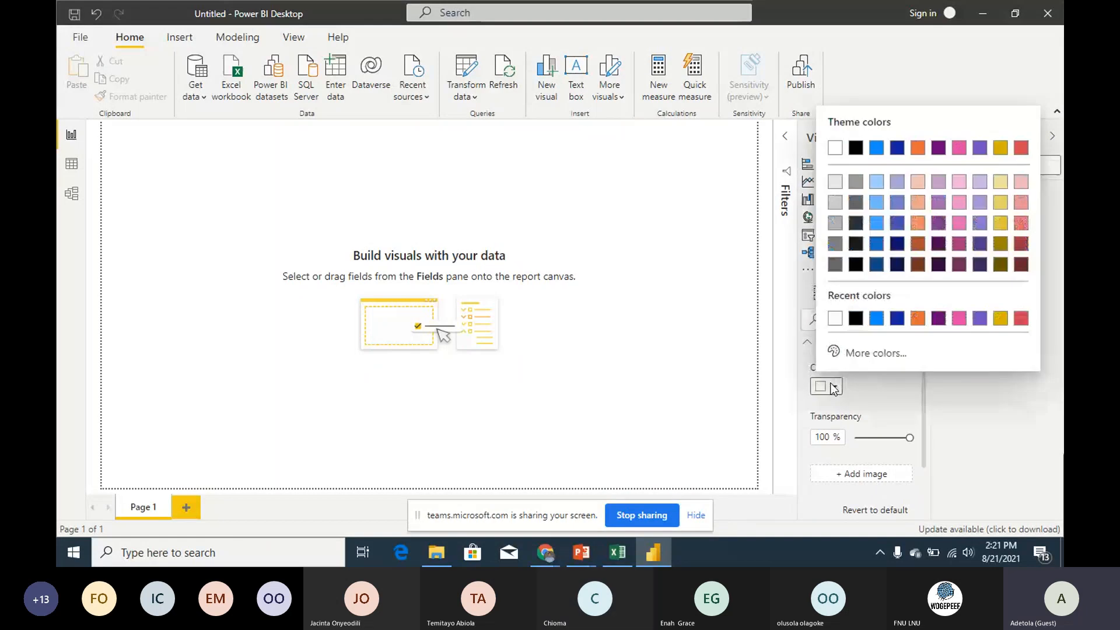
pyautogui.click(905, 255)
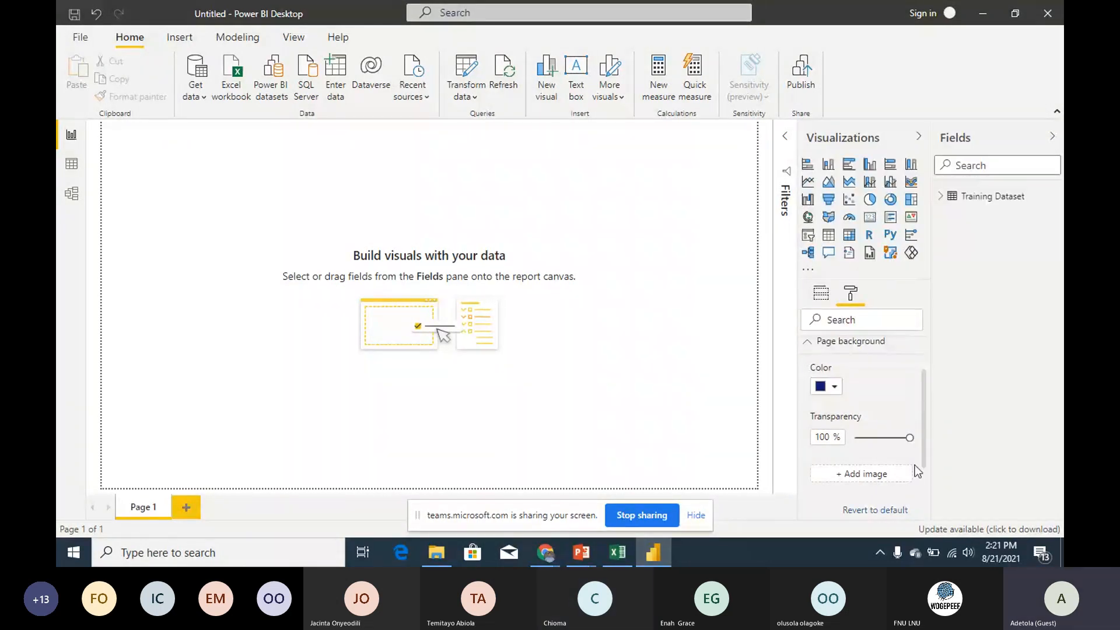
# Step: Preview the page background color at 0% transparency and return the transparency to 100%
pyautogui.scroll(-1, 923, 446)
pyautogui.scroll(-1, 922, 476)
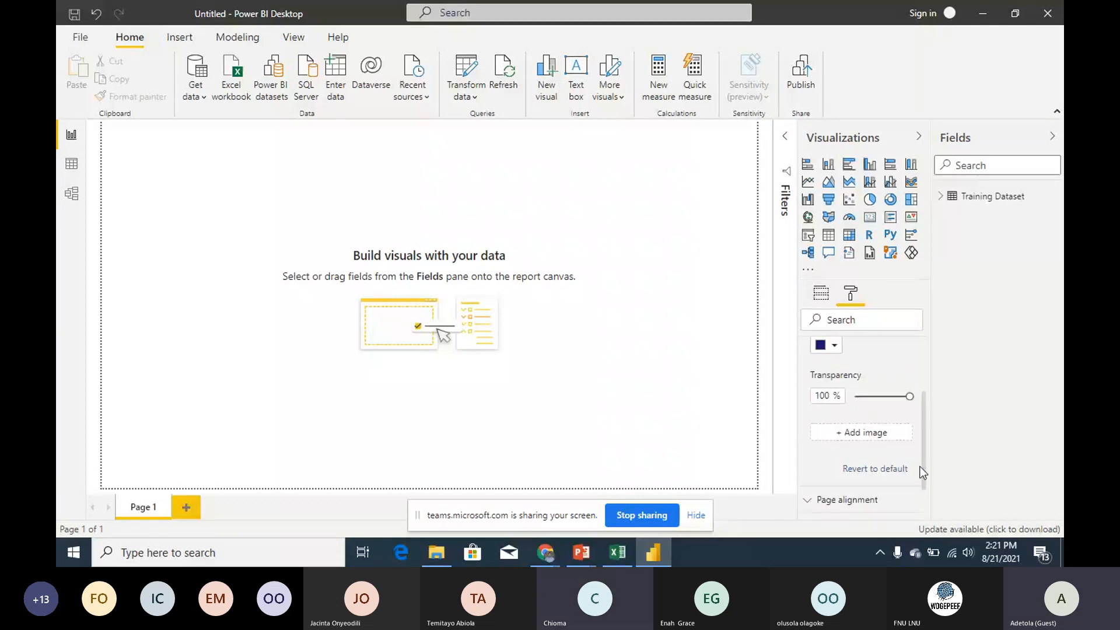
pyautogui.scroll(-1, 923, 473)
pyautogui.scroll(2, 918, 443)
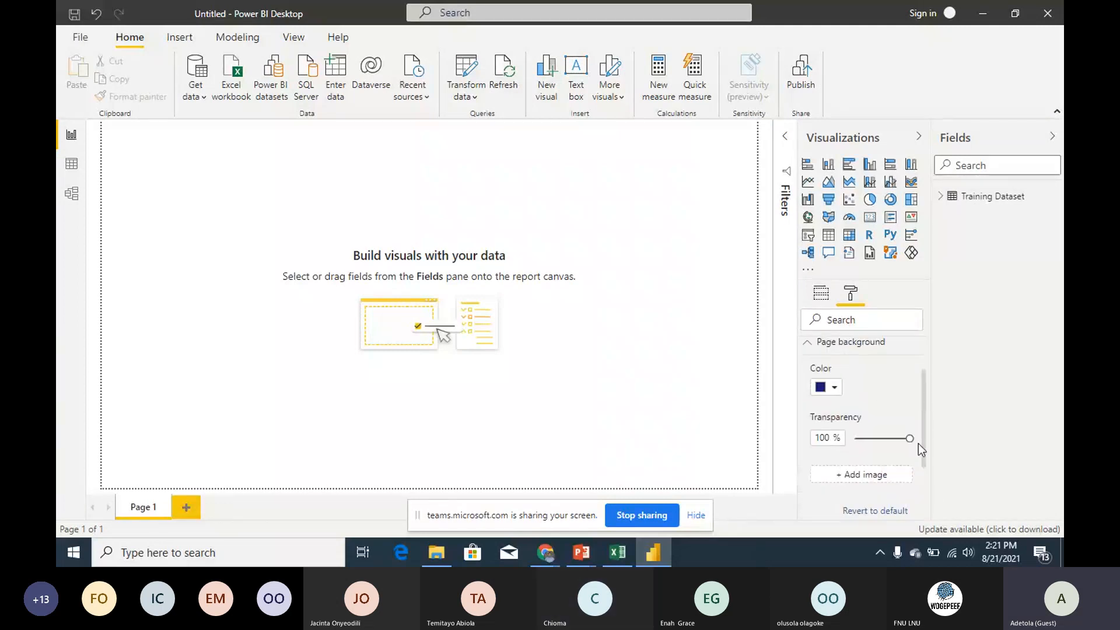
pyautogui.moveTo(910, 442); pyautogui.dragTo(854, 439)
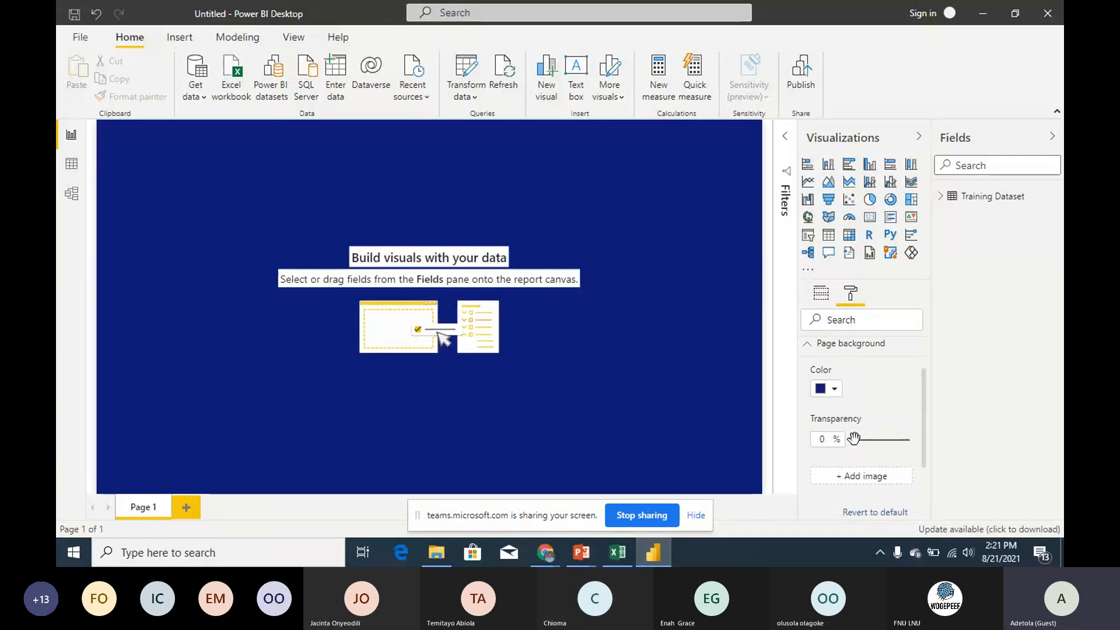
pyautogui.moveTo(854, 439); pyautogui.dragTo(923, 467)
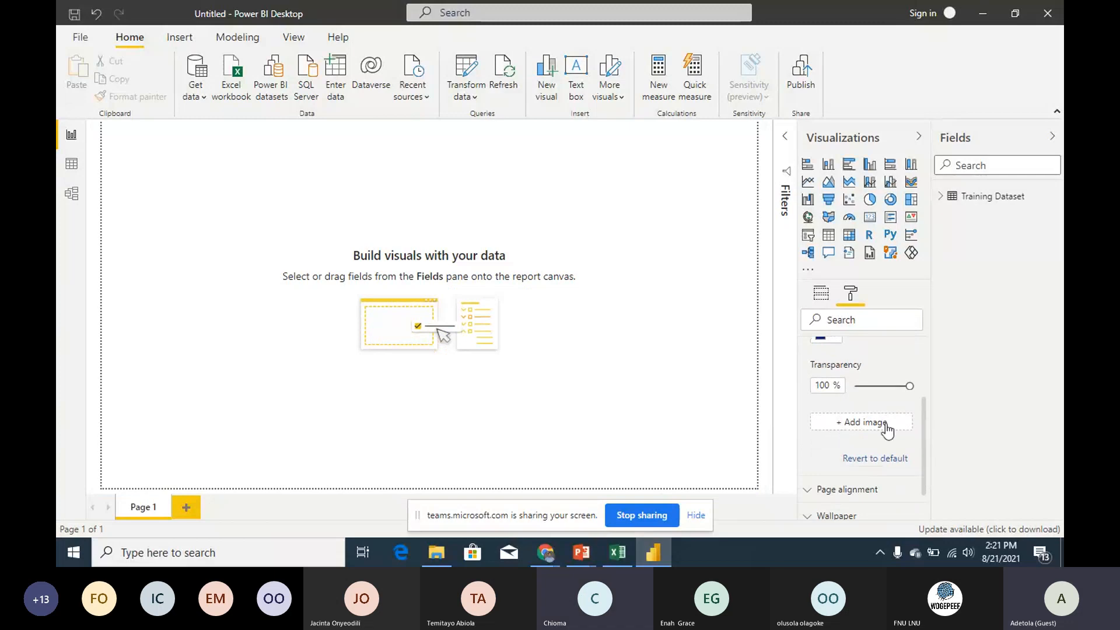
# Step: Add the TRAINING background image as the page background with 0% transparency and Image Fit set to Fit
pyautogui.click(853, 425)
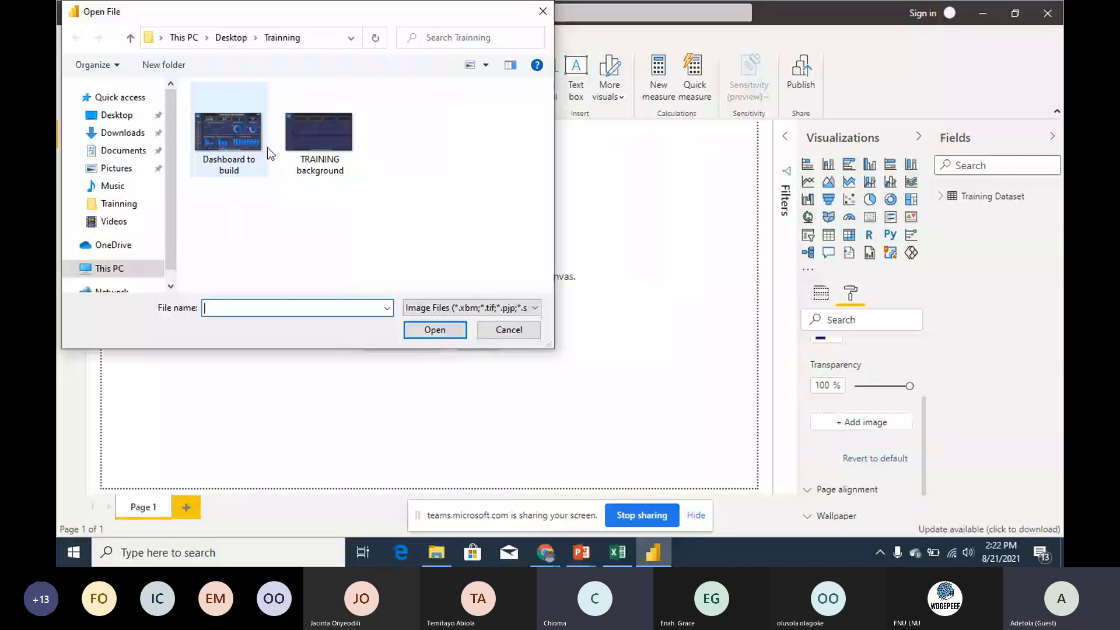
pyautogui.doubleClick(312, 155)
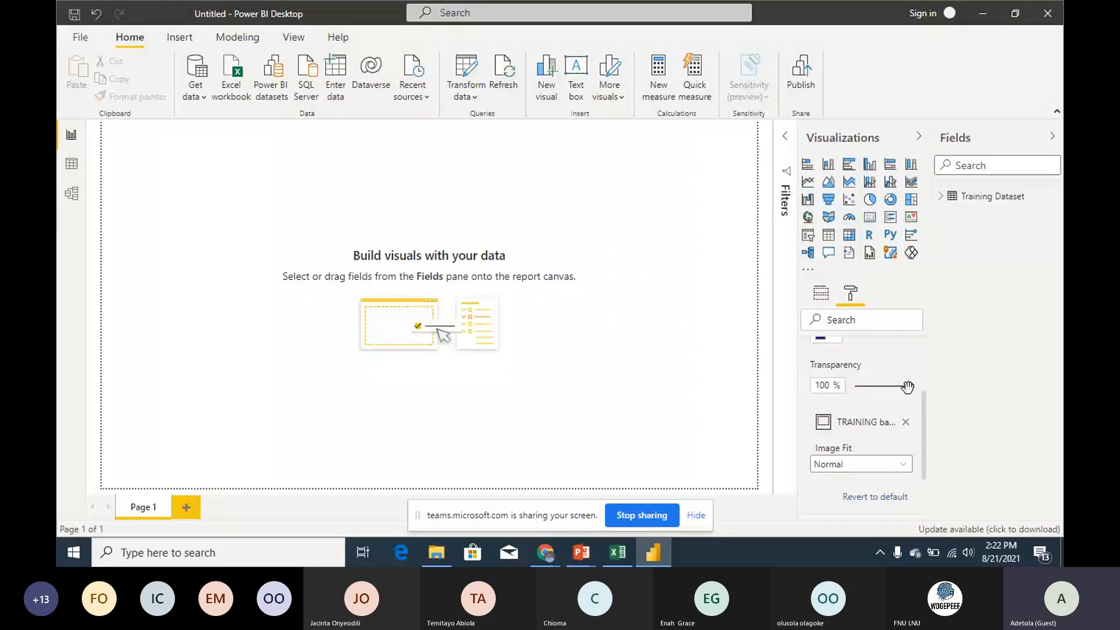
pyautogui.moveTo(907, 387); pyautogui.dragTo(845, 385)
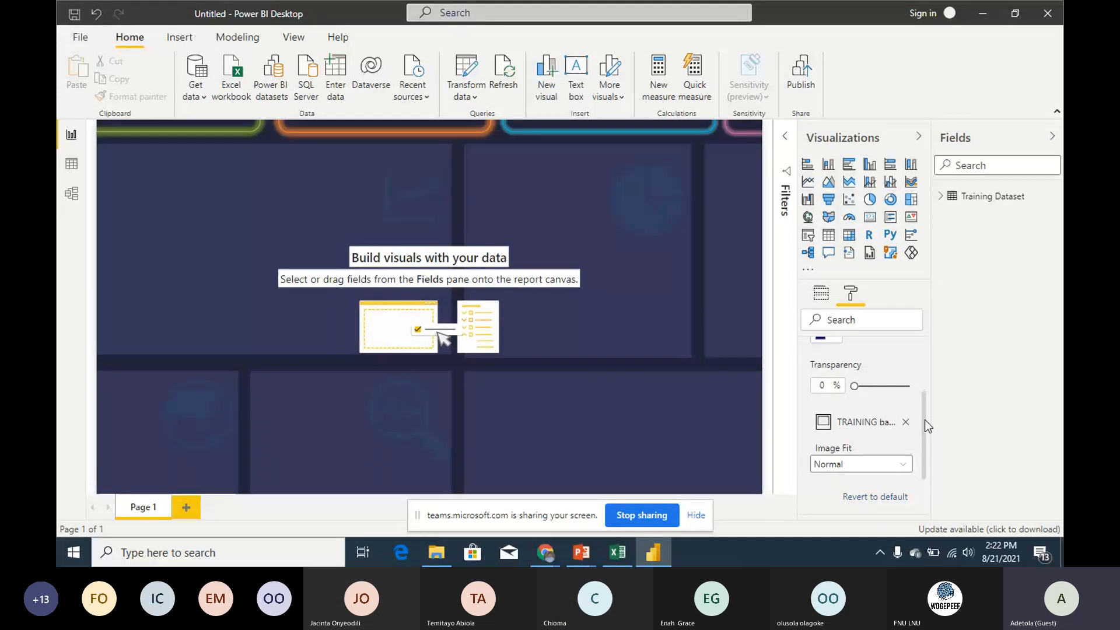
pyautogui.scroll(-1, 925, 429)
pyautogui.click(855, 417)
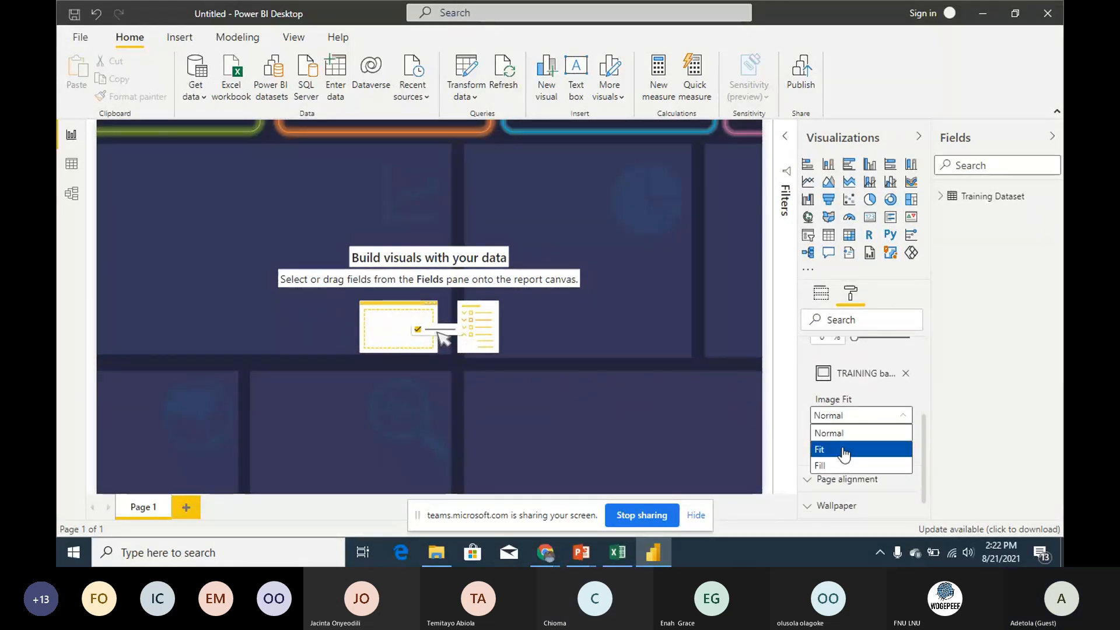
pyautogui.click(844, 449)
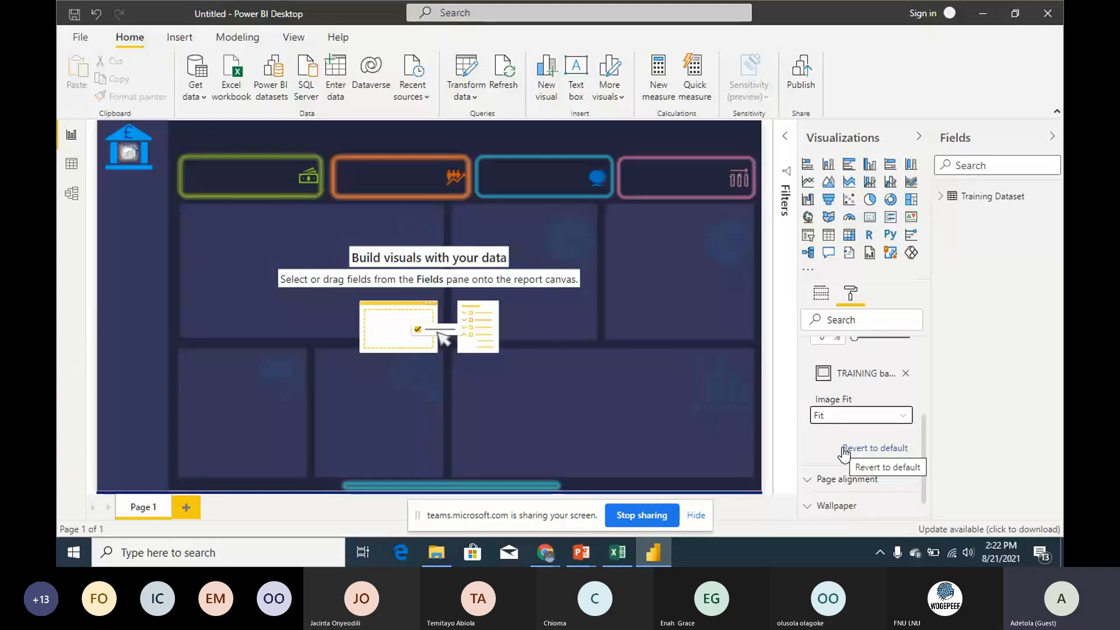
pyautogui.click(471, 247)
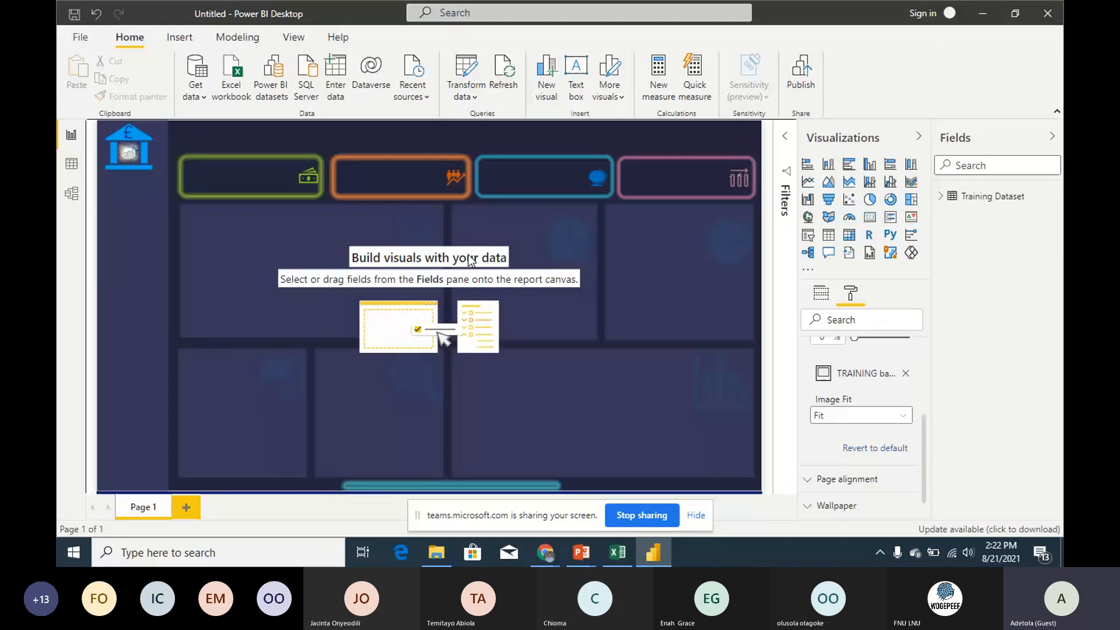
pyautogui.doubleClick(539, 370)
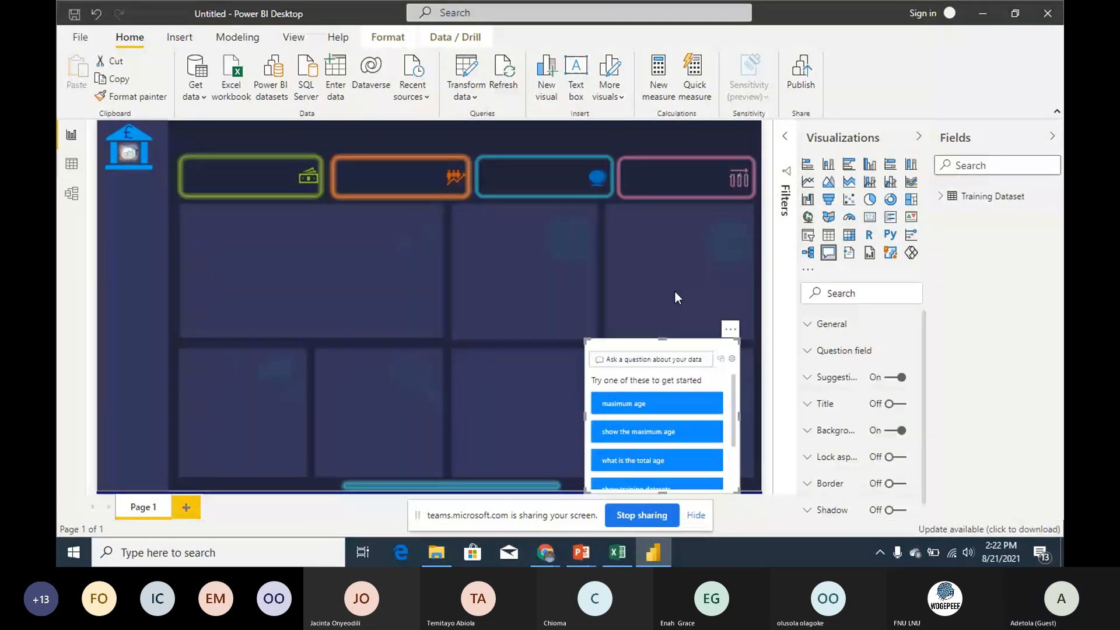
pyautogui.click(694, 343)
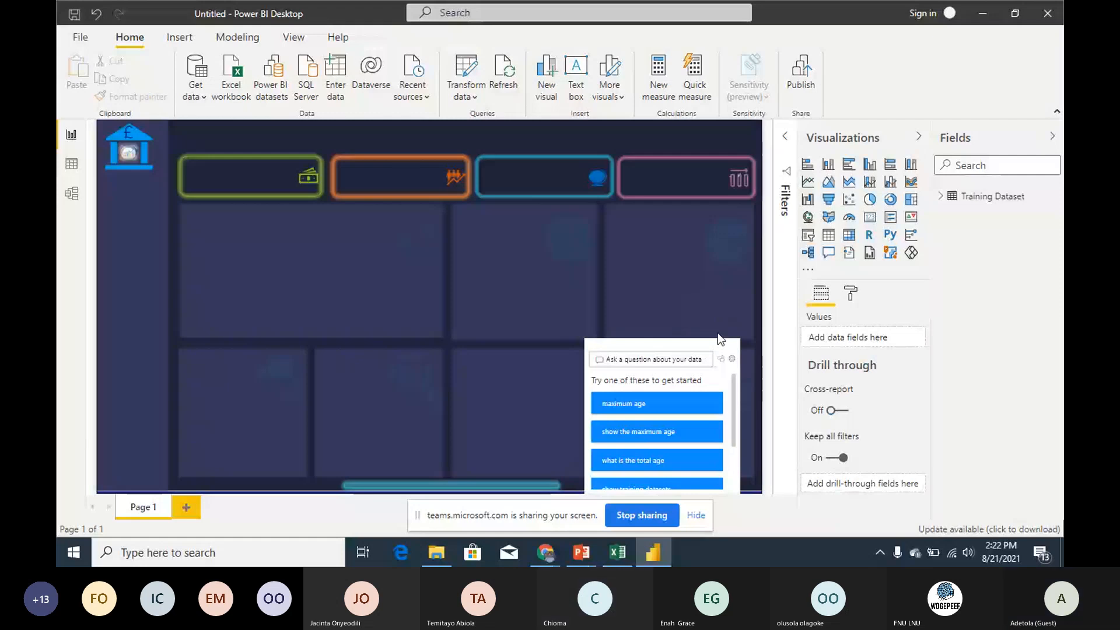
pyautogui.click(718, 339)
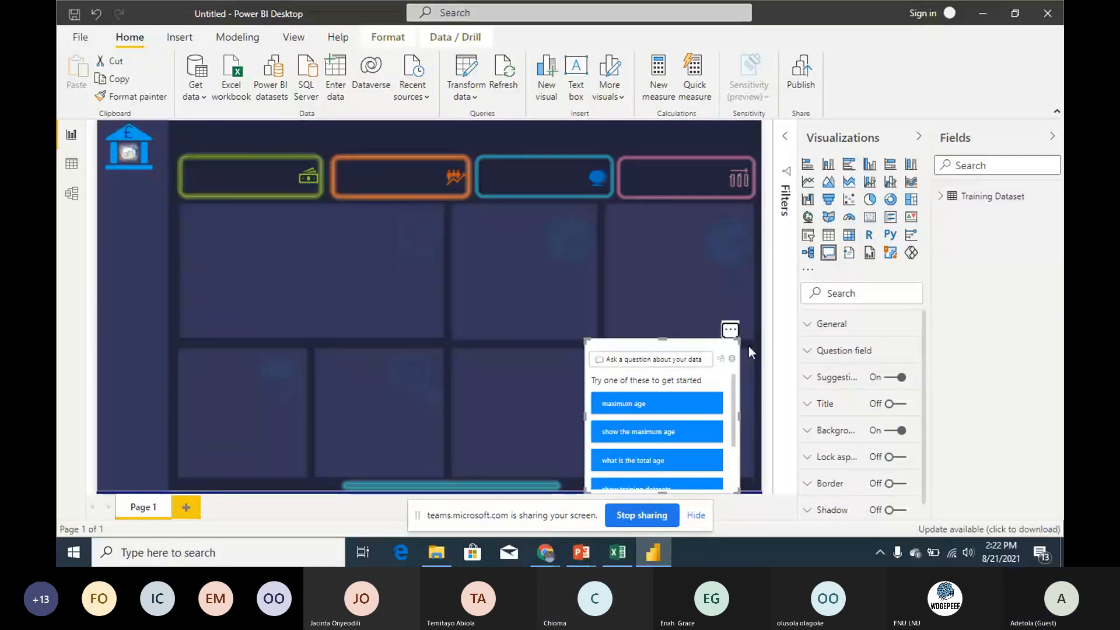
pyautogui.press('Delete')
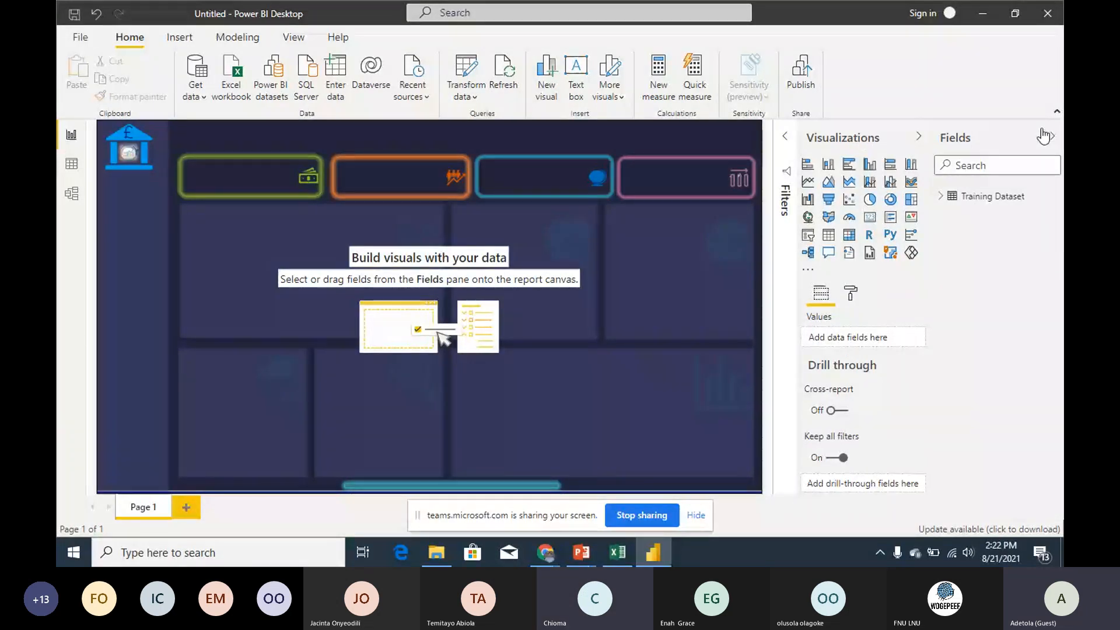
# Step: Expand the Training Dataset fields, reduce the Power BI and PowerPoint windows from full screen, and close the File Explorer window
pyautogui.click(941, 196)
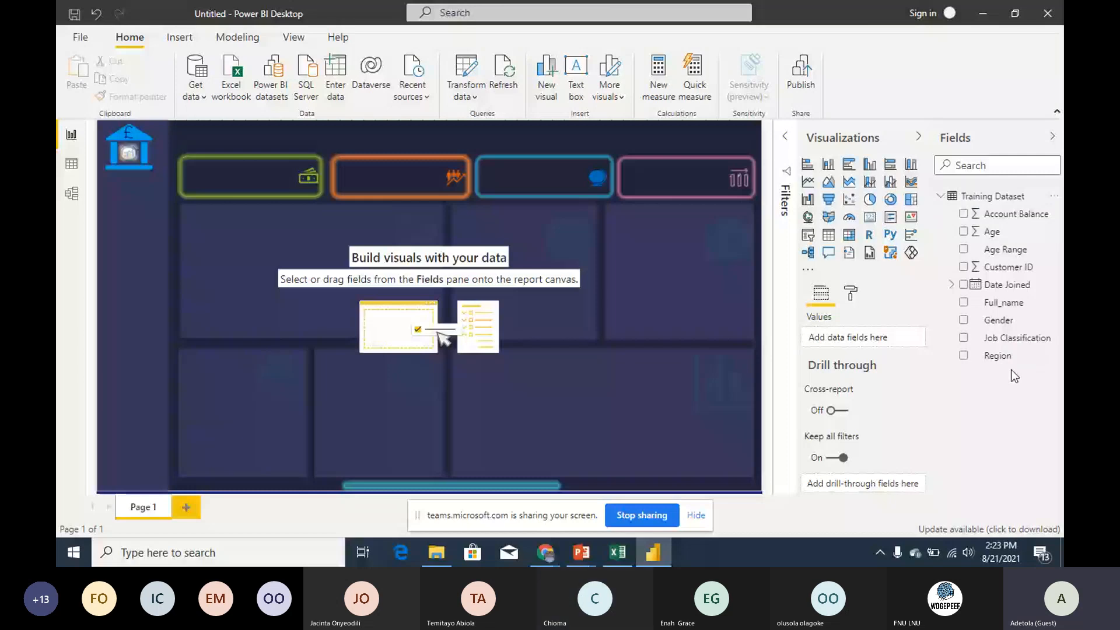
pyautogui.click(1015, 13)
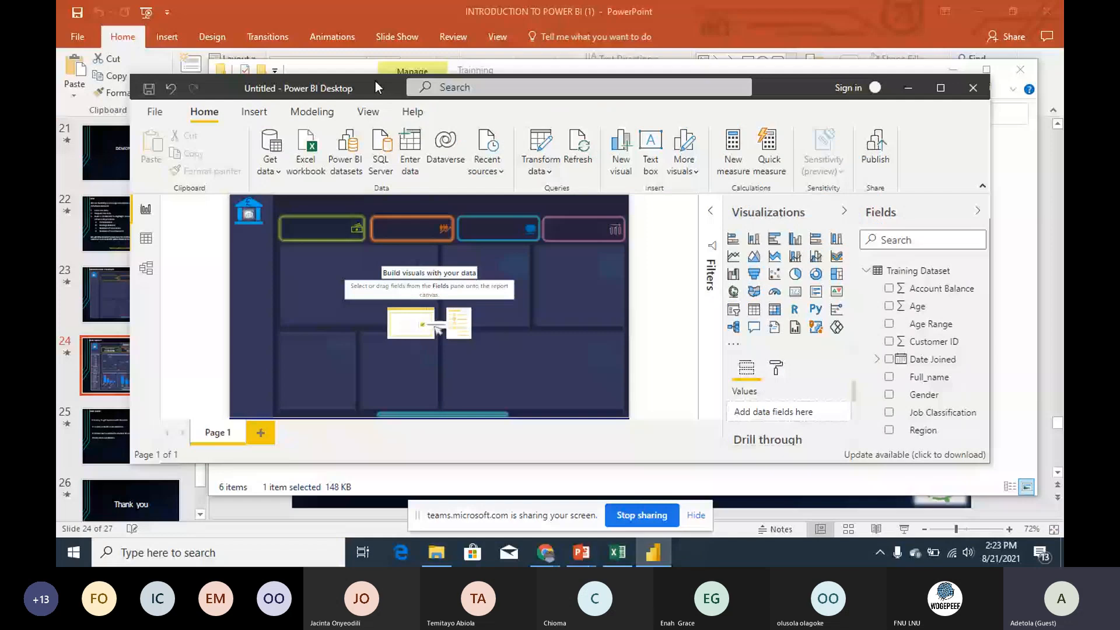
pyautogui.moveTo(376, 83); pyautogui.dragTo(312, 91)
pyautogui.click(1020, 70)
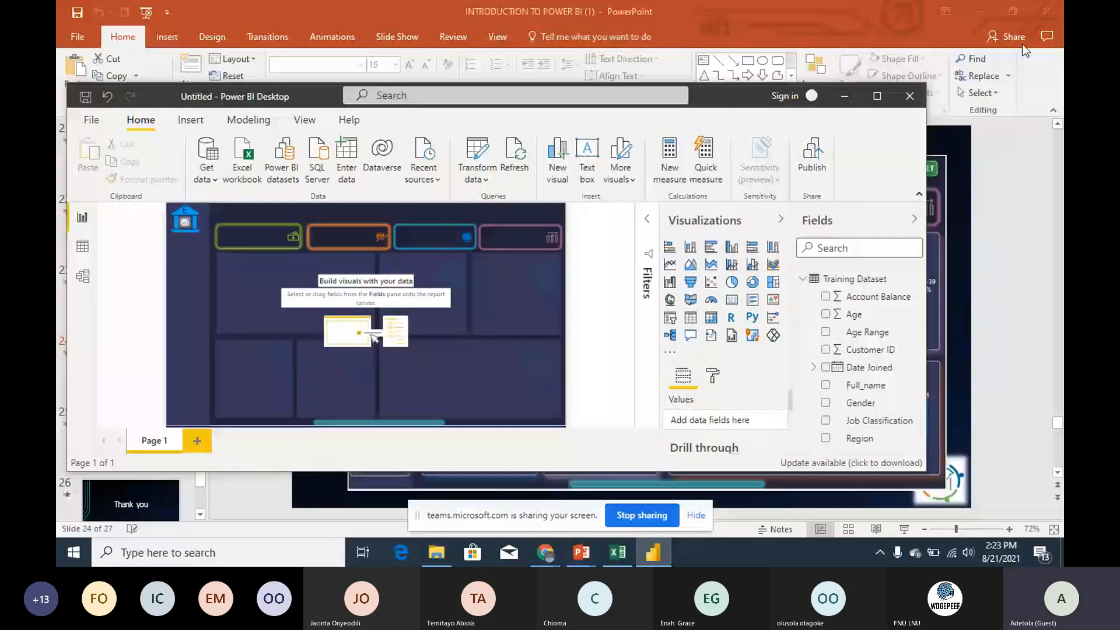
pyautogui.click(1013, 12)
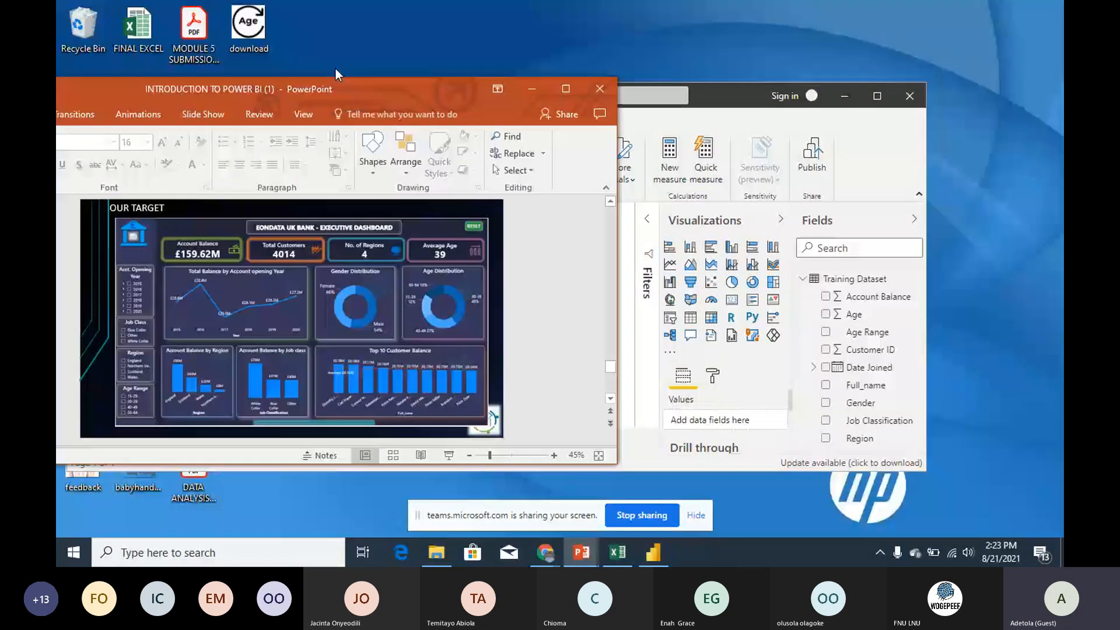
# Step: Enlarge the Power BI window and place it beside the Our Target slide, and bring PowerPoint to the front for reference
pyautogui.moveTo(729, 96); pyautogui.dragTo(944, 71)
pyautogui.moveTo(790, 446); pyautogui.dragTo(790, 537)
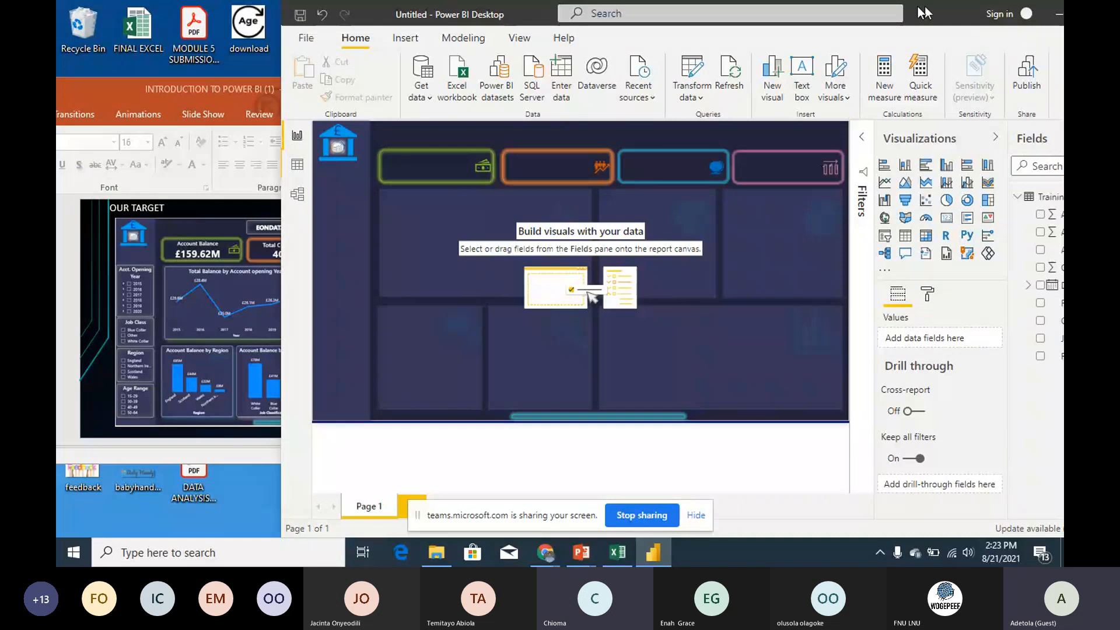
pyautogui.moveTo(923, 13); pyautogui.dragTo(889, 13)
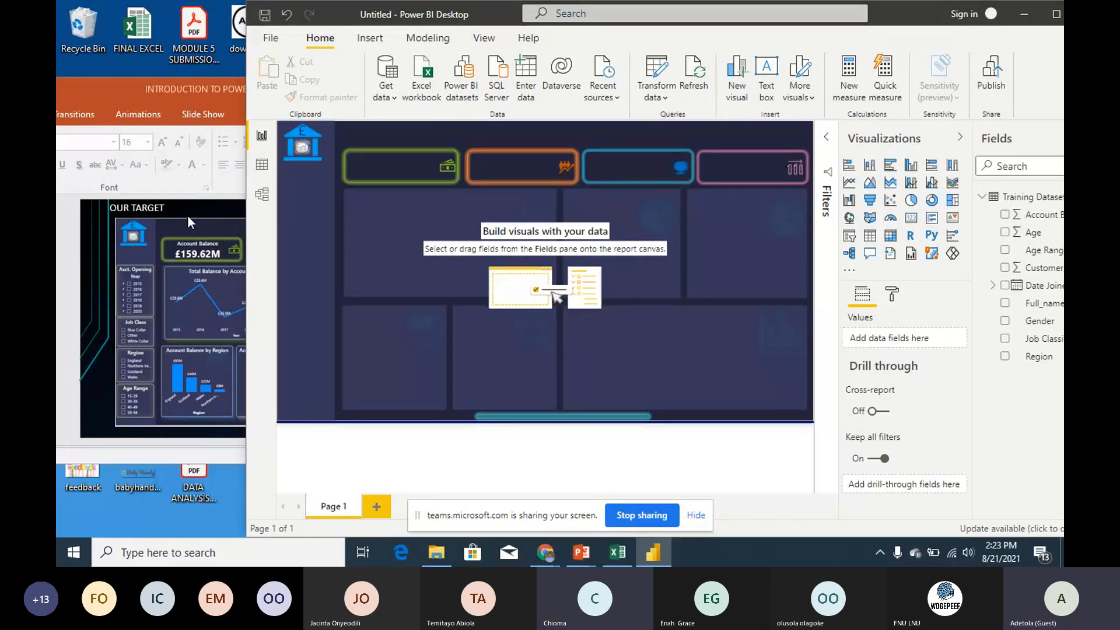
pyautogui.hotkey('alt', 'Tab')
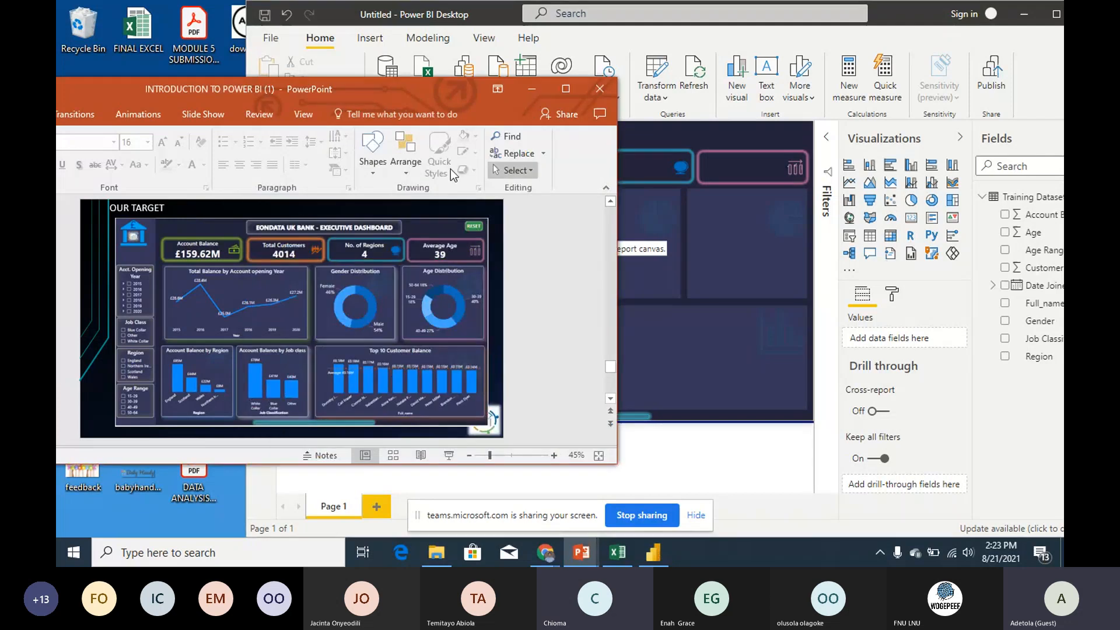
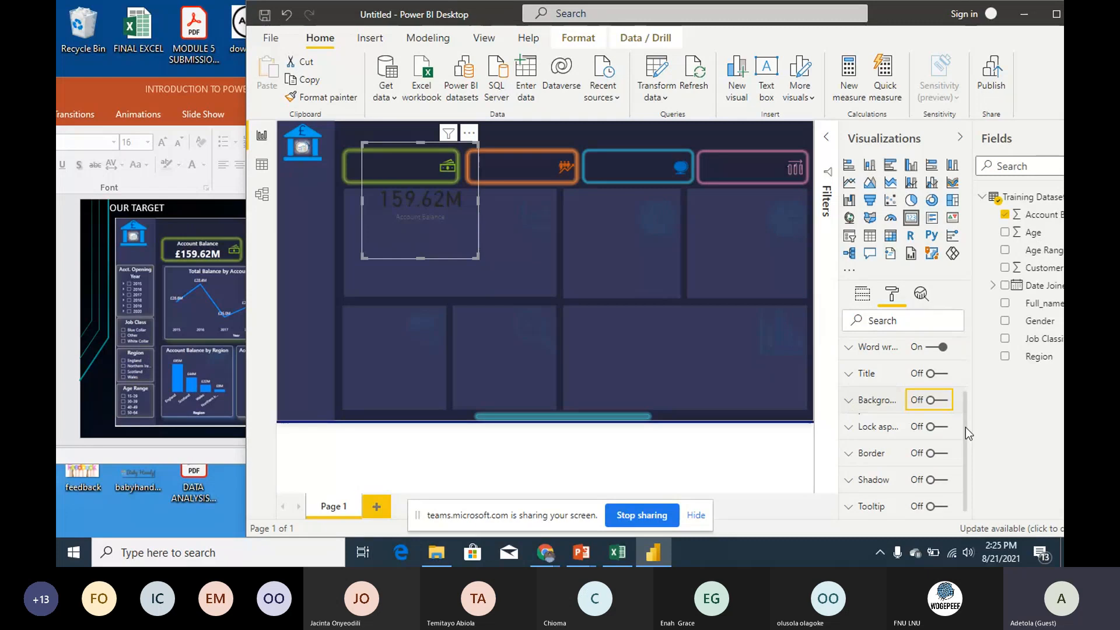
# Step: Set the data label color of the Account Balance card to white
pyautogui.moveTo(965, 429); pyautogui.dragTo(966, 401)
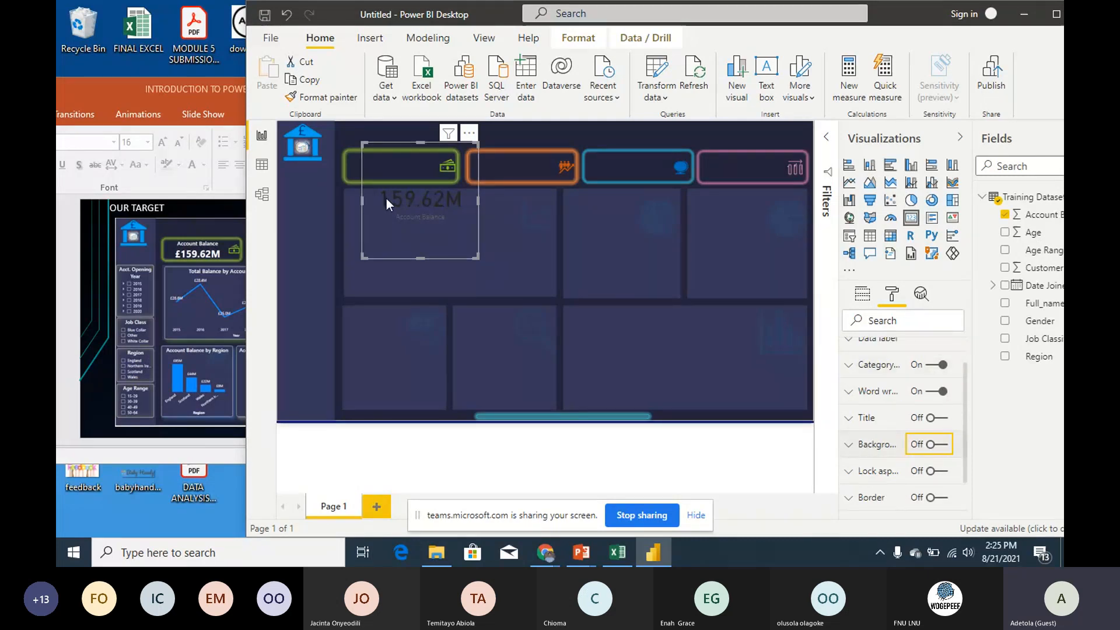
pyautogui.scroll(1, 969, 414)
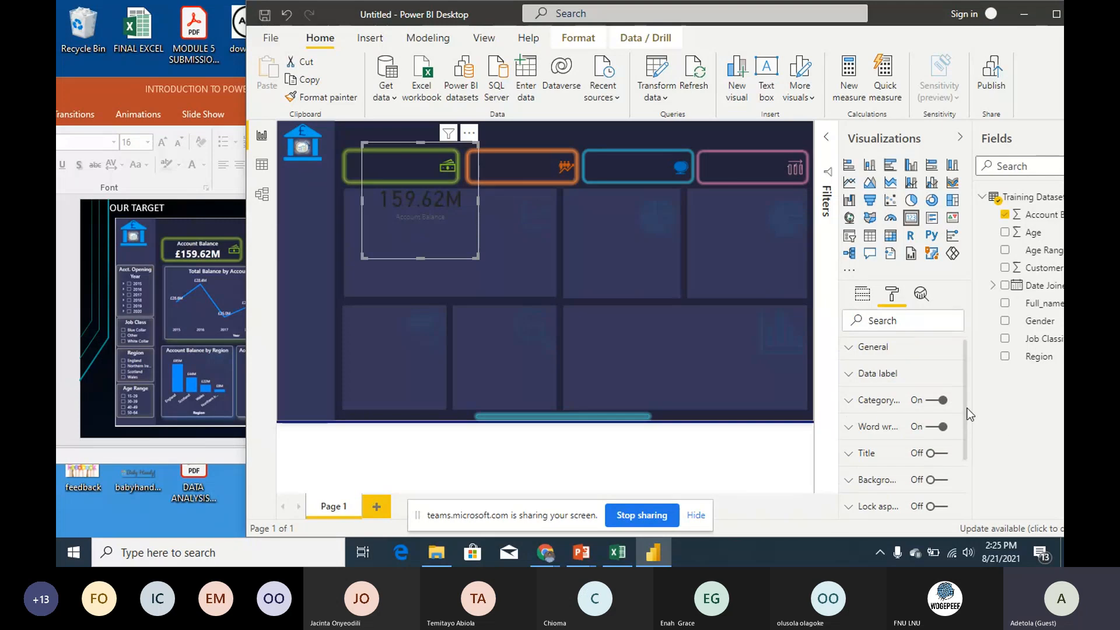
pyautogui.click(861, 376)
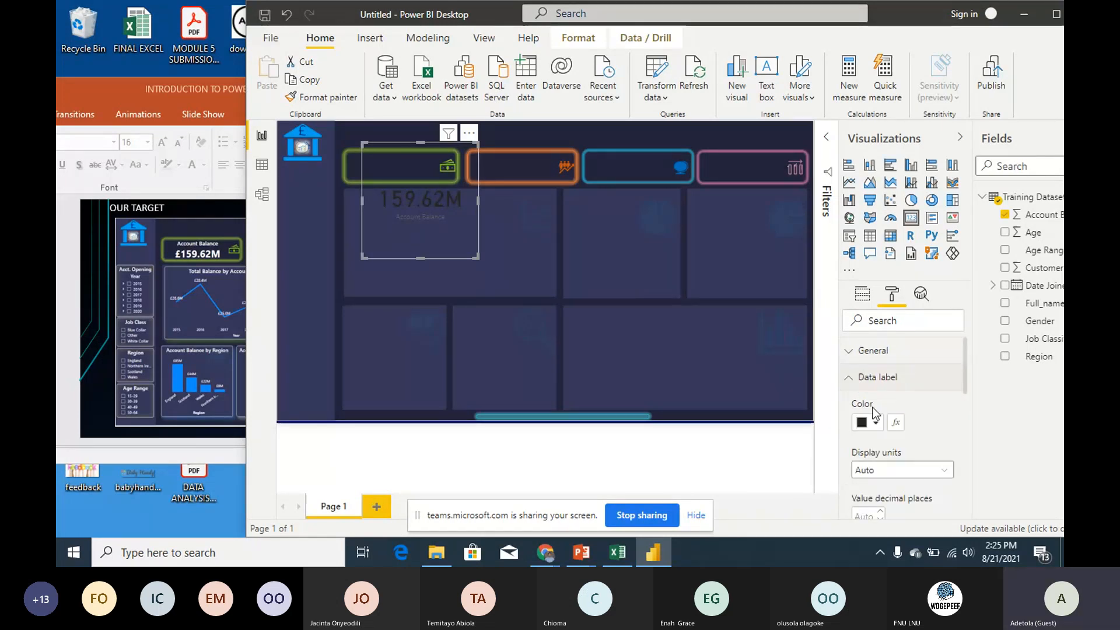
pyautogui.click(876, 424)
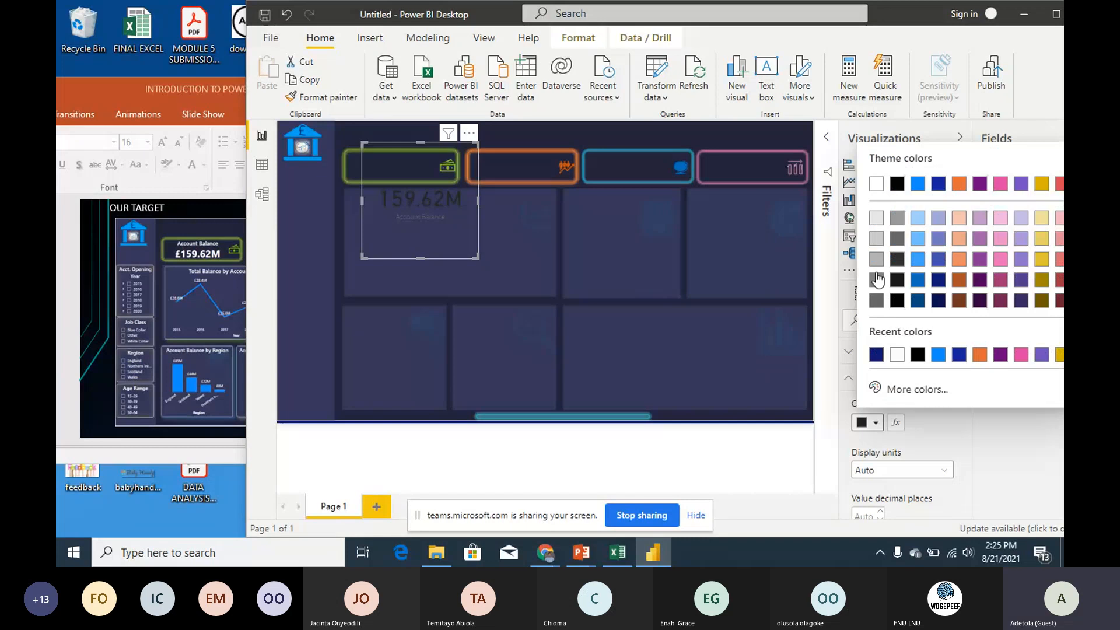
pyautogui.click(878, 184)
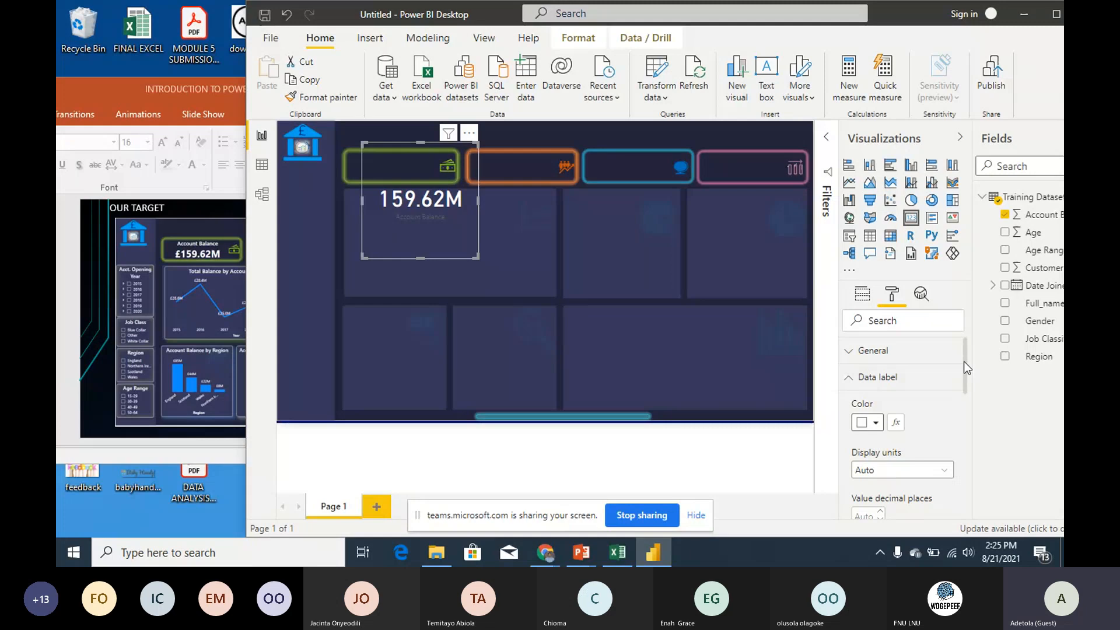
# Step: Set the Account Balance card's display units to Millions with 2 decimal places
pyautogui.moveTo(964, 362); pyautogui.dragTo(963, 393)
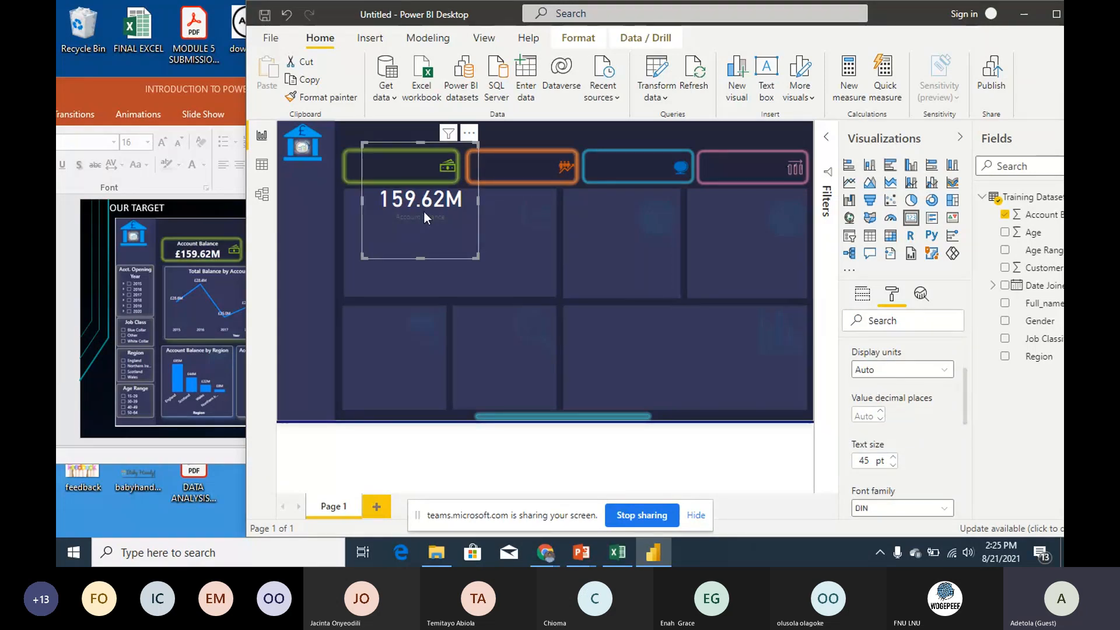
pyautogui.click(944, 371)
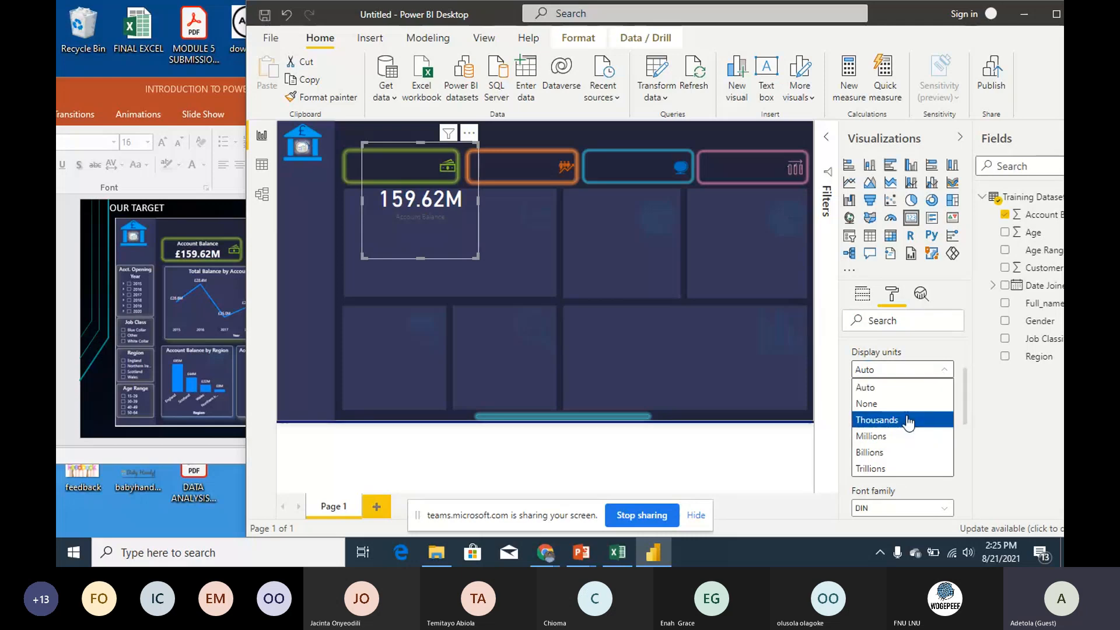
pyautogui.click(907, 421)
pyautogui.click(943, 376)
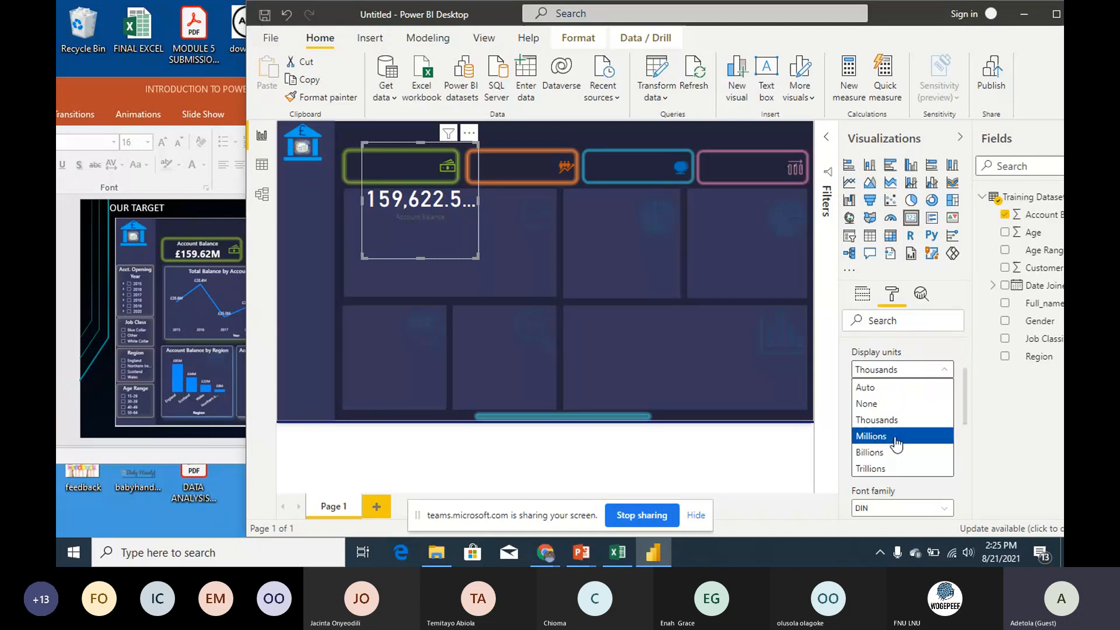
pyautogui.click(929, 432)
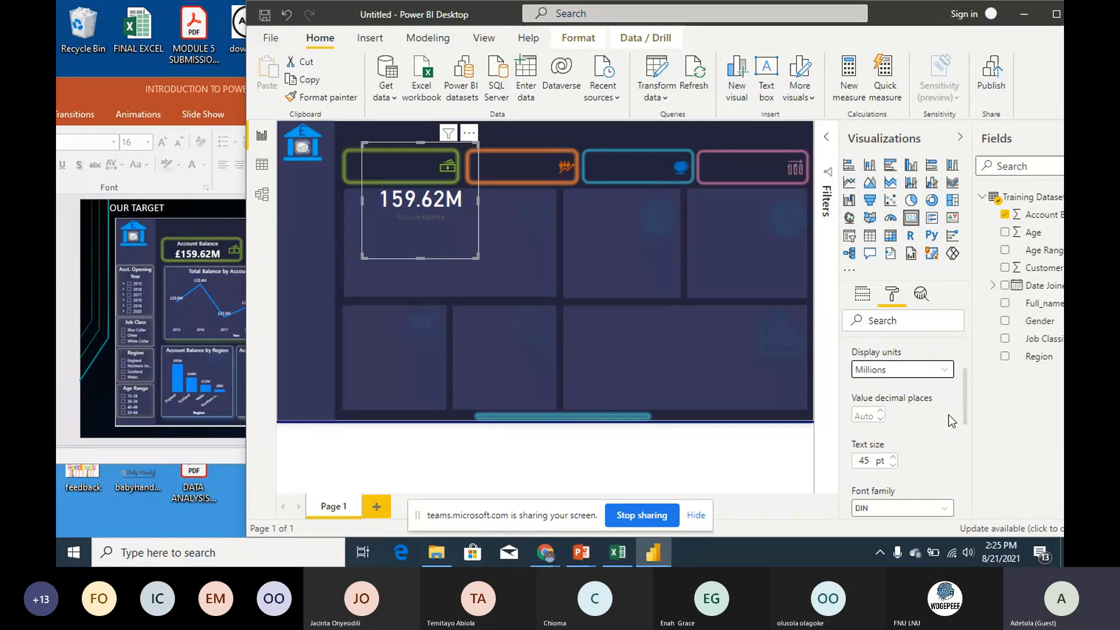
pyautogui.click(880, 419)
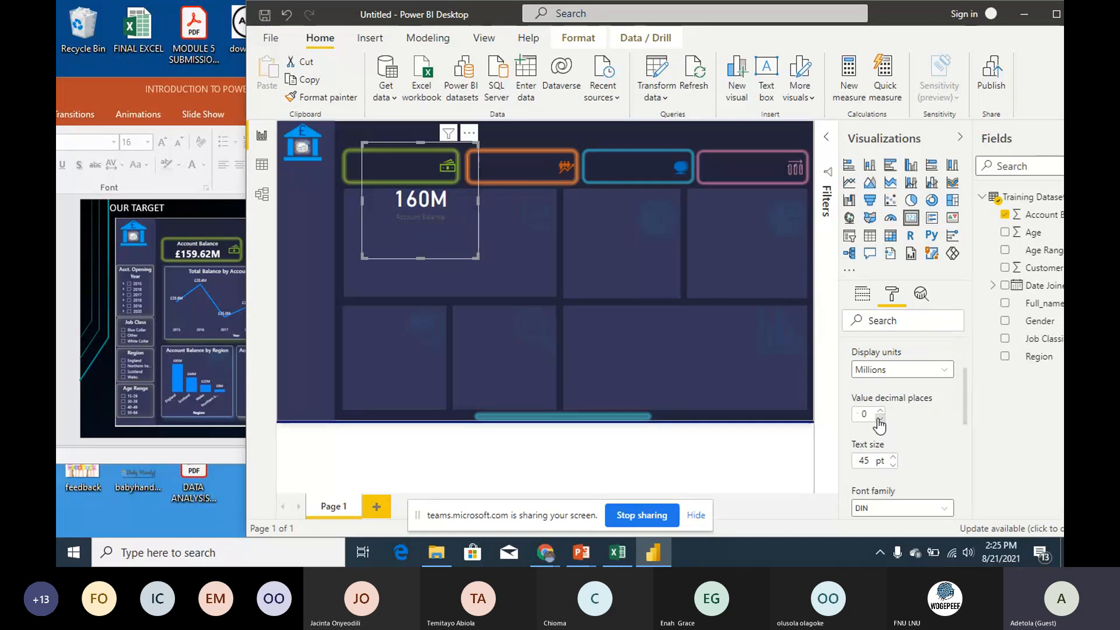
pyautogui.click(880, 411)
pyautogui.click(879, 411)
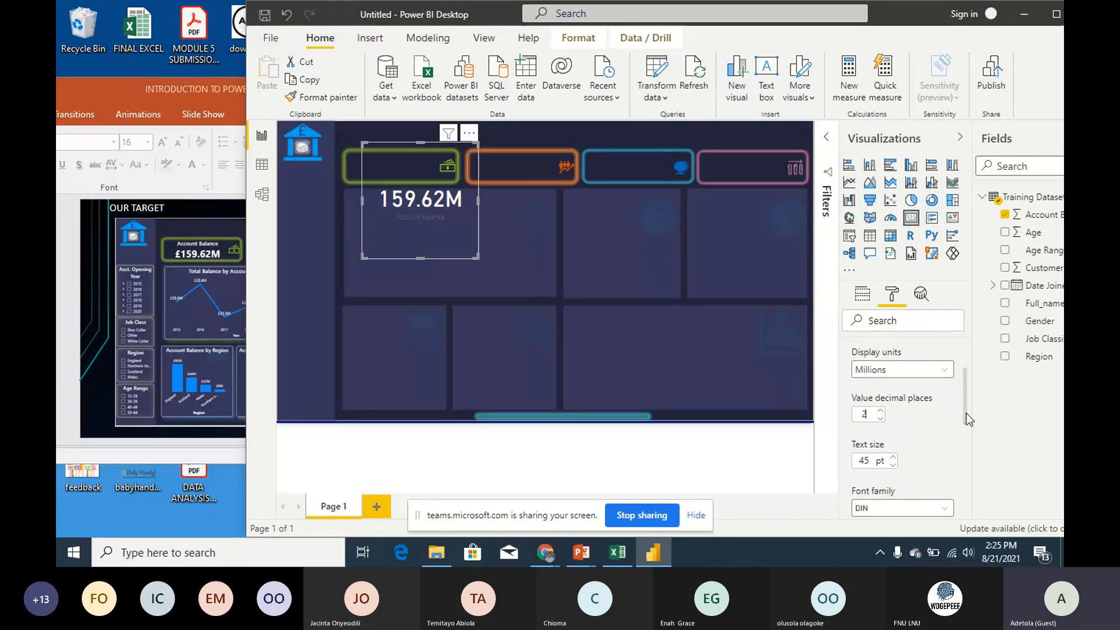
# Step: Change the Account Balance card's data label font family to Segoe UI Semibold
pyautogui.moveTo(966, 413); pyautogui.dragTo(967, 448)
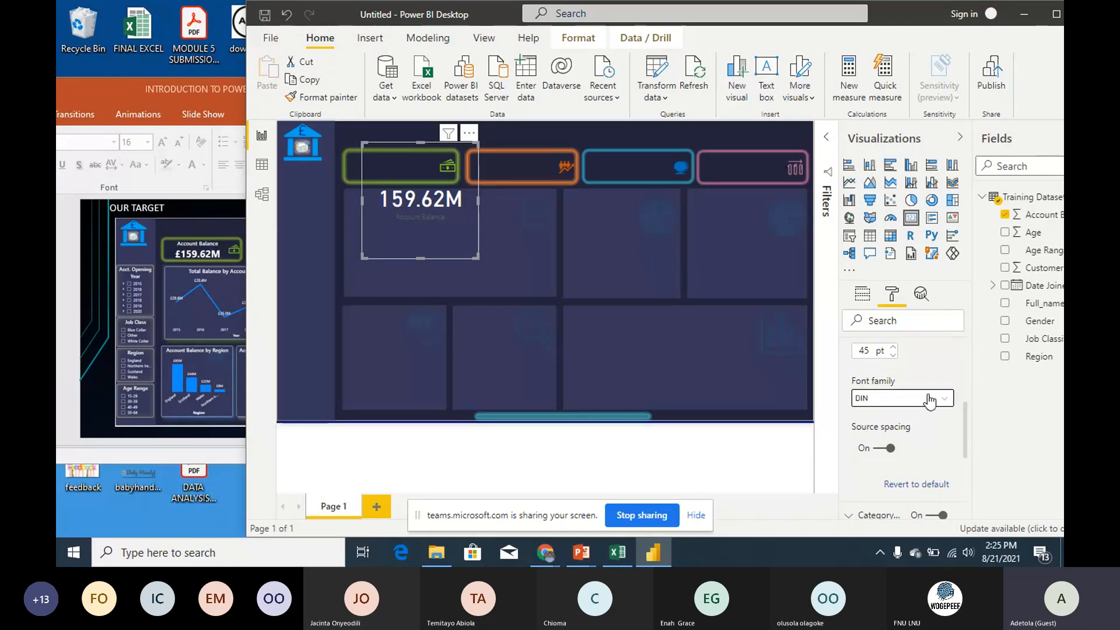
pyautogui.click(944, 403)
pyautogui.click(945, 403)
pyautogui.click(945, 402)
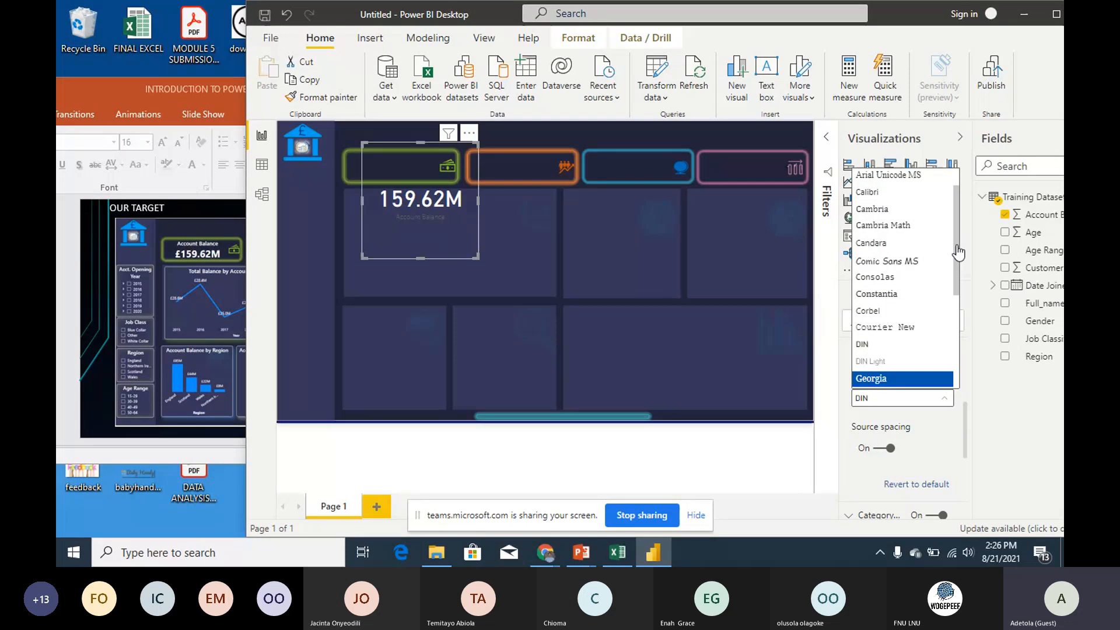
pyautogui.moveTo(958, 264); pyautogui.dragTo(953, 339)
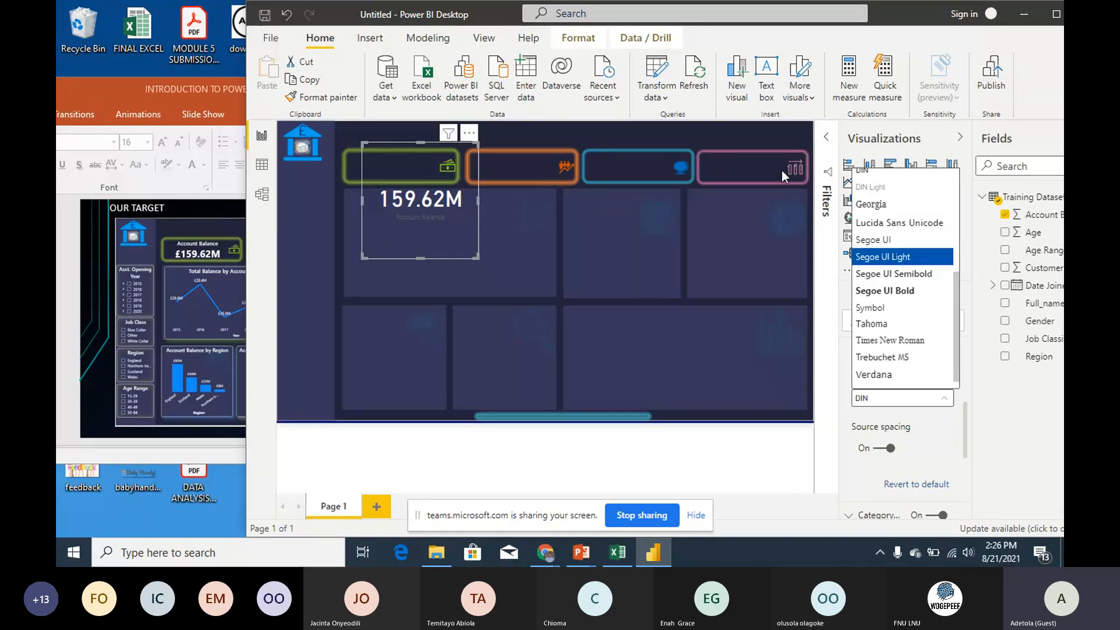
pyautogui.click(928, 274)
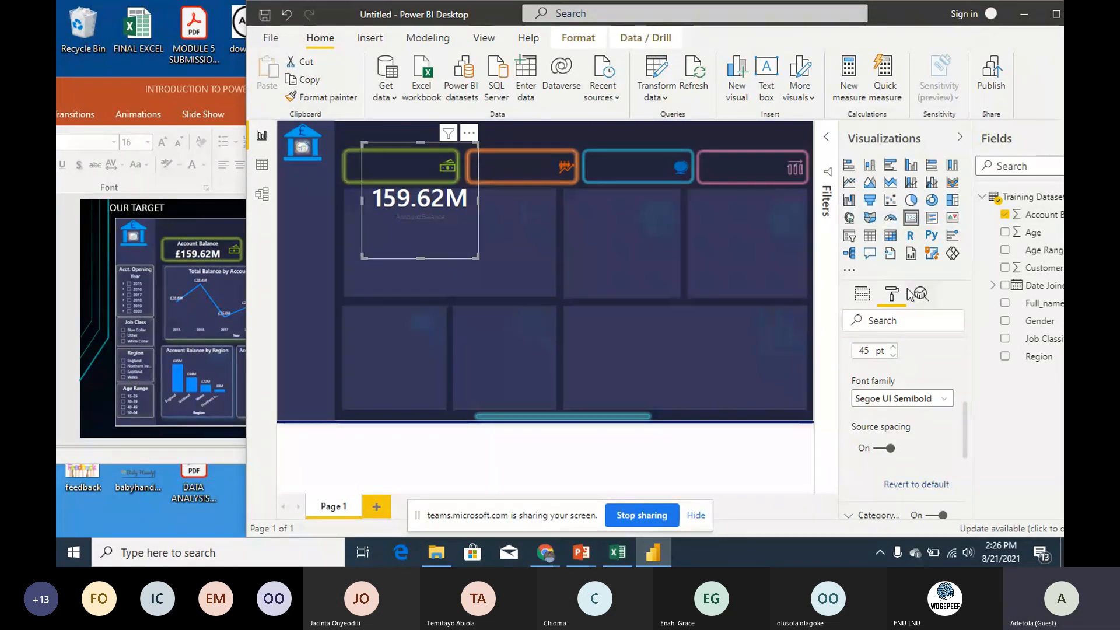
# Step: Reduce the data label text size of the Account Balance card to 38 pt
pyautogui.scroll(1, 904, 395)
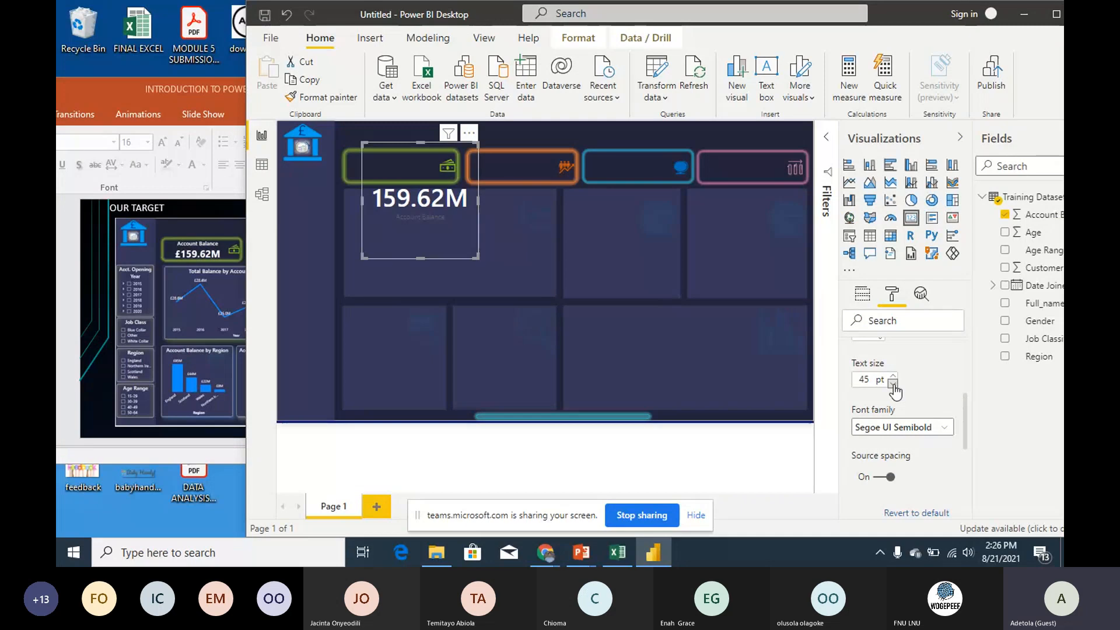
pyautogui.click(893, 382)
pyautogui.click(893, 383)
pyautogui.click(893, 383)
pyautogui.click(893, 383)
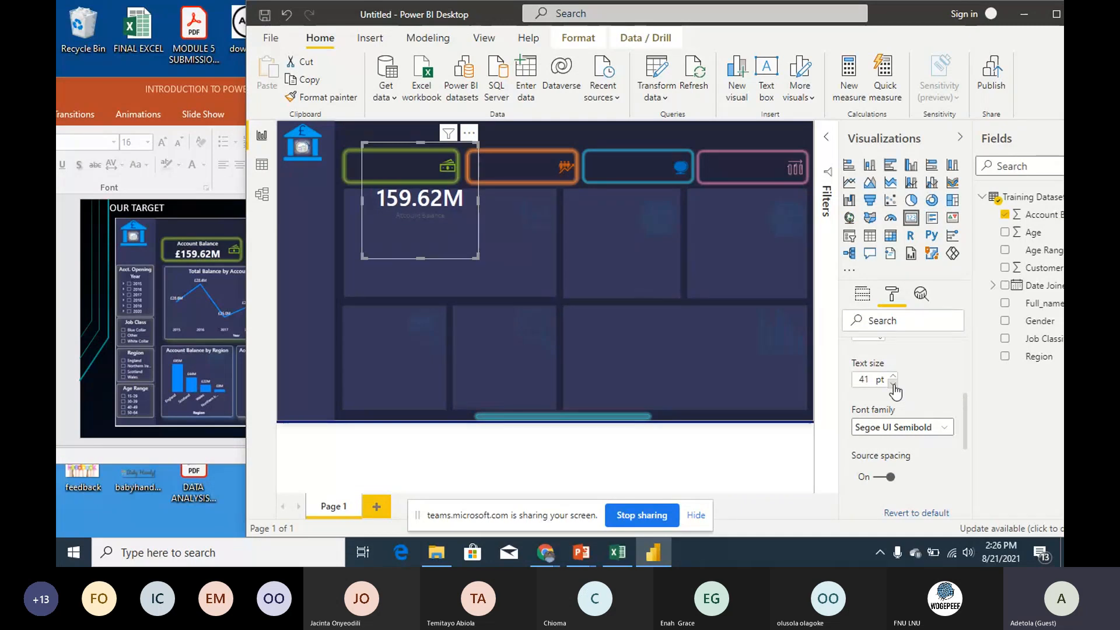
pyautogui.click(893, 383)
pyautogui.click(894, 382)
pyautogui.click(894, 383)
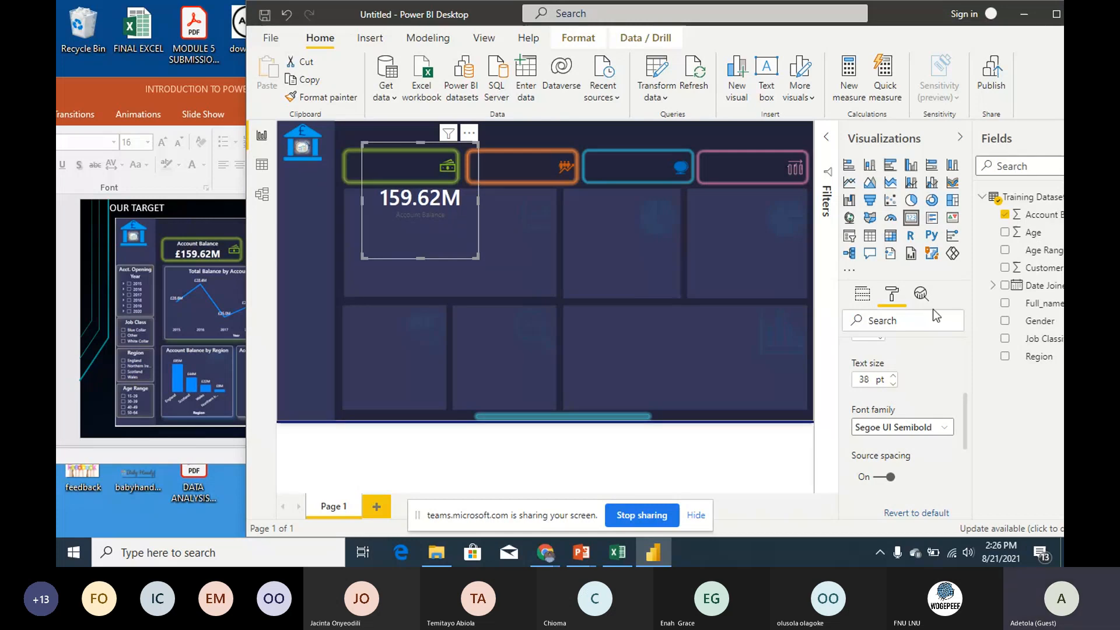
# Step: Turn off the category label on the Account Balance card
pyautogui.scroll(5, 901, 362)
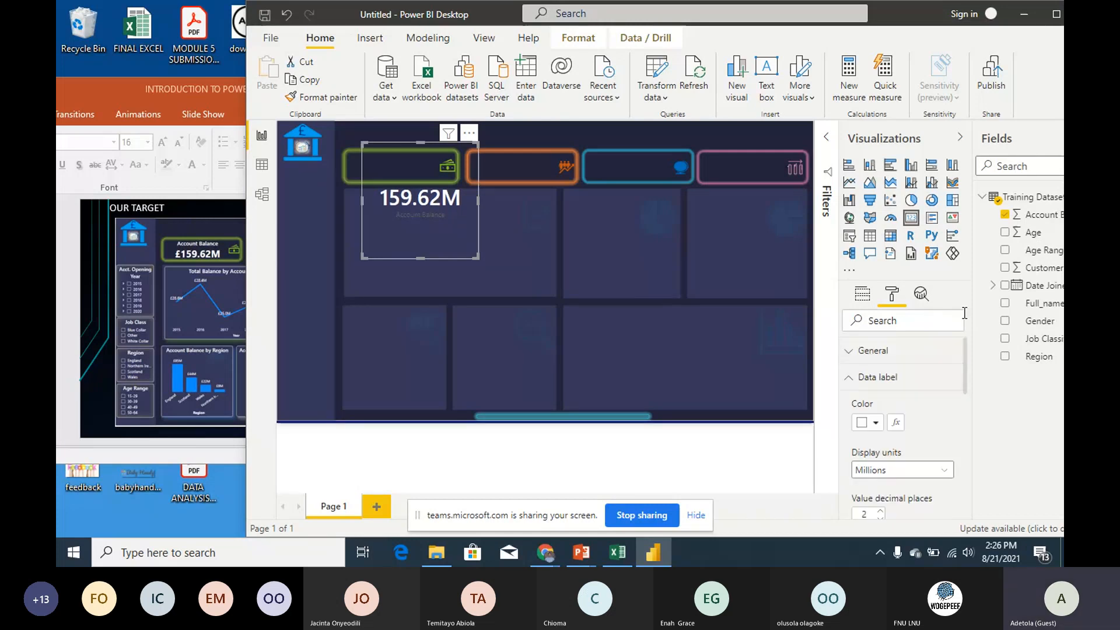
pyautogui.click(854, 387)
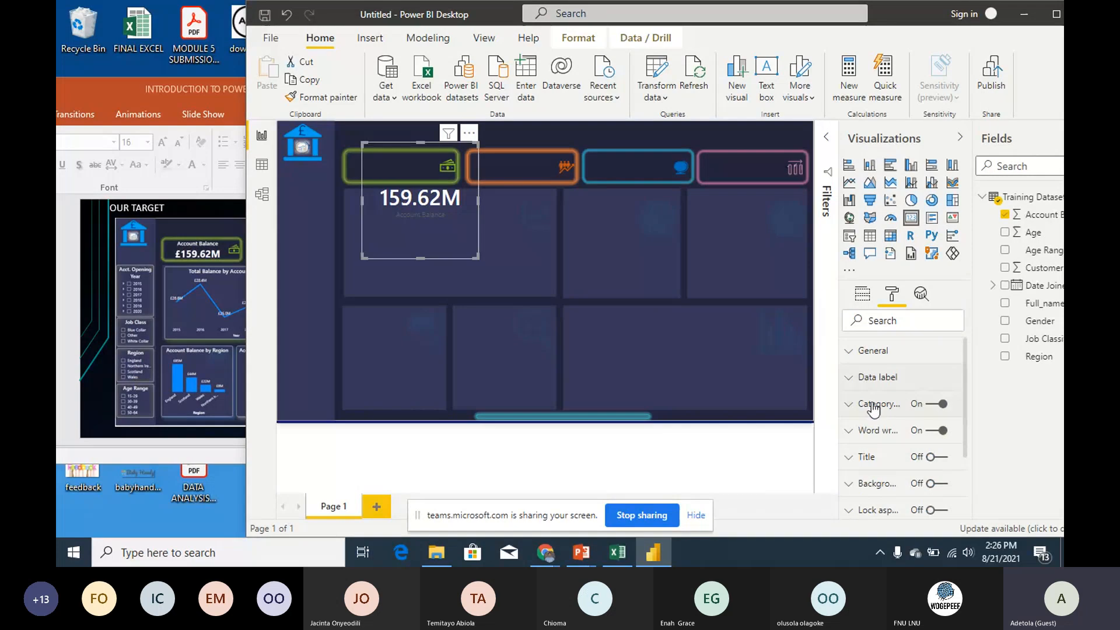
pyautogui.click(856, 409)
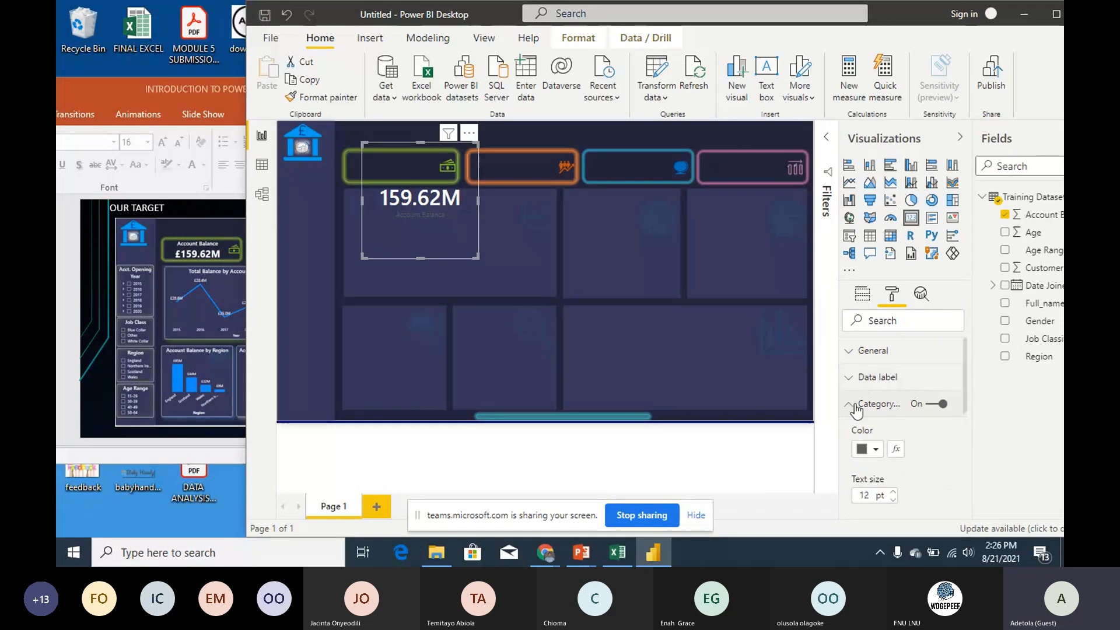
pyautogui.click(931, 405)
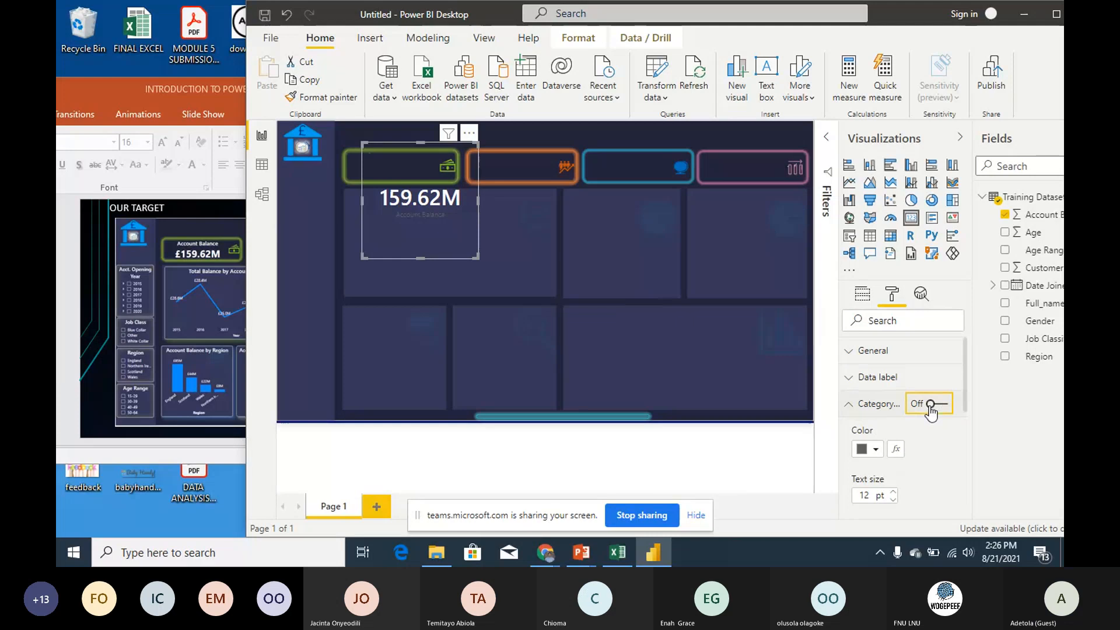
pyautogui.click(849, 409)
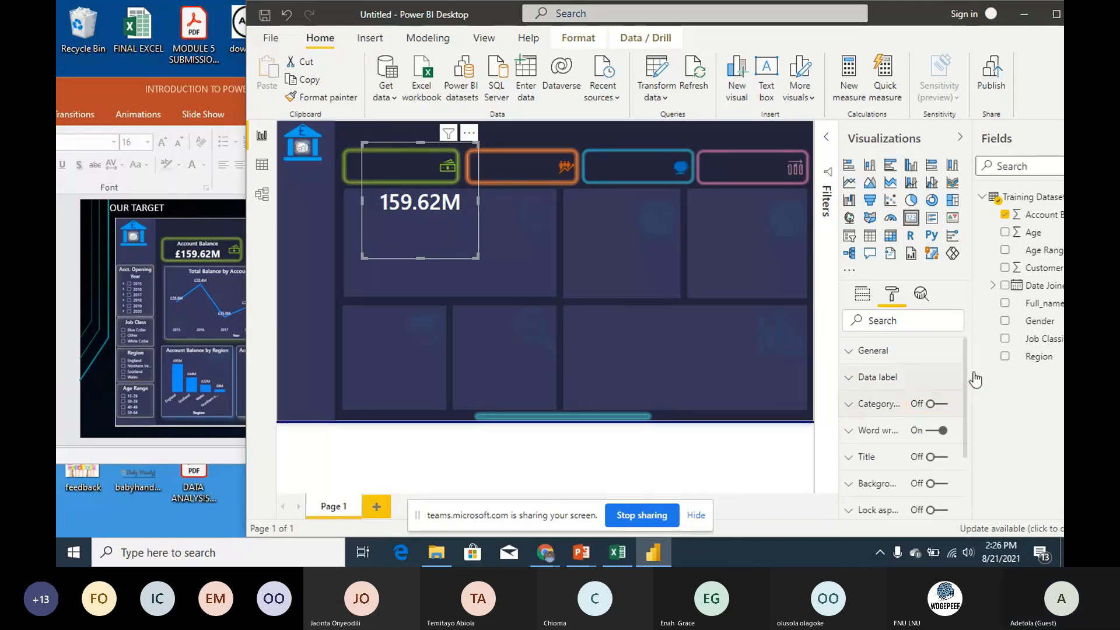
# Step: Turn on the card's title with the text "Account Balance" and a white font color
pyautogui.scroll(-5, 965, 444)
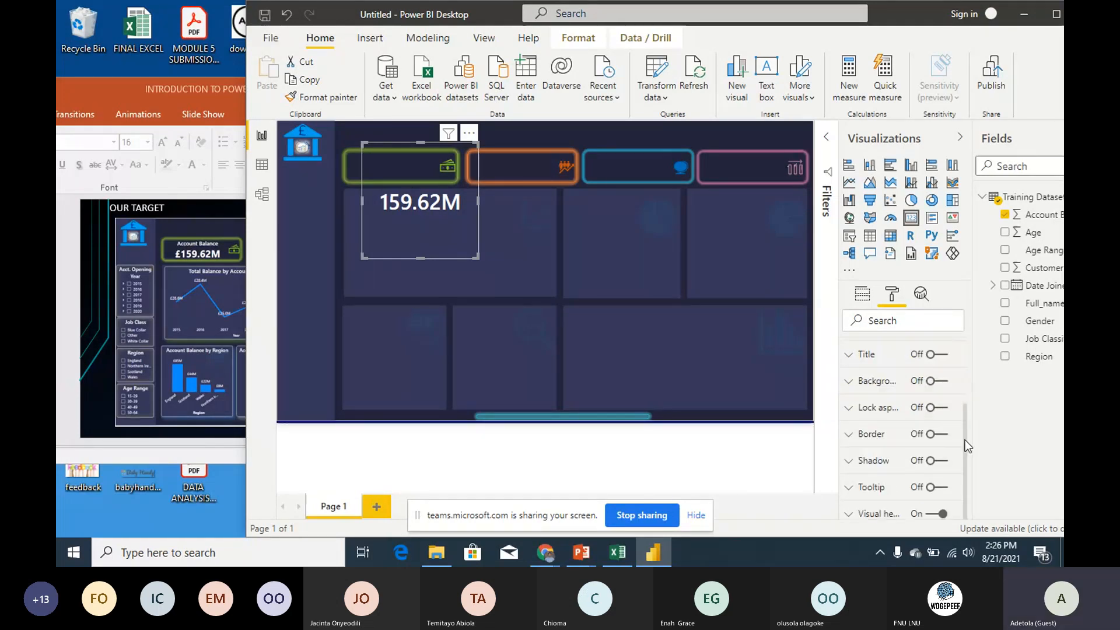
pyautogui.click(931, 354)
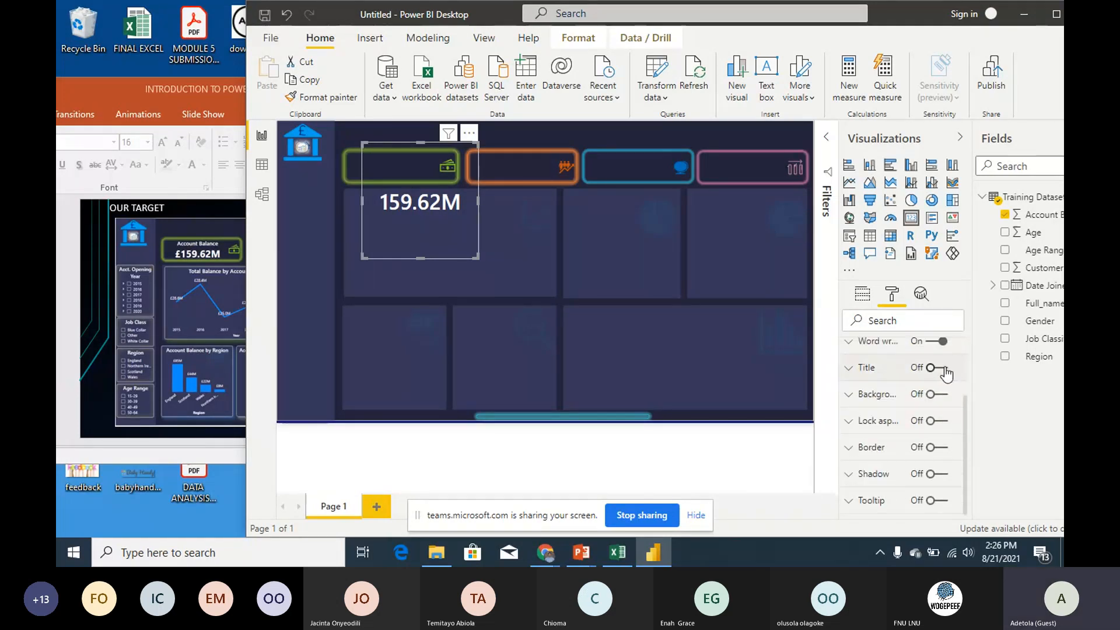
pyautogui.click(869, 368)
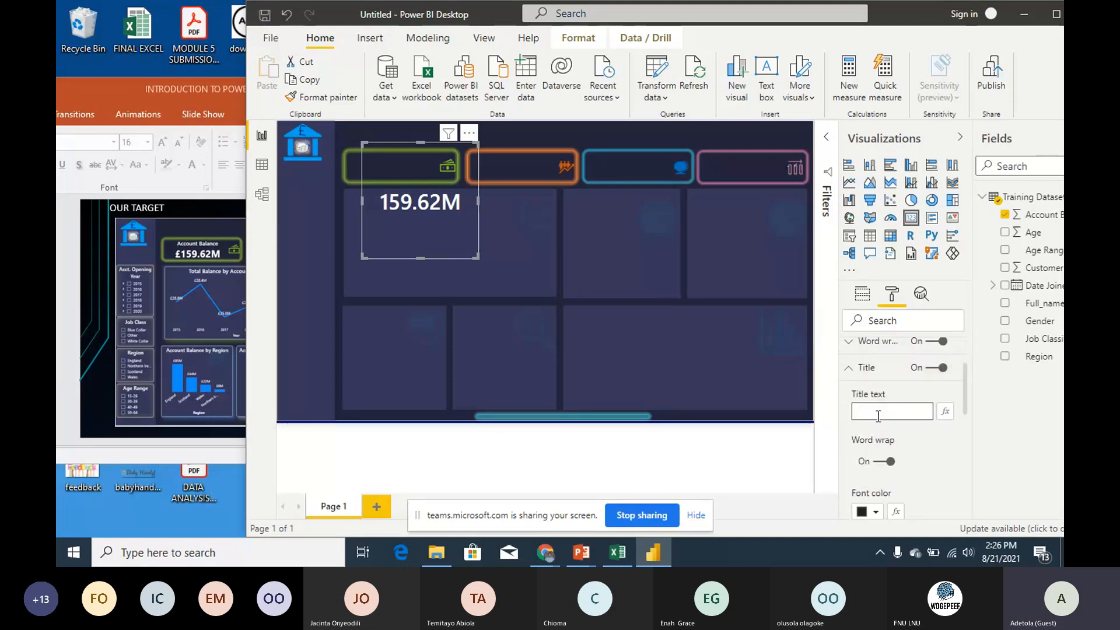
pyautogui.click(878, 412)
pyautogui.write('Account ')
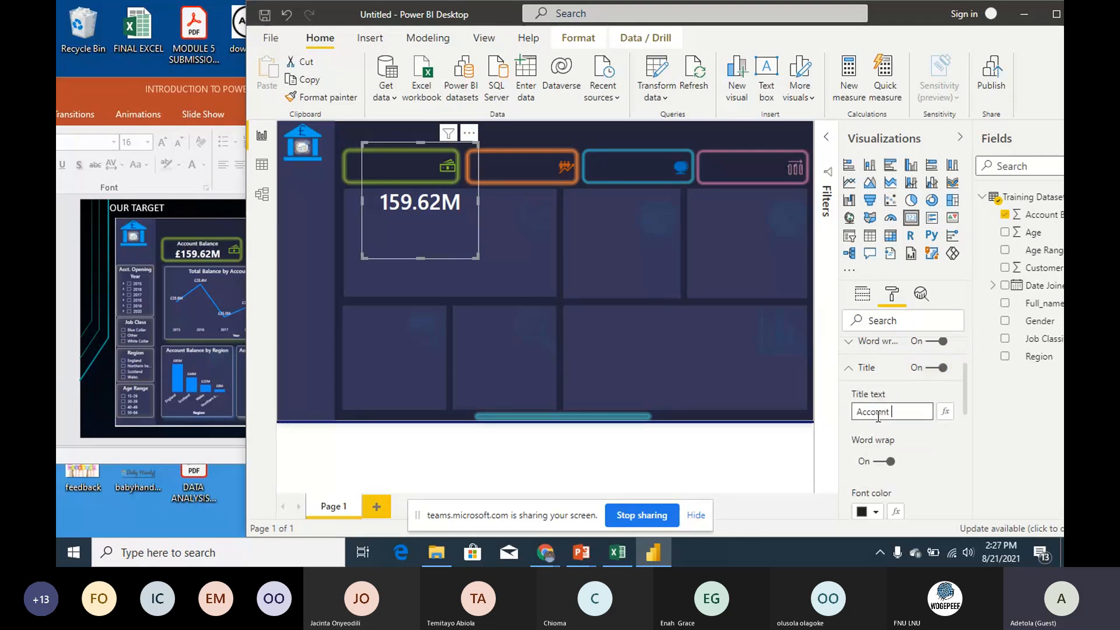
pyautogui.write('Balance')
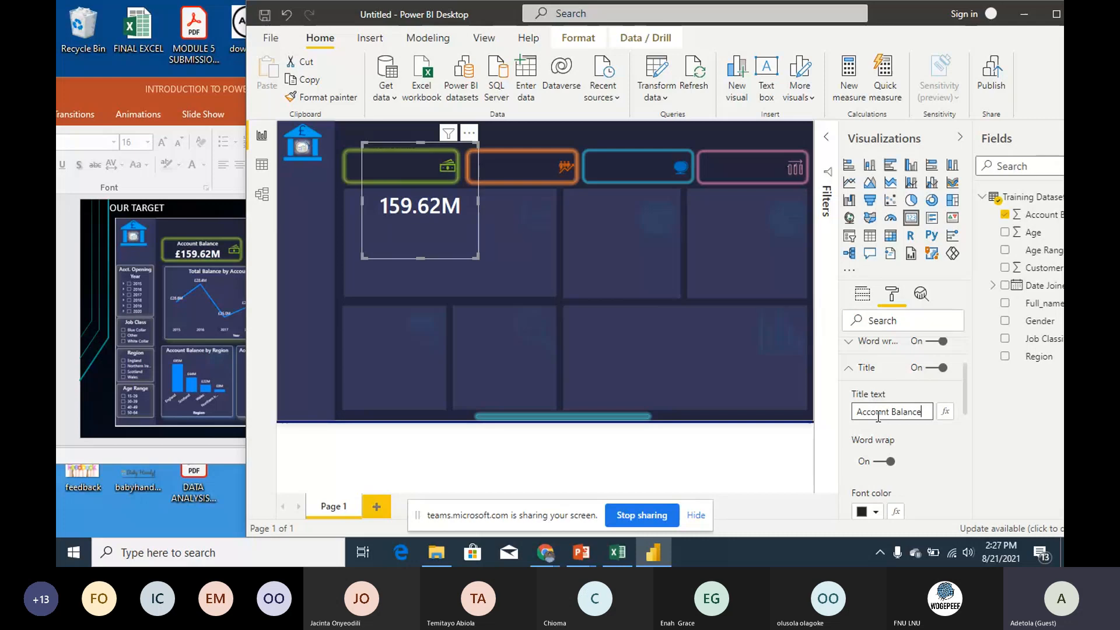
pyautogui.click(972, 405)
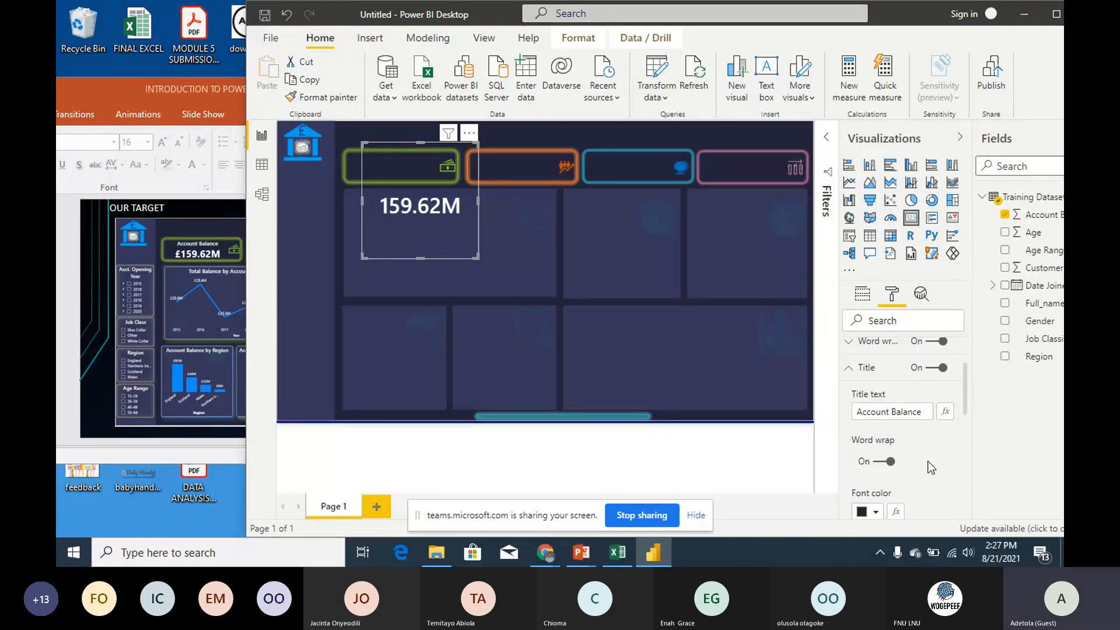
pyautogui.click(875, 513)
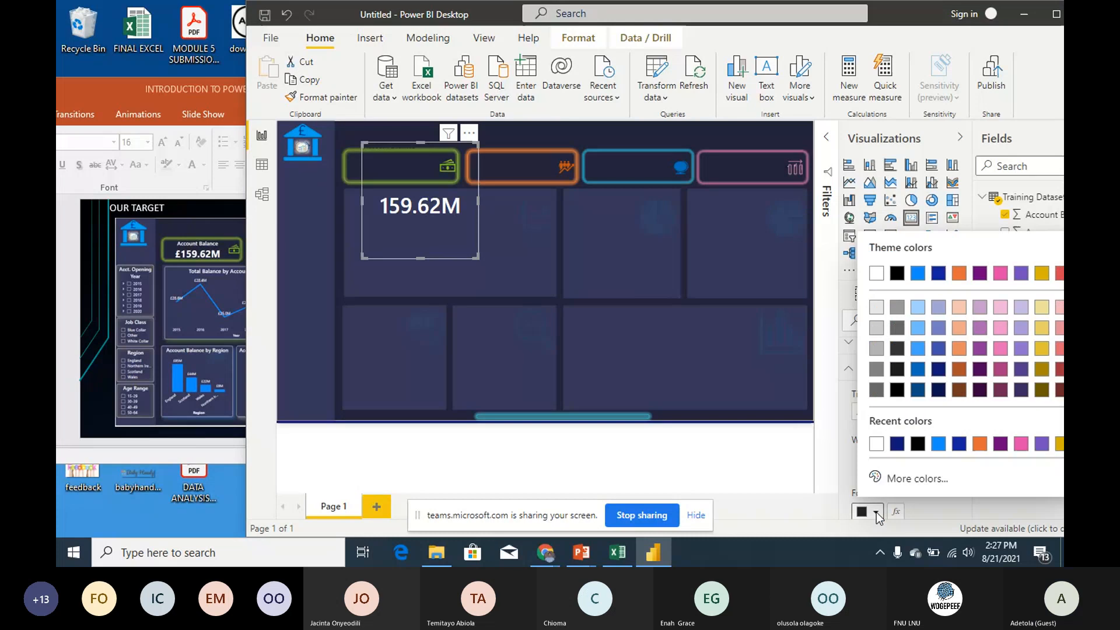
pyautogui.click(877, 444)
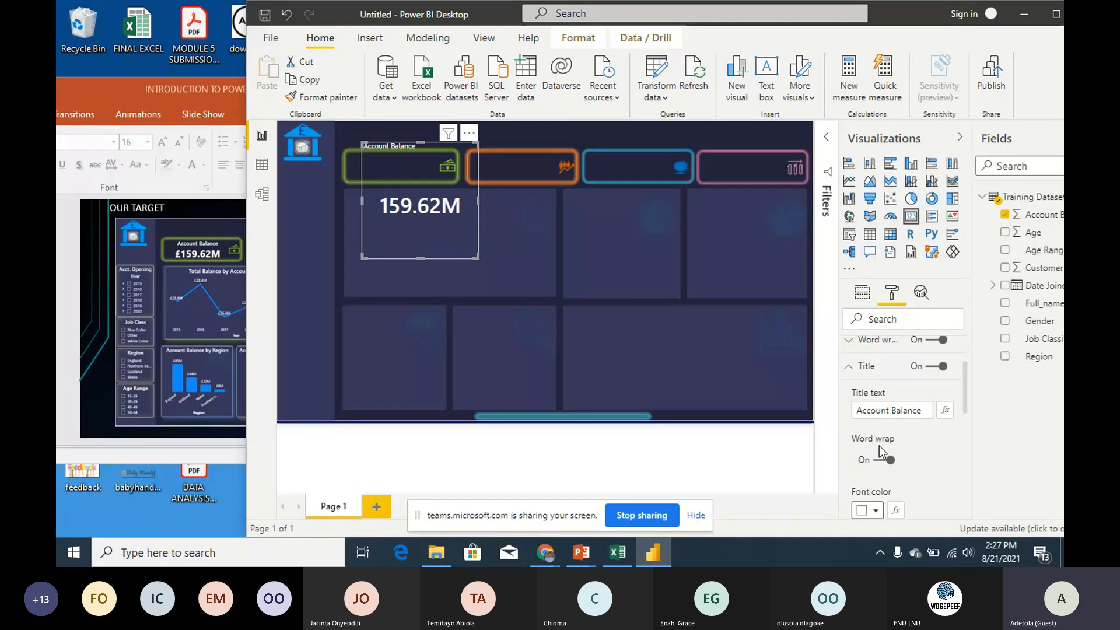
# Step: Shorten the card to about the height of the green box and center its title
pyautogui.moveTo(420, 258); pyautogui.dragTo(403, 180)
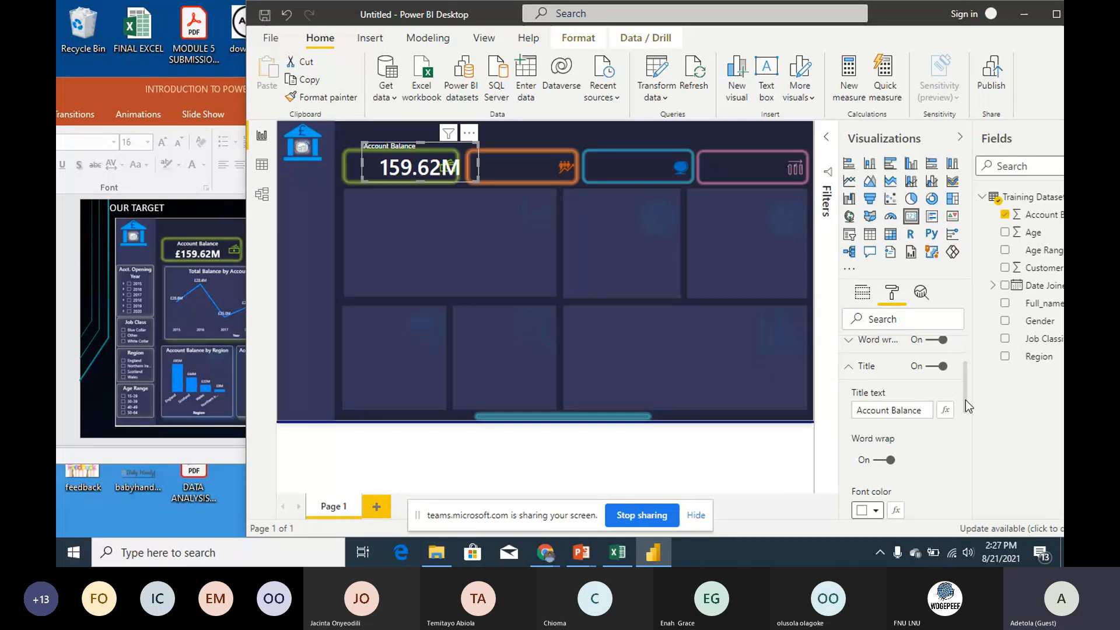
pyautogui.scroll(-3, 896, 382)
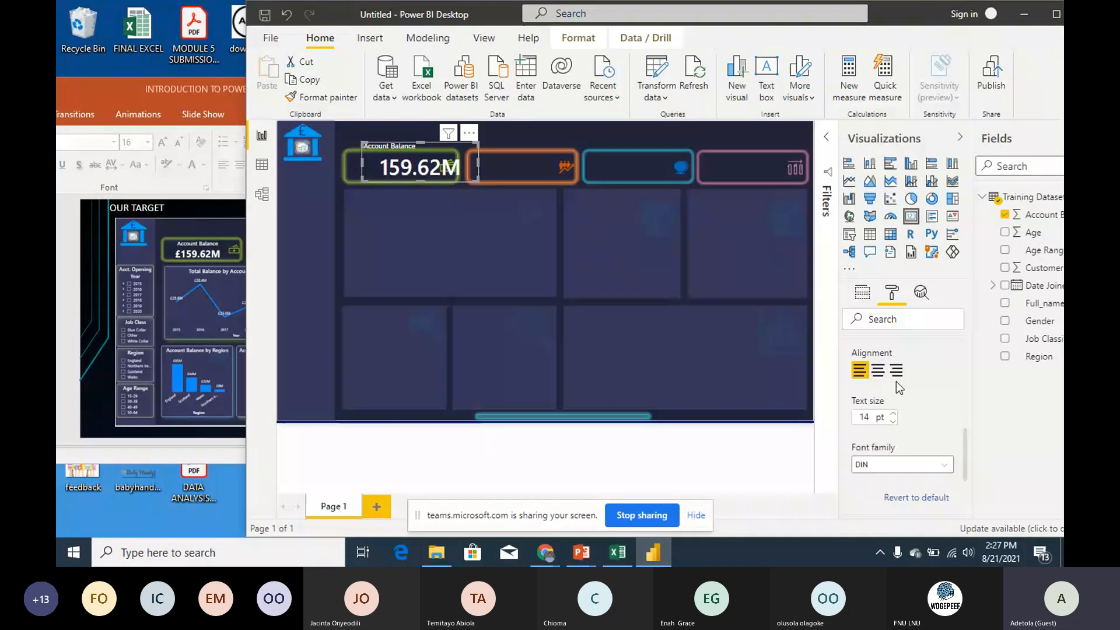
pyautogui.click(881, 374)
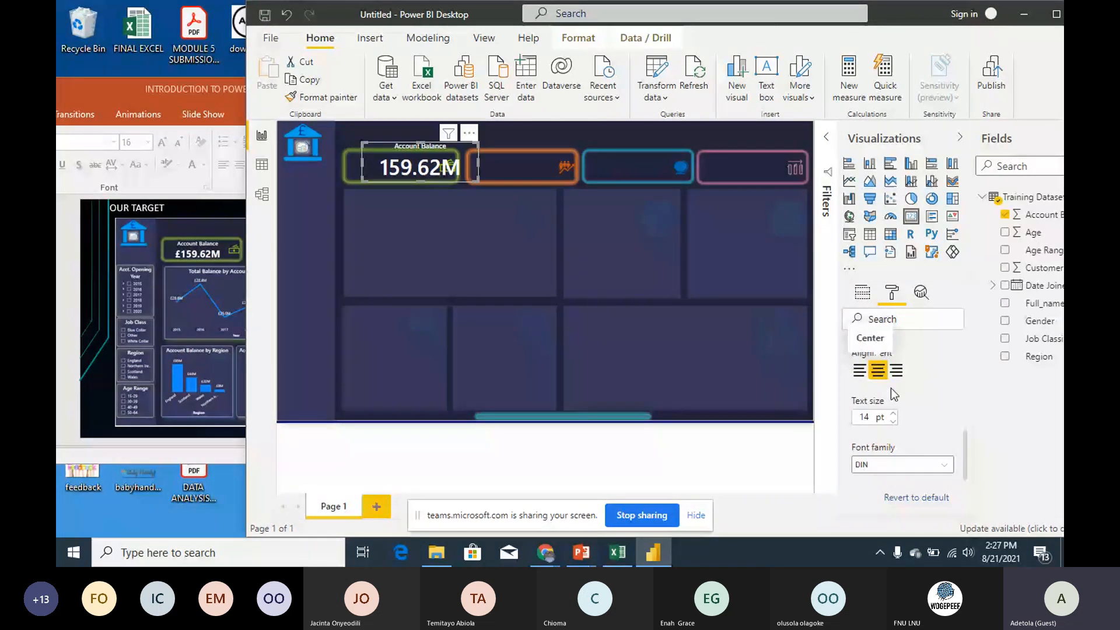
# Step: Set the card title's font family to Segoe UI Semibold and its text size to 13 pt
pyautogui.click(894, 421)
pyautogui.click(894, 422)
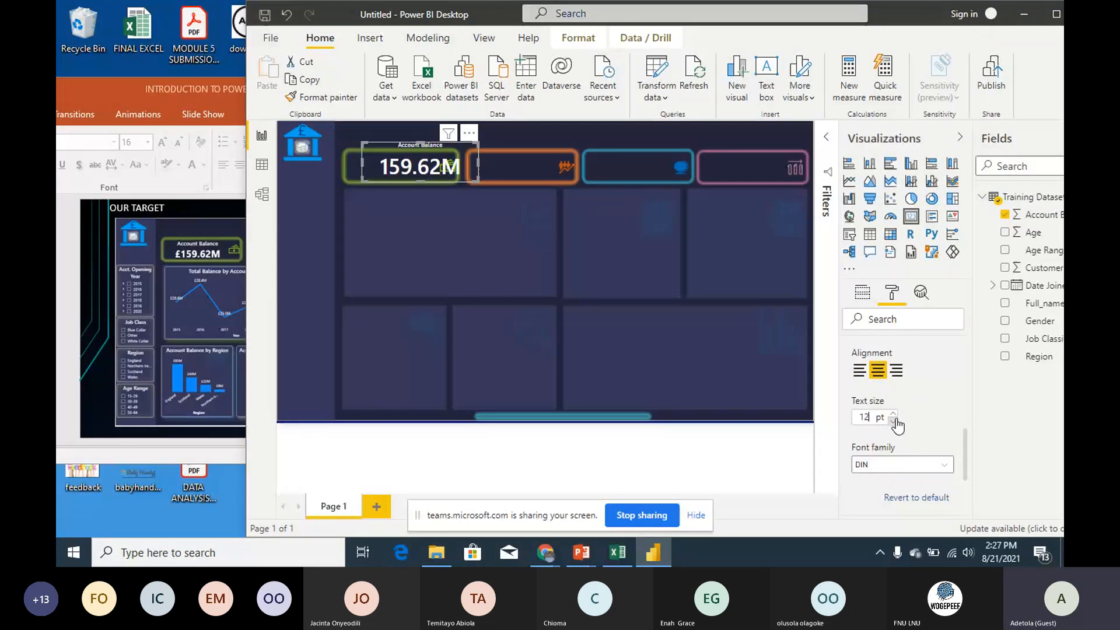
pyautogui.click(916, 475)
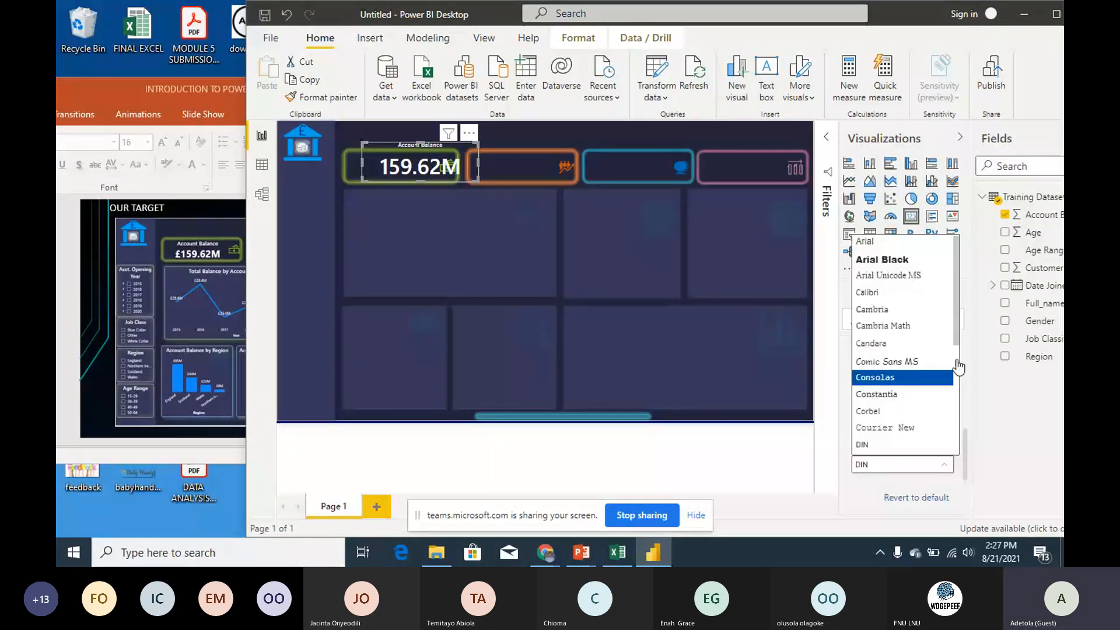
pyautogui.moveTo(957, 341); pyautogui.dragTo(960, 431)
pyautogui.click(929, 416)
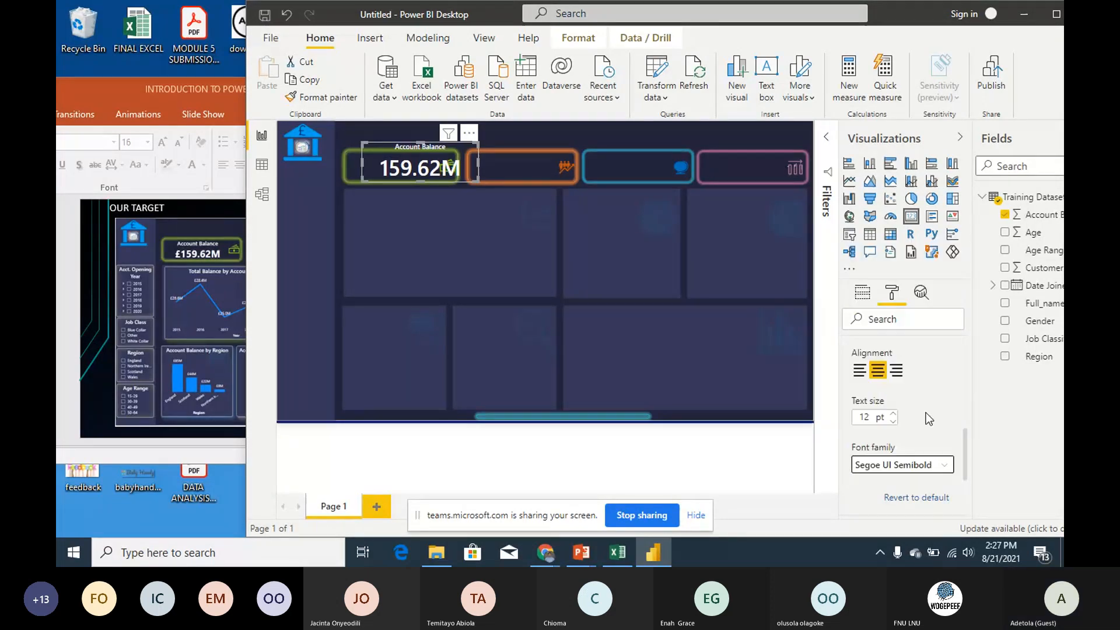
pyautogui.click(892, 413)
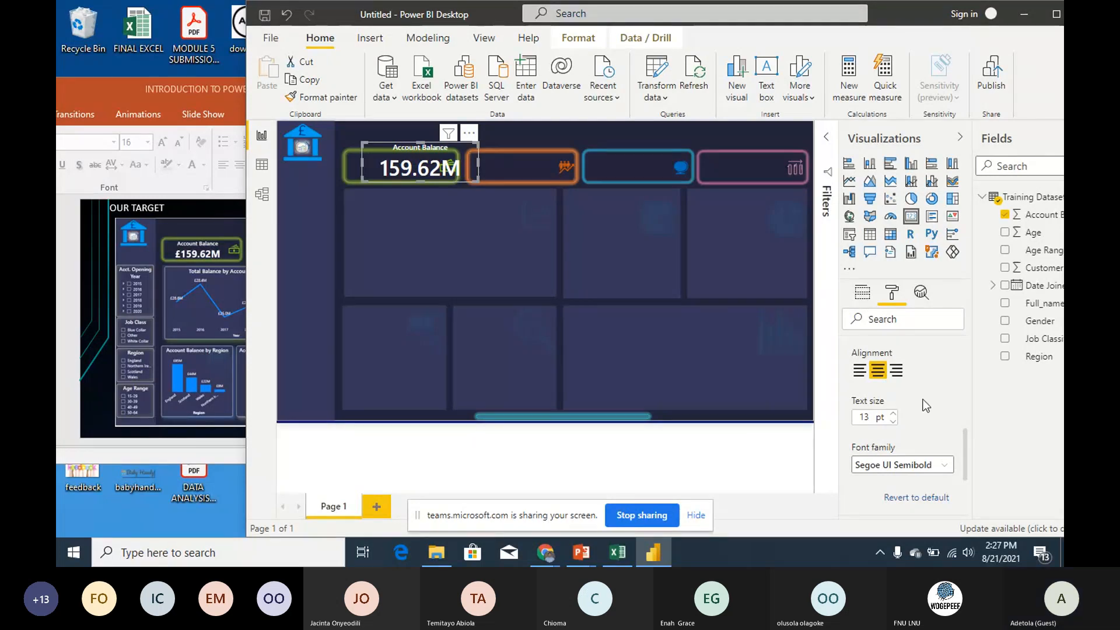
pyautogui.click(893, 413)
pyautogui.click(892, 414)
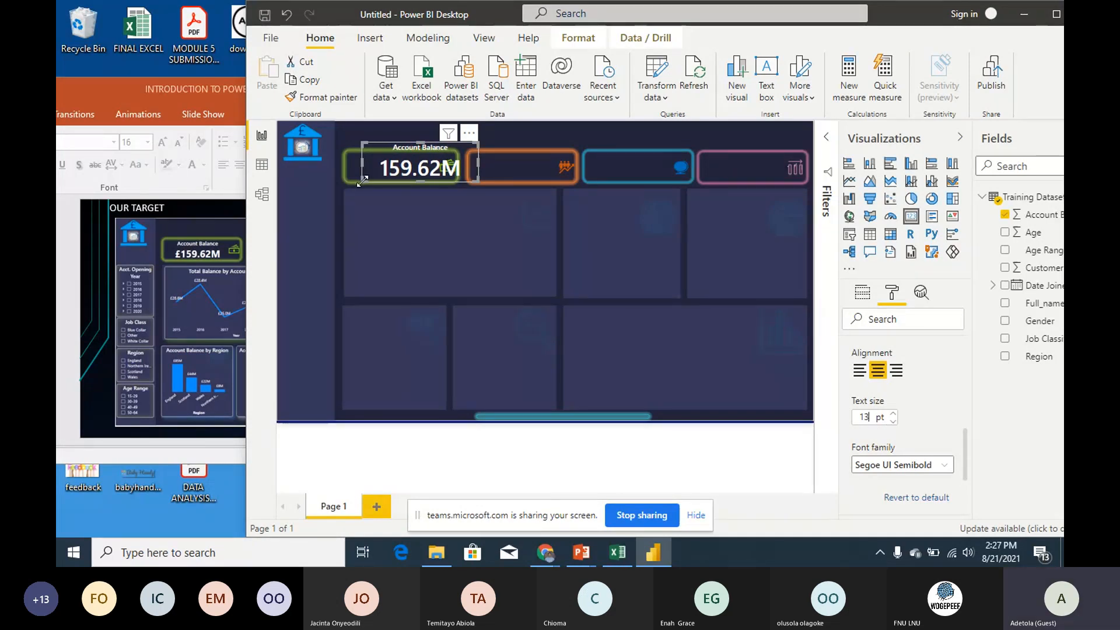
# Step: Narrow the Account Balance card slightly and move it inside the green box
pyautogui.moveTo(359, 181); pyautogui.dragTo(374, 178)
pyautogui.press('Down')
pyautogui.press('Down')
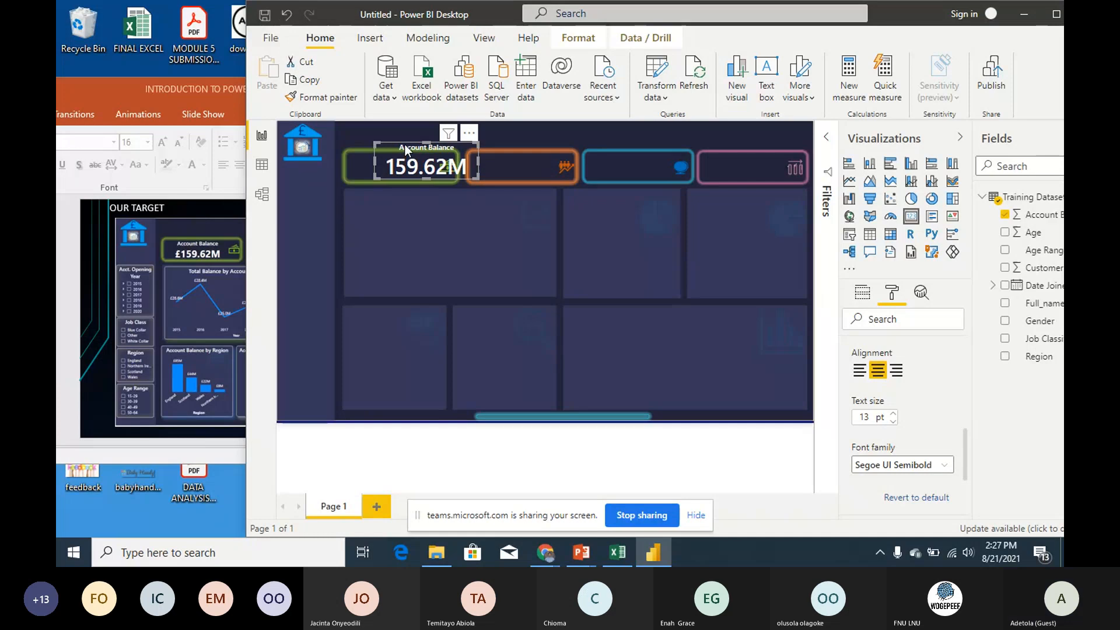
pyautogui.press('Up')
pyautogui.press('Up')
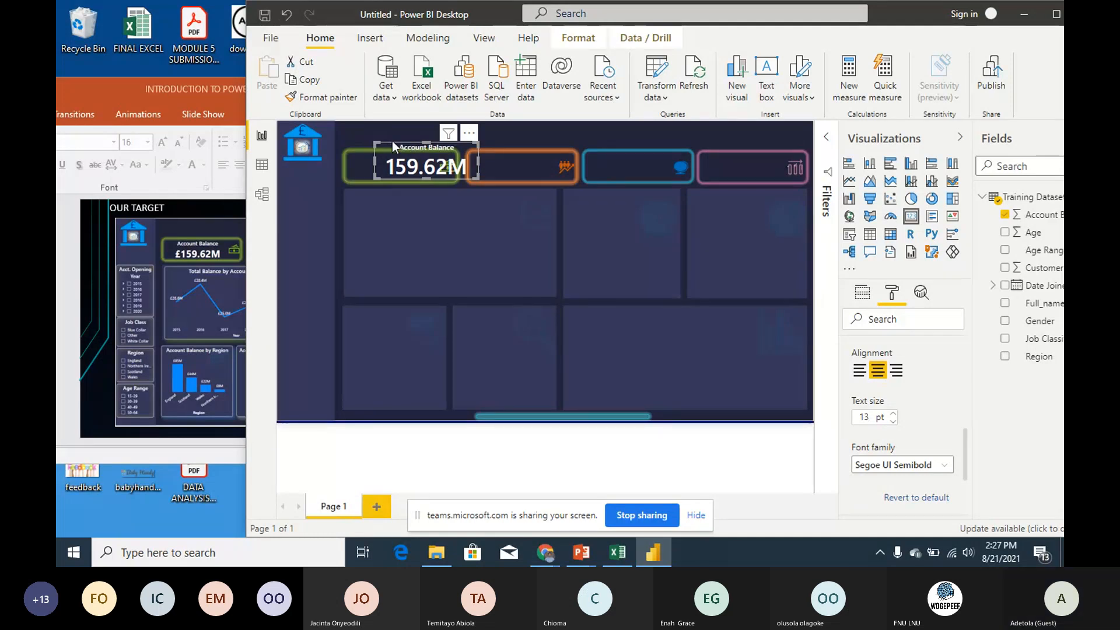
pyautogui.click(392, 140)
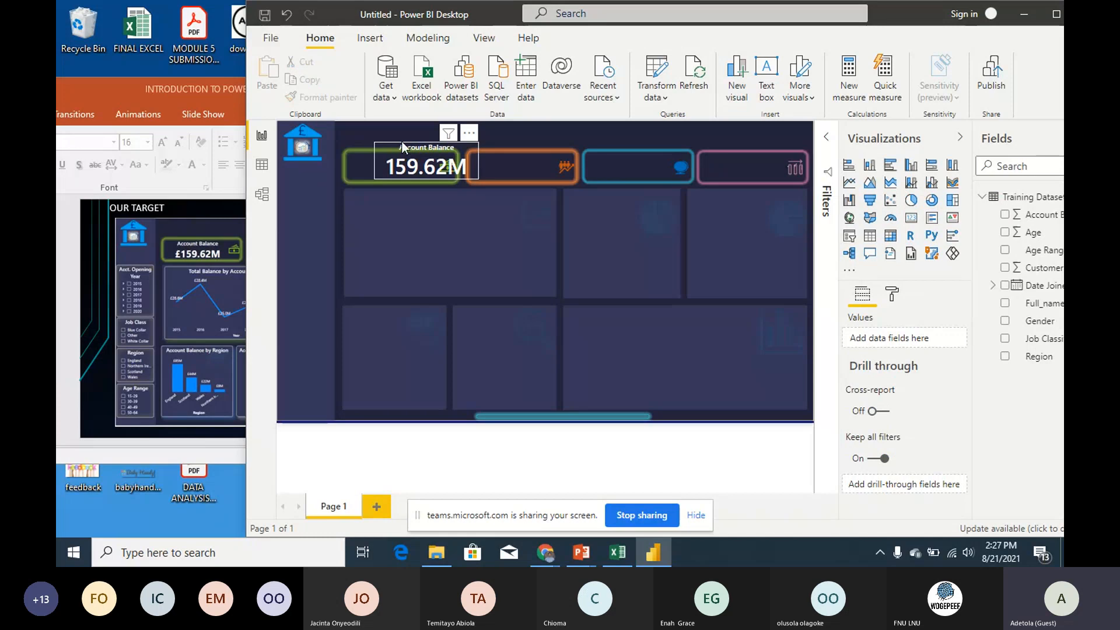
pyautogui.moveTo(403, 143); pyautogui.dragTo(378, 145)
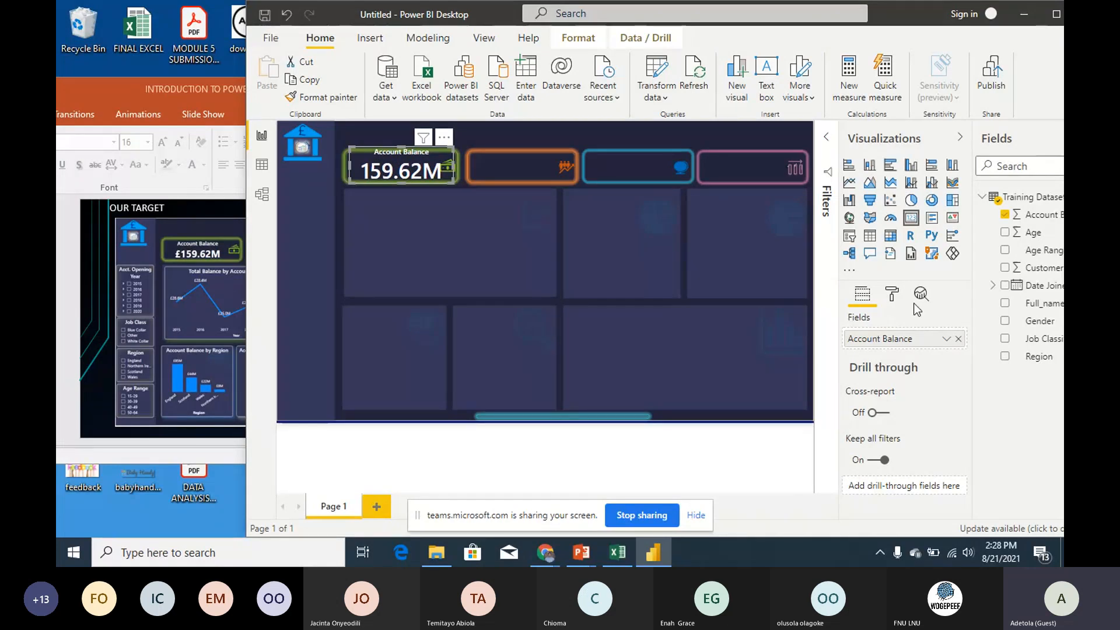
# Step: Set the Account Balance card's data label text size to 32 pt and realign the card within the green box
pyautogui.click(889, 296)
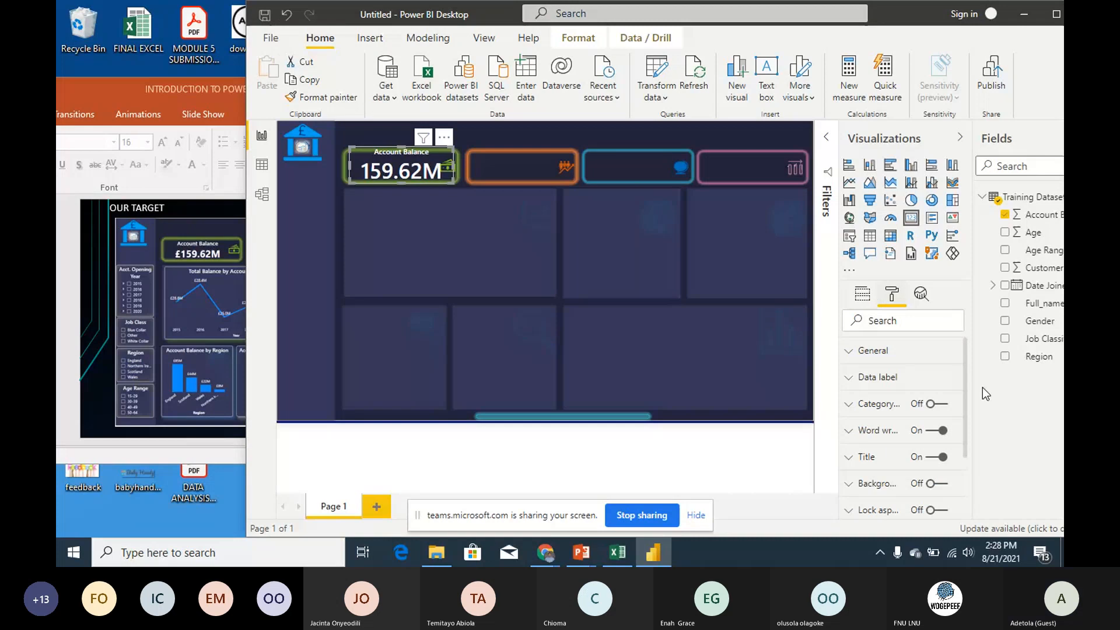
pyautogui.moveTo(966, 385); pyautogui.dragTo(968, 438)
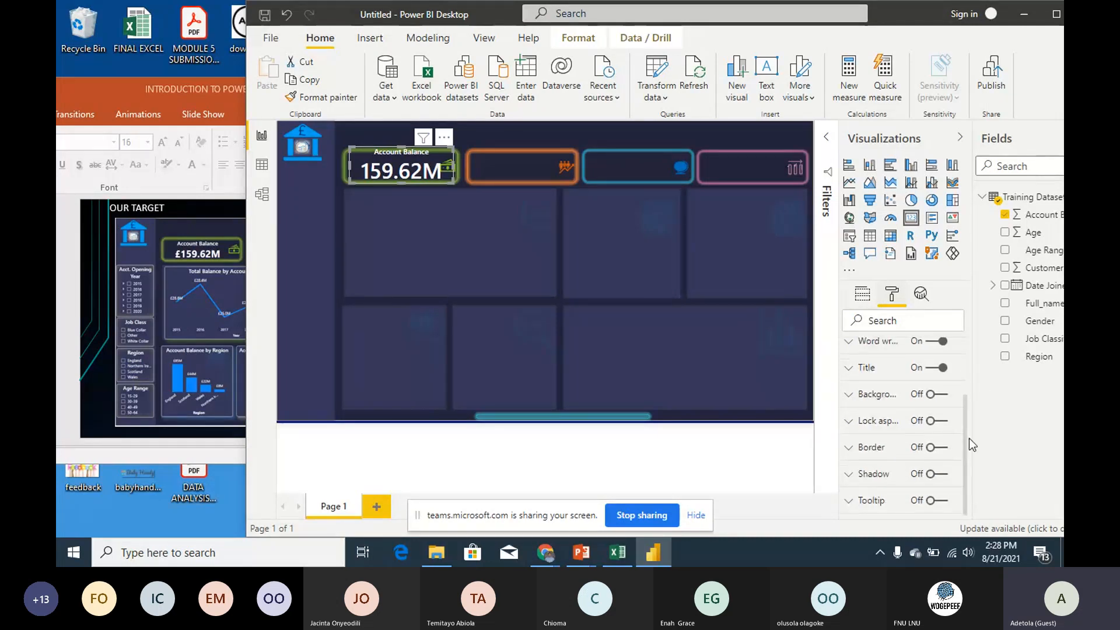
pyautogui.moveTo(969, 441)
pyautogui.mouseDown()
pyautogui.moveTo(963, 402)
pyautogui.moveTo(964, 436)
pyautogui.mouseUp()
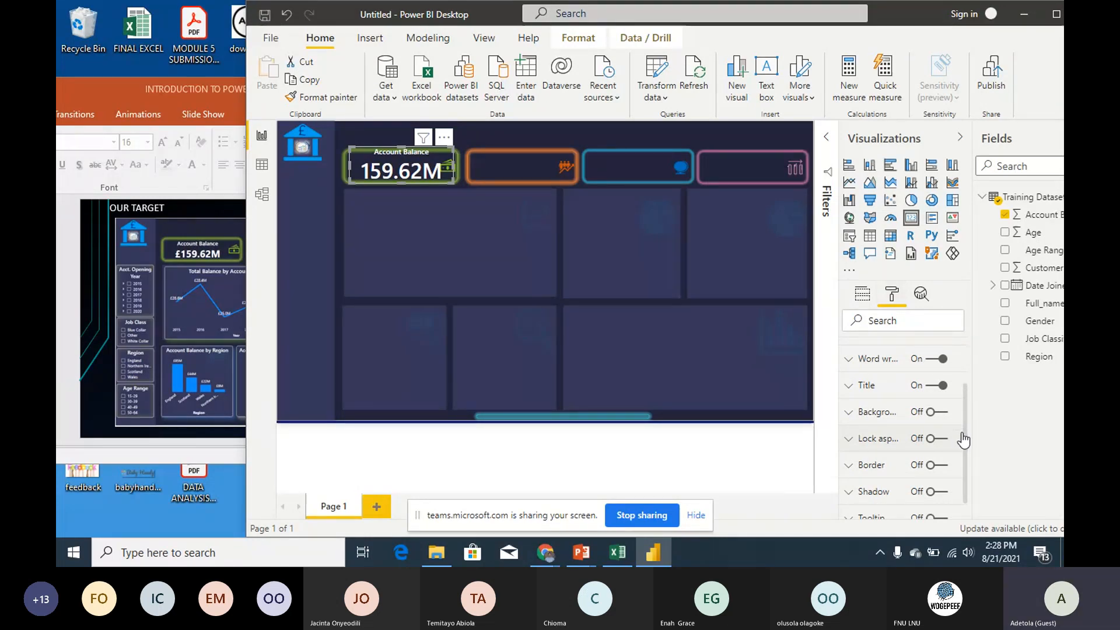
pyautogui.moveTo(965, 436); pyautogui.dragTo(966, 391)
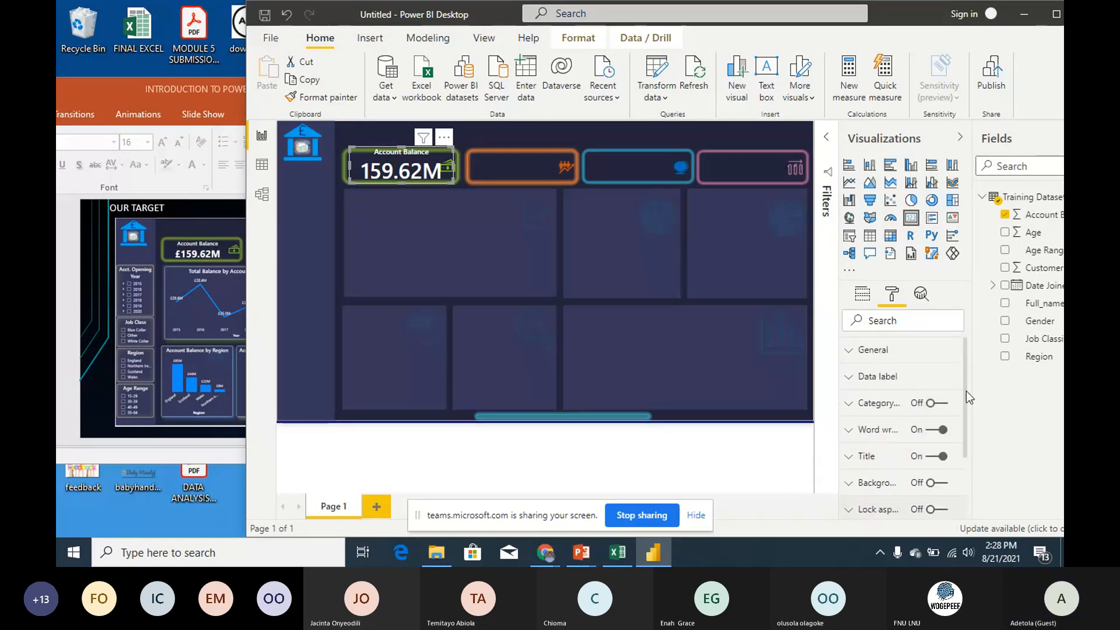
pyautogui.click(889, 379)
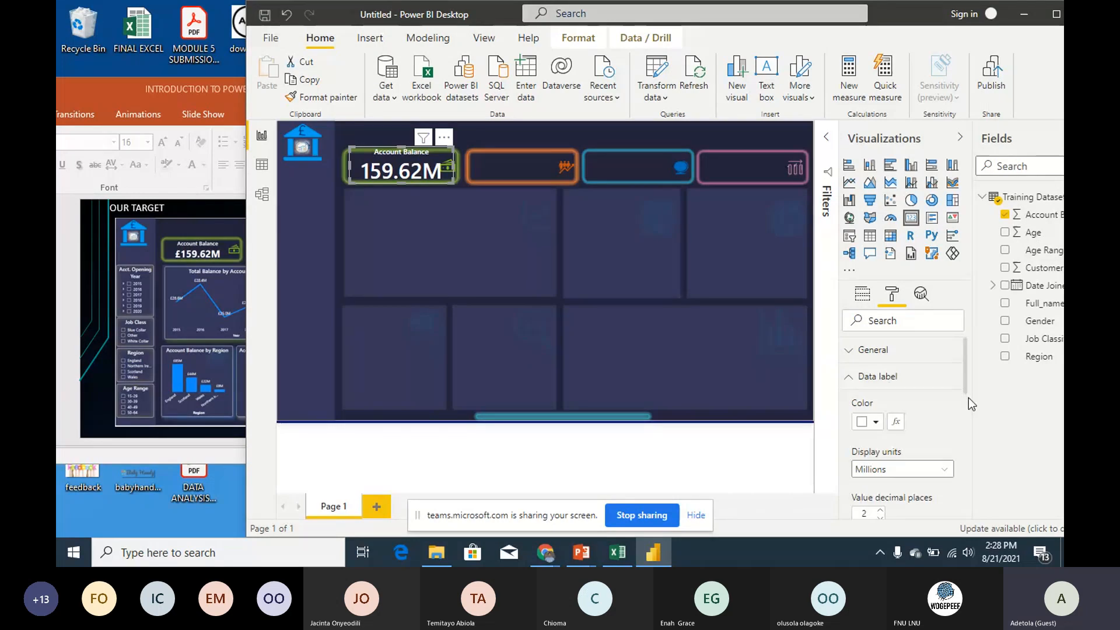
pyautogui.scroll(-3, 895, 422)
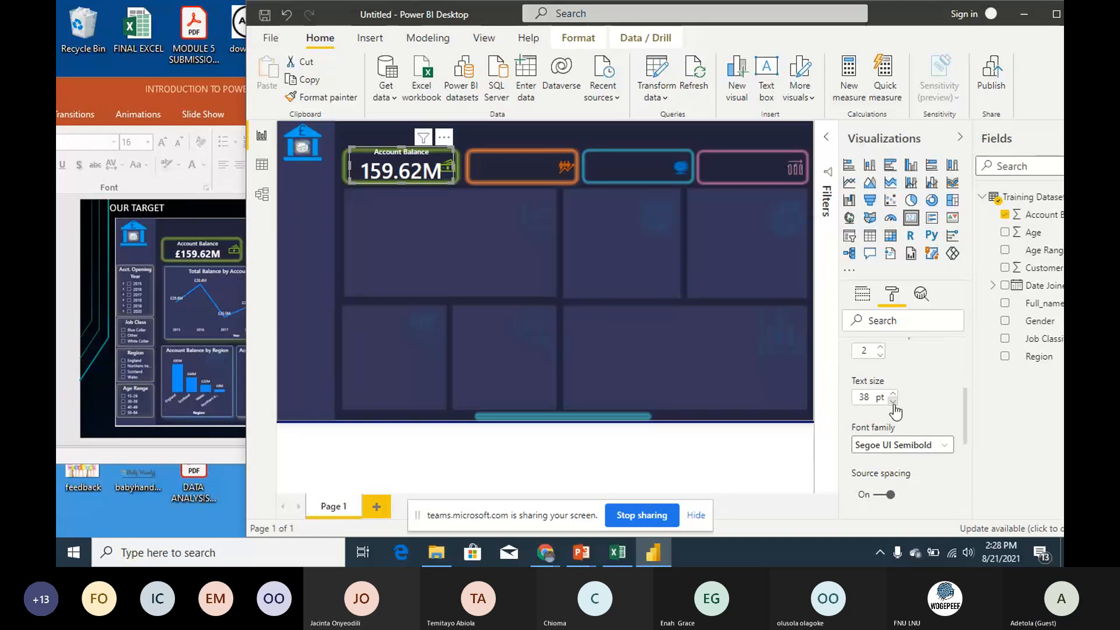
pyautogui.click(893, 402)
pyautogui.click(893, 402)
pyautogui.click(894, 402)
pyautogui.click(893, 402)
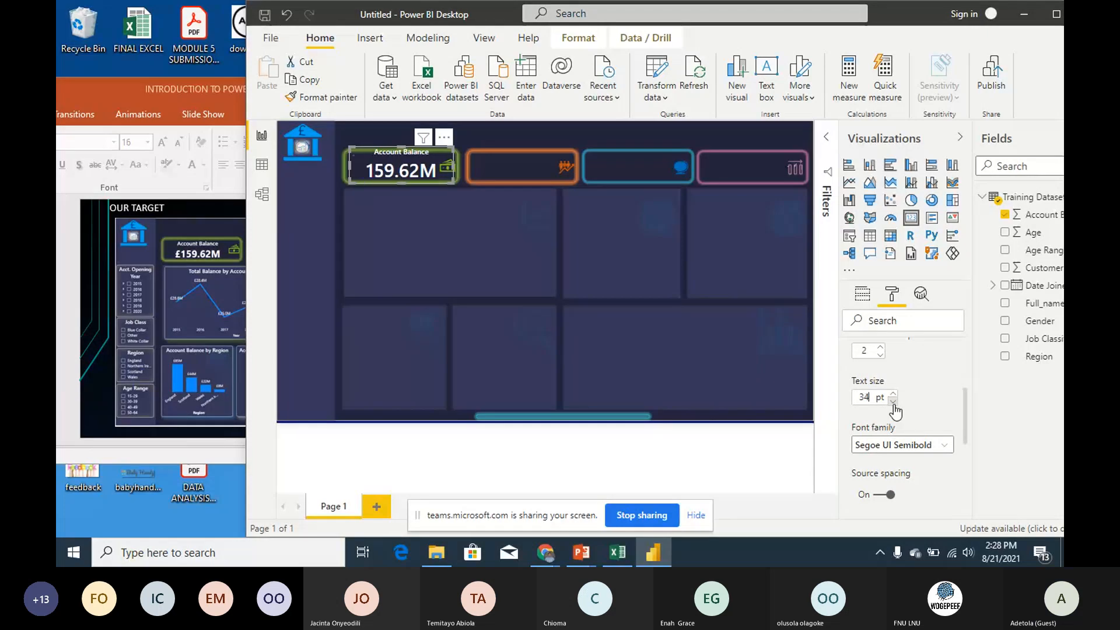
pyautogui.click(893, 402)
pyautogui.click(893, 402)
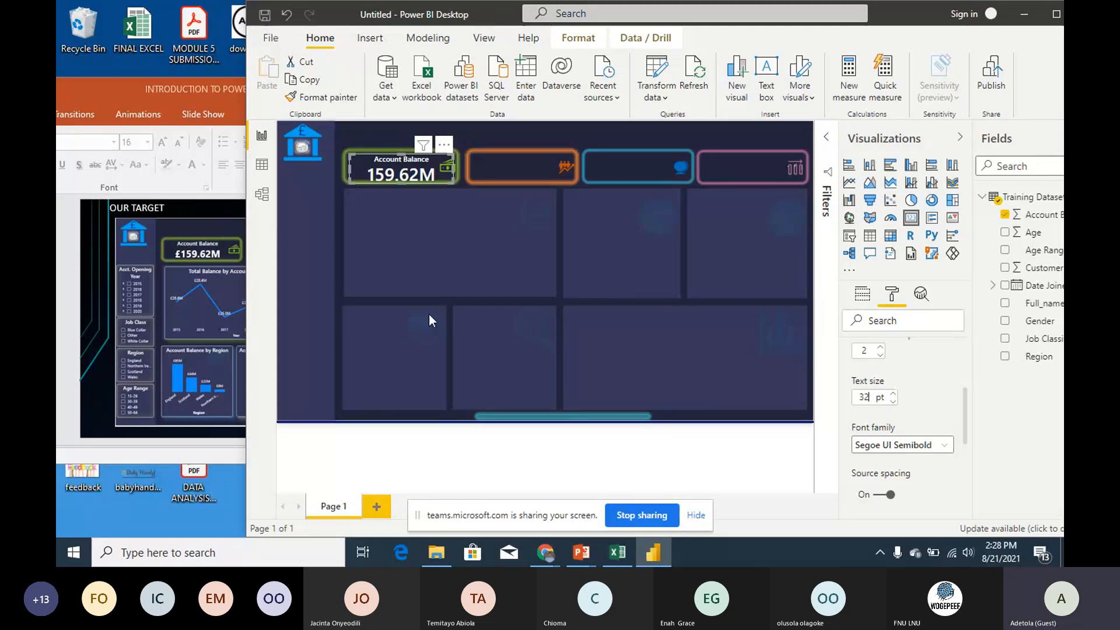
pyautogui.moveTo(352, 168); pyautogui.dragTo(353, 158)
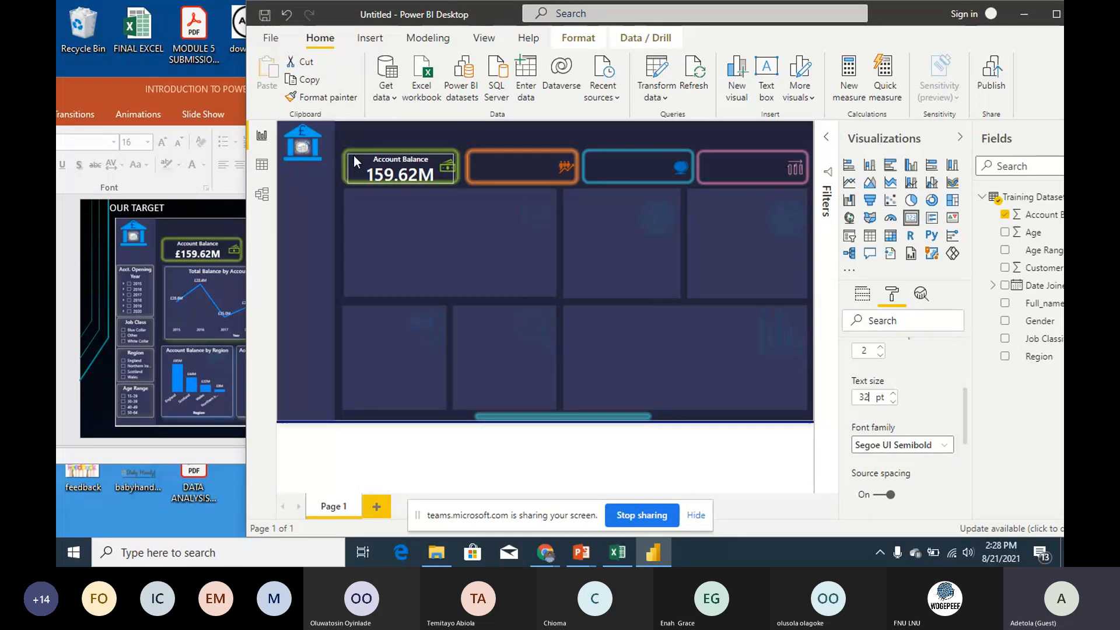
pyautogui.moveTo(361, 159); pyautogui.dragTo(359, 155)
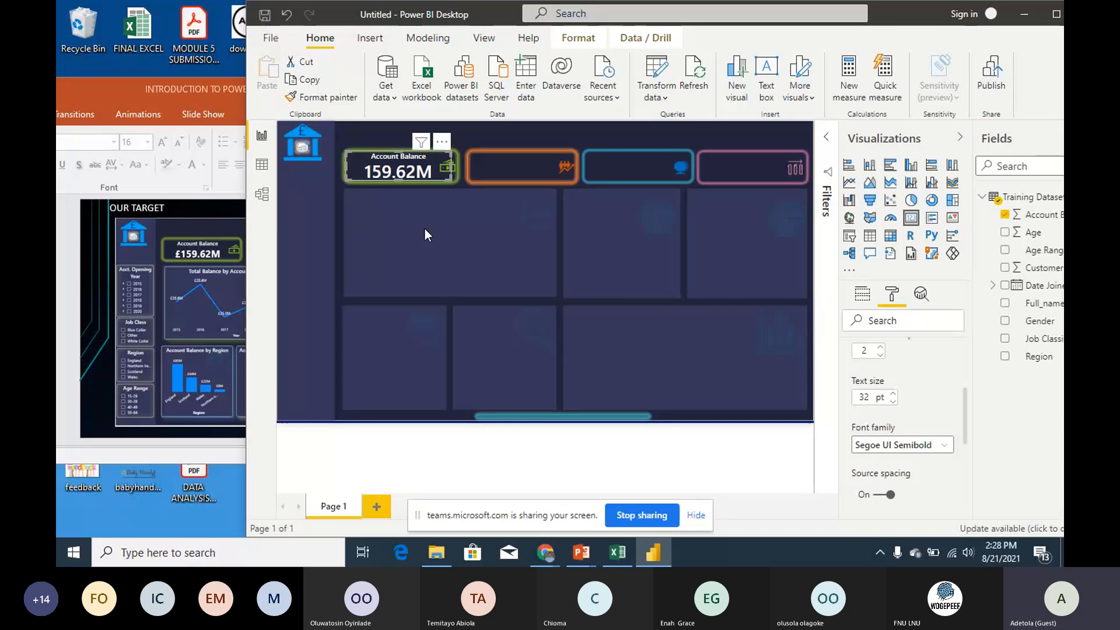
# Step: Duplicate the Account Balance card three times and place the copies in the orange, blue and pink boxes
pyautogui.hotkey('ctrl', 'c')
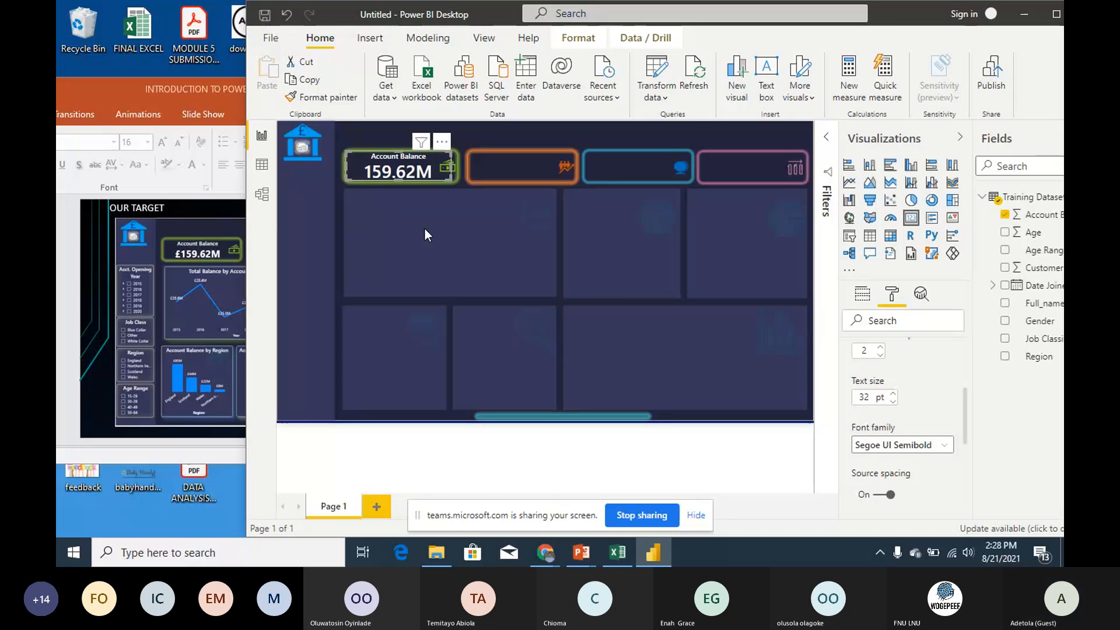
pyautogui.hotkey('ctrl', 'v')
pyautogui.moveTo(406, 167); pyautogui.dragTo(516, 167)
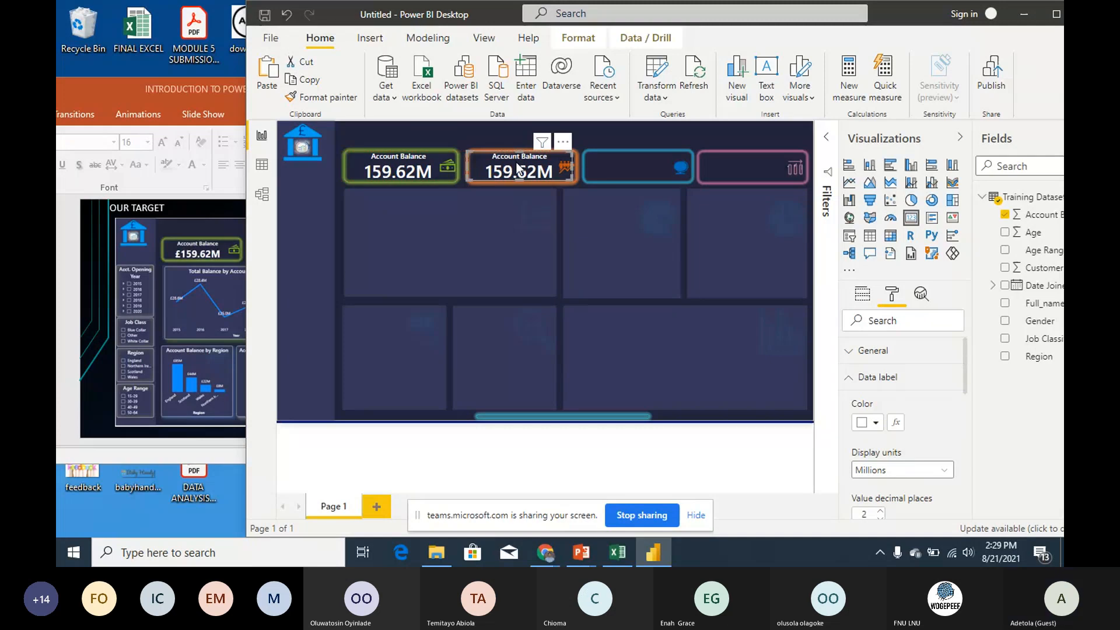
pyautogui.hotkey('ctrl', 'v')
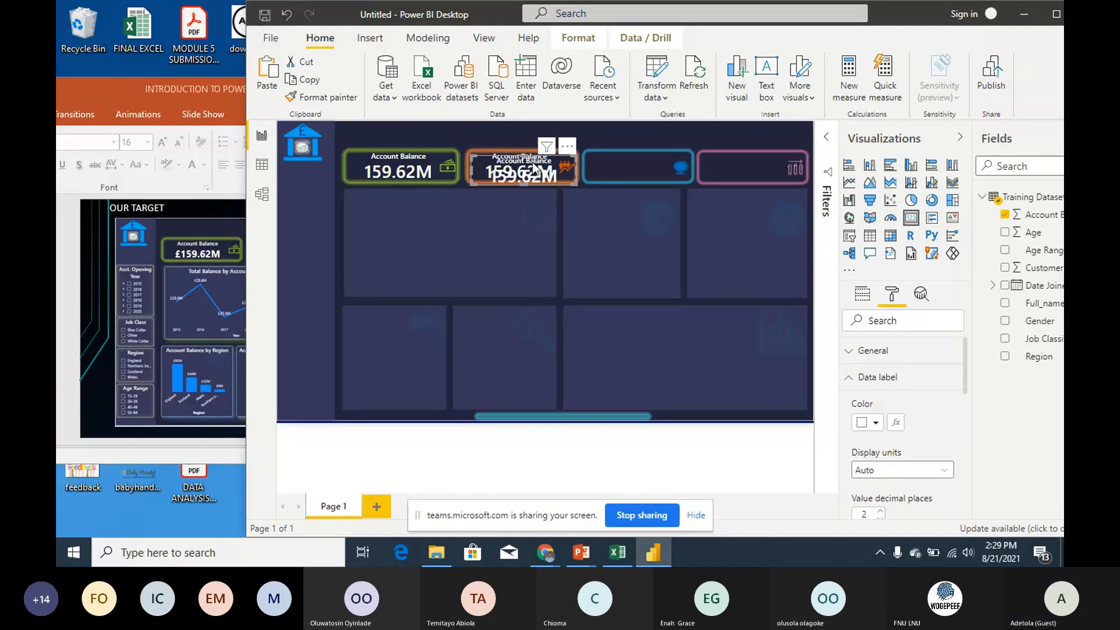
pyautogui.moveTo(534, 168); pyautogui.dragTo(646, 158)
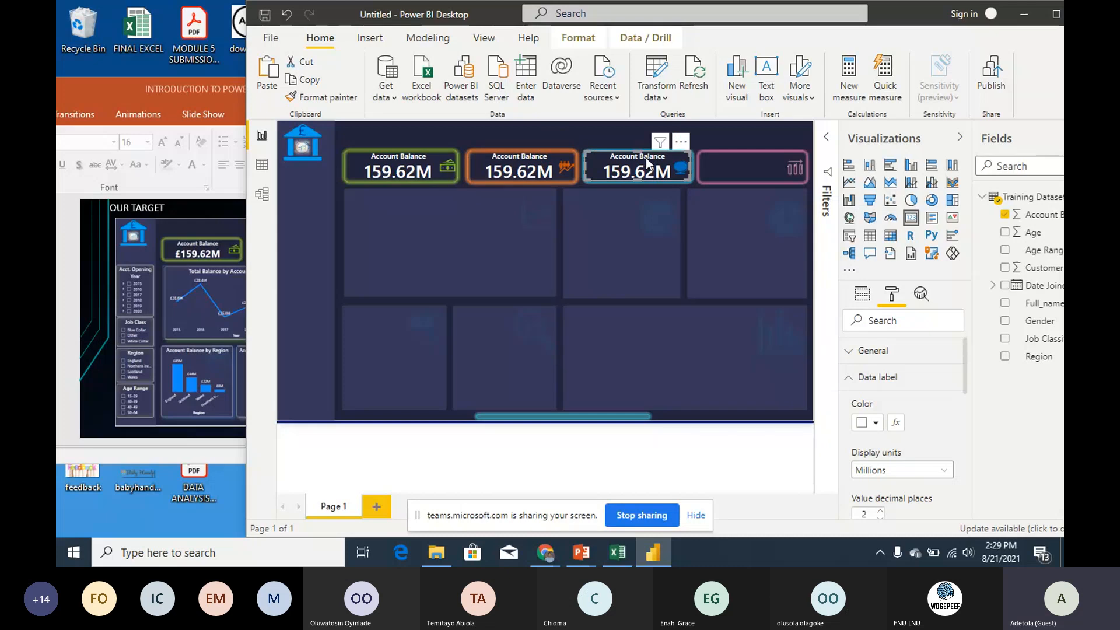
pyautogui.hotkey('ctrl', 'v')
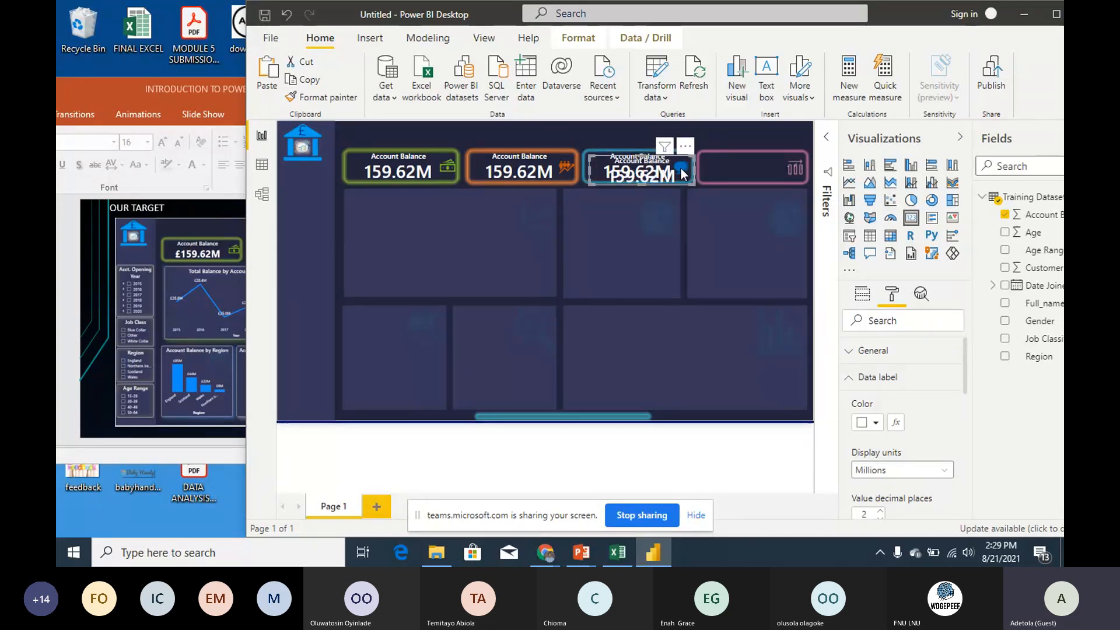
pyautogui.moveTo(681, 168); pyautogui.dragTo(746, 170)
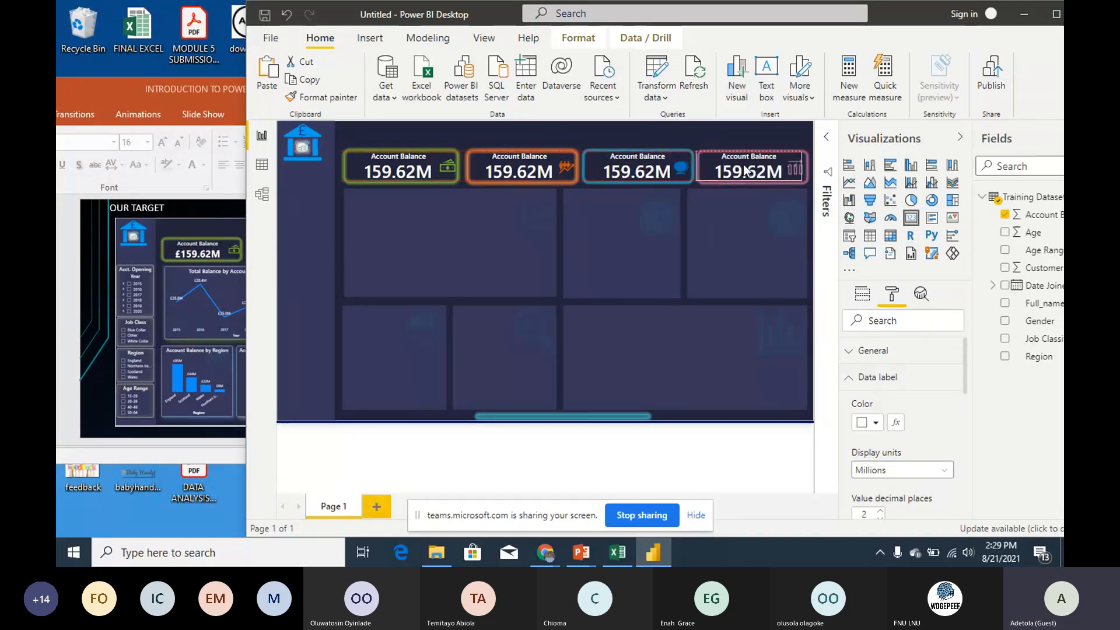
pyautogui.click(623, 172)
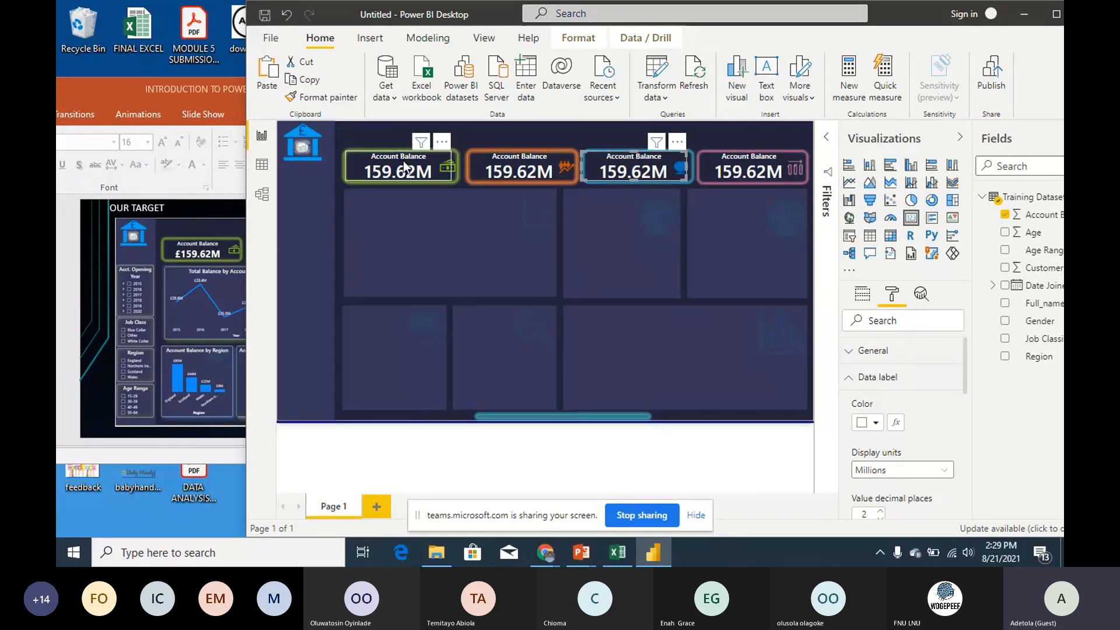
pyautogui.click(404, 163)
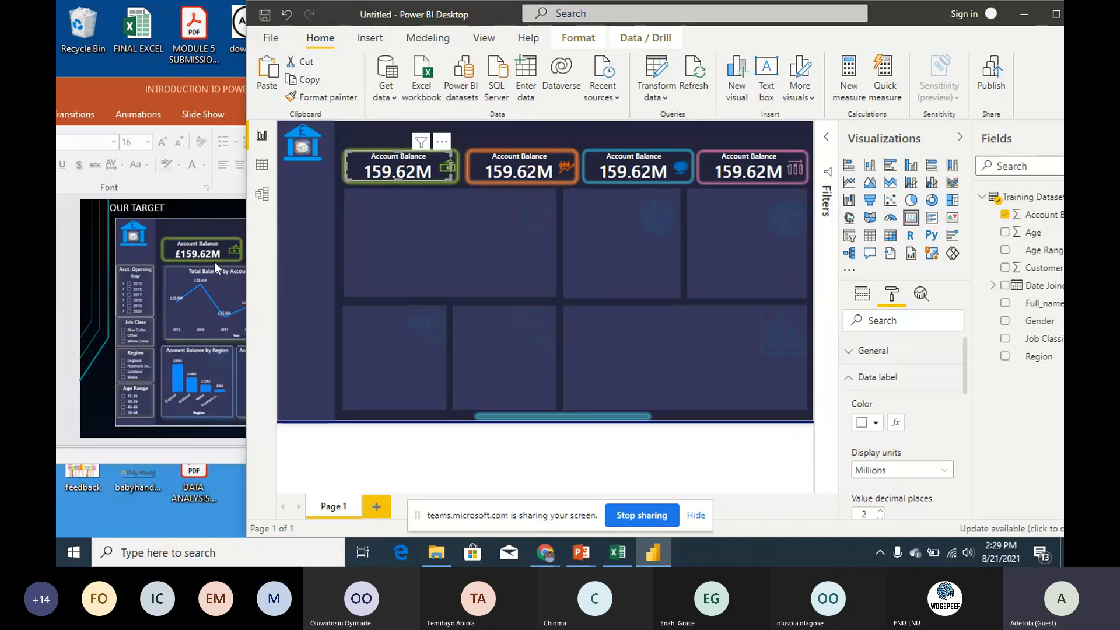
# Step: Format the Account Balance column as currency with the £ English (United Kingdom) symbol
pyautogui.click(534, 235)
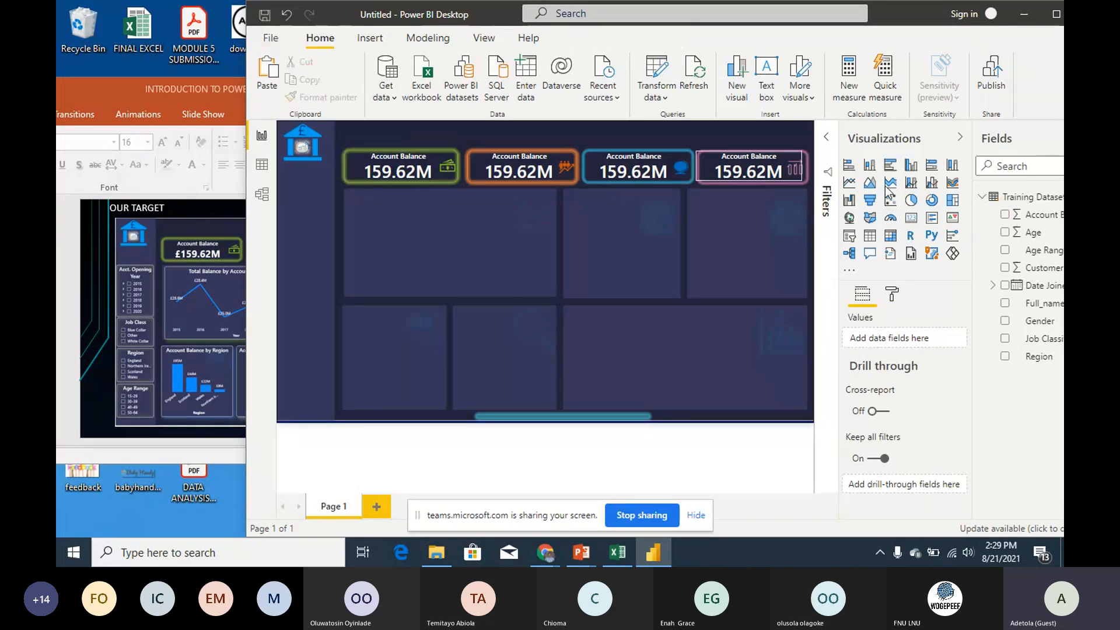
pyautogui.moveTo(911, 5); pyautogui.dragTo(842, 4)
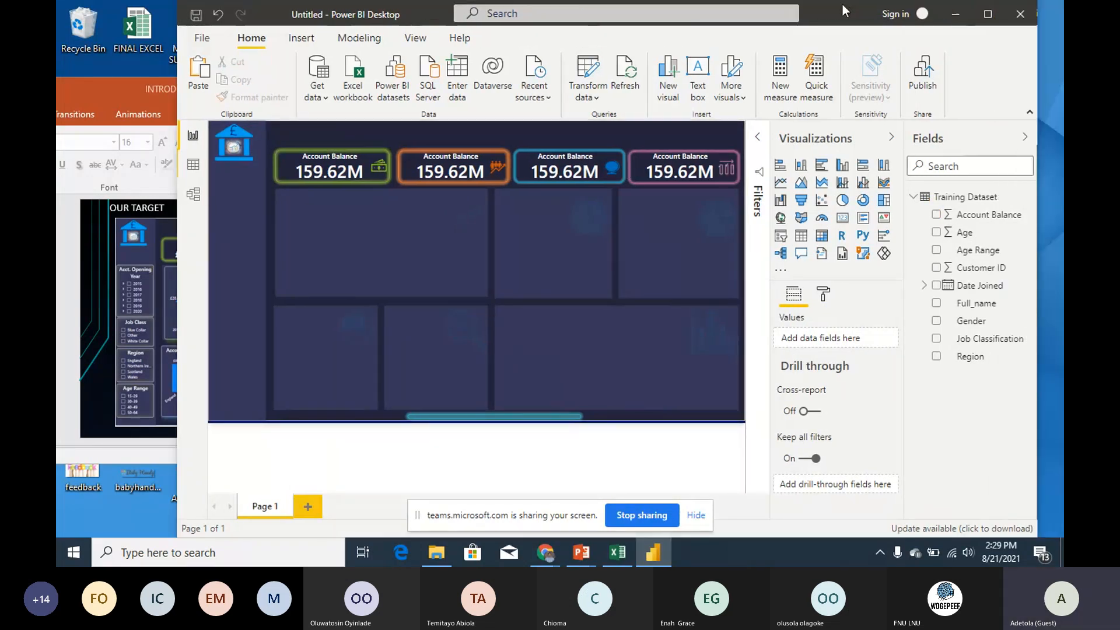
pyautogui.click(1006, 222)
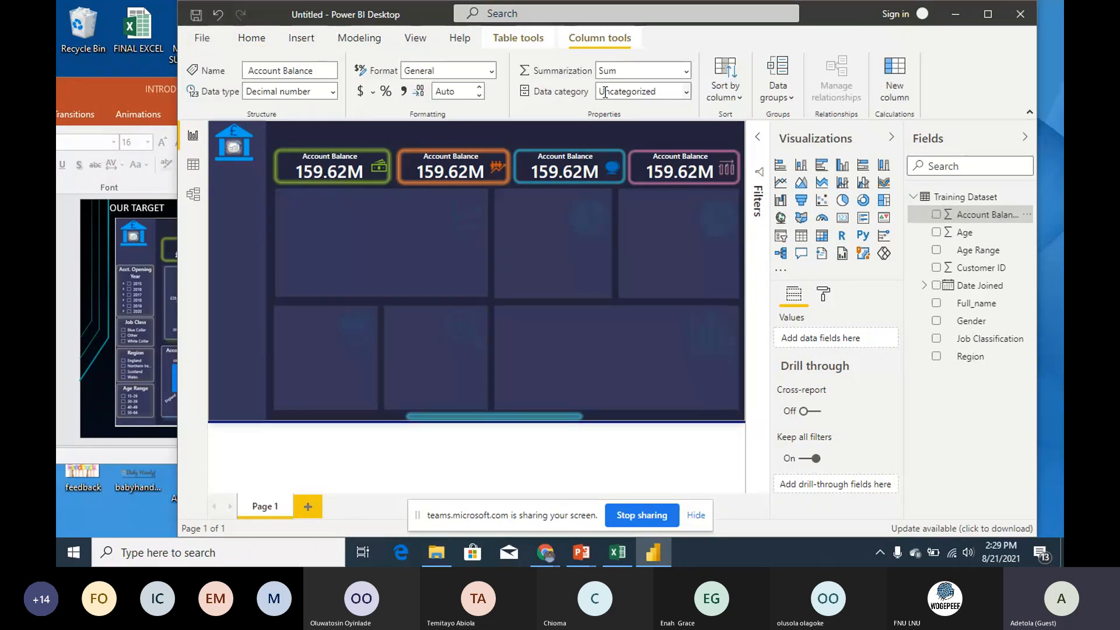
pyautogui.click(371, 93)
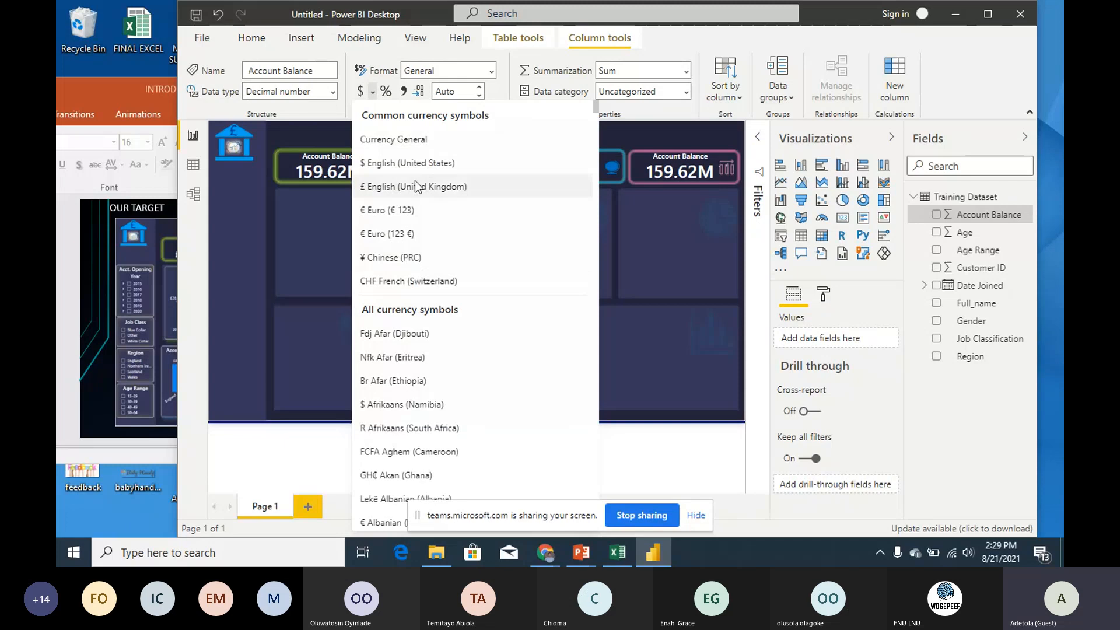
pyautogui.click(415, 182)
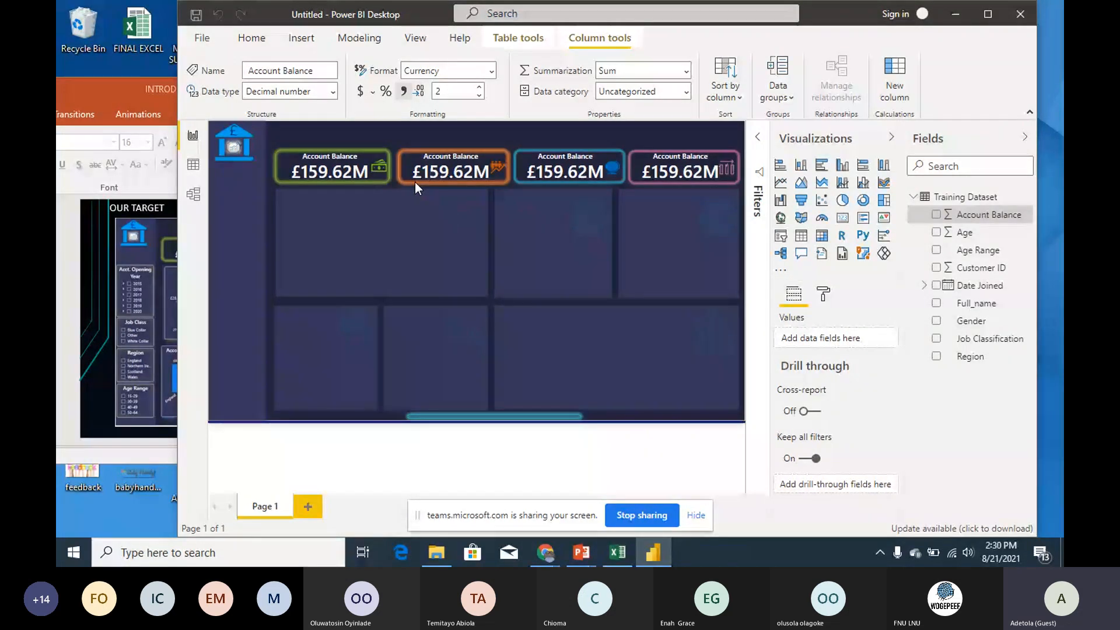
pyautogui.click(415, 182)
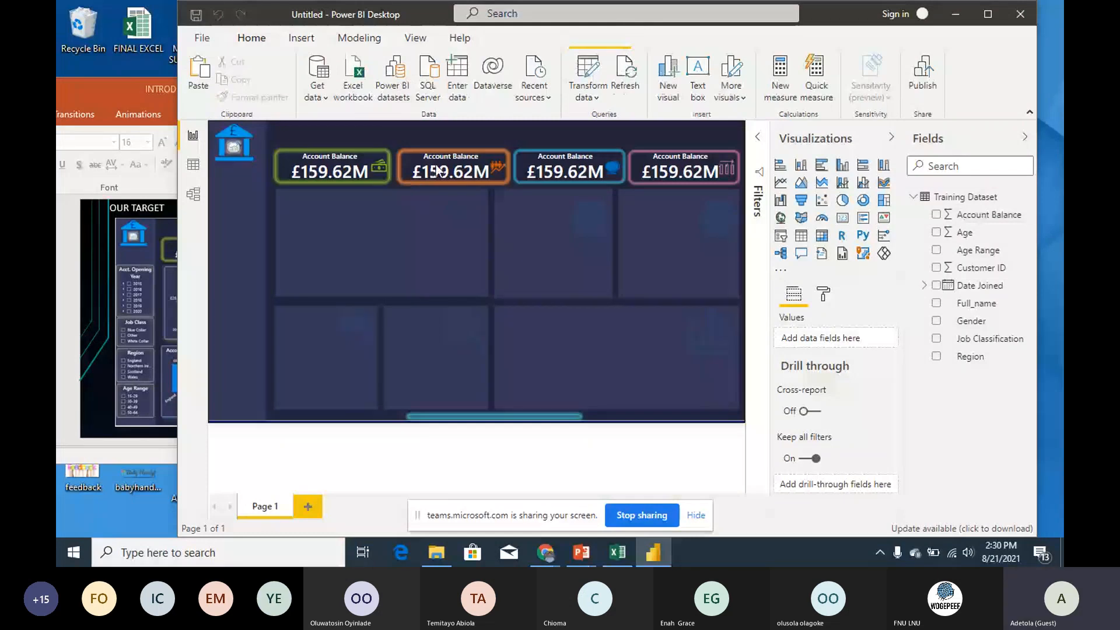
# Step: Replace the field of the card in the orange box with Customer ID, summarized as Count
pyautogui.moveTo(438, 170)
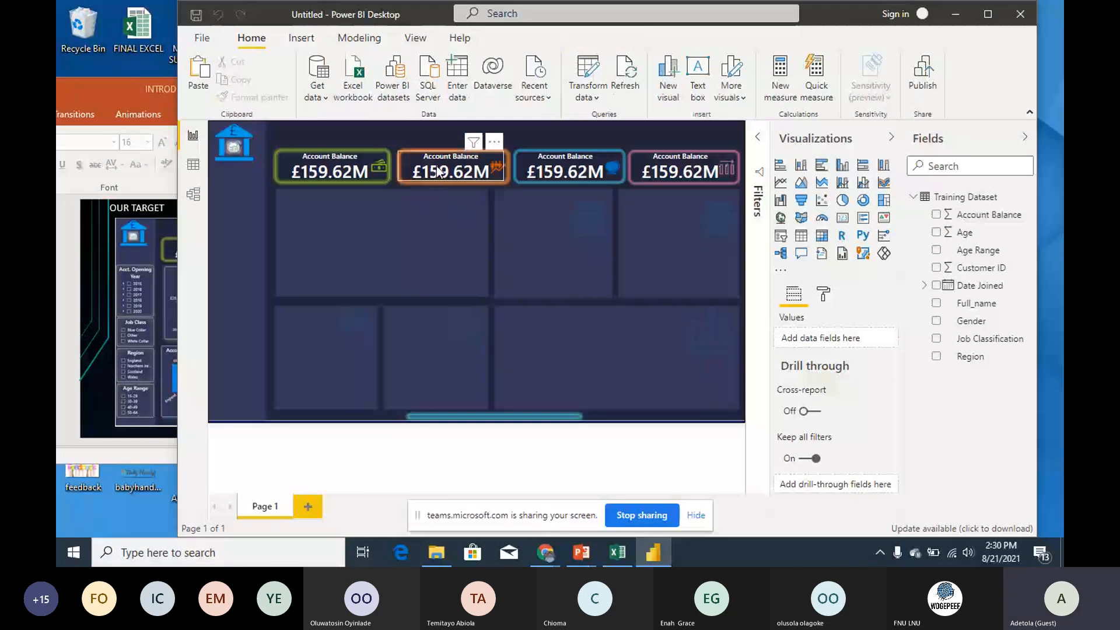
pyautogui.click(438, 171)
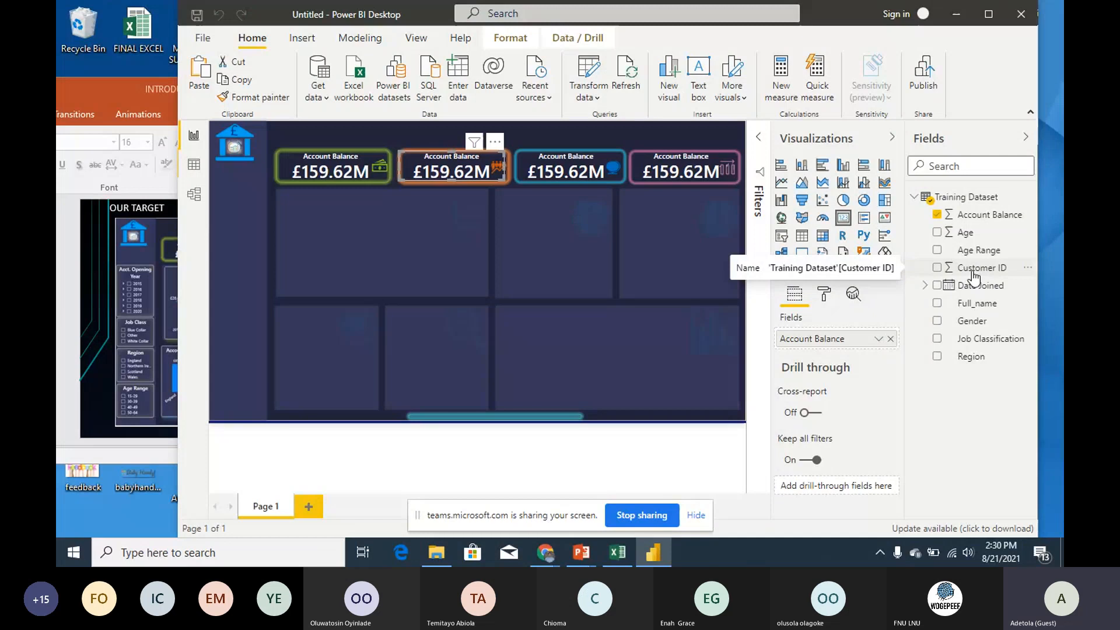
pyautogui.moveTo(973, 276); pyautogui.dragTo(845, 348)
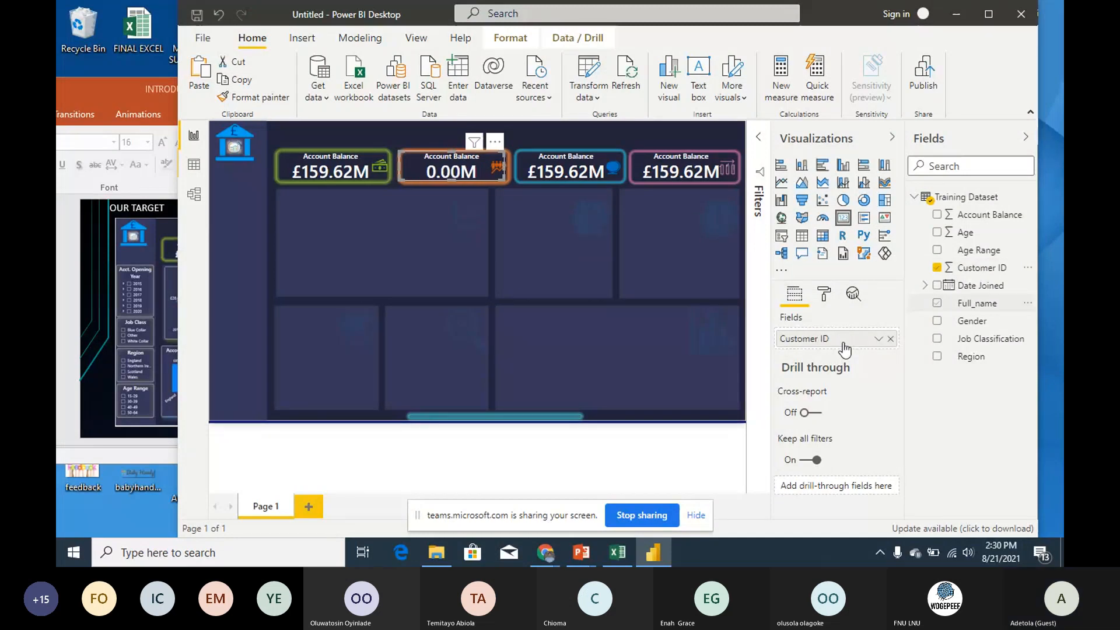
pyautogui.click(878, 338)
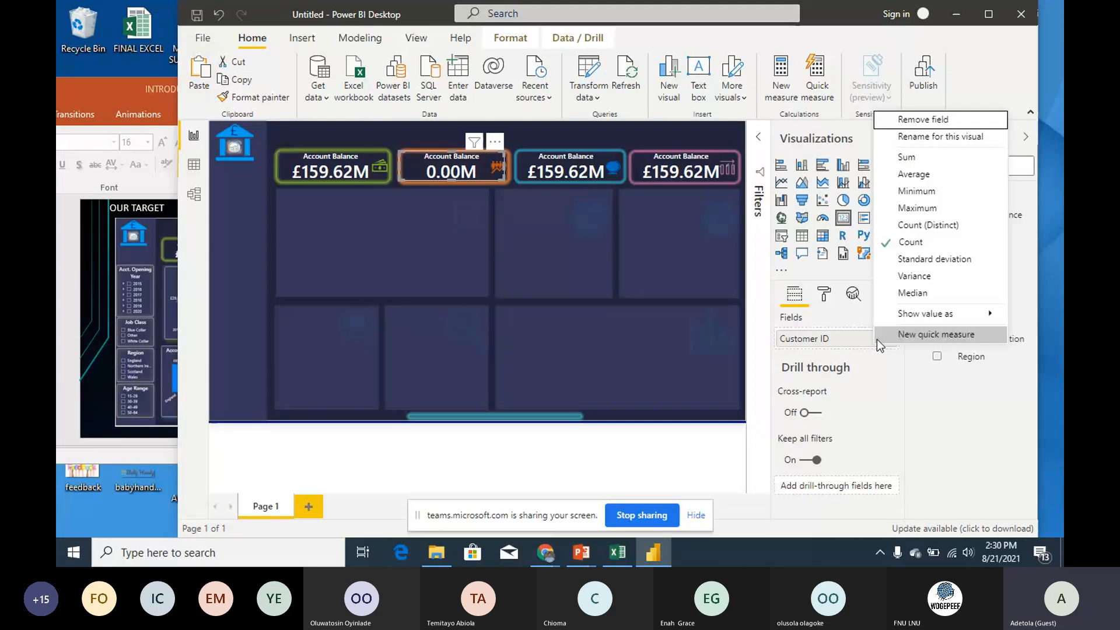
pyautogui.click(920, 243)
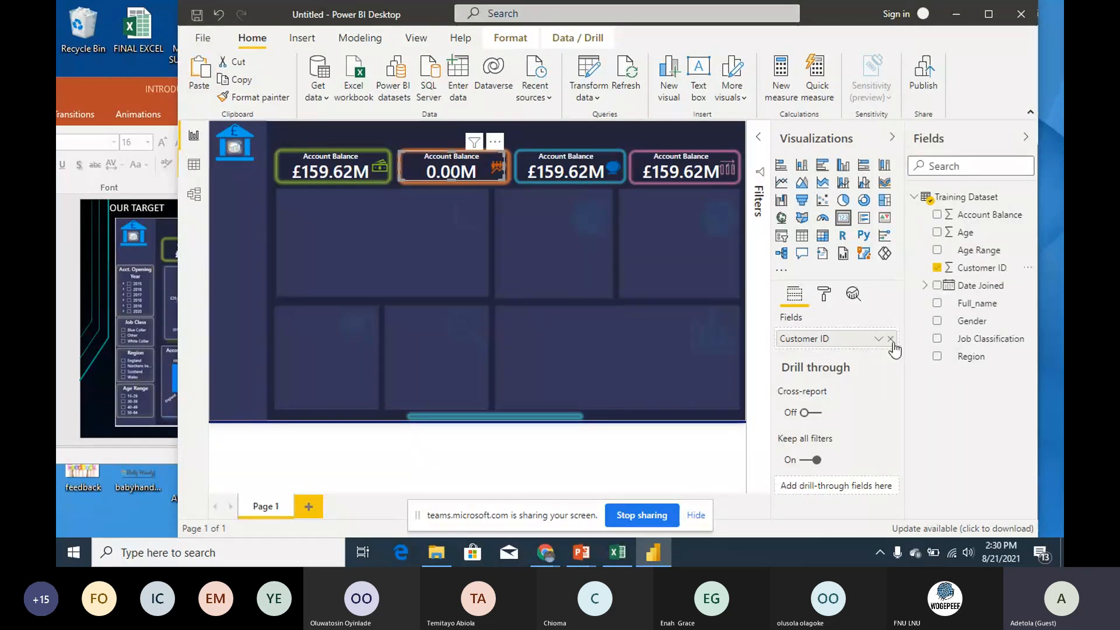
# Step: Set the data label display units of the card in the orange box to Auto
pyautogui.click(824, 294)
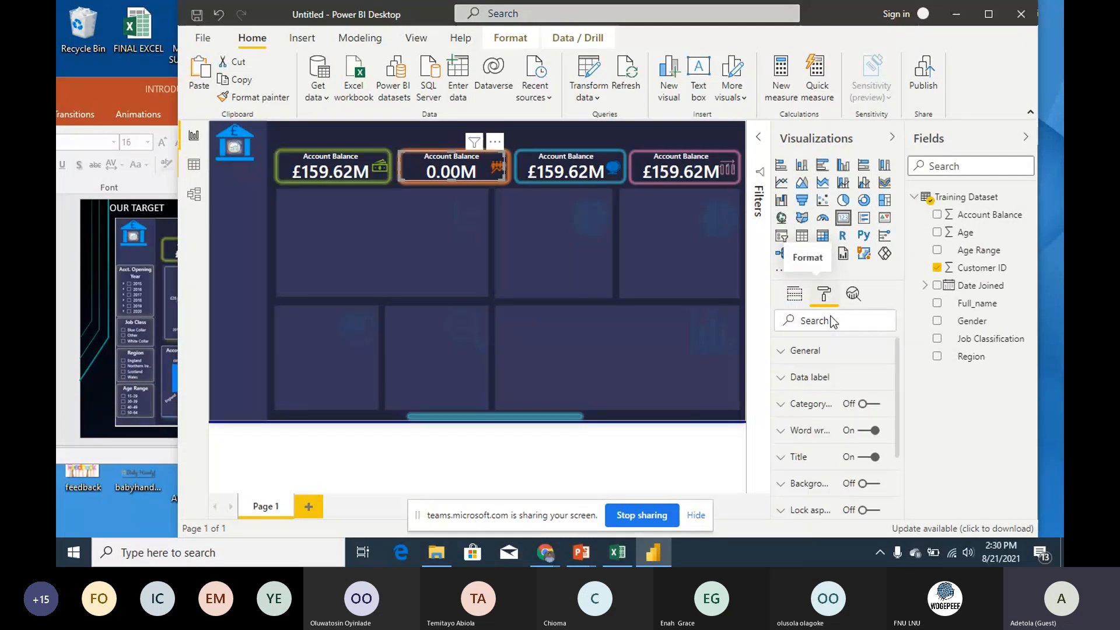
pyautogui.moveTo(898, 347); pyautogui.dragTo(899, 394)
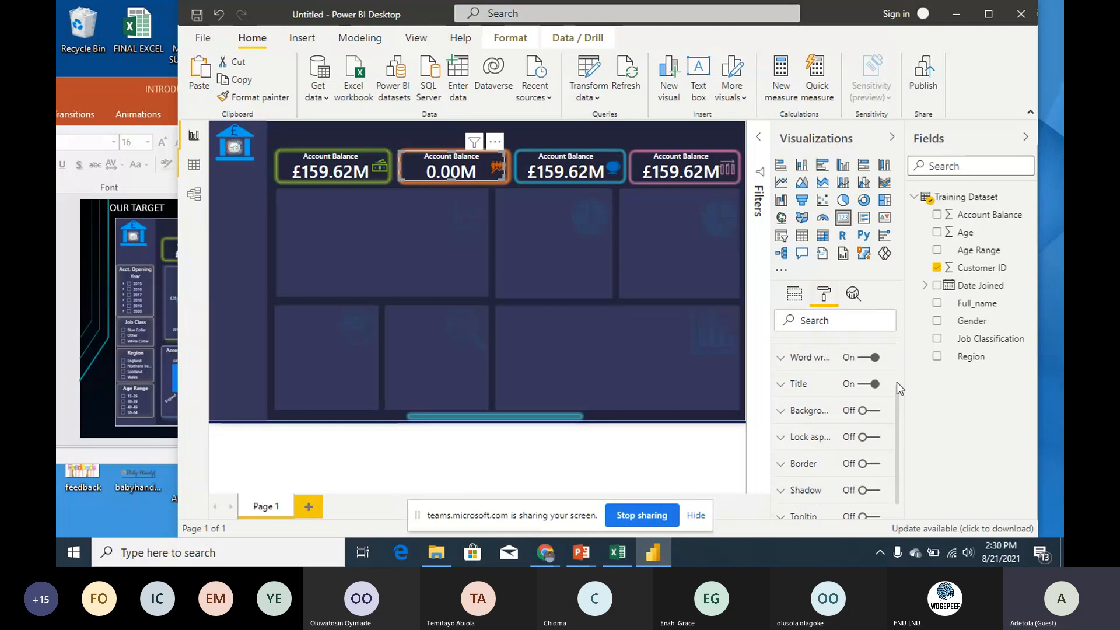
pyautogui.moveTo(897, 383); pyautogui.dragTo(897, 363)
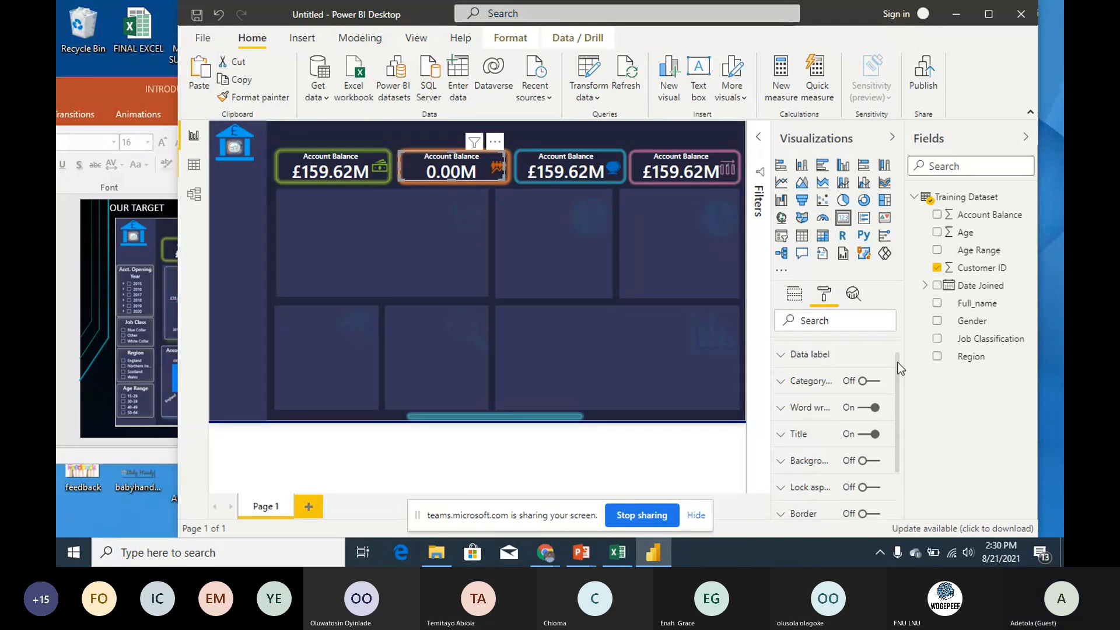
pyautogui.click(812, 366)
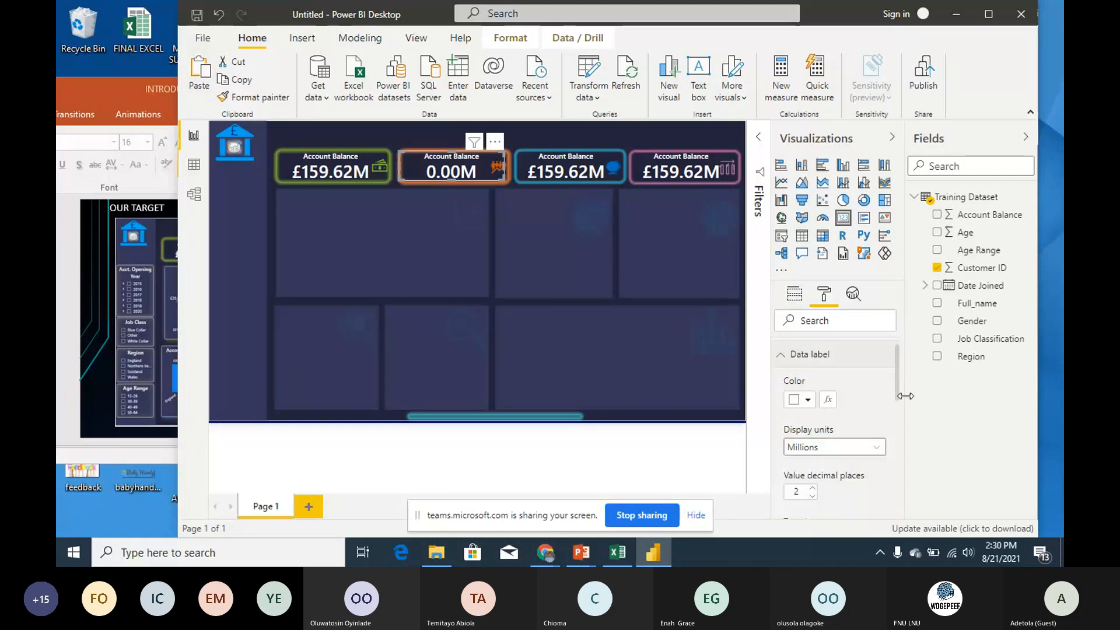
pyautogui.moveTo(899, 392); pyautogui.dragTo(898, 413)
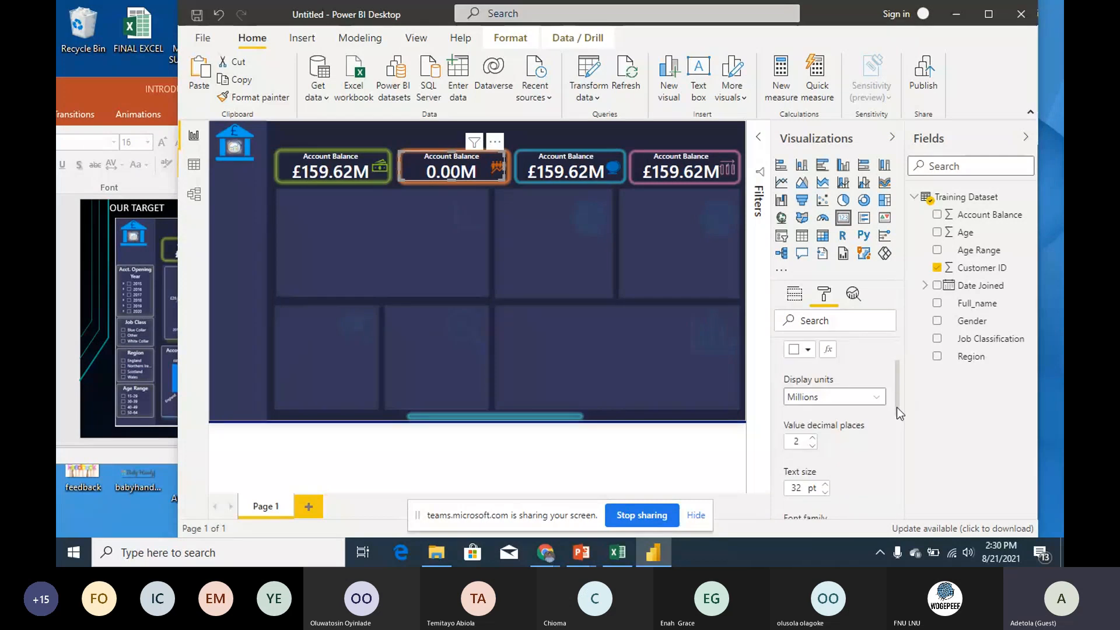
pyautogui.click(834, 396)
pyautogui.click(833, 430)
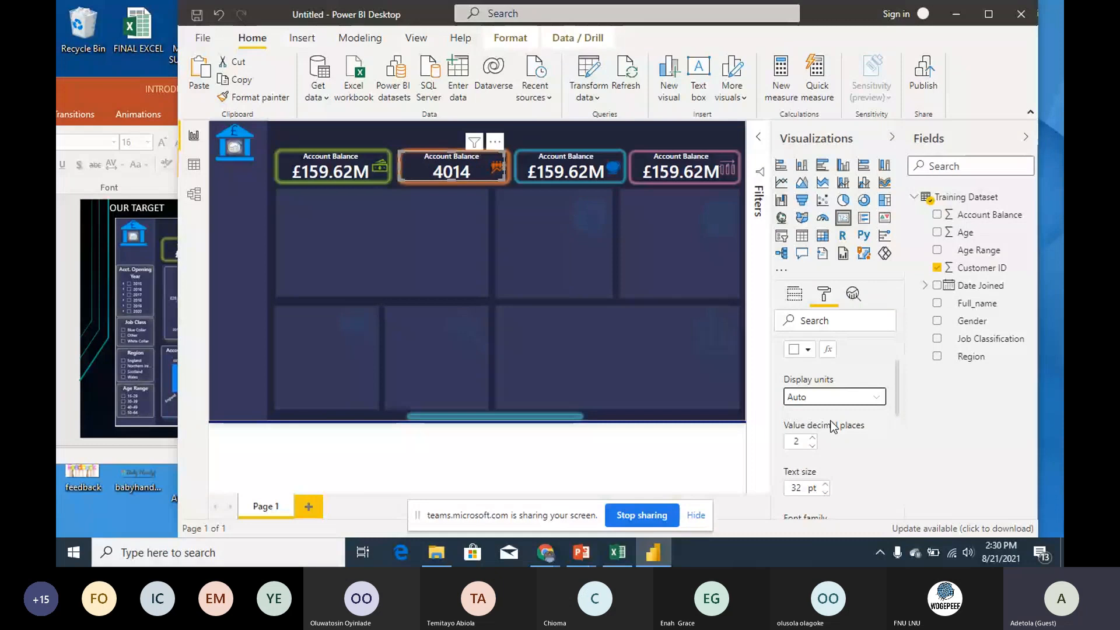
pyautogui.moveTo(899, 406); pyautogui.dragTo(897, 388)
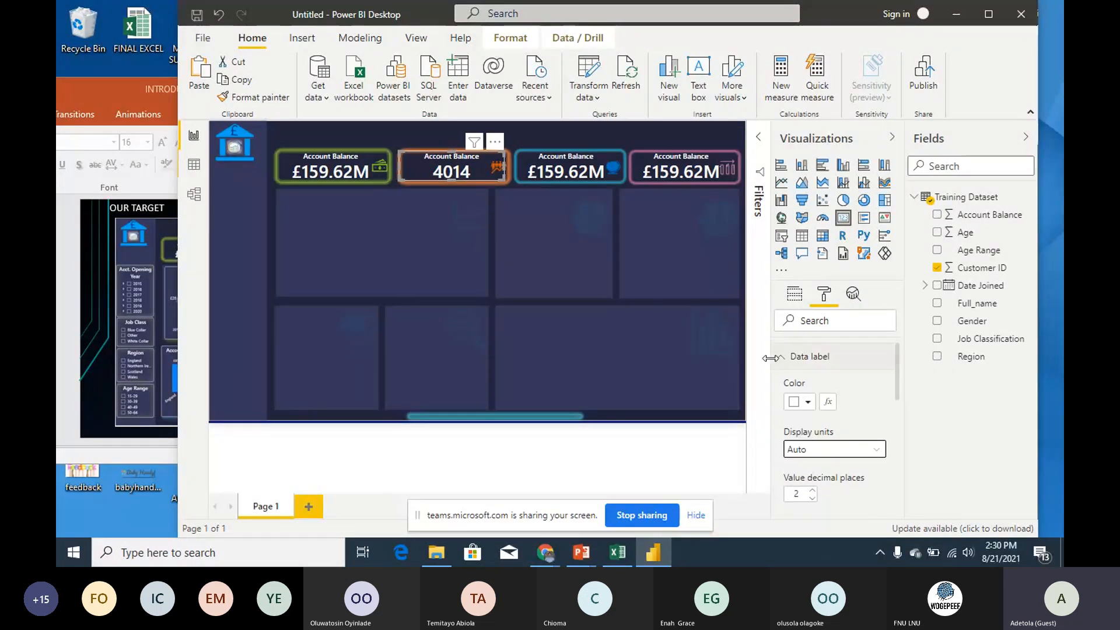
pyautogui.click(785, 357)
# Step: Change the title text of the card in the orange box to "Total Customers"
pyautogui.moveTo(898, 379); pyautogui.dragTo(899, 399)
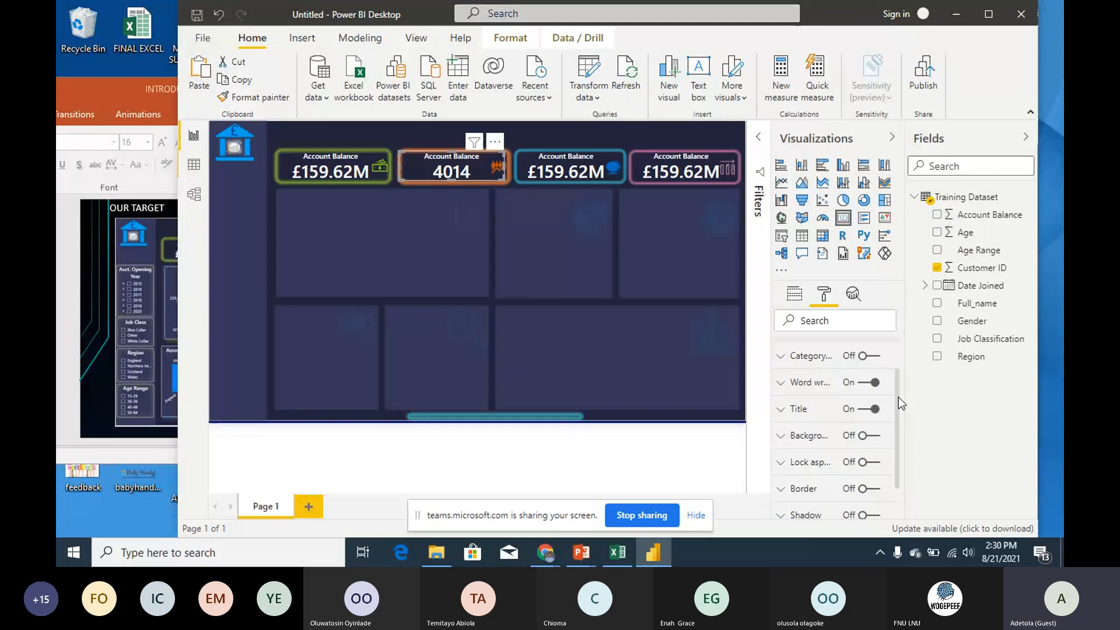
pyautogui.click(791, 410)
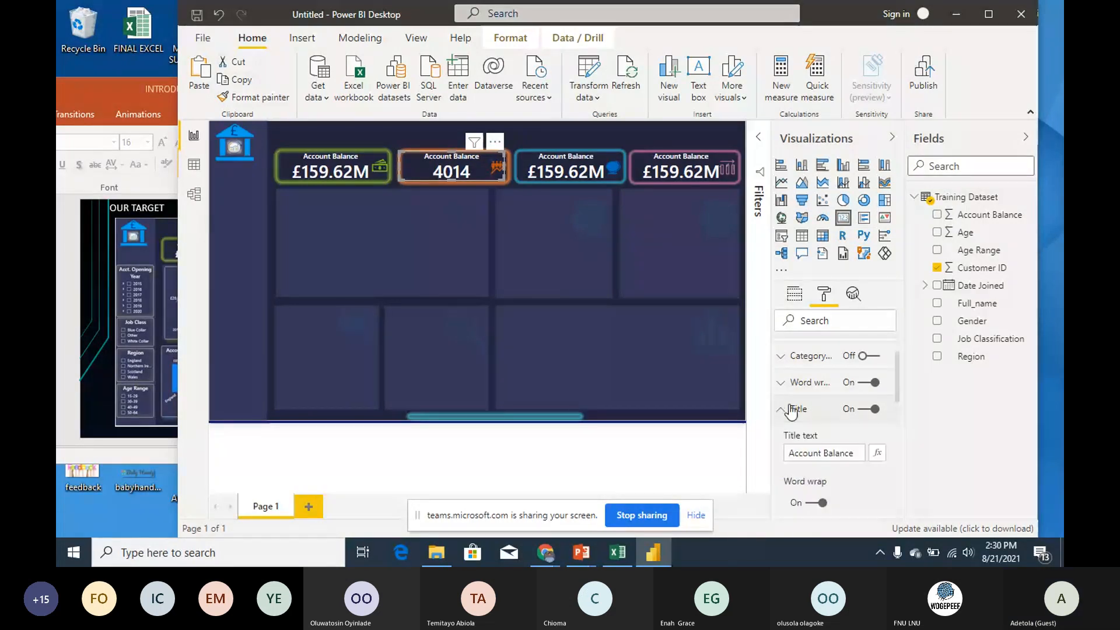
pyautogui.click(853, 450)
pyautogui.hotkey('ctrl', 'a')
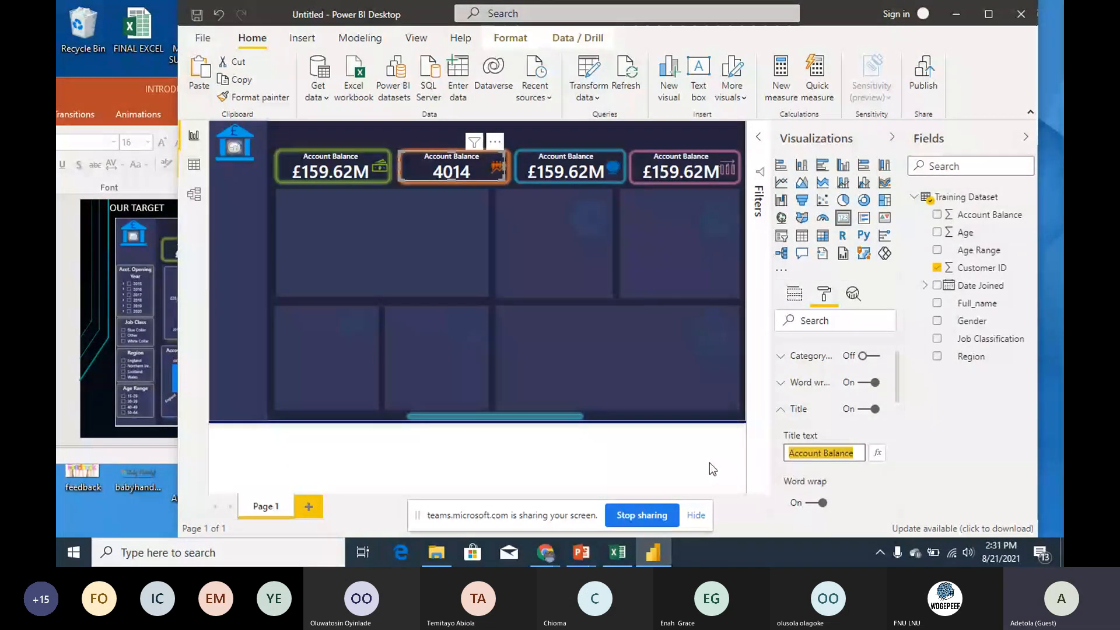
pyautogui.write('Total Cu')
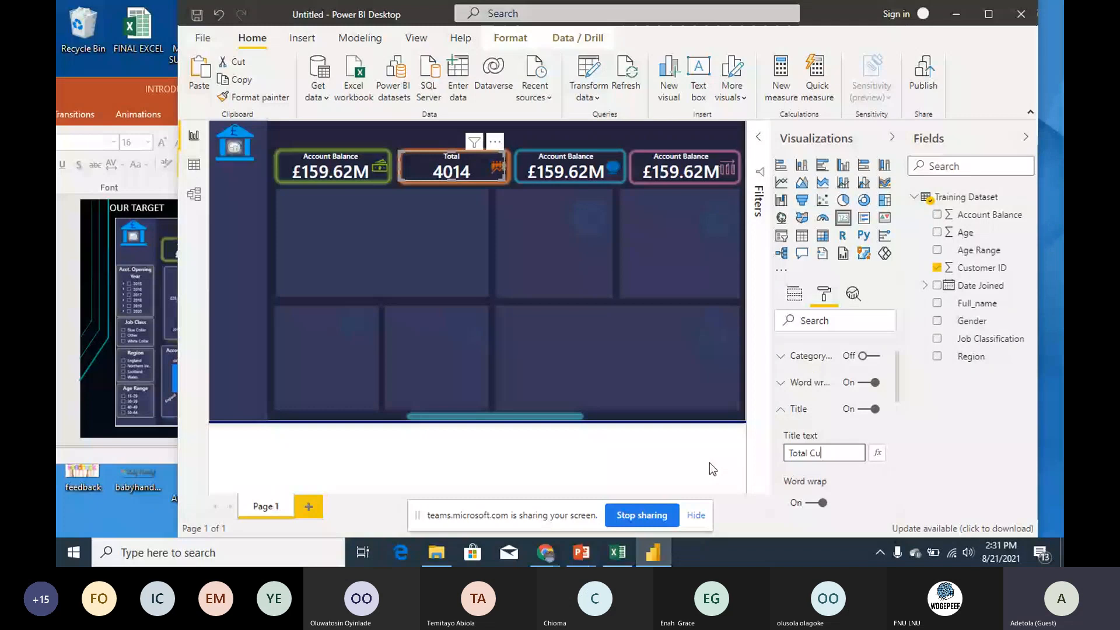
pyautogui.write('stomers')
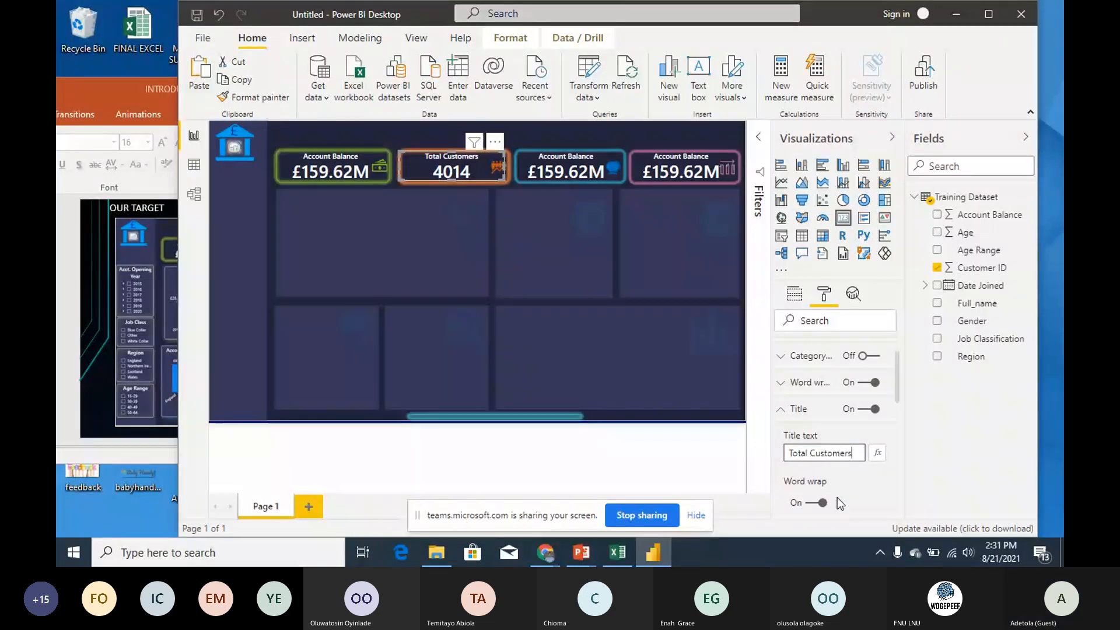
pyautogui.click(863, 479)
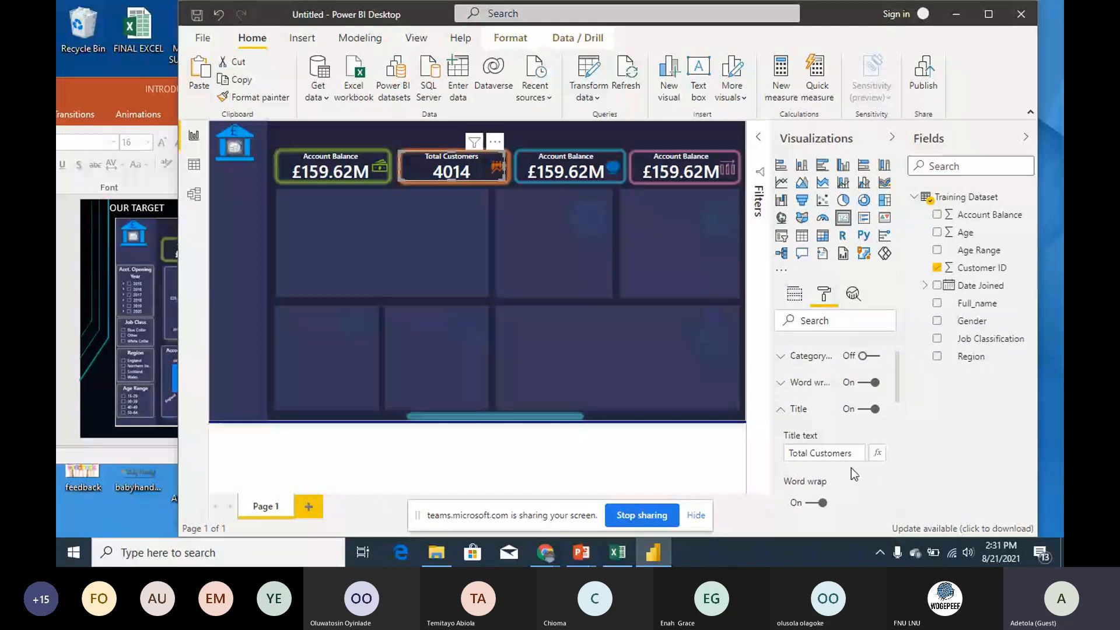
# Step: Replace the Account Balance cards in the blue and pink boxes with copies of the Total Customers card
pyautogui.click(558, 173)
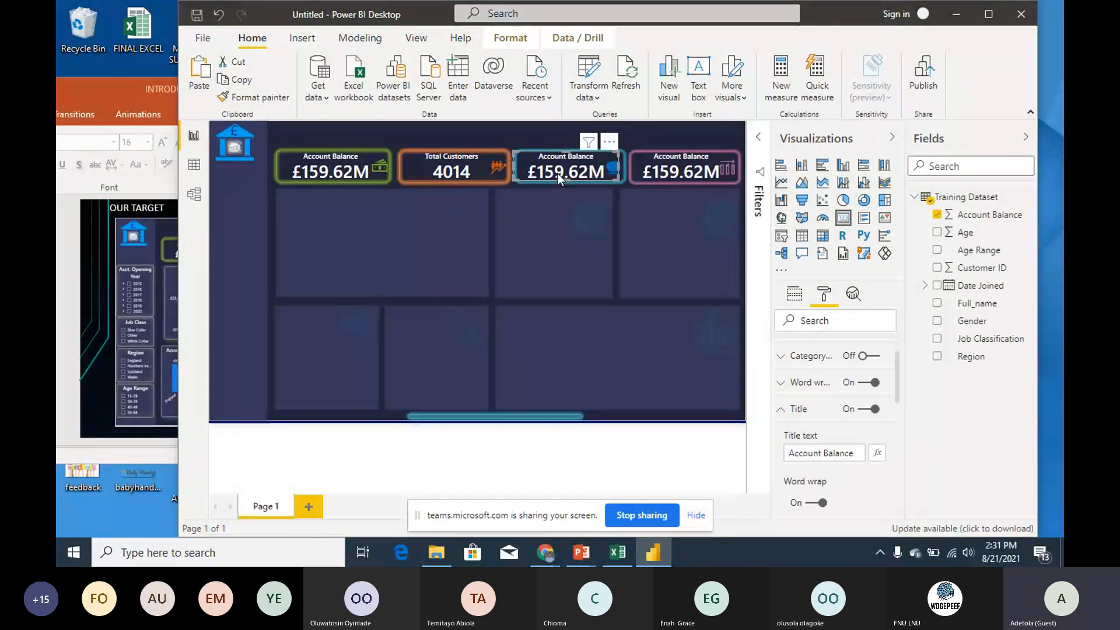
pyautogui.press('Delete')
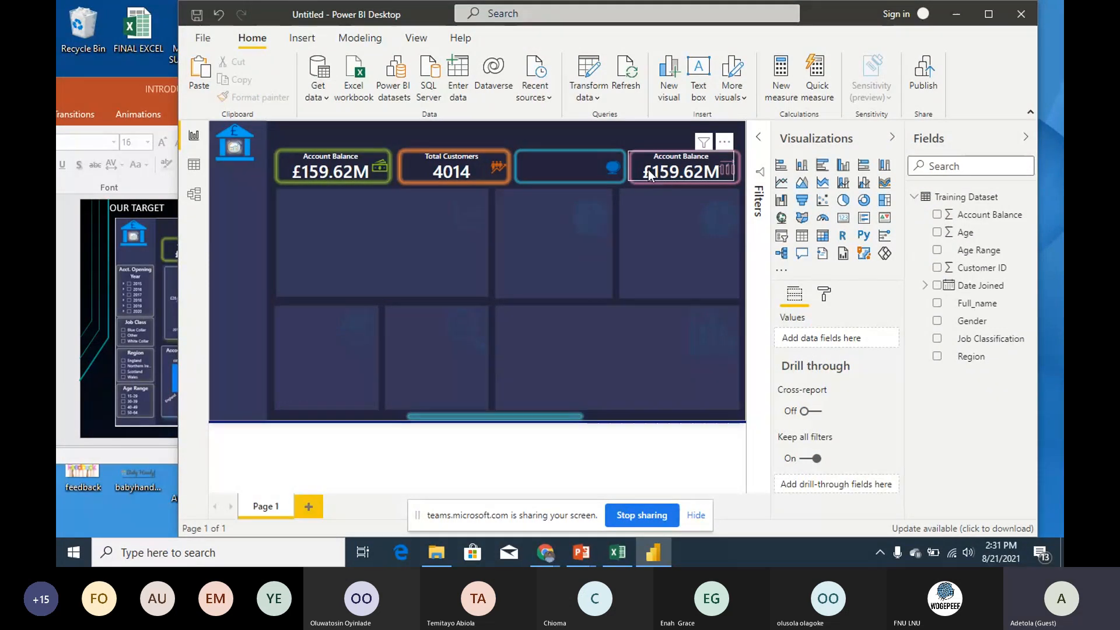
pyautogui.click(457, 170)
pyautogui.moveTo(457, 170); pyautogui.dragTo(578, 171)
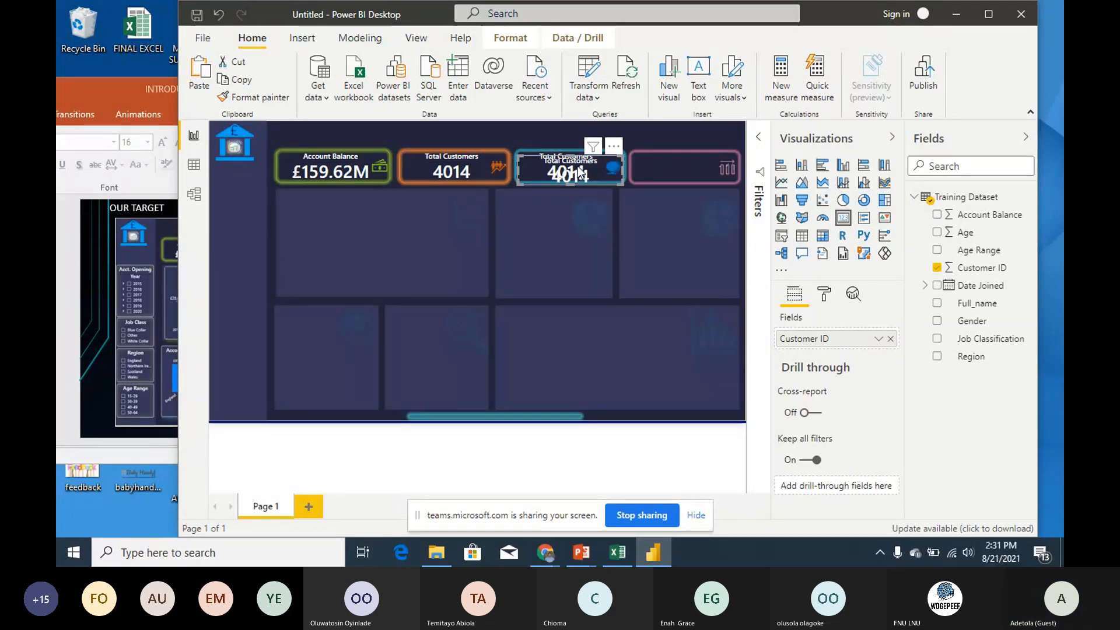
pyautogui.moveTo(576, 170); pyautogui.dragTo(688, 168)
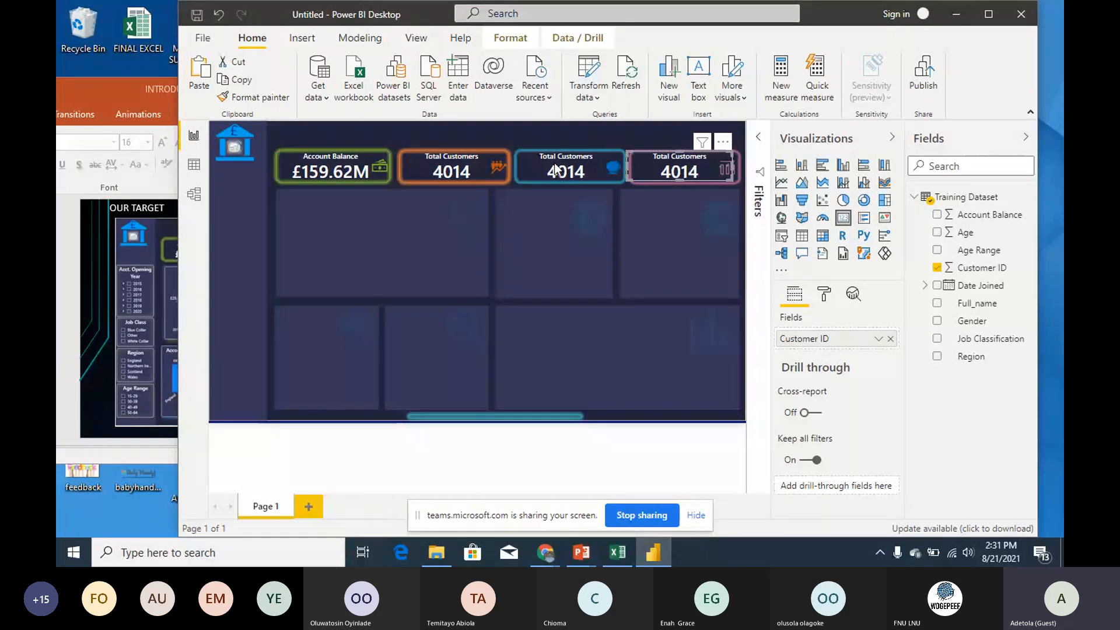
# Step: Replace the field of the card in the blue box with Region, summarized as Count
pyautogui.click(578, 171)
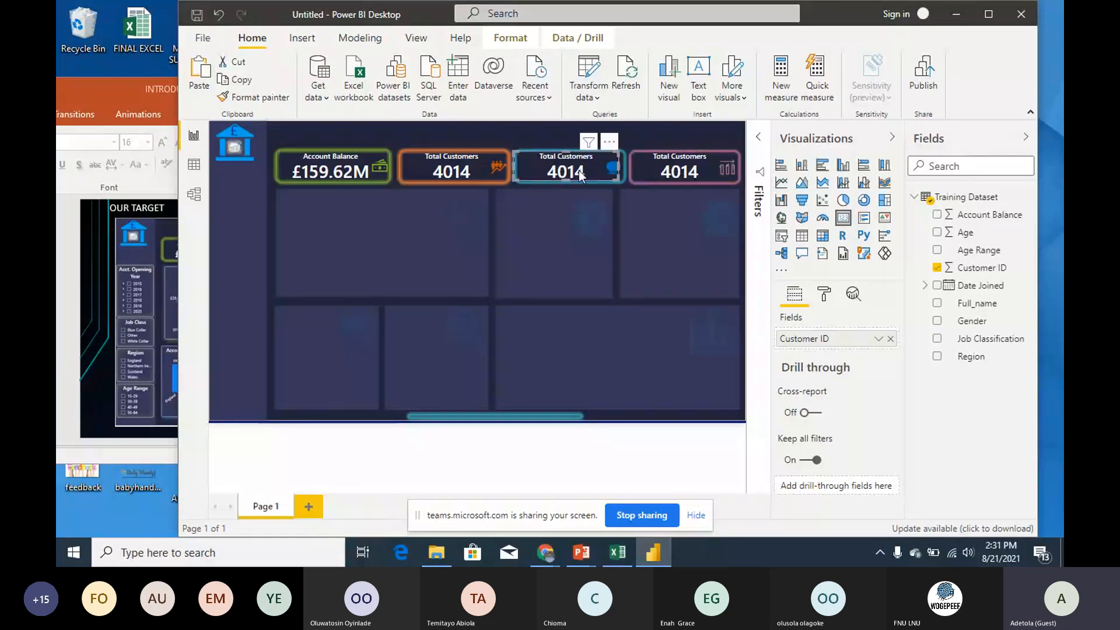
pyautogui.moveTo(349, 22); pyautogui.dragTo(290, 23)
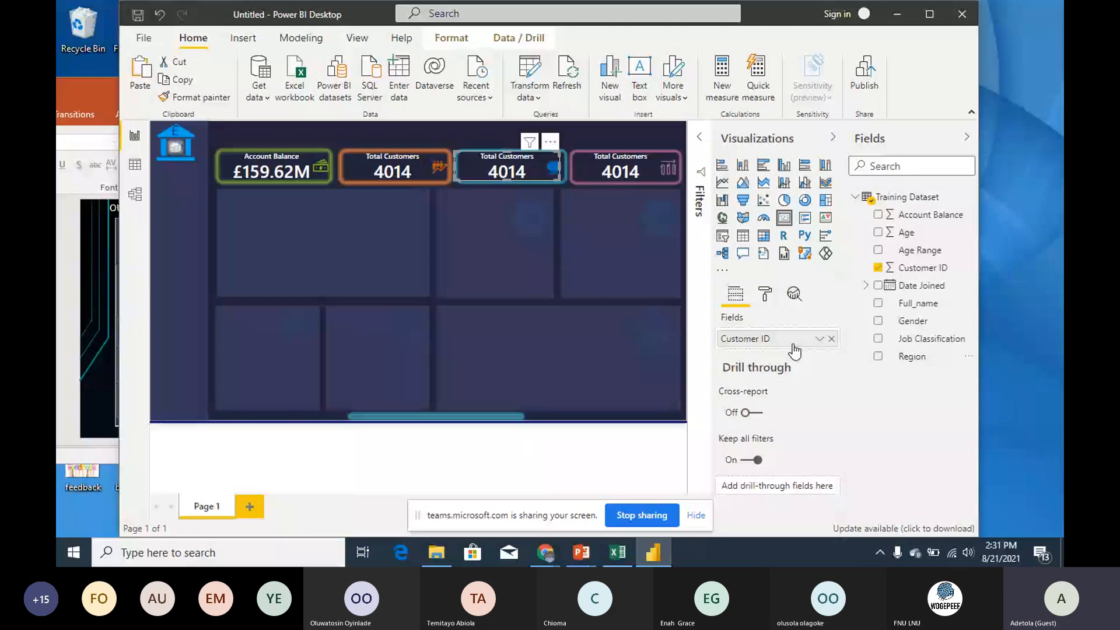
pyautogui.moveTo(912, 356); pyautogui.dragTo(763, 344)
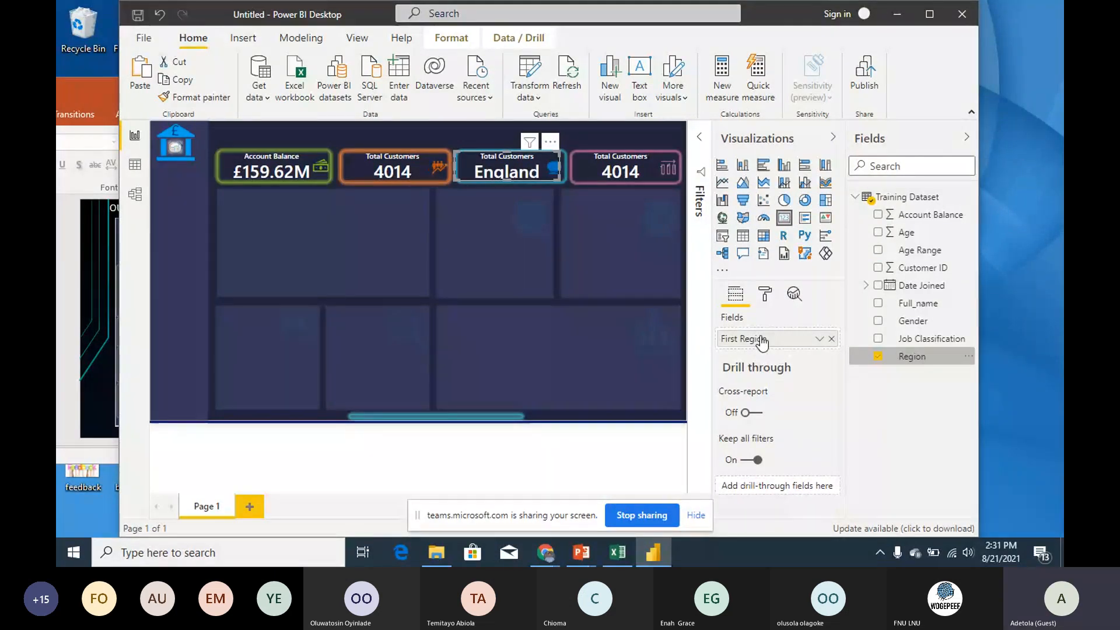
pyautogui.click(819, 339)
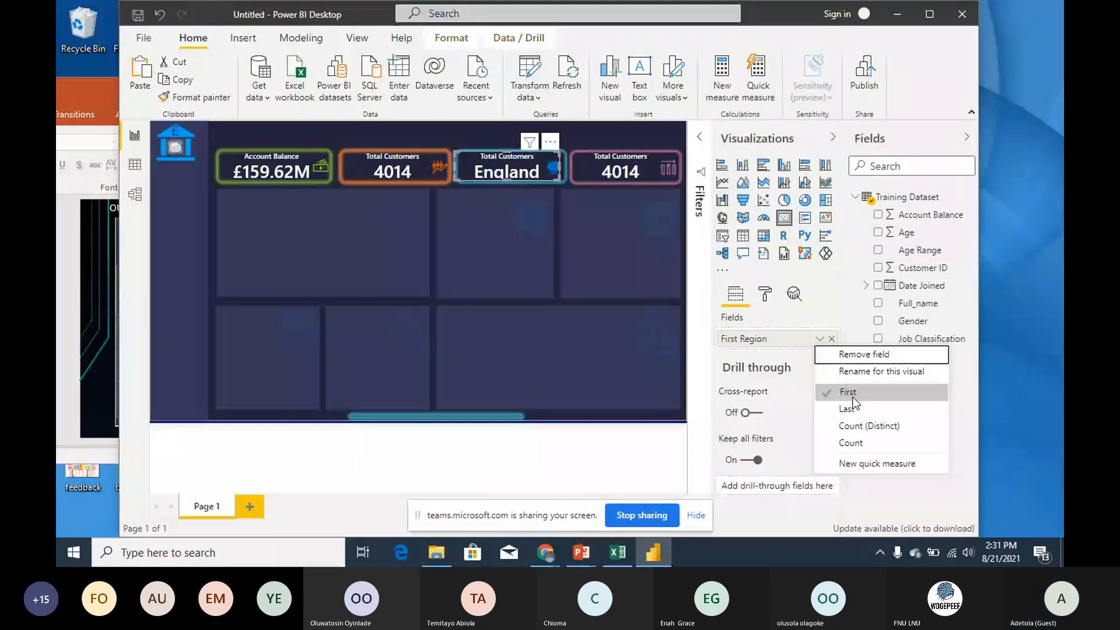
pyautogui.click(850, 444)
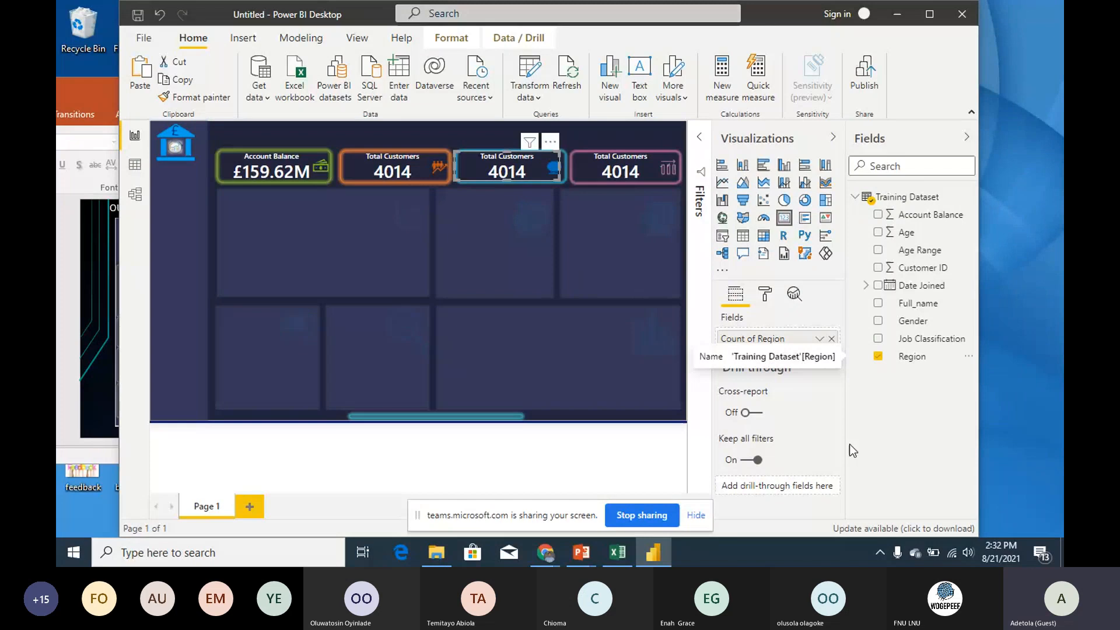
# Step: Switch to the Training Dataset workbook in Excel, enable filtering on the header row and list the Region column's distinct values
pyautogui.click(617, 555)
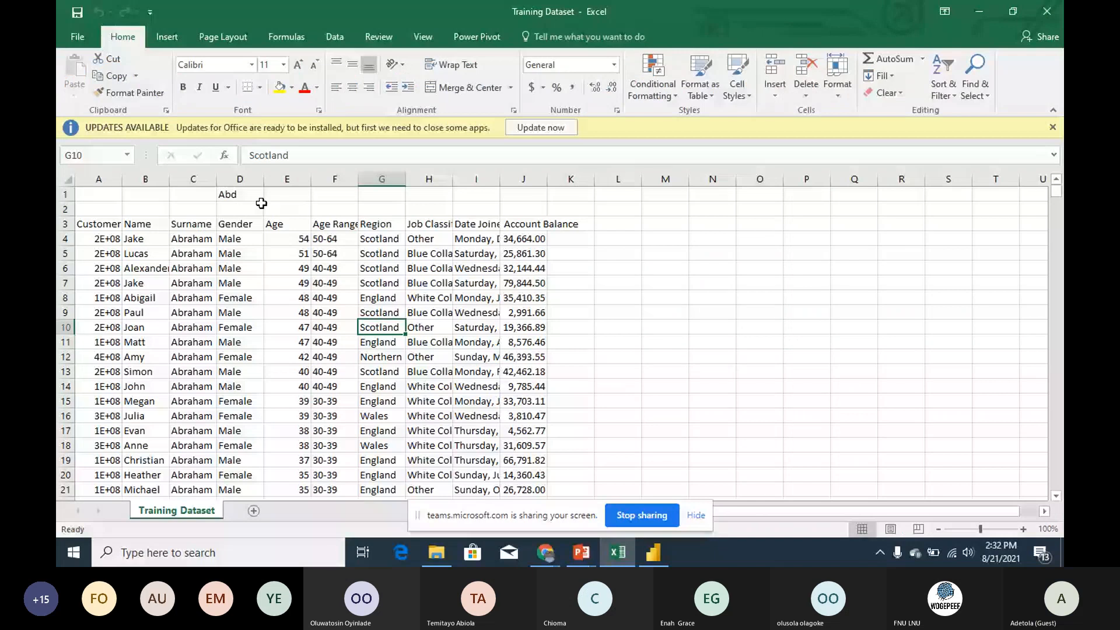
pyautogui.click(382, 224)
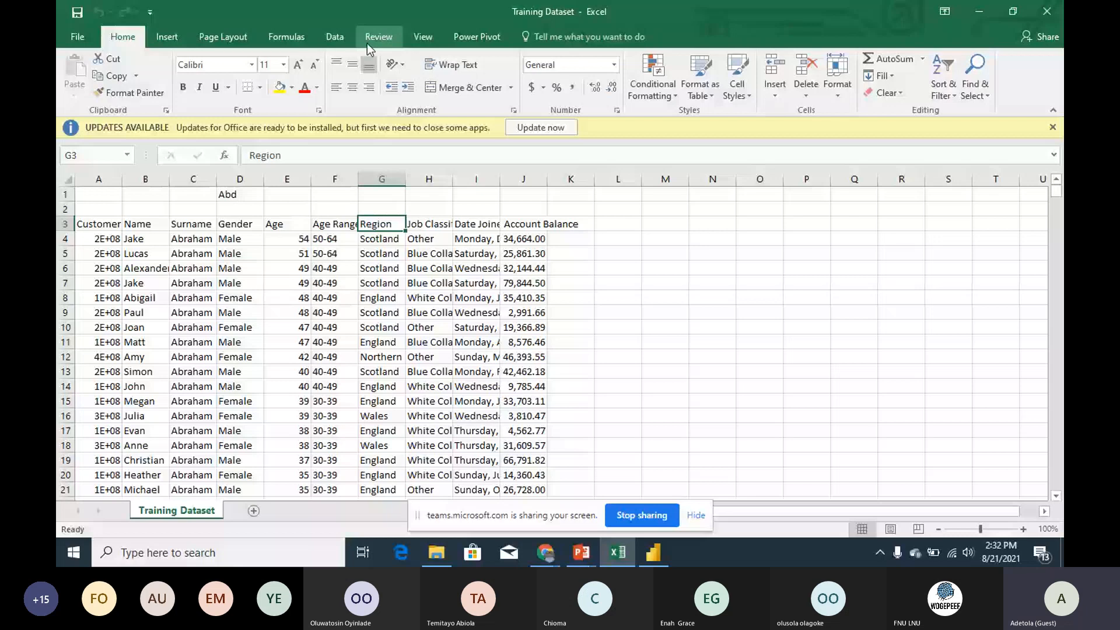
pyautogui.click(335, 36)
pyautogui.click(540, 76)
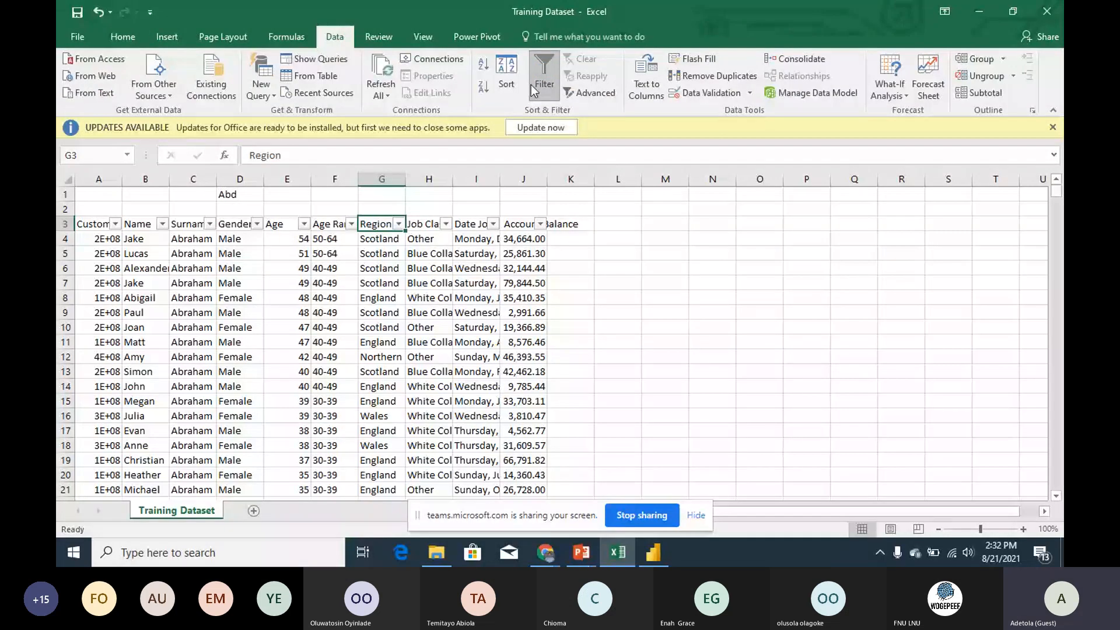
pyautogui.click(399, 224)
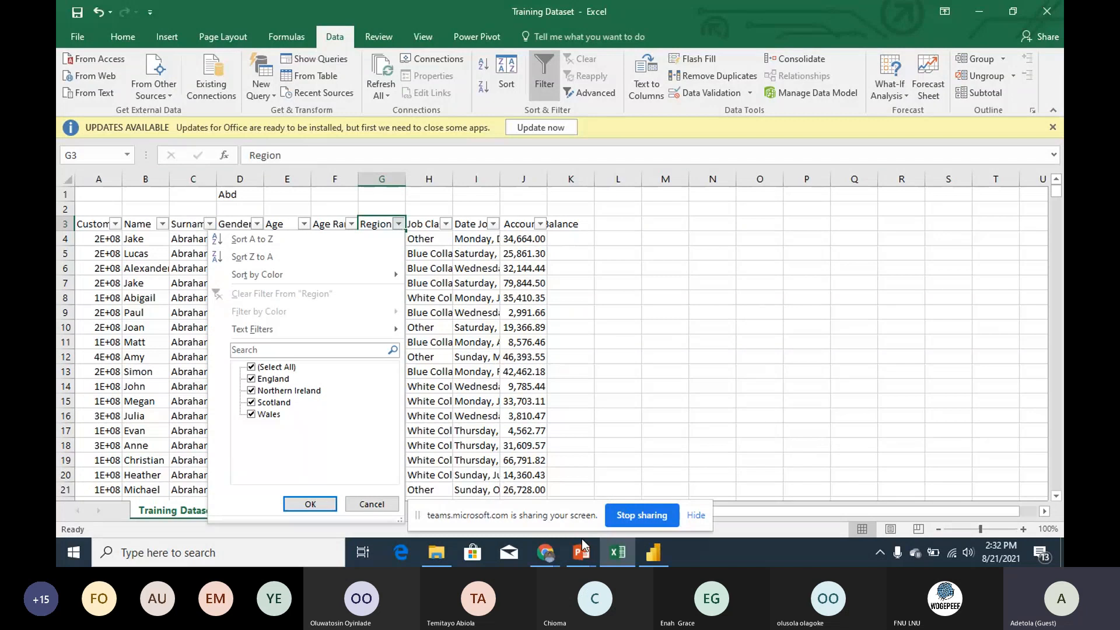
# Step: Switch back to Power BI and summarize the Region field of the blue box's card as Count (Distinct)
pyautogui.click(658, 553)
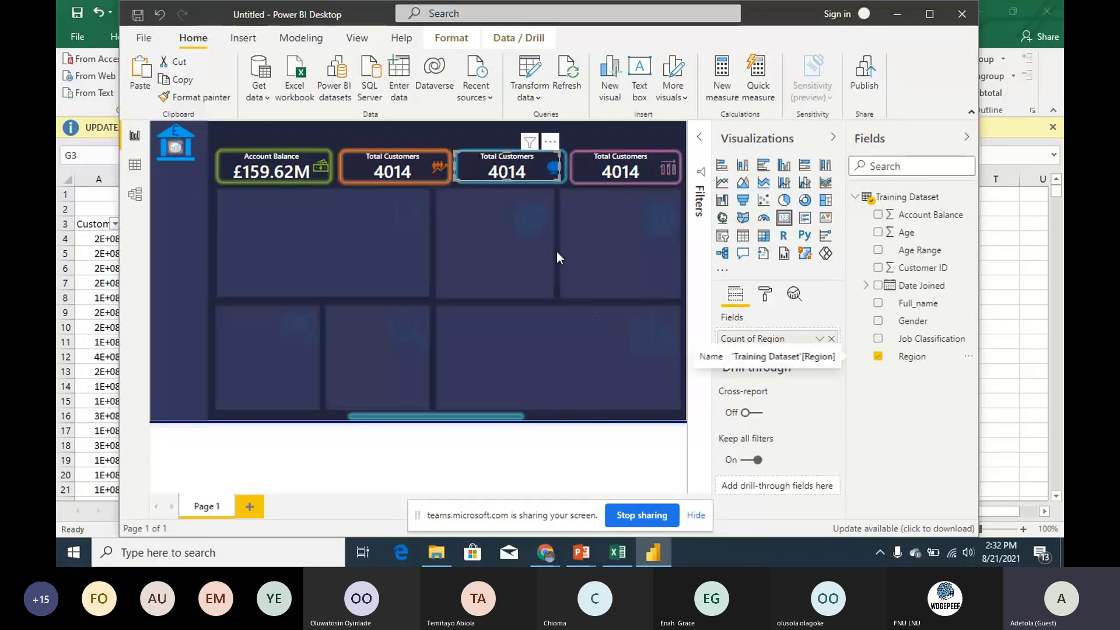
pyautogui.click(819, 339)
pyautogui.click(854, 427)
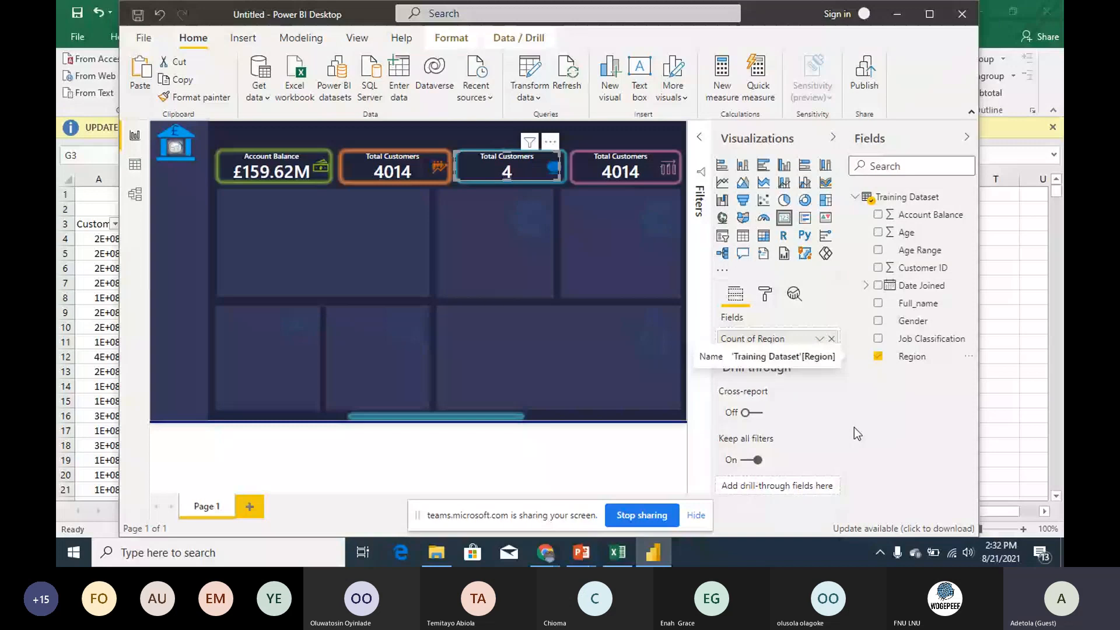
# Step: Change the title text of the card in the blue box to "No. of Regions"
pyautogui.click(765, 294)
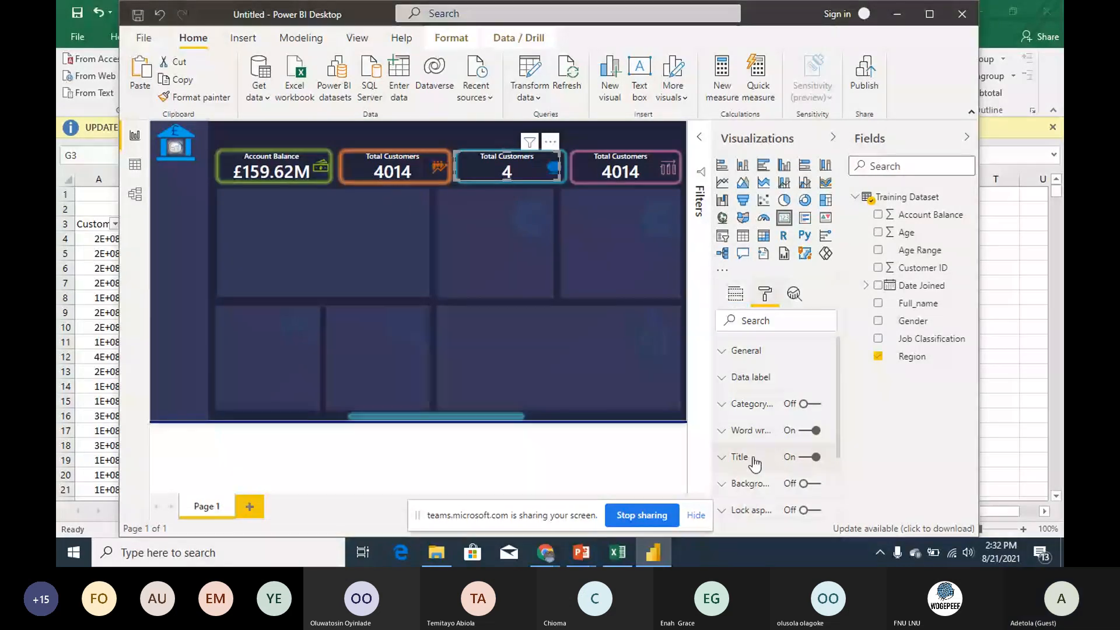
pyautogui.click(752, 458)
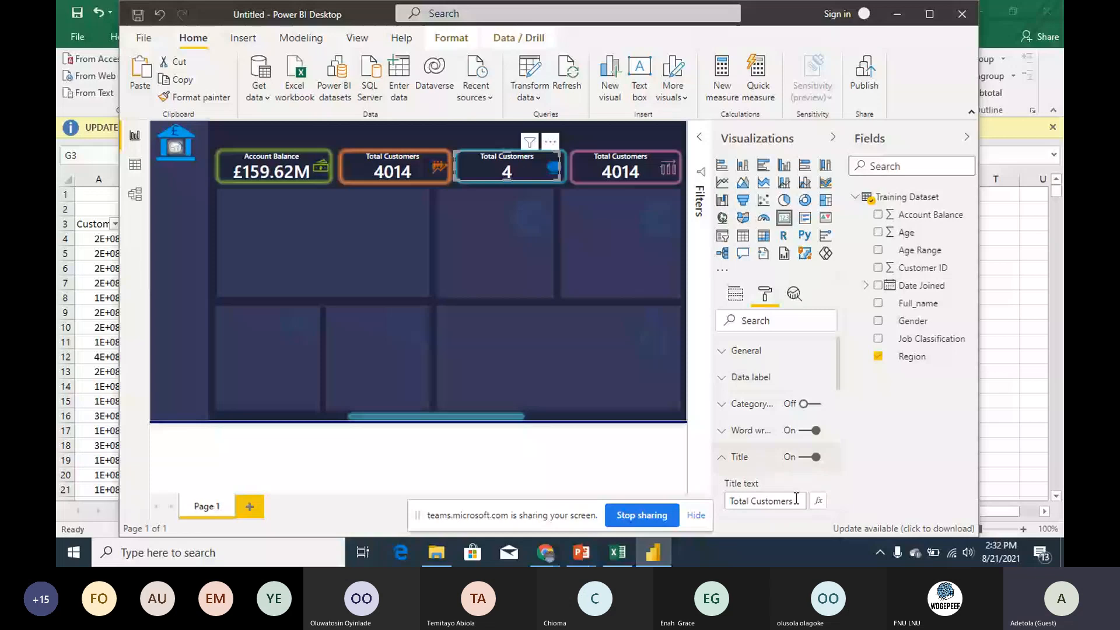
pyautogui.moveTo(796, 497); pyautogui.dragTo(665, 497)
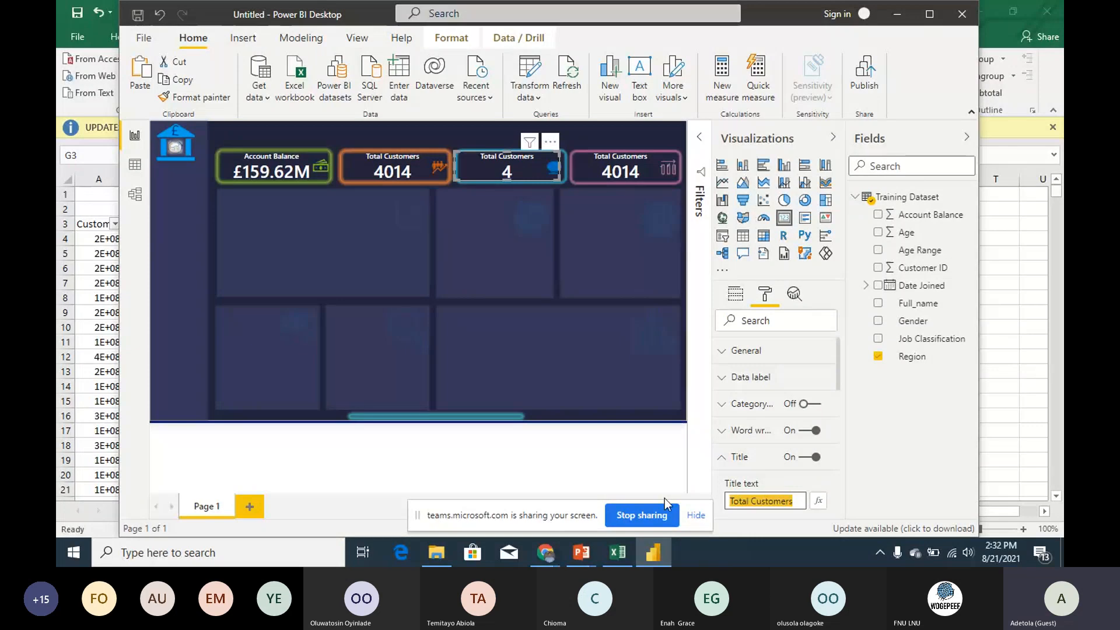
pyautogui.write('No. of Regions')
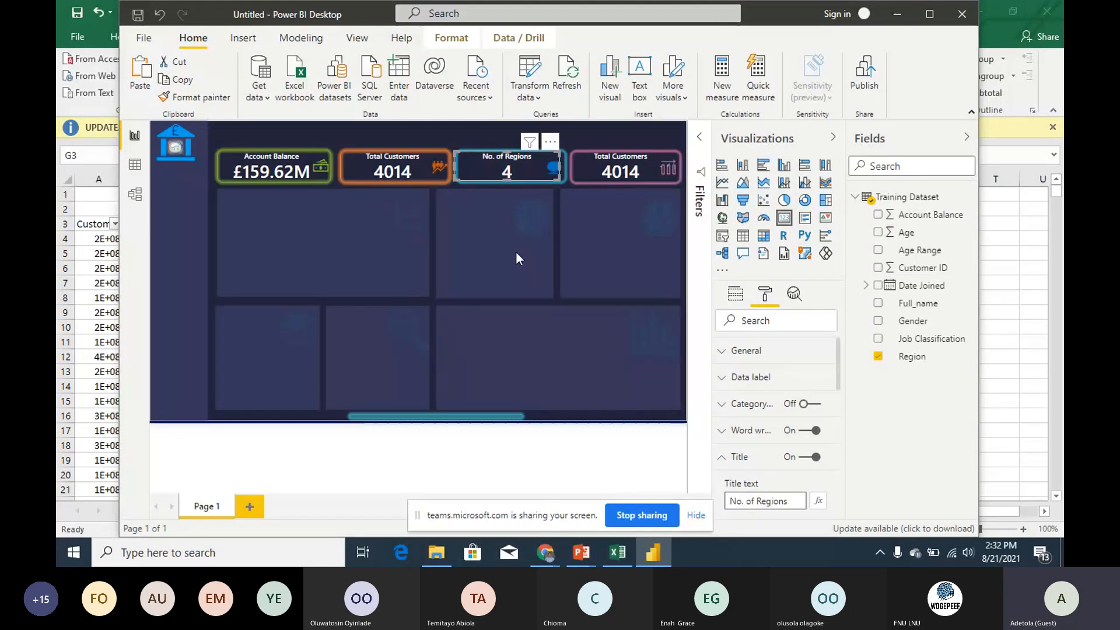
# Step: Check the KPI cards on the target dashboard slide in PowerPoint, and return to the Power BI report
pyautogui.moveTo(774, 1); pyautogui.dragTo(765, 73)
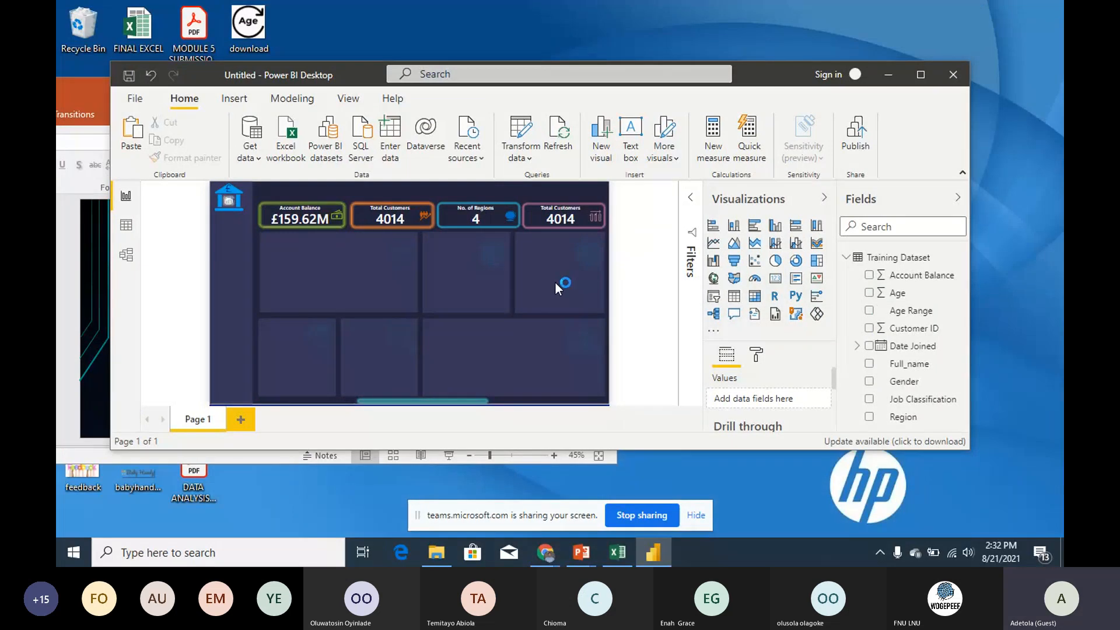
pyautogui.click(89, 336)
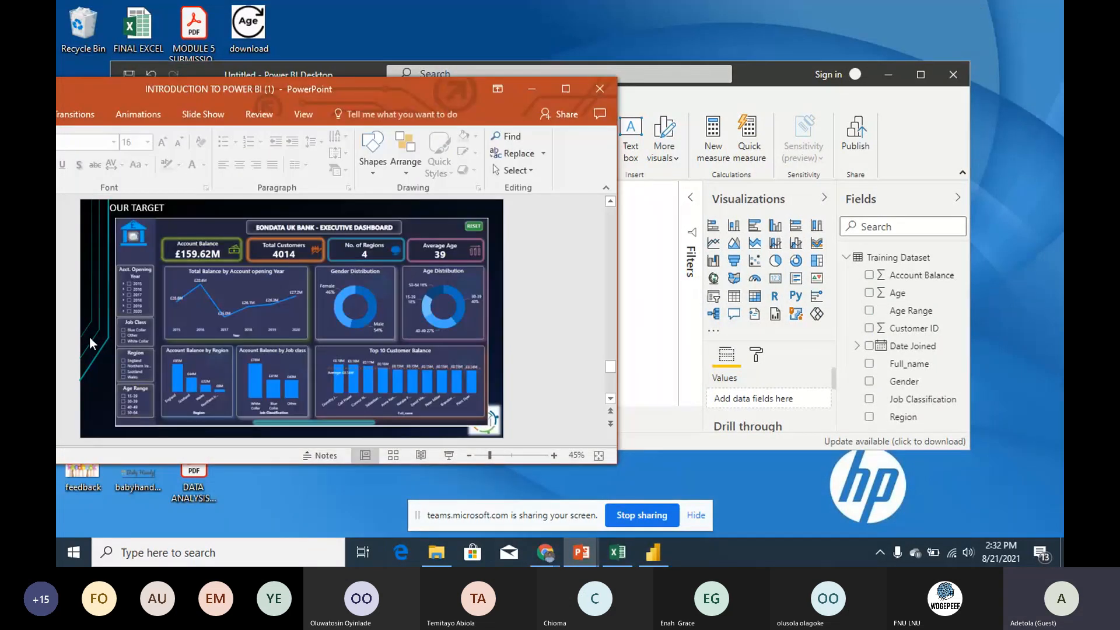
pyautogui.click(648, 259)
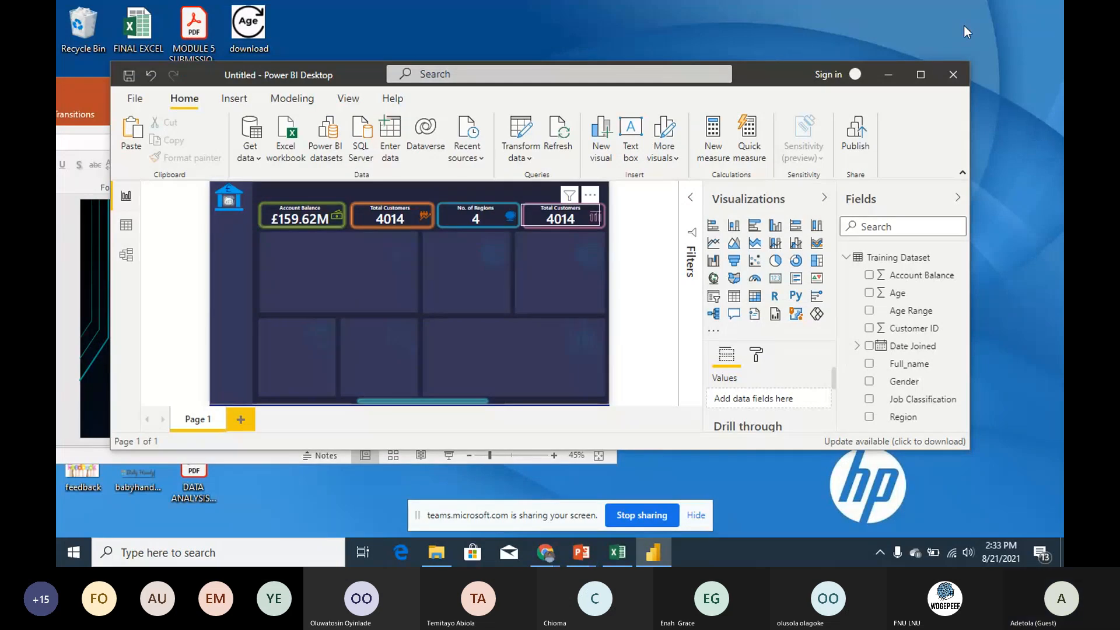
# Step: Replace the Customer ID field of the pink box's card with Age and summarize it as Average
pyautogui.click(921, 74)
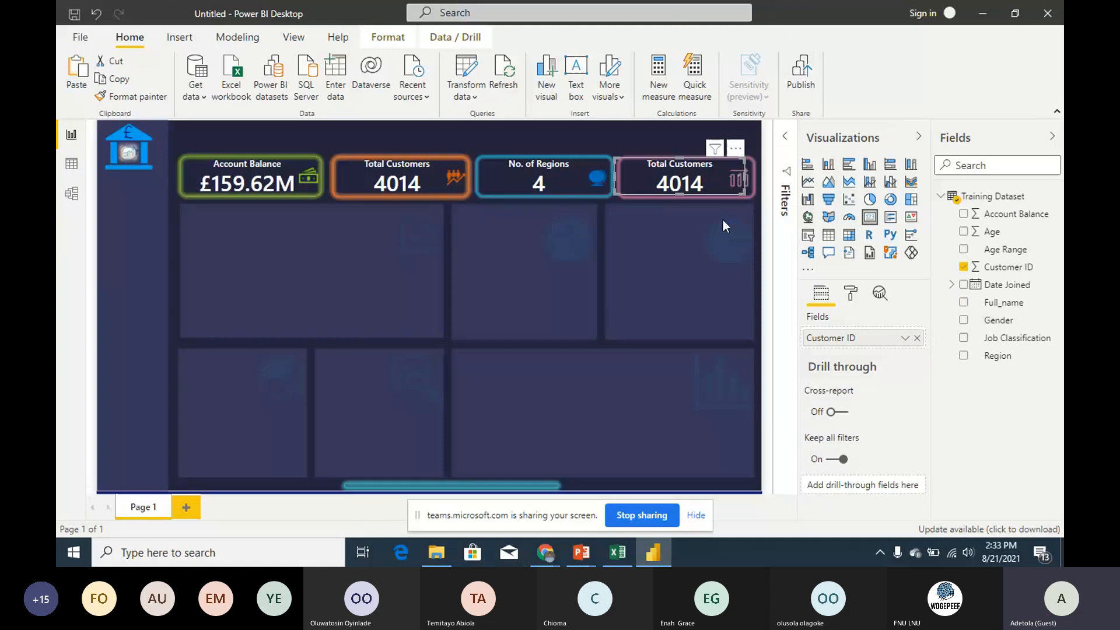
pyautogui.moveTo(1003, 233); pyautogui.dragTo(878, 341)
pyautogui.click(905, 338)
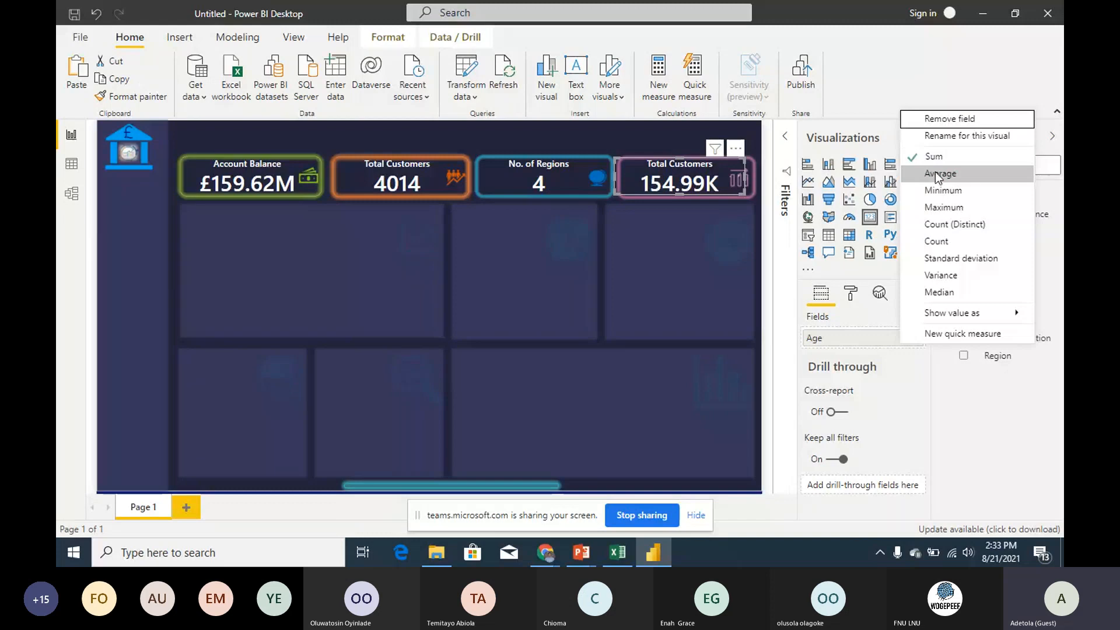
pyautogui.click(936, 174)
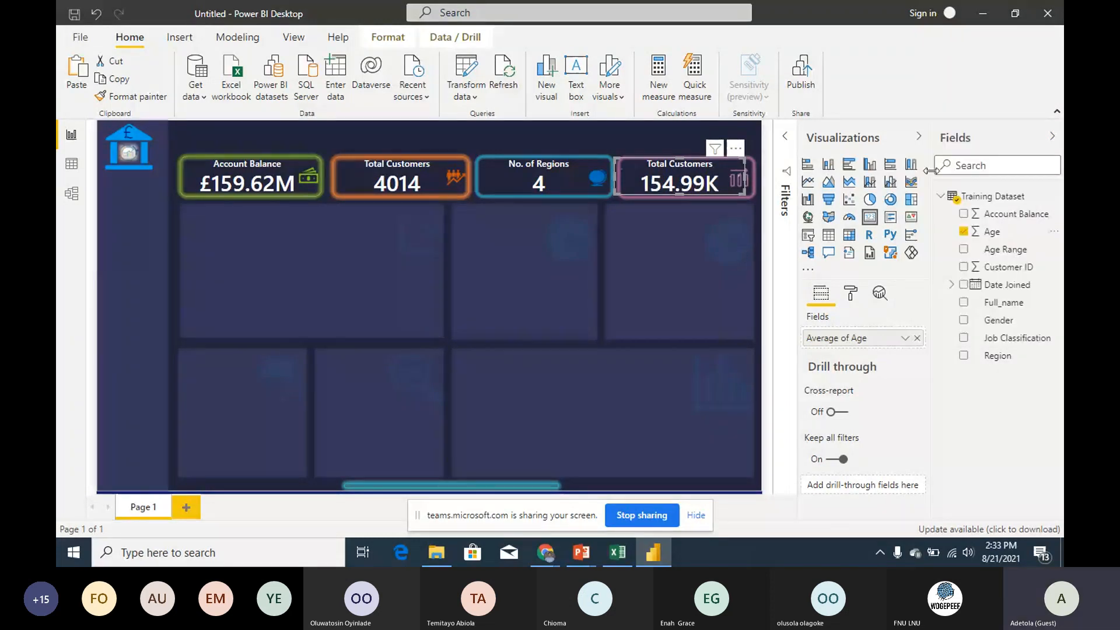
# Step: Set the data label of the pink box's card to 0 decimal places
pyautogui.click(852, 294)
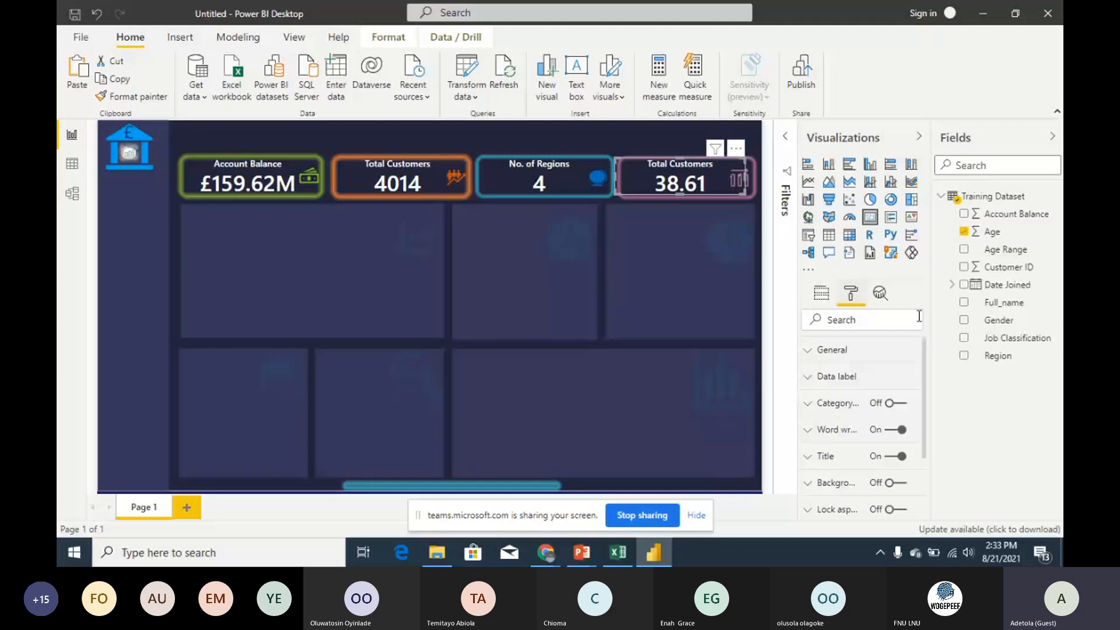
pyautogui.moveTo(923, 346); pyautogui.dragTo(924, 352)
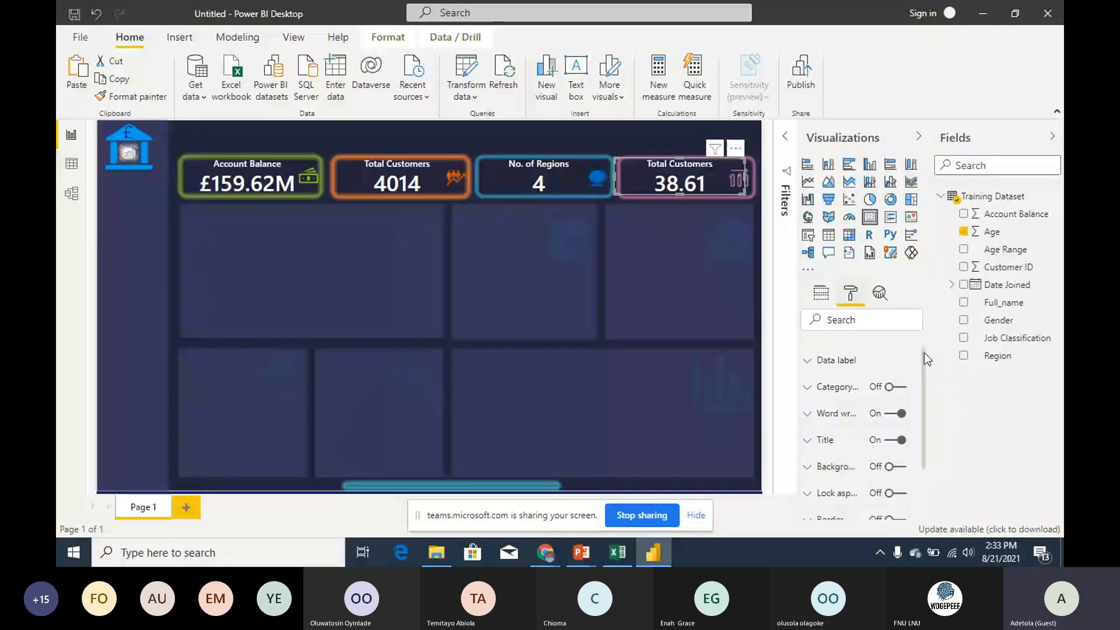
pyautogui.click(836, 353)
pyautogui.click(905, 449)
pyautogui.click(905, 449)
pyautogui.click(839, 490)
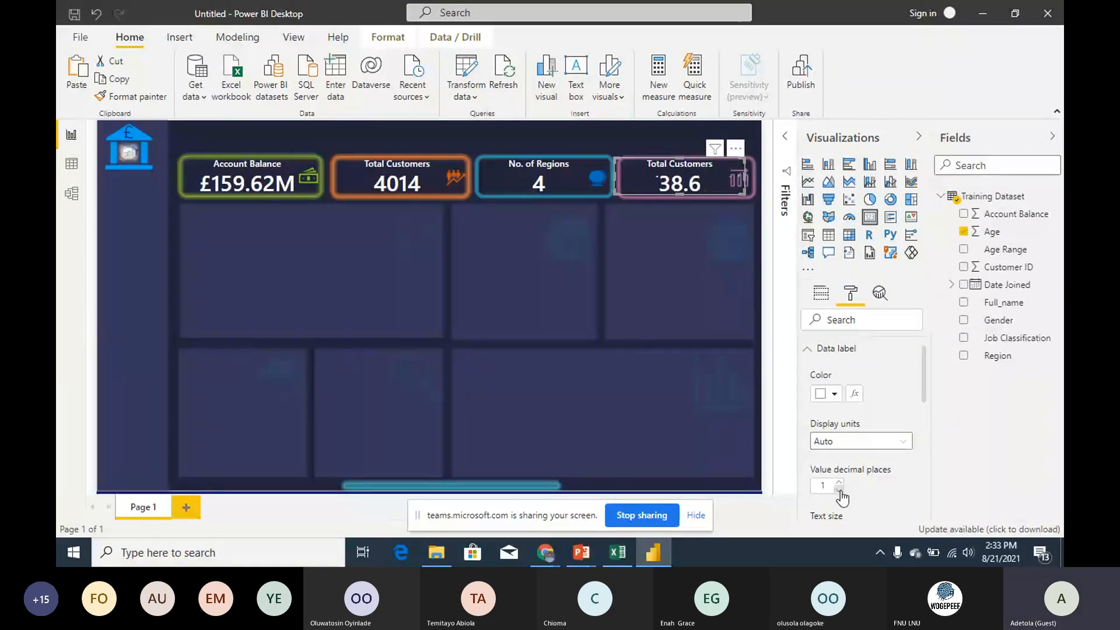
pyautogui.click(838, 491)
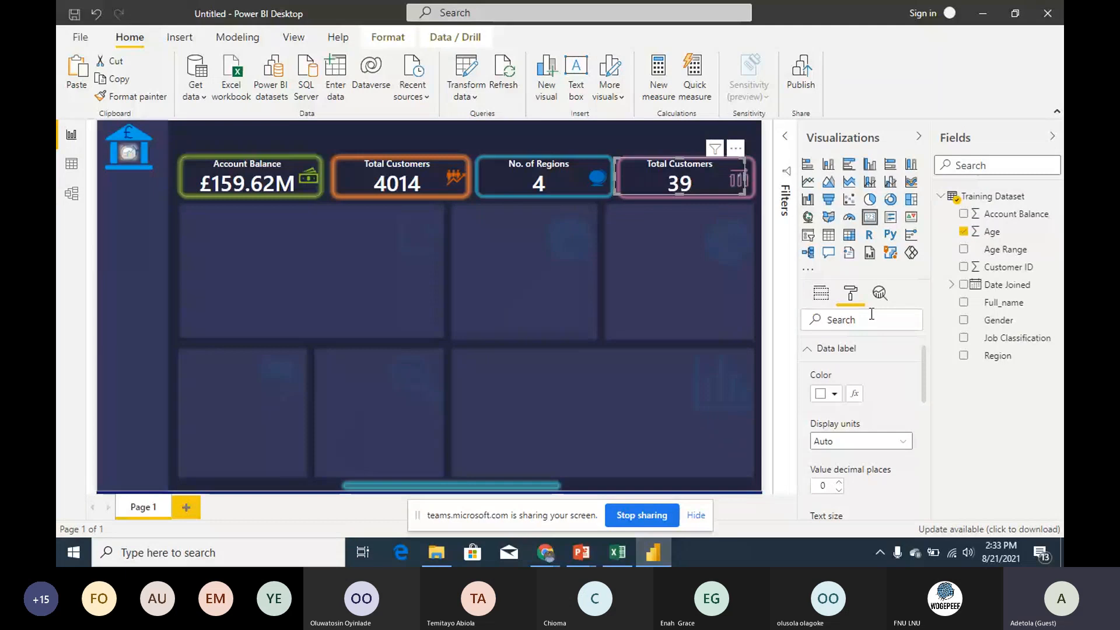
pyautogui.click(808, 349)
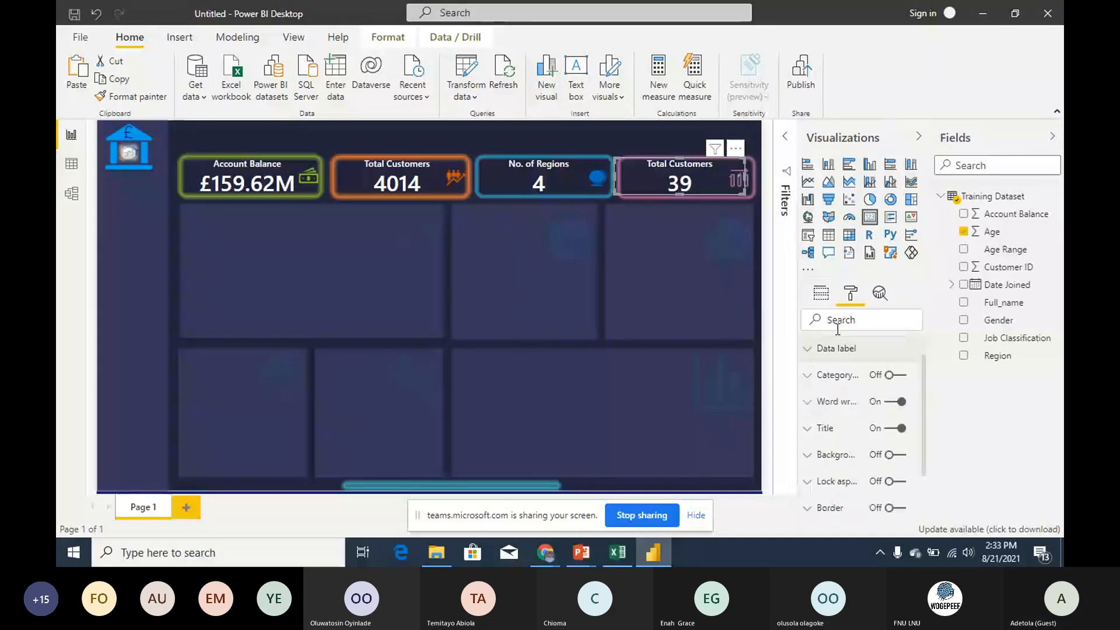
# Step: Change the title text of the pink box's card to "Average Age" and shift the card slightly right within its box
pyautogui.moveTo(926, 366); pyautogui.dragTo(926, 344)
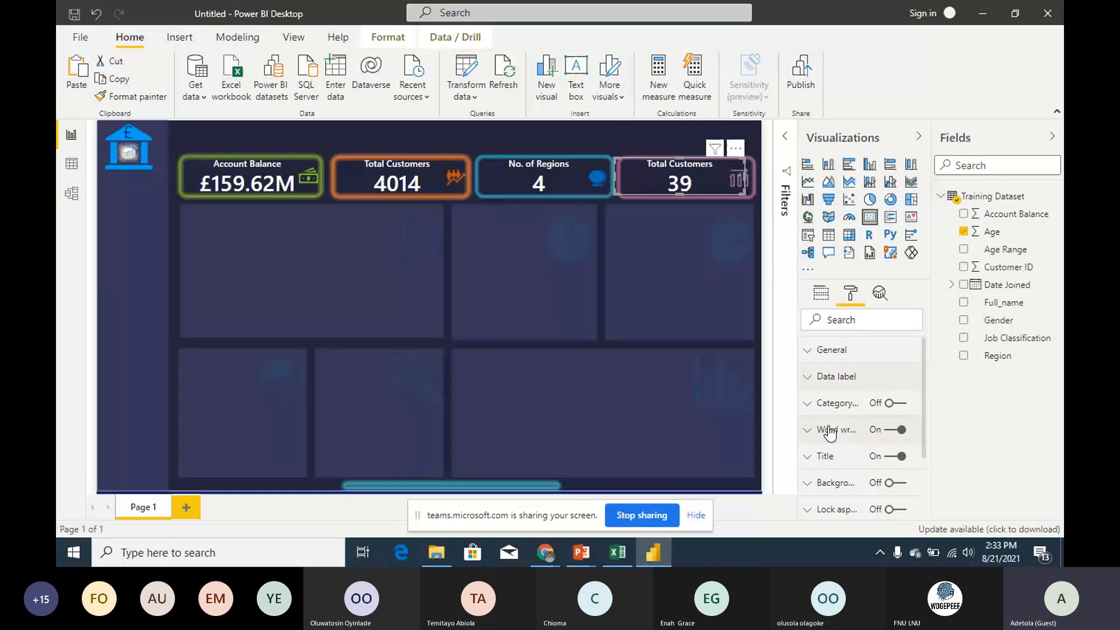
pyautogui.click(846, 454)
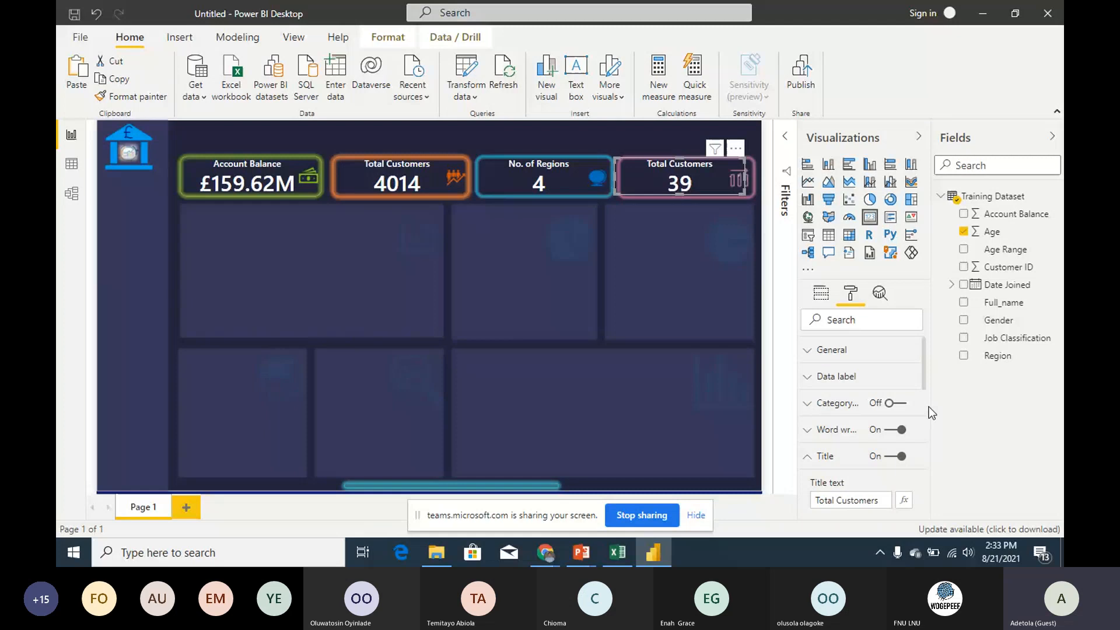
pyautogui.scroll(-3, 883, 402)
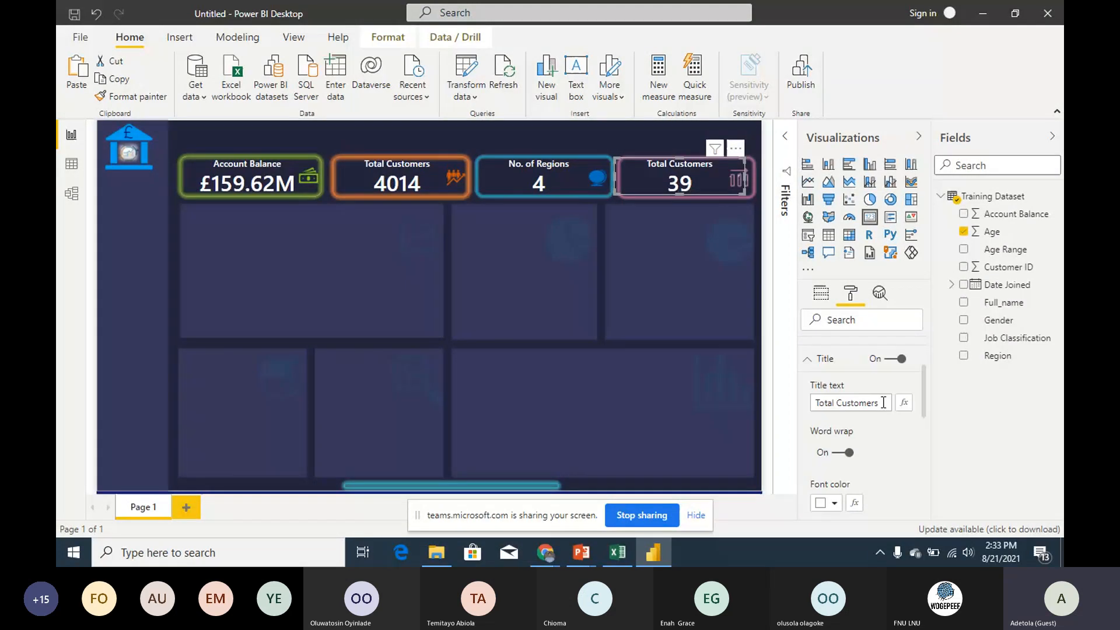
pyautogui.click(883, 402)
pyautogui.hotkey('ctrl', 'a')
pyautogui.write('Average Age')
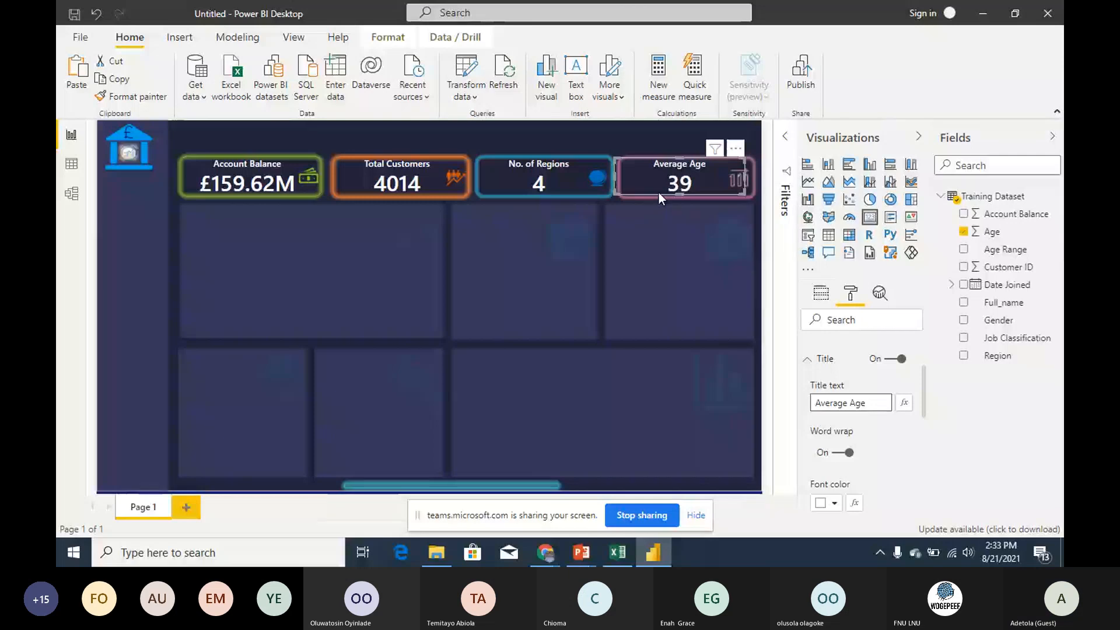
pyautogui.moveTo(683, 169); pyautogui.dragTo(692, 169)
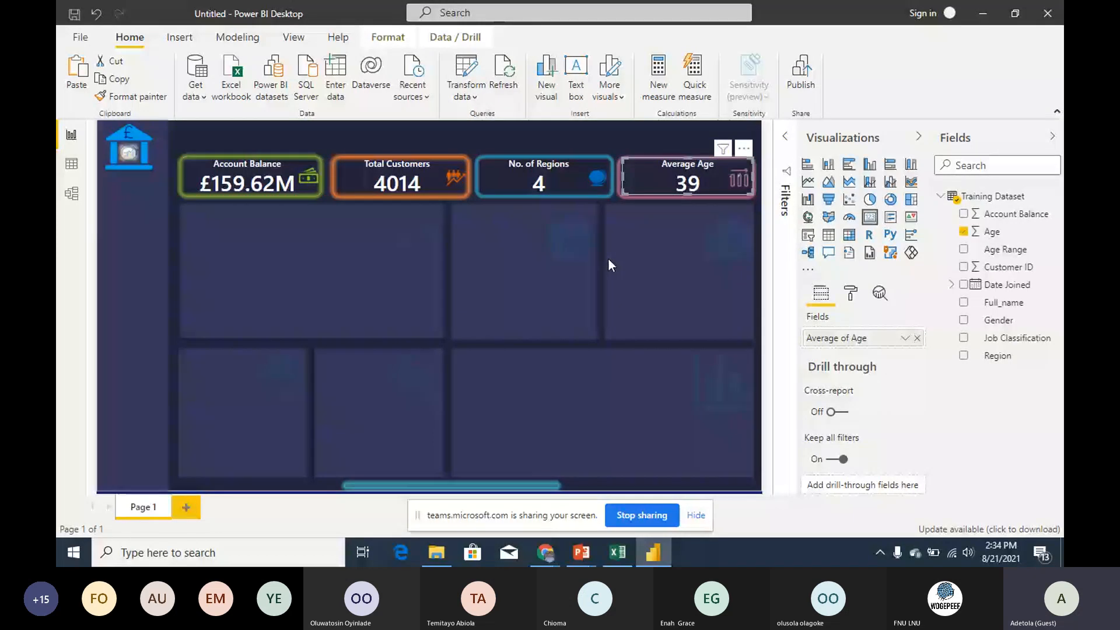
# Step: Deselect the card, check the charts on the target dashboard slide in PowerPoint and return to the Power BI report
pyautogui.click(308, 315)
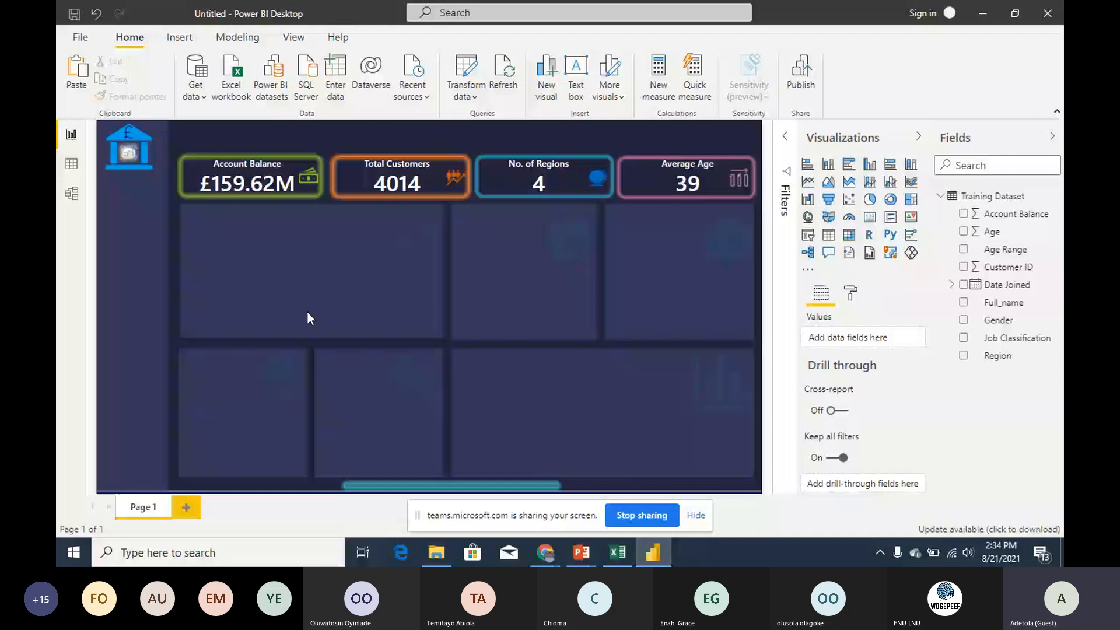
pyautogui.moveTo(807, 12); pyautogui.dragTo(668, 423)
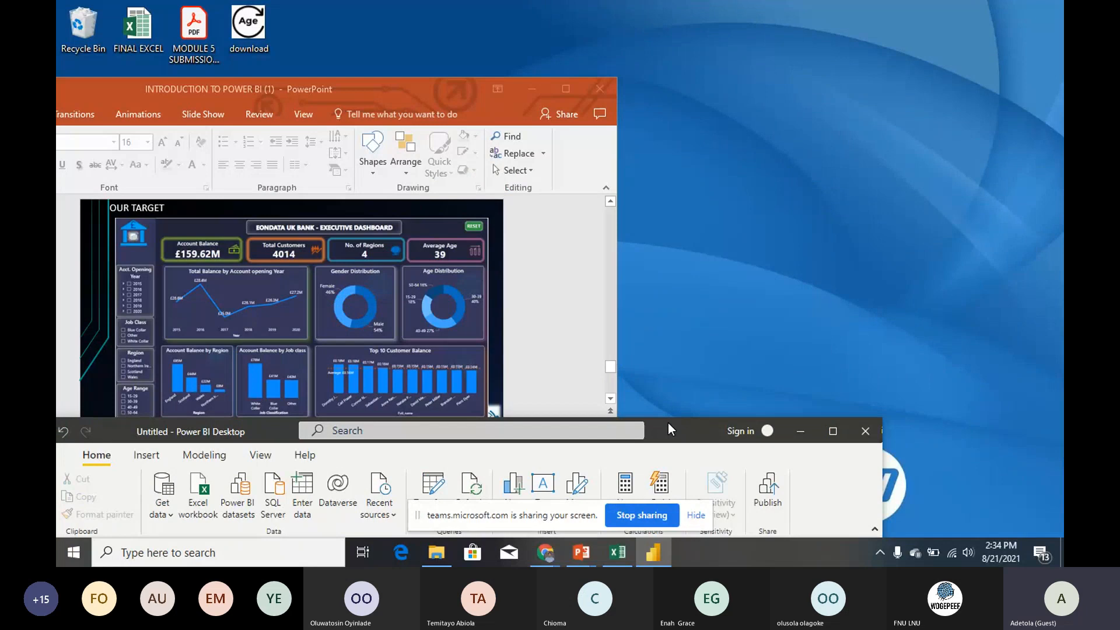
pyautogui.moveTo(668, 424); pyautogui.dragTo(687, 380)
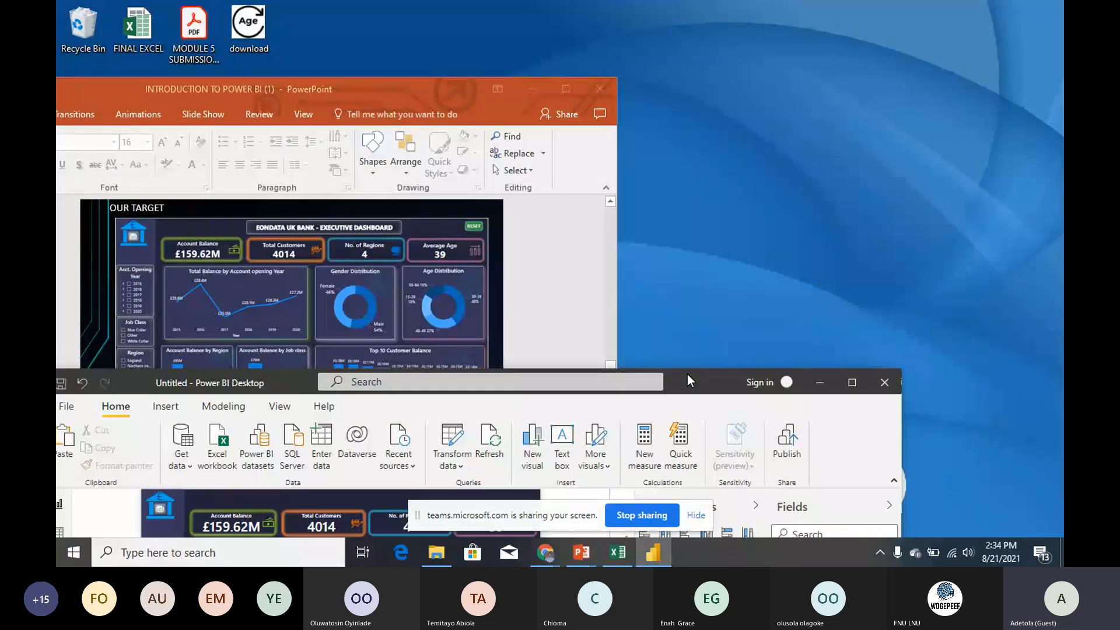
pyautogui.moveTo(687, 375); pyautogui.dragTo(770, 60)
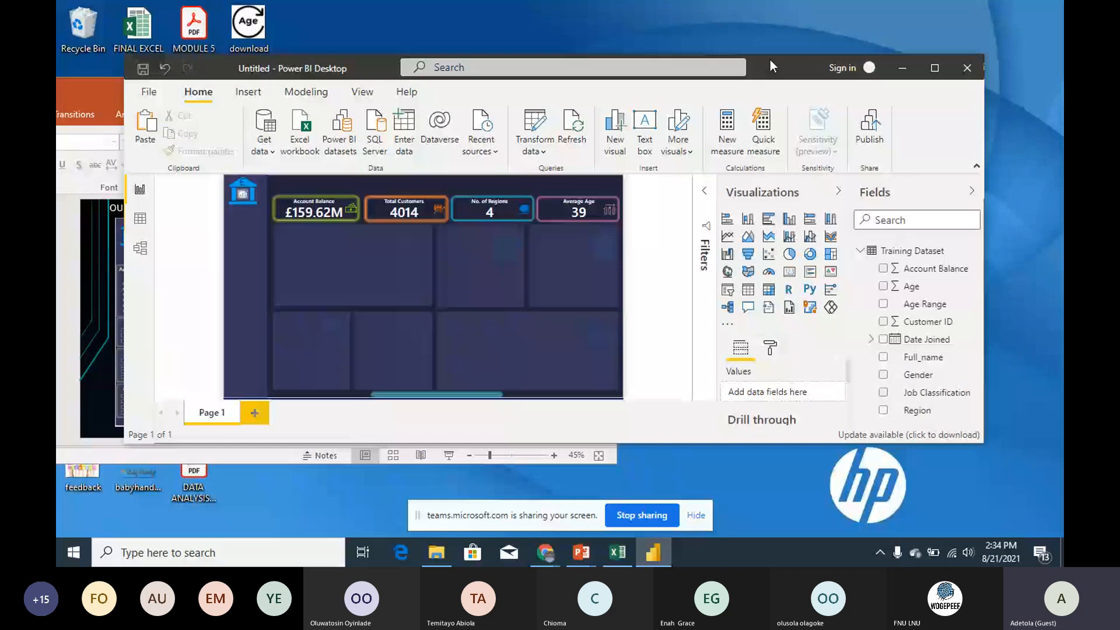
# Step: Insert a donut chart and fit it over the middle box of the upper chart row
pyautogui.click(806, 258)
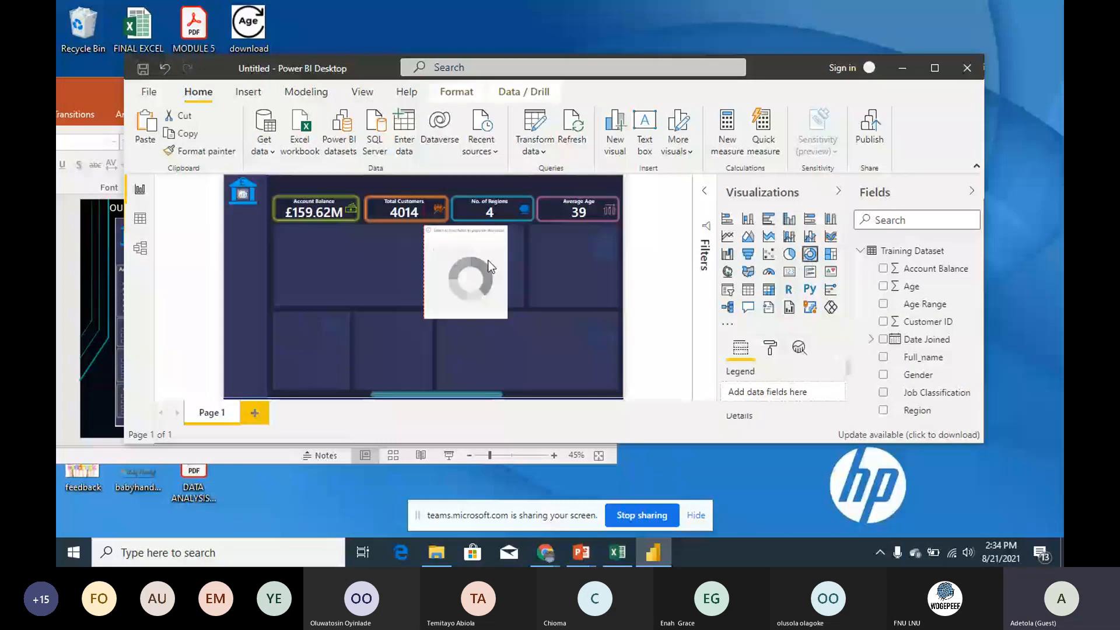
pyautogui.moveTo(489, 262); pyautogui.dragTo(500, 262)
pyautogui.moveTo(527, 315); pyautogui.dragTo(520, 300)
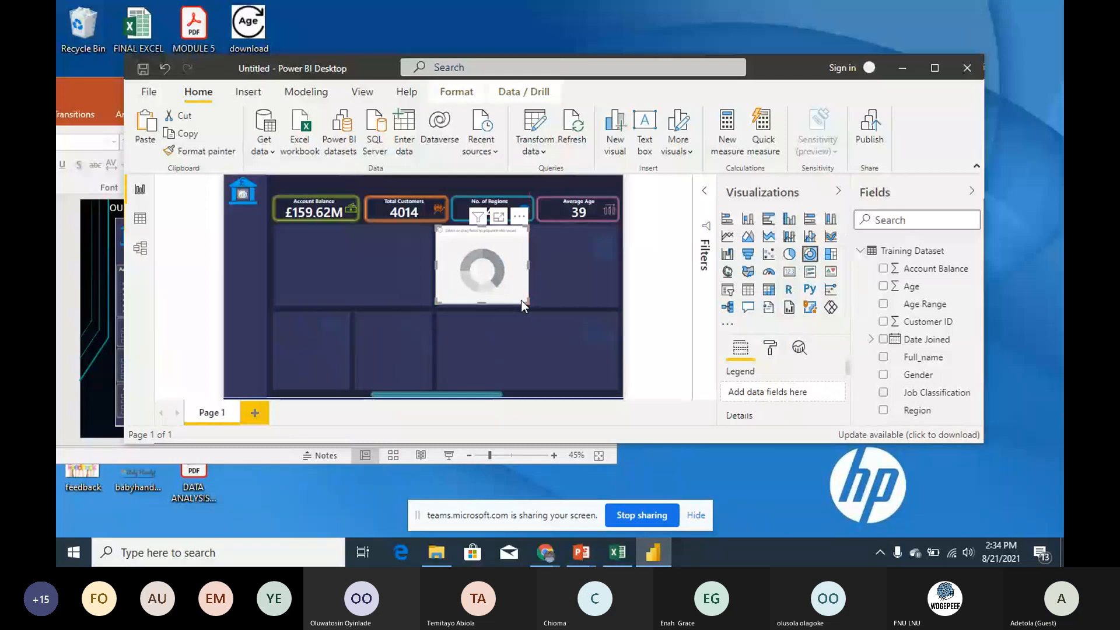
pyautogui.click(774, 348)
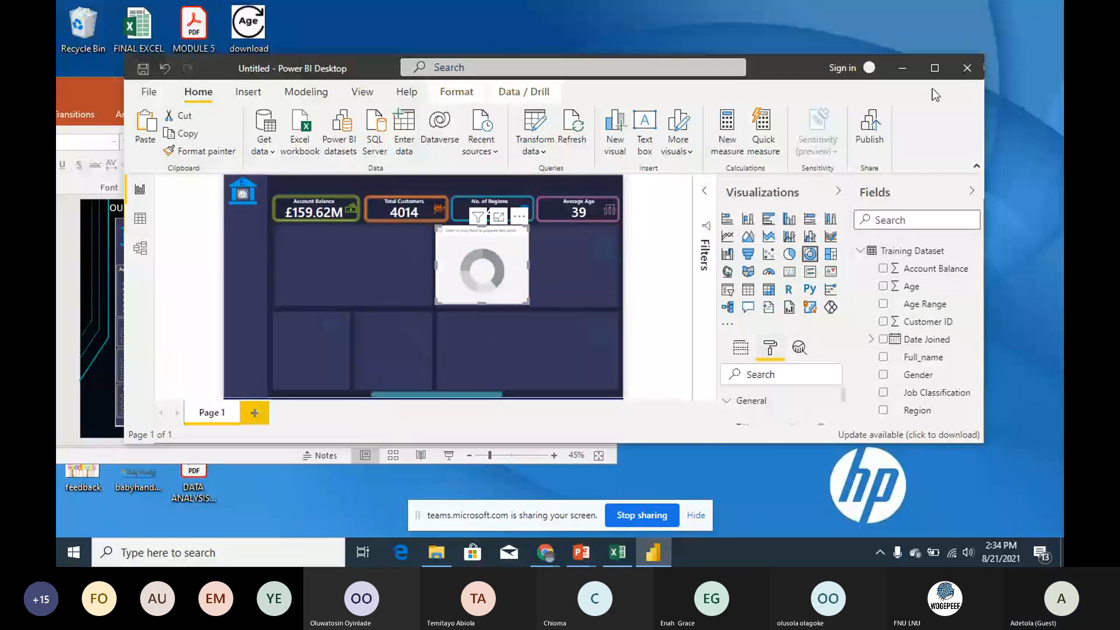
pyautogui.click(934, 67)
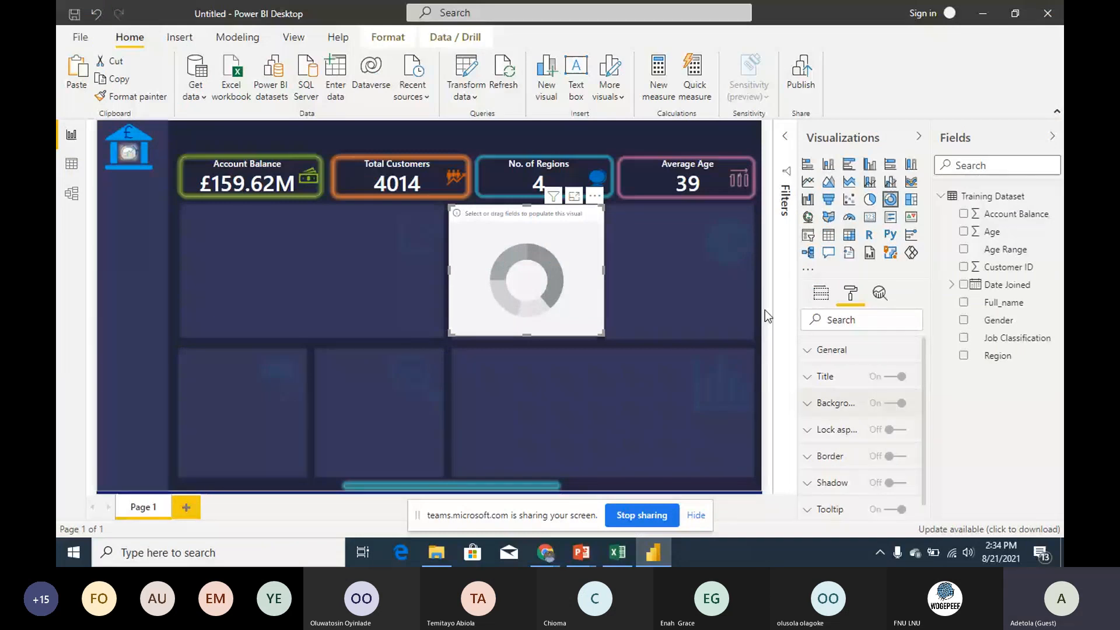
# Step: Assign Gender as the donut chart's legend and Customer ID as its values
pyautogui.click(821, 293)
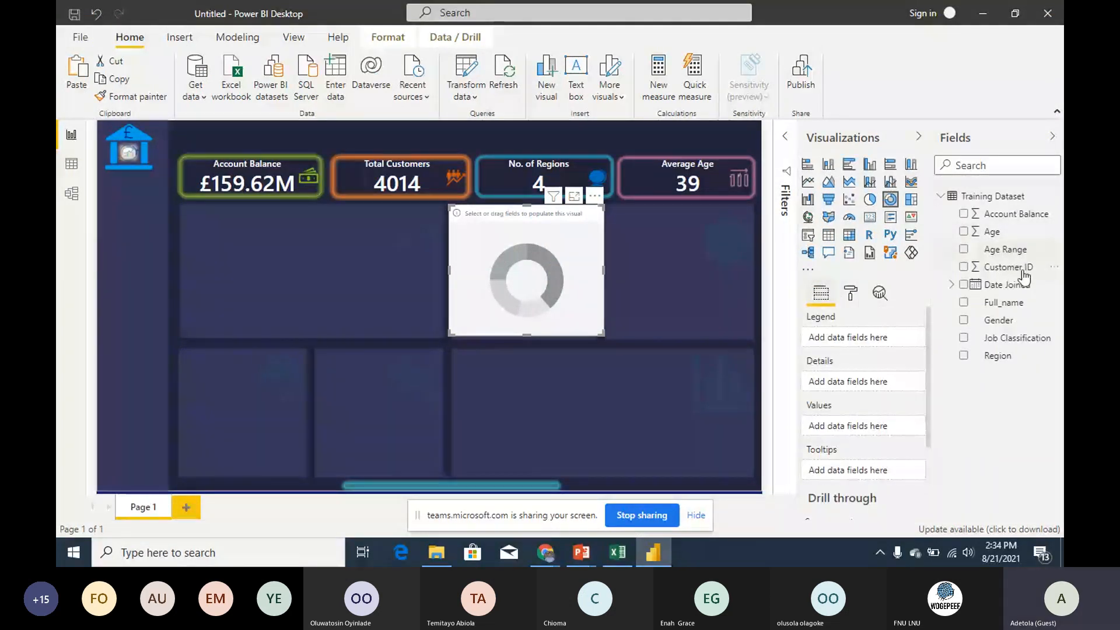
pyautogui.moveTo(999, 319); pyautogui.dragTo(859, 431)
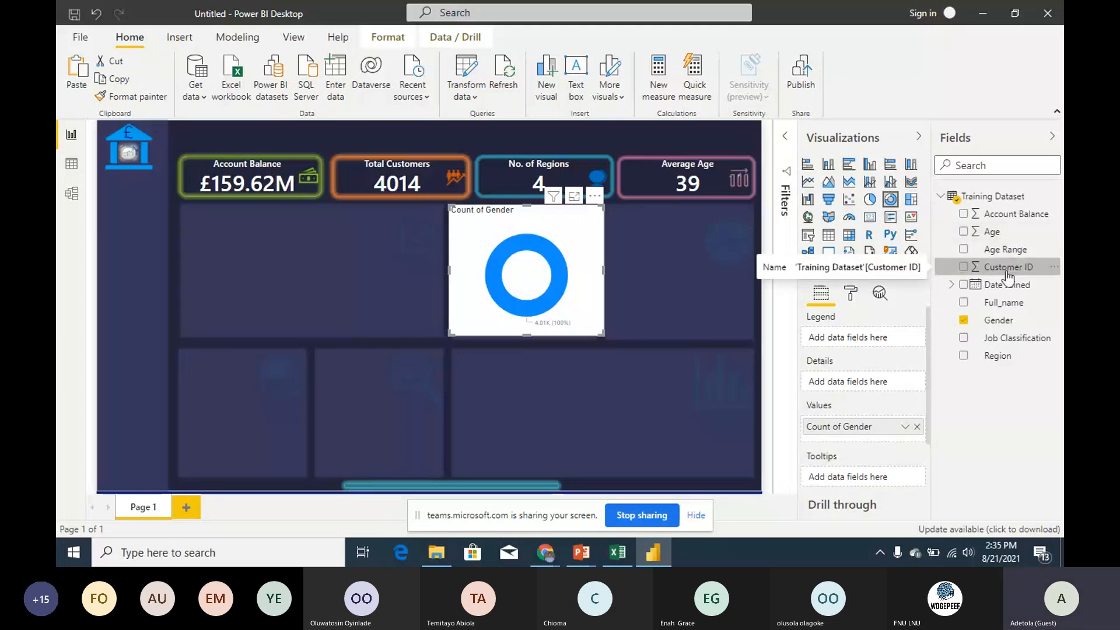
pyautogui.moveTo(1007, 273); pyautogui.dragTo(877, 382)
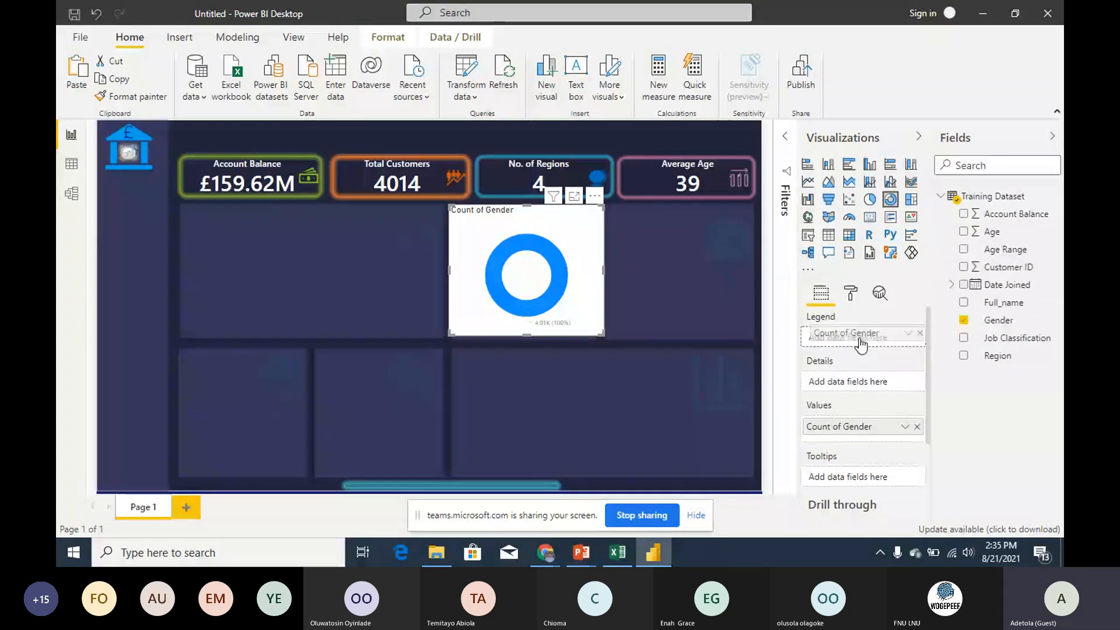
pyautogui.moveTo(861, 344); pyautogui.dragTo(861, 338)
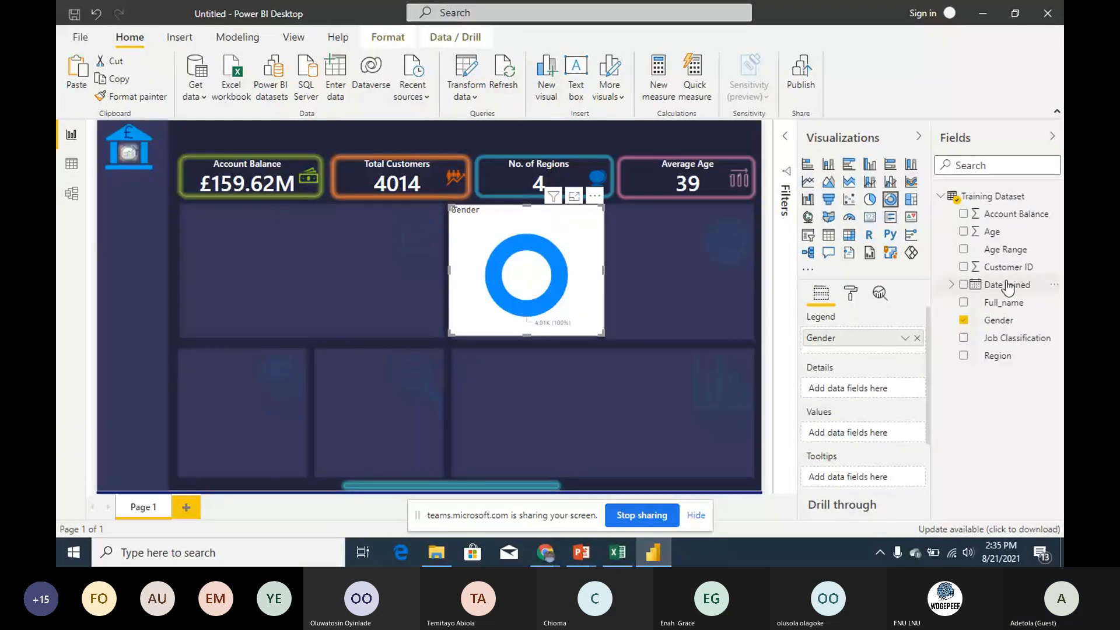
pyautogui.moveTo(1009, 274); pyautogui.dragTo(870, 441)
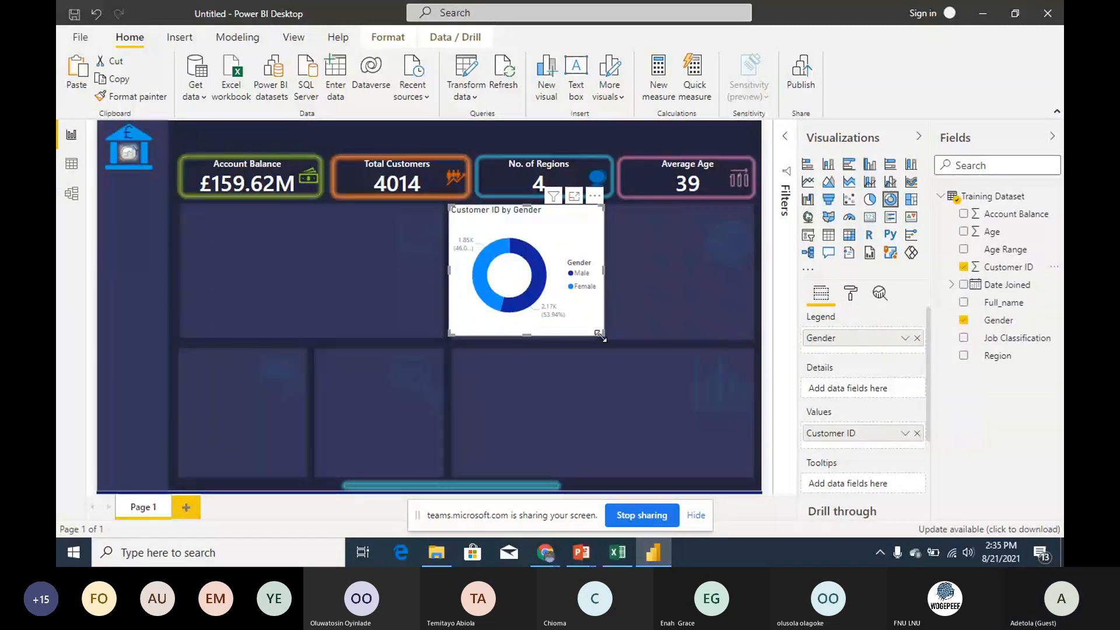
# Step: Narrow the donut chart to match the width of its box and turn off its legend
pyautogui.moveTo(573, 251); pyautogui.dragTo(597, 271)
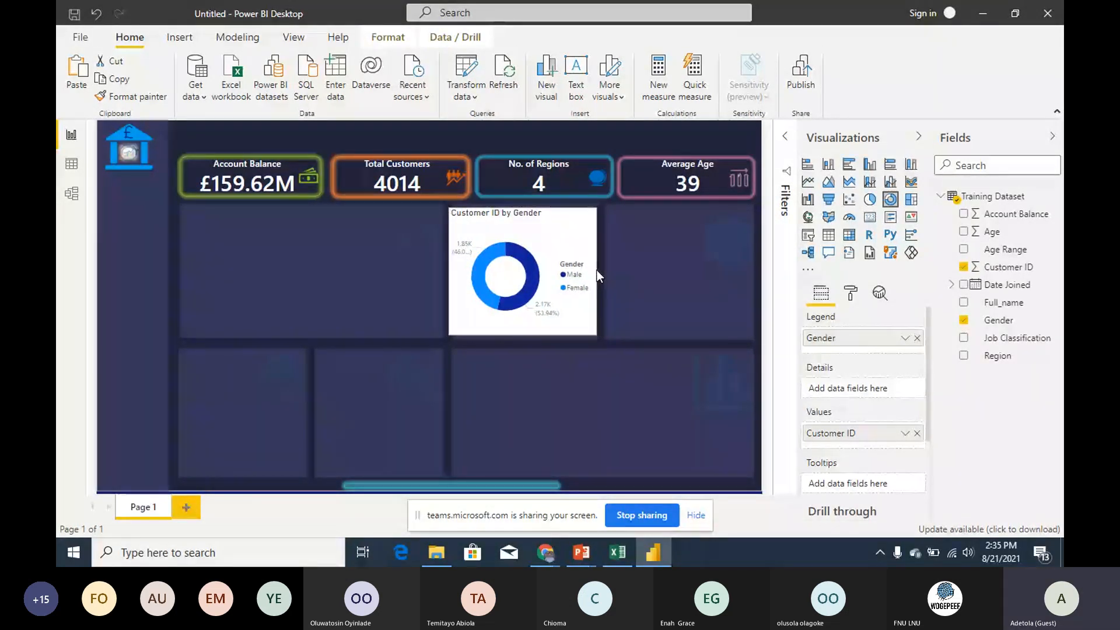
pyautogui.moveTo(597, 270); pyautogui.dragTo(597, 269)
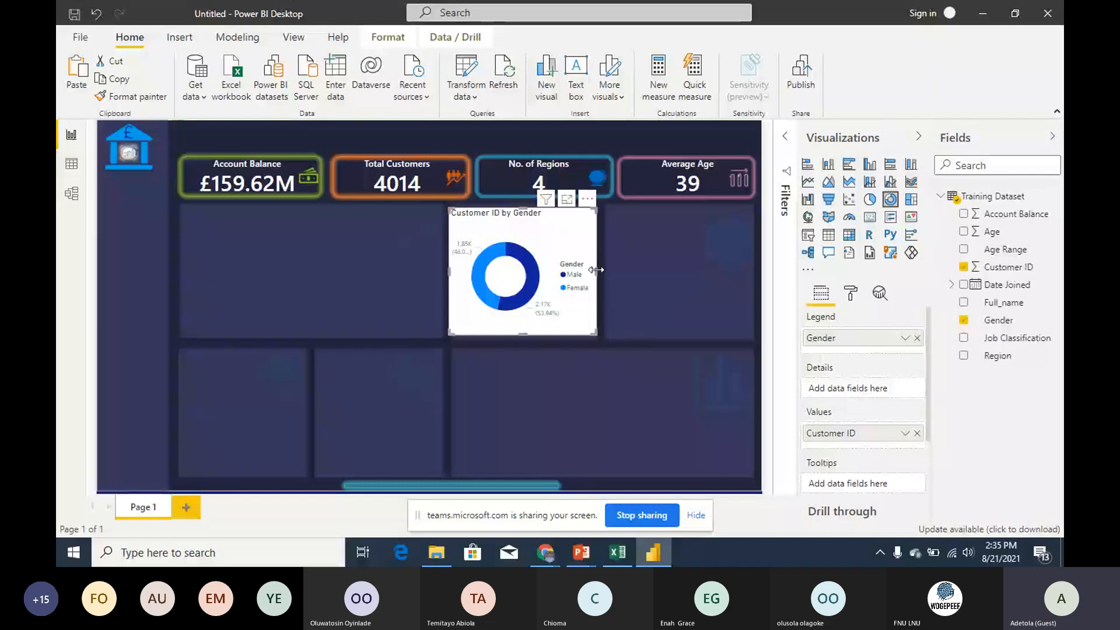
pyautogui.click(851, 293)
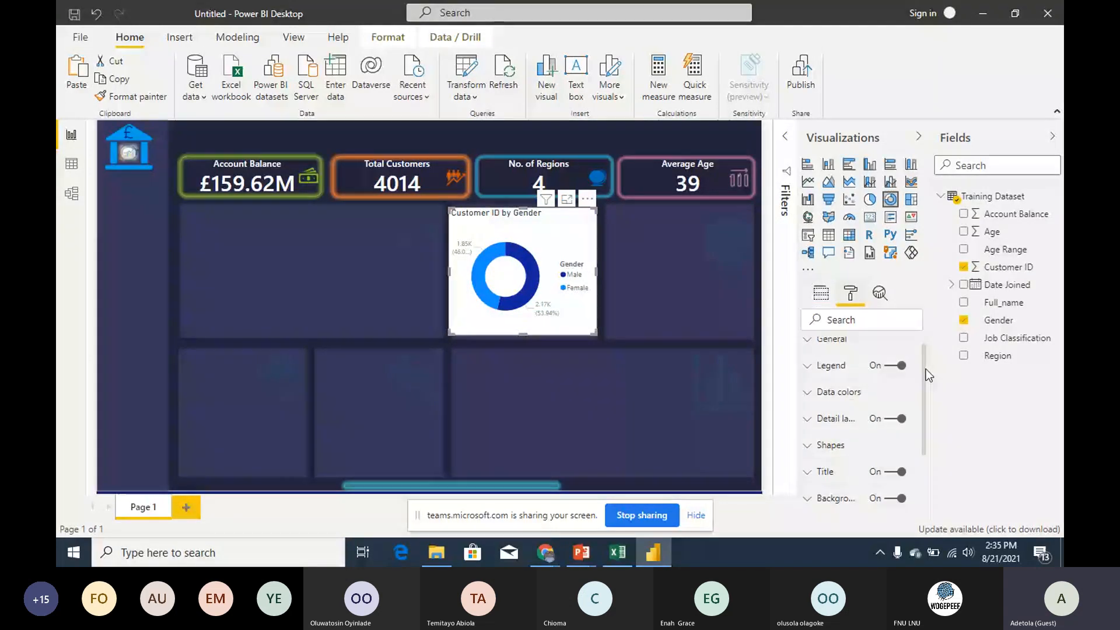
pyautogui.click(893, 366)
# Step: Set the donut chart's detail labels to "Category, percent of total" with 0 percentage decimal places
pyautogui.click(824, 427)
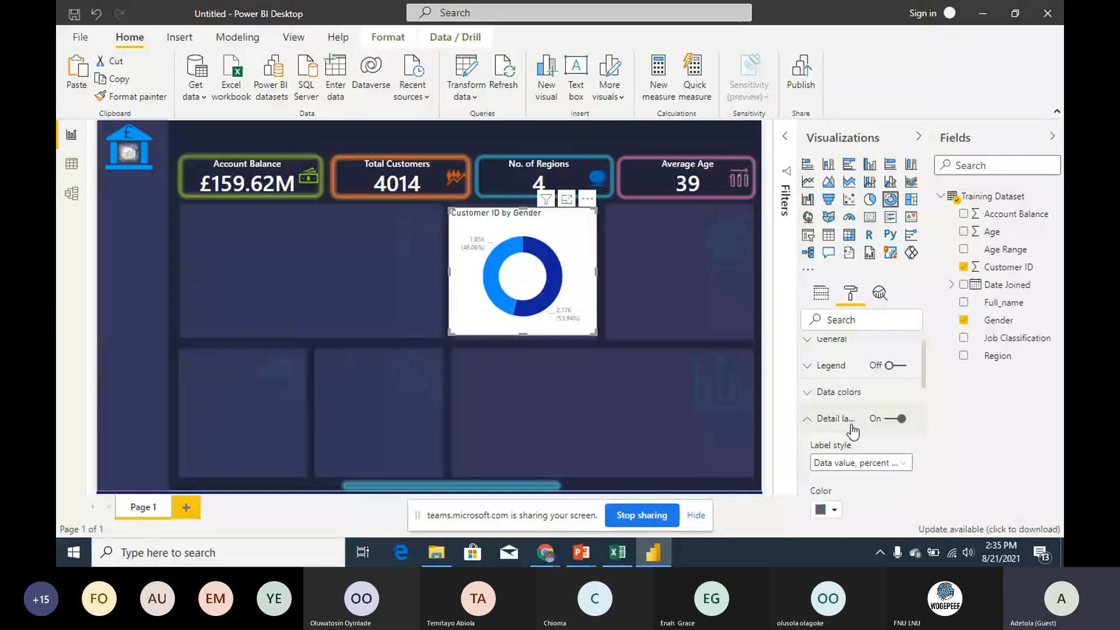
pyautogui.scroll(-2, 925, 391)
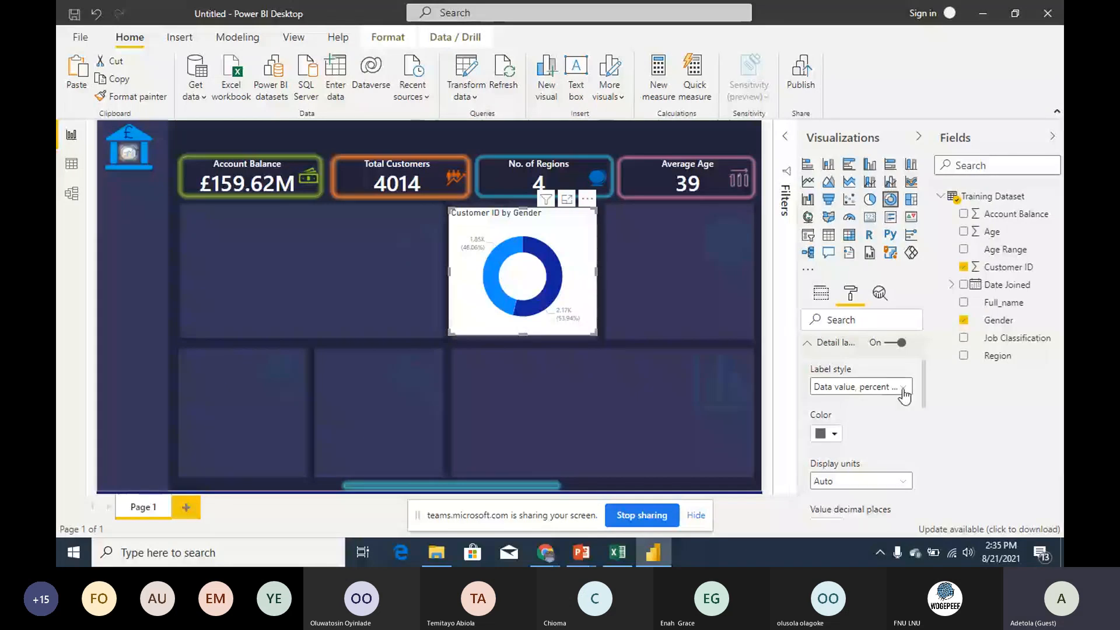
pyautogui.click(904, 389)
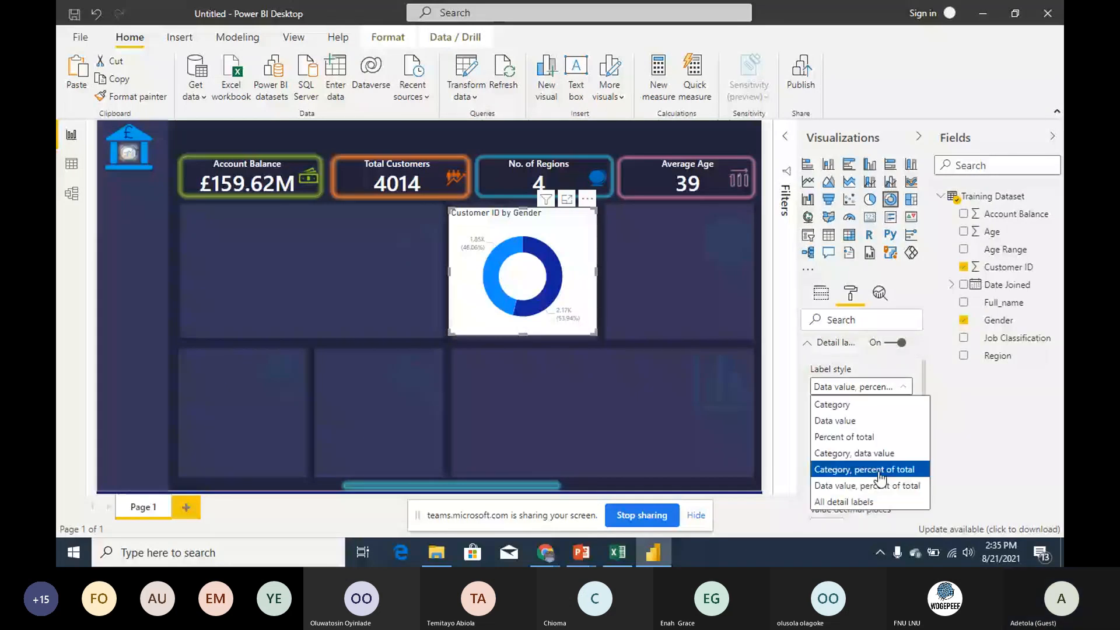
pyautogui.click(864, 470)
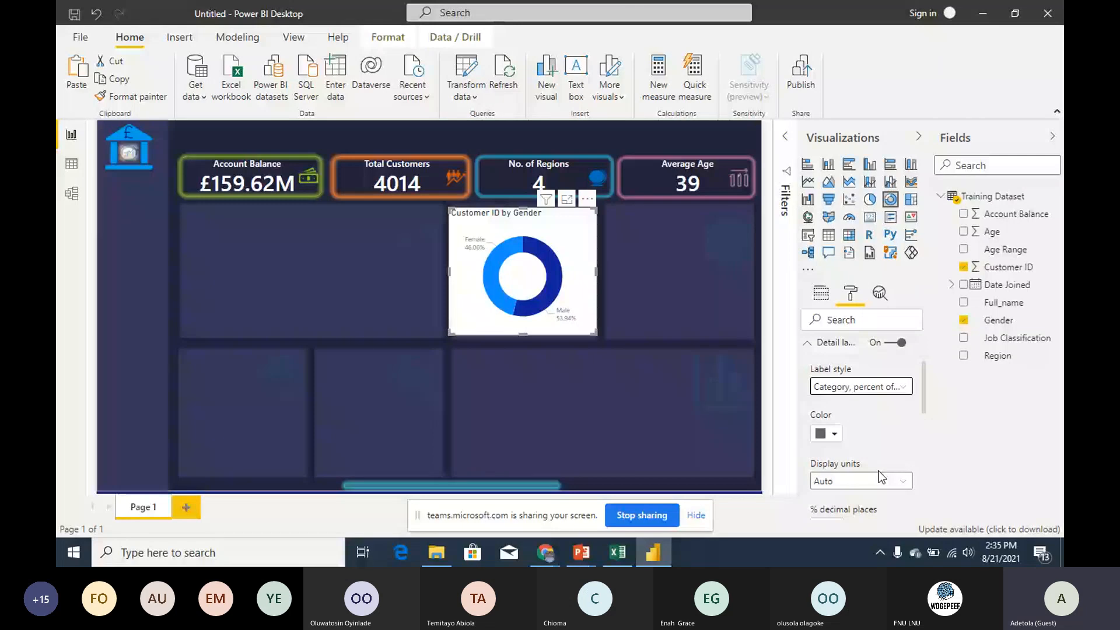
pyautogui.scroll(-3, 858, 408)
pyautogui.click(838, 398)
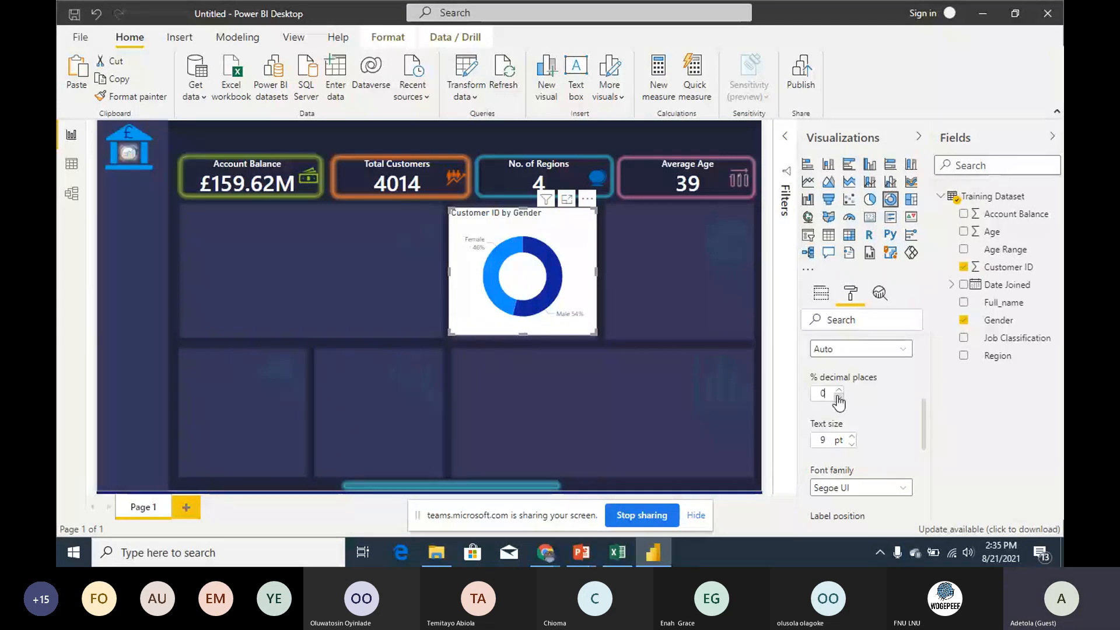
pyautogui.scroll(-5, 932, 510)
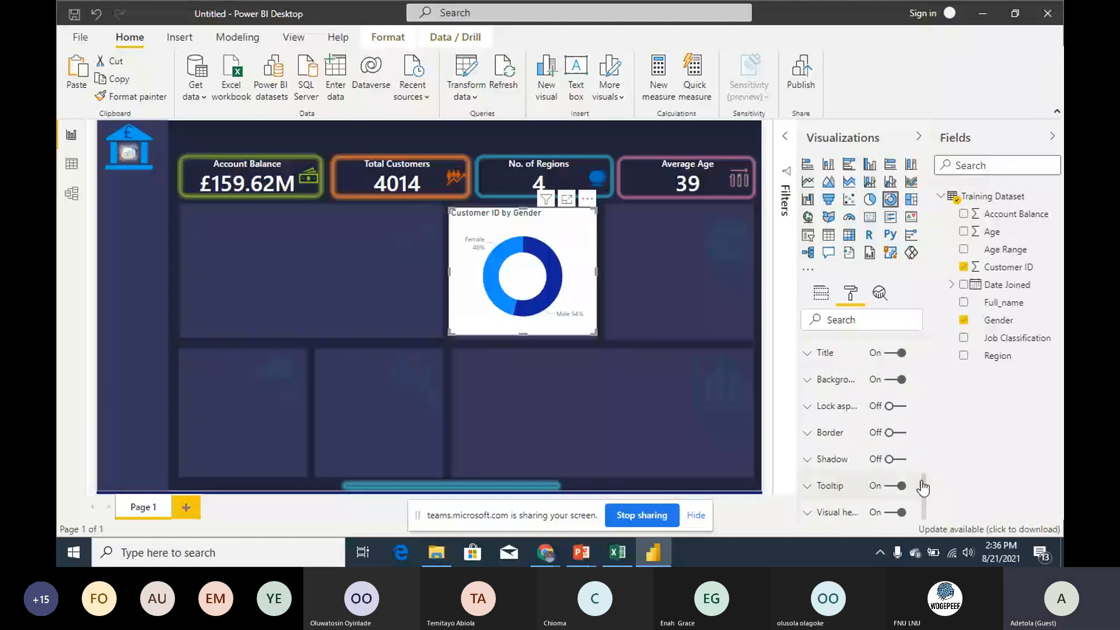
# Step: Turn off the donut chart's background and change its Male slice to a lighter blue
pyautogui.moveTo(923, 487); pyautogui.dragTo(926, 369)
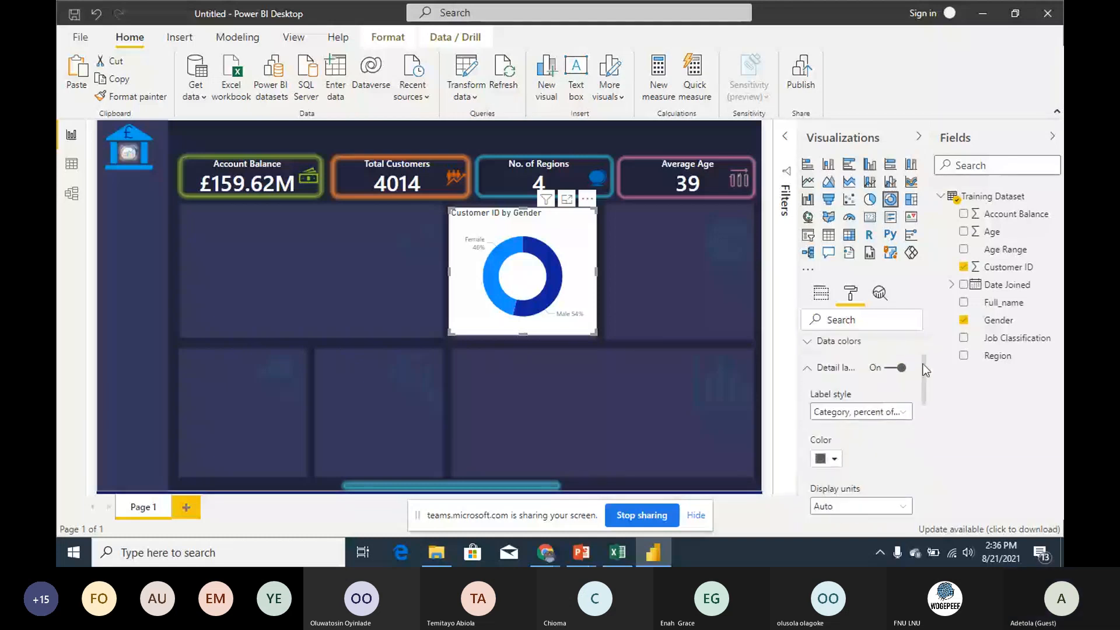
pyautogui.scroll(2, 811, 423)
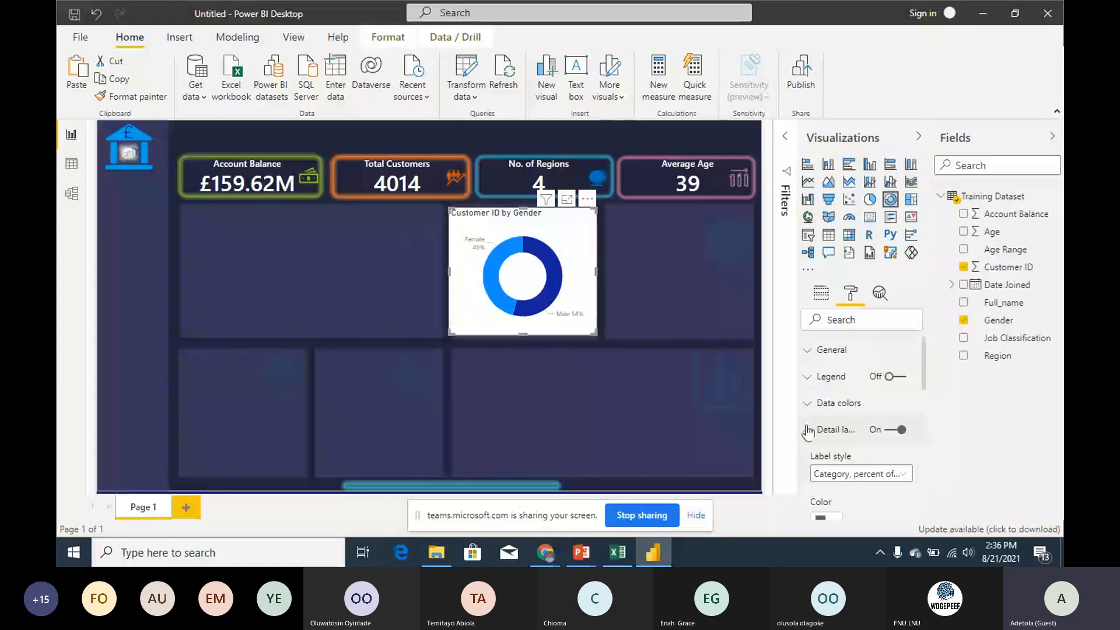
pyautogui.click(808, 430)
pyautogui.scroll(-1, 887, 467)
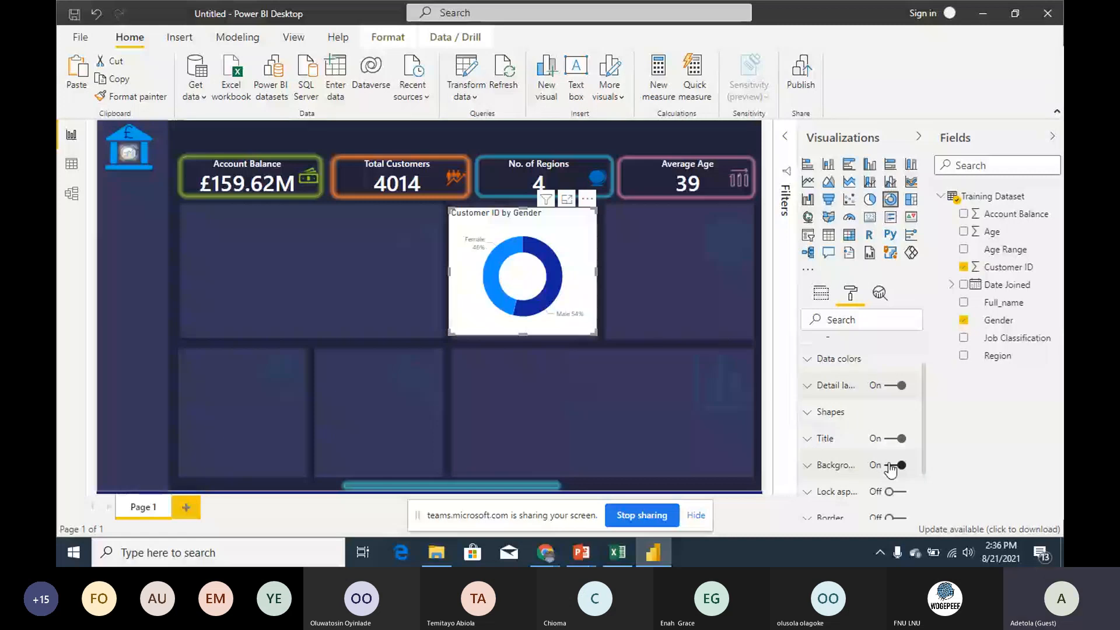
pyautogui.click(893, 465)
pyautogui.scroll(1, 885, 387)
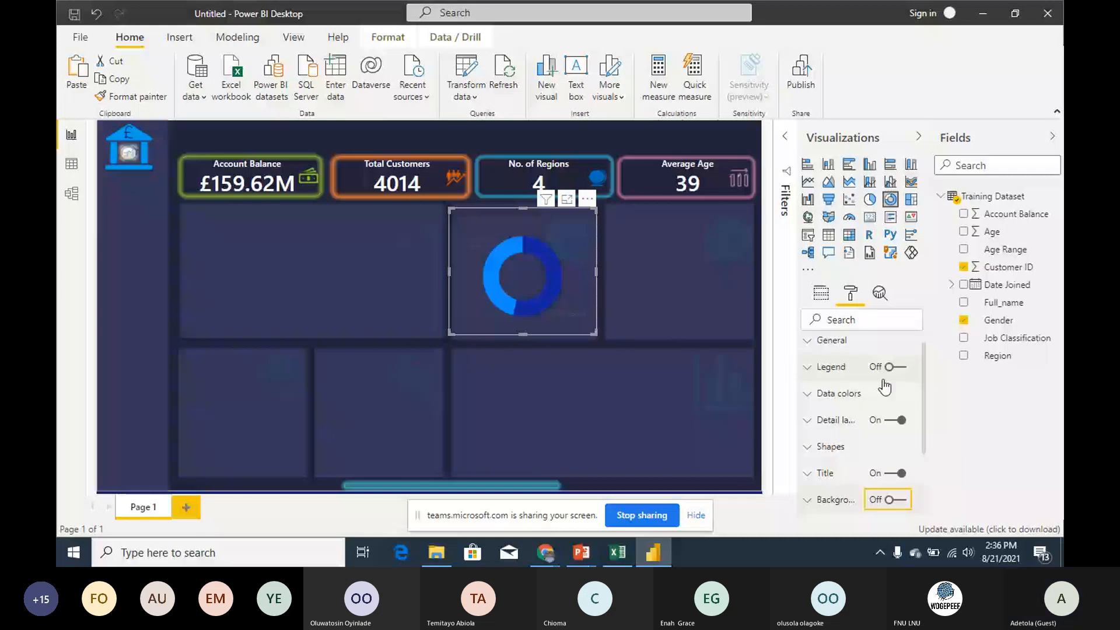
pyautogui.click(884, 388)
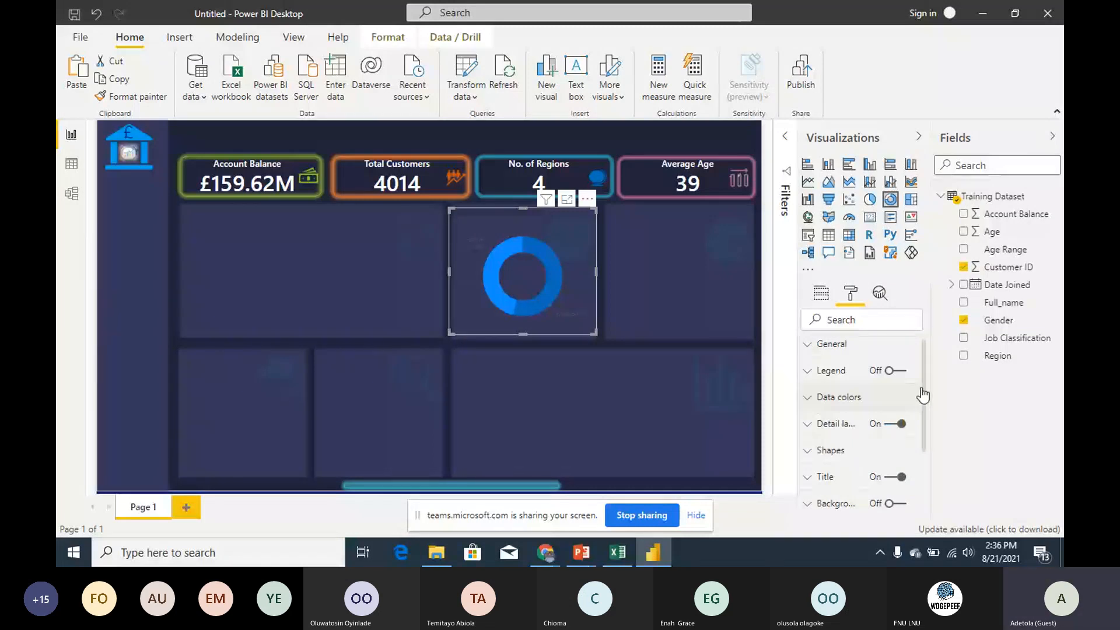
# Step: Set the donut chart's detail labels to white with a 12 pt text size
pyautogui.click(835, 424)
pyautogui.scroll(-2, 835, 401)
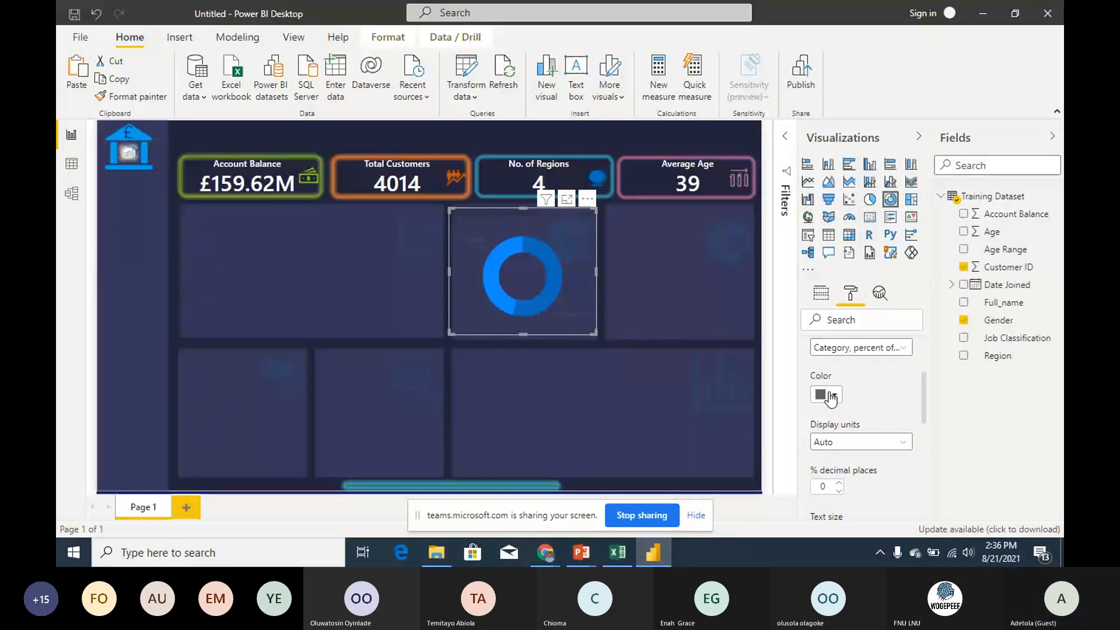
pyautogui.click(831, 397)
pyautogui.click(860, 323)
pyautogui.scroll(-2, 923, 398)
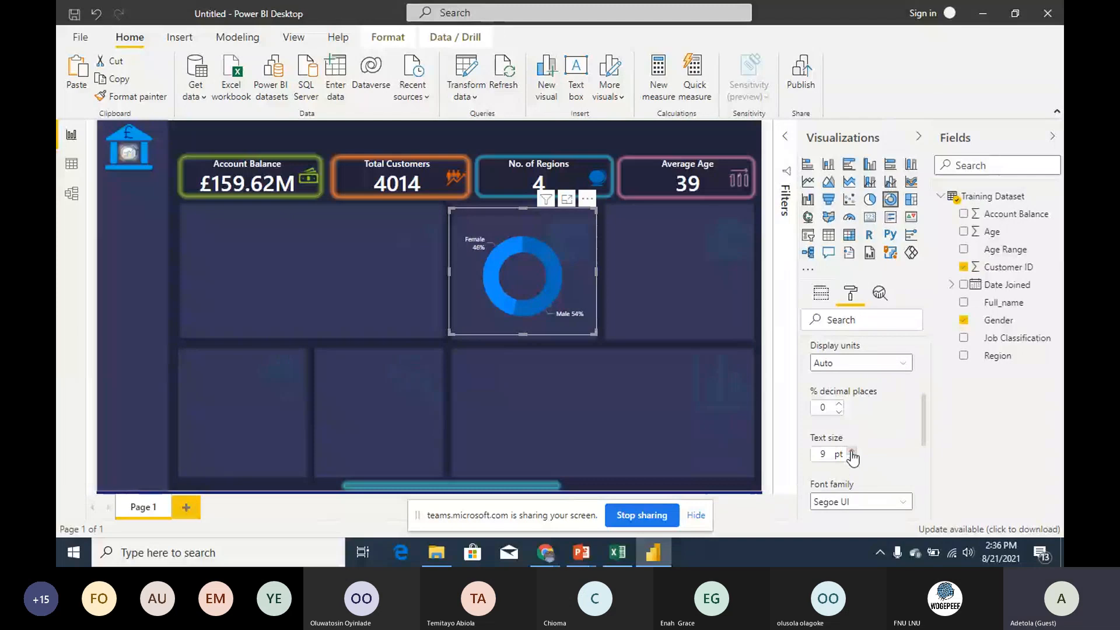
pyautogui.click(851, 451)
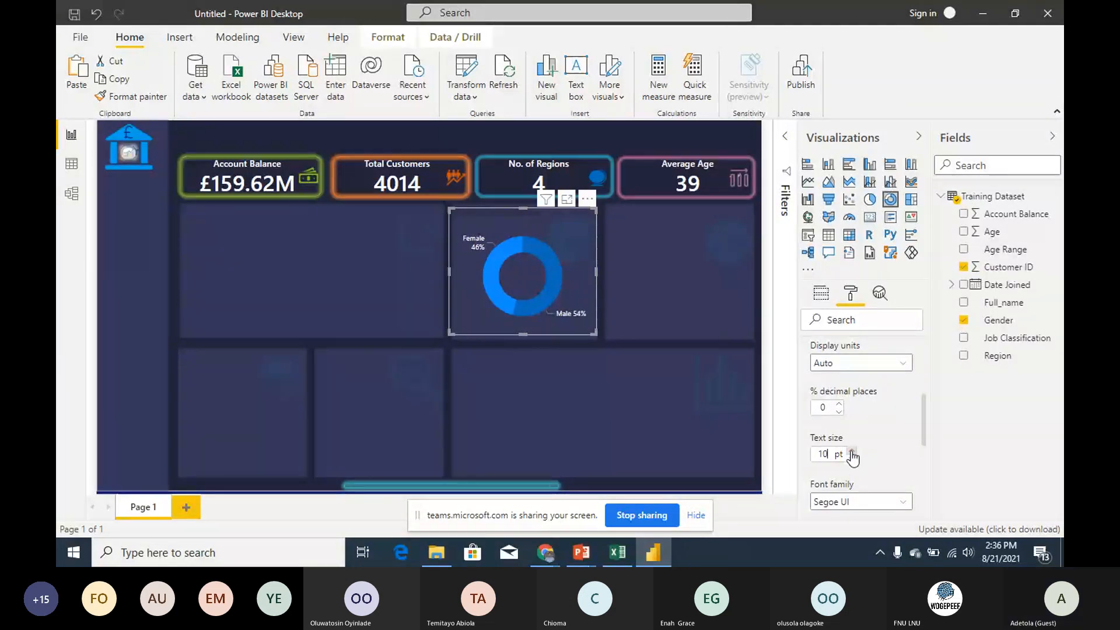
pyautogui.click(852, 451)
pyautogui.click(851, 451)
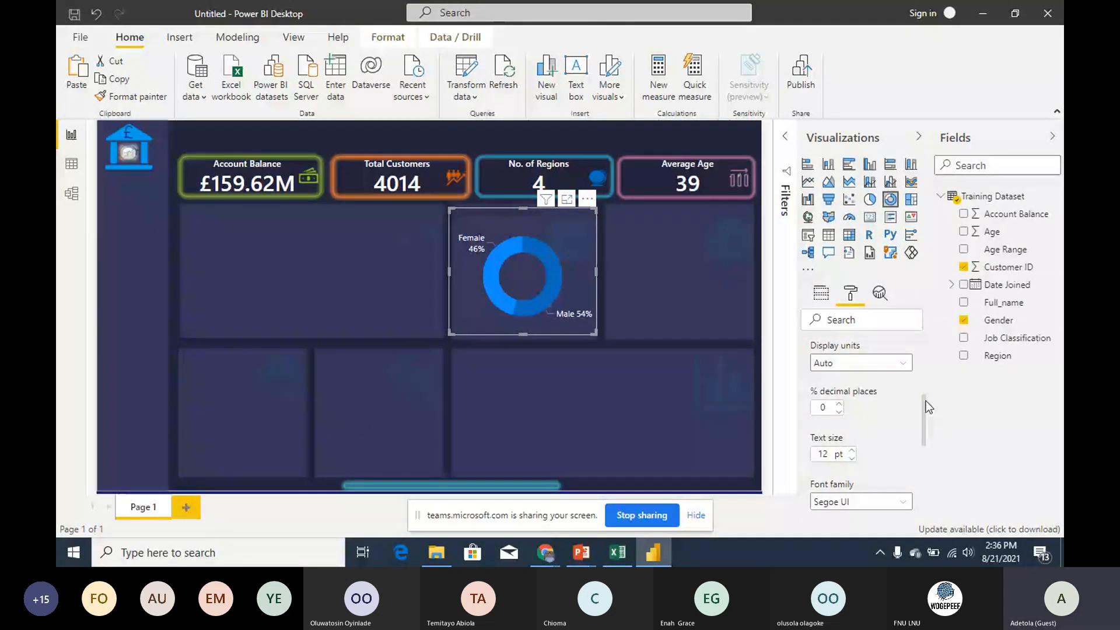
# Step: Replace the donut chart's title text with "Gender" in its title formatting settings
pyautogui.scroll(3, 926, 400)
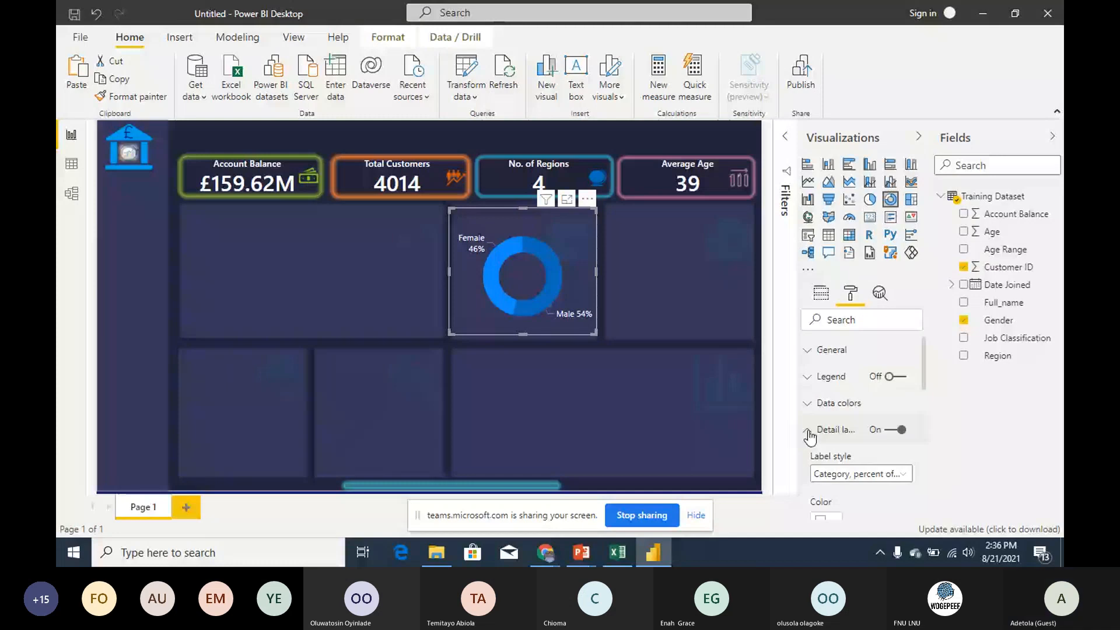
pyautogui.click(808, 431)
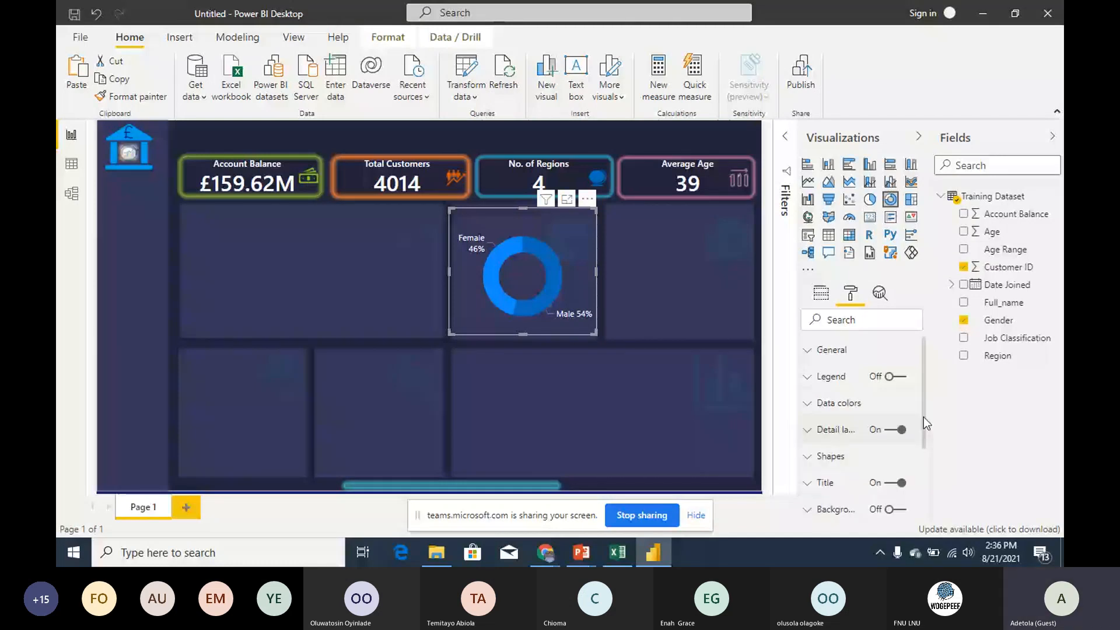
pyautogui.click(823, 482)
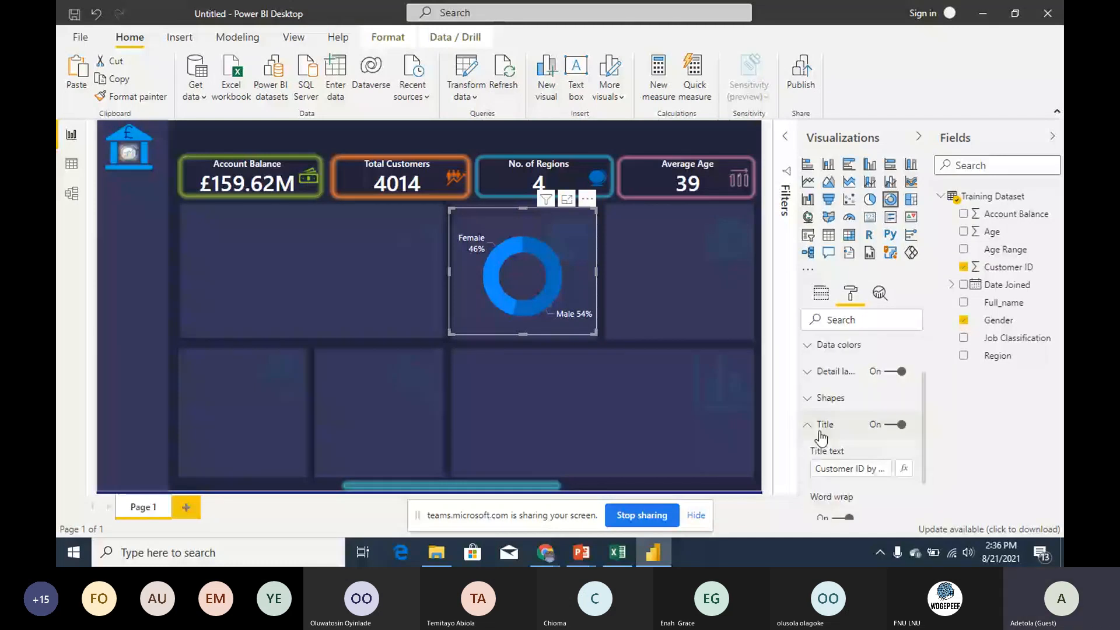
pyautogui.tripleClick(818, 469)
pyautogui.write('Gender')
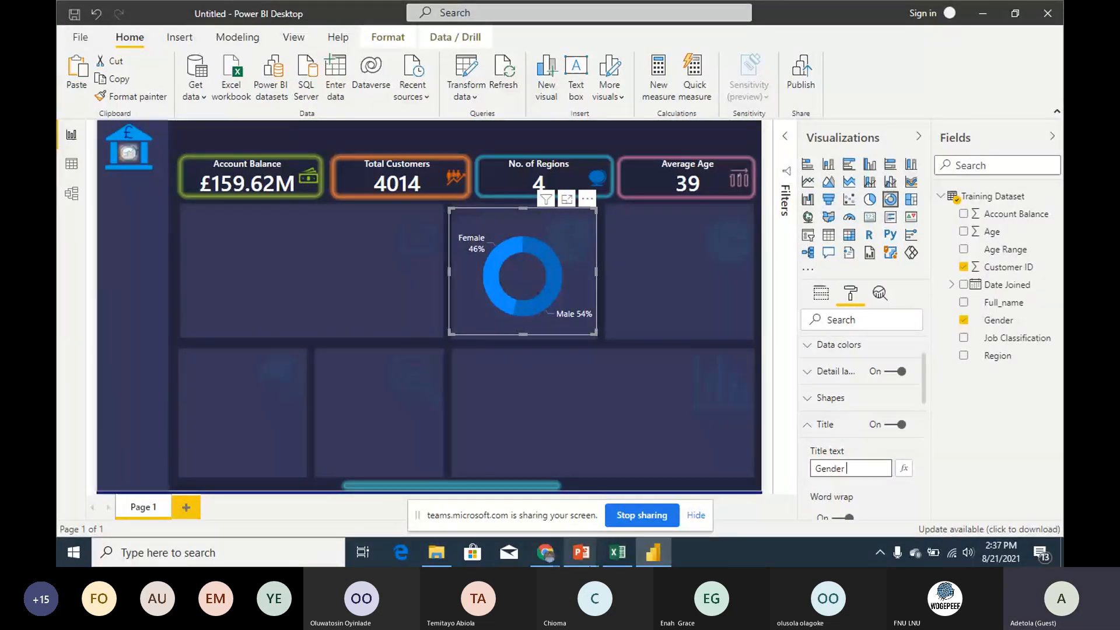
# Step: Check the target dashboard slide in PowerPoint, return to Power BI Desktop and complete the donut chart's title as "Gender Distribution"
pyautogui.moveTo(581, 553)
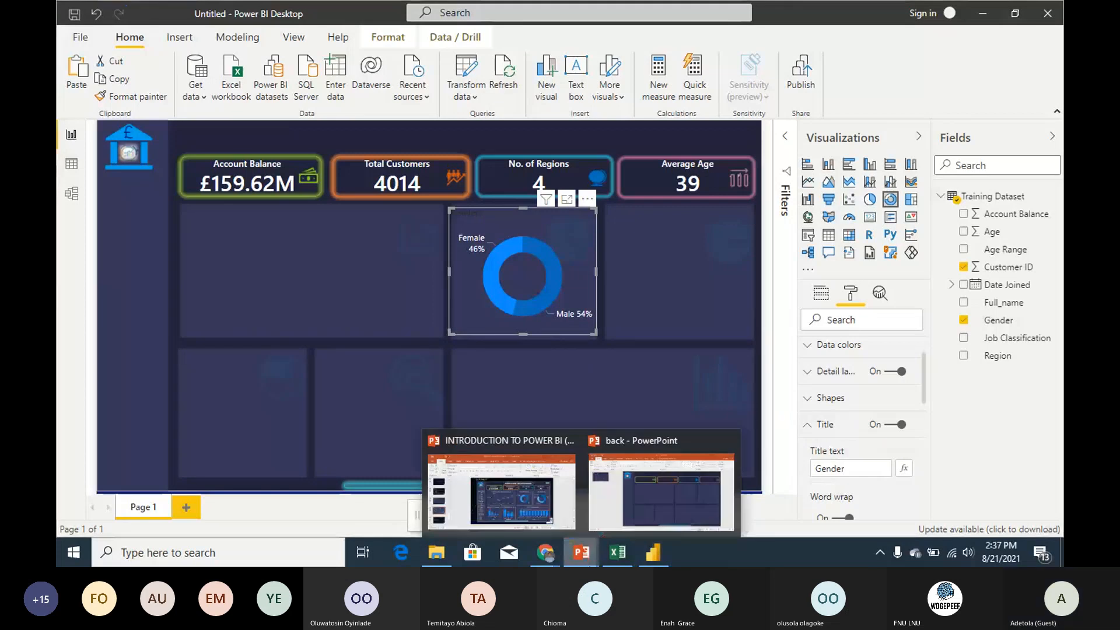
pyautogui.click(561, 500)
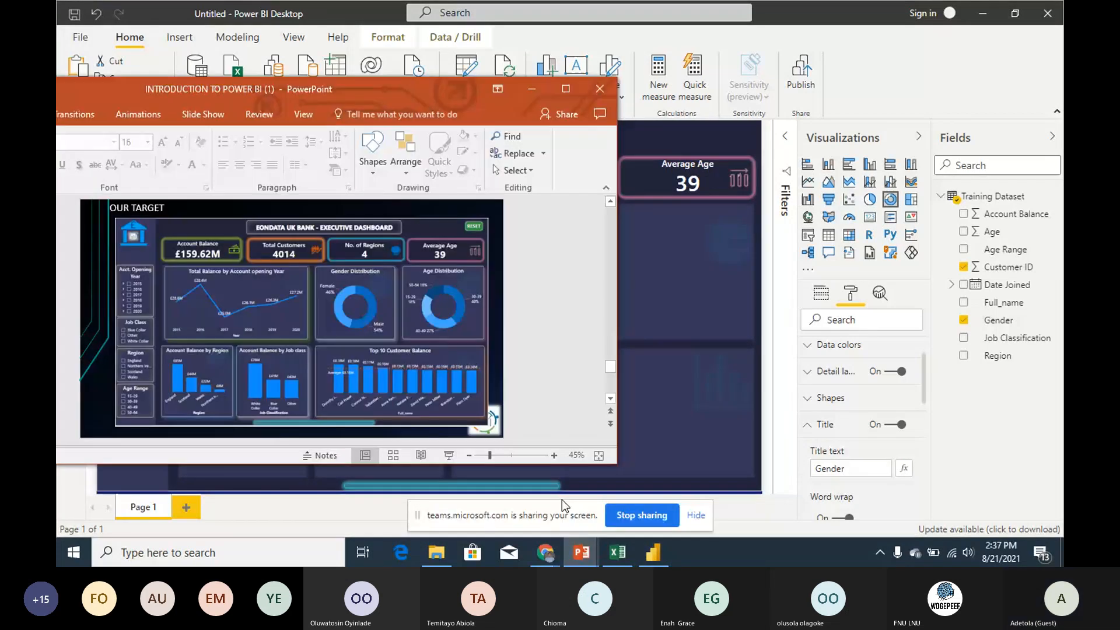
pyautogui.click(877, 93)
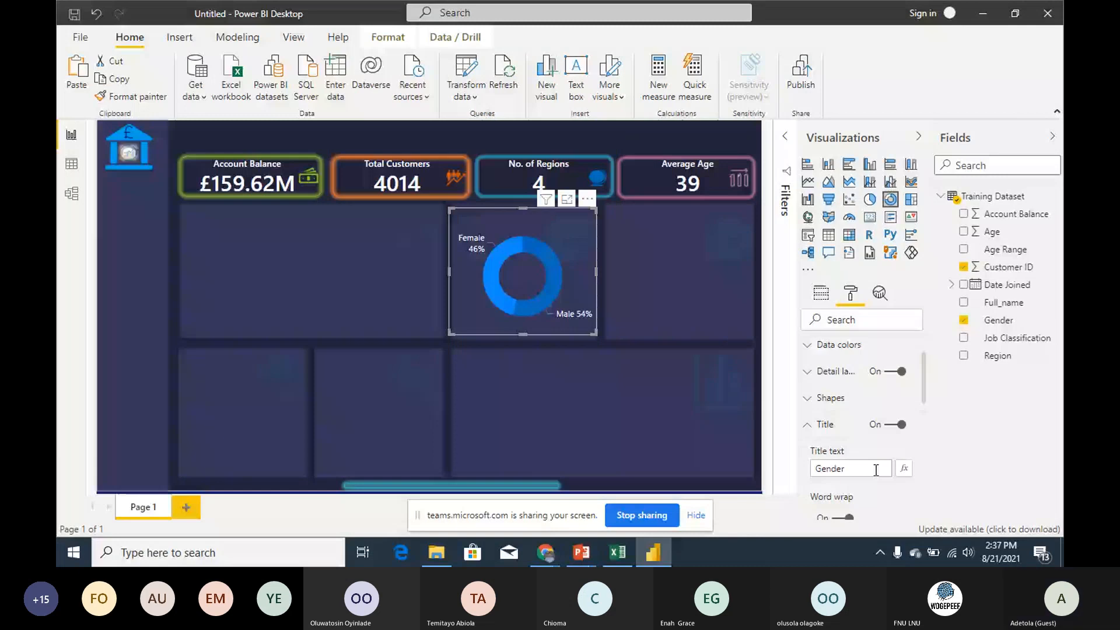
pyautogui.click(875, 470)
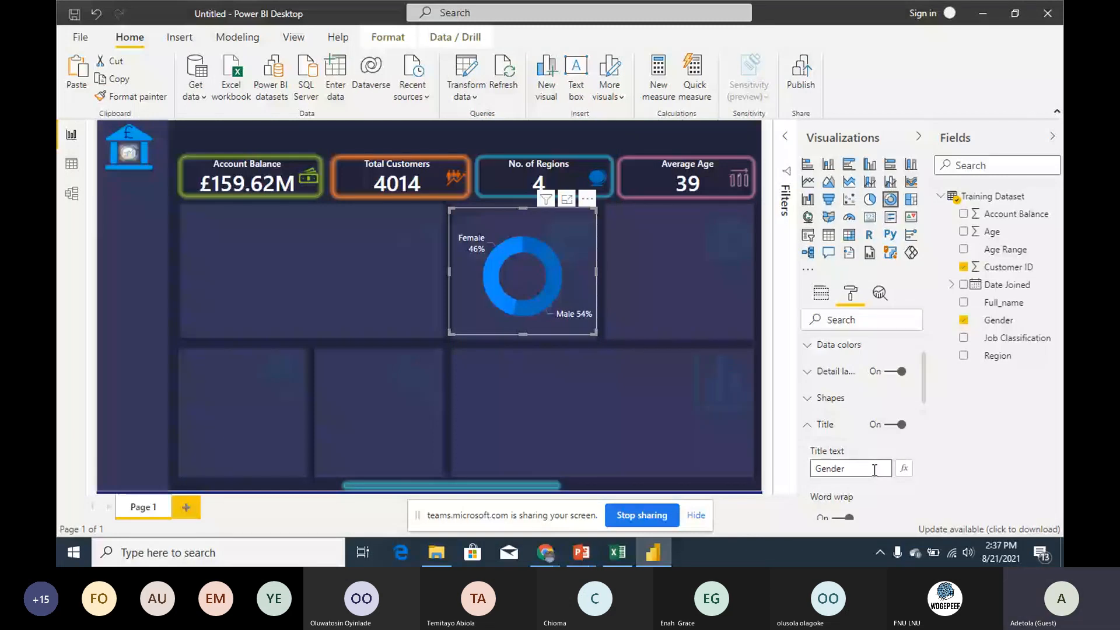
pyautogui.write('distribution')
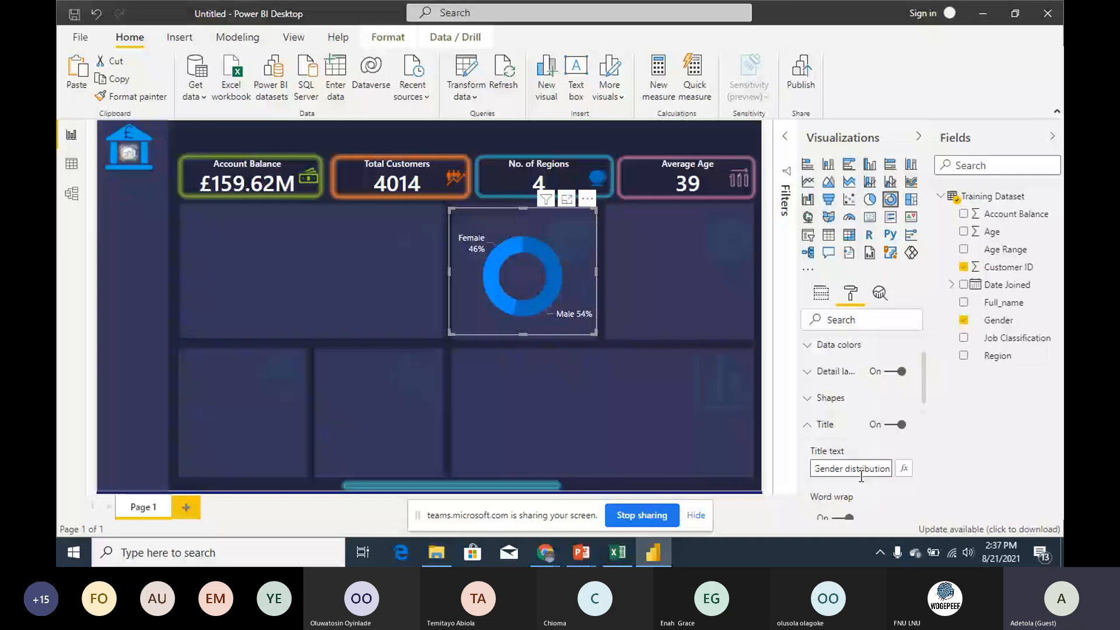
pyautogui.scroll(-1, 862, 476)
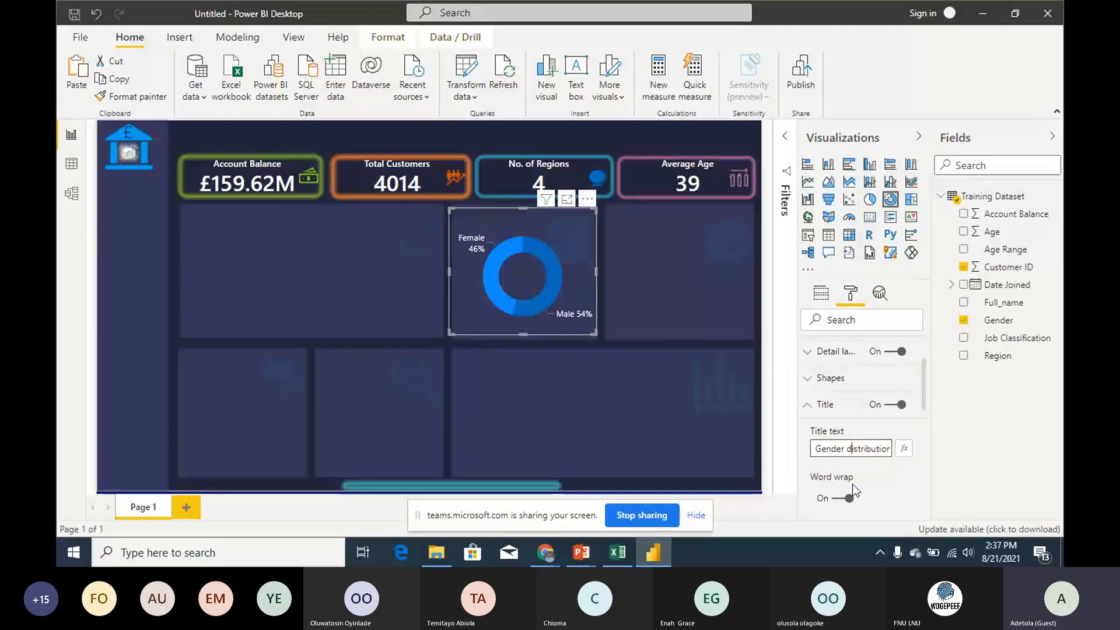
pyautogui.press('BackSpace')
pyautogui.write('D')
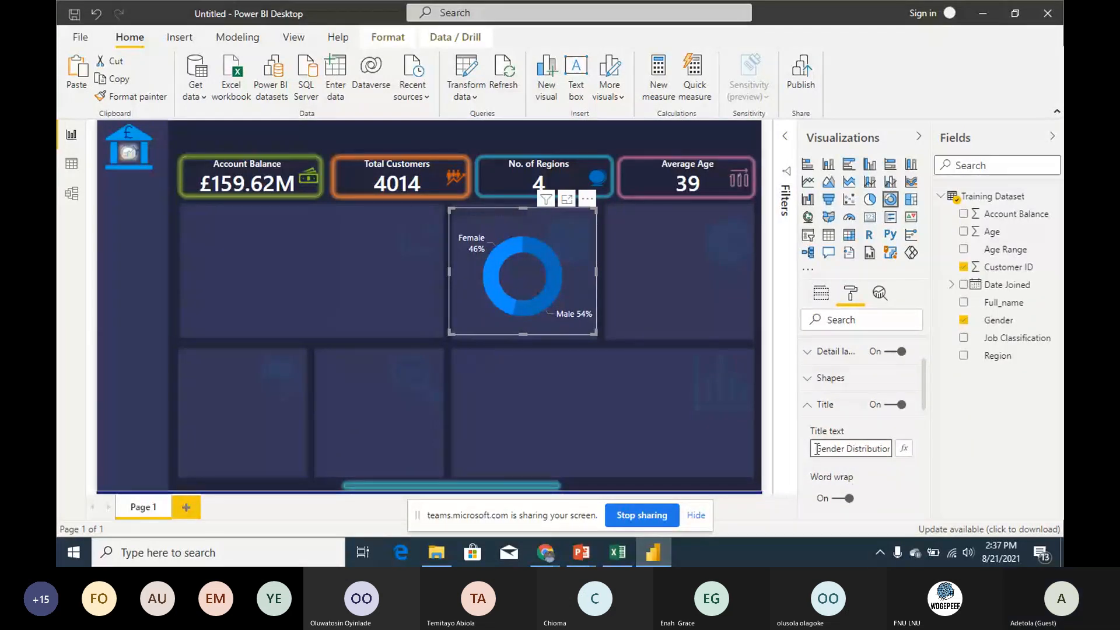
pyautogui.click(818, 450)
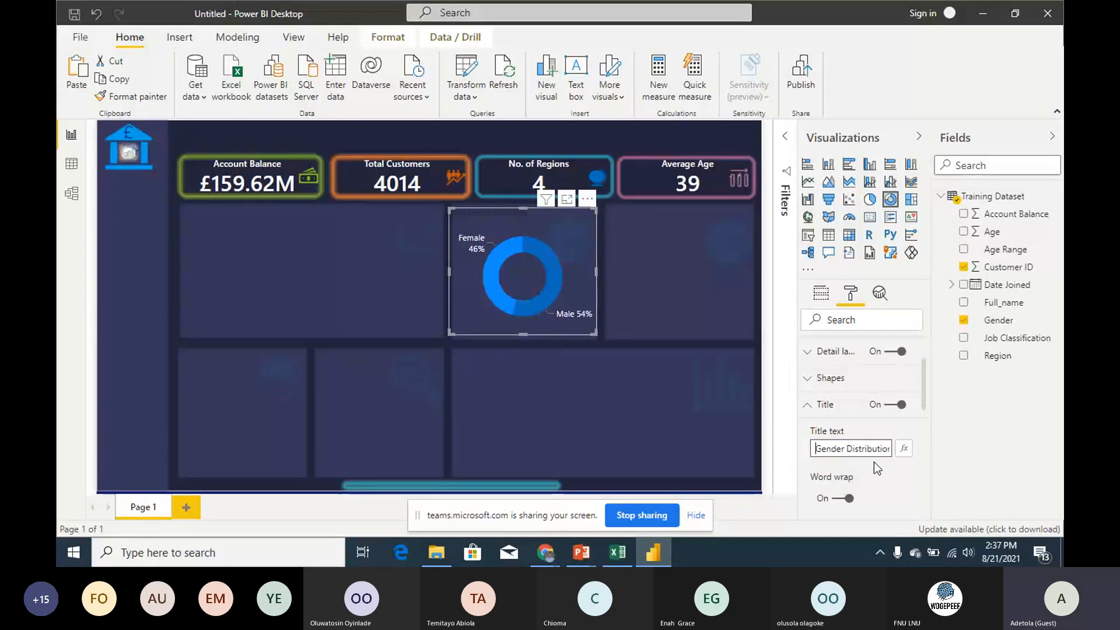
# Step: Format the donut chart's title with white font color, center alignment and the Segoe UI Semibold font
pyautogui.moveTo(923, 404); pyautogui.dragTo(923, 436)
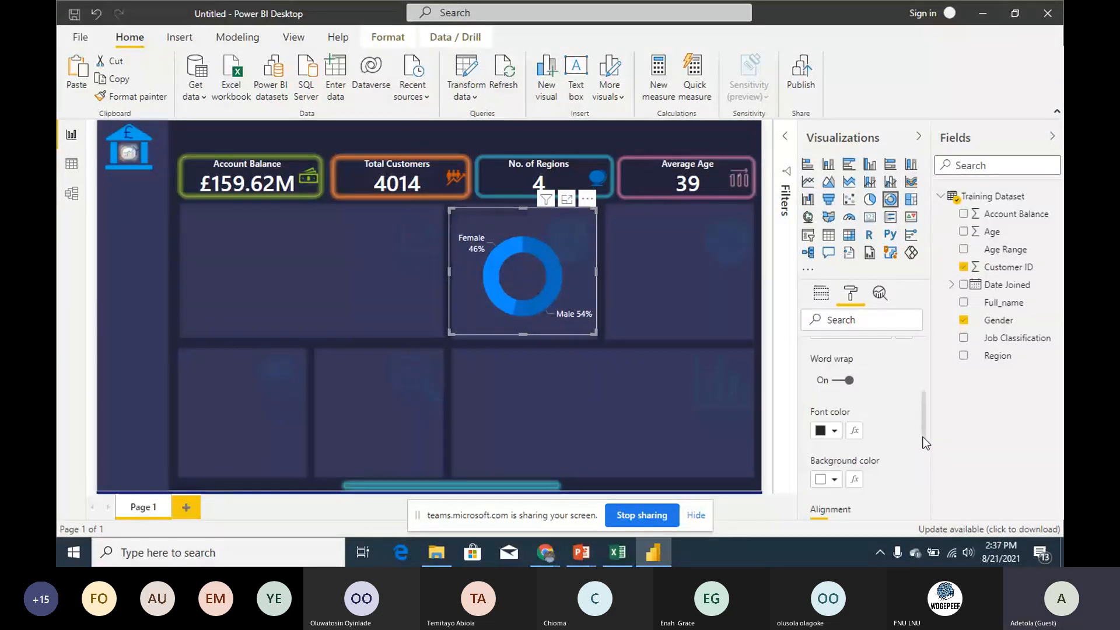
pyautogui.click(835, 430)
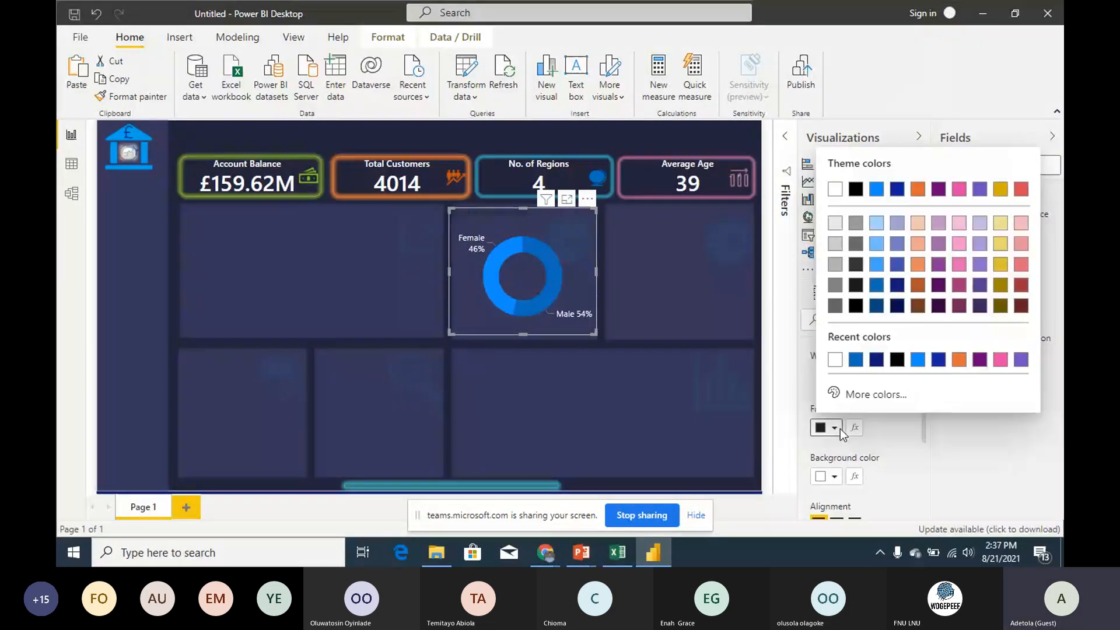
pyautogui.click(835, 189)
pyautogui.scroll(-2, 929, 453)
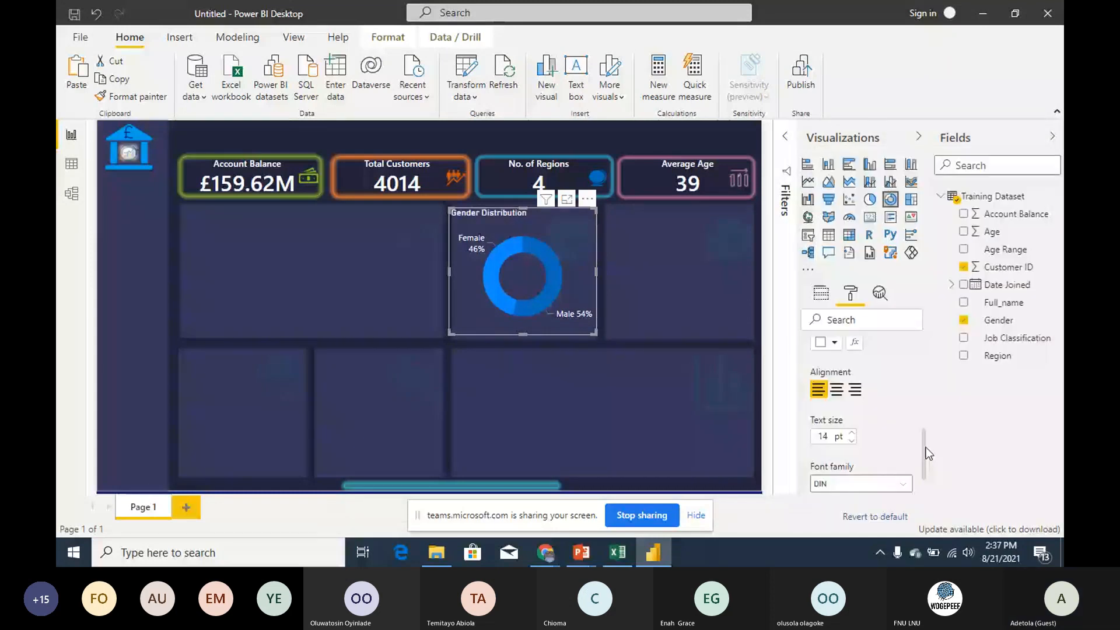
pyautogui.click(893, 484)
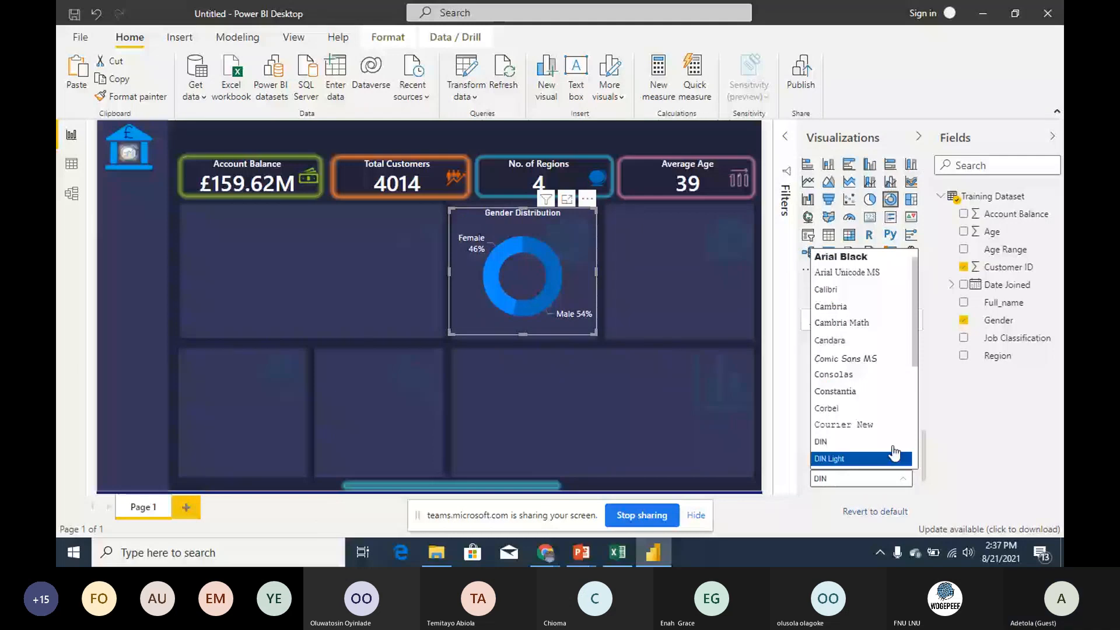
pyautogui.scroll(-2, 892, 448)
pyautogui.click(898, 448)
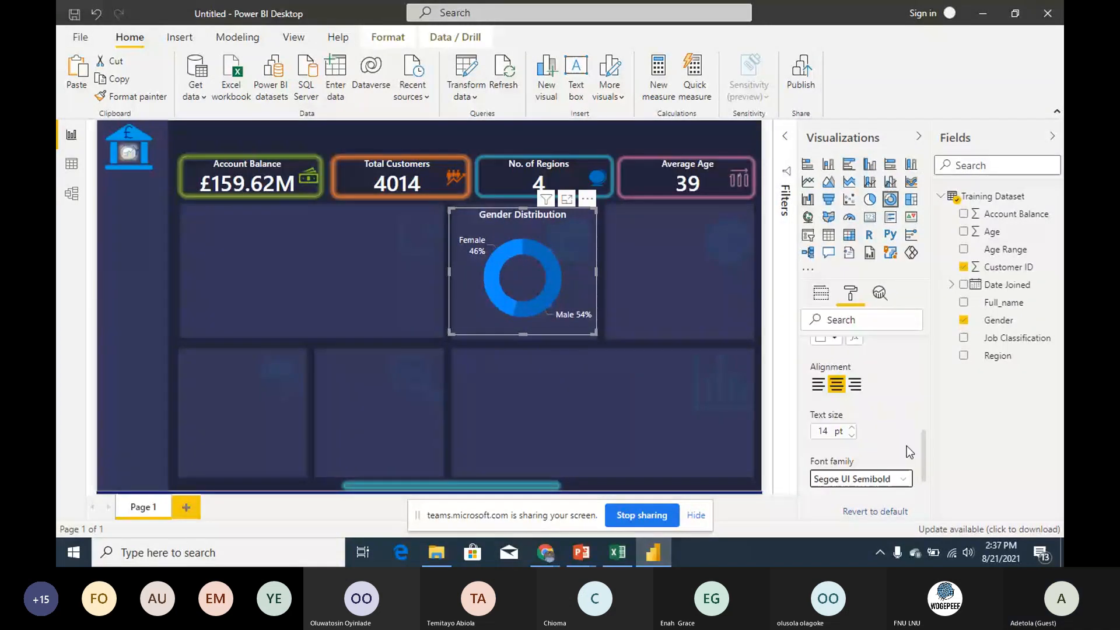
# Step: Enable the donut chart's border in white with a 5 px corner radius
pyautogui.moveTo(922, 448); pyautogui.dragTo(926, 324)
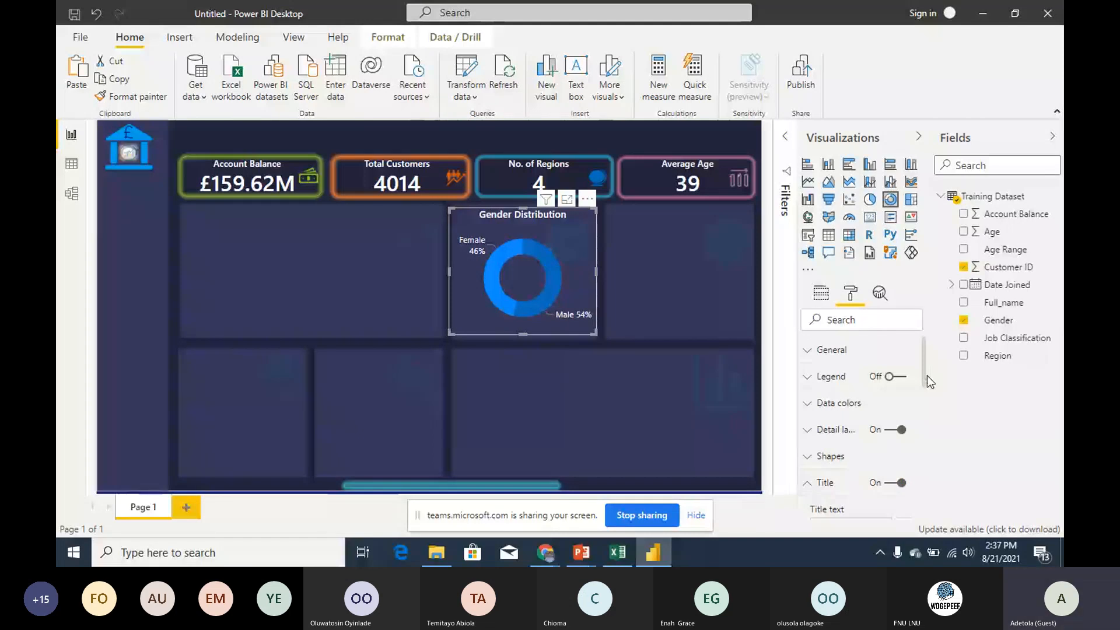
pyautogui.moveTo(928, 379); pyautogui.dragTo(929, 415)
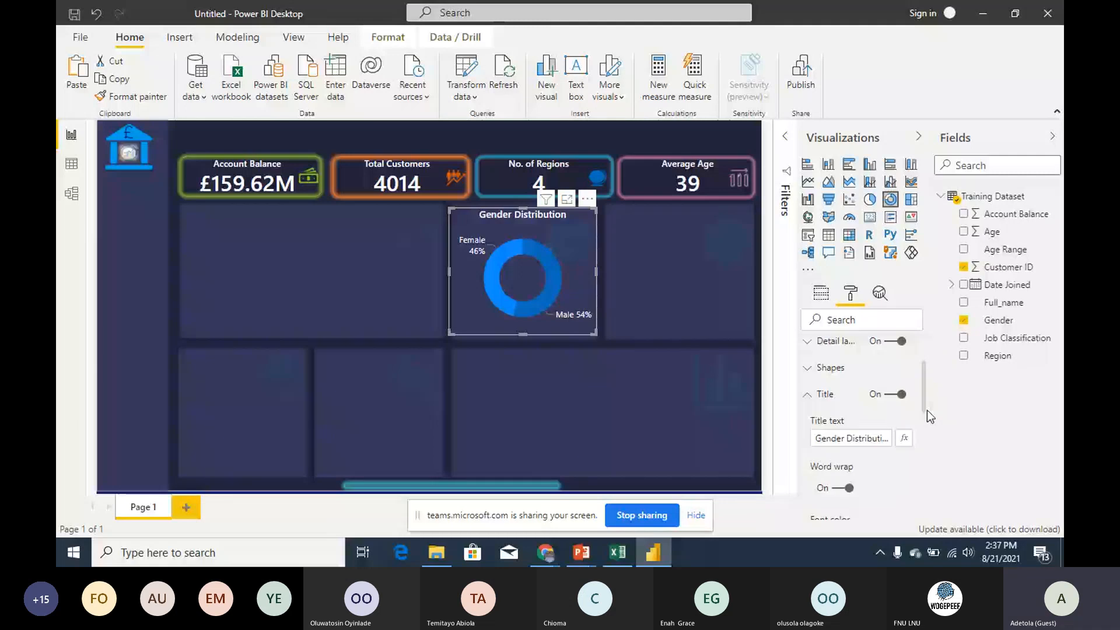
pyautogui.click(807, 394)
pyautogui.moveTo(924, 434); pyautogui.dragTo(925, 460)
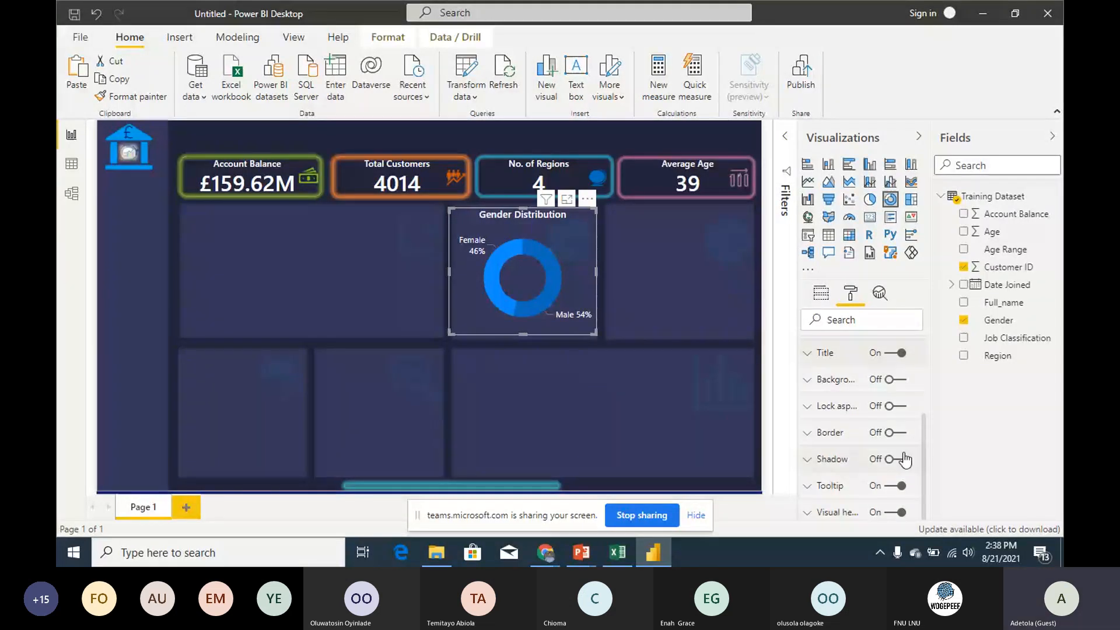
pyautogui.click(897, 433)
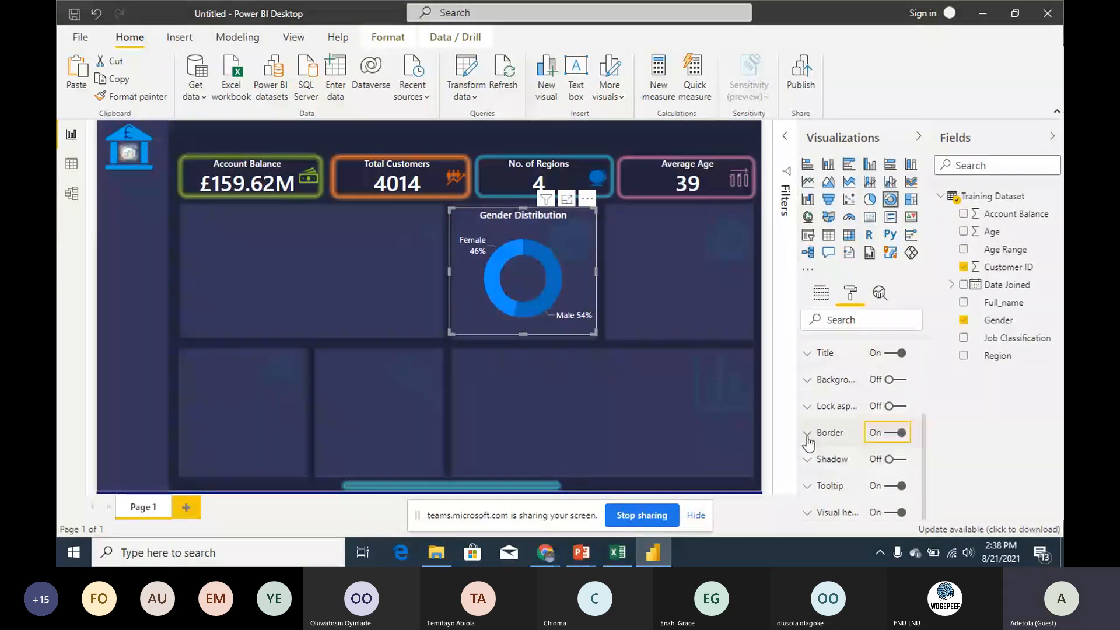
pyautogui.click(808, 434)
pyautogui.scroll(-2, 875, 414)
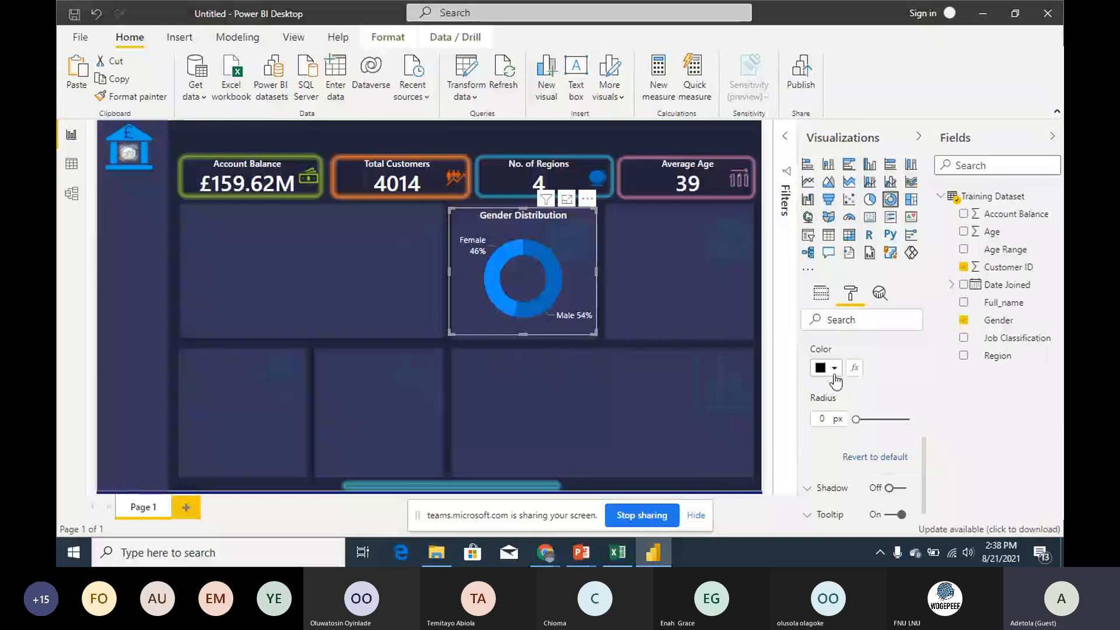
pyautogui.click(834, 374)
pyautogui.click(821, 404)
pyautogui.moveTo(856, 418); pyautogui.dragTo(865, 419)
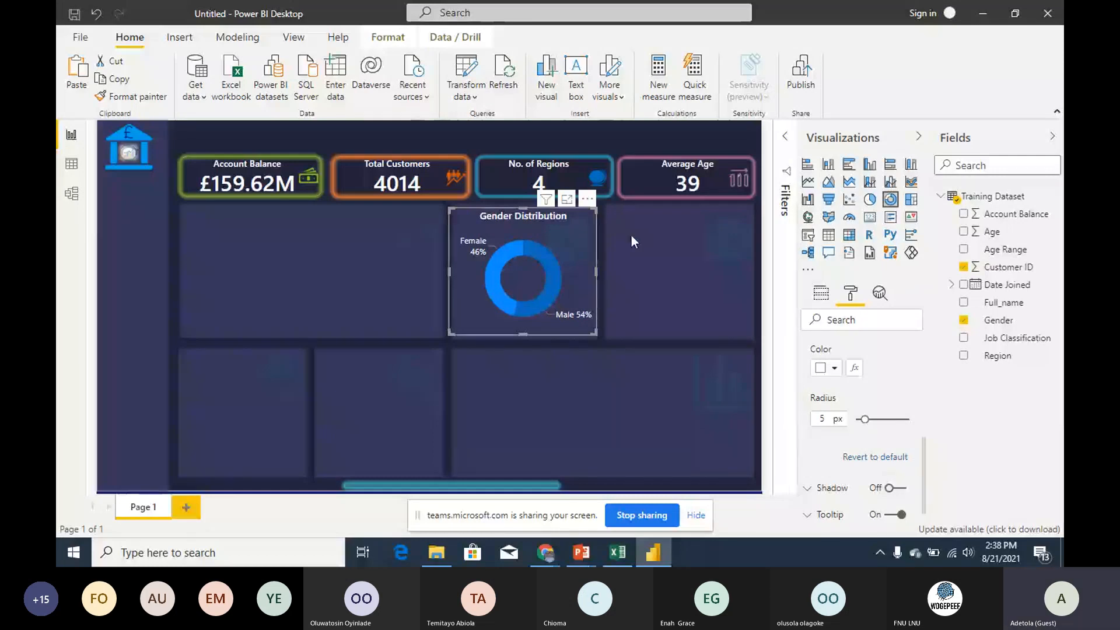
# Step: Shrink and reposition the Gender Distribution chart so that it fits inside its background panel
pyautogui.moveTo(582, 223)
pyautogui.mouseDown()
pyautogui.moveTo(596, 226)
pyautogui.moveTo(583, 220)
pyautogui.mouseUp()
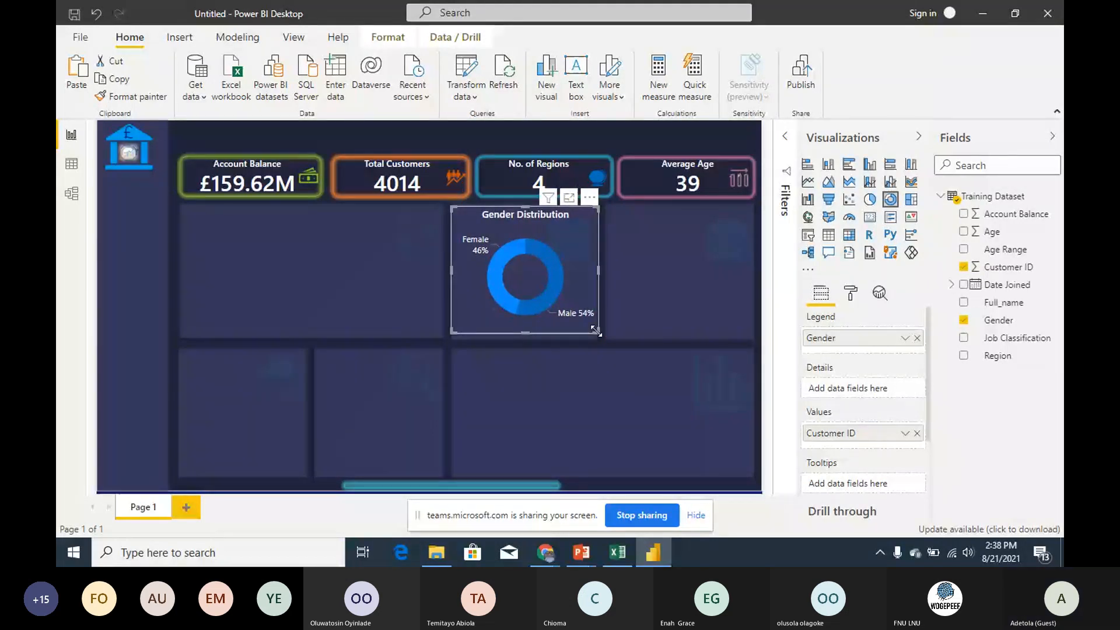
pyautogui.moveTo(595, 331); pyautogui.dragTo(590, 331)
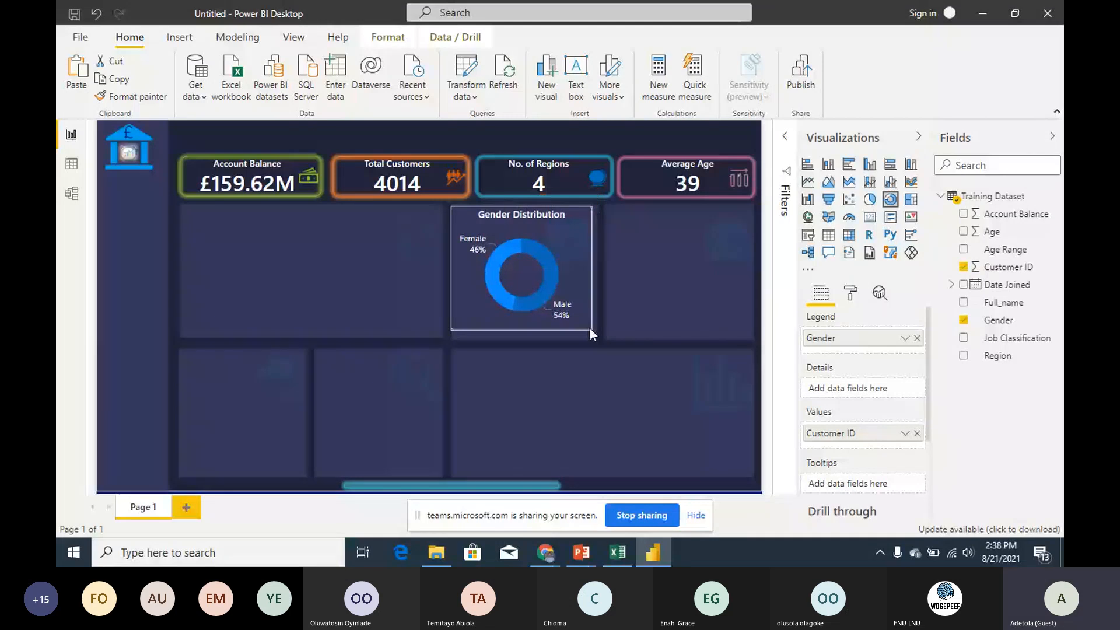
pyautogui.moveTo(589, 328); pyautogui.dragTo(590, 329)
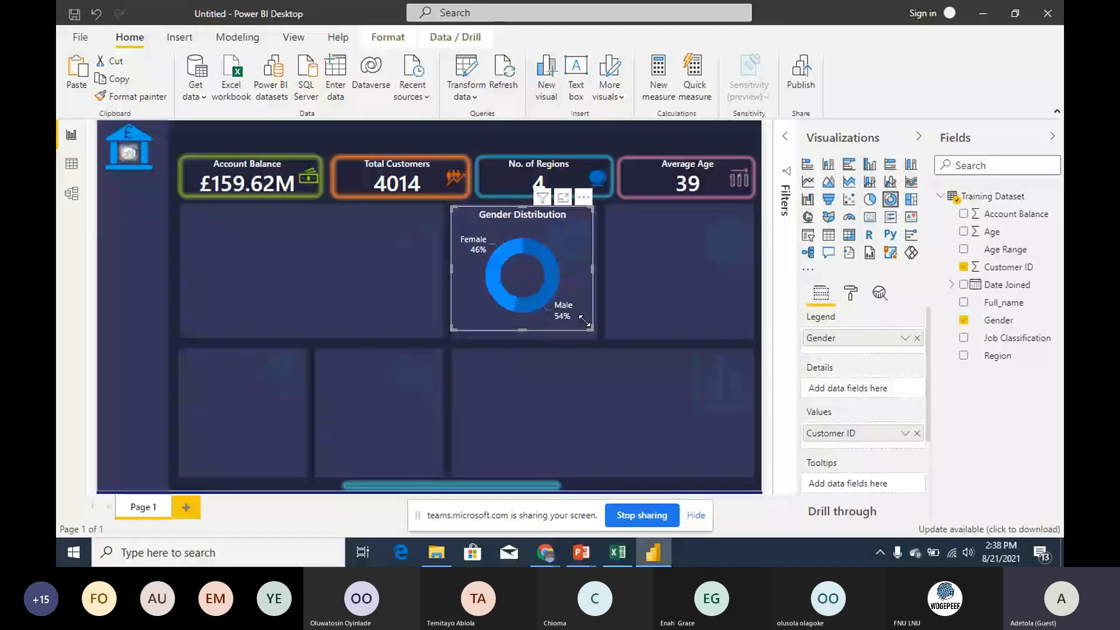
pyautogui.moveTo(585, 321); pyautogui.dragTo(588, 323)
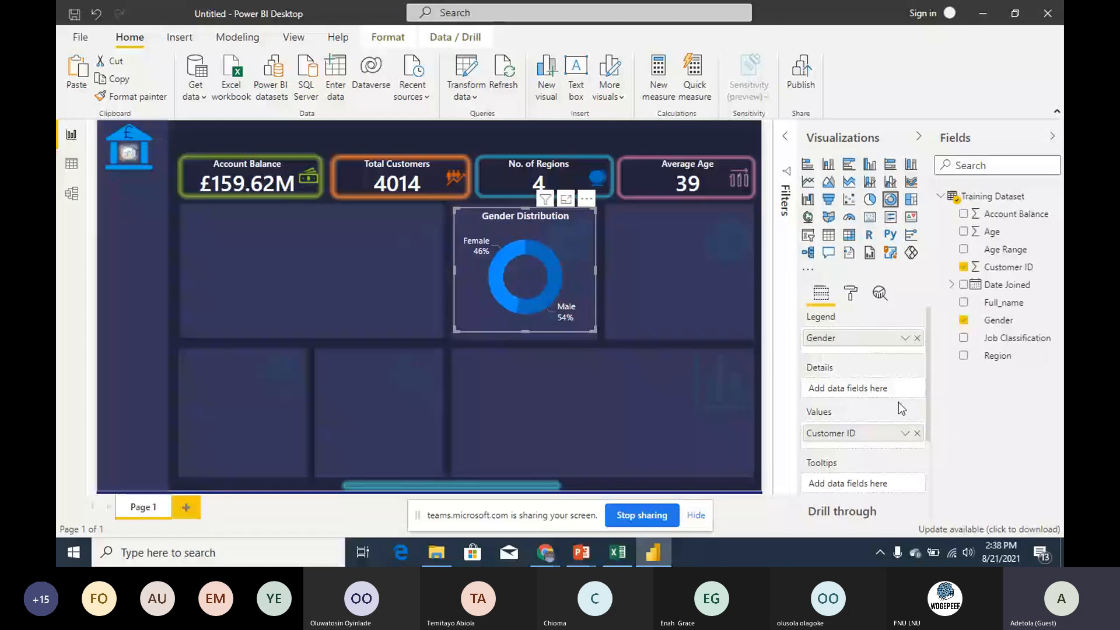
# Step: Enable the Gender Distribution chart's shadow and set the shadow color to white
pyautogui.click(851, 293)
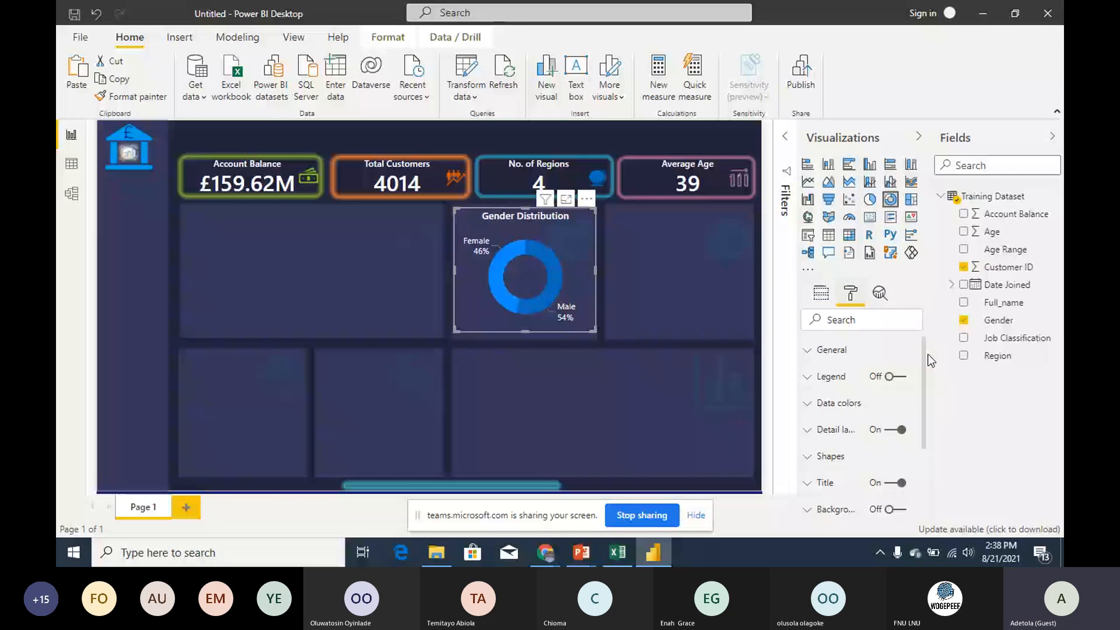
pyautogui.scroll(-3, 927, 457)
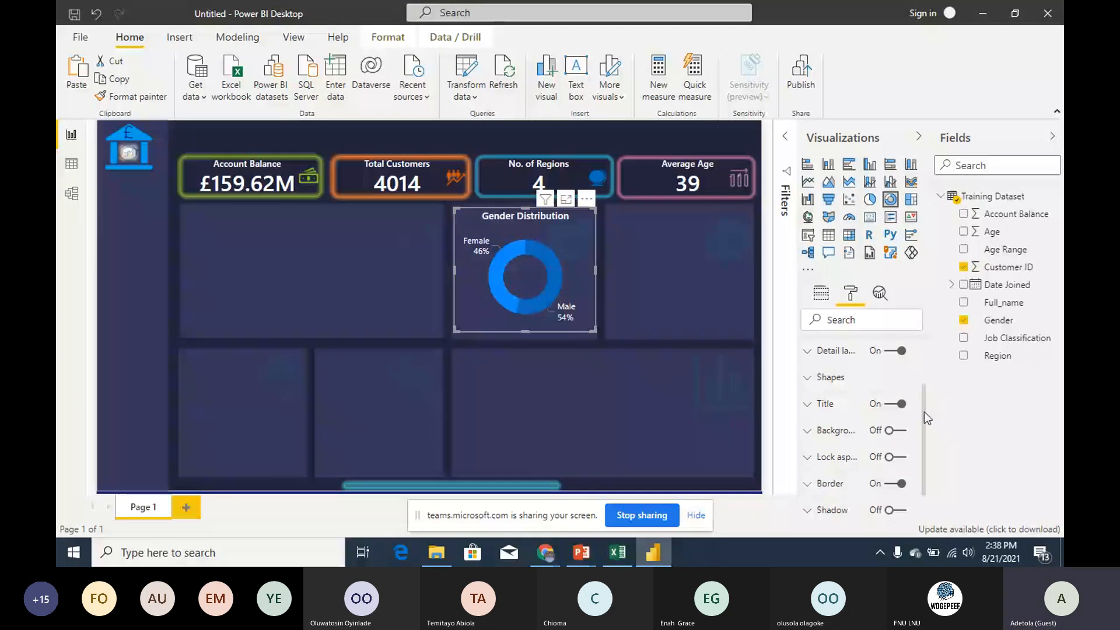
pyautogui.scroll(-1, 924, 412)
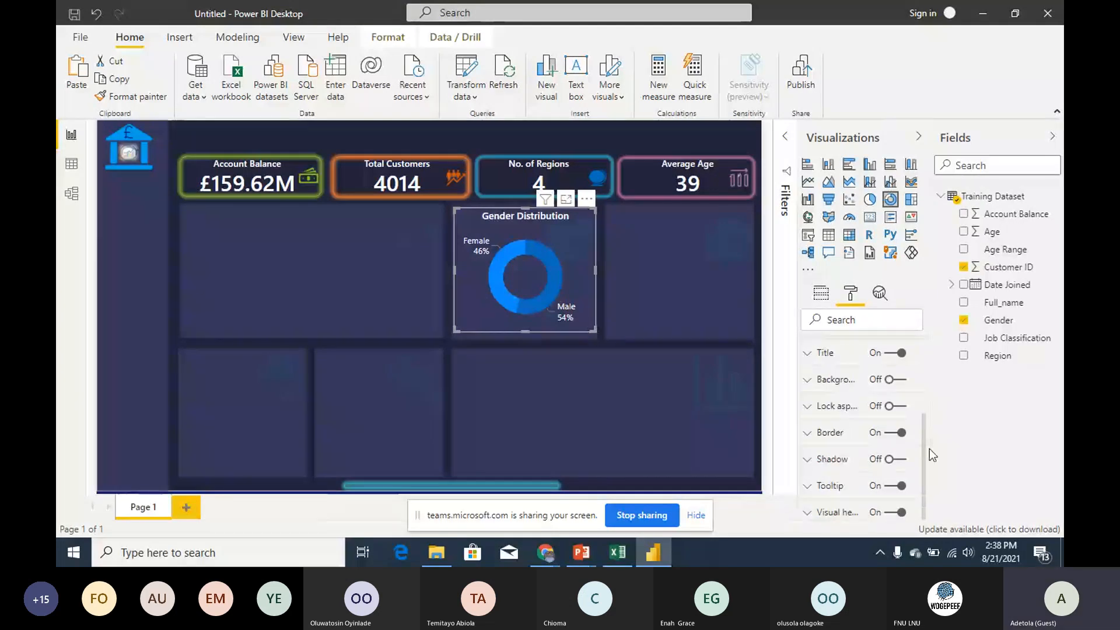
pyautogui.click(901, 460)
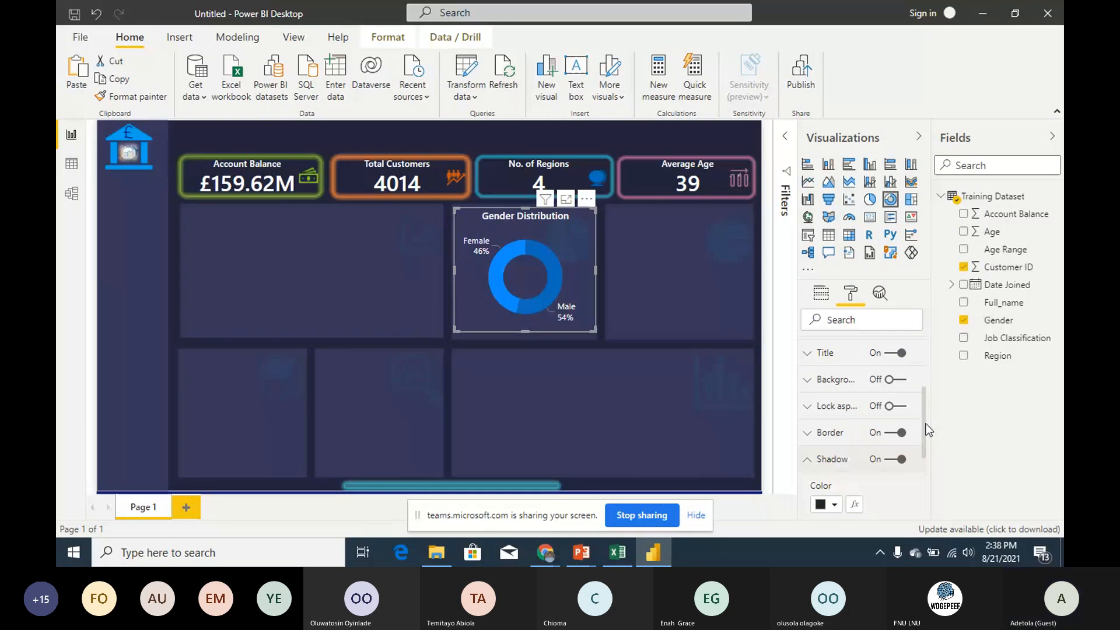
pyautogui.scroll(-2, 926, 423)
pyautogui.click(826, 371)
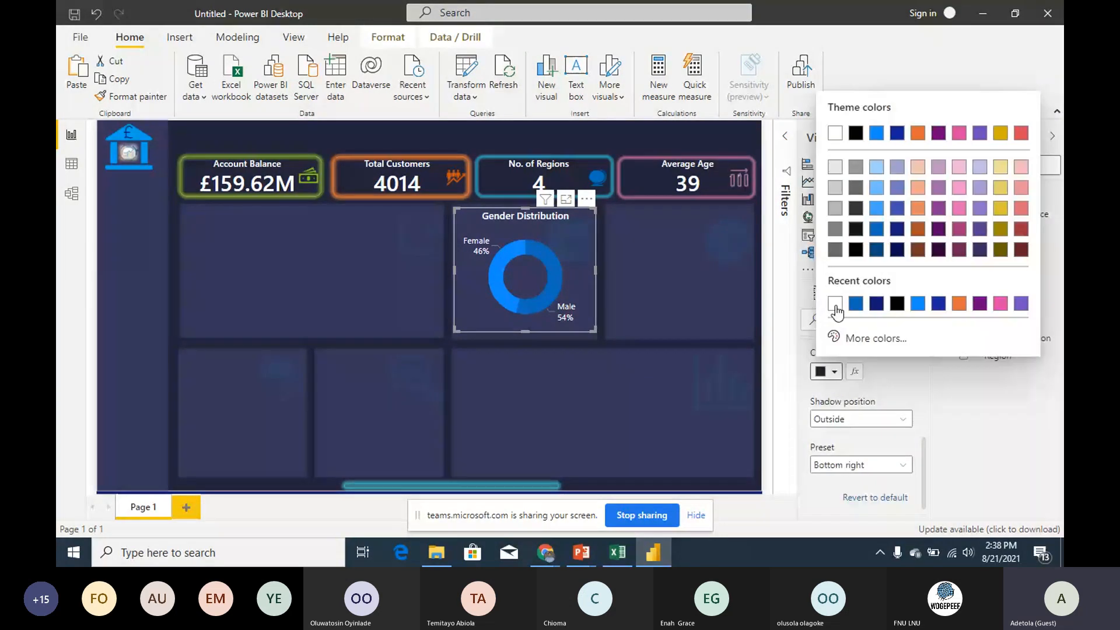
pyautogui.click(834, 304)
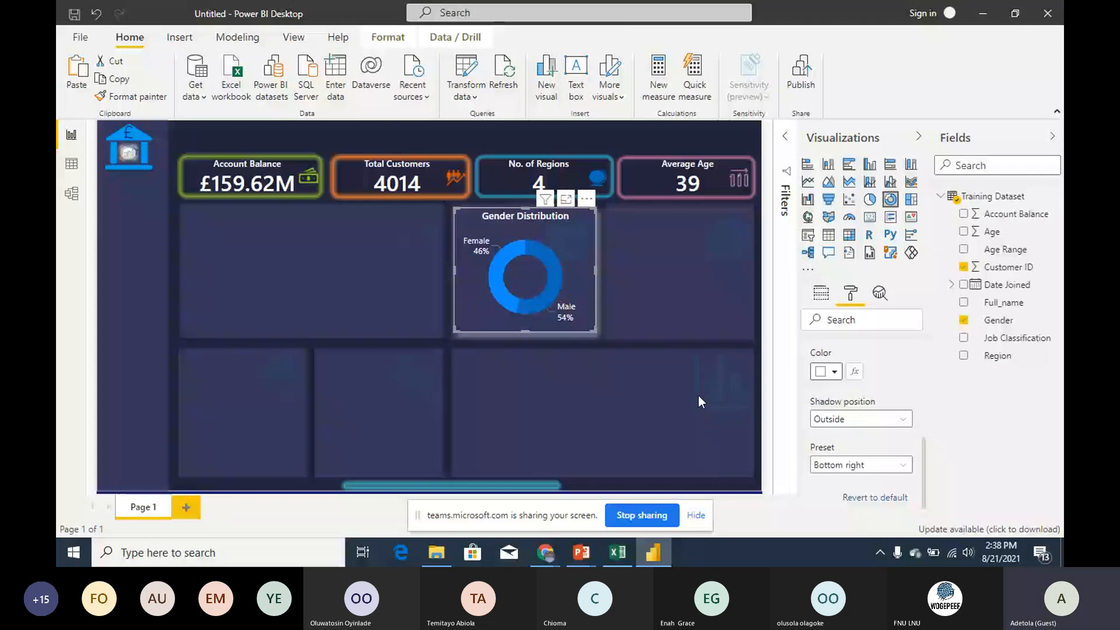
# Step: Switch to the "INTRODUCTION TO POWER BI (1)" presentation in PowerPoint to view the target dashboard slide
pyautogui.moveTo(581, 552)
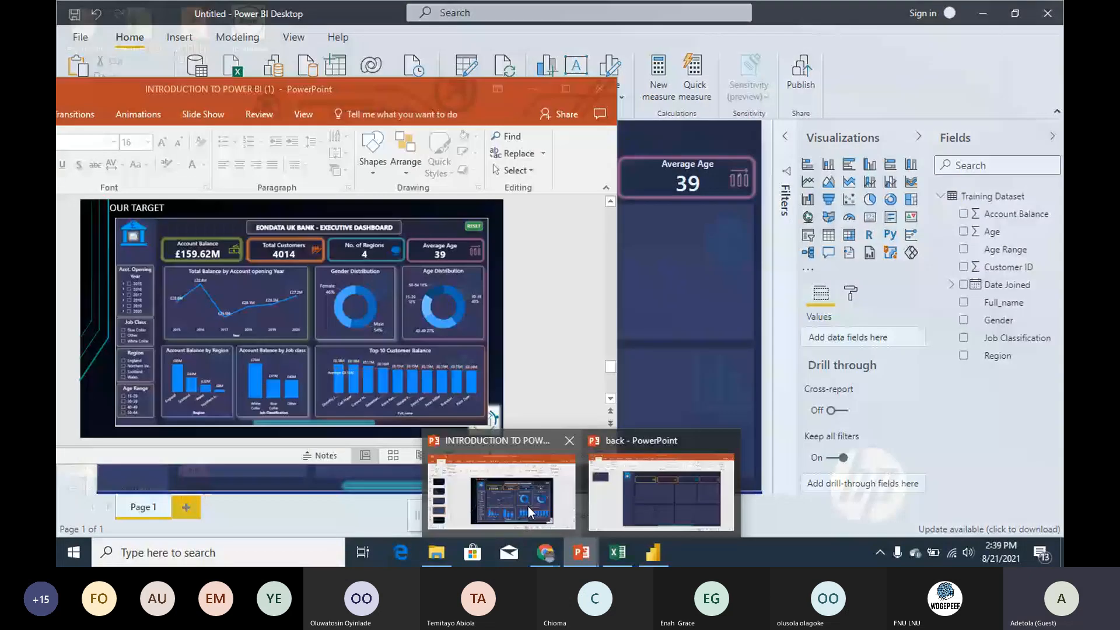
pyautogui.click(527, 506)
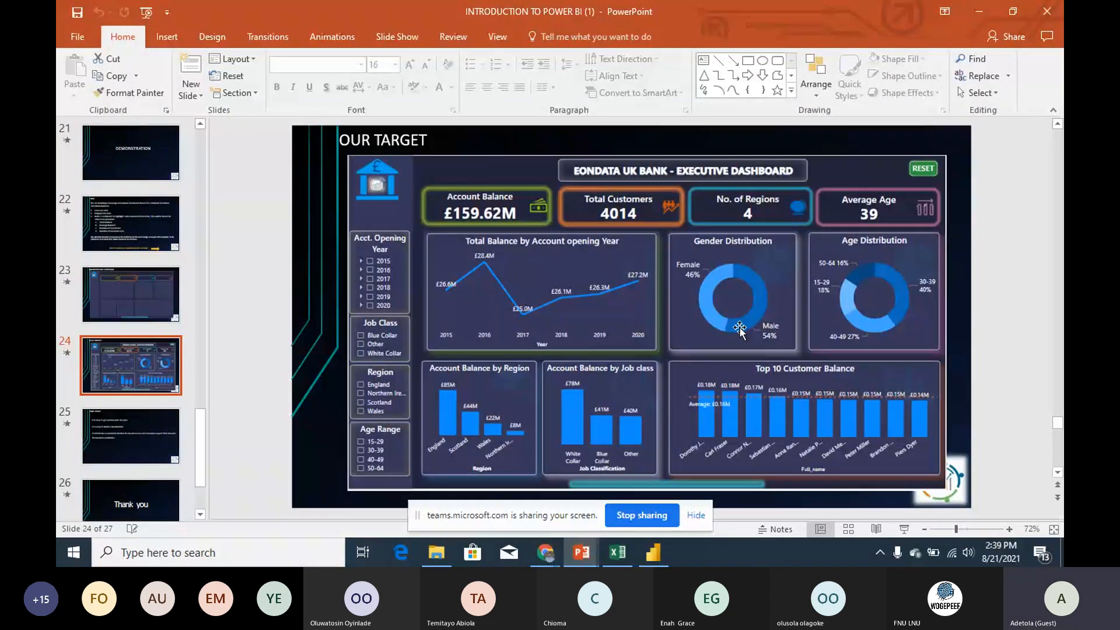
# Step: Switch back to Power BI Desktop and duplicate the Gender Distribution donut chart
pyautogui.click(985, 15)
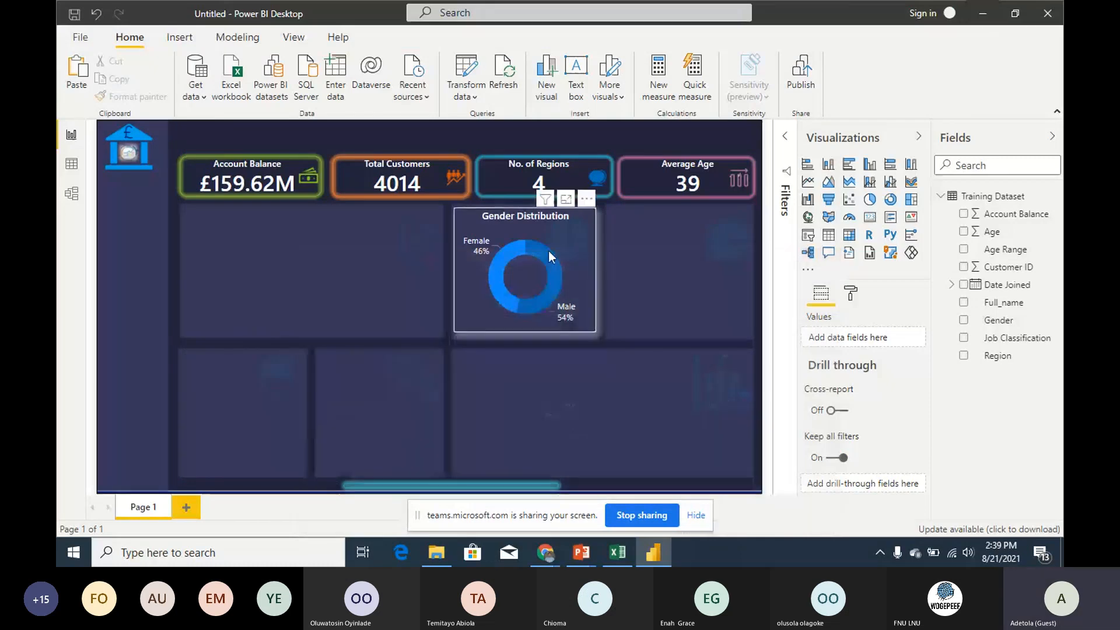
pyautogui.moveTo(573, 239)
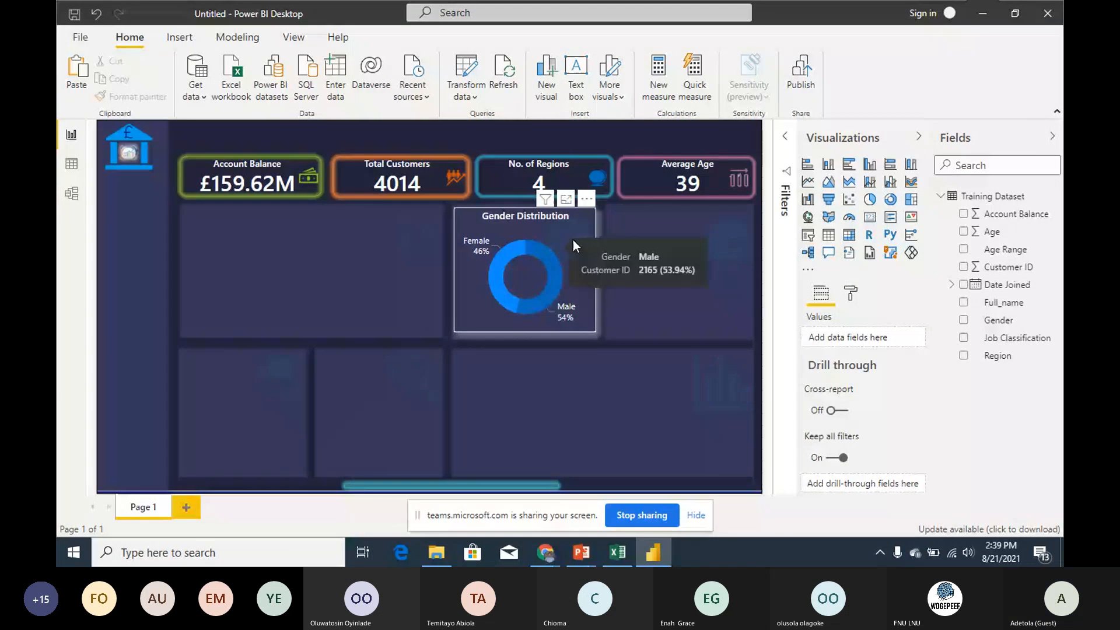
pyautogui.click(573, 240)
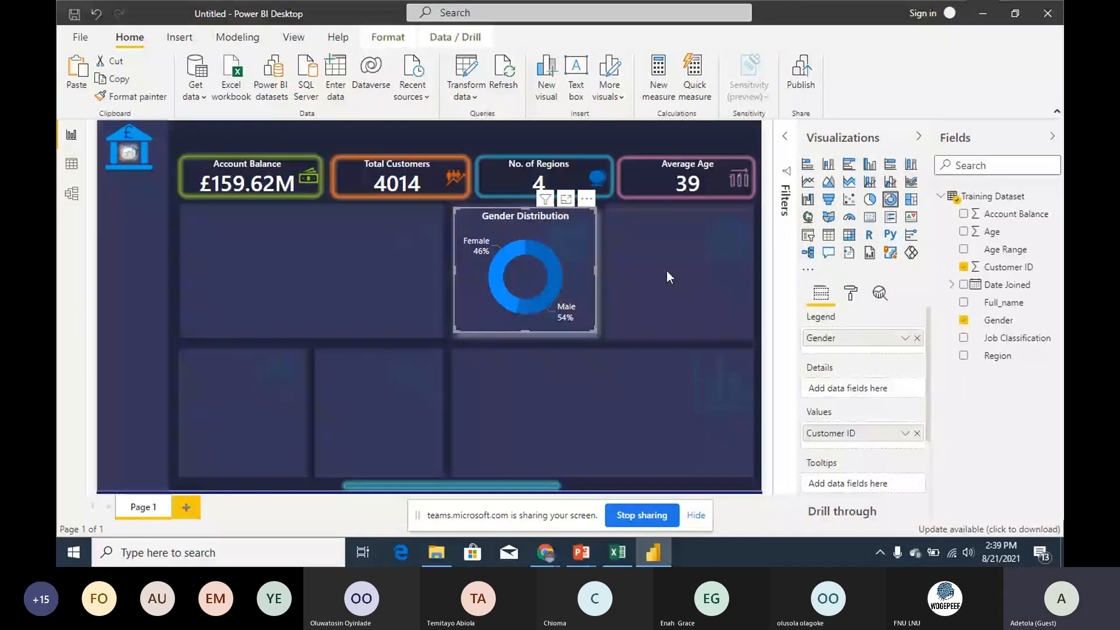
pyautogui.click(666, 269)
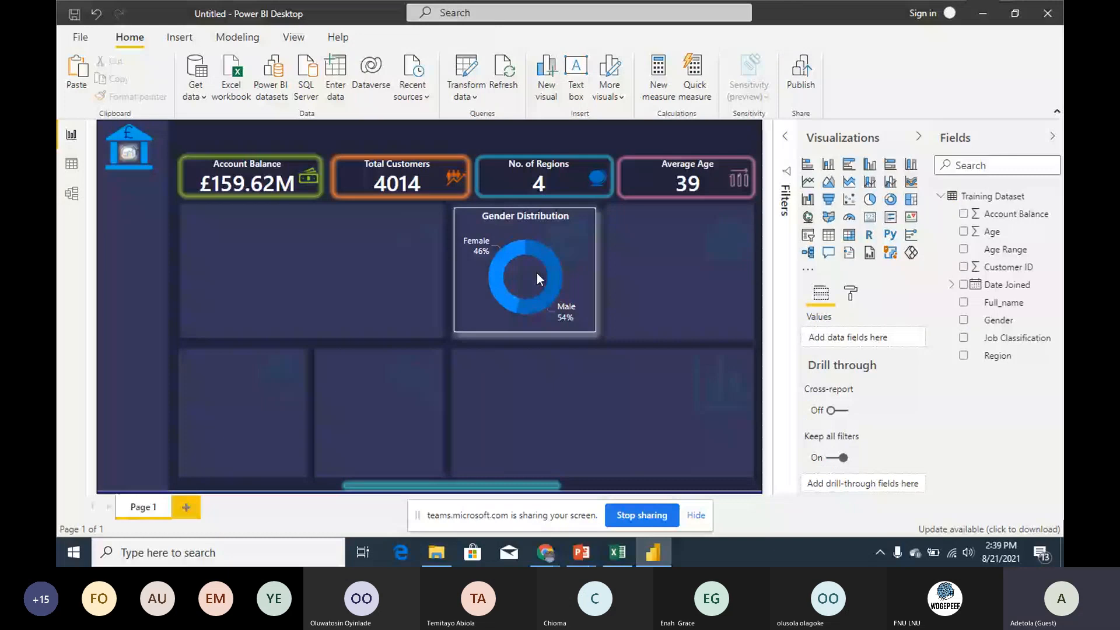
pyautogui.moveTo(536, 273); pyautogui.dragTo(552, 278)
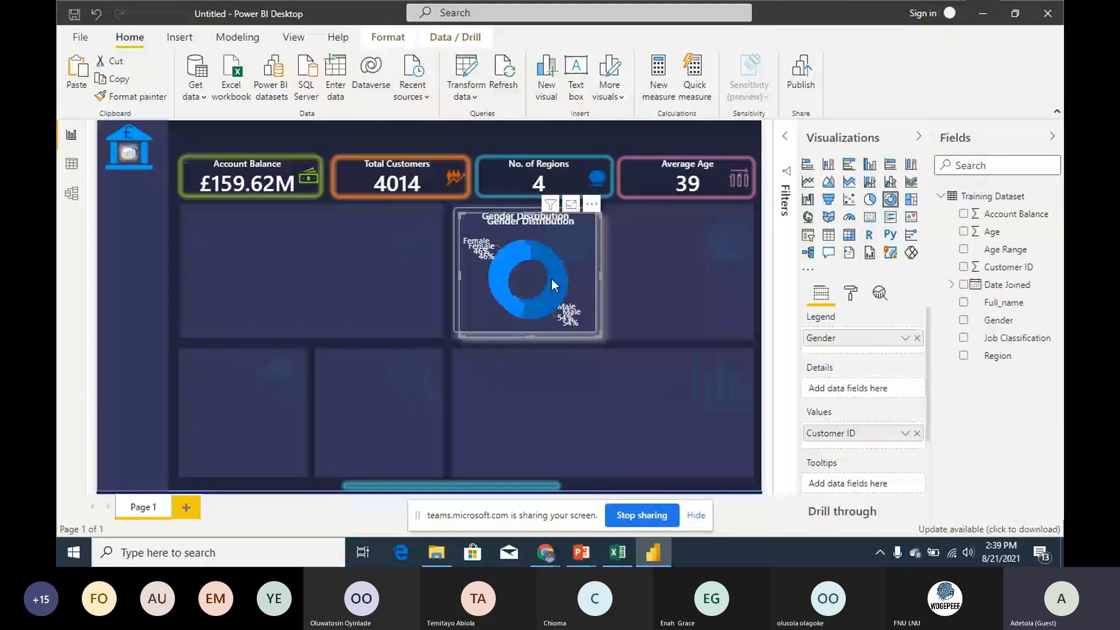
# Step: Move the duplicated donut chart into the empty panel below the Average Age card and nudge it into alignment with the original
pyautogui.moveTo(551, 279); pyautogui.dragTo(716, 254)
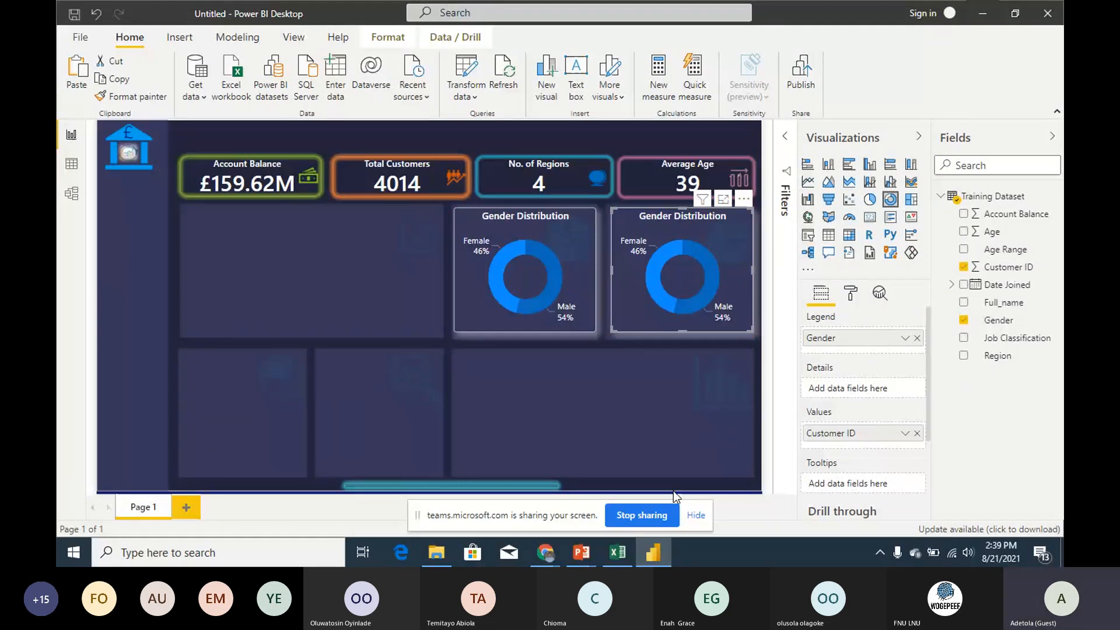
pyautogui.press('Up')
pyautogui.press('Left')
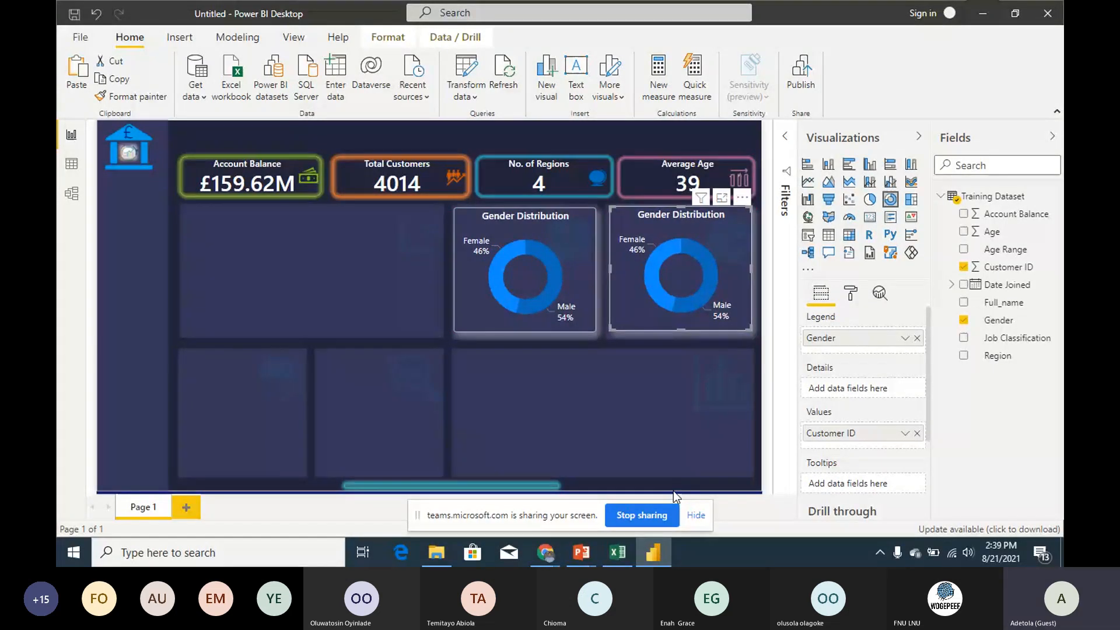
pyautogui.press('Down')
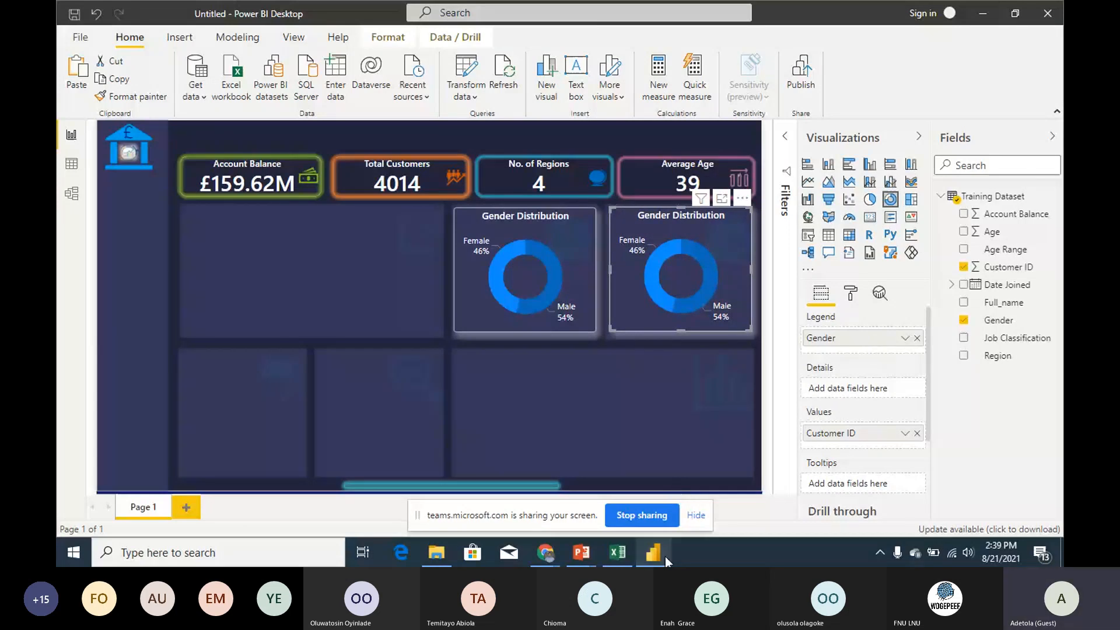
# Step: Check the target slide in PowerPoint, return to Power BI, and replace Gender with Age Range as the duplicated chart's legend field
pyautogui.moveTo(586, 557)
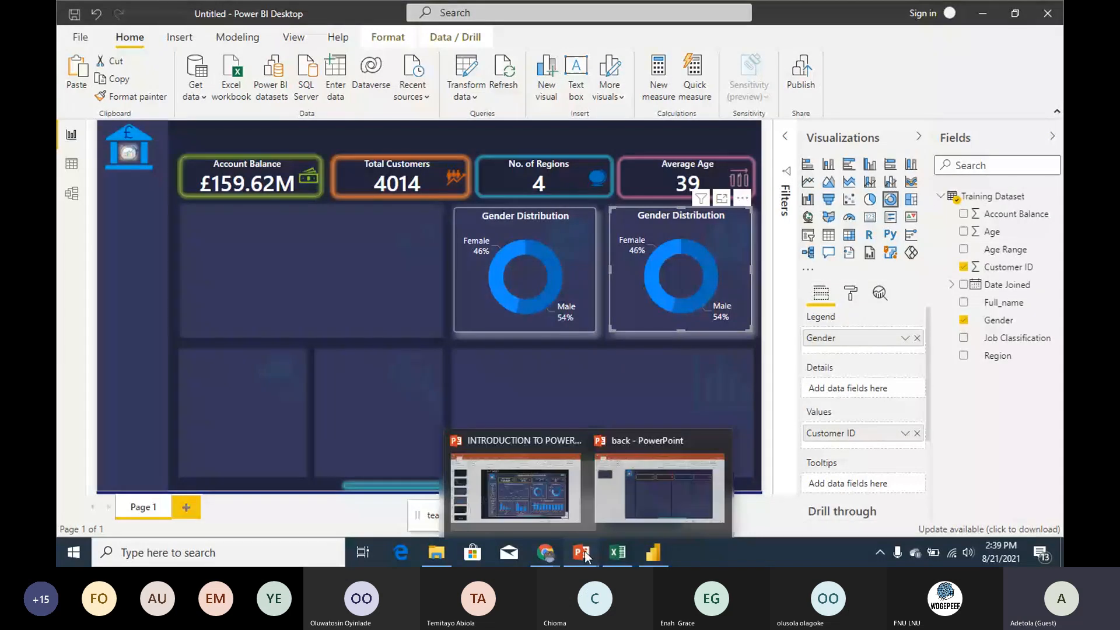
pyautogui.click(516, 488)
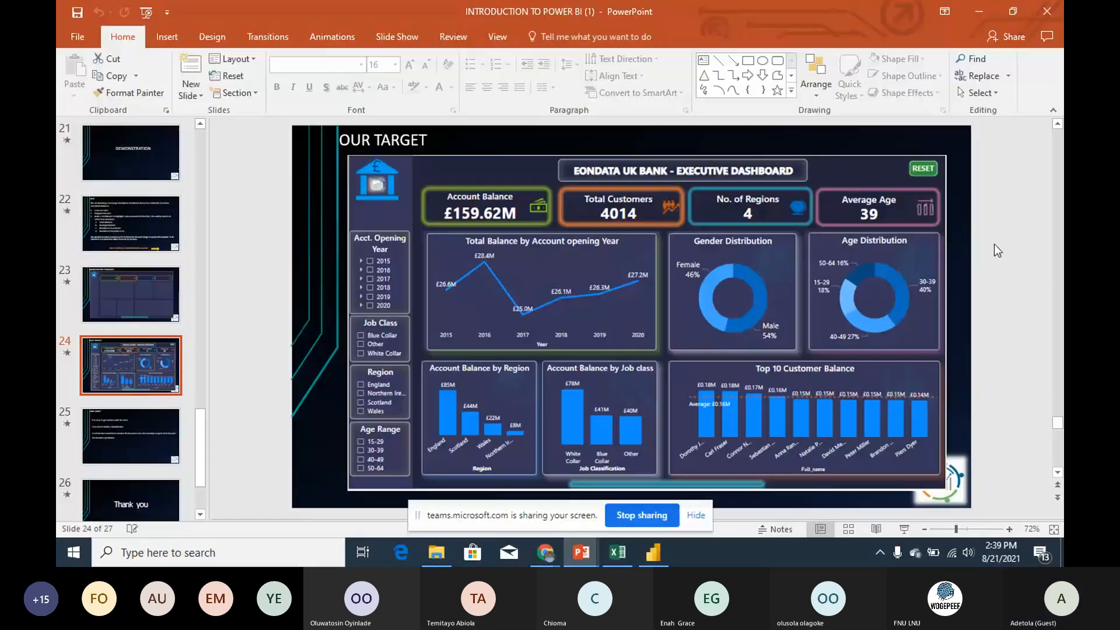
pyautogui.hotkey('alt', 'Tab')
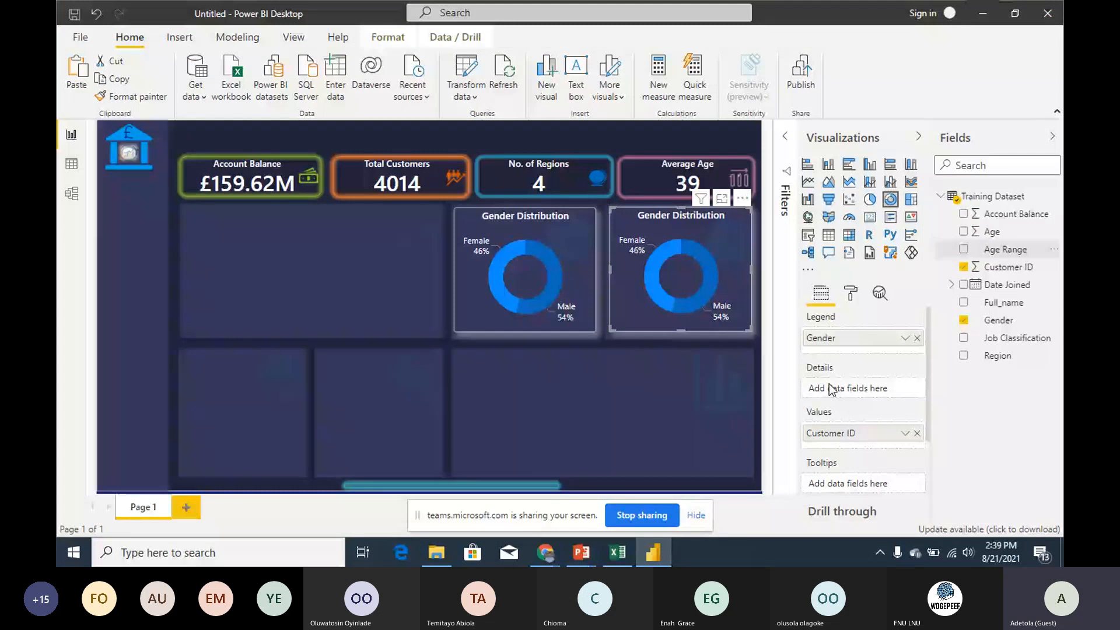
pyautogui.moveTo(832, 389); pyautogui.dragTo(914, 345)
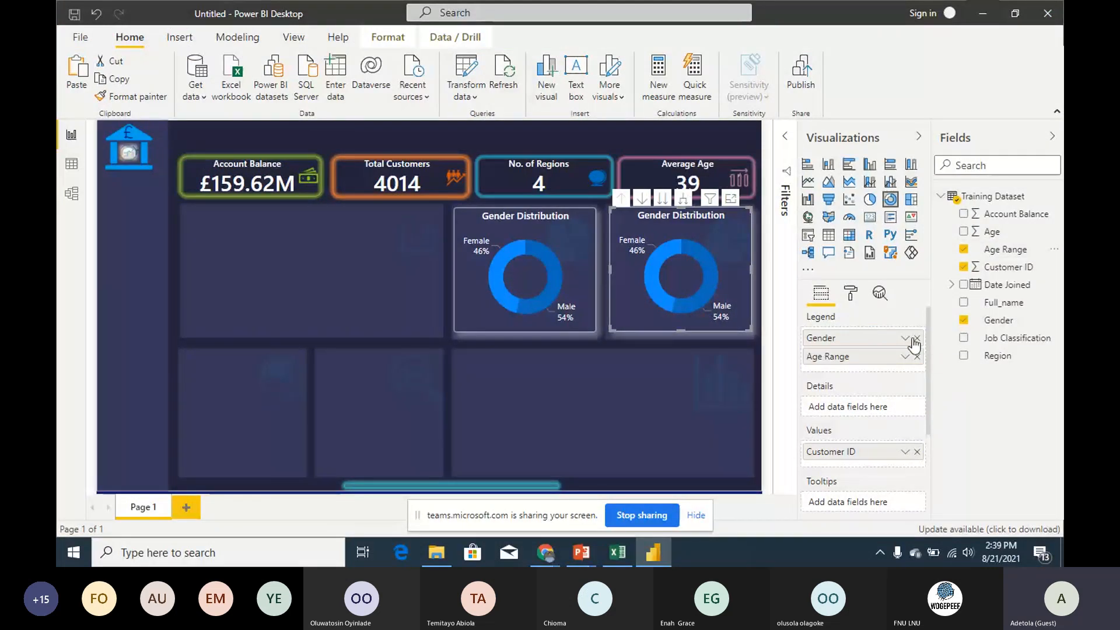
pyautogui.click(917, 338)
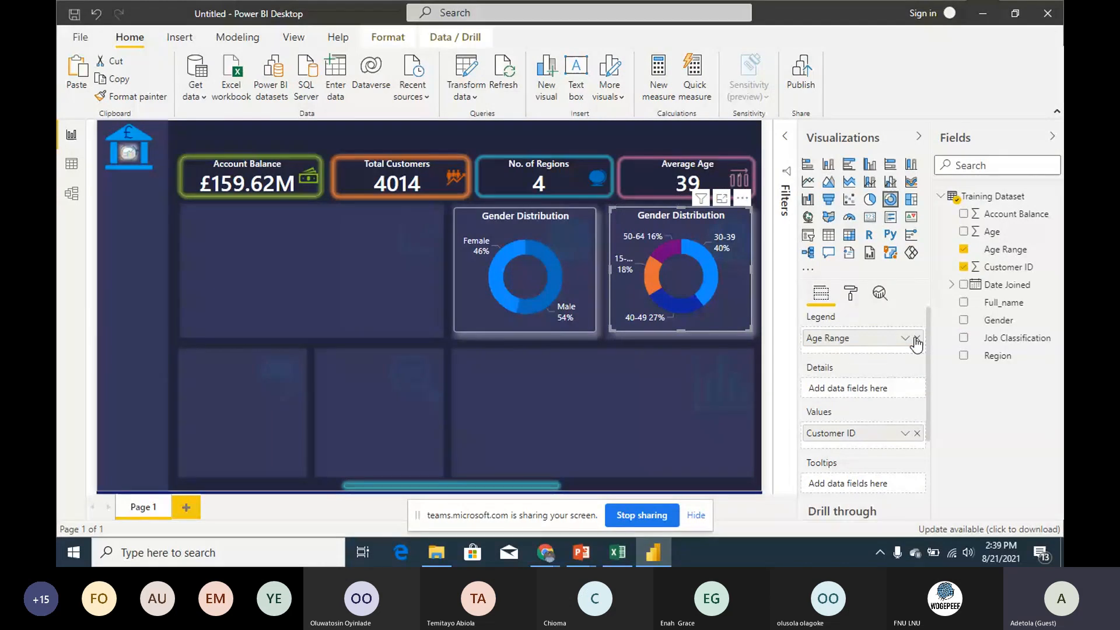
# Step: Compare the age range chart with the Age Distribution donut on the PowerPoint target slide, and return to Power BI
pyautogui.moveTo(582, 543)
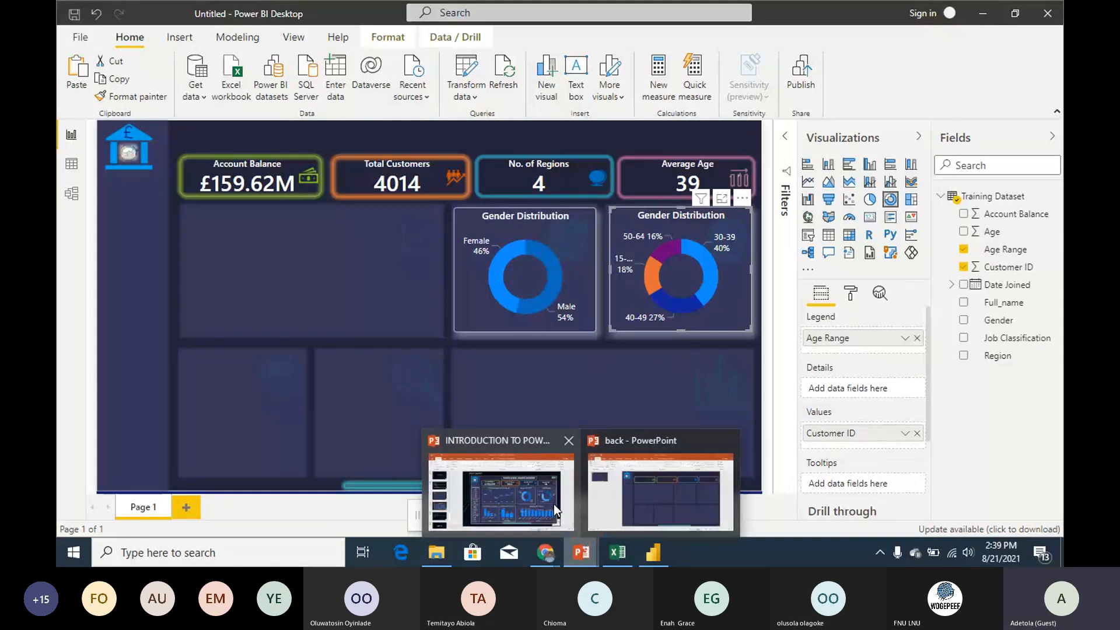
pyautogui.click(554, 504)
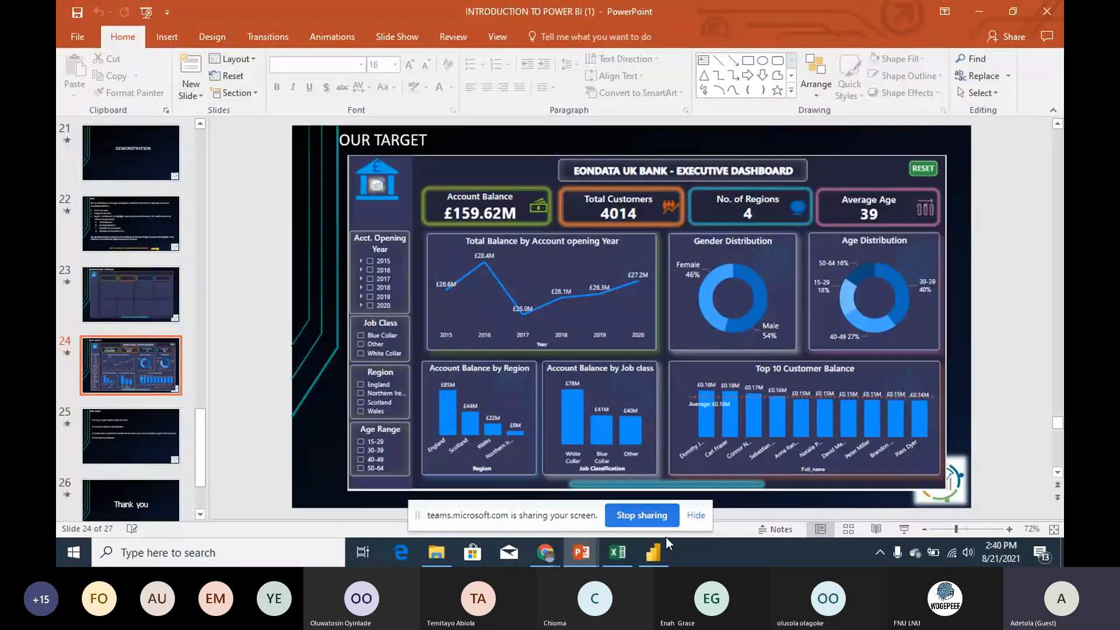
pyautogui.click(654, 551)
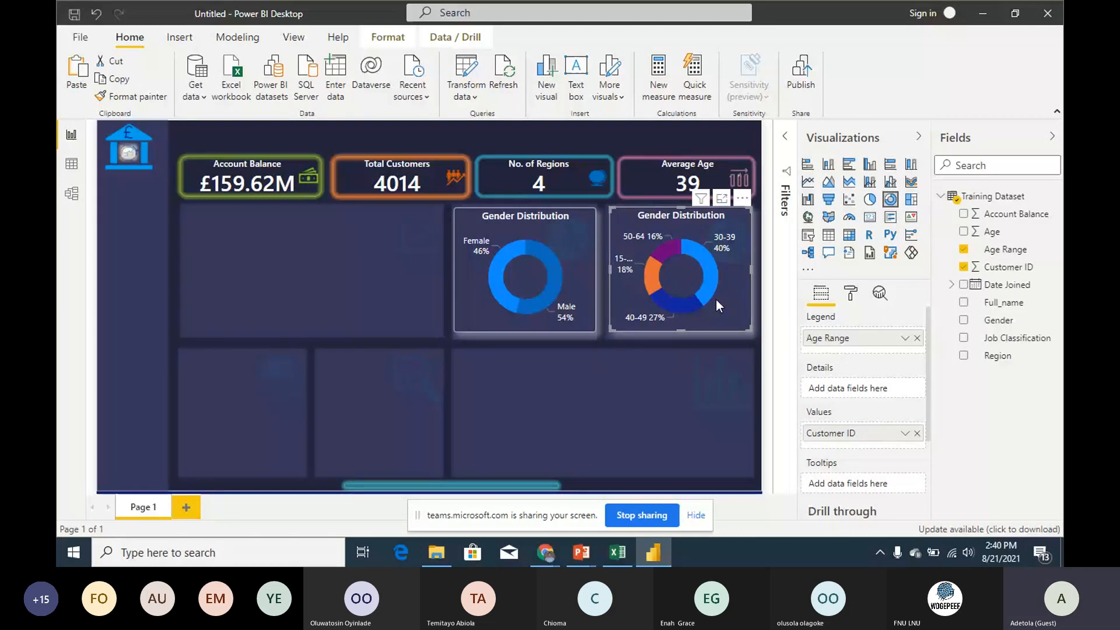
# Step: Set the age range donut chart's shadow color to pink
pyautogui.click(852, 296)
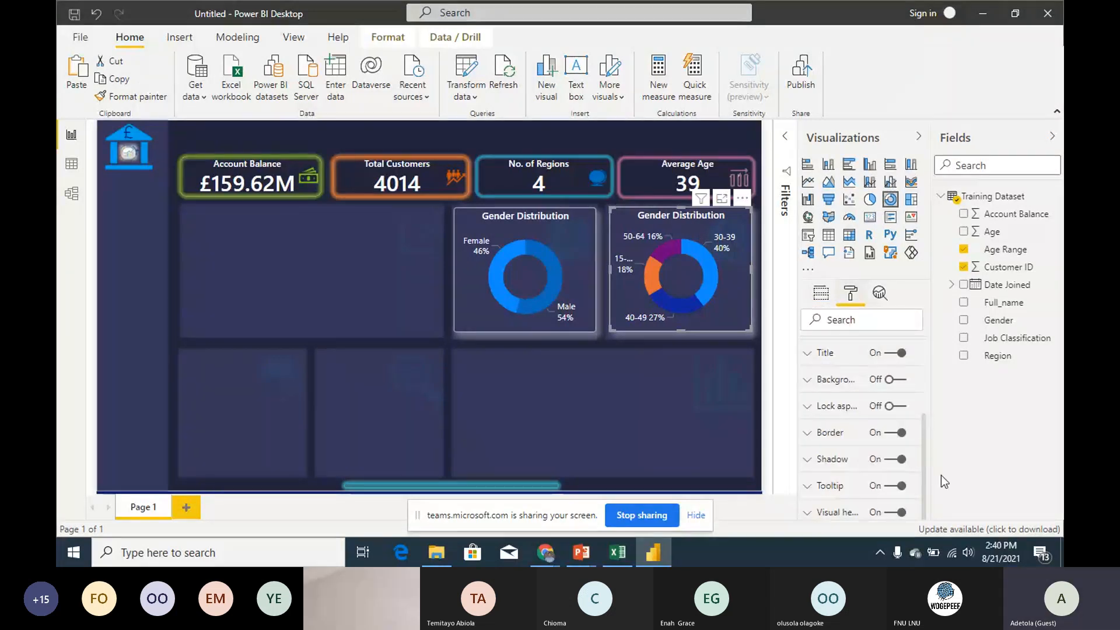
pyautogui.click(840, 460)
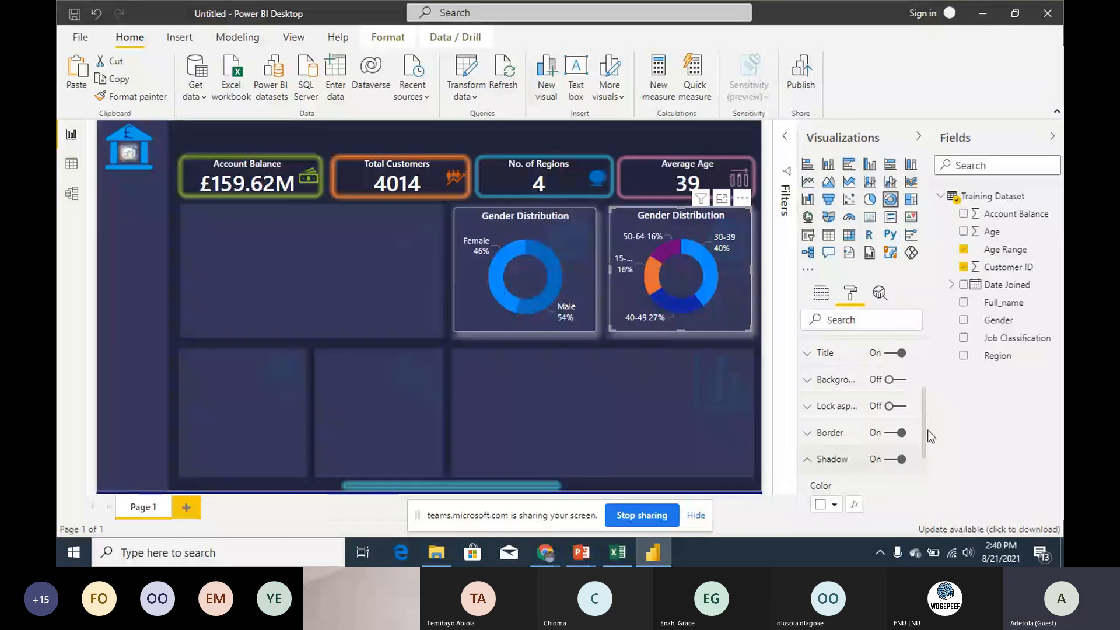
pyautogui.scroll(-3, 931, 437)
pyautogui.click(834, 408)
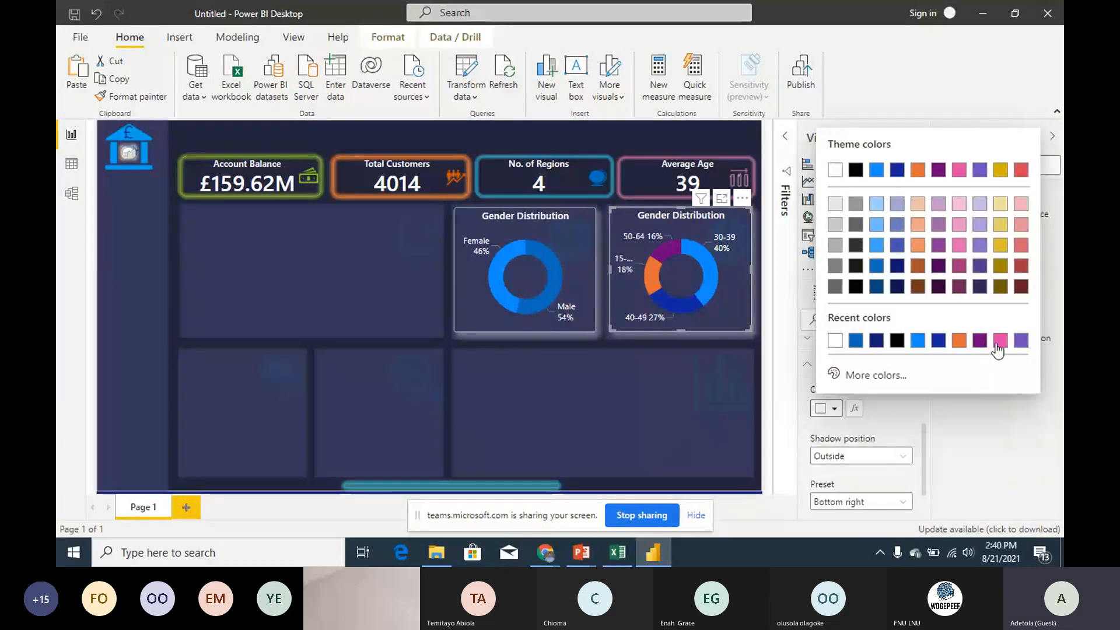
pyautogui.click(960, 247)
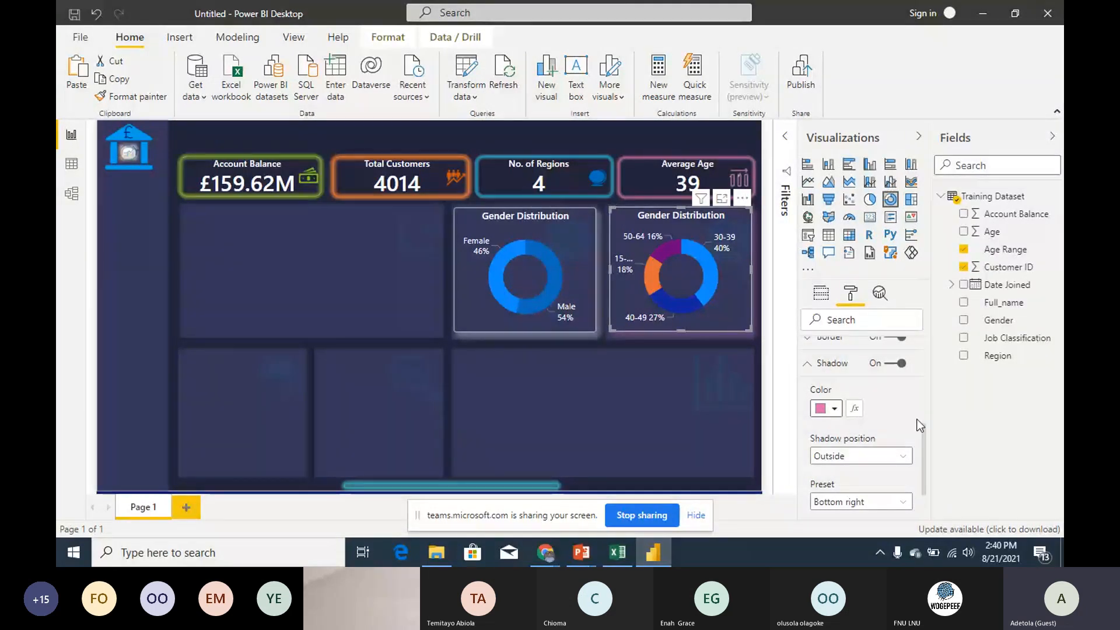
pyautogui.scroll(1, 926, 429)
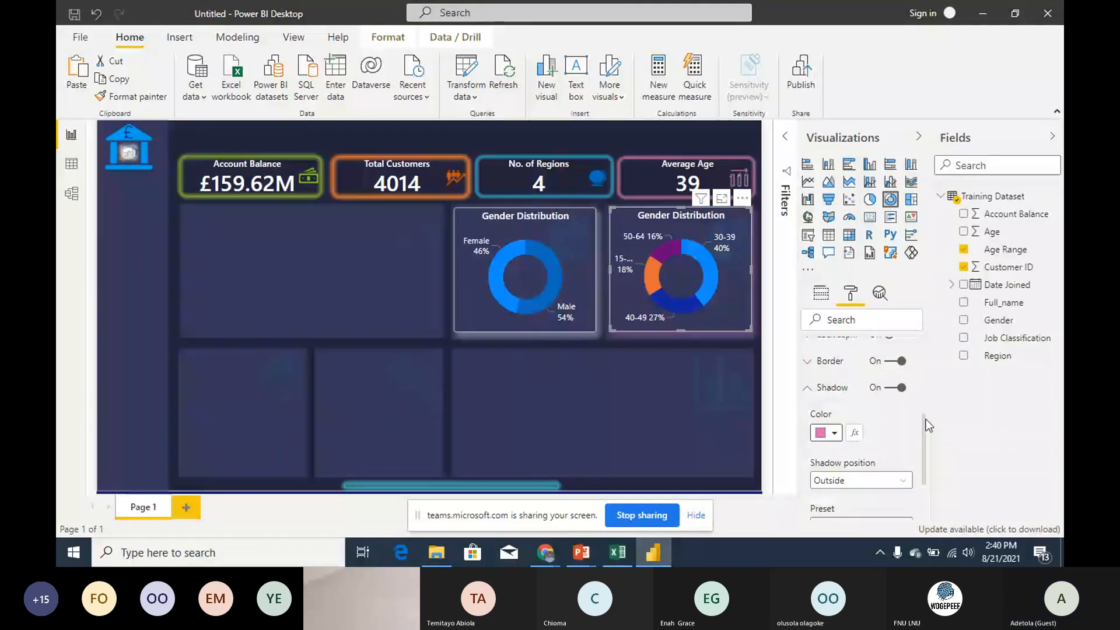
pyautogui.click(811, 407)
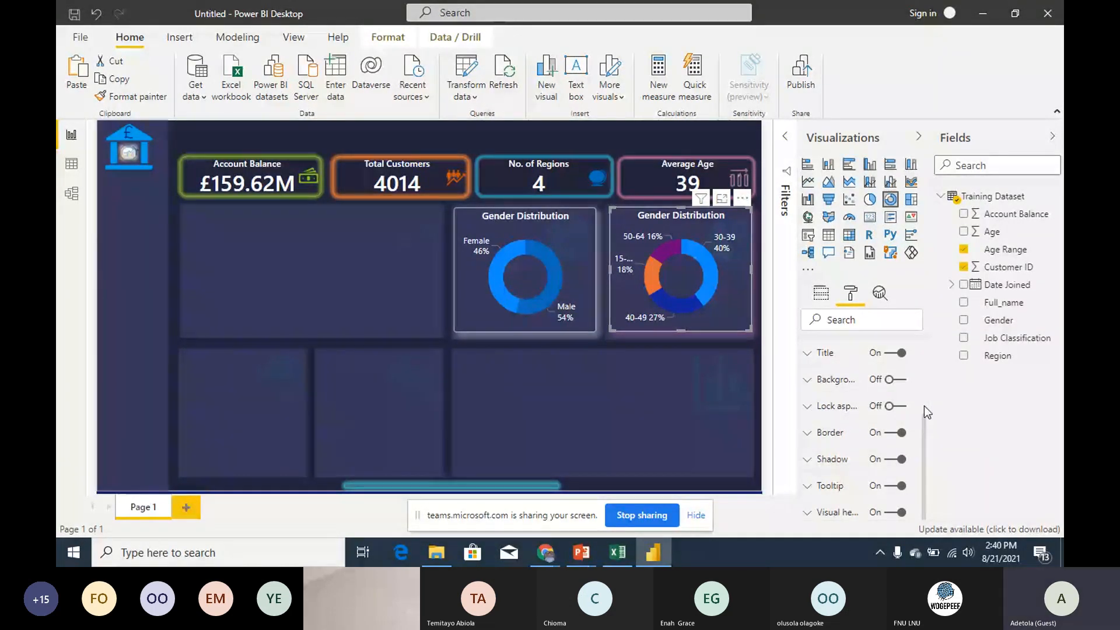
# Step: Color the age range donut's 30-39 slice dark blue and its 40-49 slice a lighter medium blue
pyautogui.moveTo(923, 421); pyautogui.dragTo(923, 384)
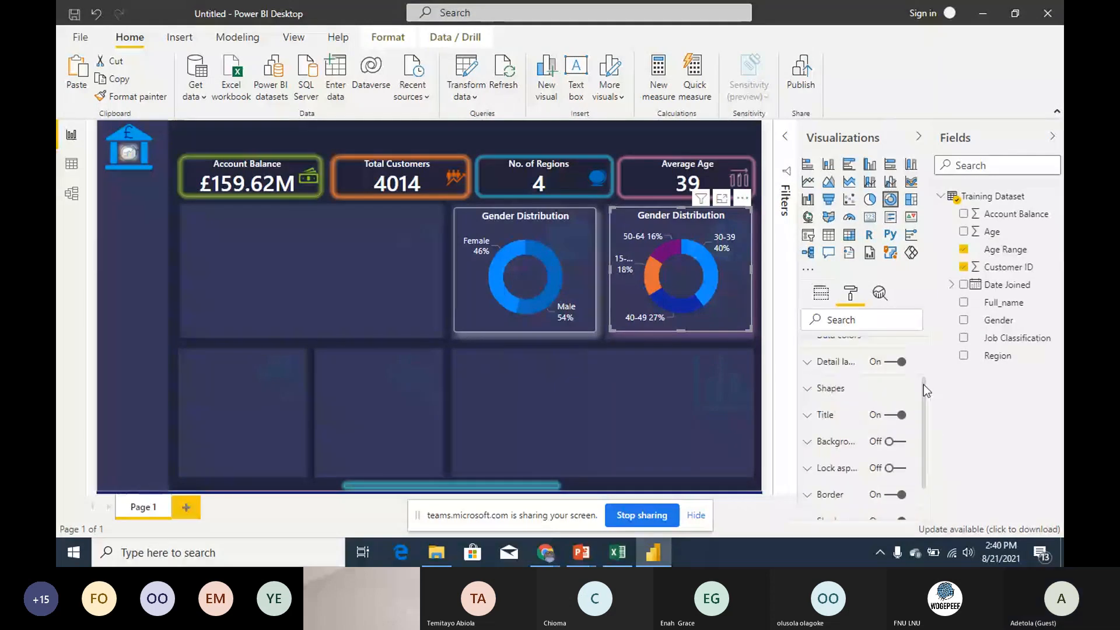
pyautogui.moveTo(923, 384)
pyautogui.mouseDown()
pyautogui.moveTo(924, 417)
pyautogui.moveTo(906, 379)
pyautogui.mouseUp()
pyautogui.click(839, 358)
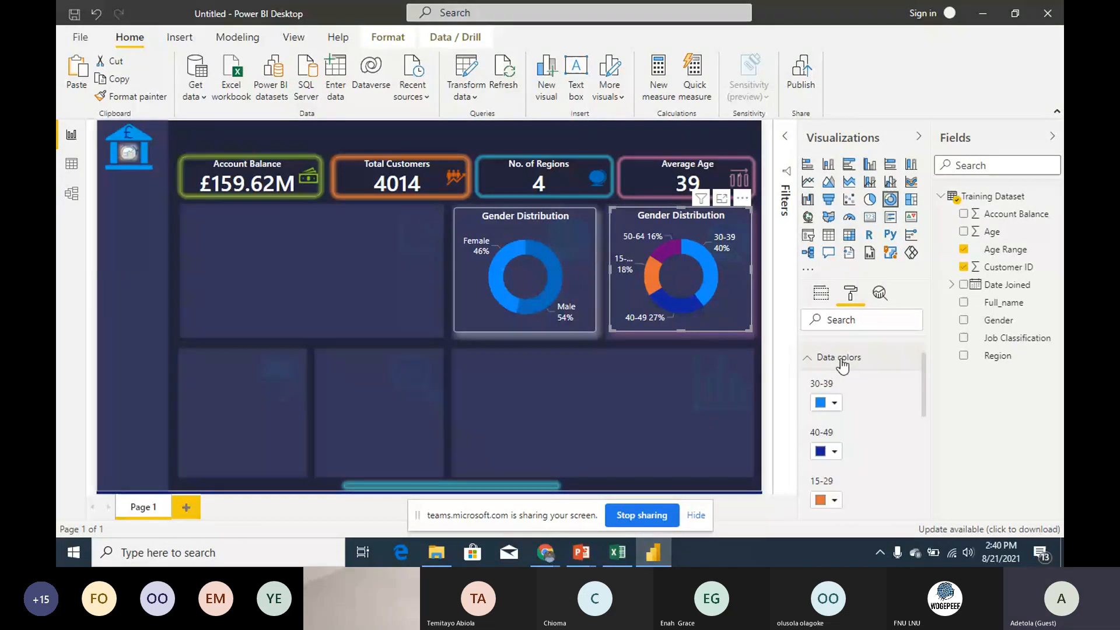
pyautogui.click(835, 404)
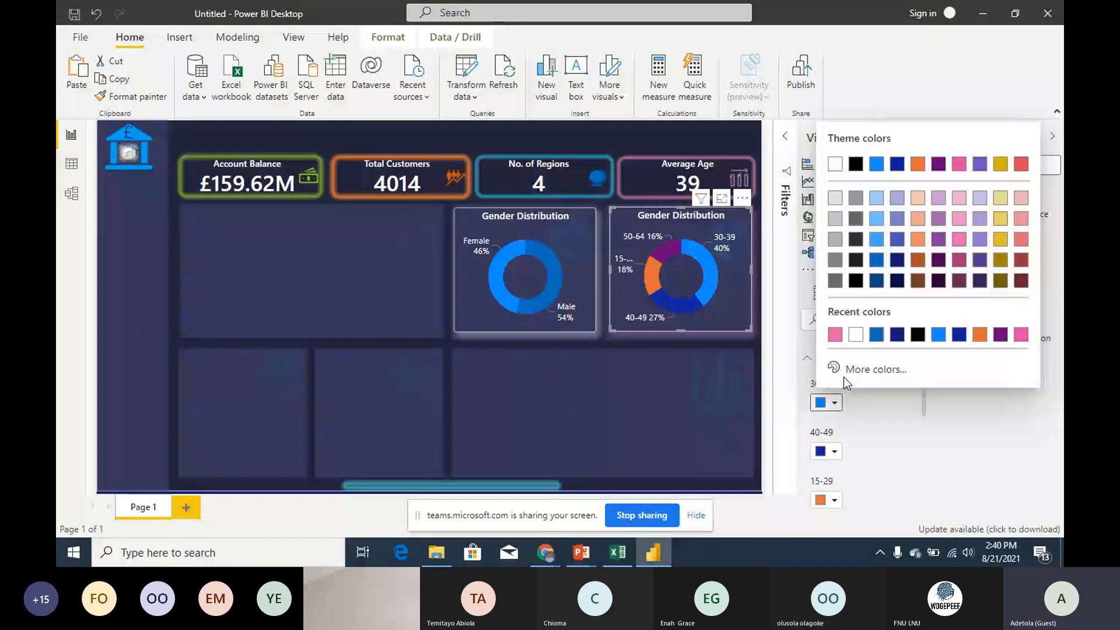
pyautogui.click(877, 262)
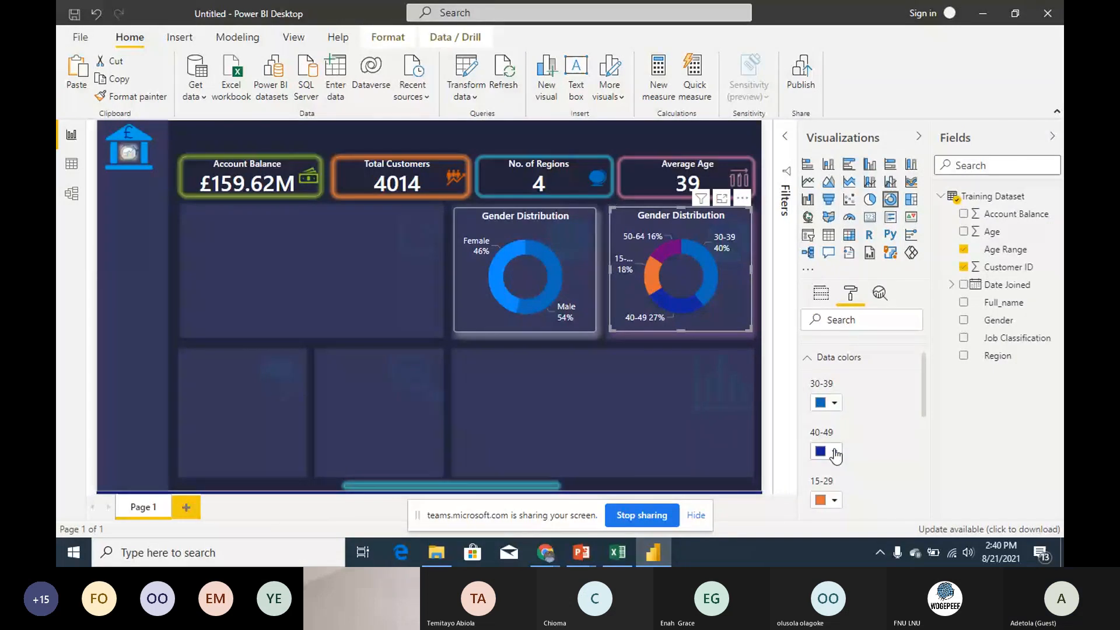
pyautogui.click(835, 452)
pyautogui.click(880, 262)
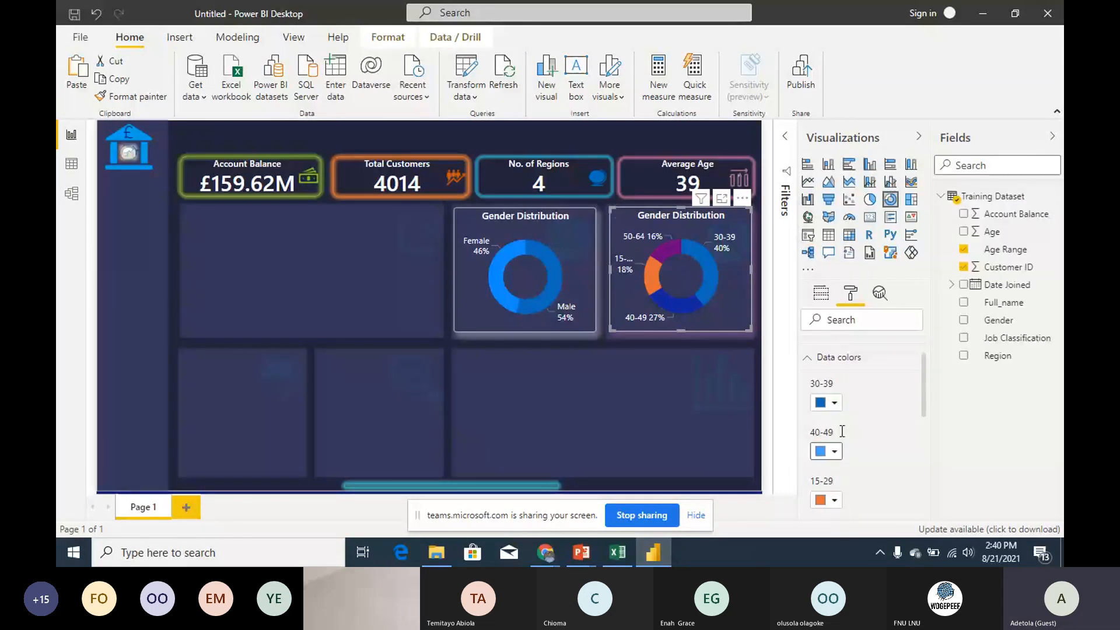
# Step: Color the age range donut's 15-29 slice light blue and its 50-64 slice the palest blue
pyautogui.click(835, 501)
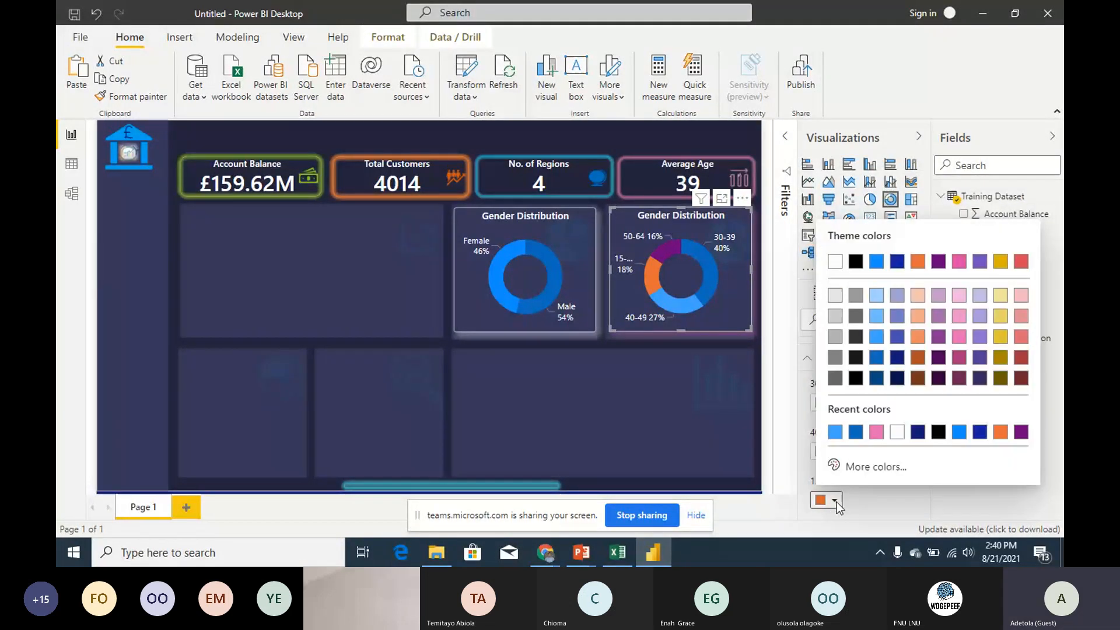
pyautogui.click(879, 316)
pyautogui.scroll(-3, 927, 407)
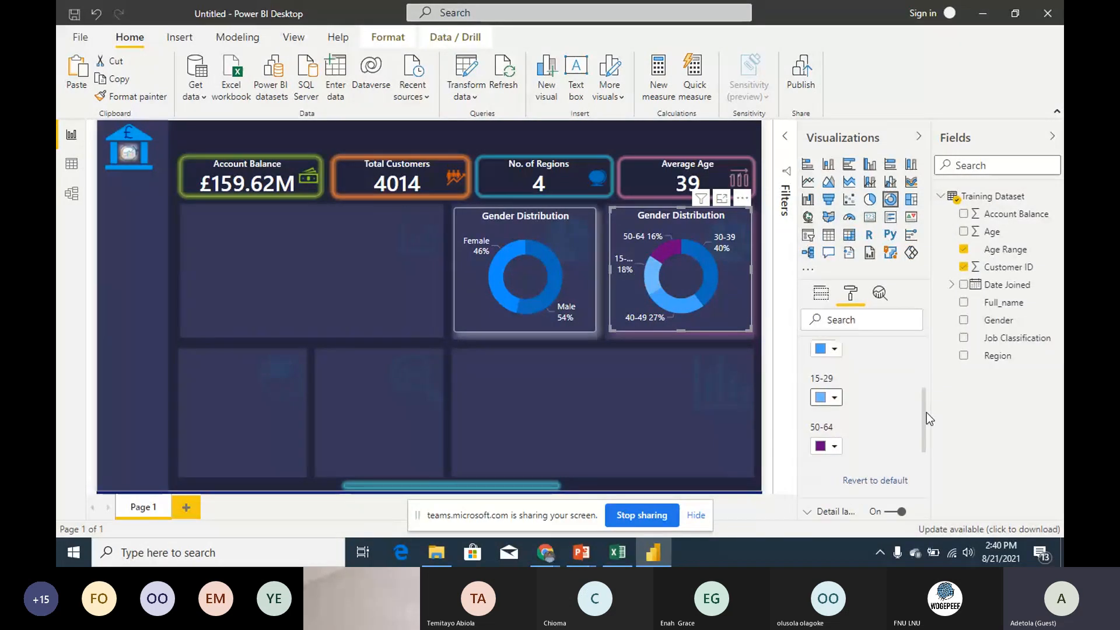
pyautogui.click(834, 446)
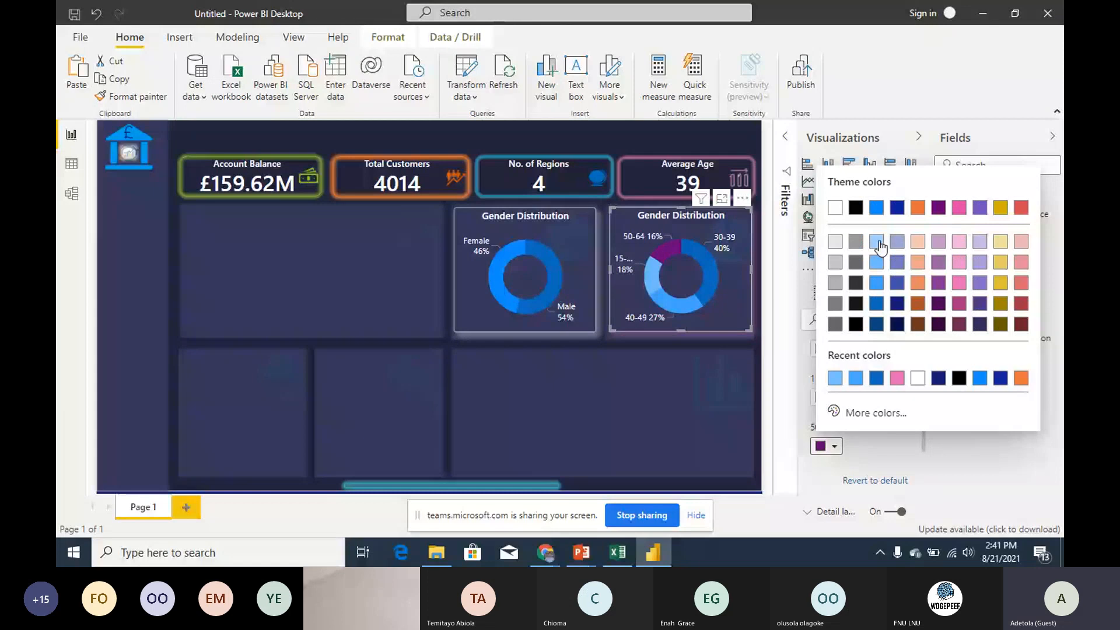
pyautogui.click(878, 241)
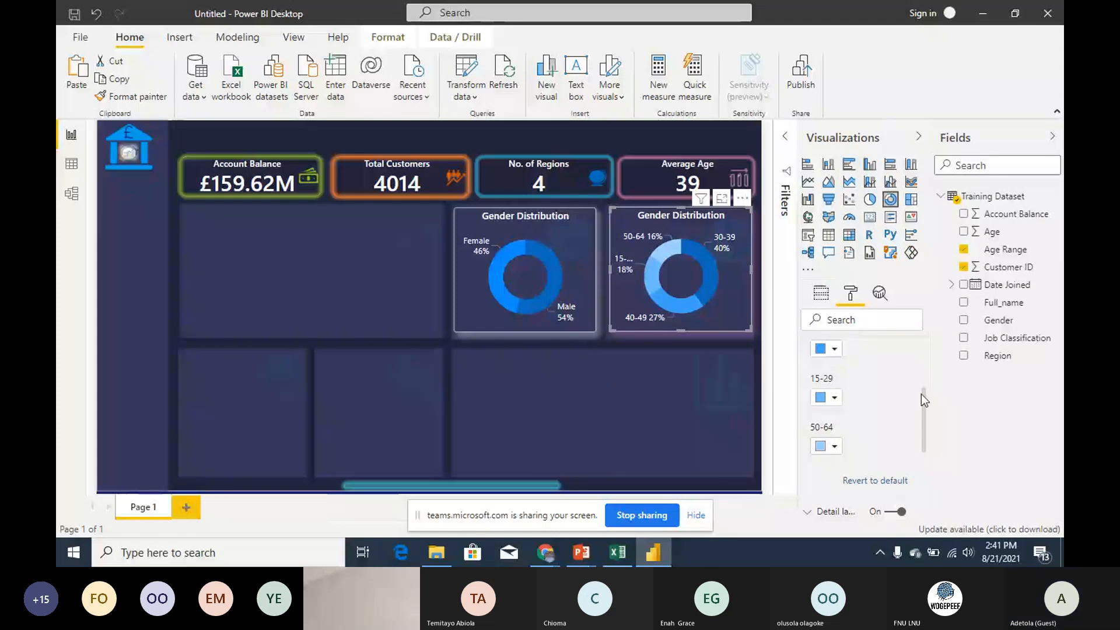
pyautogui.scroll(3, 829, 409)
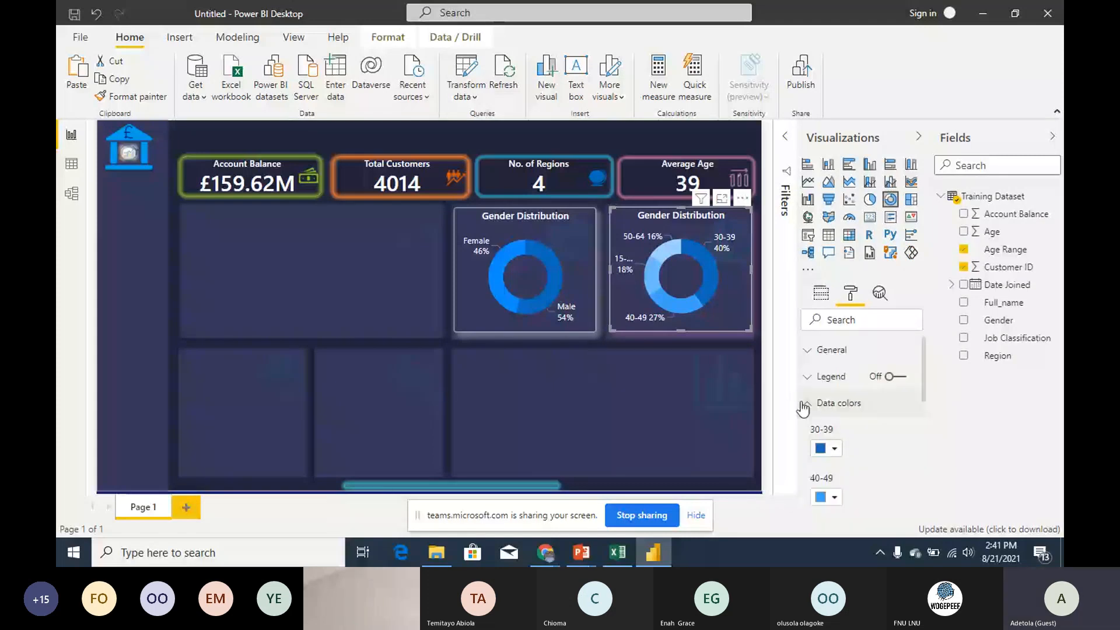
pyautogui.click(804, 409)
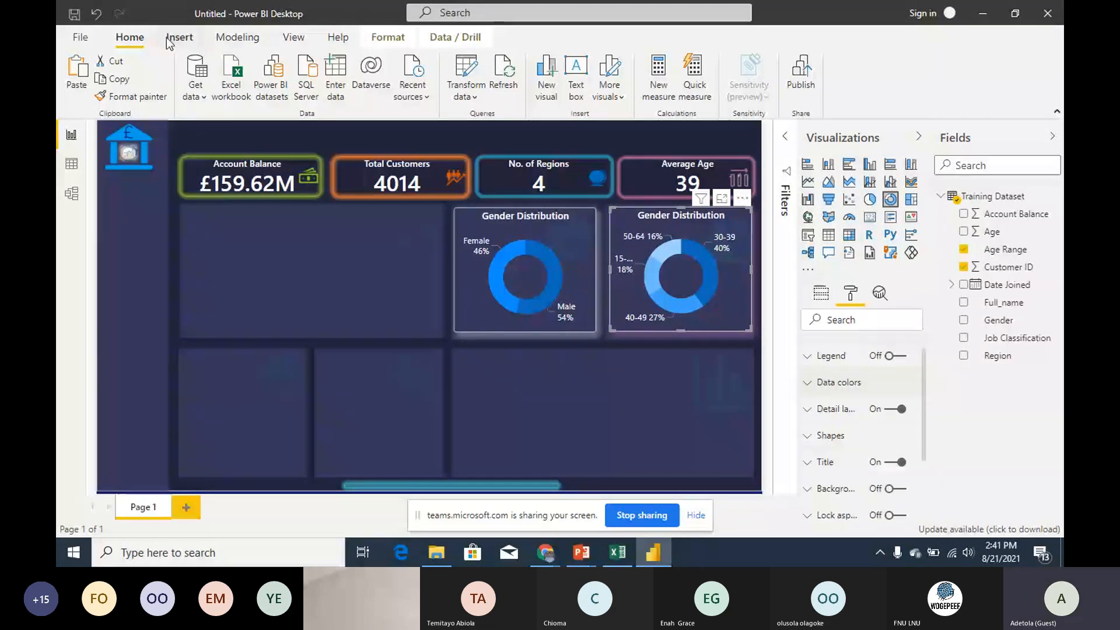
# Step: Set the age range donut chart's detail label text size to 10 pt
pyautogui.click(294, 41)
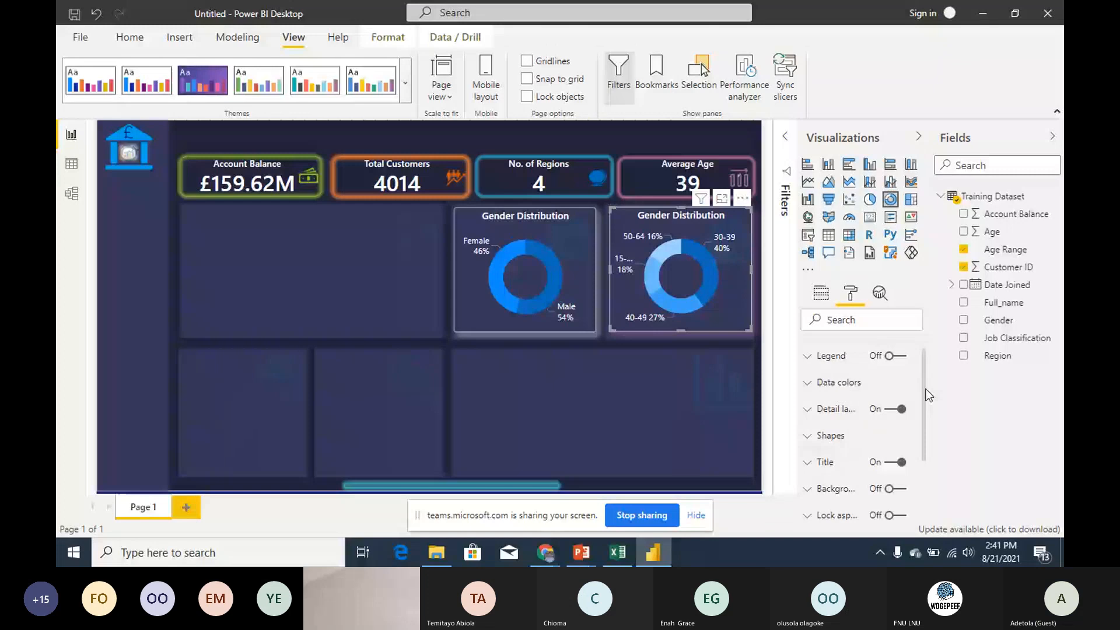
pyautogui.scroll(-5, 928, 426)
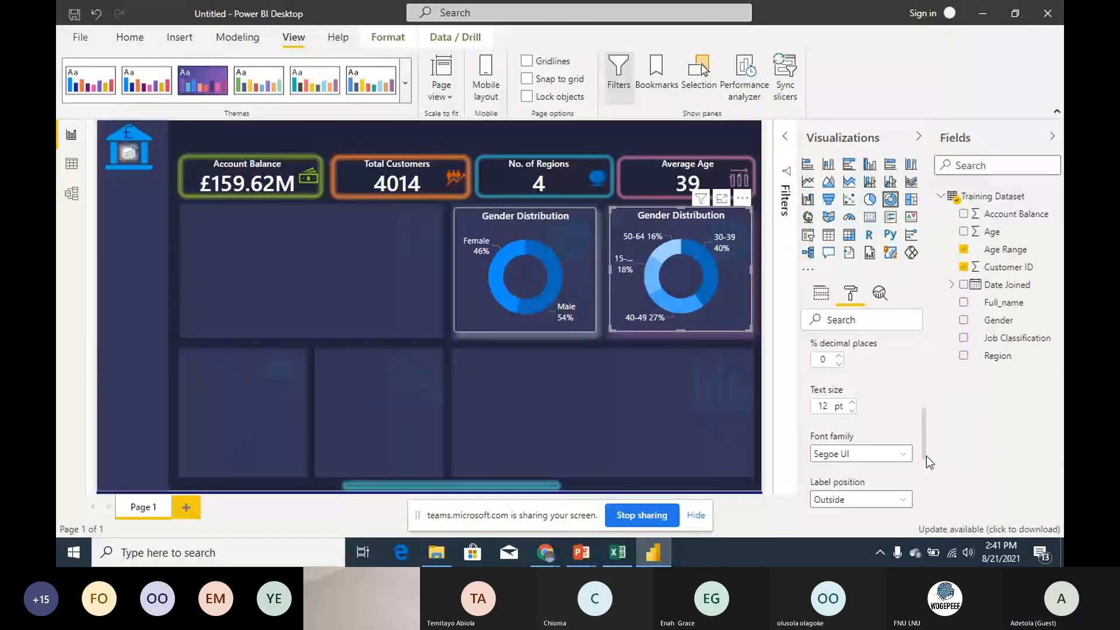
pyautogui.click(852, 411)
pyautogui.click(851, 410)
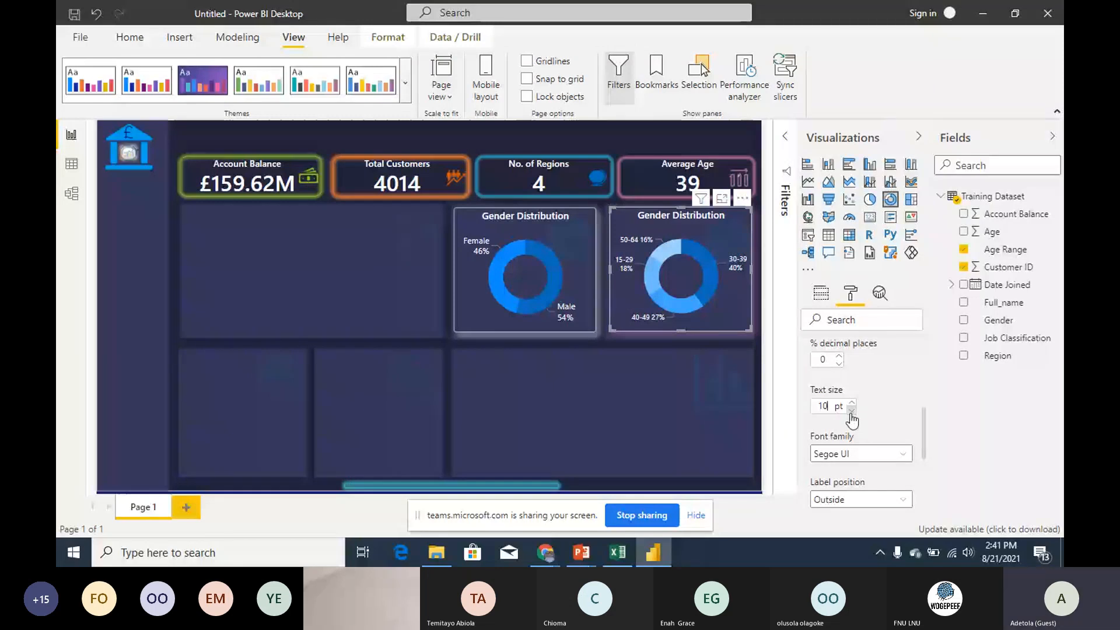
pyautogui.scroll(3, 927, 371)
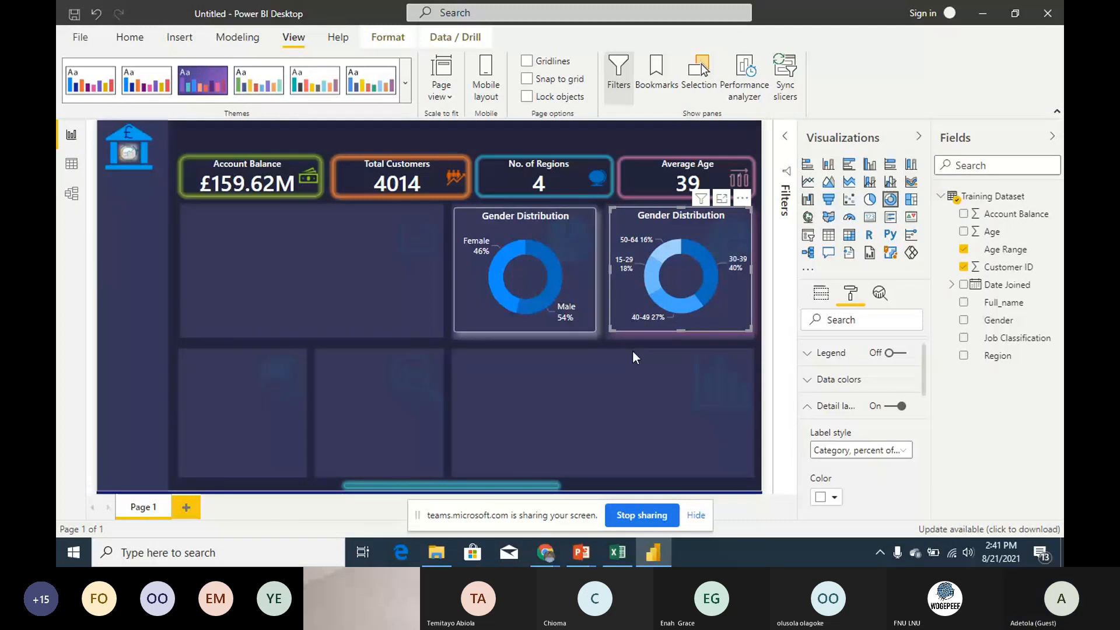
pyautogui.click(660, 366)
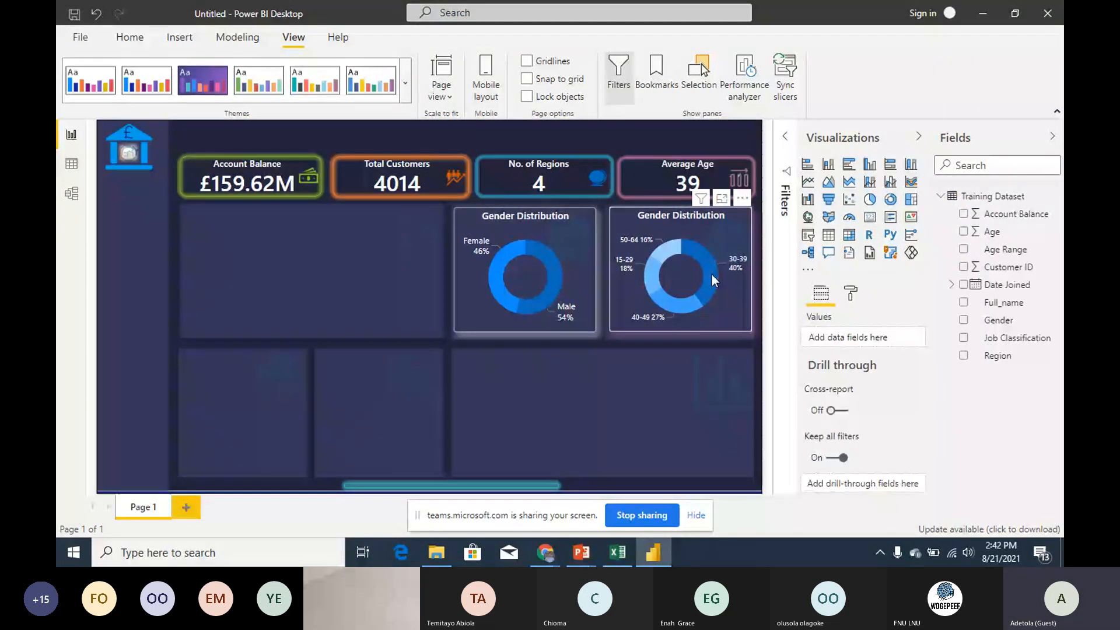
# Step: Cross-filter the dashboard by the age range donut's 30-39 slice to check the cards, and clear the selection
pyautogui.moveTo(713, 273)
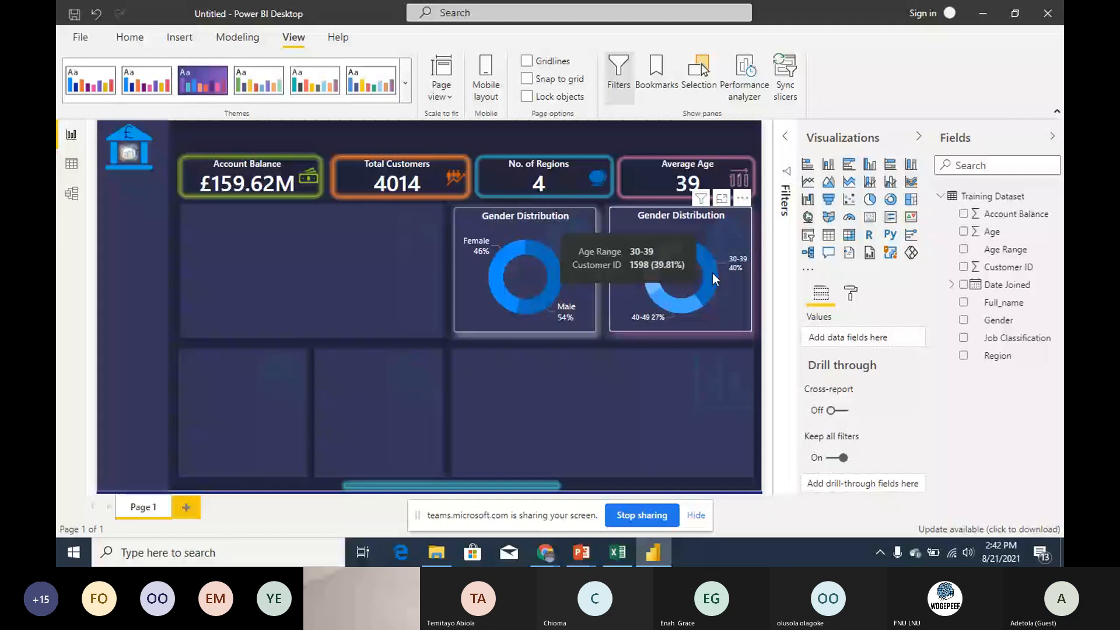
pyautogui.click(710, 274)
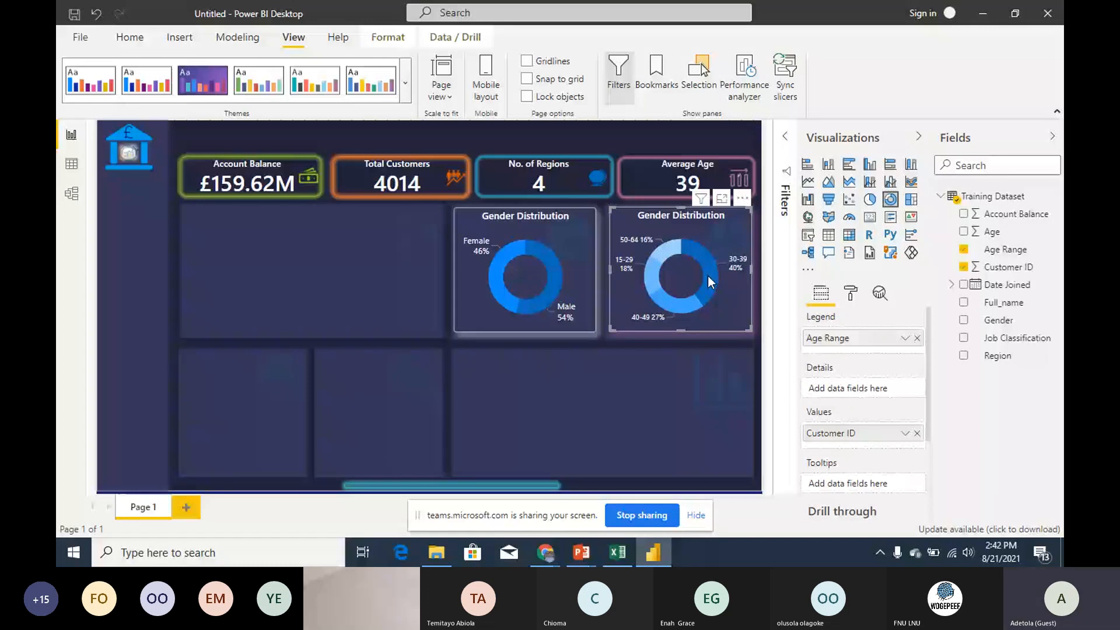
pyautogui.click(708, 278)
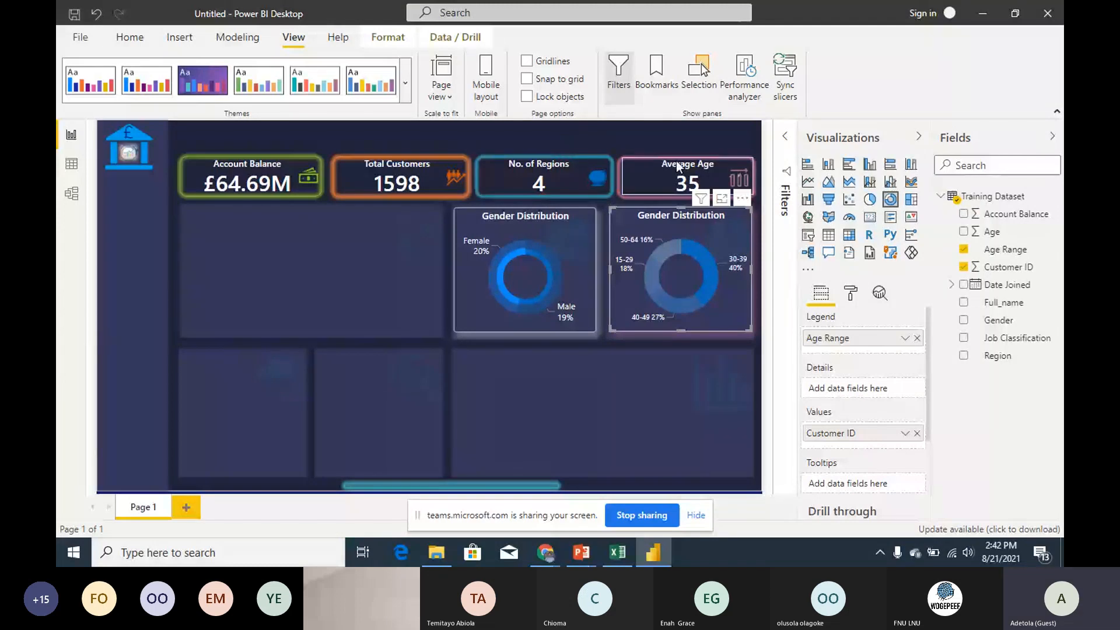
pyautogui.click(711, 282)
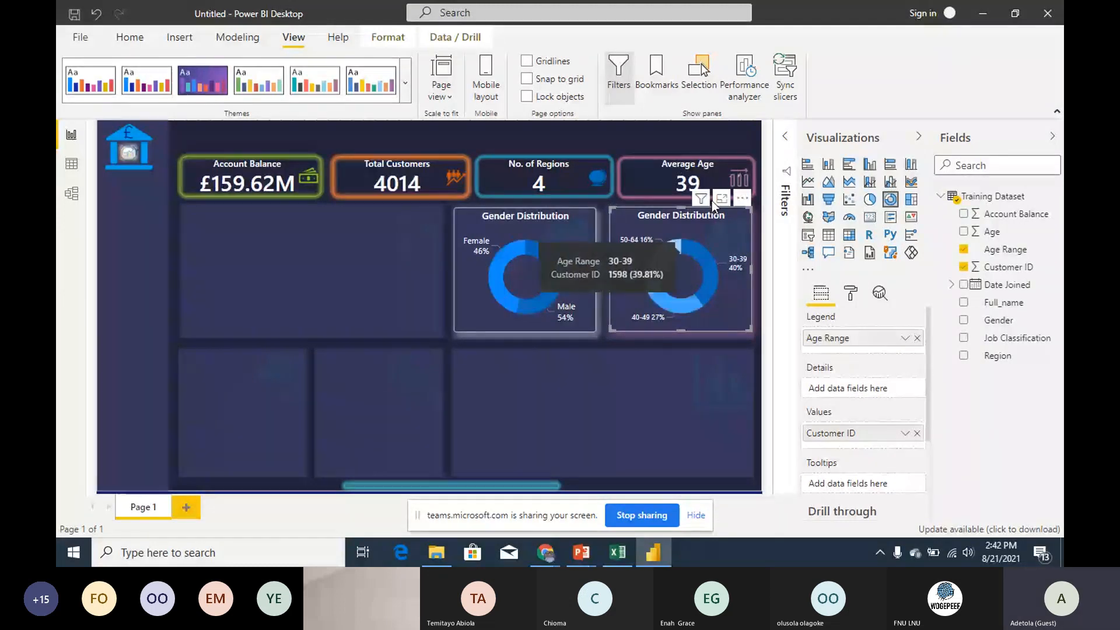
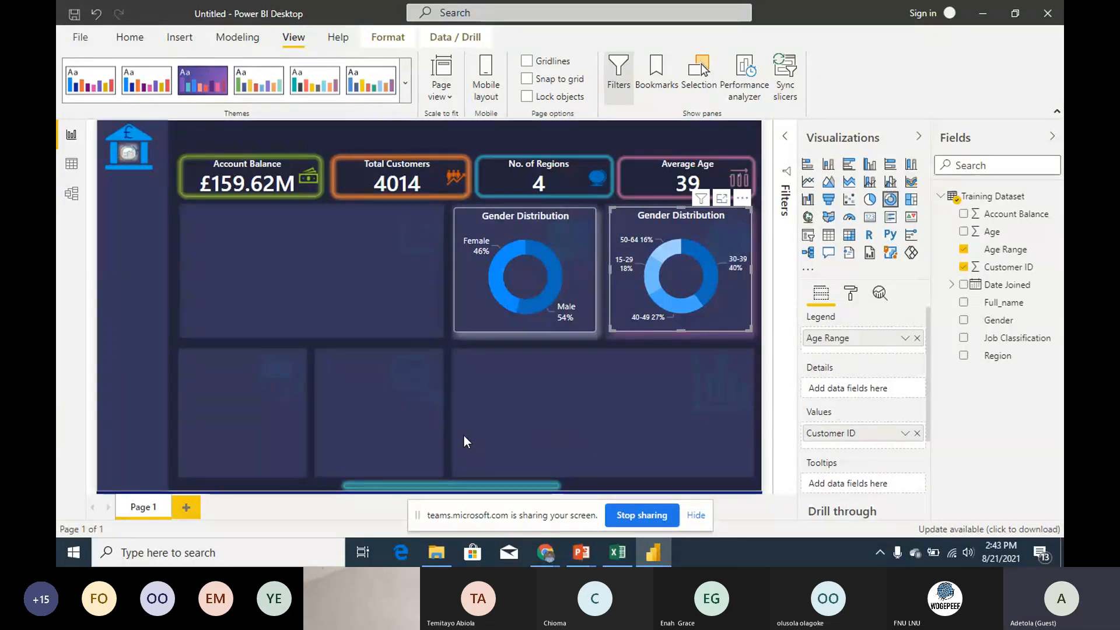
# Step: Change the age range donut chart's title to "Age Distribution"
pyautogui.click(597, 366)
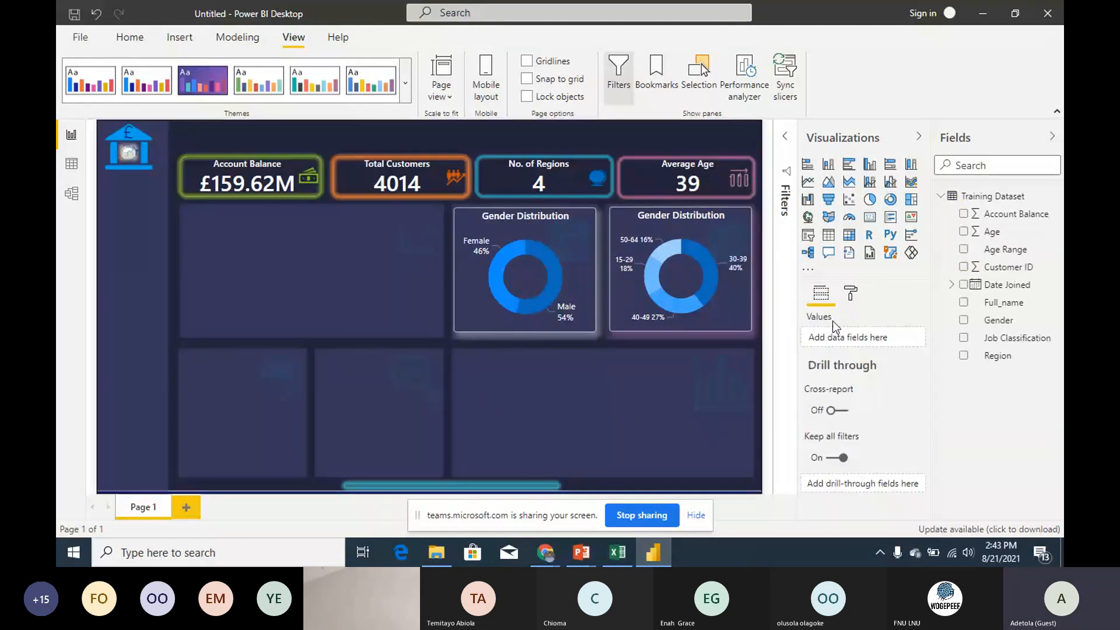
pyautogui.click(851, 293)
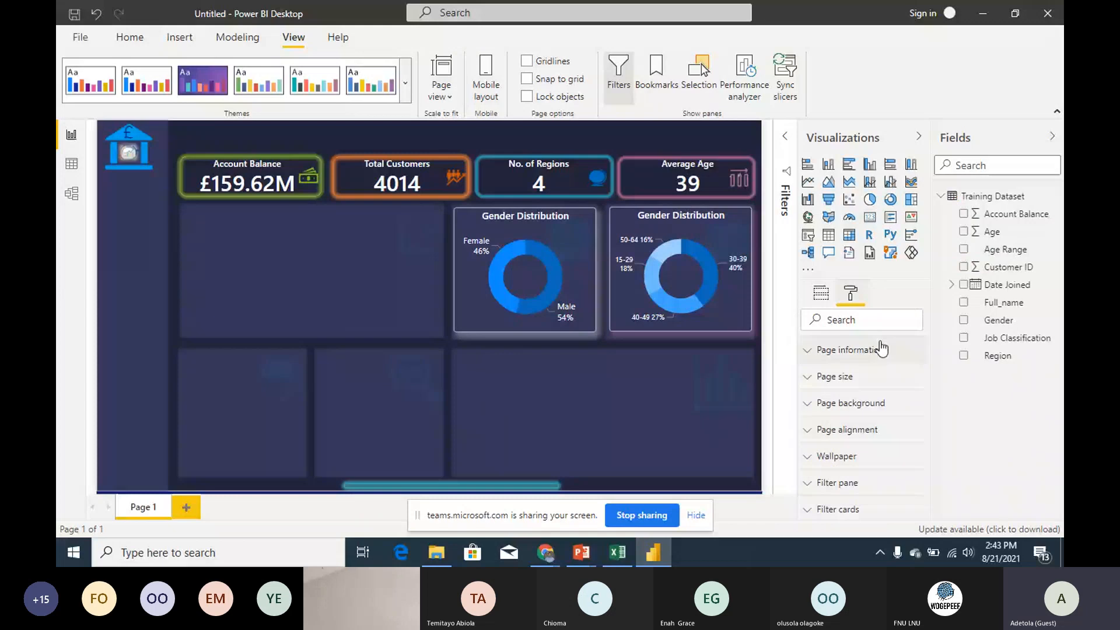
pyautogui.click(741, 239)
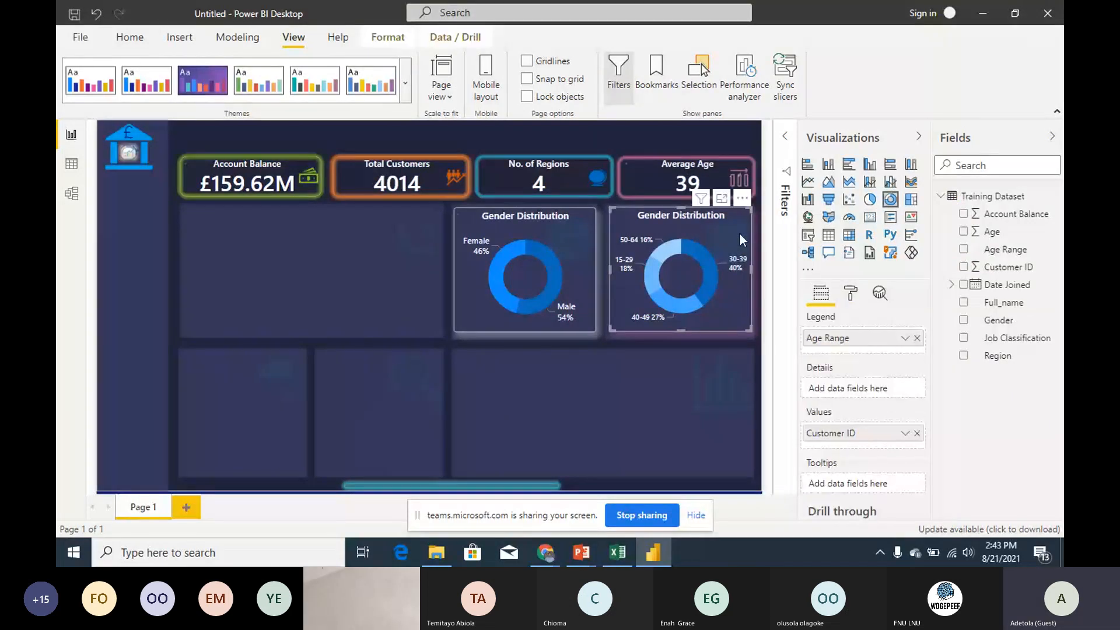
pyautogui.click(853, 296)
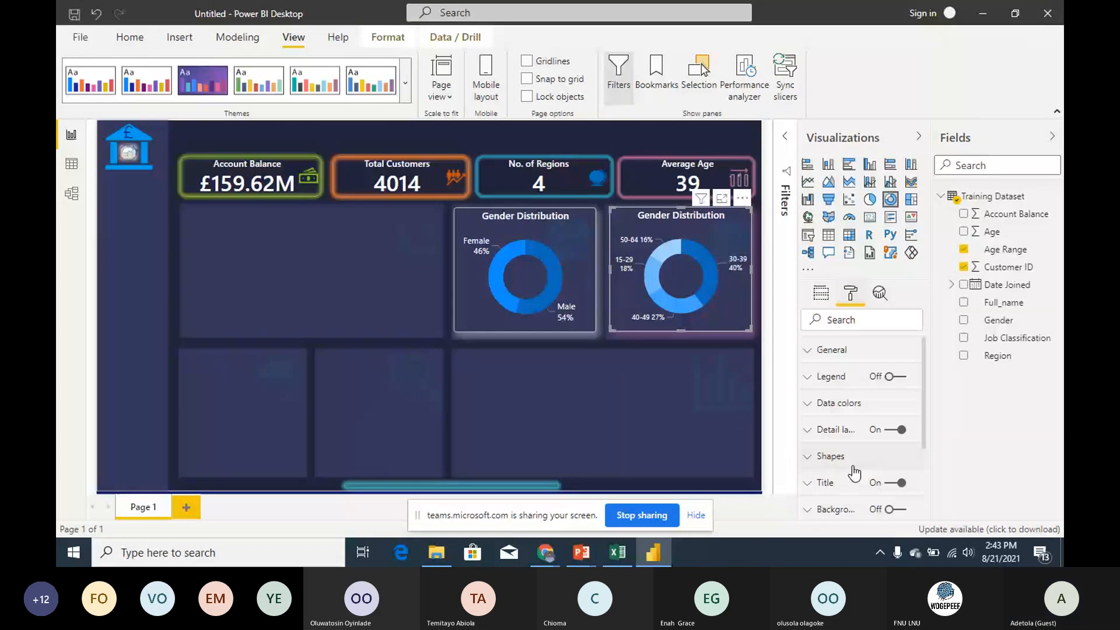
pyautogui.click(854, 479)
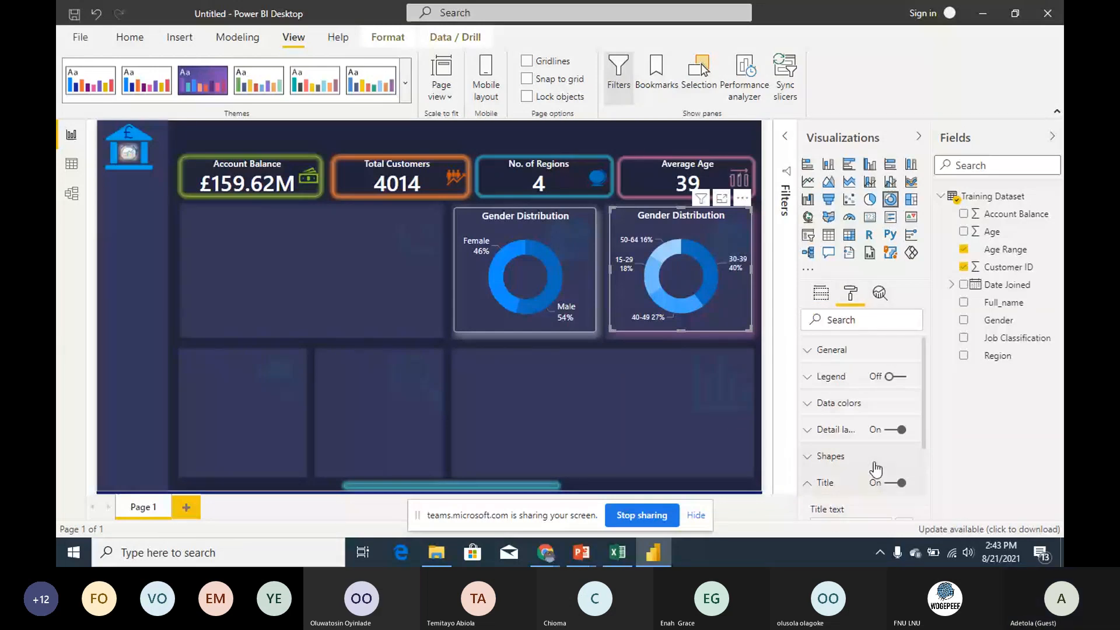
pyautogui.scroll(-2, 899, 432)
pyautogui.click(846, 427)
pyautogui.press('BackSpace')
pyautogui.press('BackSpace')
pyautogui.press('BackSpace')
pyautogui.press('BackSpace')
pyautogui.press('BackSpace')
pyautogui.press('BackSpace')
pyautogui.press('BackSpace')
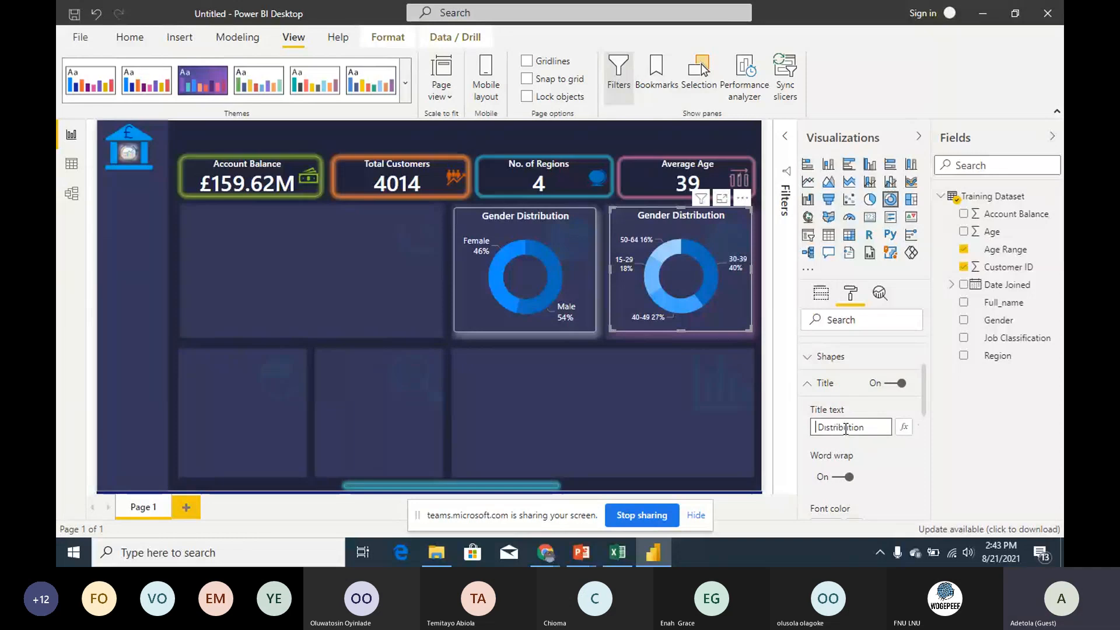
pyautogui.write('Age')
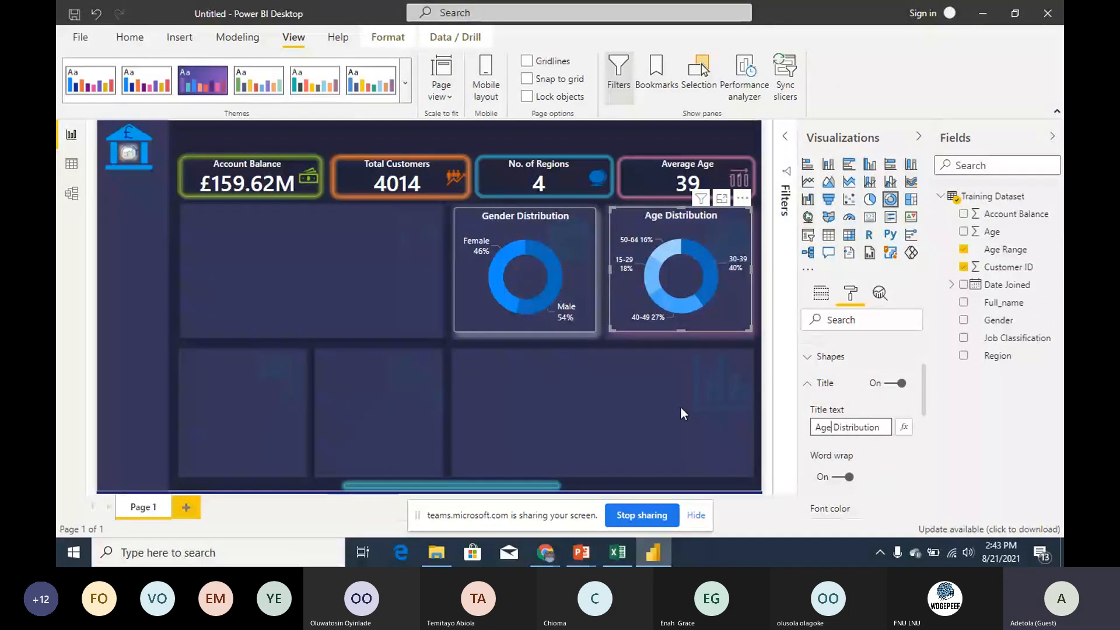
pyautogui.click(704, 398)
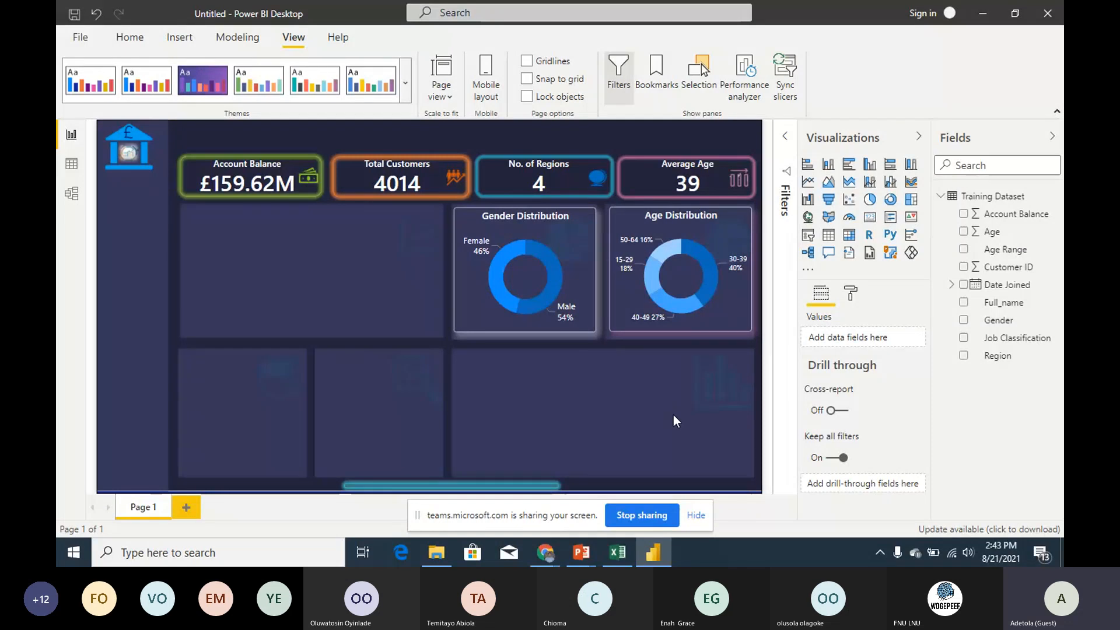
# Step: Check the remaining charts on the PowerPoint target slide "OUR TARGET", and return to Power BI
pyautogui.moveTo(583, 557)
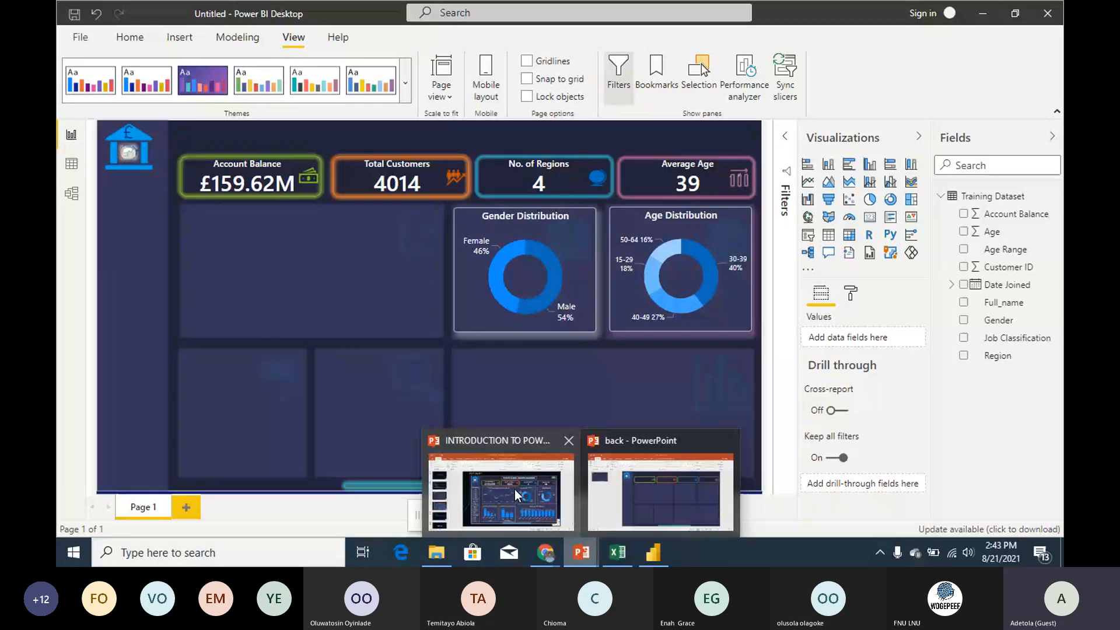
pyautogui.click(515, 489)
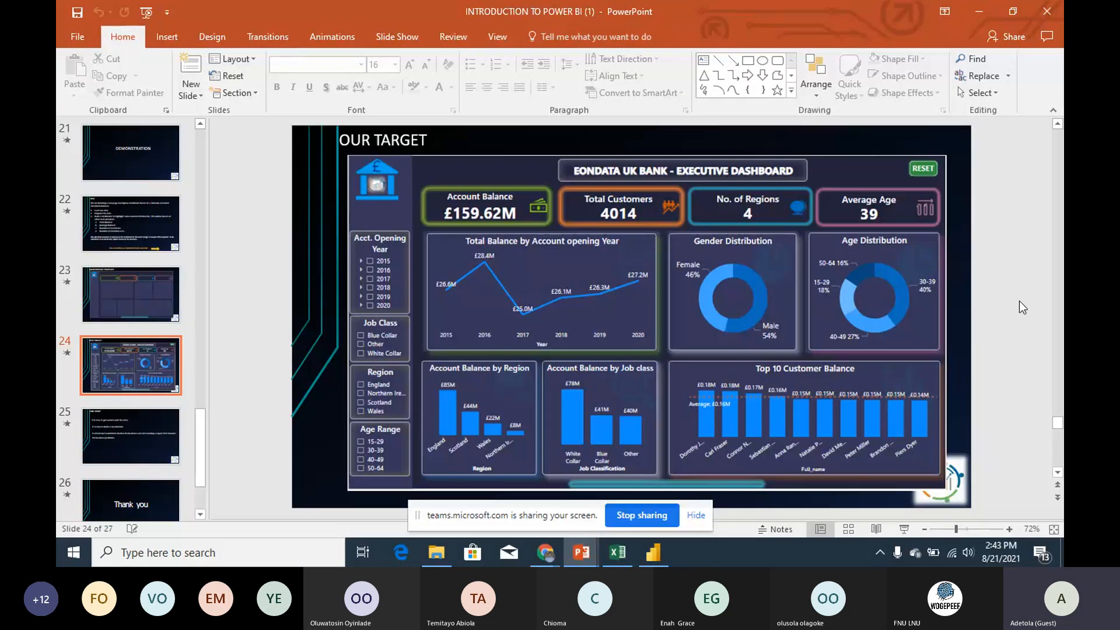
pyautogui.click(1044, 8)
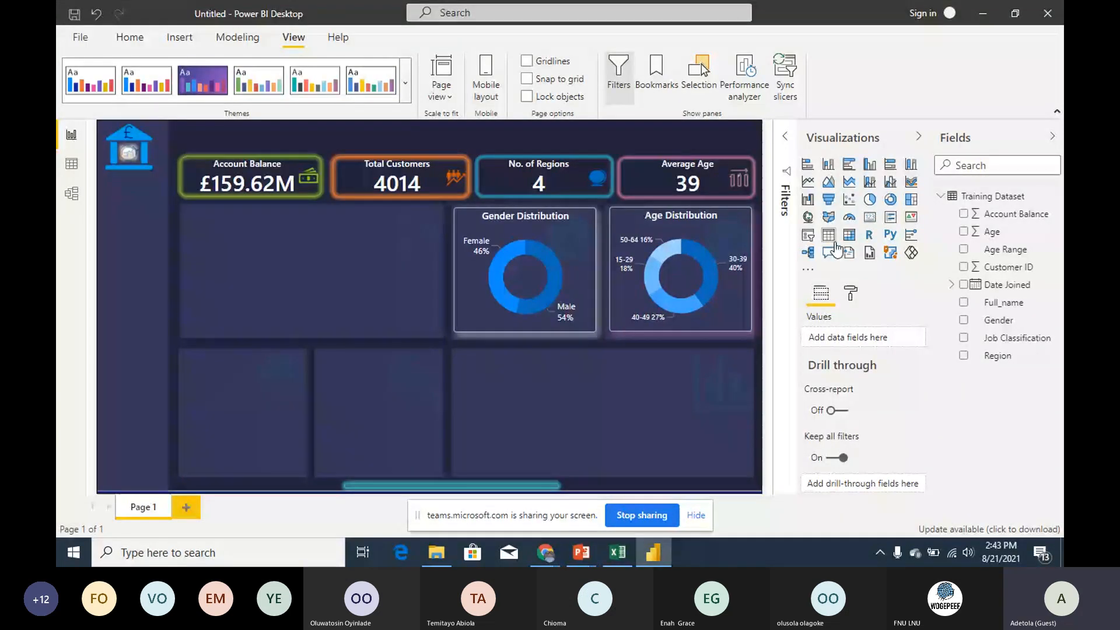
# Step: Add a clustered column chart and fit it into the wide empty panel beneath the two donut charts
pyautogui.click(870, 165)
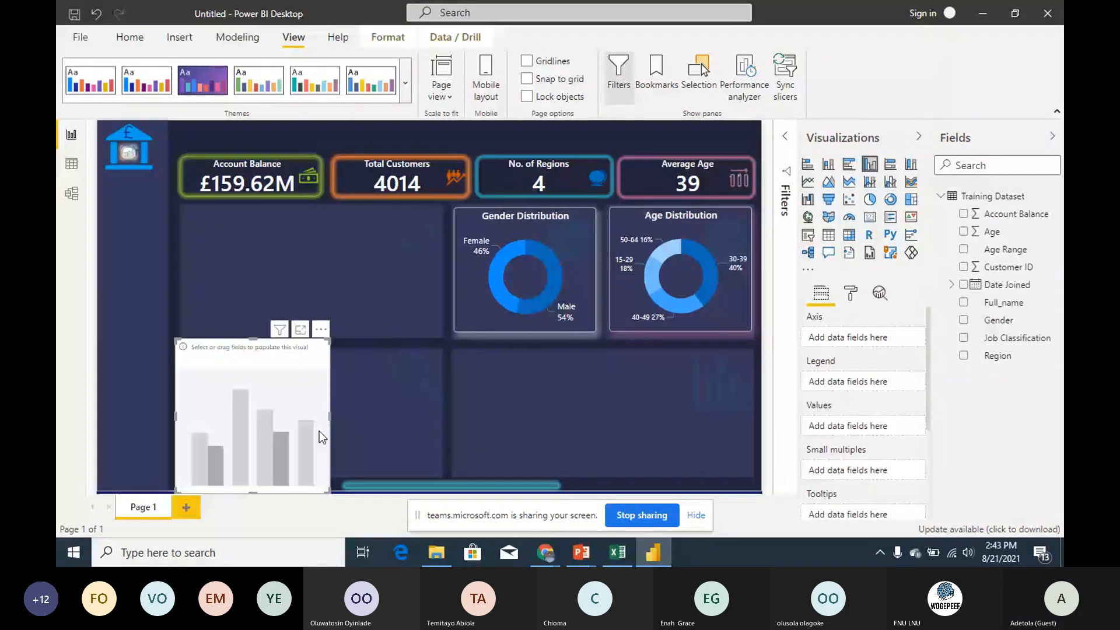
pyautogui.moveTo(320, 431); pyautogui.dragTo(504, 407)
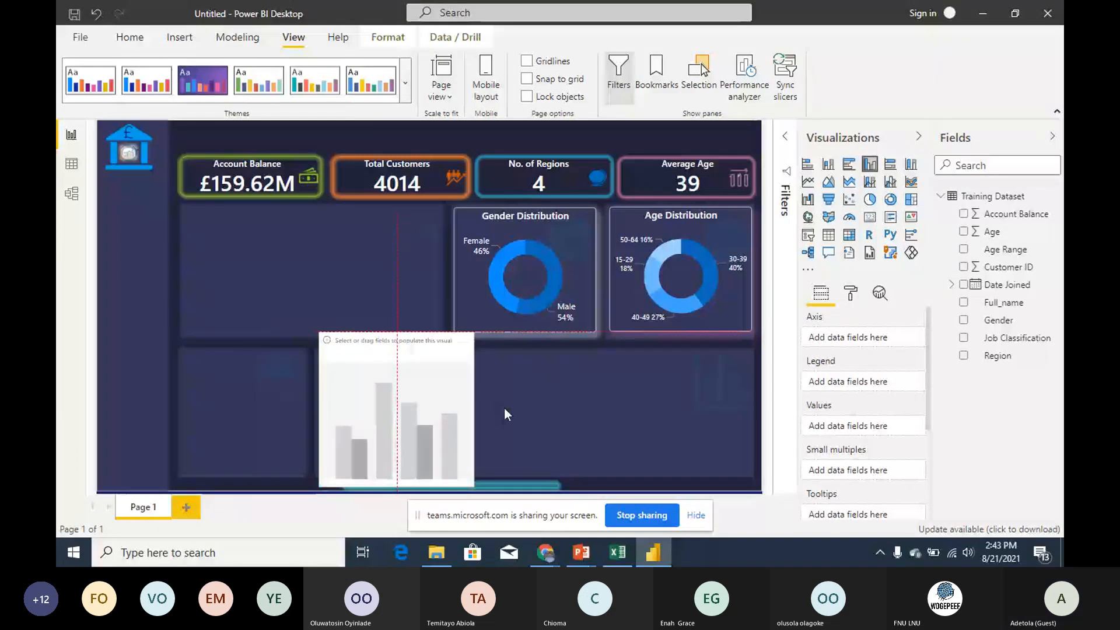
pyautogui.moveTo(504, 408); pyautogui.dragTo(552, 404)
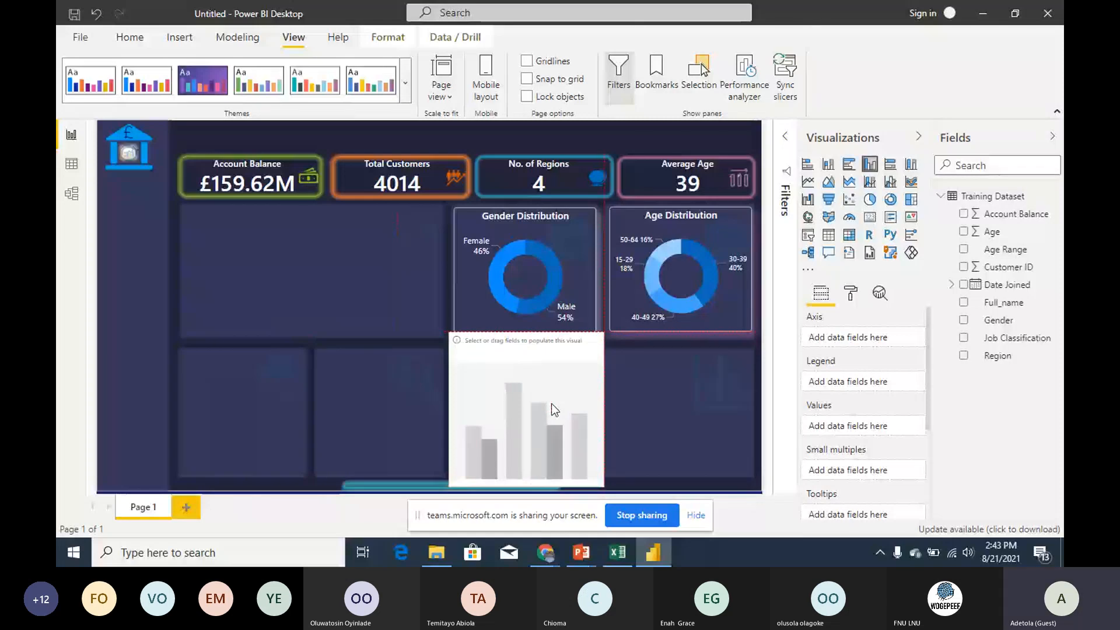
pyautogui.moveTo(551, 404); pyautogui.dragTo(533, 384)
pyautogui.moveTo(610, 411); pyautogui.dragTo(761, 411)
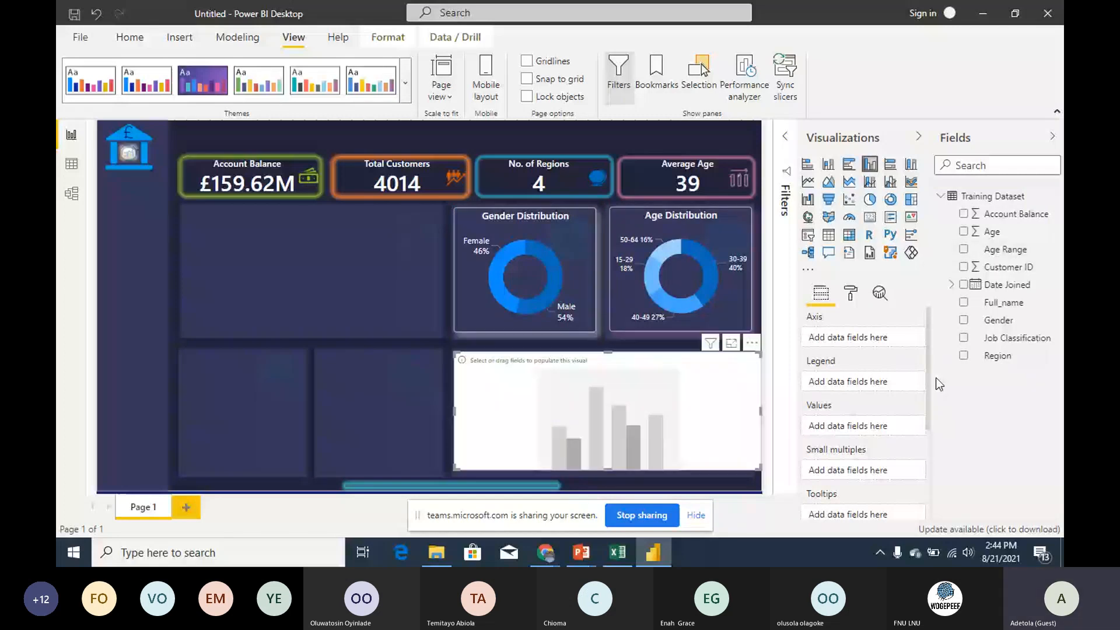
pyautogui.moveTo(760, 411); pyautogui.dragTo(751, 412)
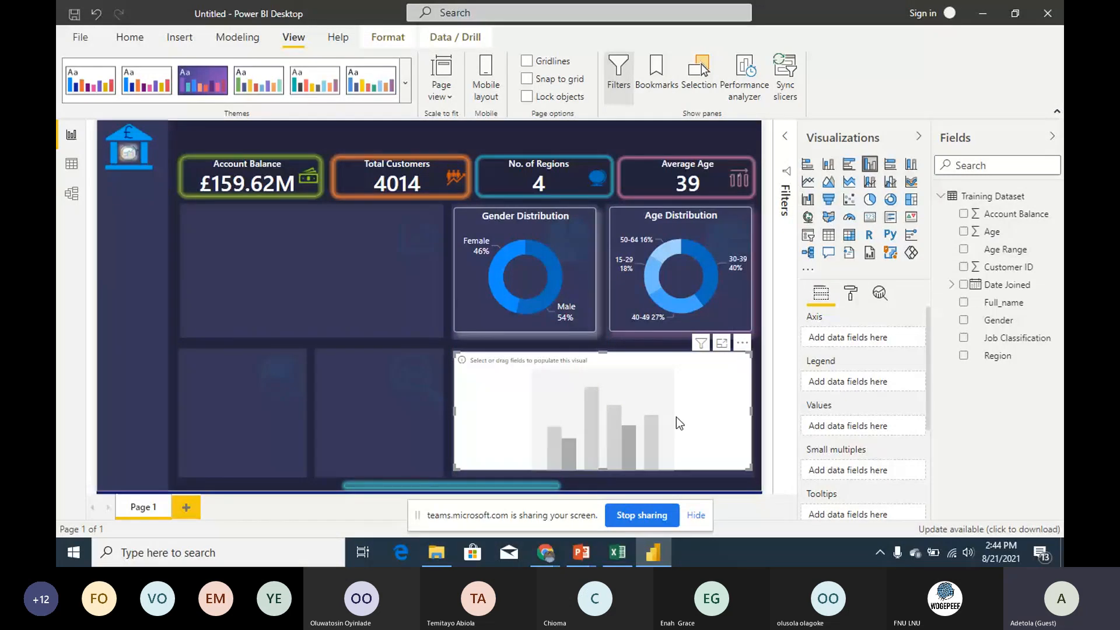
pyautogui.moveTo(677, 416); pyautogui.dragTo(675, 419)
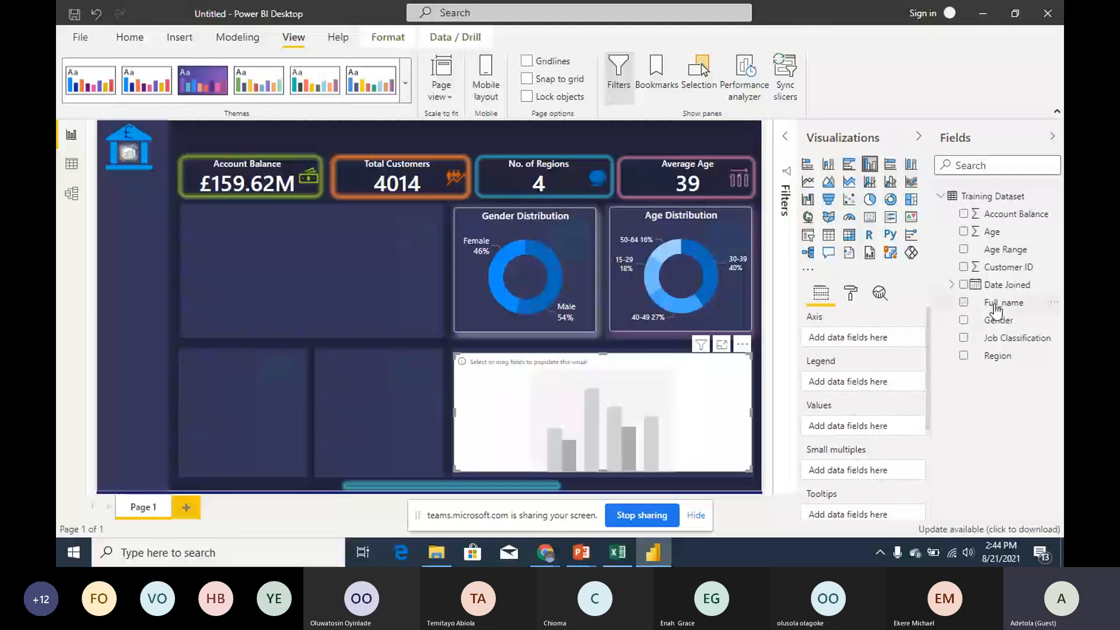
# Step: Plot Account Balance by Full_name in the new column chart, with Full_name on the axis
pyautogui.click(995, 304)
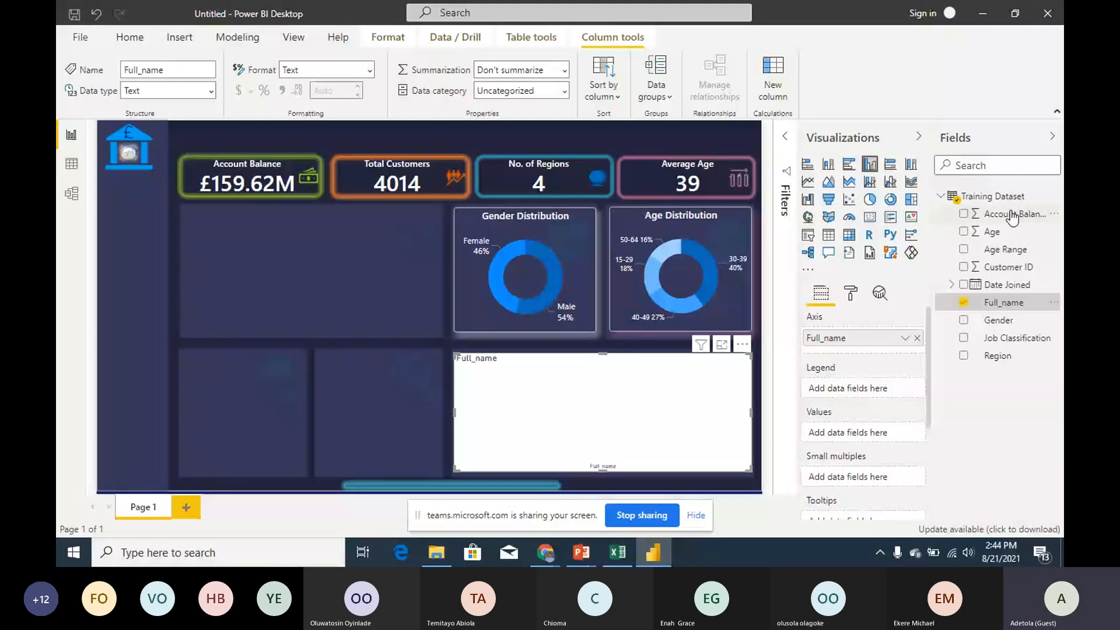
pyautogui.moveTo(1012, 218); pyautogui.dragTo(868, 436)
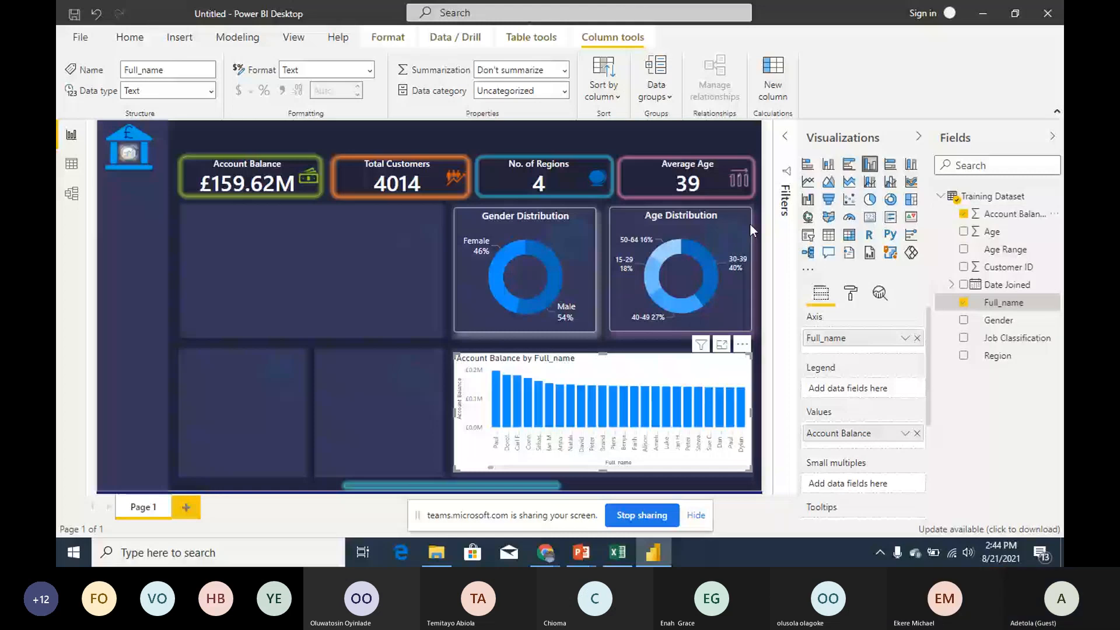
# Step: Apply a visual-level Top N filter on Account Balance to the column chart, showing the top 10 by Account Balance
pyautogui.click(786, 138)
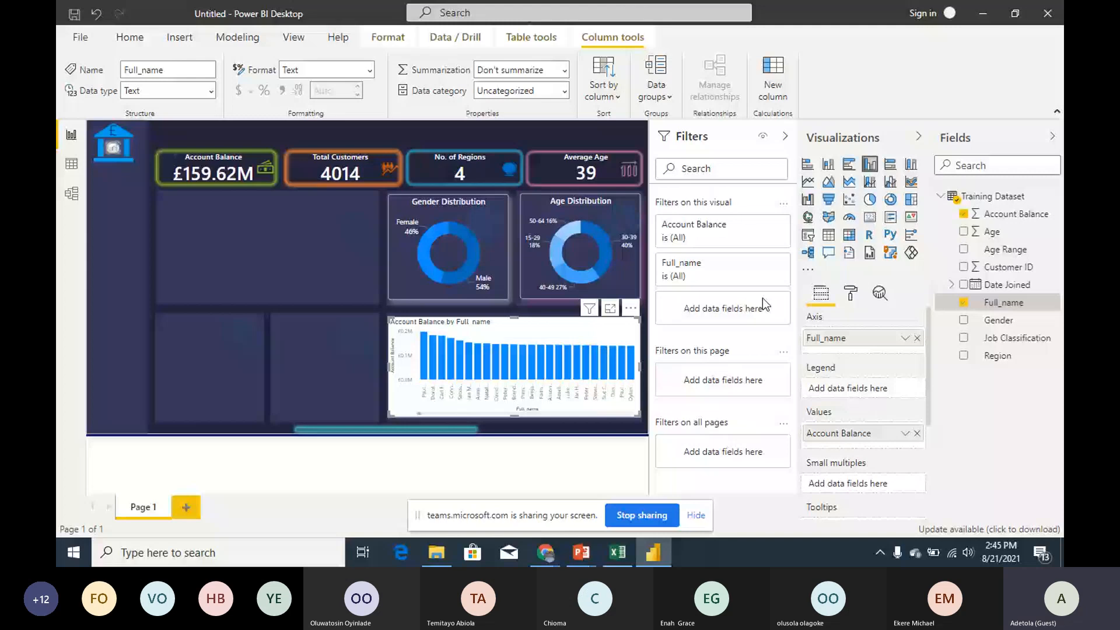
pyautogui.moveTo(1016, 214); pyautogui.dragTo(754, 305)
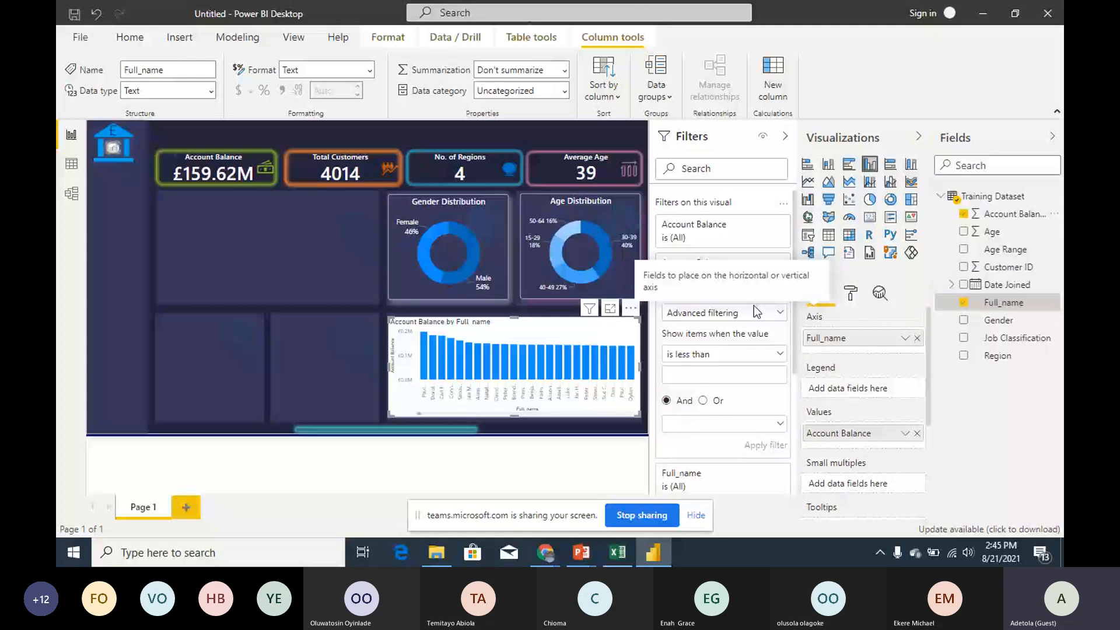
pyautogui.click(754, 307)
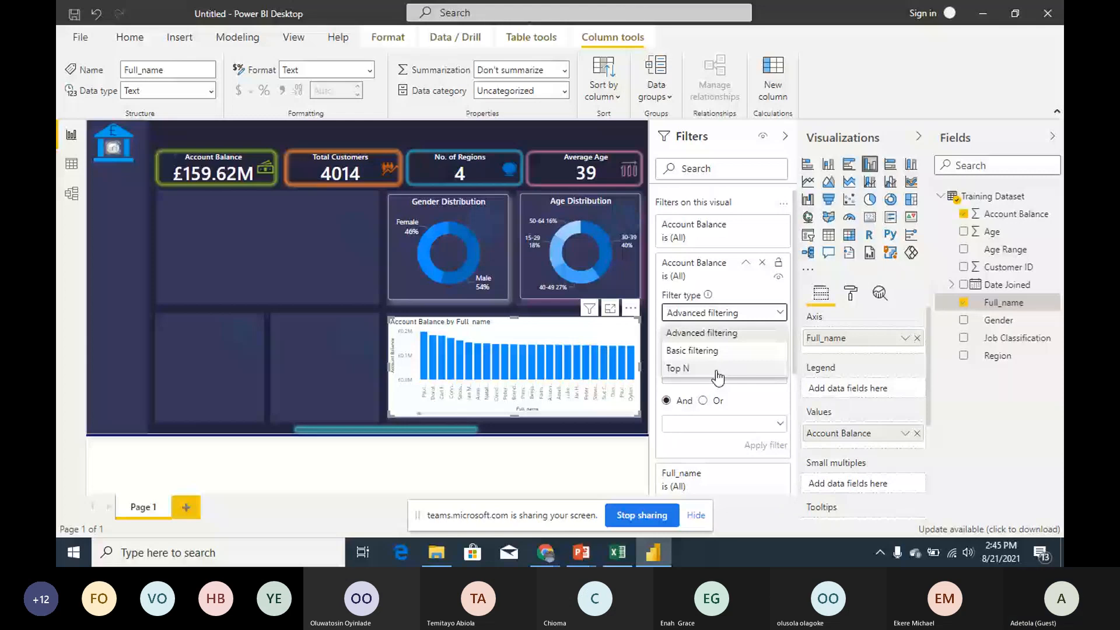
pyautogui.click(717, 368)
pyautogui.click(713, 351)
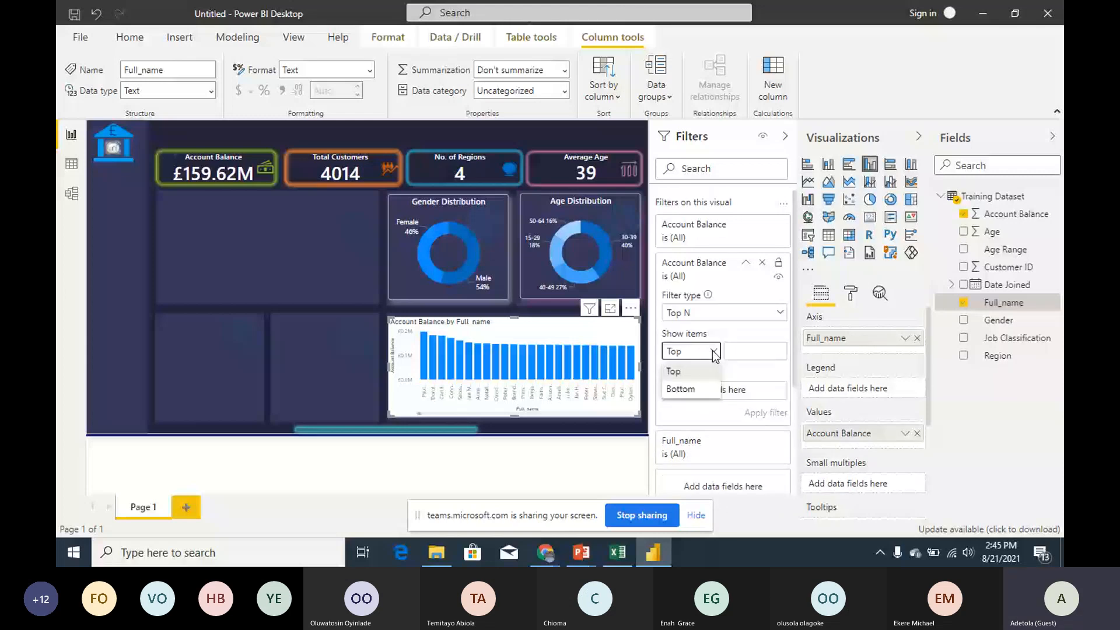
pyautogui.click(756, 351)
pyautogui.write('10')
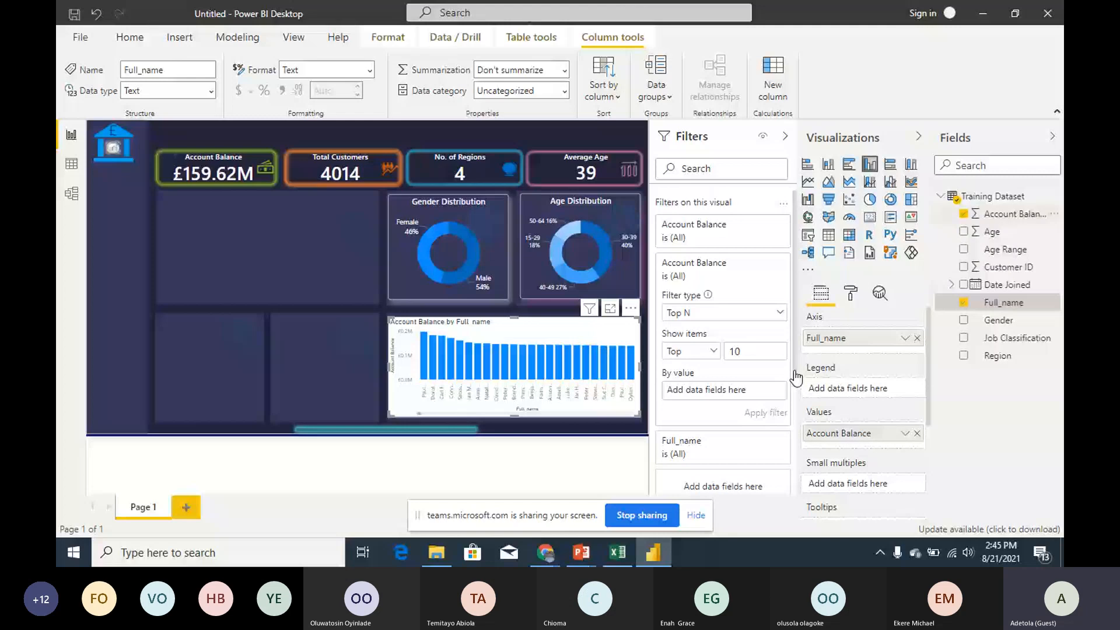
pyautogui.moveTo(795, 378); pyautogui.dragTo(752, 389)
pyautogui.click(776, 412)
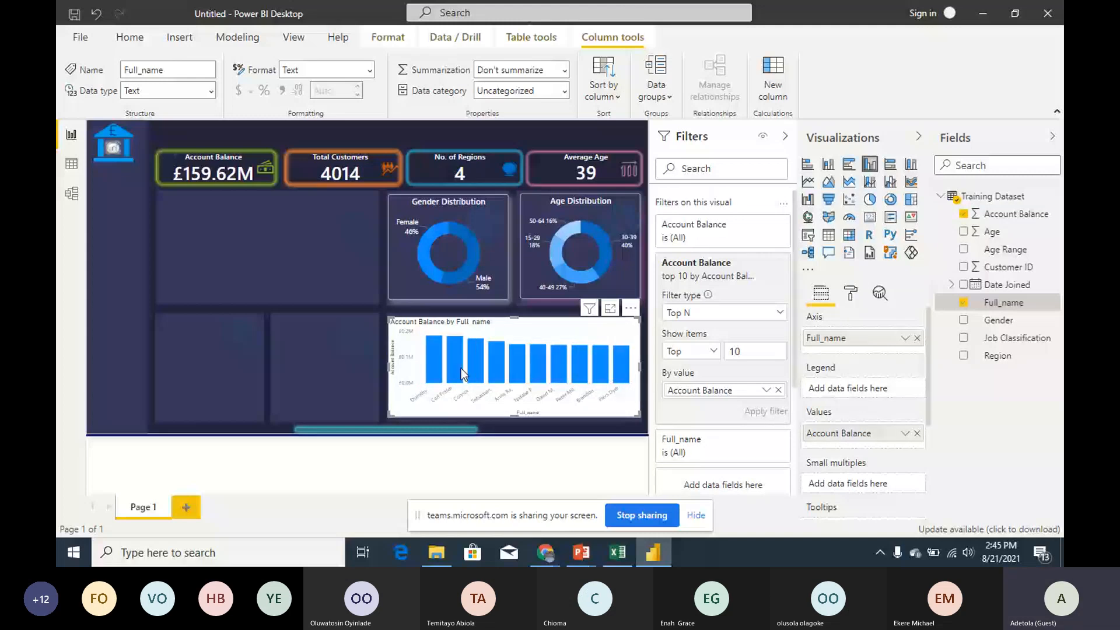
# Step: Turn on data labels and turn off the background for the top 10 Account Balance column chart
pyautogui.click(786, 140)
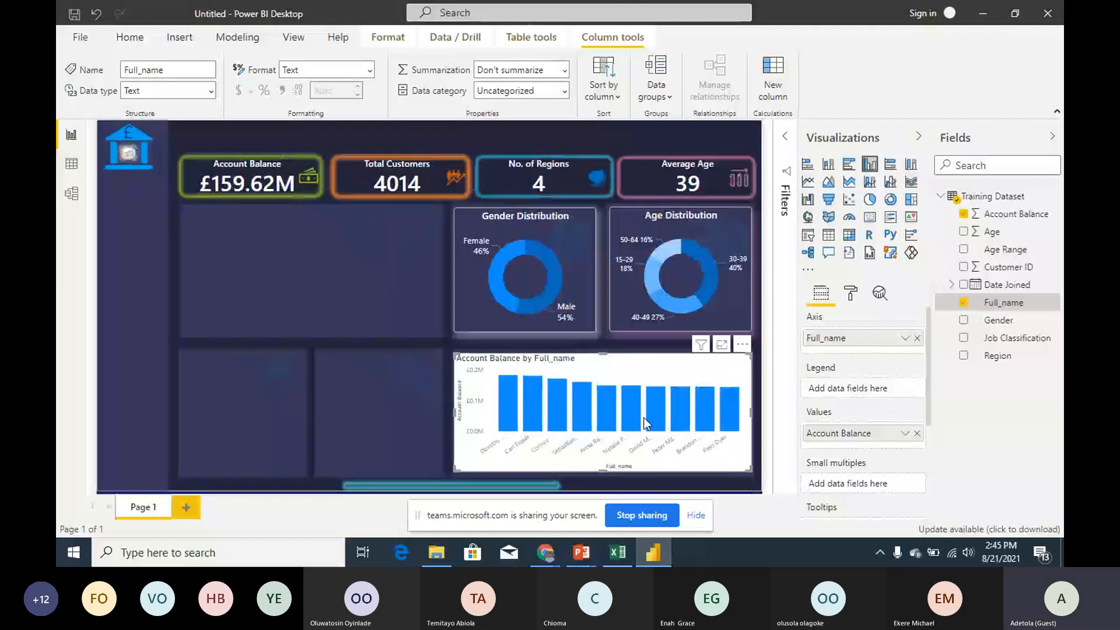
pyautogui.click(850, 293)
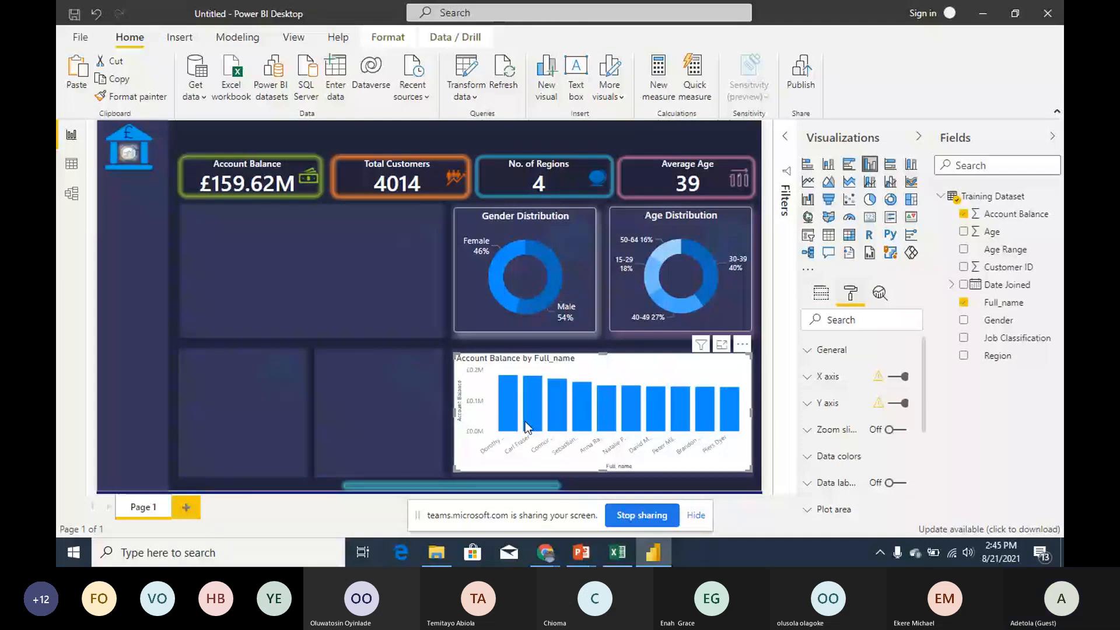
pyautogui.scroll(-2, 906, 414)
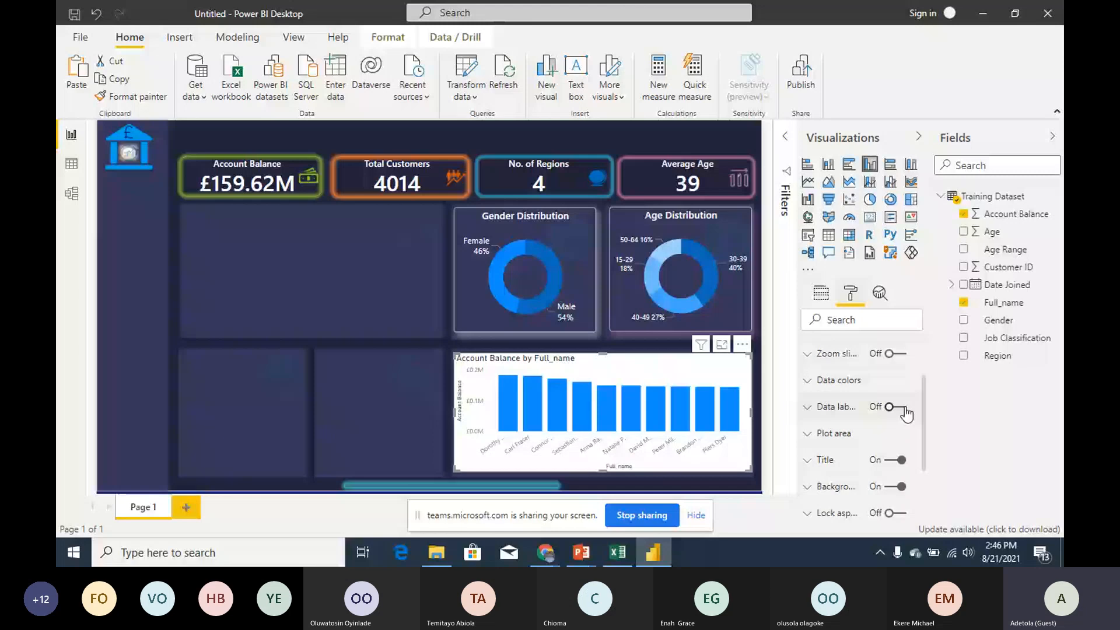
pyautogui.click(904, 408)
pyautogui.click(901, 486)
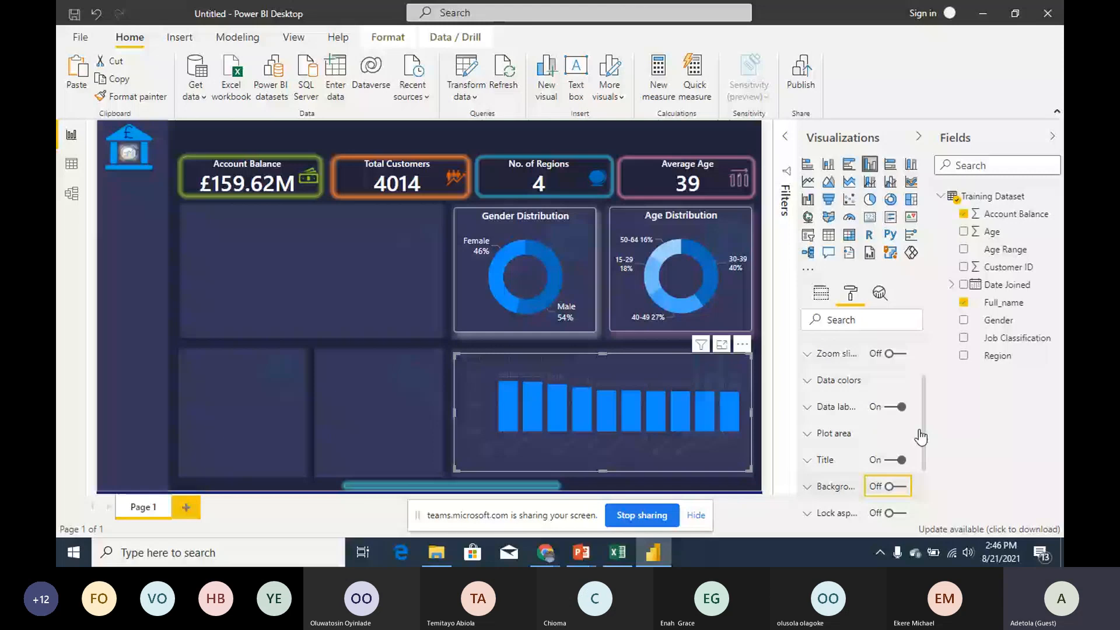
# Step: Set the column chart's data labels to white with a text size of 10 pt
pyautogui.click(807, 407)
pyautogui.click(835, 452)
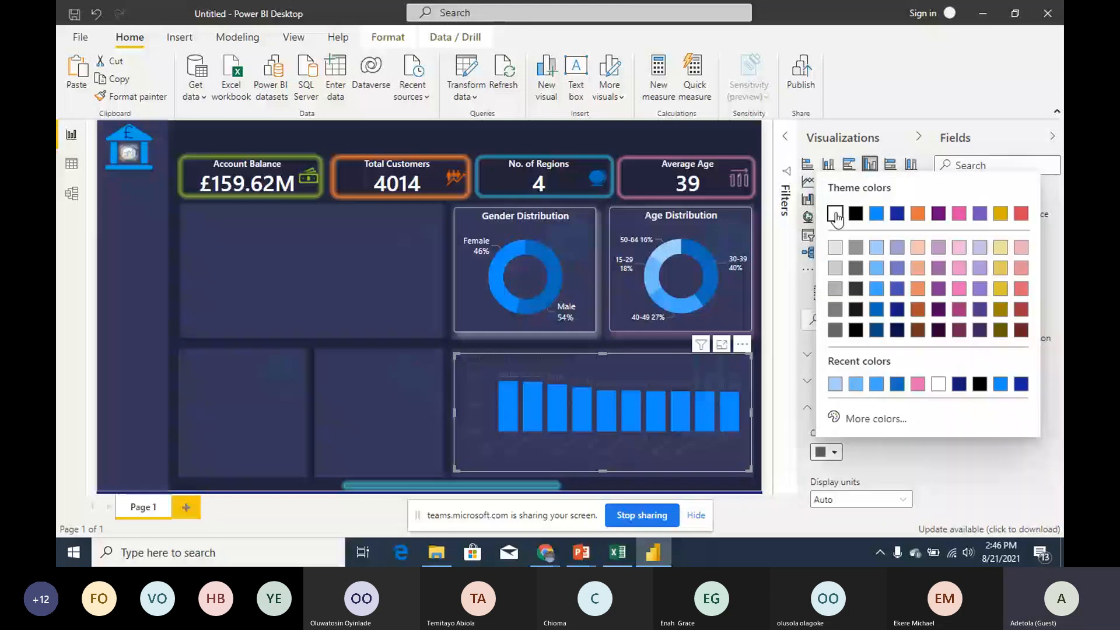
pyautogui.click(835, 215)
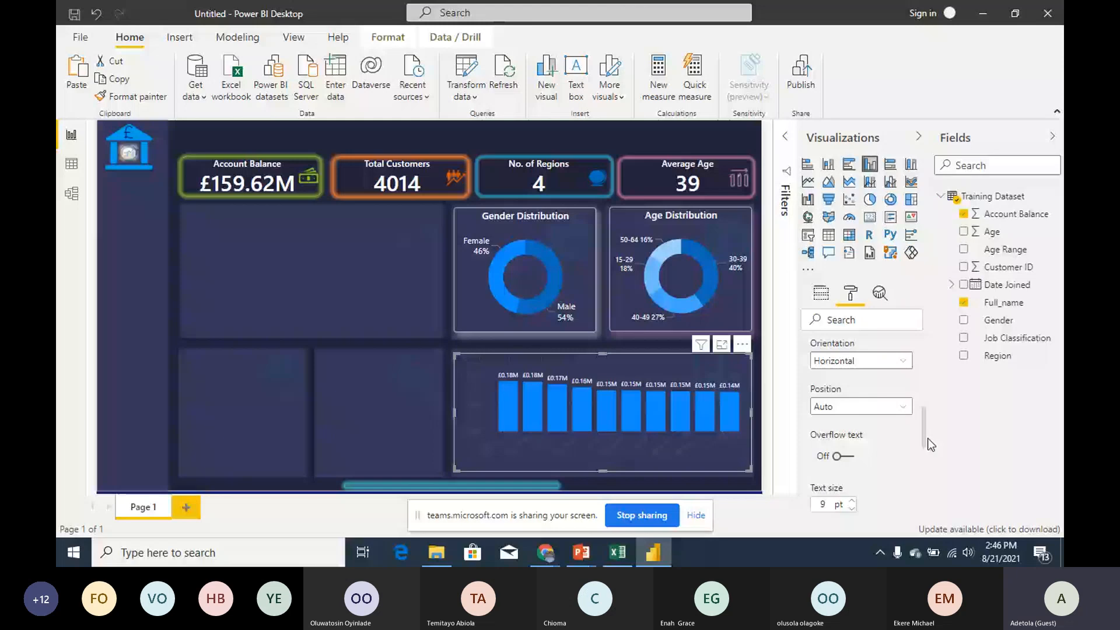
pyautogui.scroll(-1, 931, 446)
pyautogui.click(852, 432)
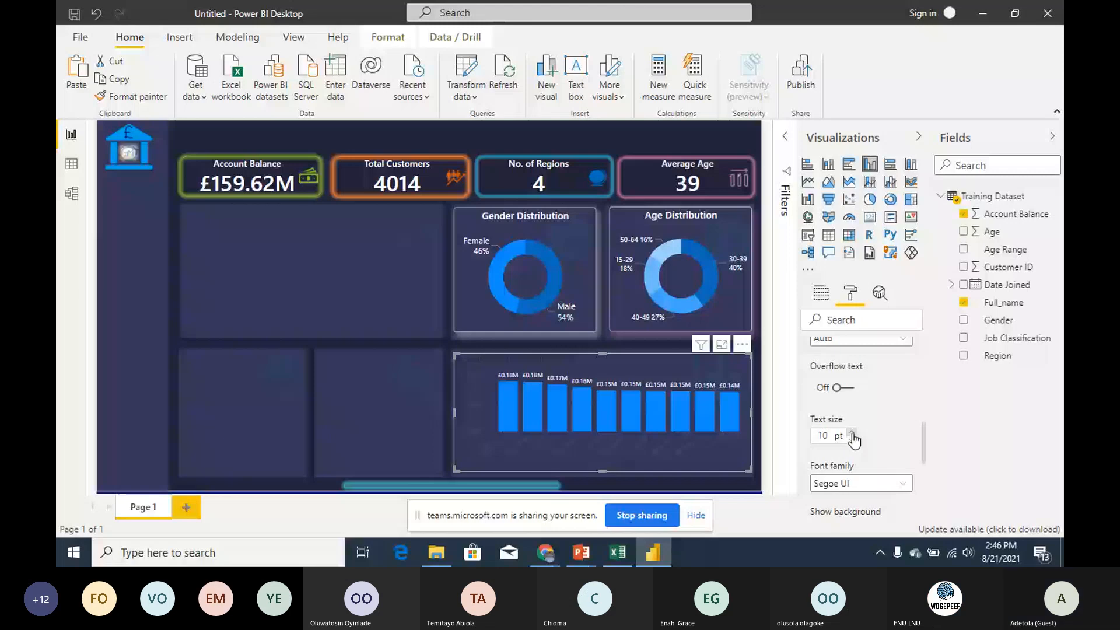
pyautogui.scroll(3, 812, 439)
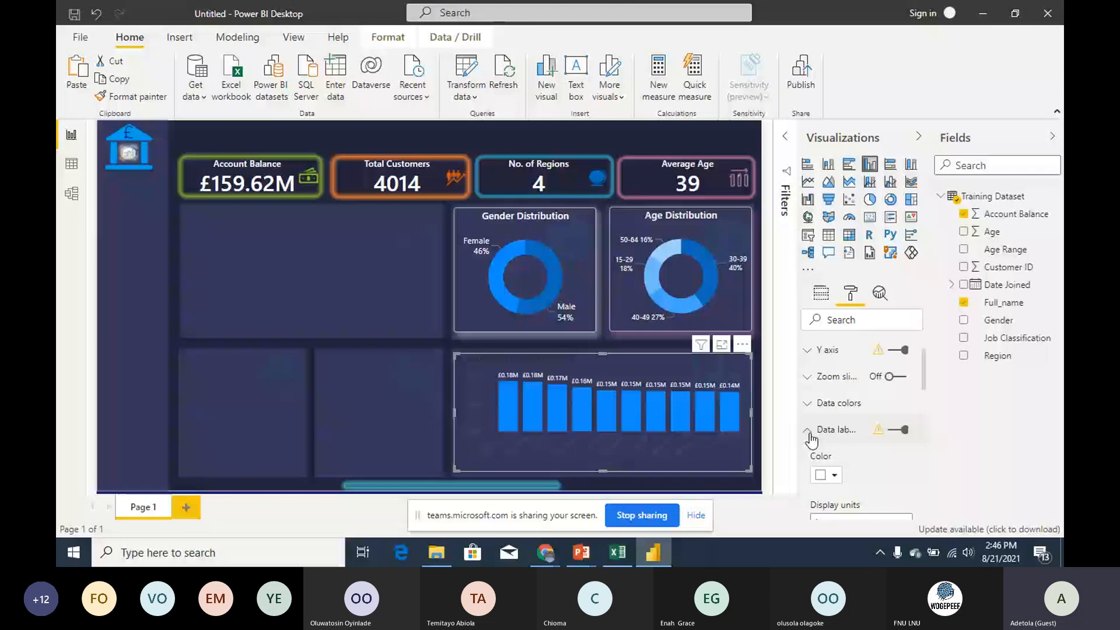
pyautogui.click(811, 433)
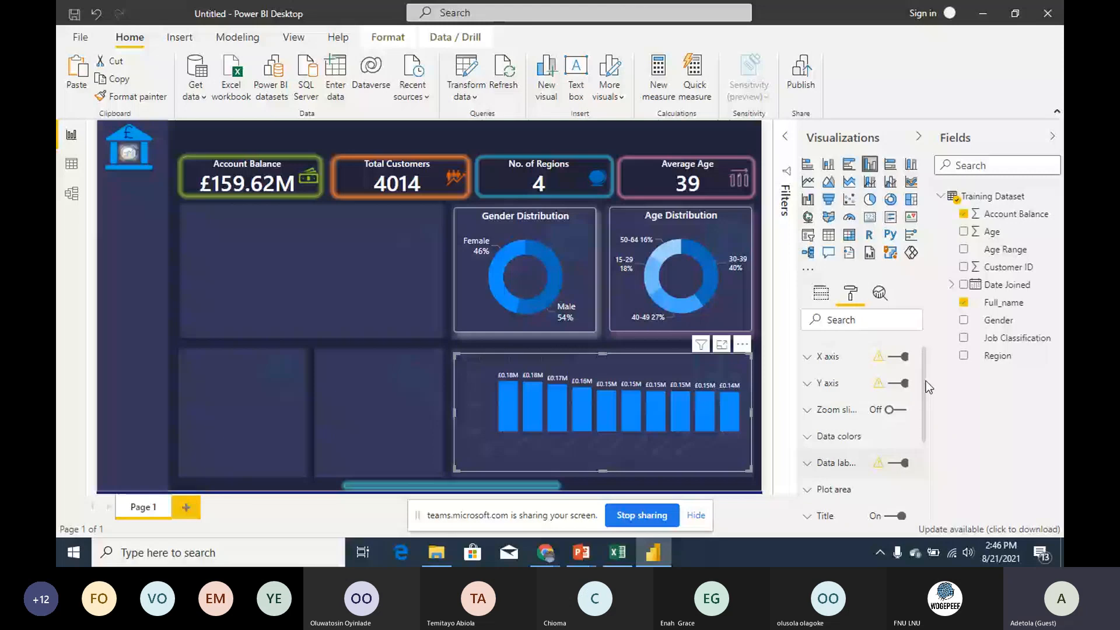
# Step: Turn off the Y-axis title and the whole Y axis of the column chart
pyautogui.click(808, 392)
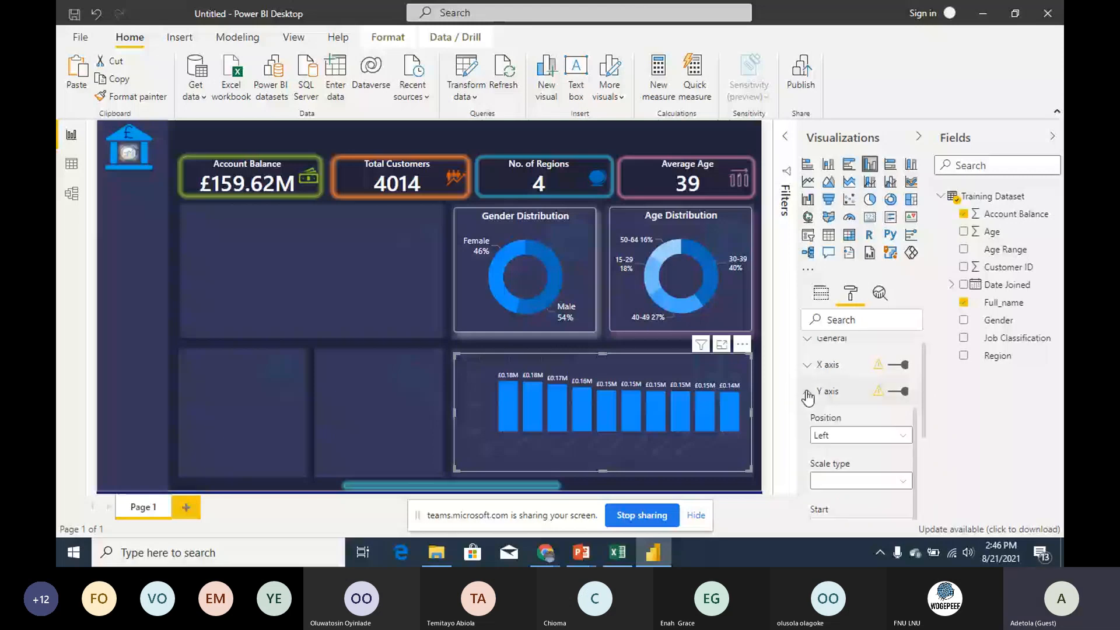
pyautogui.scroll(-3, 926, 383)
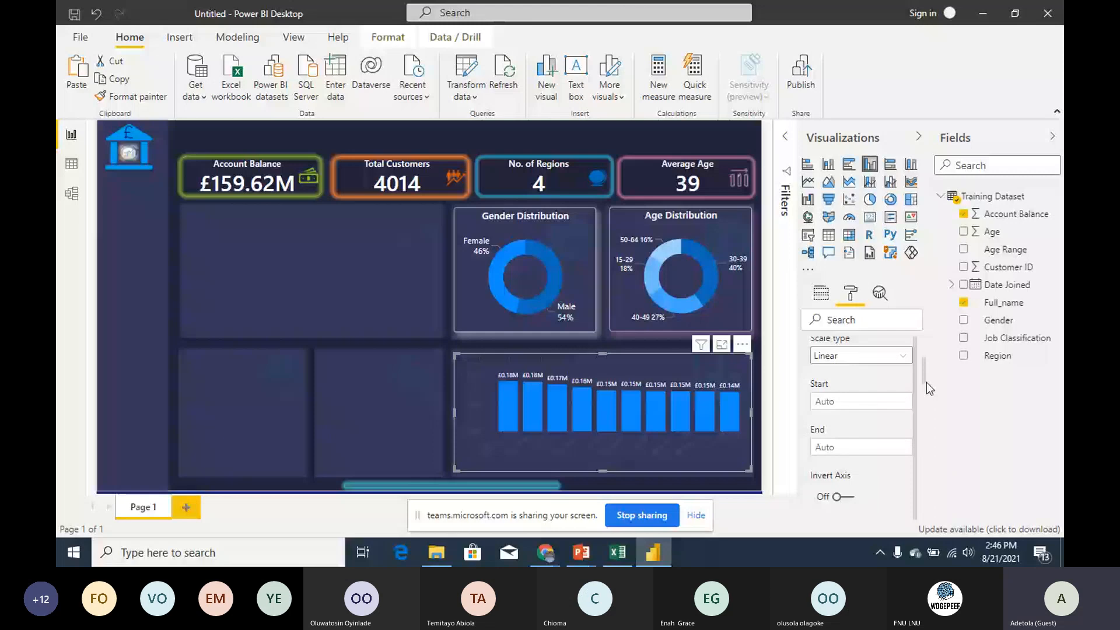
pyautogui.scroll(-3, 926, 383)
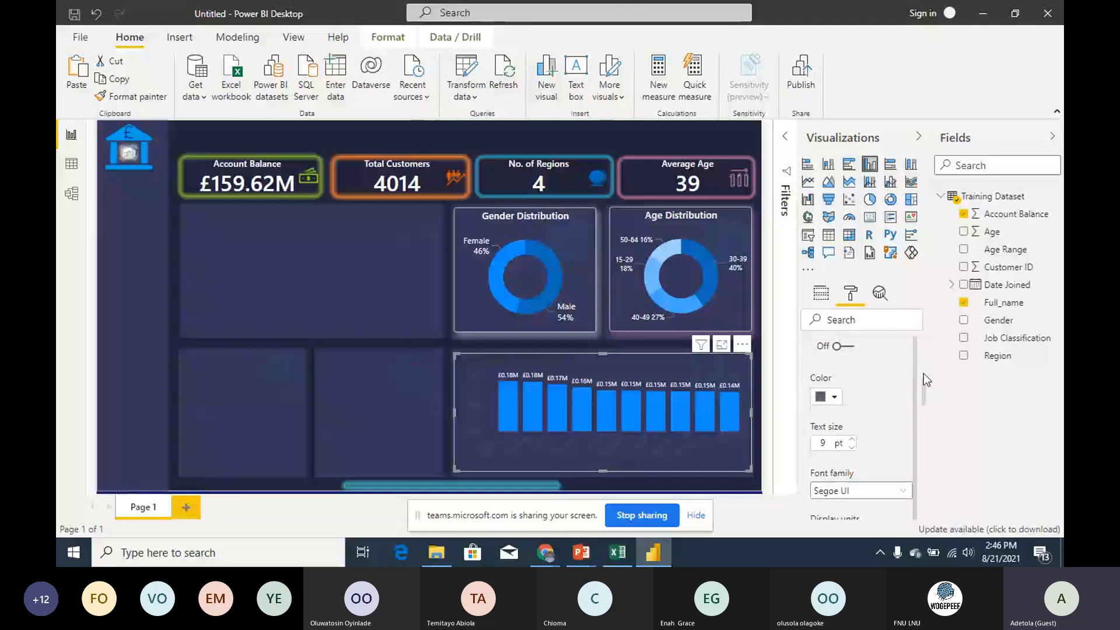
pyautogui.scroll(-3, 923, 374)
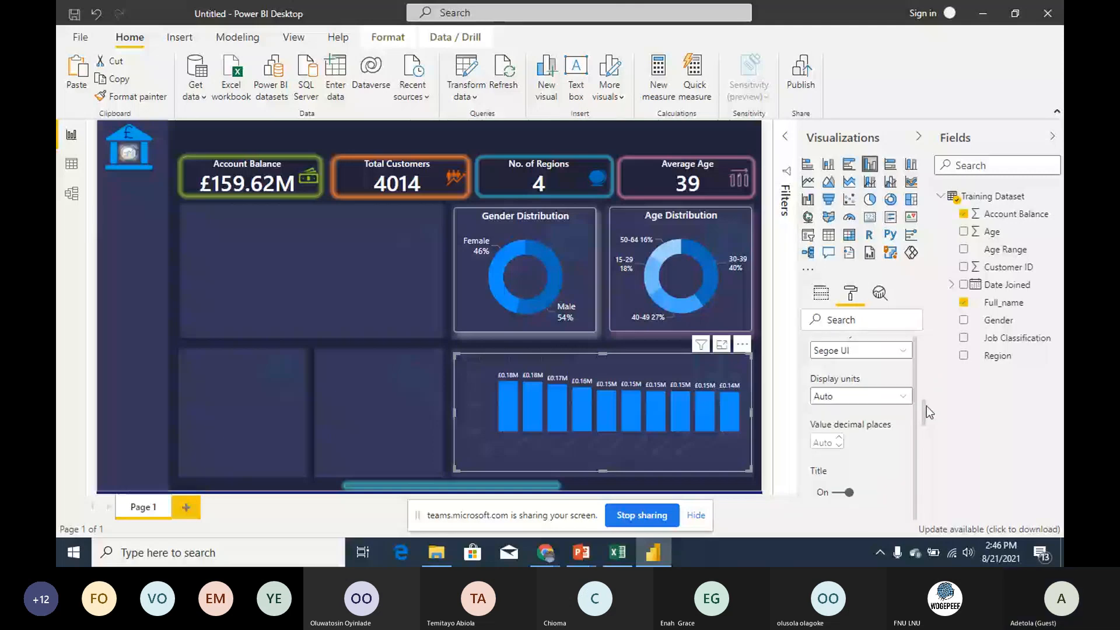
pyautogui.click(844, 492)
pyautogui.scroll(-1, 923, 399)
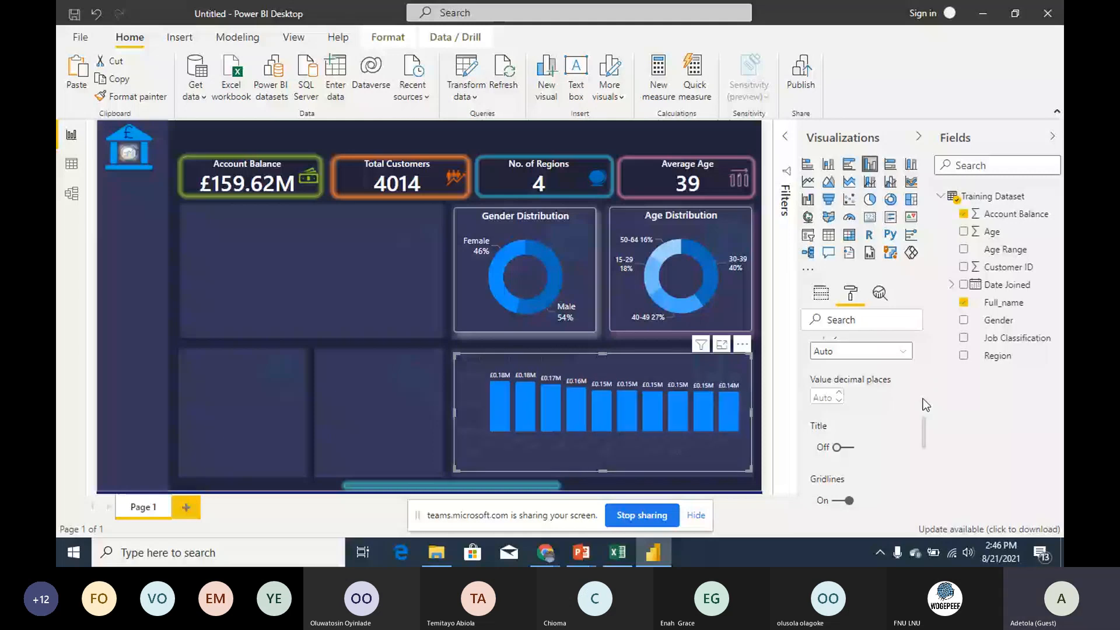
pyautogui.scroll(3, 923, 398)
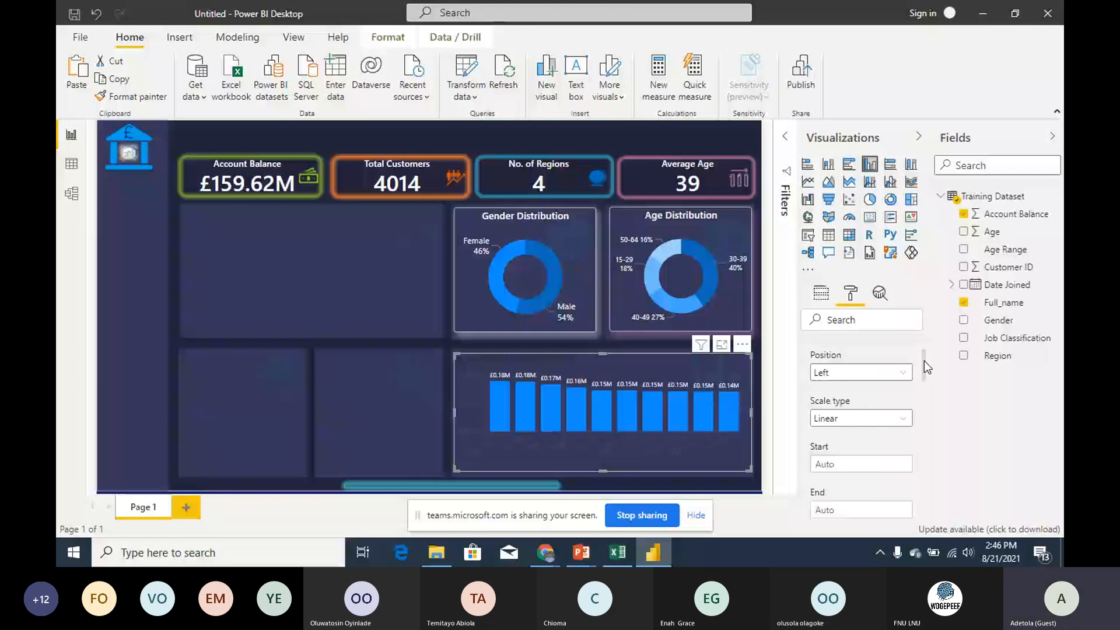
pyautogui.click(890, 389)
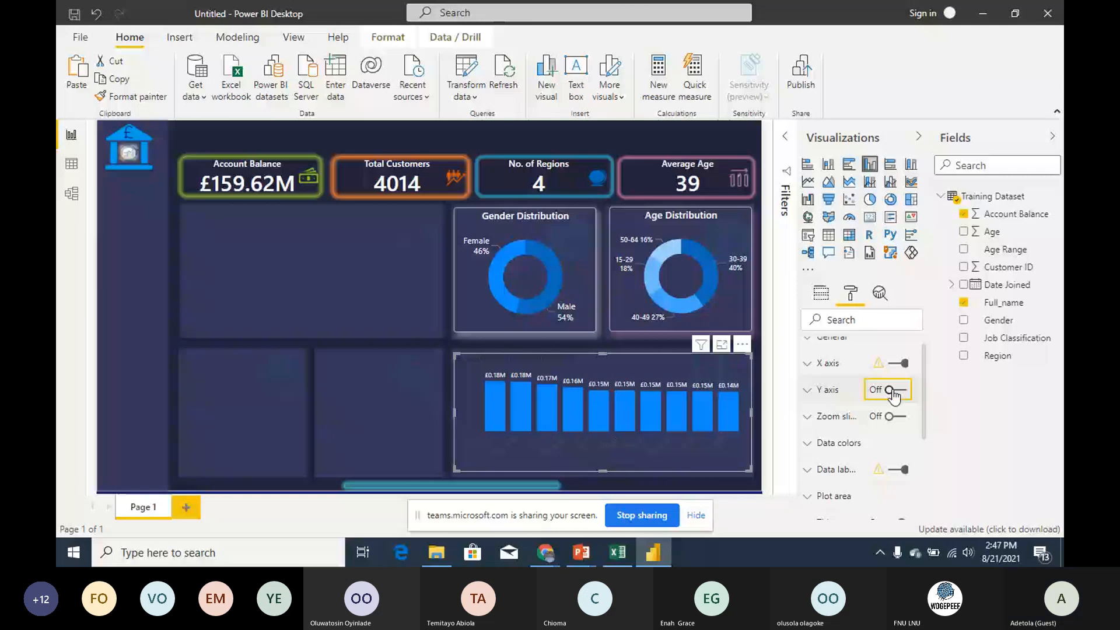
# Step: Set the column chart's X-axis label colour to white
pyautogui.click(808, 364)
pyautogui.click(827, 408)
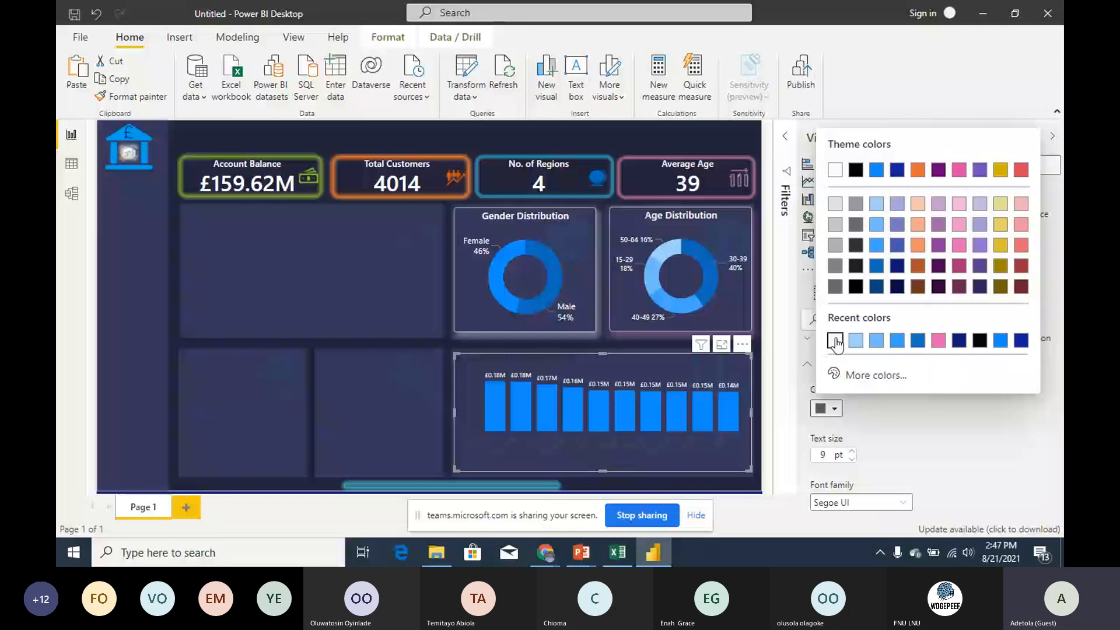
pyautogui.click(836, 342)
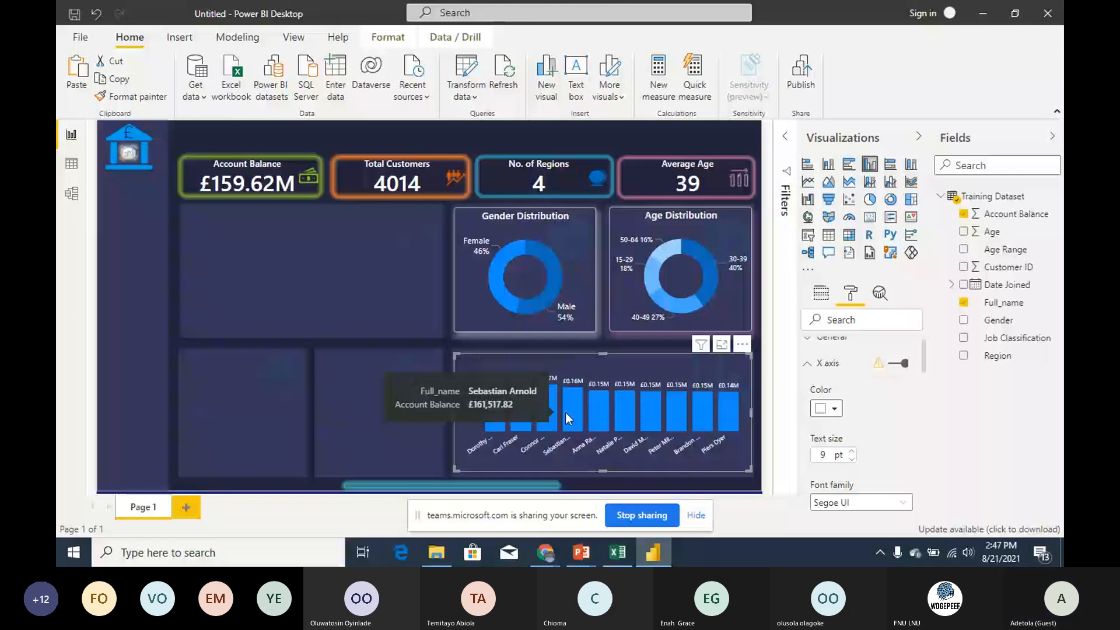
# Step: Make the column chart's title white and centre it
pyautogui.scroll(-5, 828, 398)
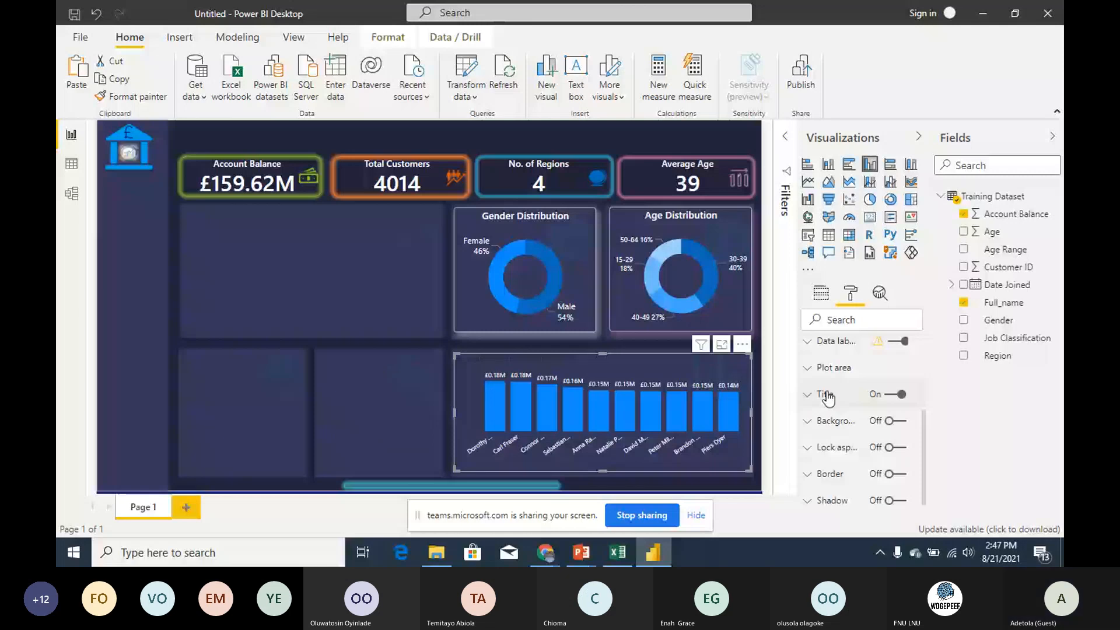
pyautogui.click(829, 399)
pyautogui.click(835, 371)
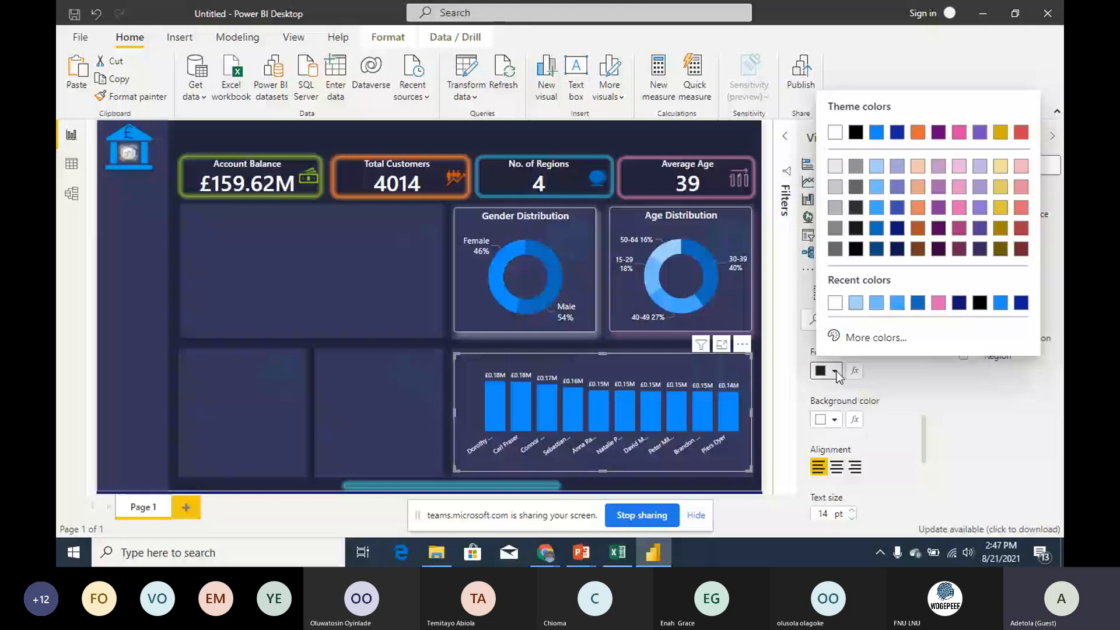
pyautogui.click(835, 303)
pyautogui.click(837, 467)
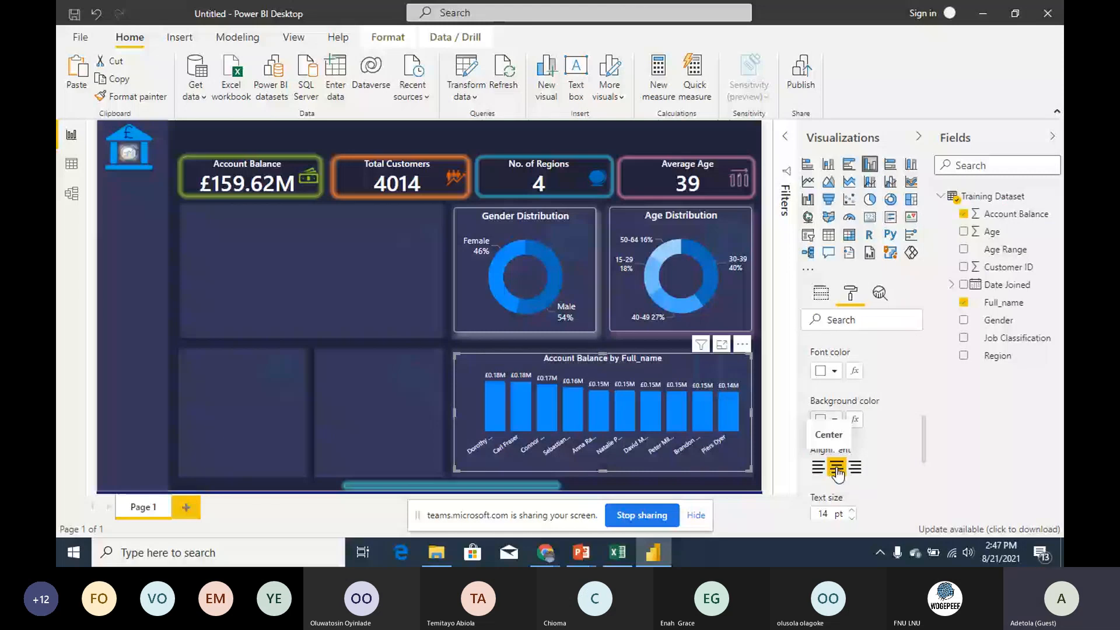
# Step: Change the column chart's title text to "Top 10 Customer Balance" and its font to Segoe UI Semibold
pyautogui.scroll(2, 838, 473)
pyautogui.moveTo(818, 387); pyautogui.dragTo(974, 404)
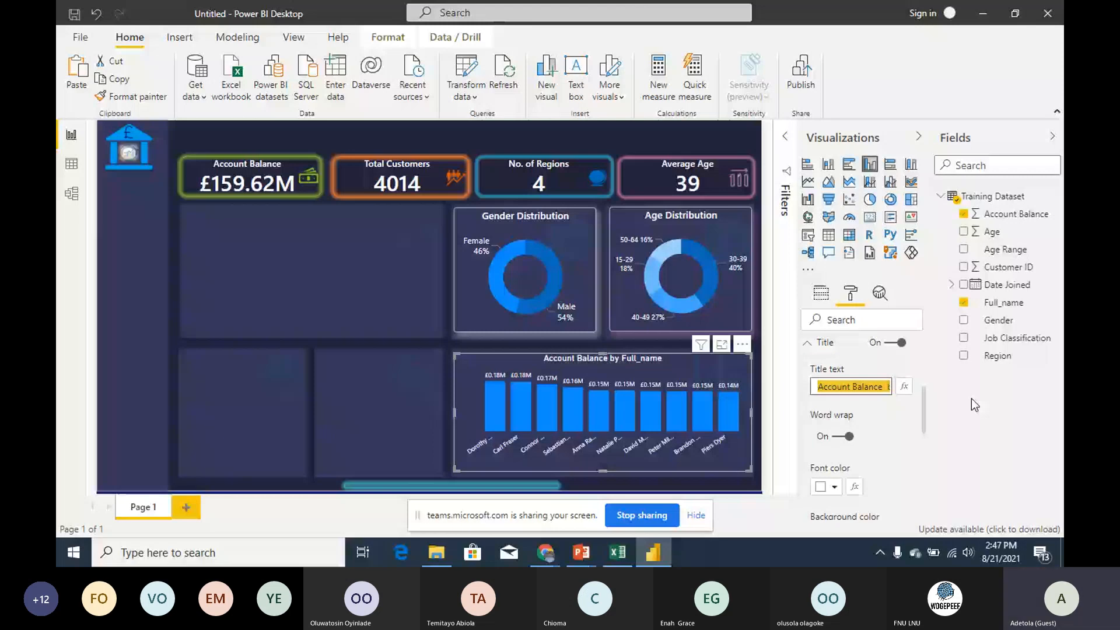
pyautogui.write('Top 10 Customer Balance')
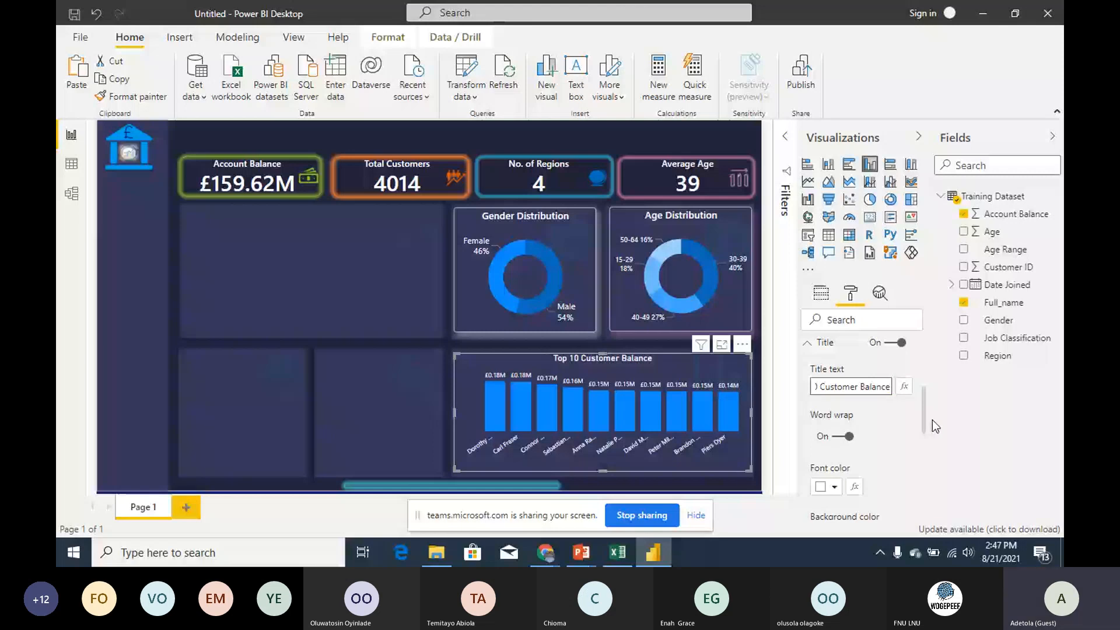
pyautogui.scroll(-3, 932, 420)
pyautogui.click(875, 428)
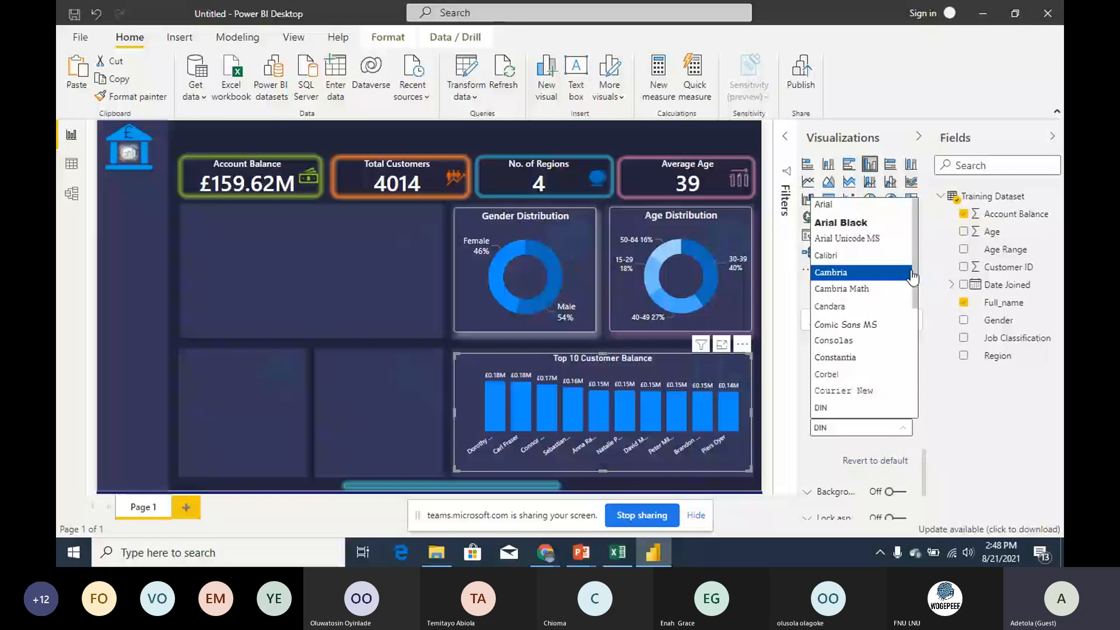
pyautogui.click(872, 460)
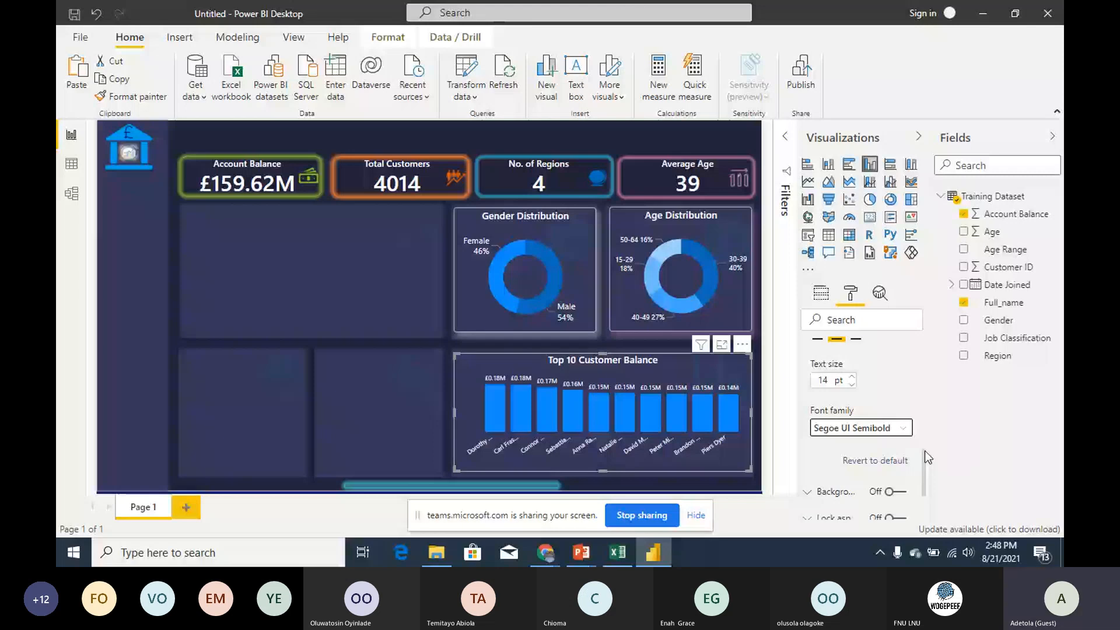
# Step: Add a white border and a light orange shadow to the Top 10 Customer Balance chart
pyautogui.moveTo(925, 451); pyautogui.dragTo(926, 445)
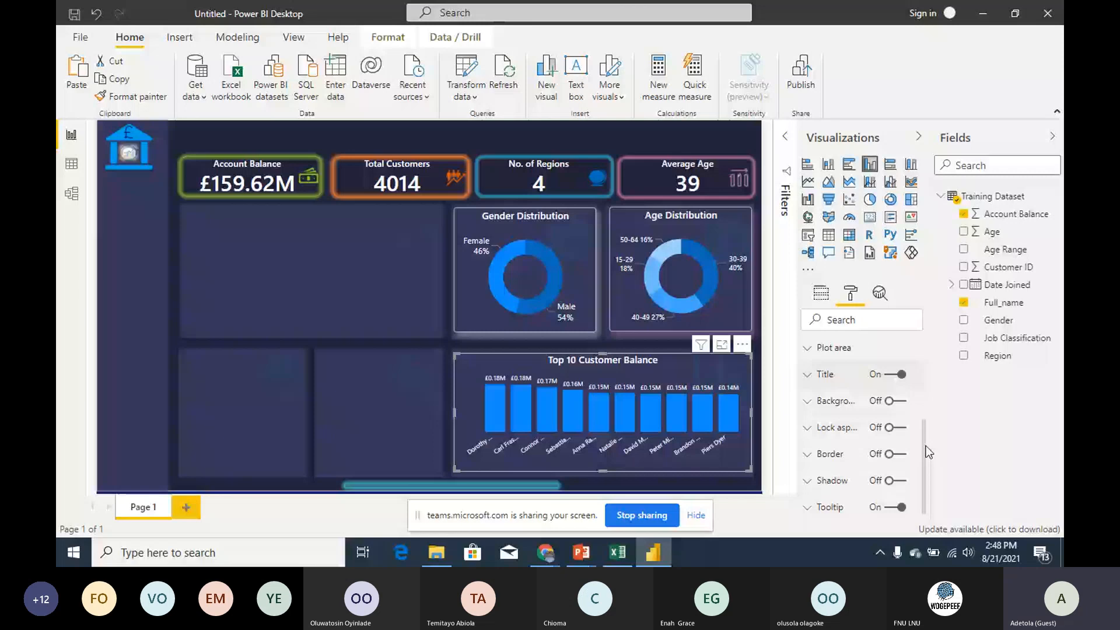
pyautogui.click(896, 454)
pyautogui.click(826, 478)
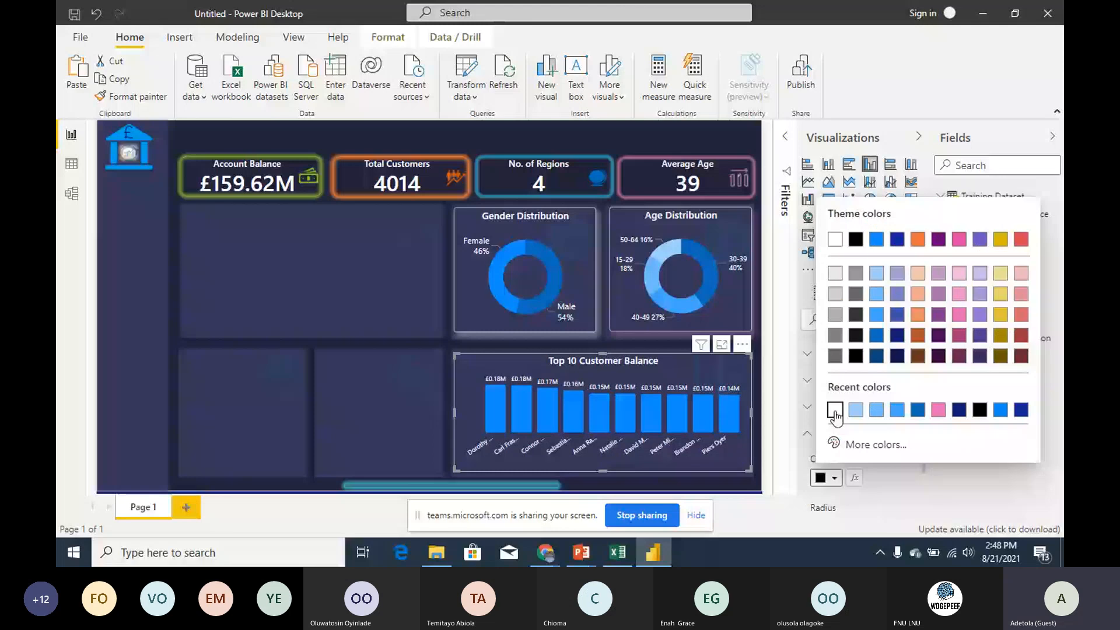
pyautogui.scroll(-2, 930, 483)
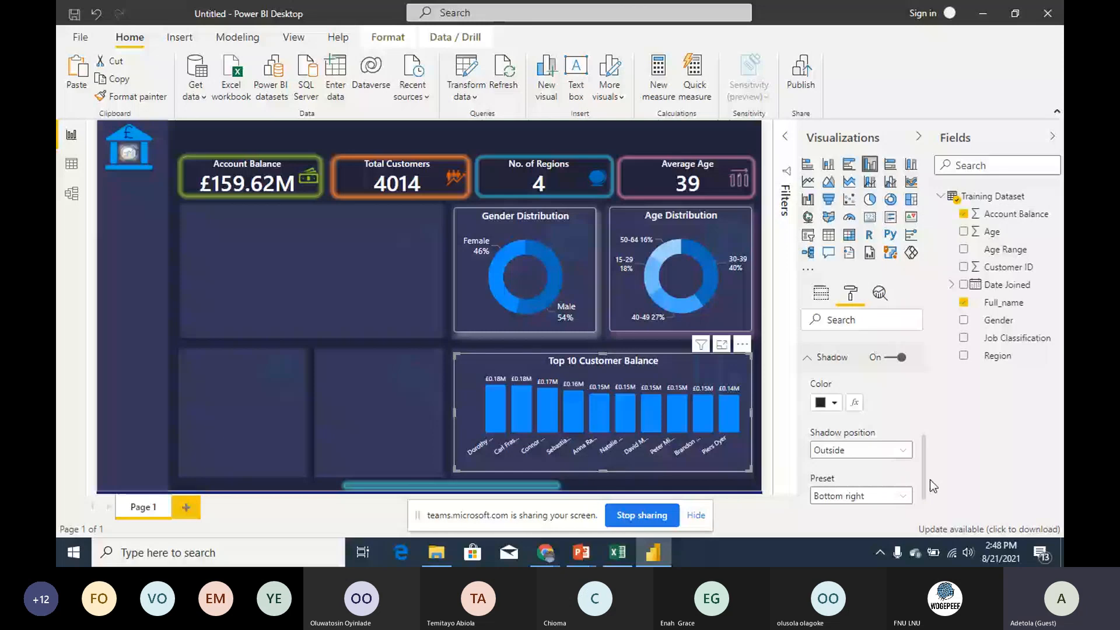
pyautogui.click(826, 402)
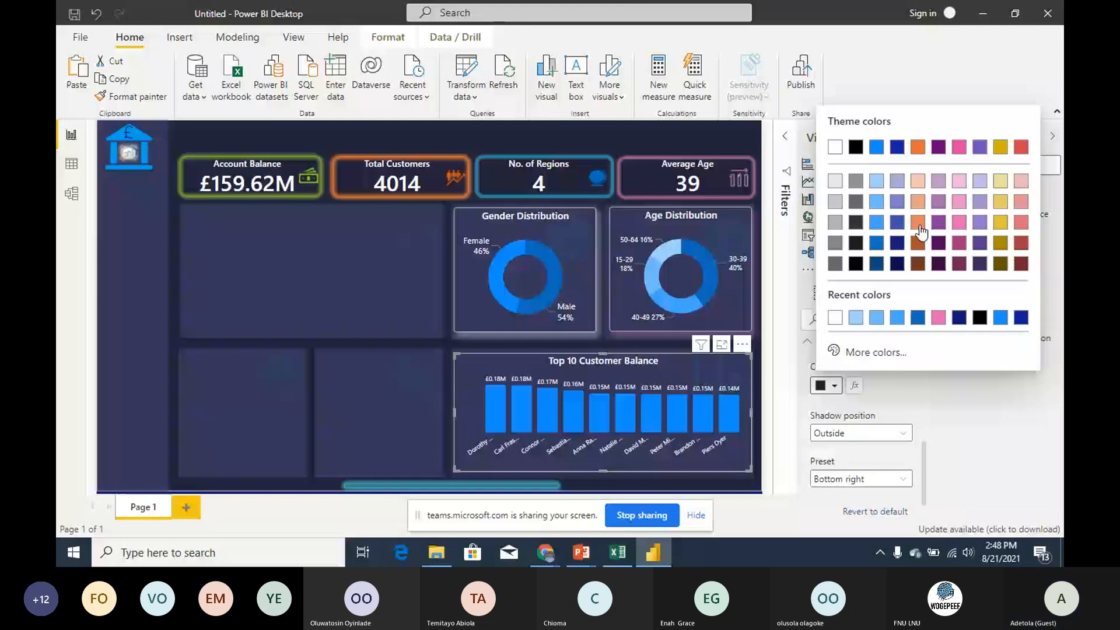
pyautogui.click(919, 224)
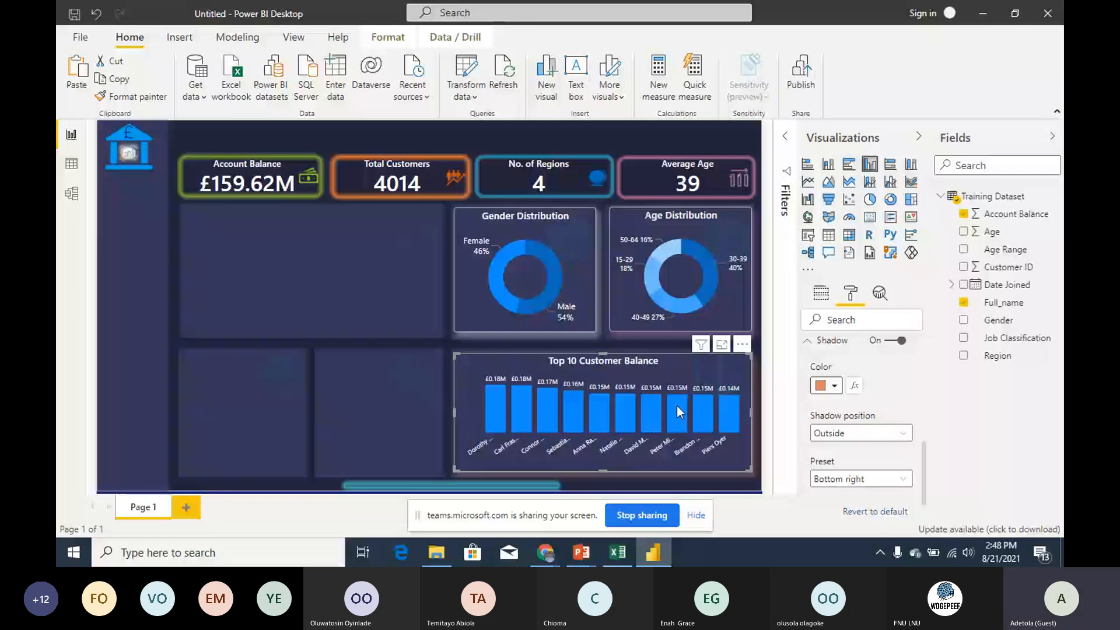
# Step: Check the Top 10 chart on the PowerPoint target slide, return to Power BI and add an average line to the column chart
pyautogui.hotkey('alt', 'Tab')
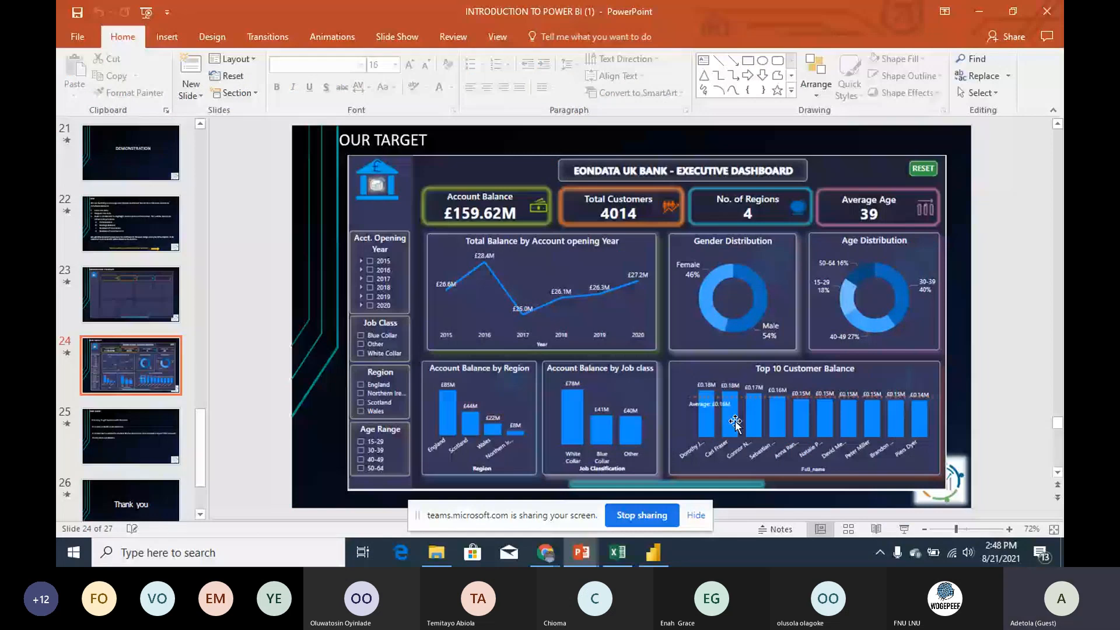
pyautogui.hotkey('alt', 'Tab')
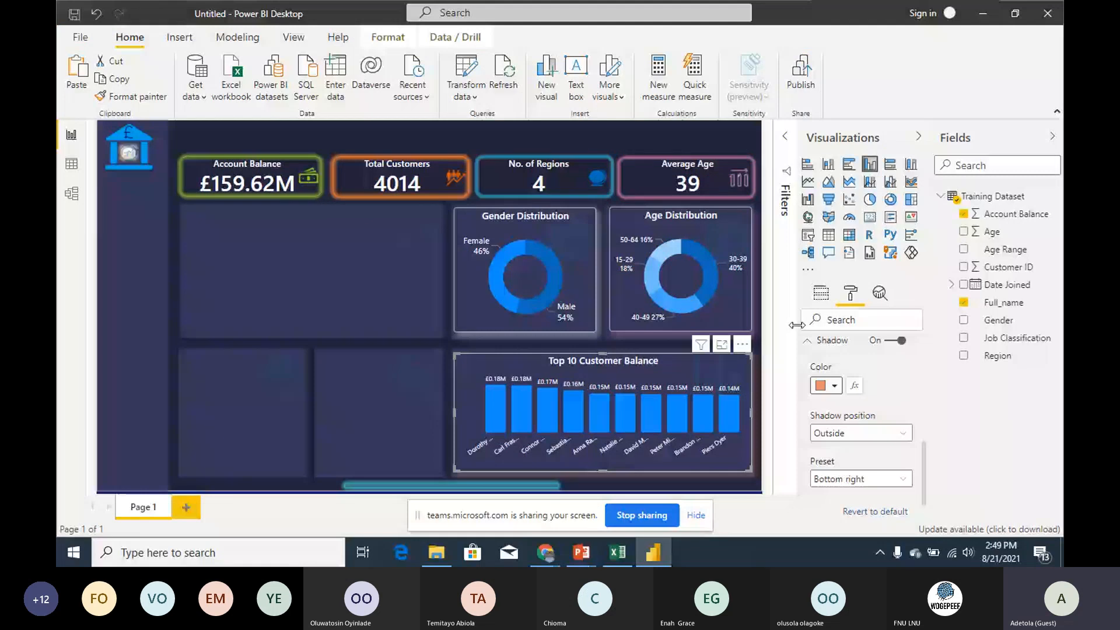
pyautogui.click(880, 294)
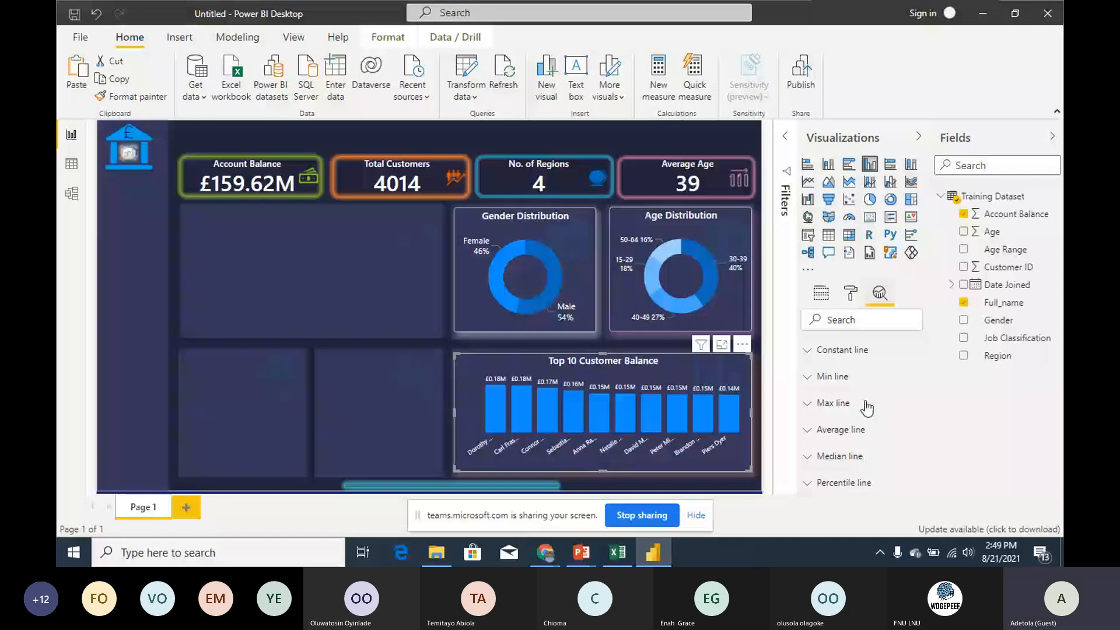
pyautogui.click(840, 429)
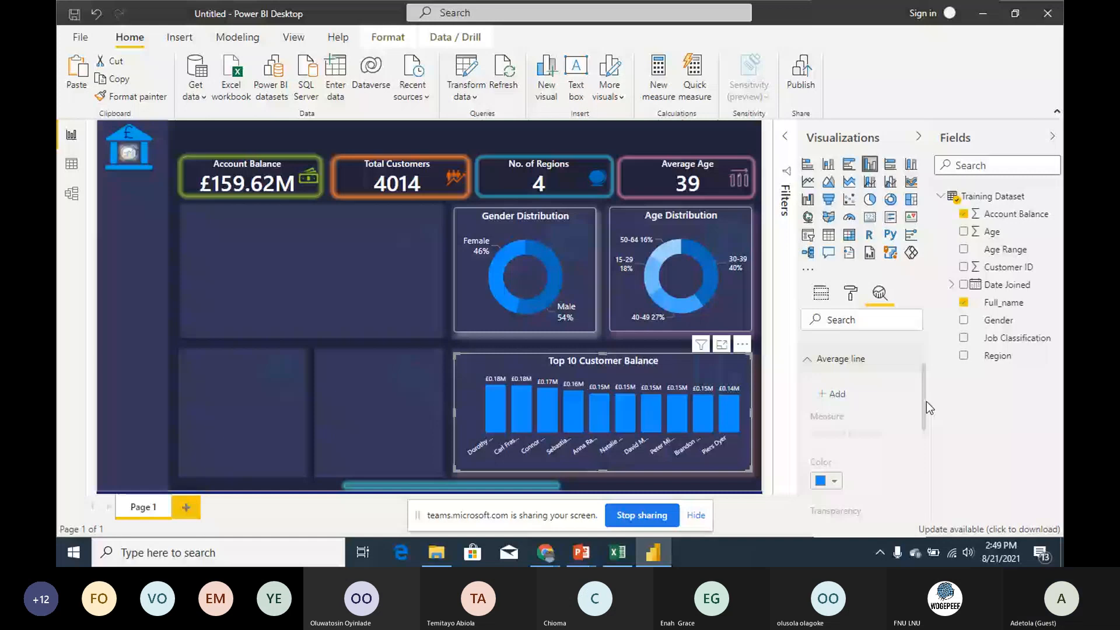
pyautogui.click(885, 391)
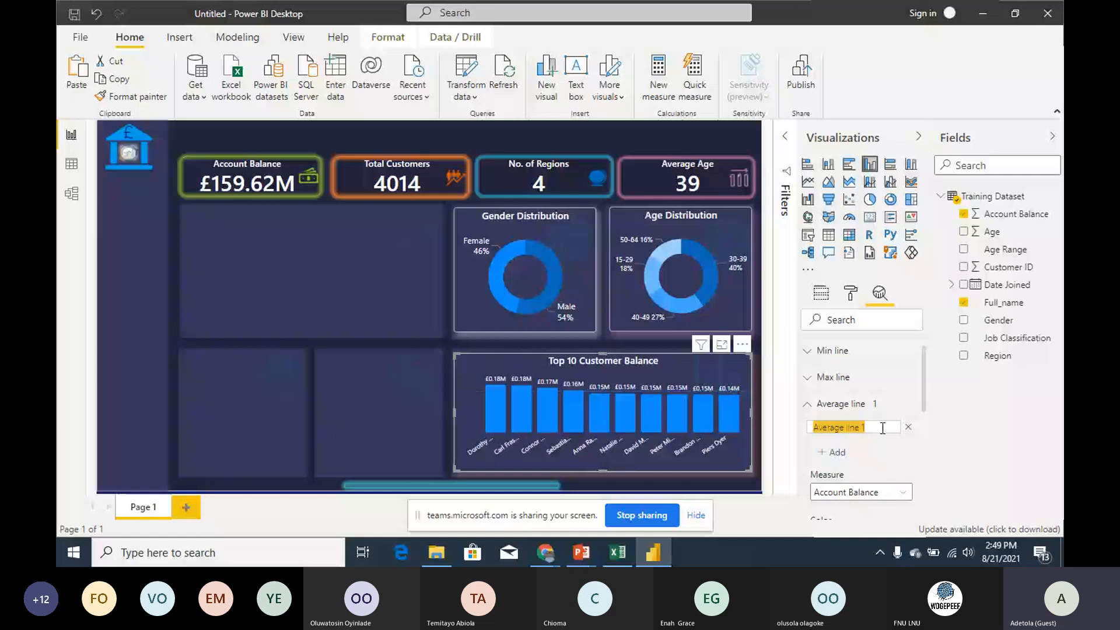
# Step: Name the average line "Avg. Account Bal.", colour it orange and set its transparency to 43%
pyautogui.write('Avg. Account Bal.')
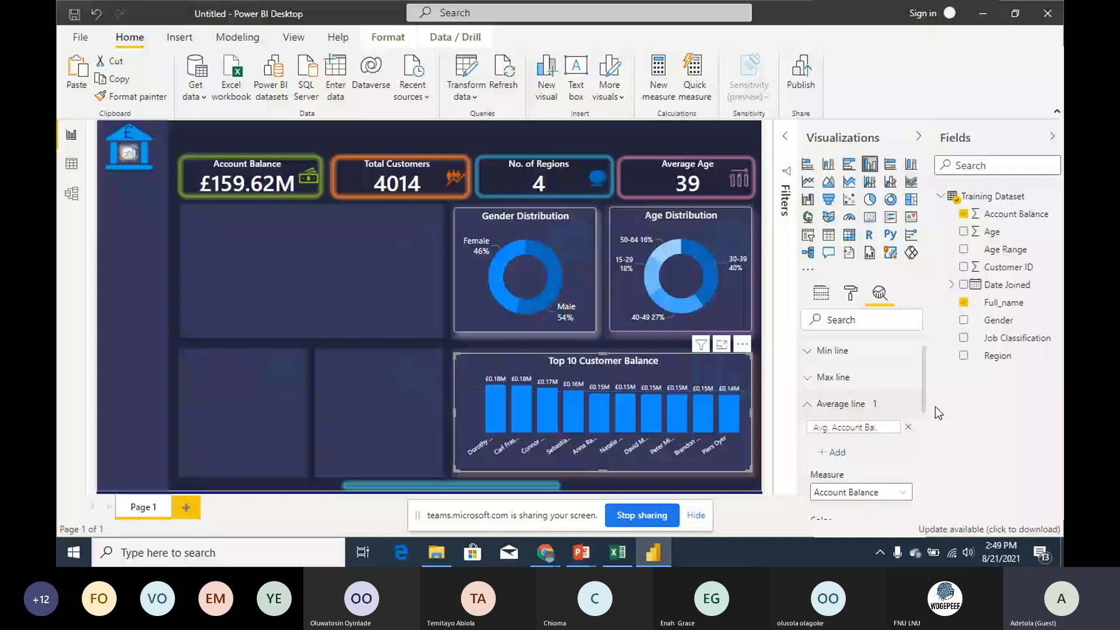
pyautogui.scroll(-3, 851, 403)
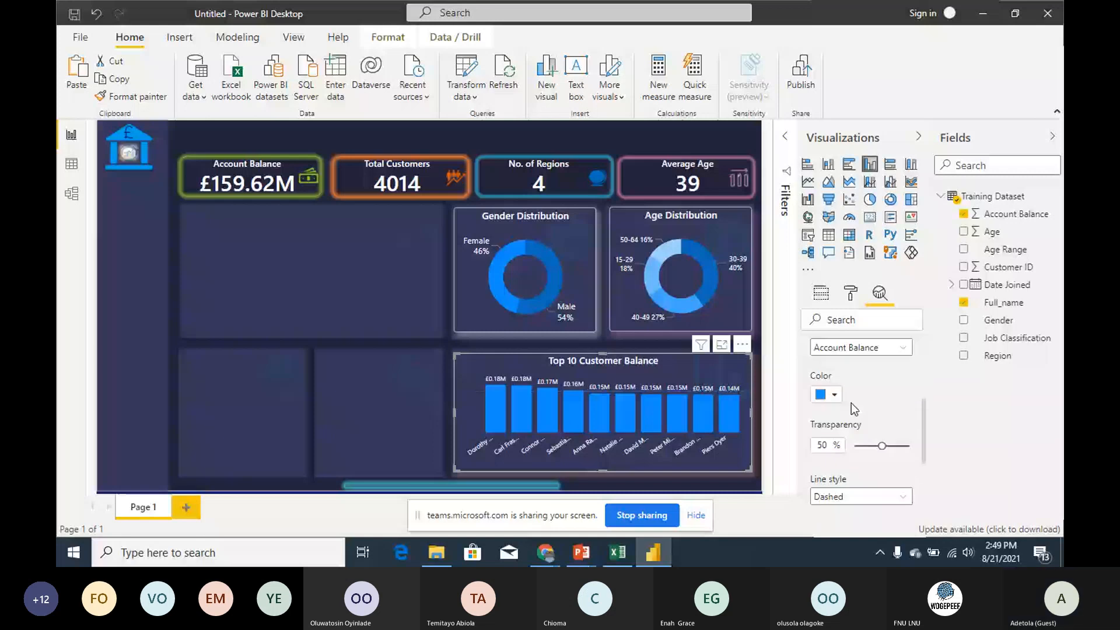
pyautogui.click(834, 395)
pyautogui.click(879, 457)
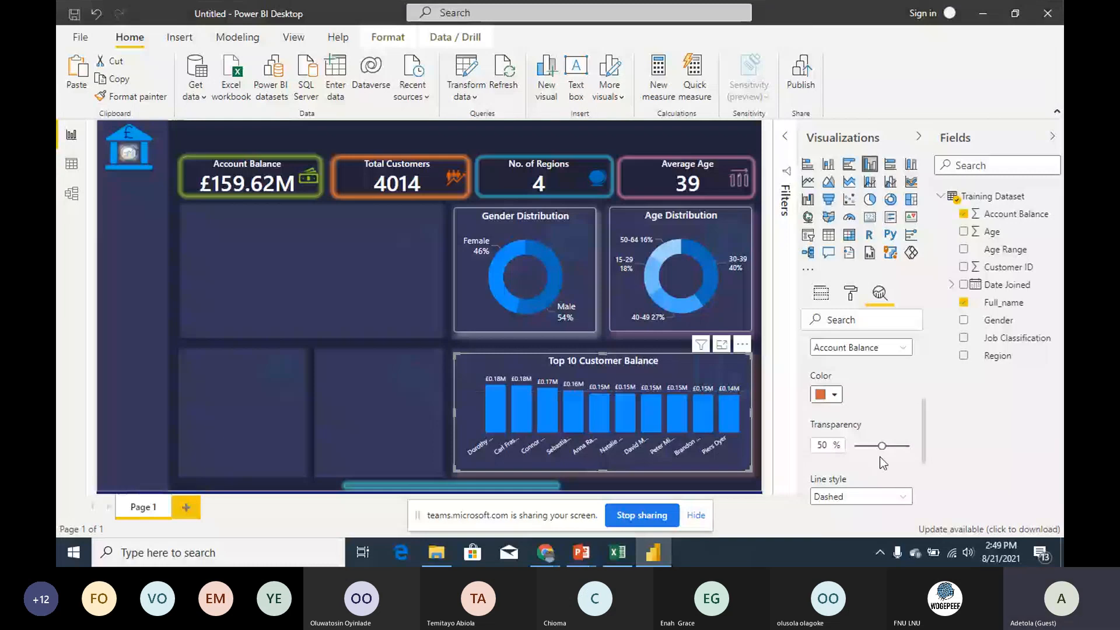
pyautogui.moveTo(882, 445); pyautogui.dragTo(878, 445)
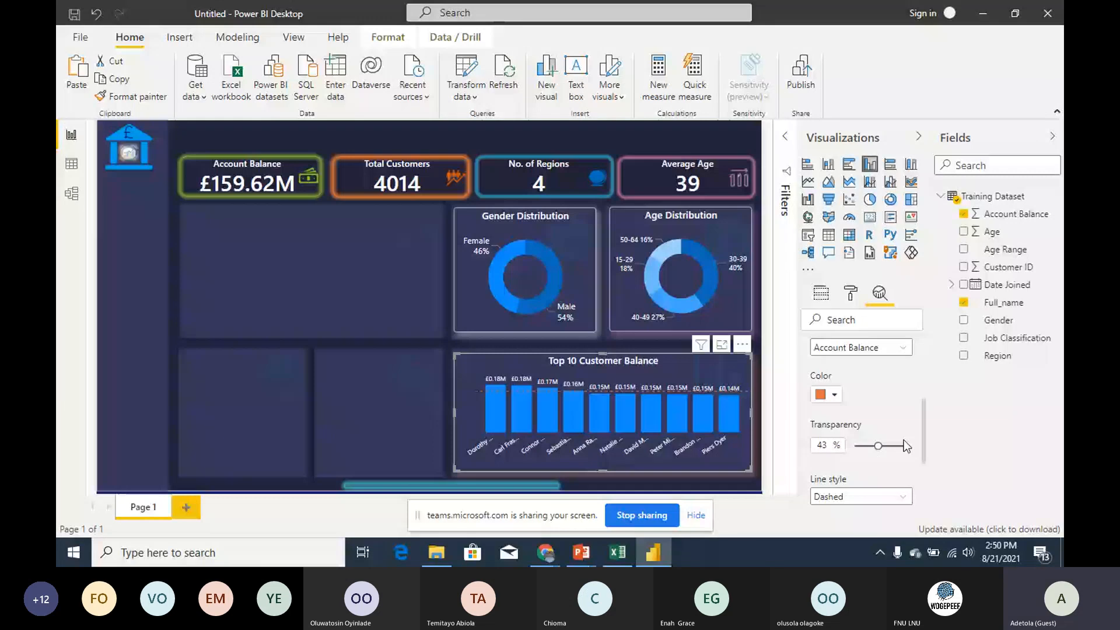
# Step: Turn on the average line's data label and make the label white
pyautogui.scroll(-3, 906, 446)
pyautogui.click(848, 459)
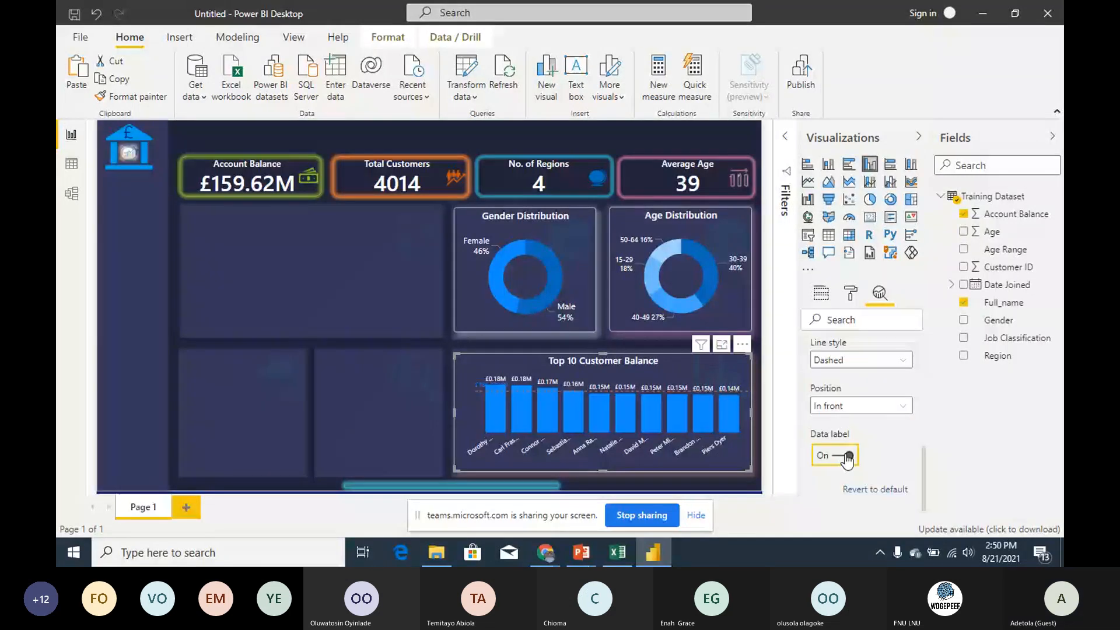
pyautogui.click(835, 506)
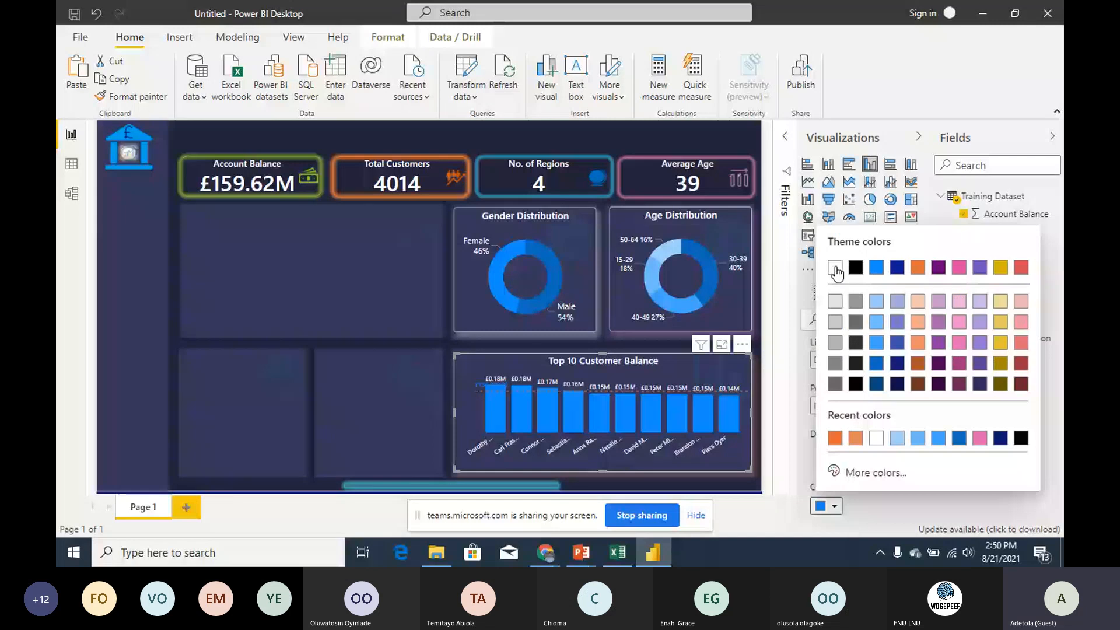
pyautogui.click(835, 269)
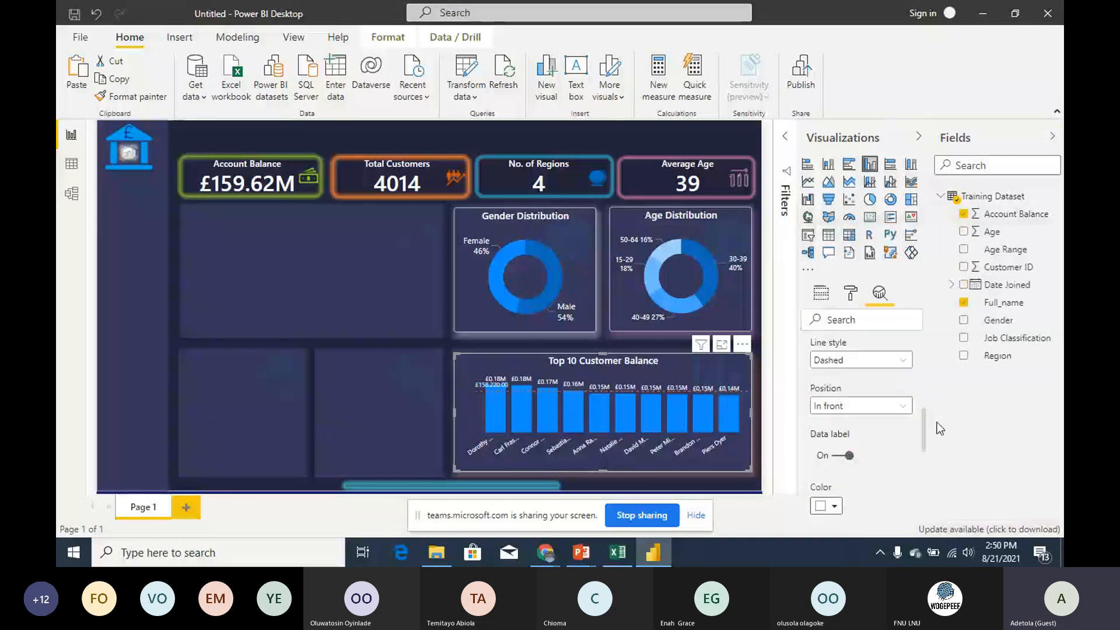
# Step: Place the average line's data label under the line and set its display units to Millions
pyautogui.scroll(-3, 940, 429)
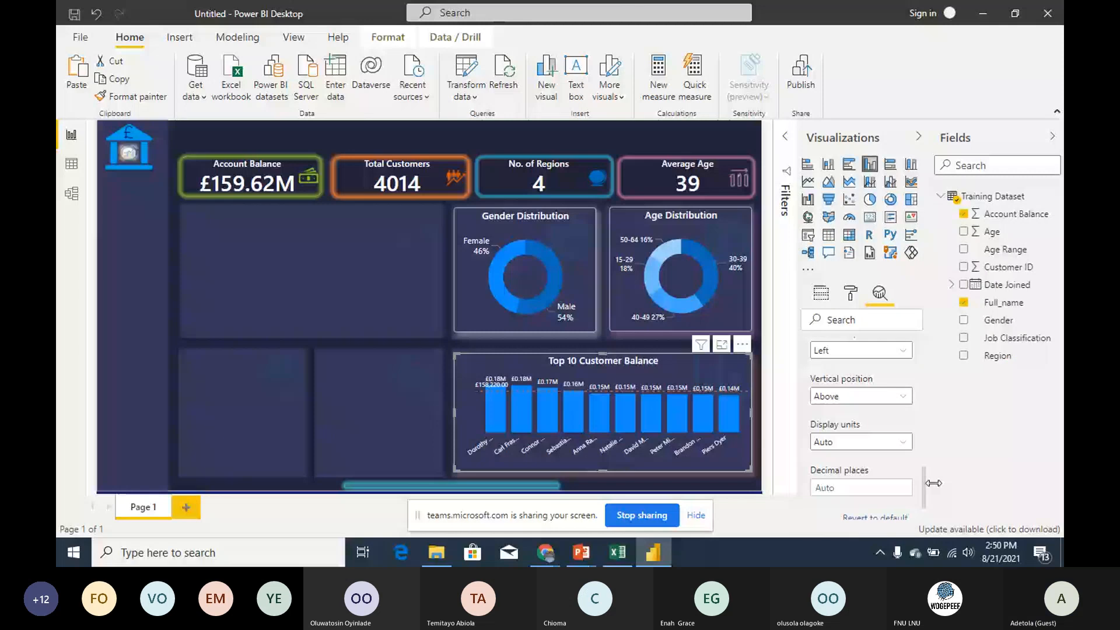
pyautogui.scroll(-1, 888, 385)
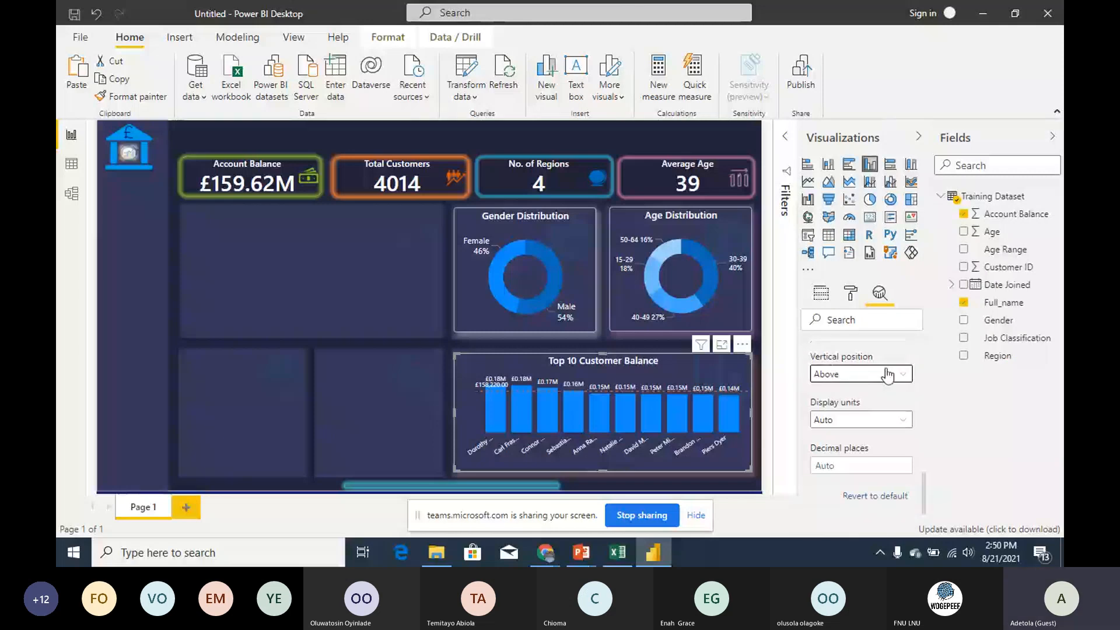
pyautogui.click(888, 373)
pyautogui.click(878, 406)
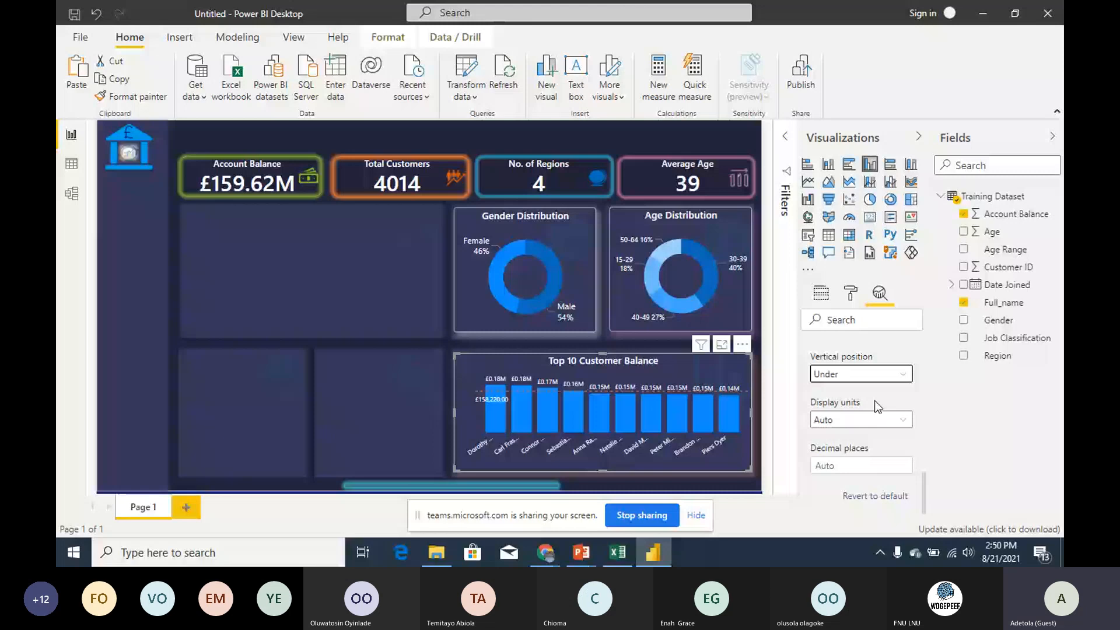
pyautogui.click(869, 419)
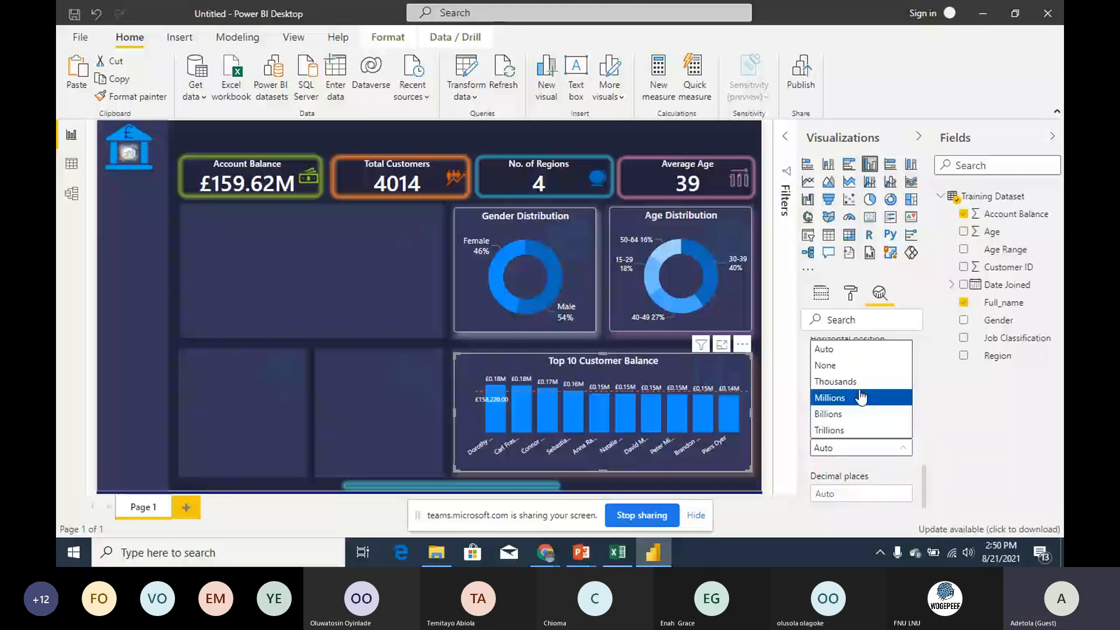
pyautogui.click(862, 398)
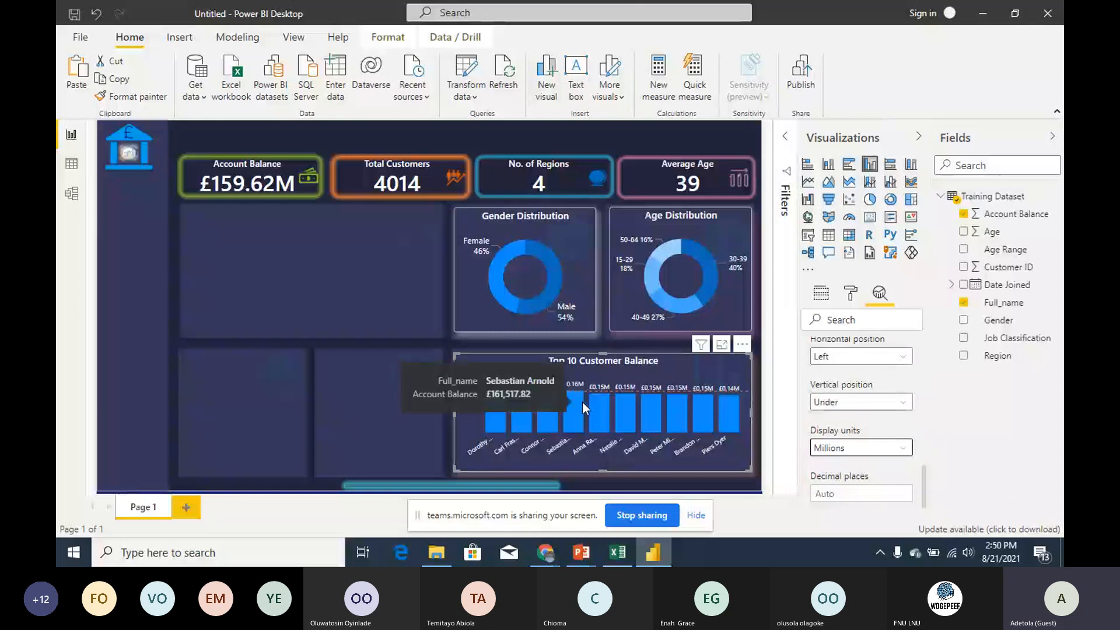
pyautogui.moveTo(924, 476); pyautogui.dragTo(920, 363)
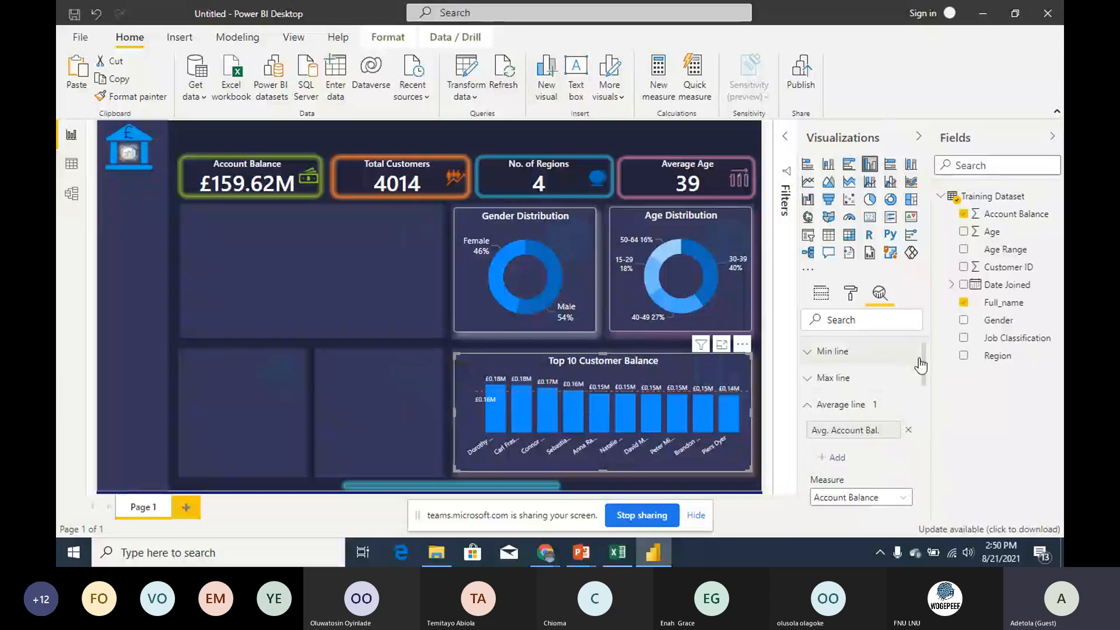
pyautogui.moveTo(921, 364); pyautogui.dragTo(921, 367)
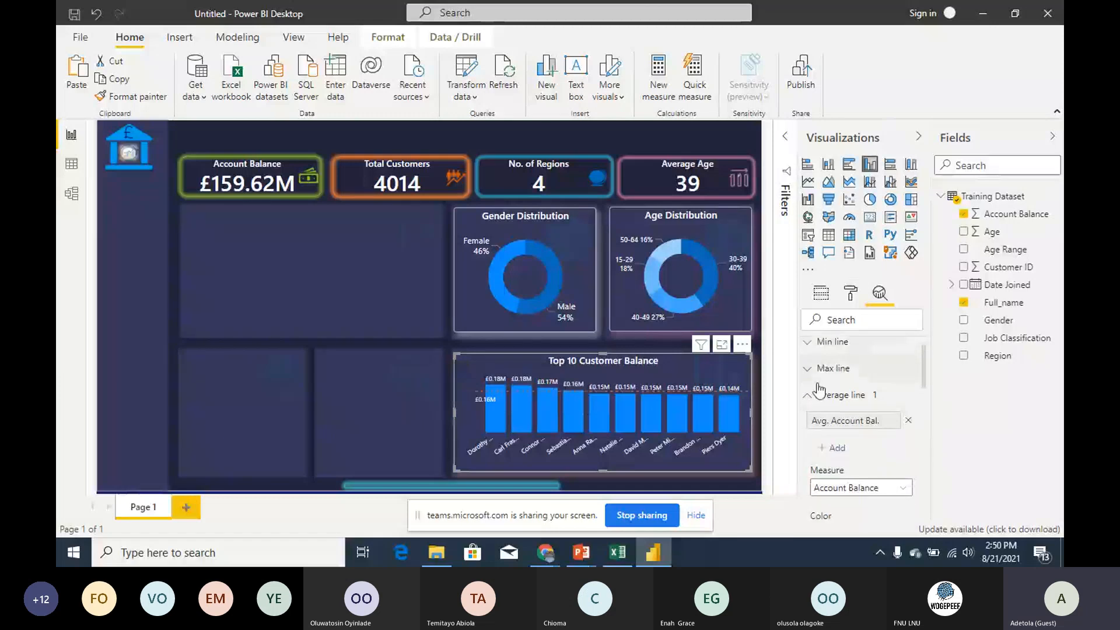
pyautogui.click(819, 392)
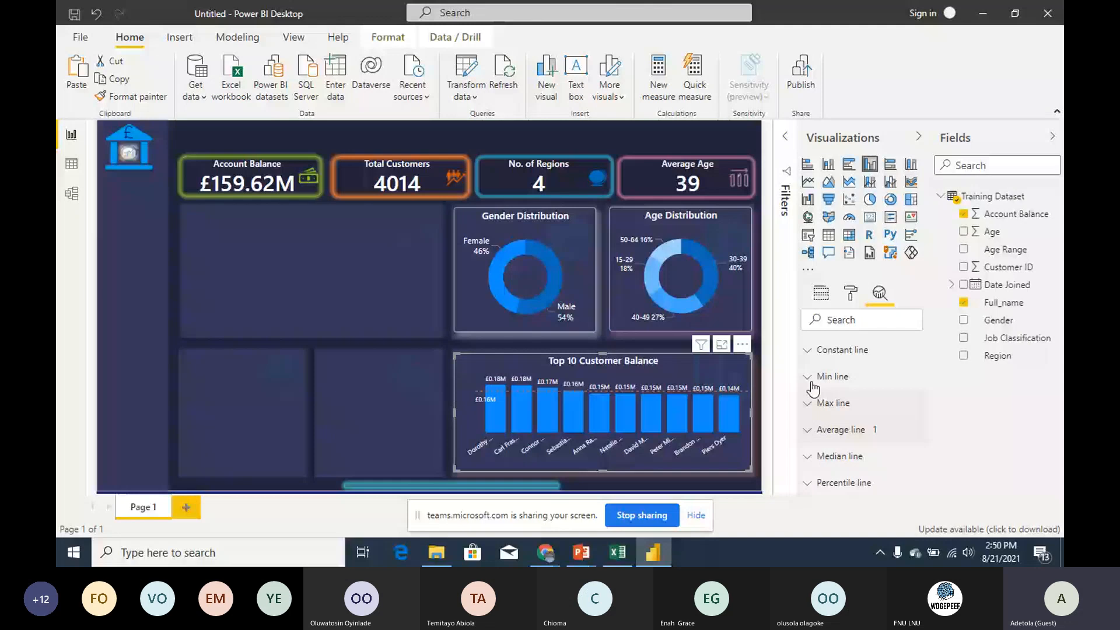
# Step: Add Job Classification, Gender and Region as tooltip fields of the Top 10 Customer Balance chart
pyautogui.click(820, 293)
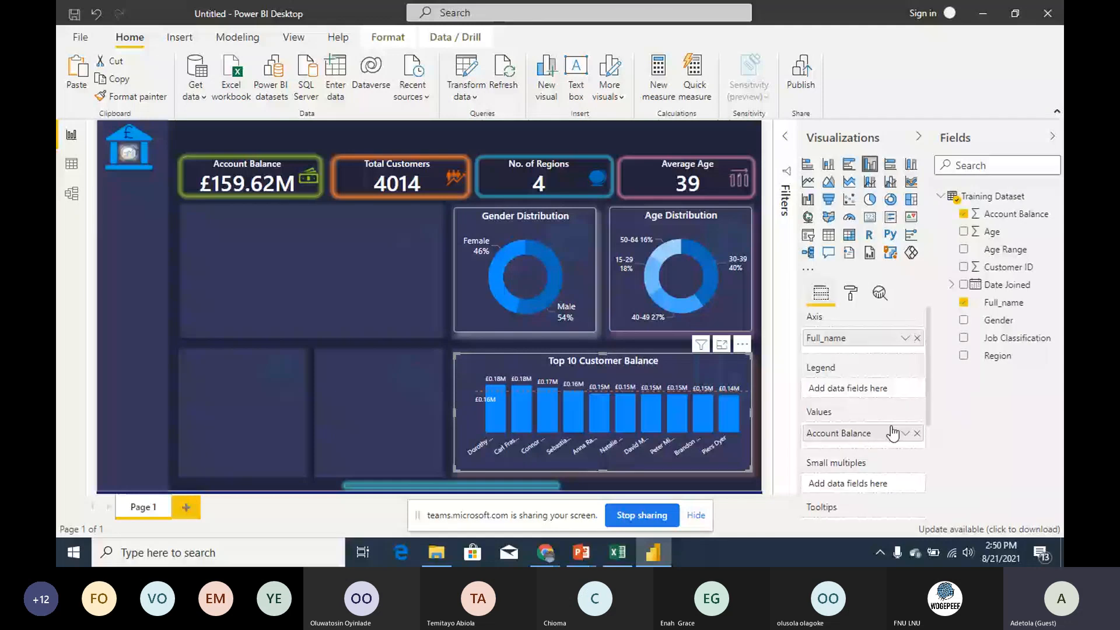
pyautogui.scroll(-3, 893, 433)
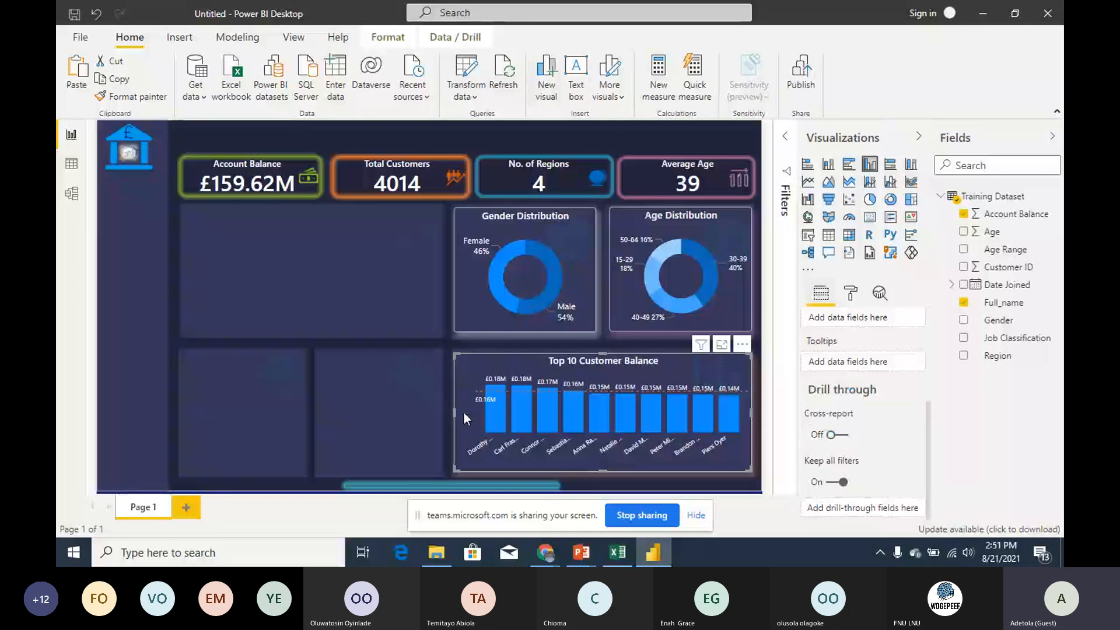
pyautogui.moveTo(490, 418)
pyautogui.moveTo(822, 350)
pyautogui.moveTo(1007, 346)
pyautogui.mouseDown()
pyautogui.moveTo(835, 366)
pyautogui.moveTo(869, 365)
pyautogui.mouseUp()
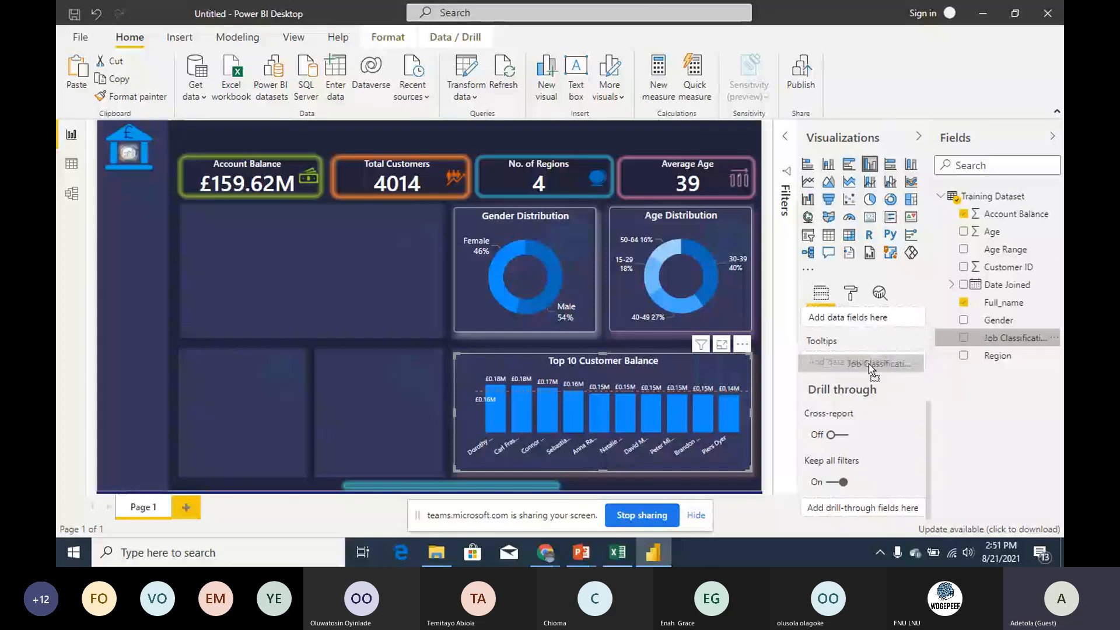
pyautogui.moveTo(869, 364); pyautogui.dragTo(869, 364)
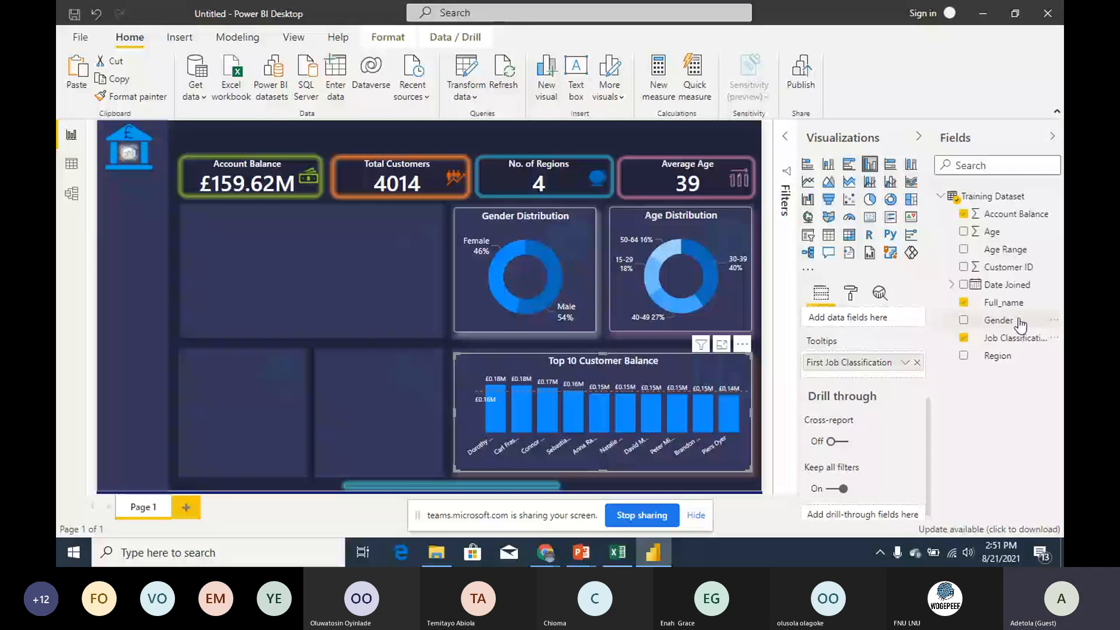
pyautogui.moveTo(1020, 324); pyautogui.dragTo(863, 380)
pyautogui.moveTo(998, 356); pyautogui.dragTo(891, 402)
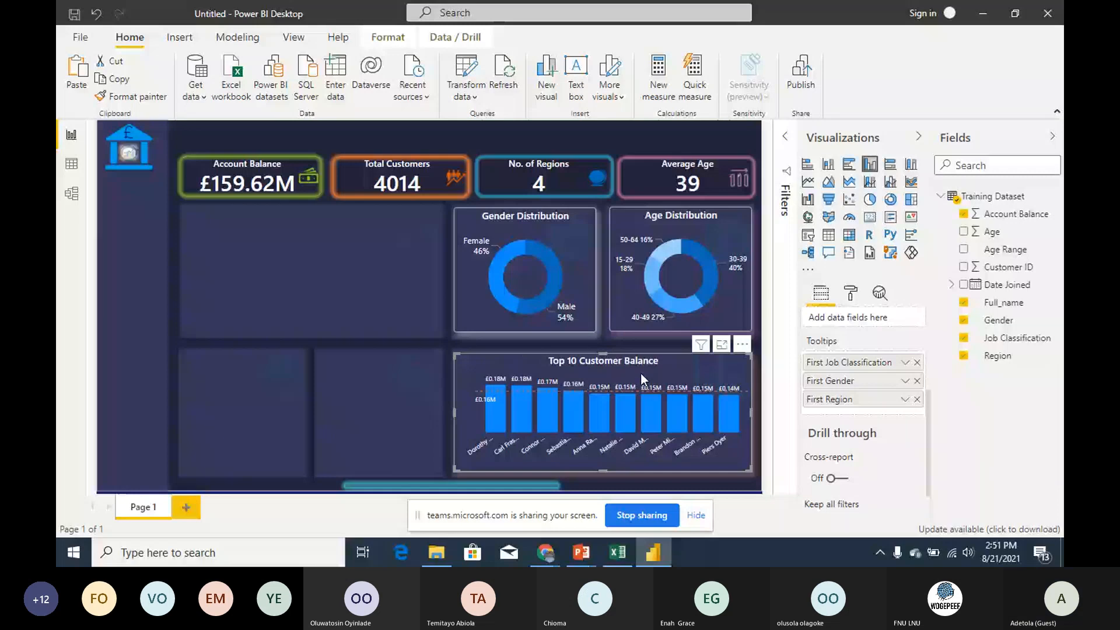
# Step: Place a copy of the Top 10 Customer Balance chart over the lower-left placeholder and narrow it to fit
pyautogui.moveTo(640, 374); pyautogui.dragTo(380, 372)
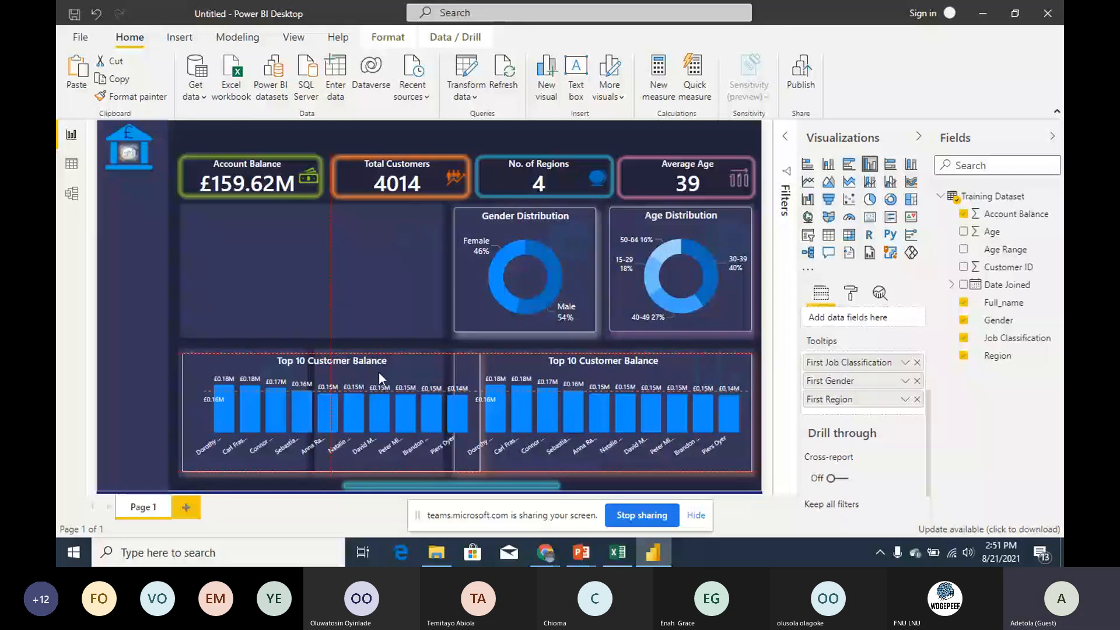
pyautogui.moveTo(380, 372); pyautogui.dragTo(379, 372)
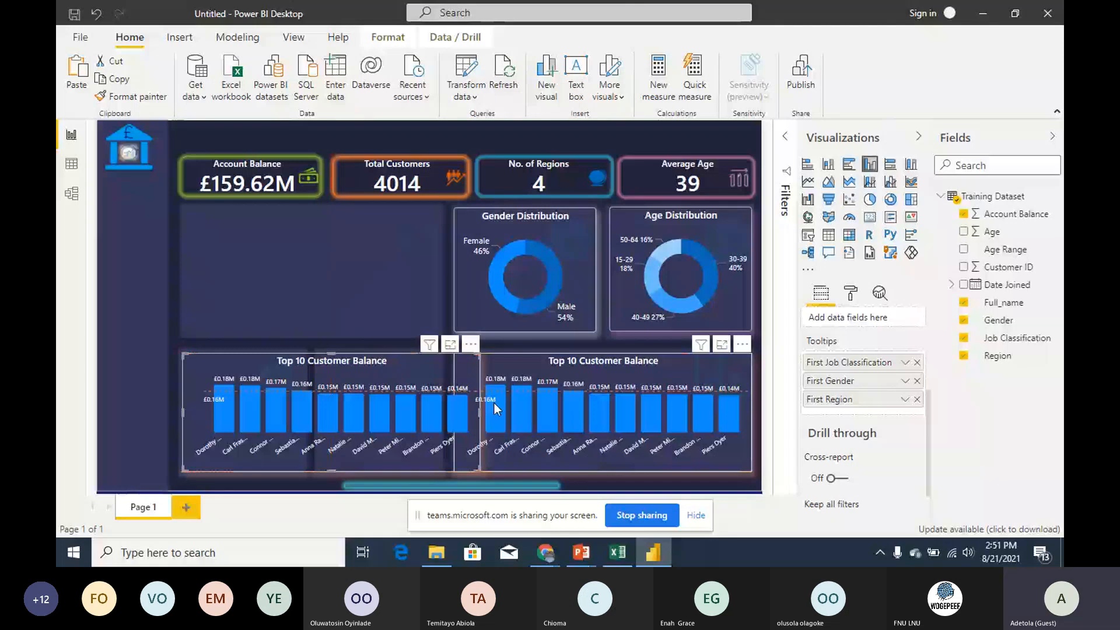
pyautogui.moveTo(480, 412); pyautogui.dragTo(306, 411)
# Step: Remove the Top 10 filter on Account Balance from the copied chart
pyautogui.click(786, 136)
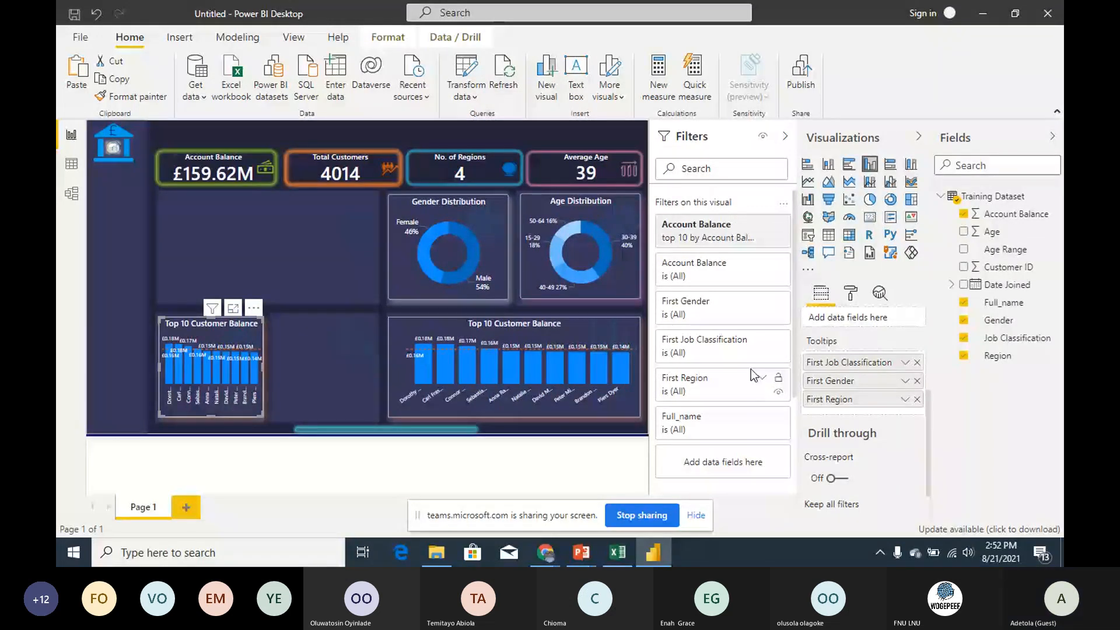
pyautogui.click(783, 204)
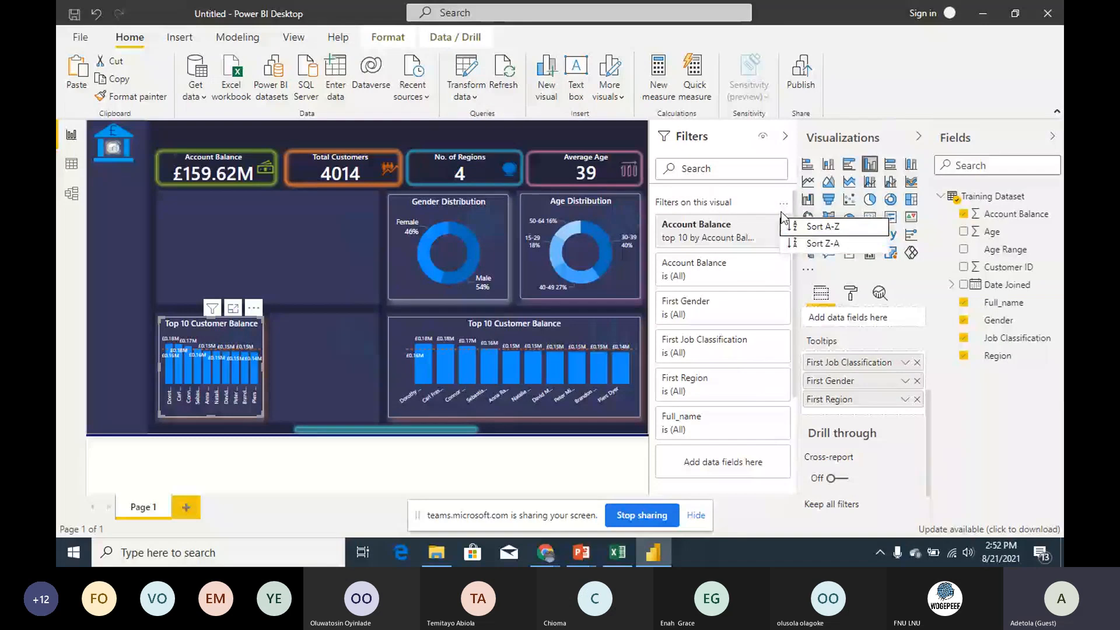
pyautogui.click(783, 204)
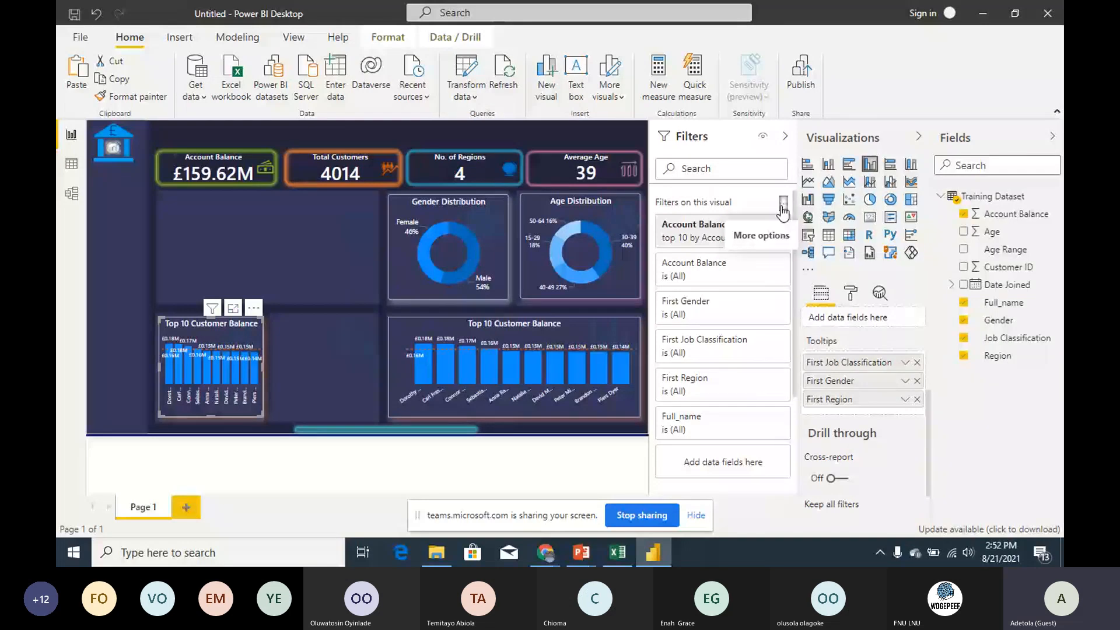
pyautogui.click(764, 225)
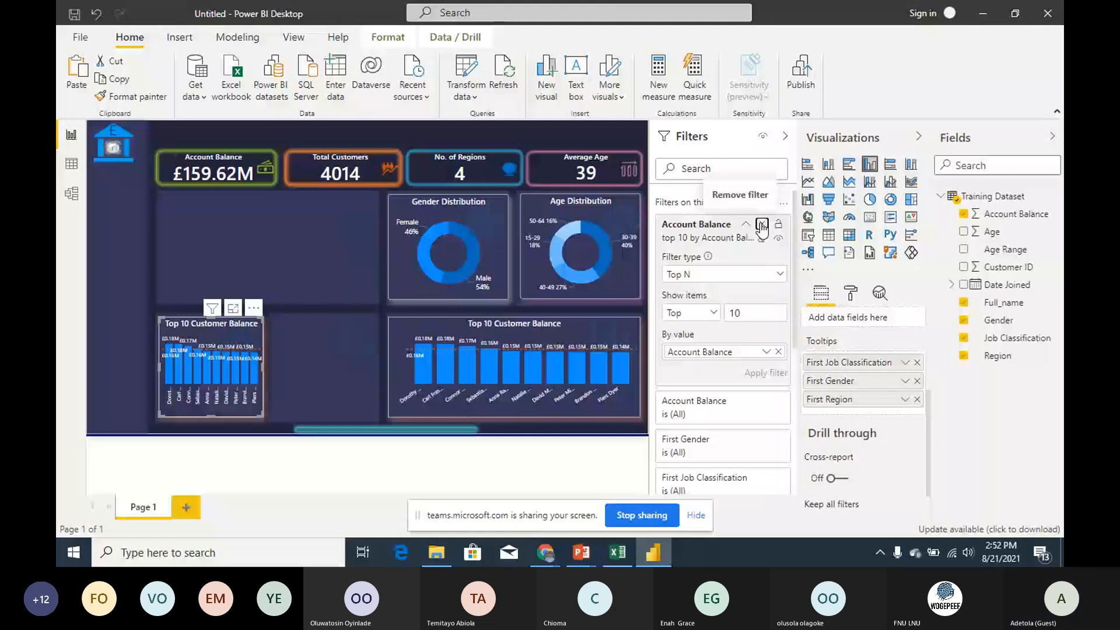
pyautogui.click(762, 225)
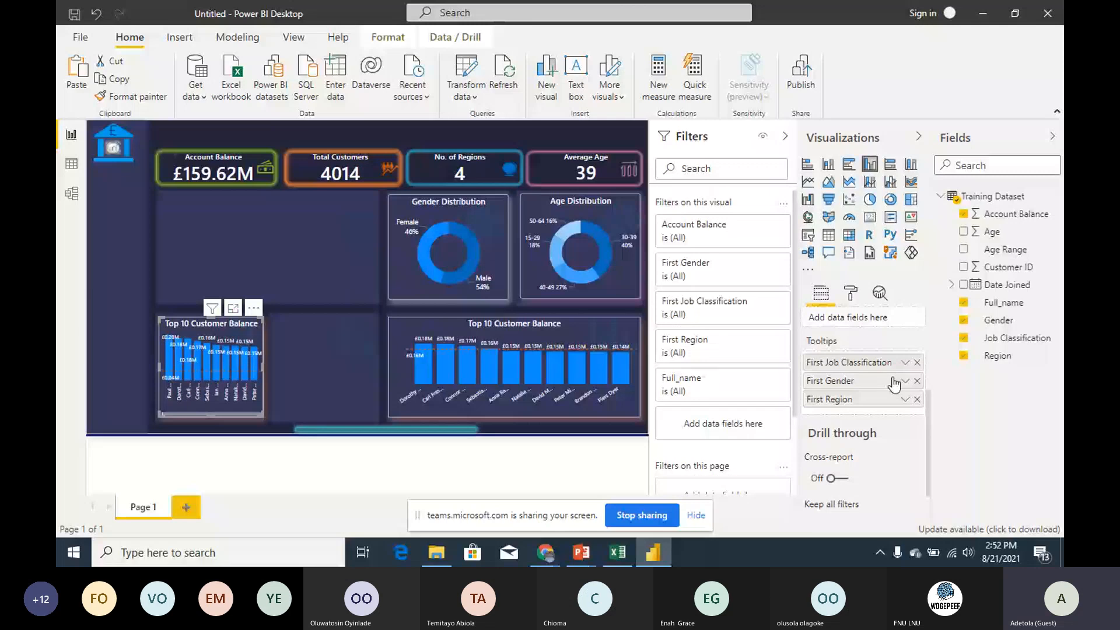
pyautogui.click(879, 292)
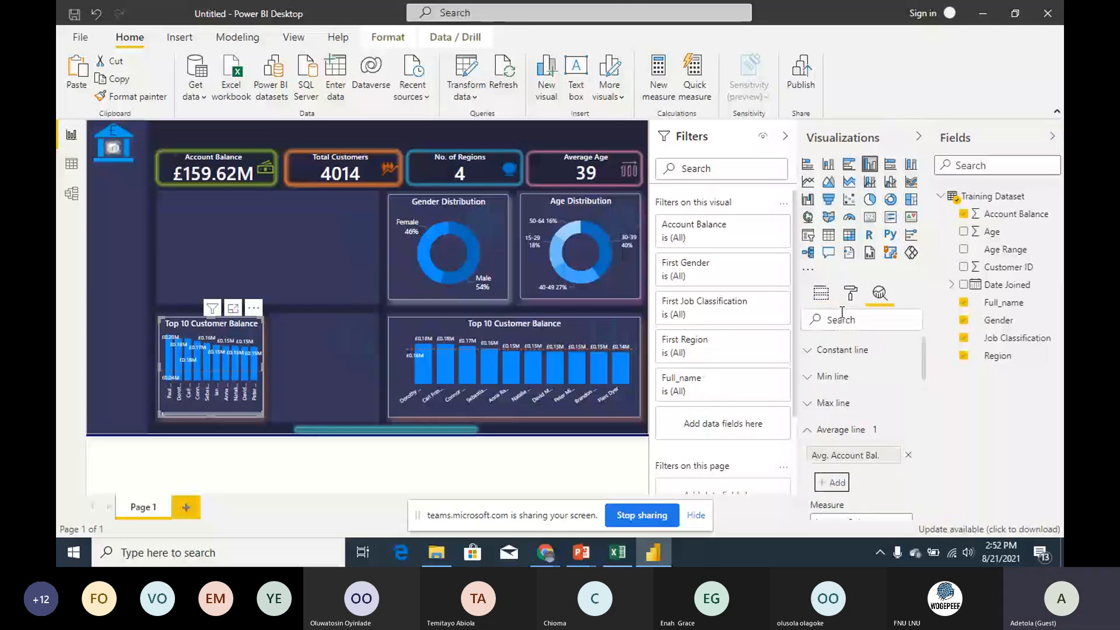
pyautogui.click(820, 293)
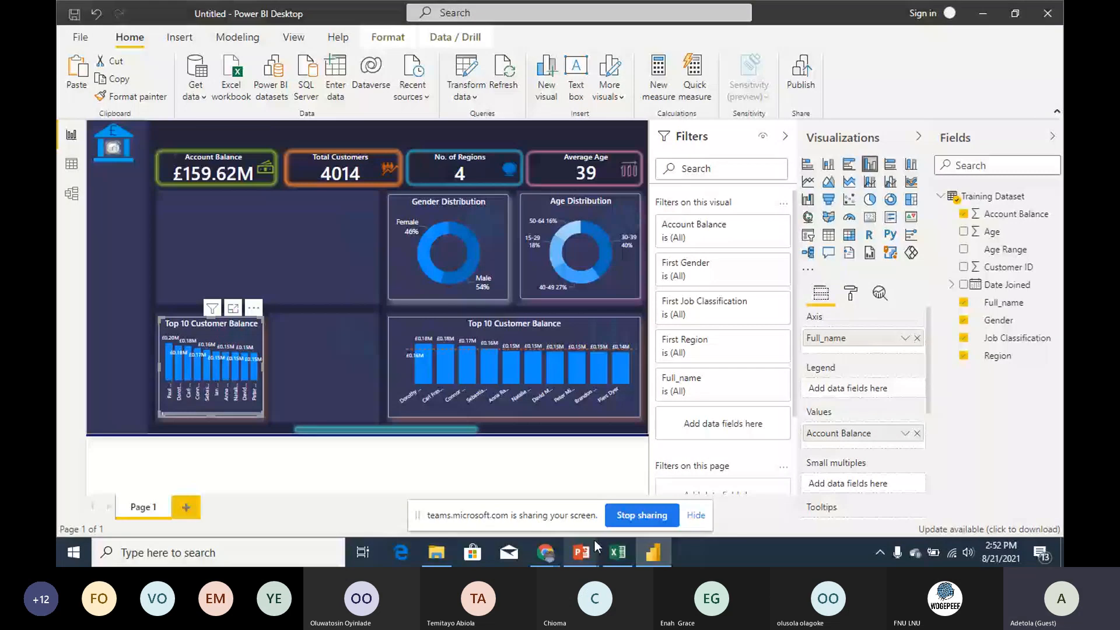
pyautogui.moveTo(226, 377); pyautogui.dragTo(341, 369)
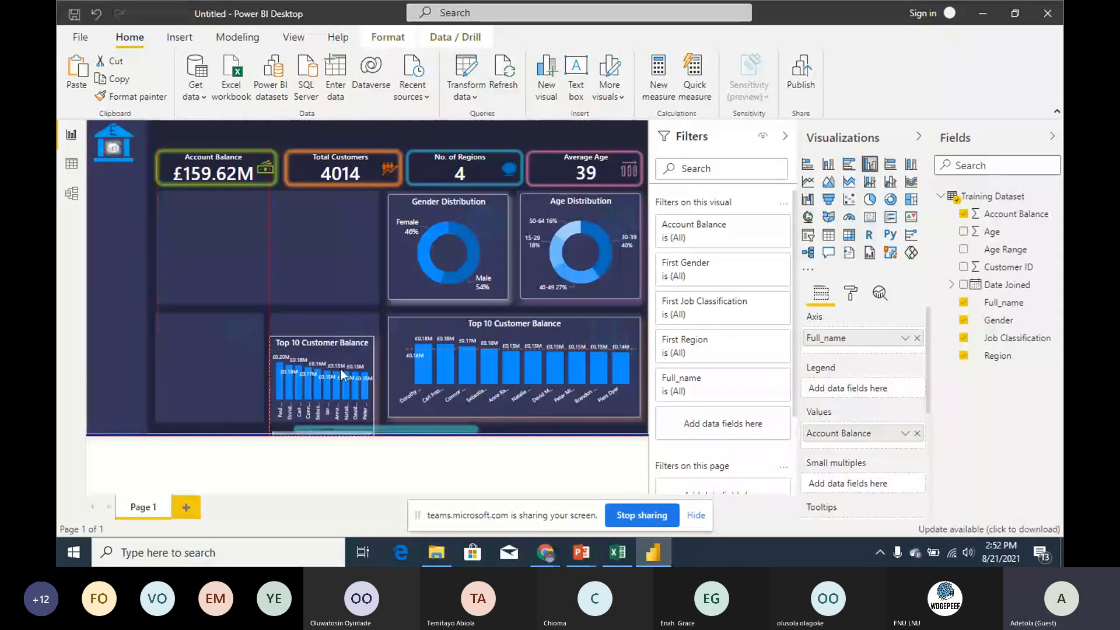
pyautogui.moveTo(341, 368); pyautogui.dragTo(228, 333)
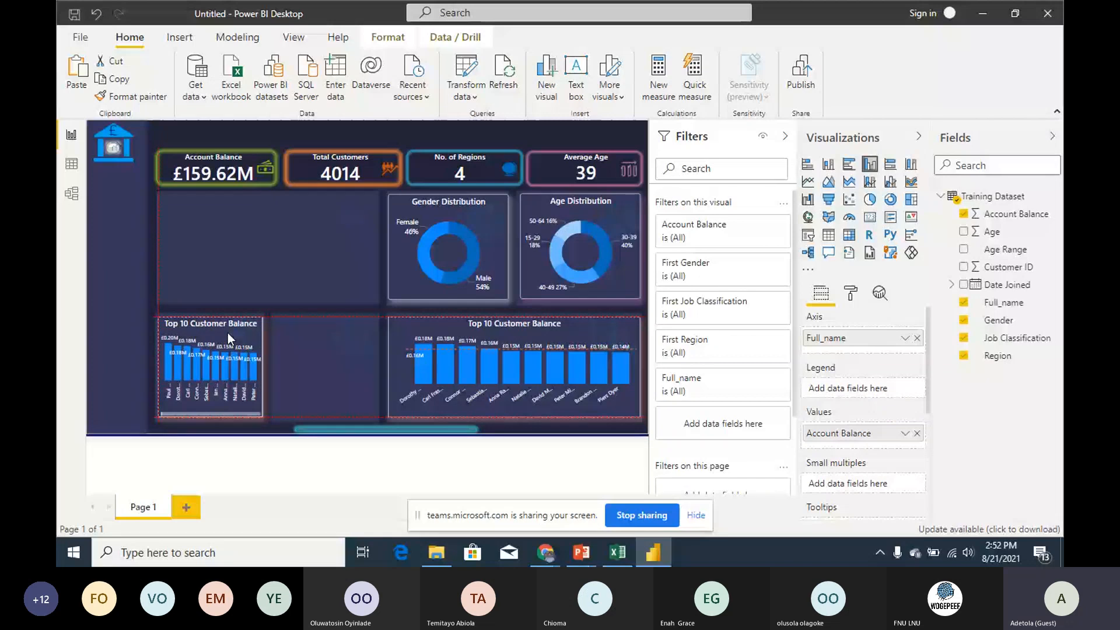
pyautogui.moveTo(228, 333); pyautogui.dragTo(228, 333)
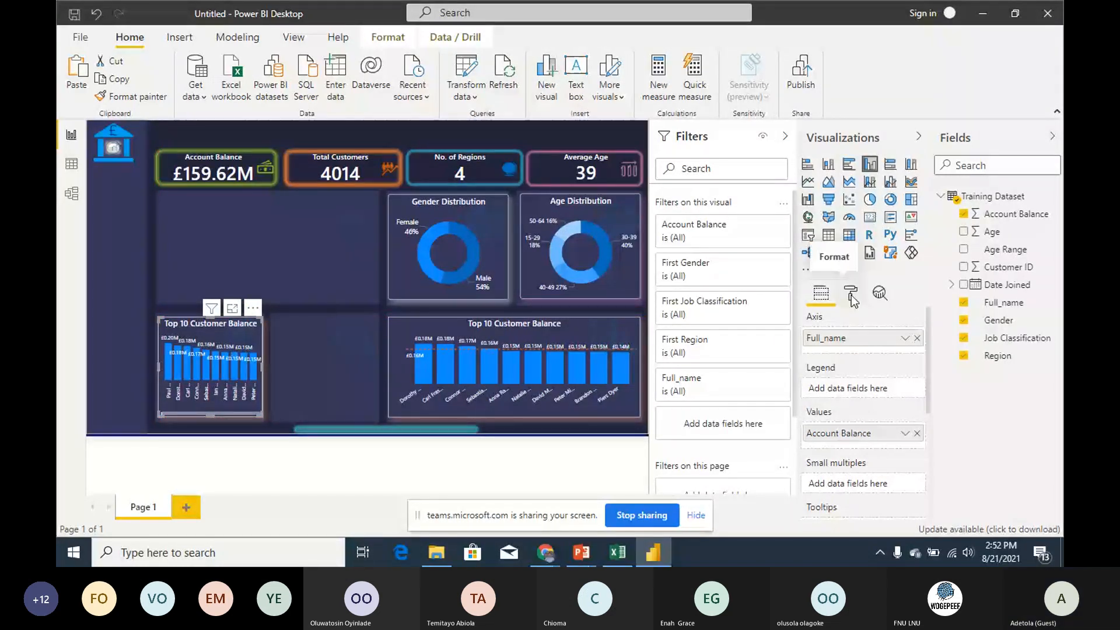
# Step: Replace Full_name with Region on the copied chart's axis and open the chart's formatting options
pyautogui.moveTo(928, 350)
pyautogui.mouseDown()
pyautogui.moveTo(932, 413)
pyautogui.moveTo(935, 357)
pyautogui.mouseUp()
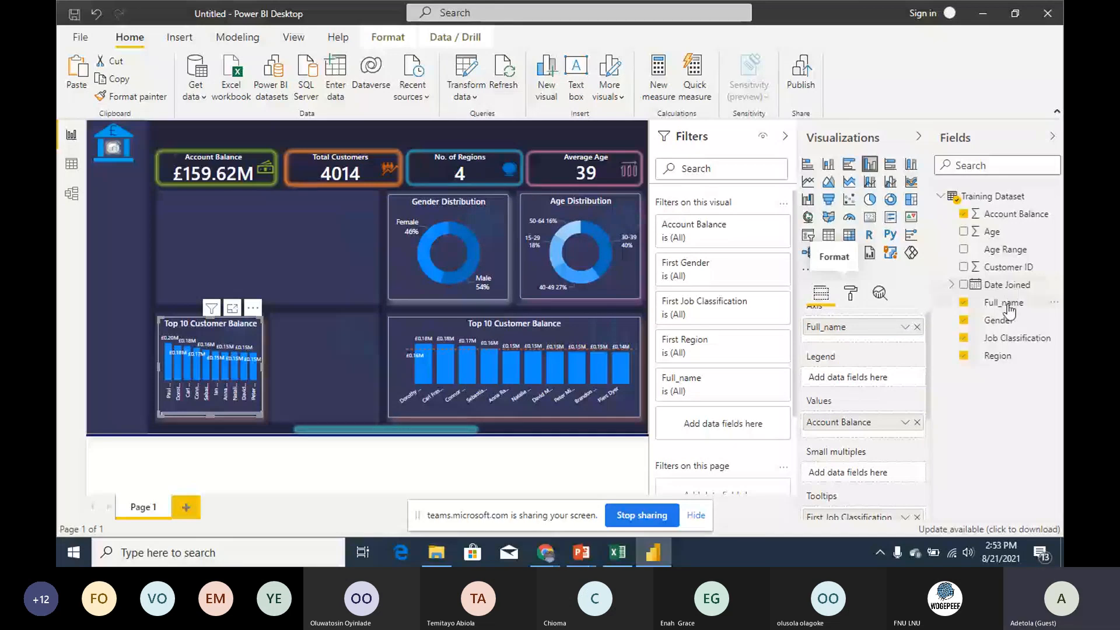
pyautogui.moveTo(997, 356); pyautogui.dragTo(885, 338)
pyautogui.click(917, 328)
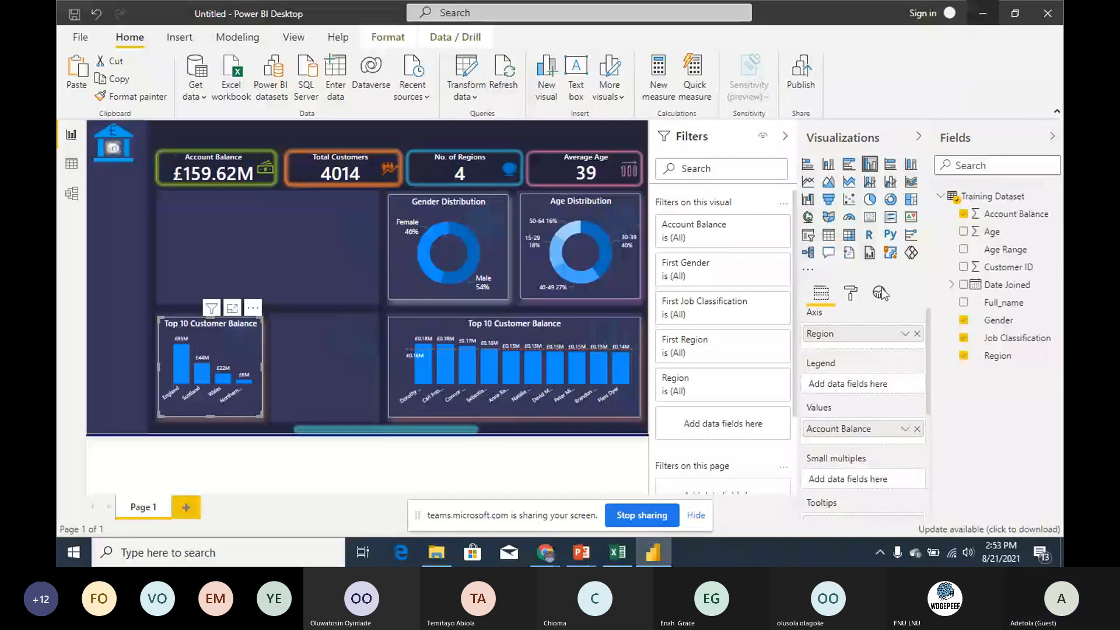
pyautogui.click(850, 293)
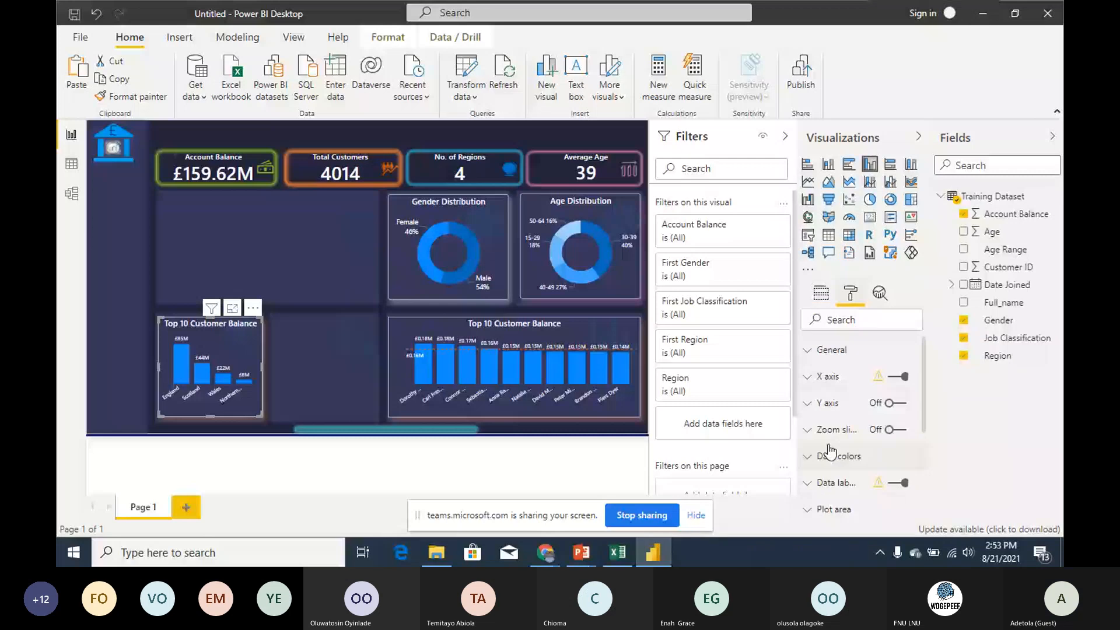
# Step: Change the copied chart's title to "Account Balance by Region"
pyautogui.scroll(-3, 864, 451)
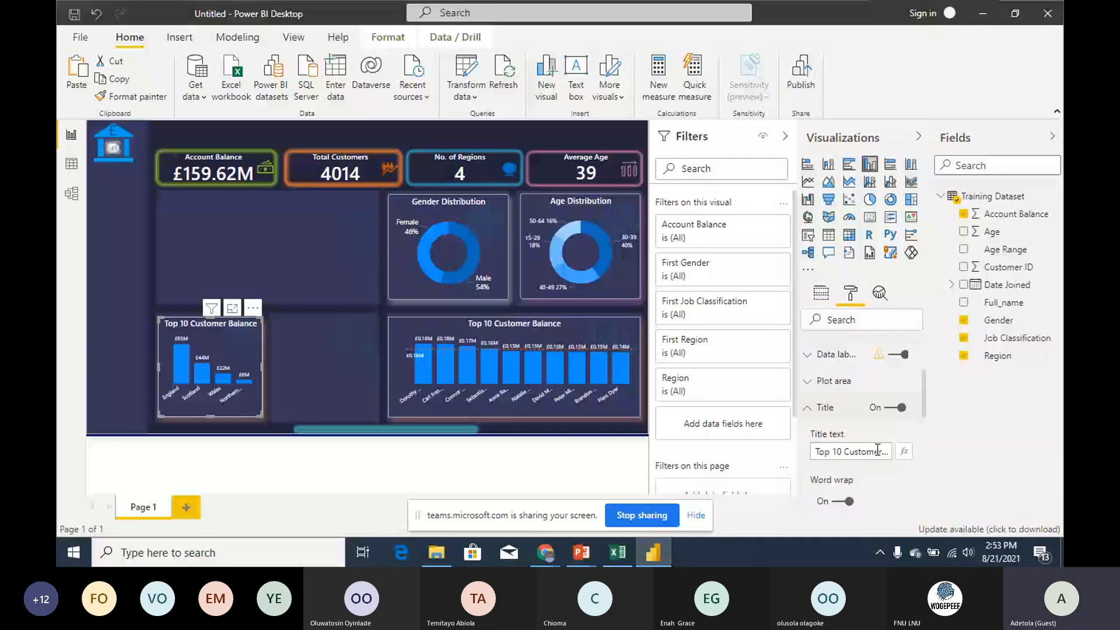
pyautogui.click(878, 450)
pyautogui.write('Acc')
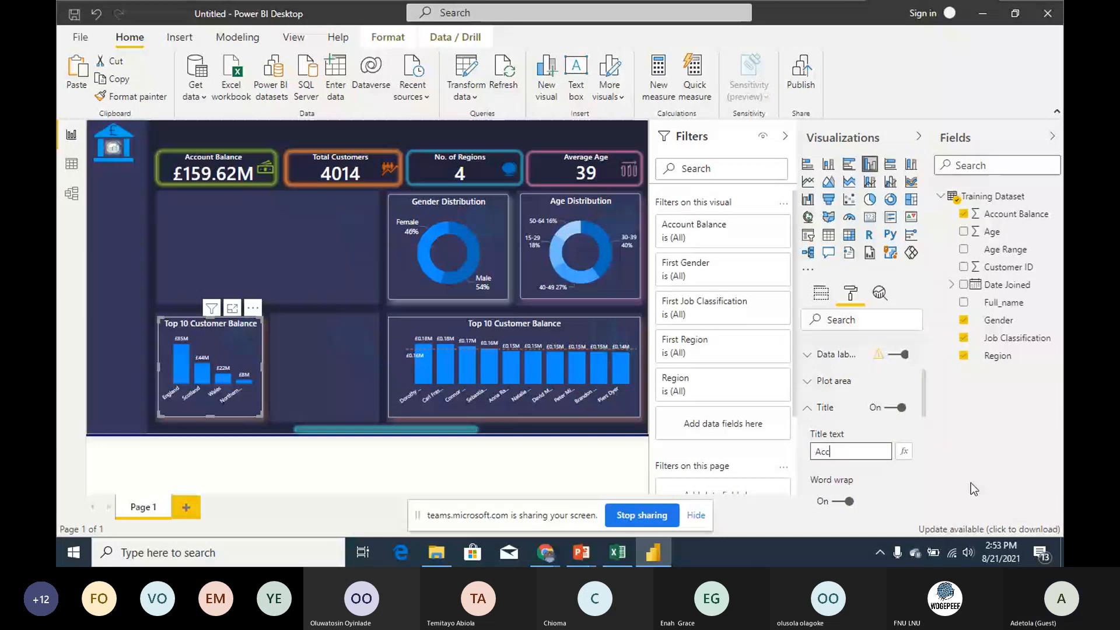
pyautogui.write('ount Balance by Region')
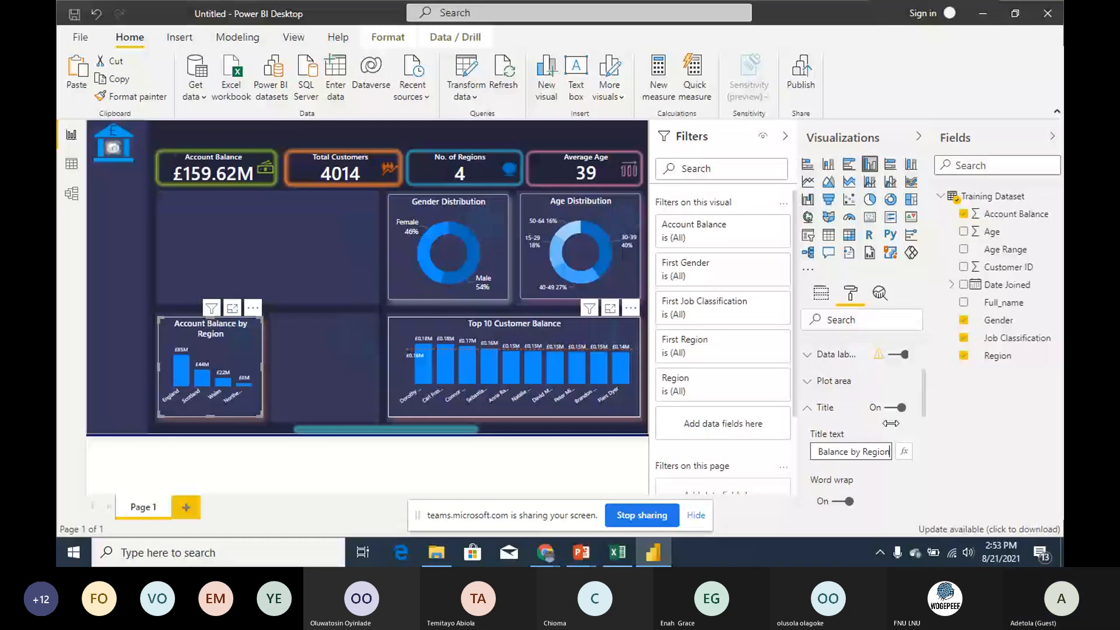
# Step: Extend the upper edge of the Account Balance by Region chart slightly so it fills its placeholder
pyautogui.click(265, 322)
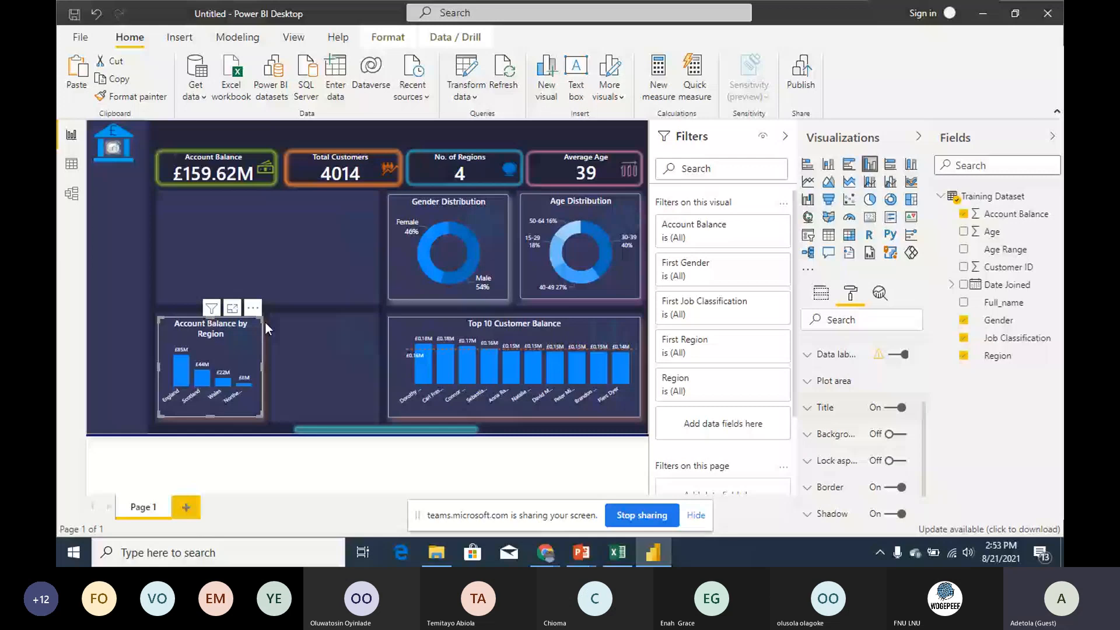
pyautogui.moveTo(265, 322); pyautogui.dragTo(262, 316)
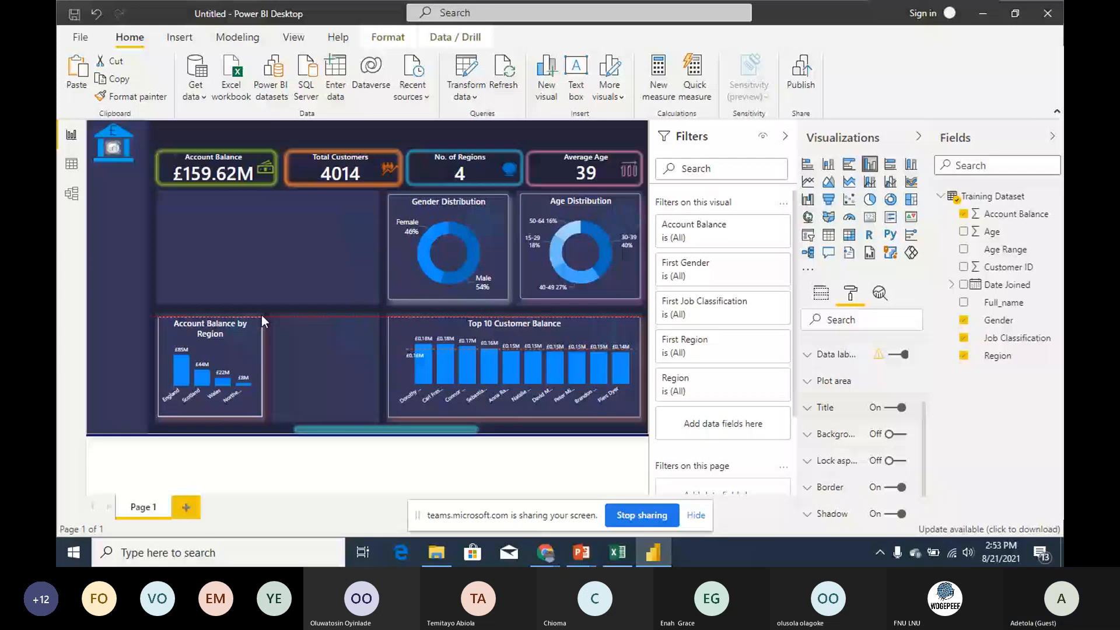
pyautogui.moveTo(261, 315); pyautogui.dragTo(262, 310)
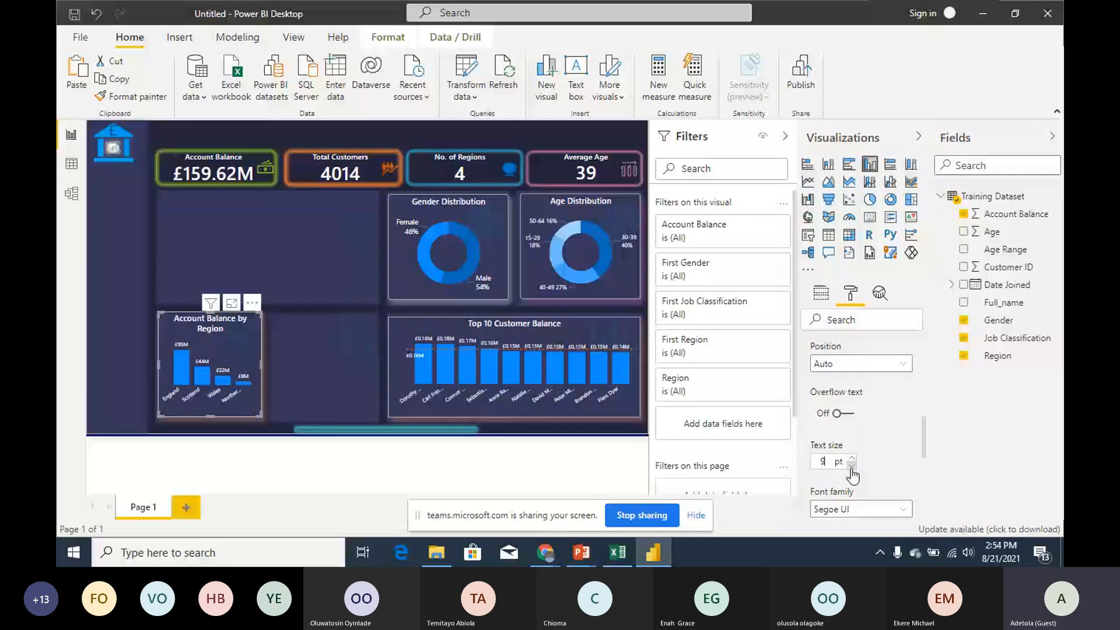
# Step: Set the Account Balance by Region chart's data label text size to 10 pt and its title text size to 13 pt
pyautogui.click(852, 465)
pyautogui.write('10')
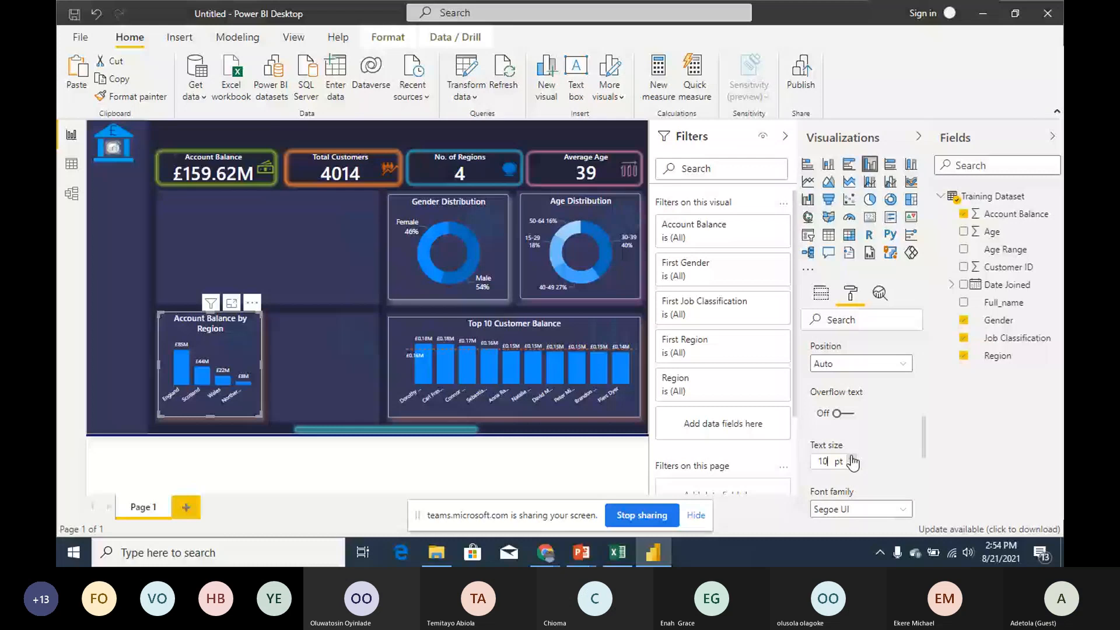
pyautogui.scroll(-5, 808, 385)
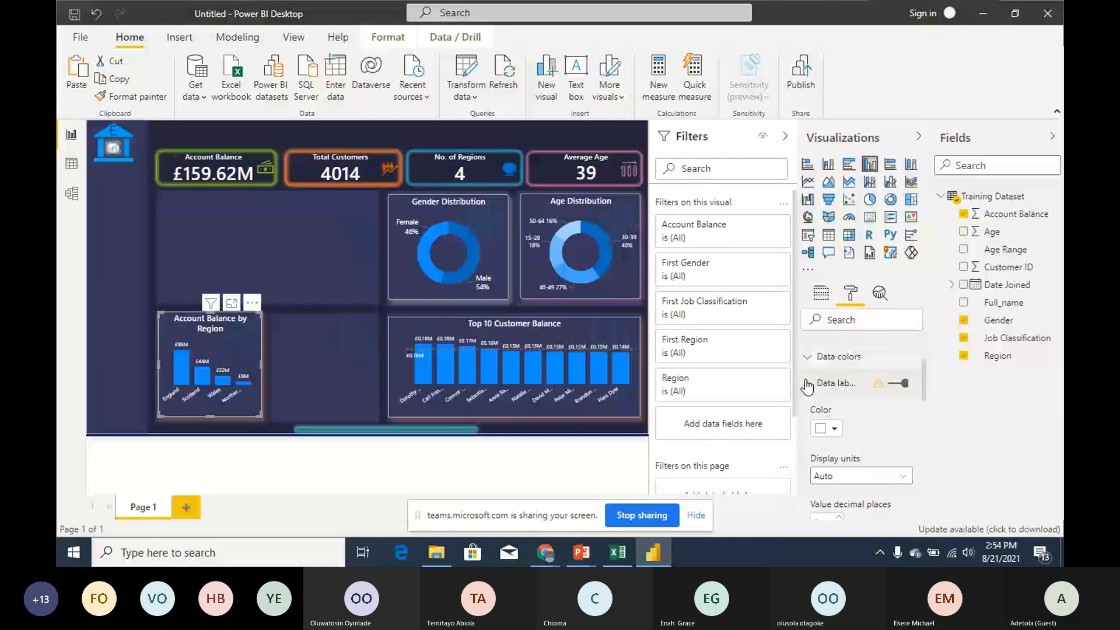
pyautogui.click(807, 383)
pyautogui.moveTo(924, 385); pyautogui.dragTo(924, 417)
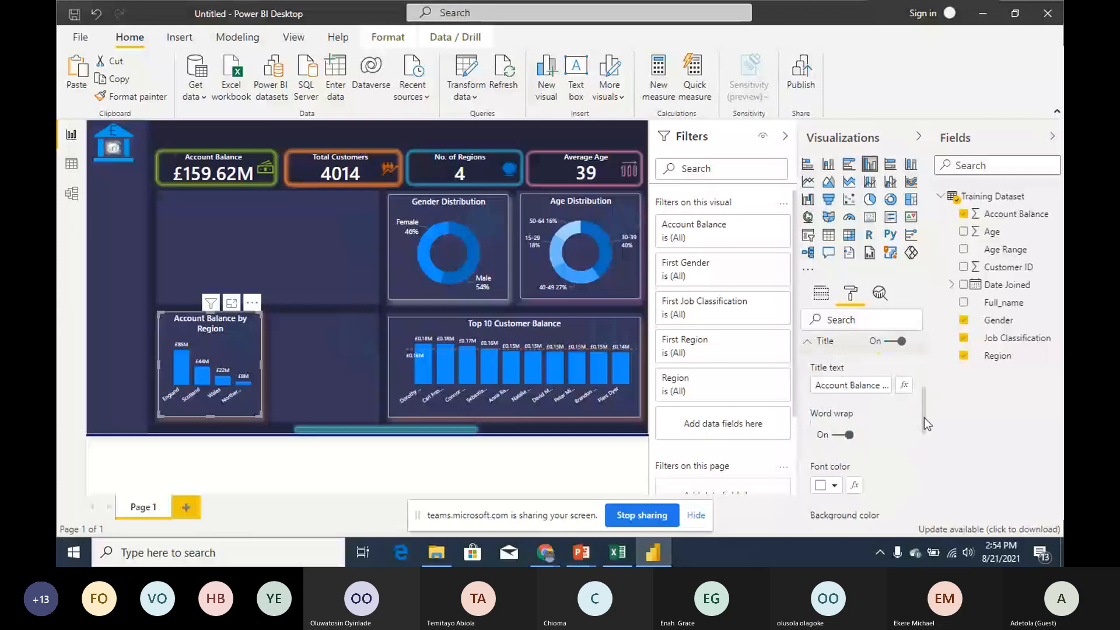
pyautogui.scroll(-3, 855, 401)
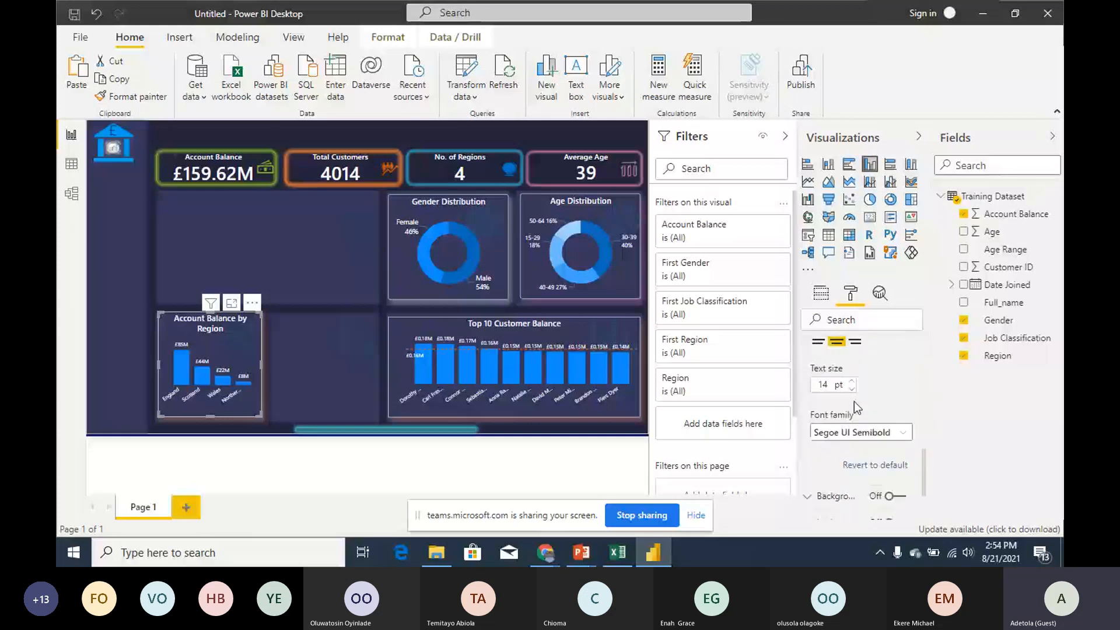
pyautogui.click(852, 389)
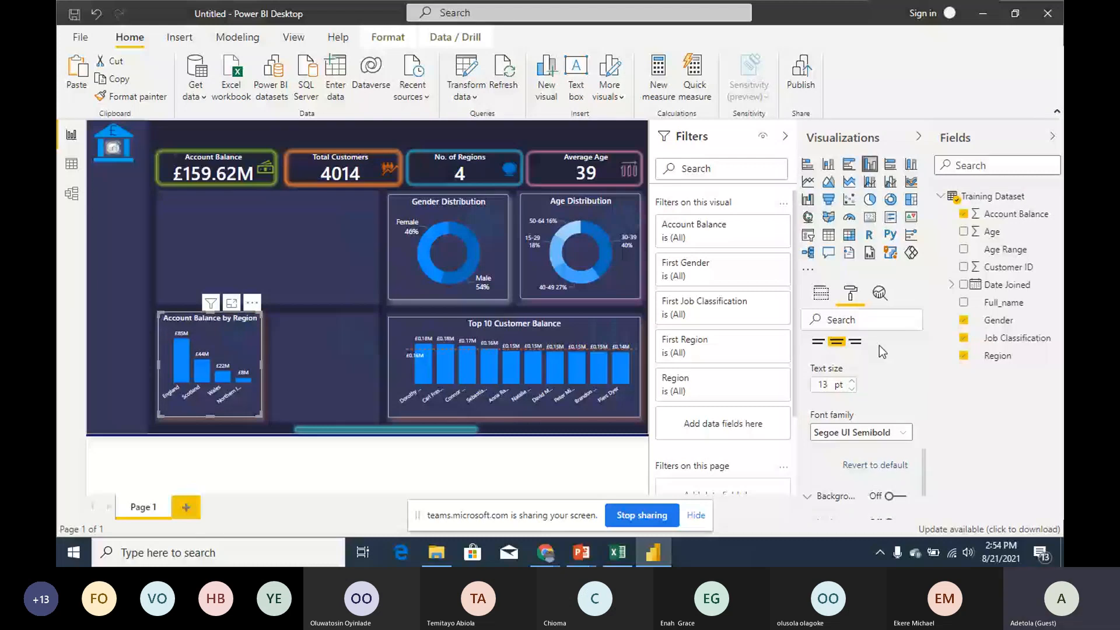
# Step: Change the shadow color of the Account Balance by Region chart to light blue
pyautogui.scroll(-2, 843, 463)
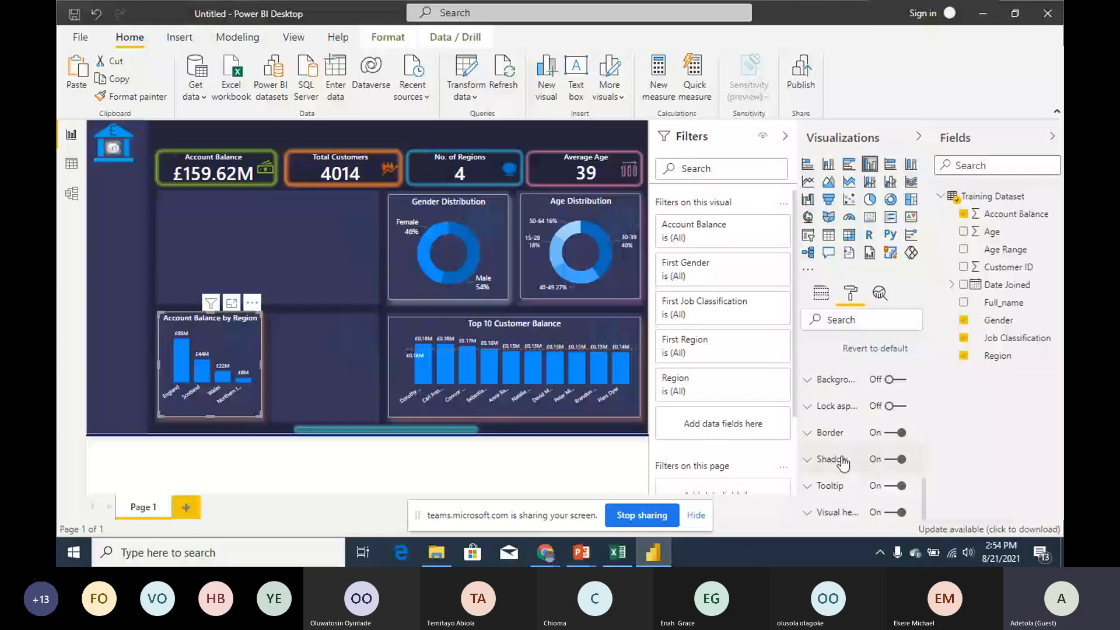
pyautogui.click(843, 462)
pyautogui.click(826, 505)
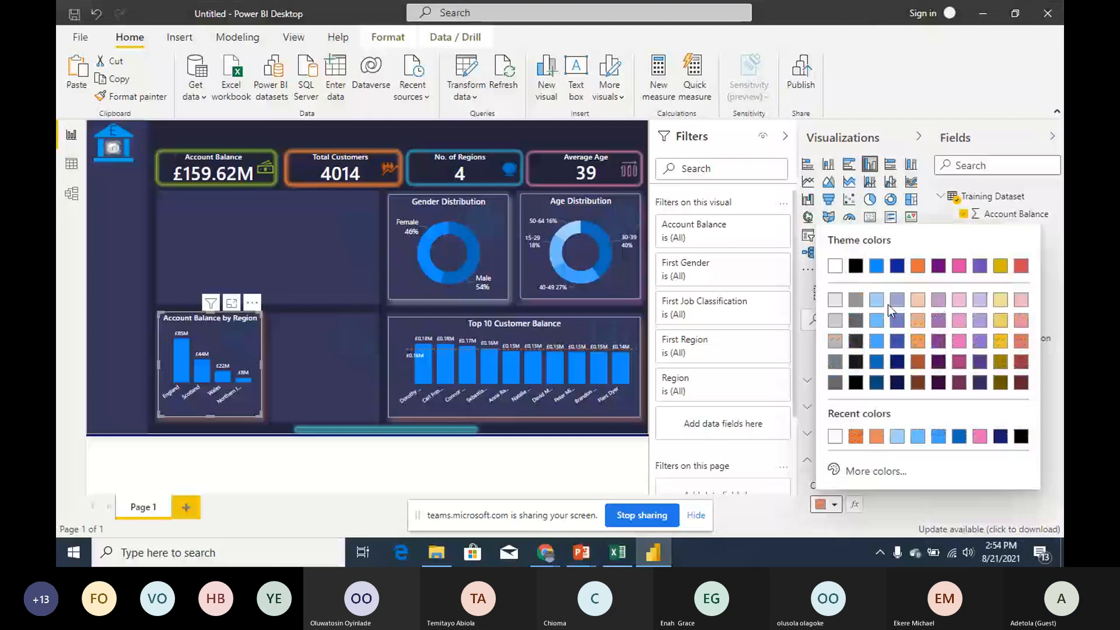
pyautogui.click(880, 301)
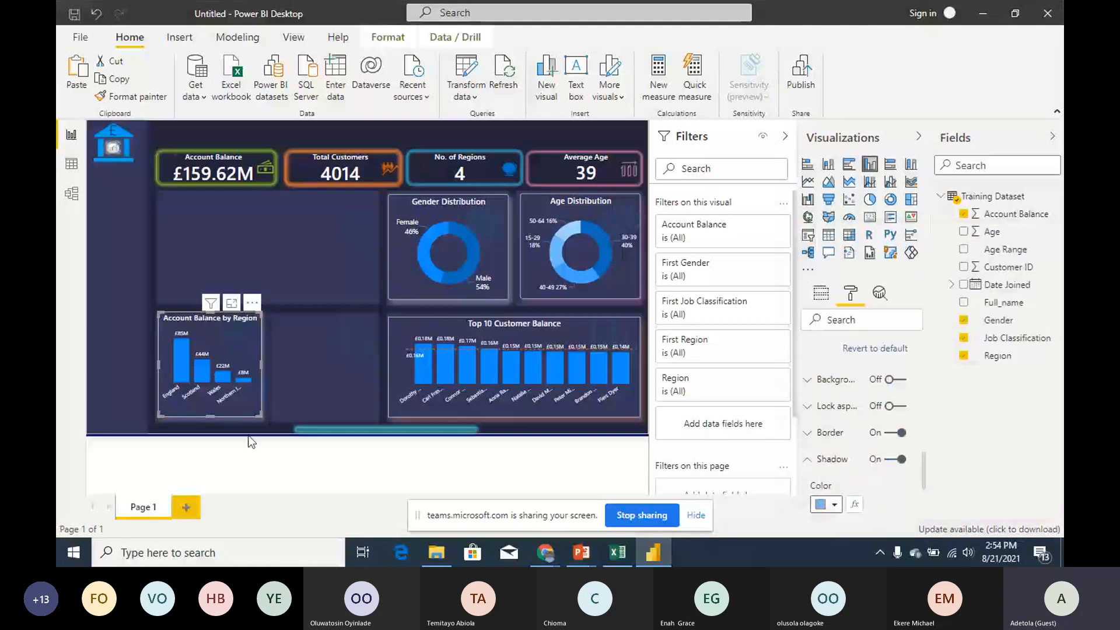
# Step: Place a copy of the Account Balance by Region chart in the neighbouring placeholder and check the target slide in PowerPoint
pyautogui.hotkey('ctrl', 'v')
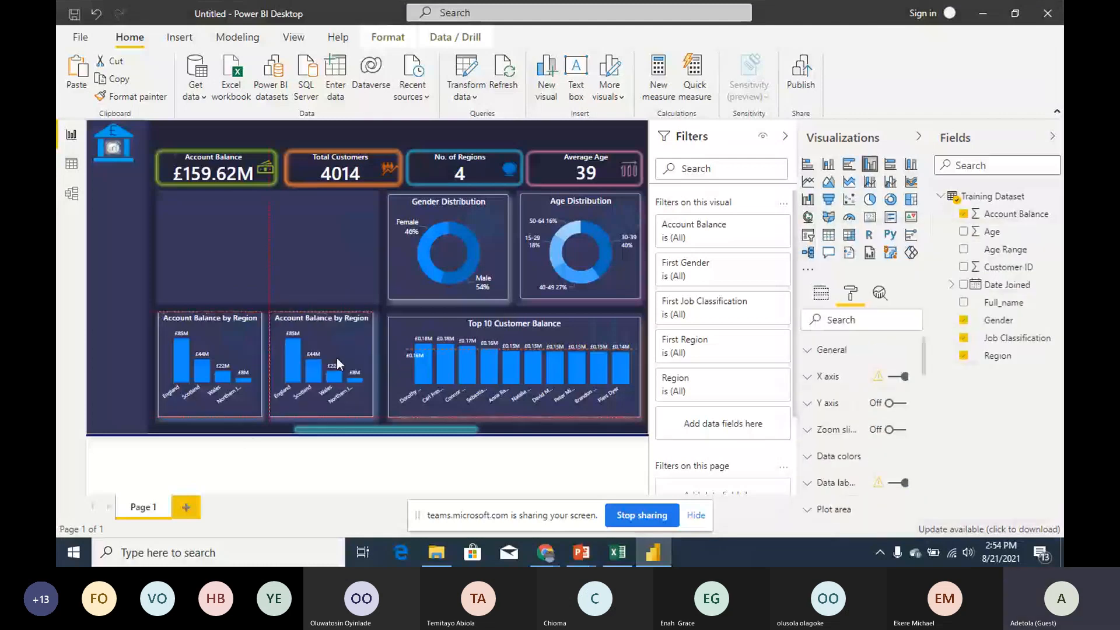
pyautogui.click(587, 541)
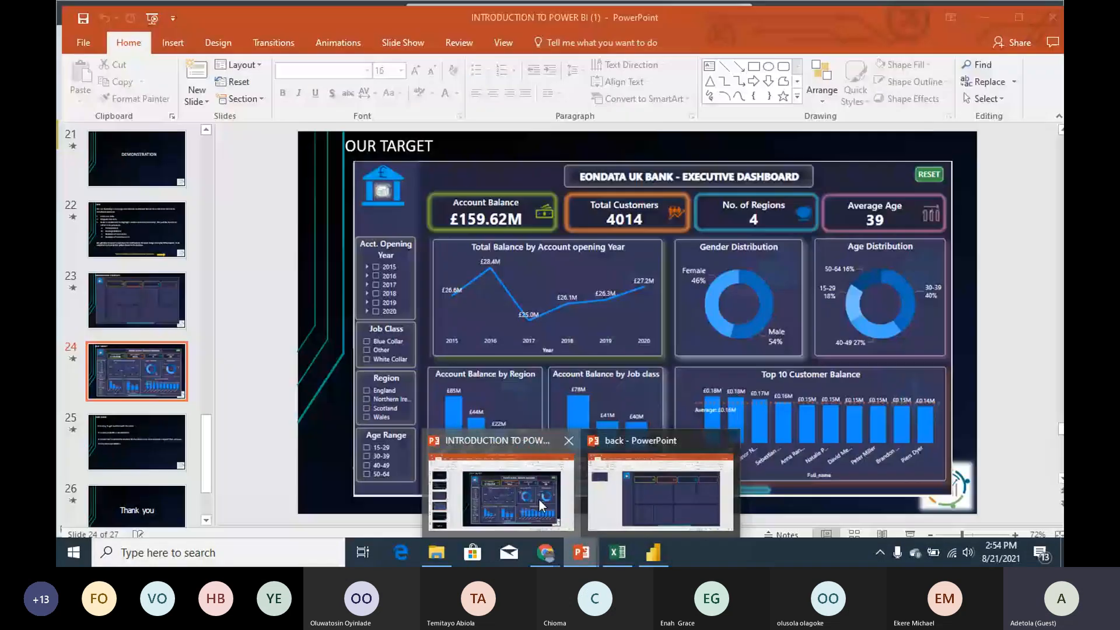
pyautogui.click(539, 499)
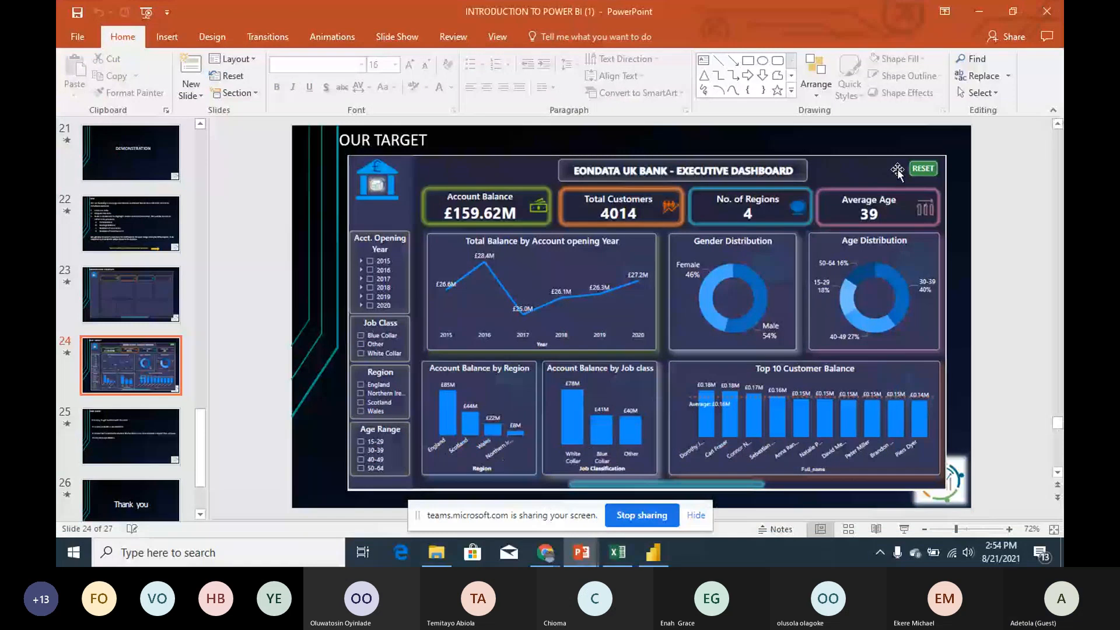
pyautogui.hotkey('alt', 'Tab')
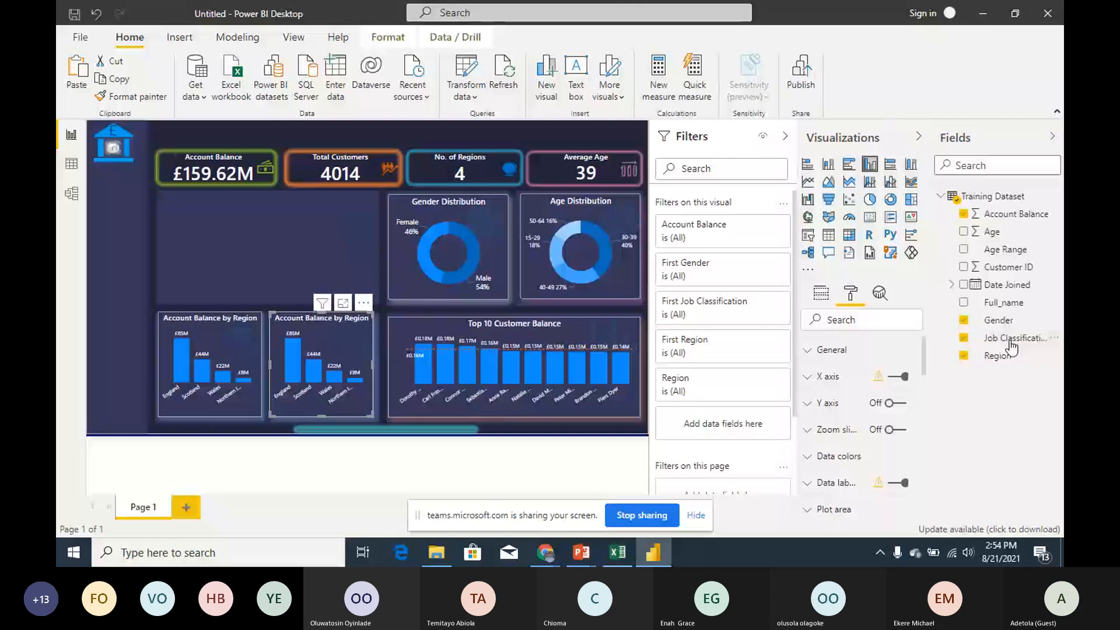
# Step: Replace Region with Job Classification on the new copy's axis and set its shadow color to white
pyautogui.moveTo(1011, 348); pyautogui.dragTo(852, 344)
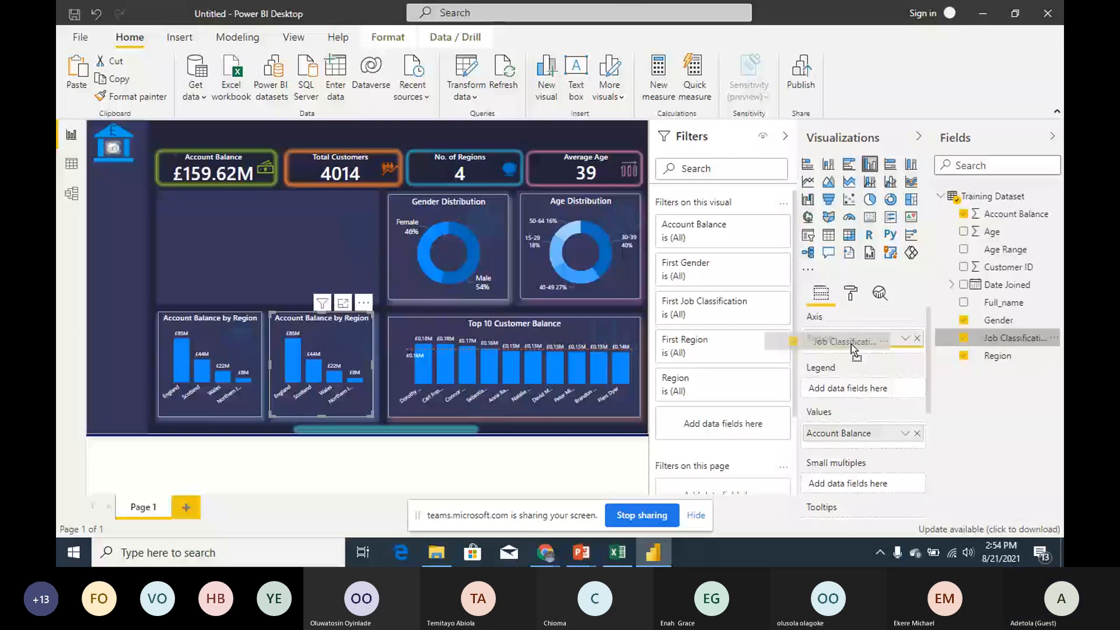
pyautogui.moveTo(852, 344); pyautogui.dragTo(852, 344)
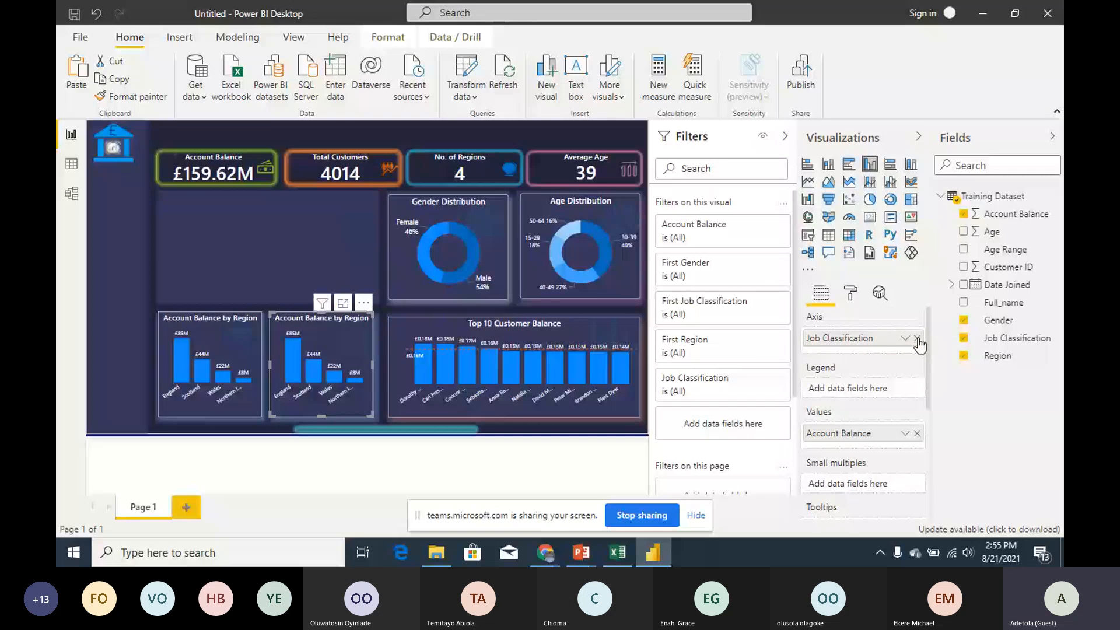
pyautogui.click(856, 292)
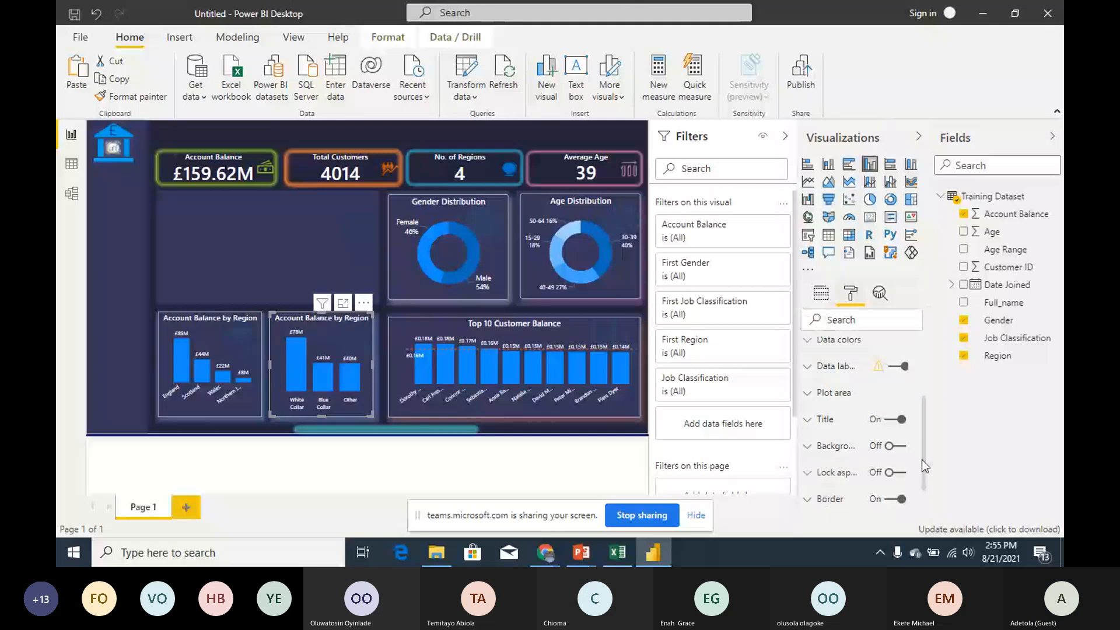
pyautogui.scroll(-1, 908, 464)
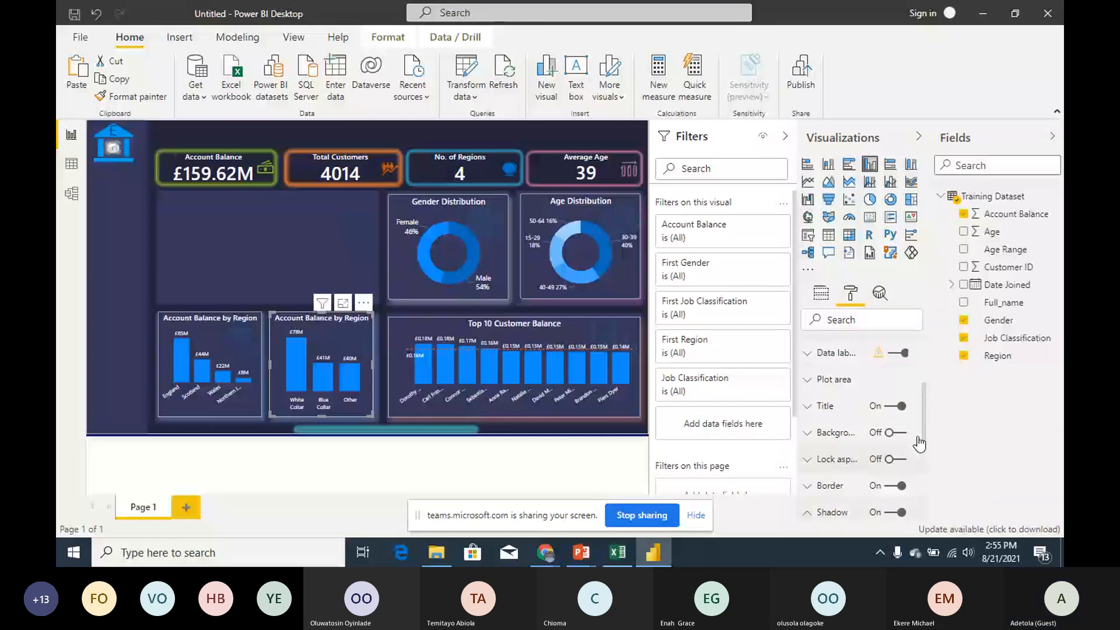
pyautogui.scroll(-2, 892, 408)
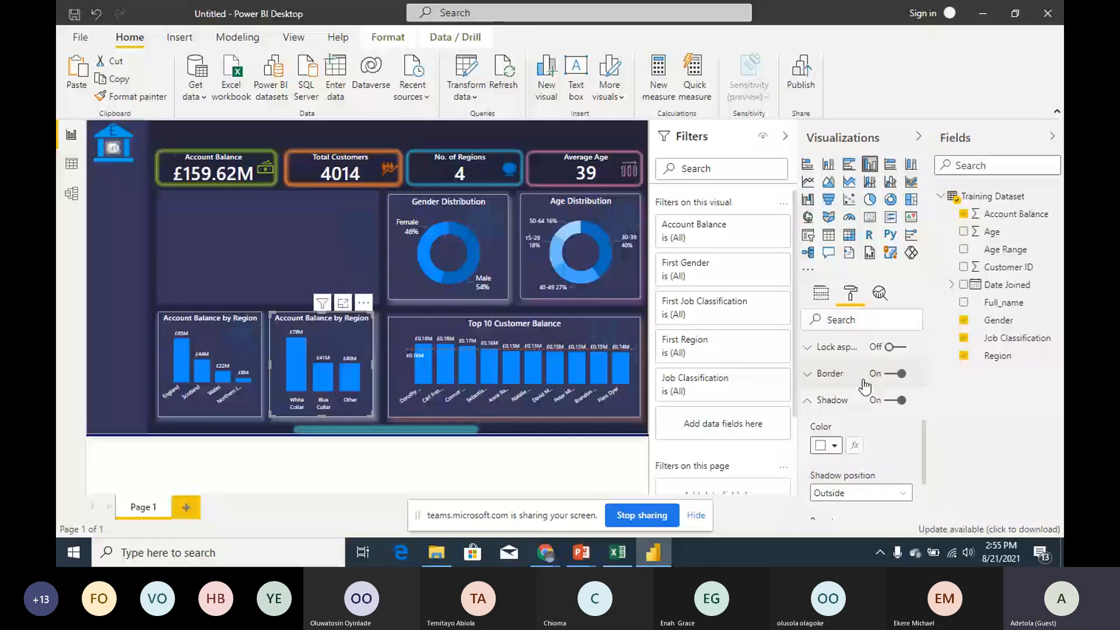
# Step: Change the title of the job classification chart to "Account Balance by Job Class"
pyautogui.scroll(5, 872, 414)
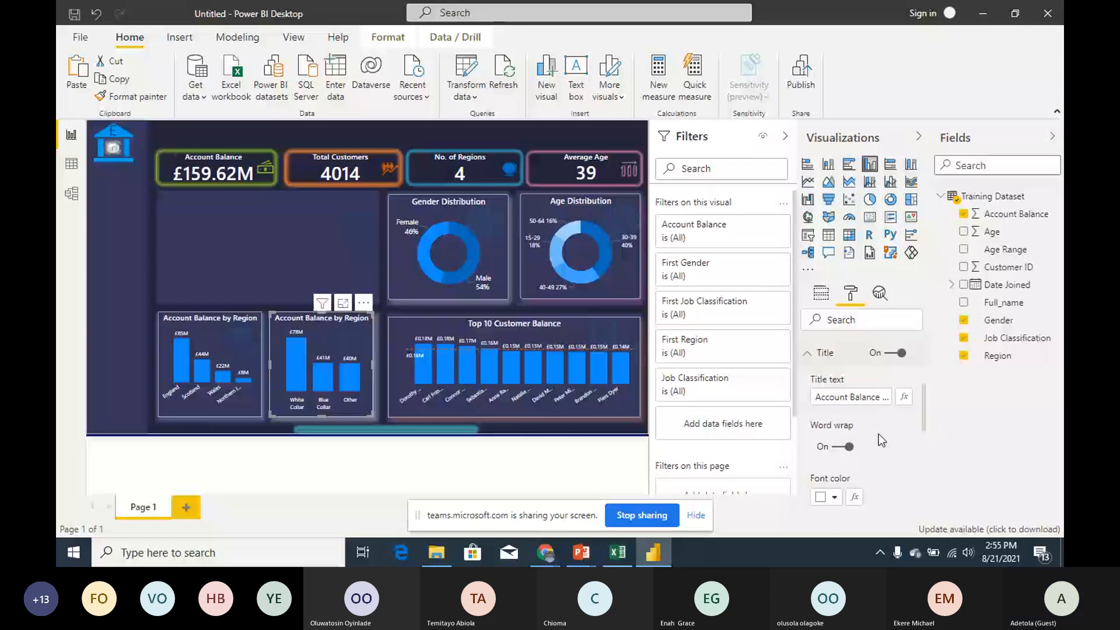
pyautogui.click(885, 398)
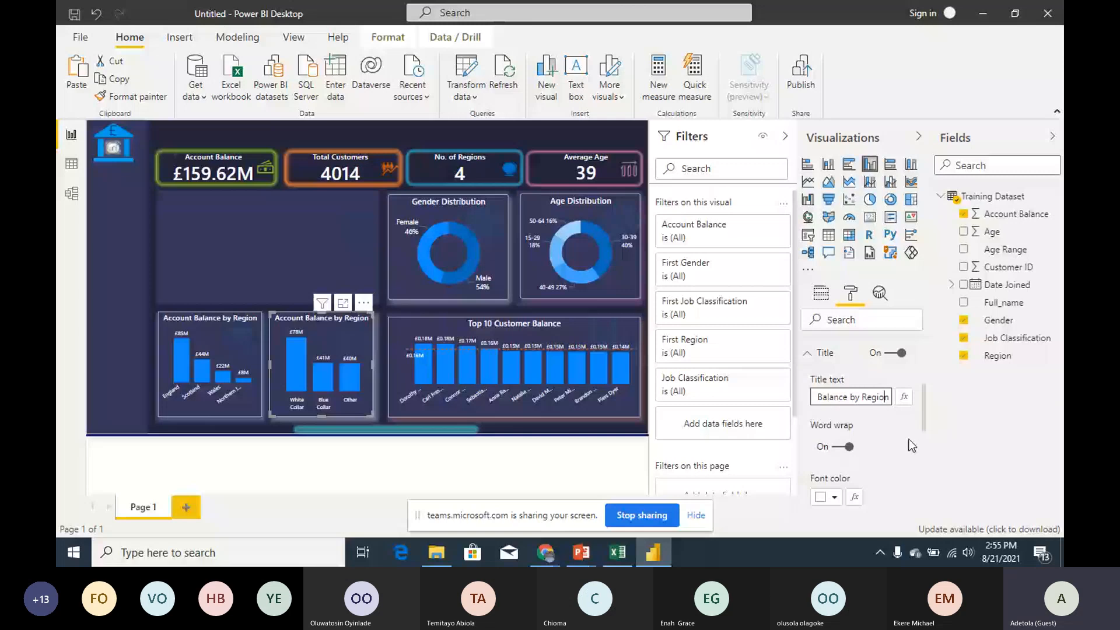
pyautogui.press('BackSpace')
pyautogui.press('BackSpace')
pyautogui.press('BackSpace')
pyautogui.press('BackSpace')
pyautogui.press('BackSpace')
pyautogui.press('BackSpace')
pyautogui.write('Job')
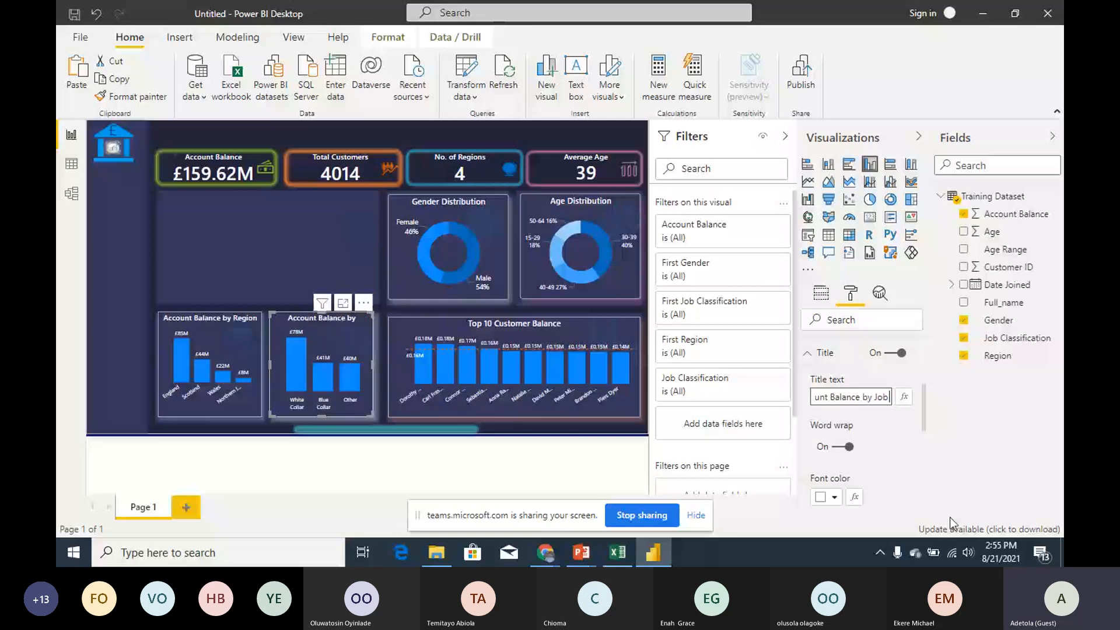
# Step: Set the title text size of the Account Balance by Job Class chart to 12 pt and deselect the chart
pyautogui.scroll(-2, 927, 430)
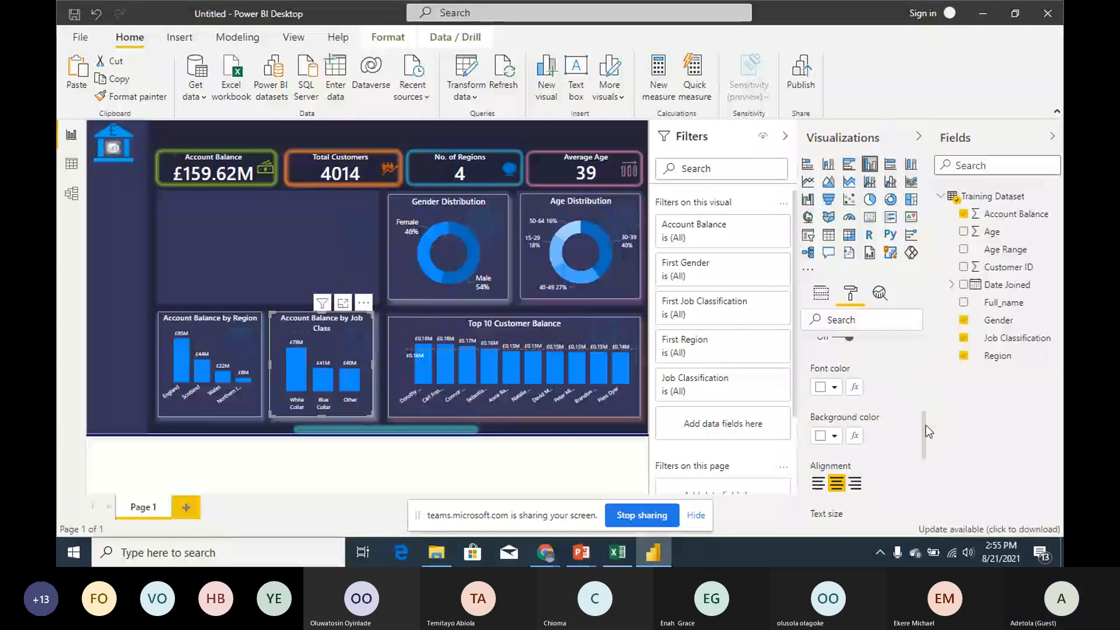
pyautogui.scroll(-1, 929, 435)
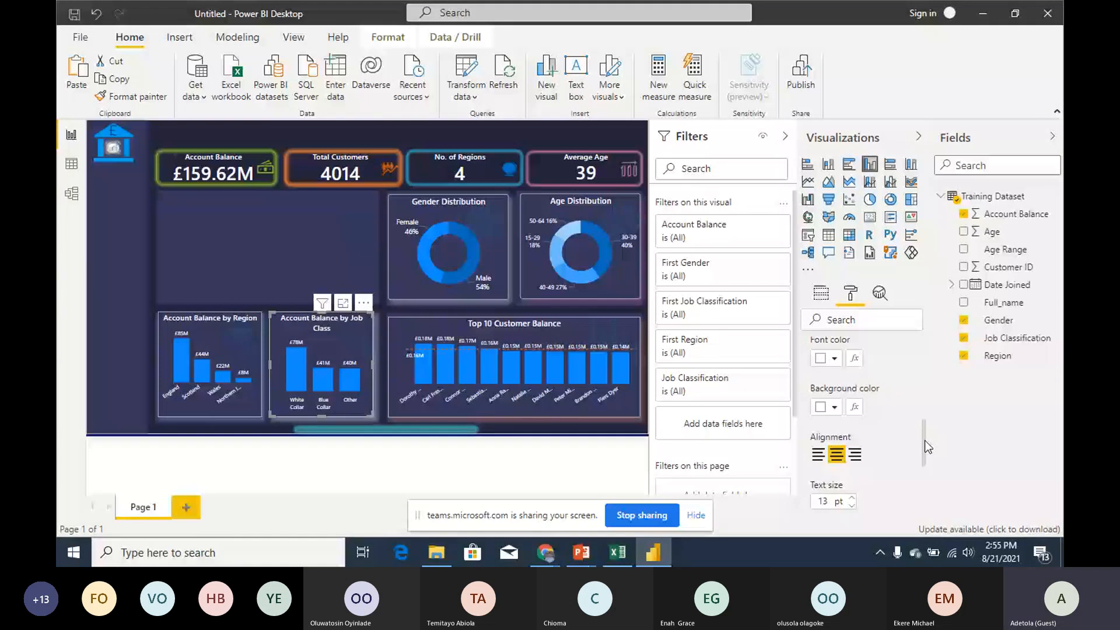
pyautogui.moveTo(925, 440); pyautogui.dragTo(925, 453)
pyautogui.click(852, 453)
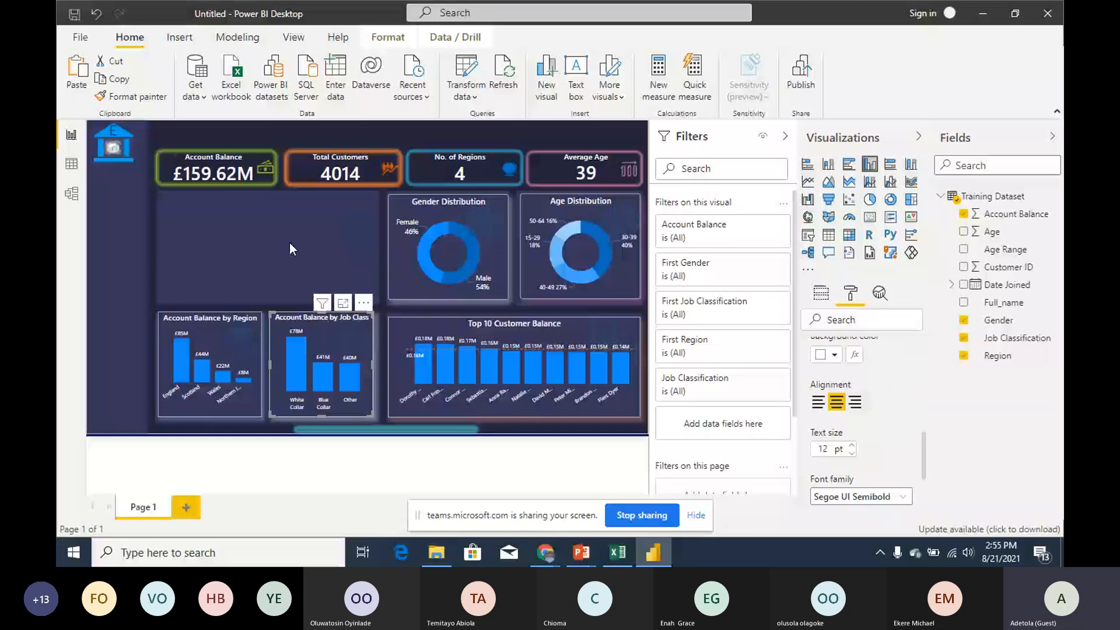
pyautogui.click(289, 243)
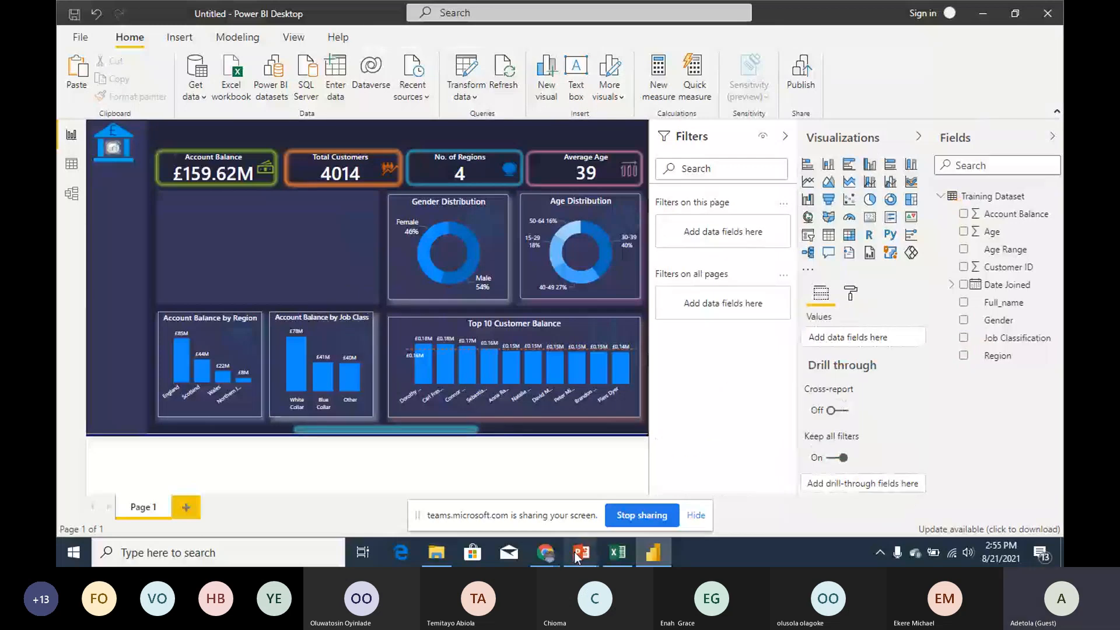
# Step: Switch to PowerPoint to examine the Total Balance by Account opening Year line chart on the target slide, and return to Power BI
pyautogui.moveTo(546, 552)
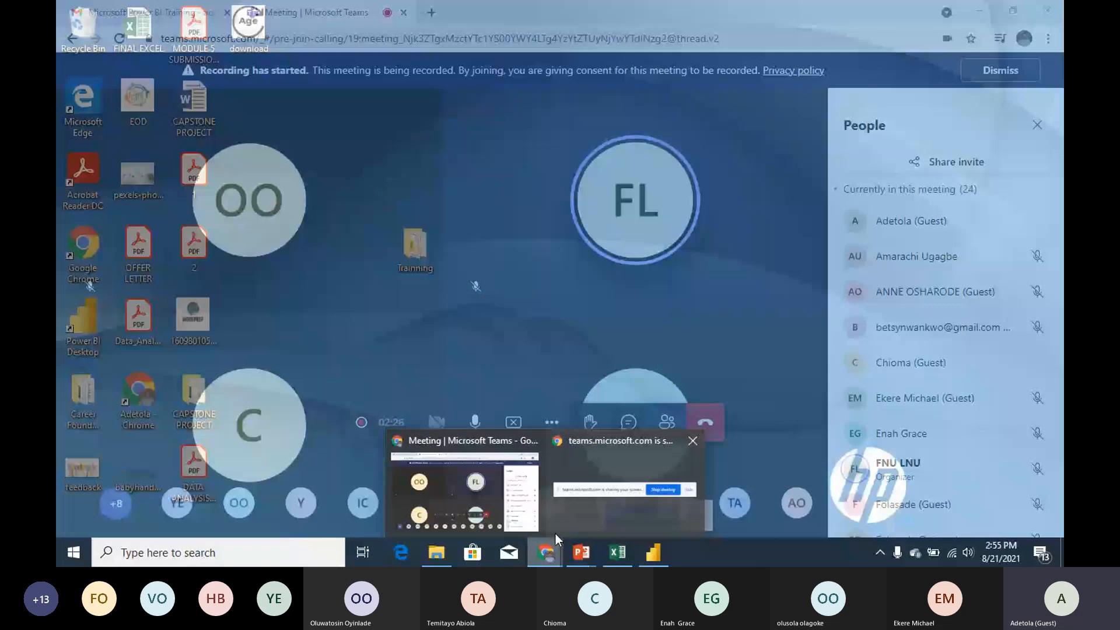
pyautogui.click(581, 552)
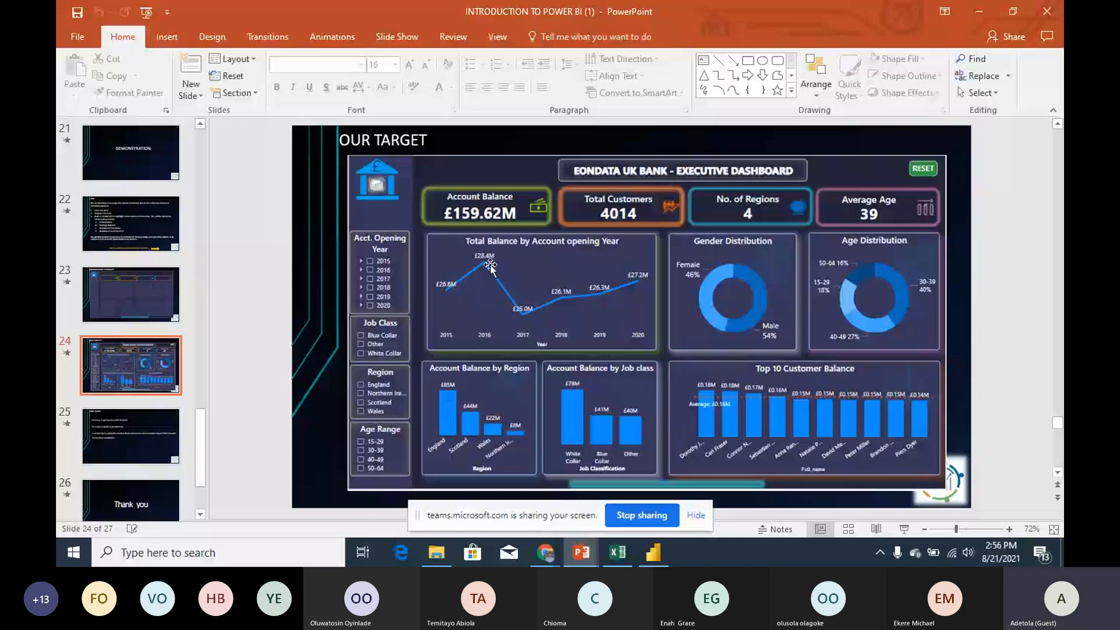
pyautogui.click(987, 16)
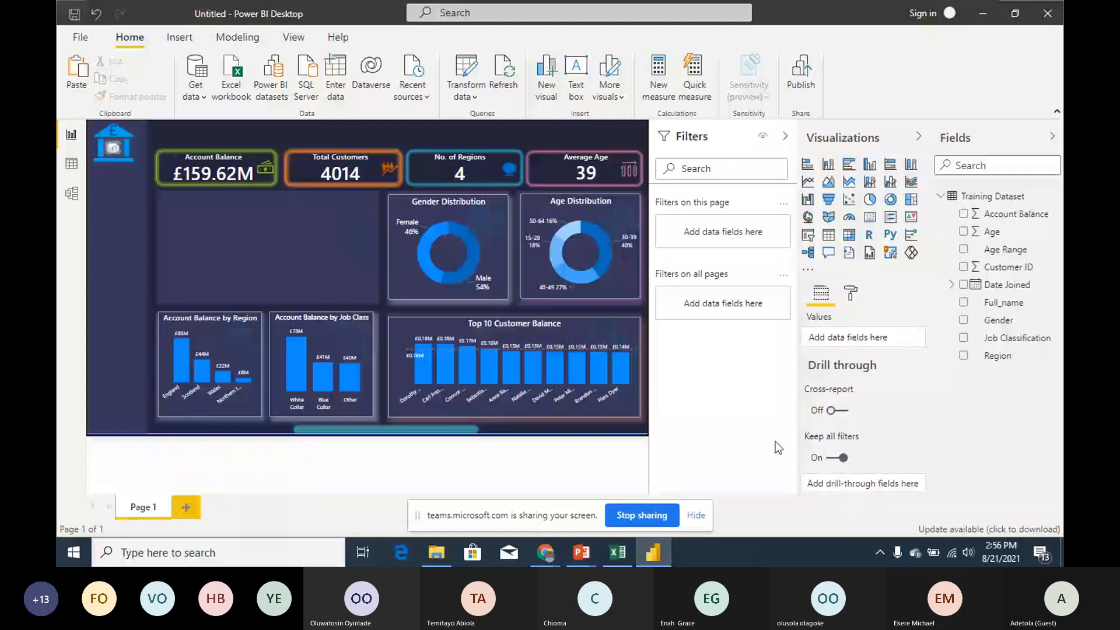
# Step: Insert an empty line chart and remove it from the report page
pyautogui.click(808, 182)
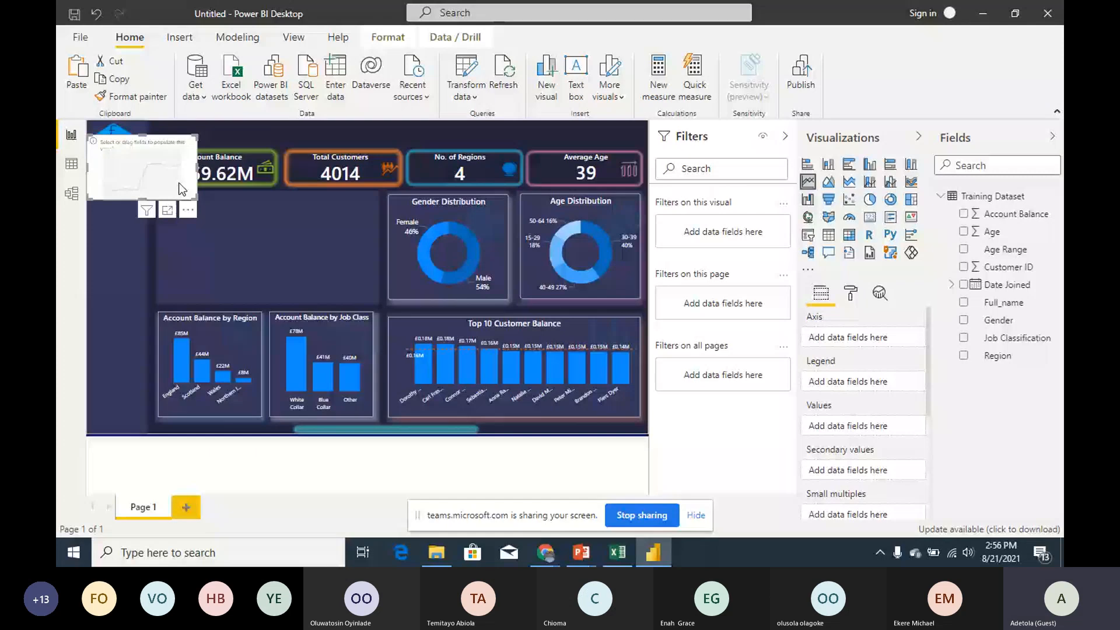
pyautogui.press('Delete')
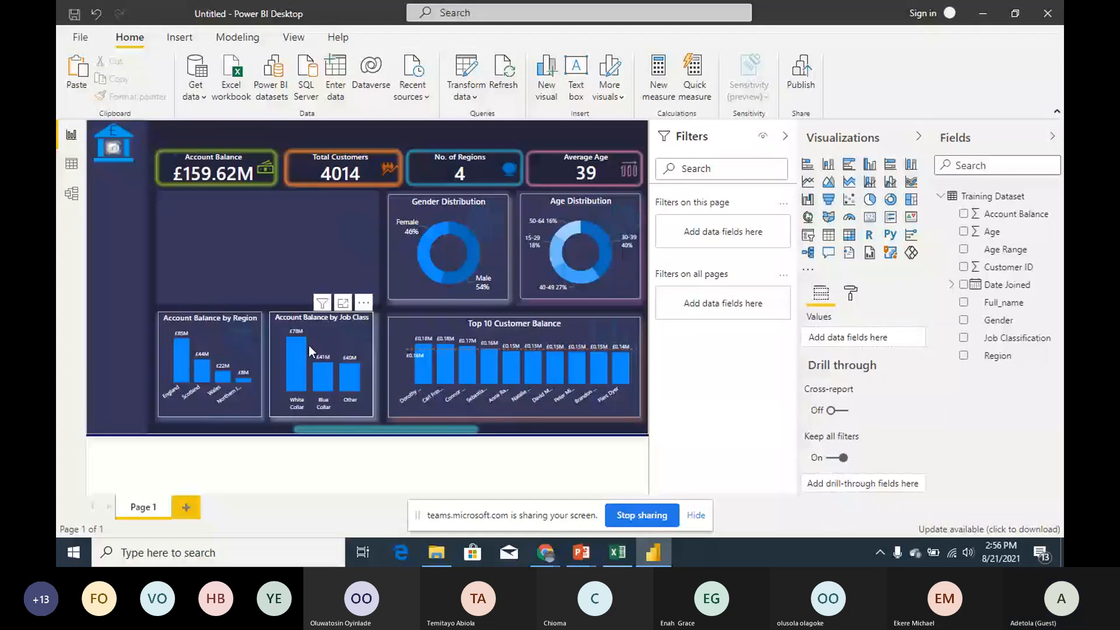
# Step: Cross-filter the report by England in the Account Balance by Region chart and clear the filter
pyautogui.click(186, 374)
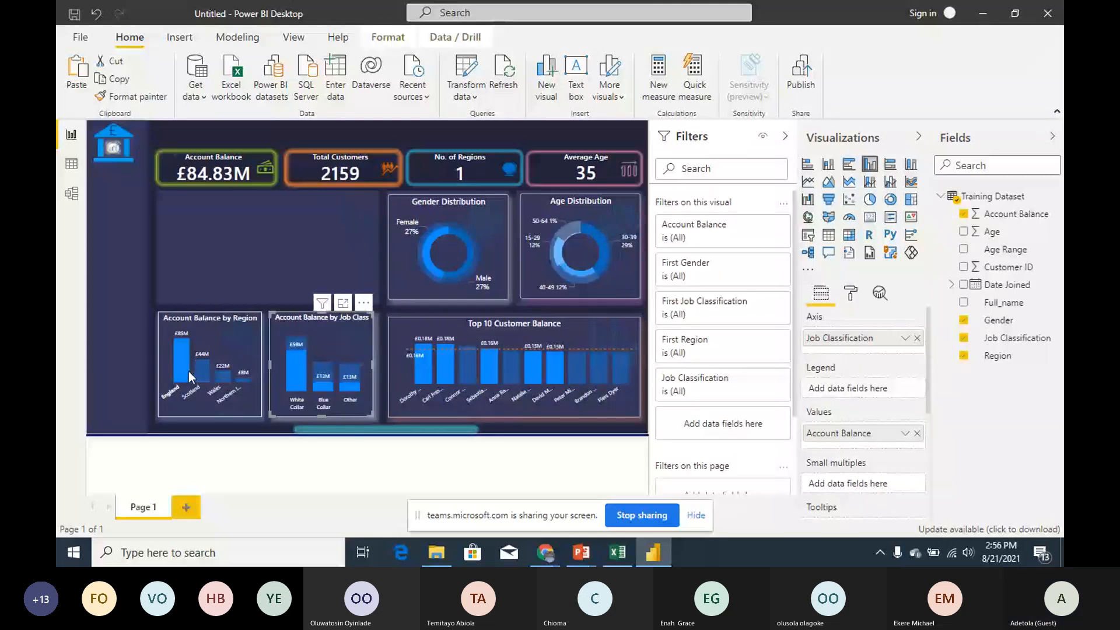
pyautogui.click(188, 371)
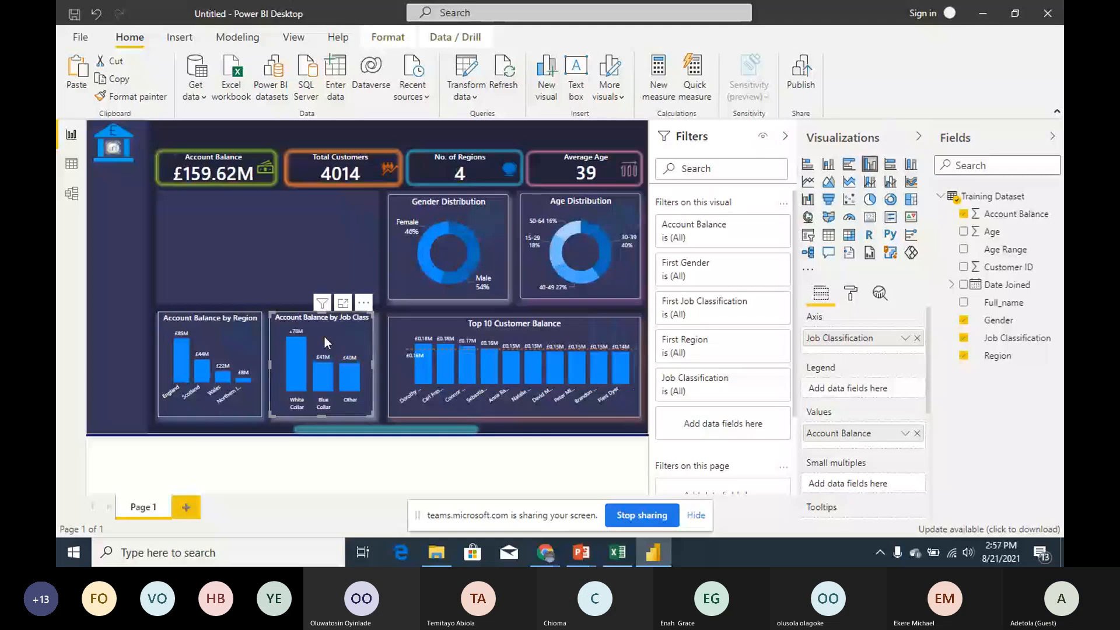
# Step: Place a copy of the Account Balance by Job Class chart in the empty space above and widen it to fill the frame
pyautogui.moveTo(324, 338); pyautogui.dragTo(235, 229)
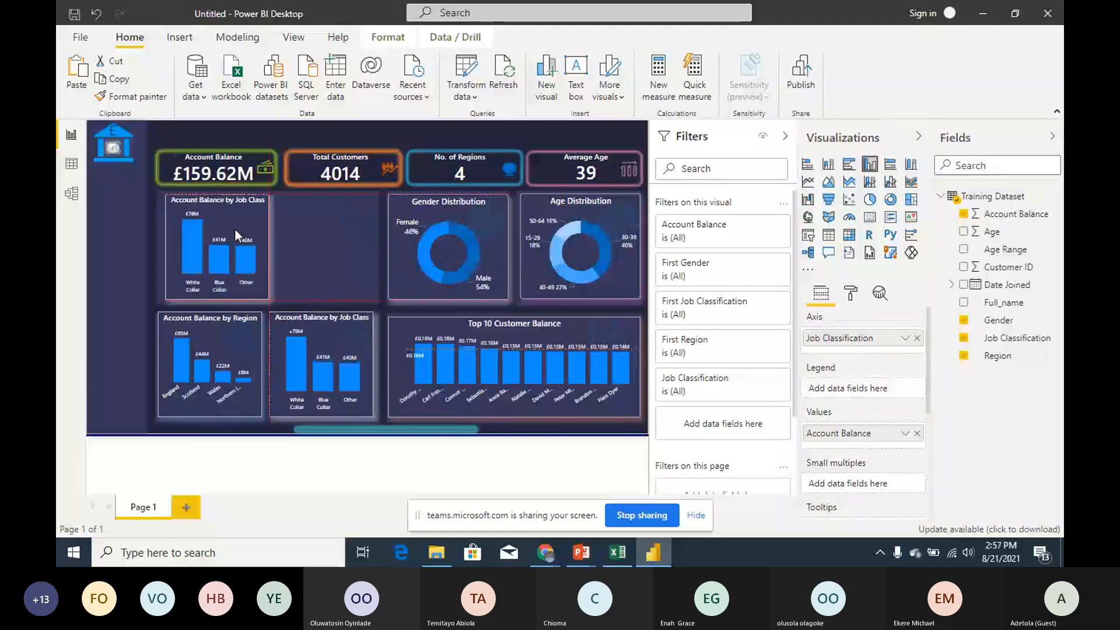
pyautogui.moveTo(235, 229); pyautogui.dragTo(235, 229)
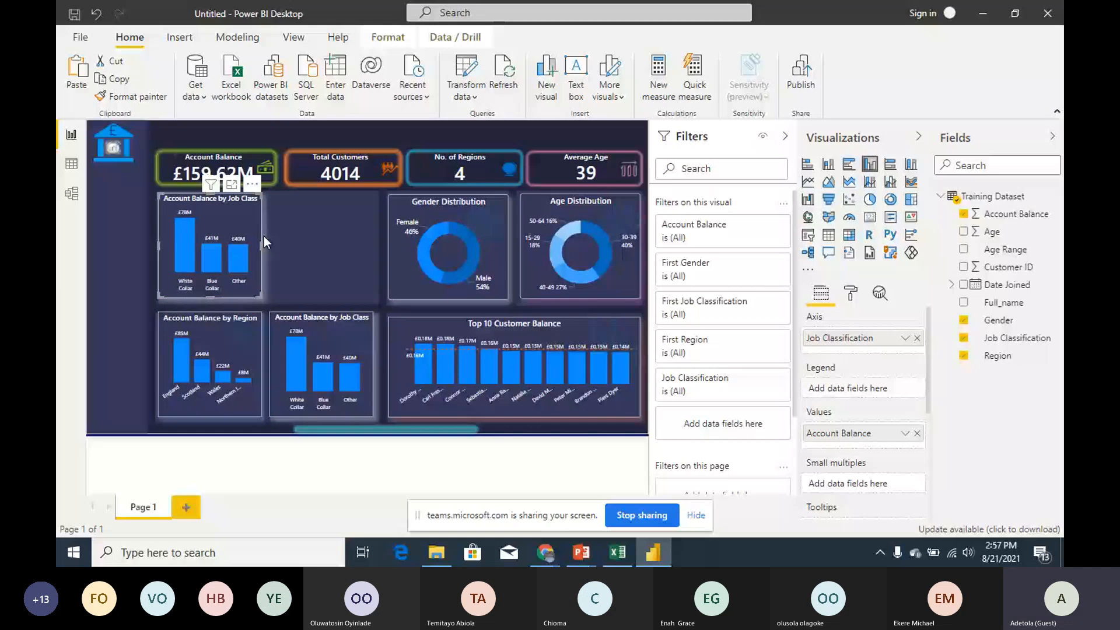
pyautogui.moveTo(264, 237); pyautogui.dragTo(378, 247)
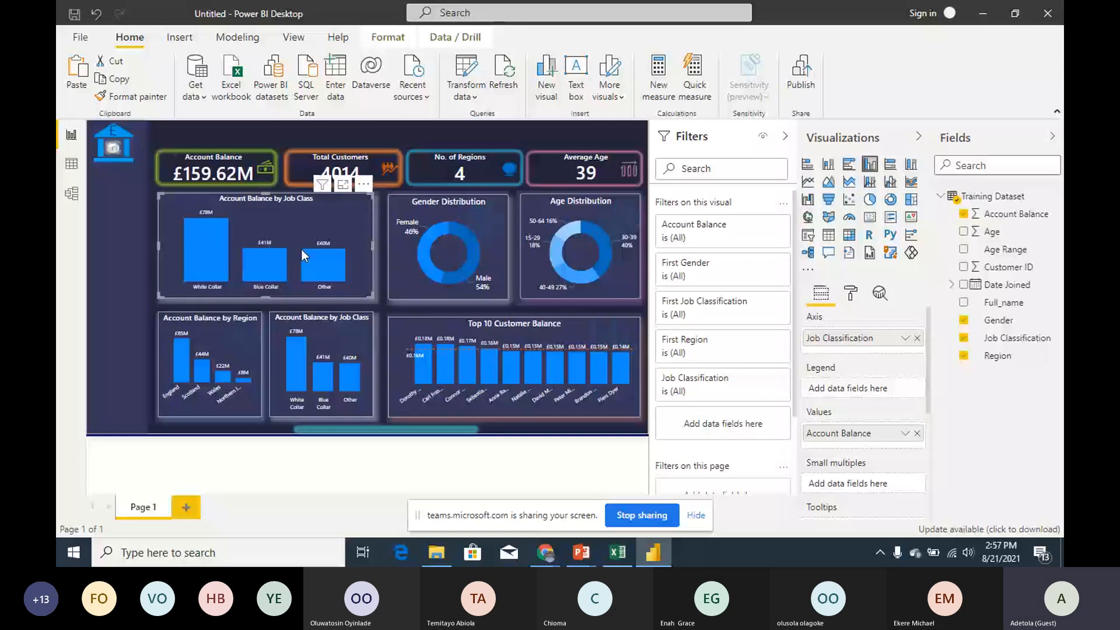
# Step: Check the target slide in PowerPoint, return to Power BI, and set the widened chart copy's shadow color to green
pyautogui.hotkey('alt', 'Tab')
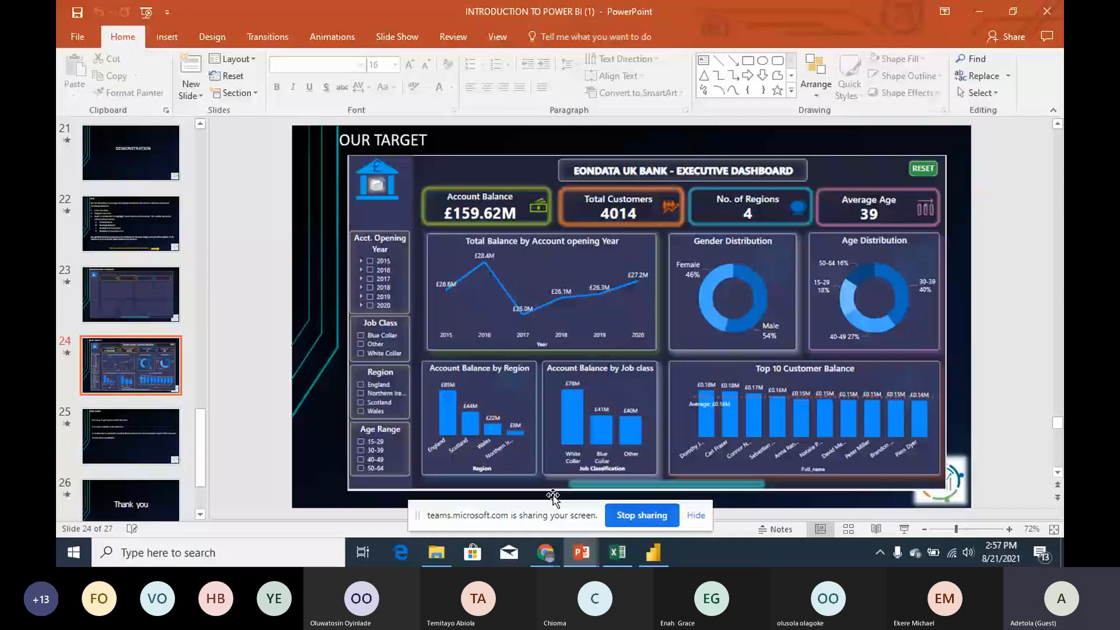
pyautogui.hotkey('alt', 'Tab')
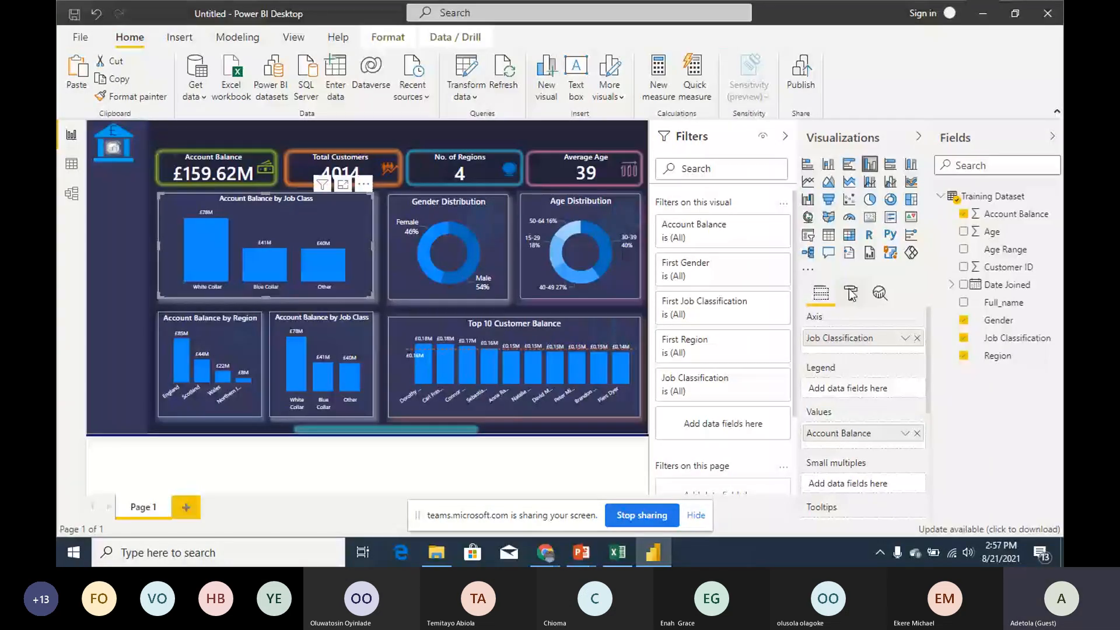
pyautogui.click(852, 294)
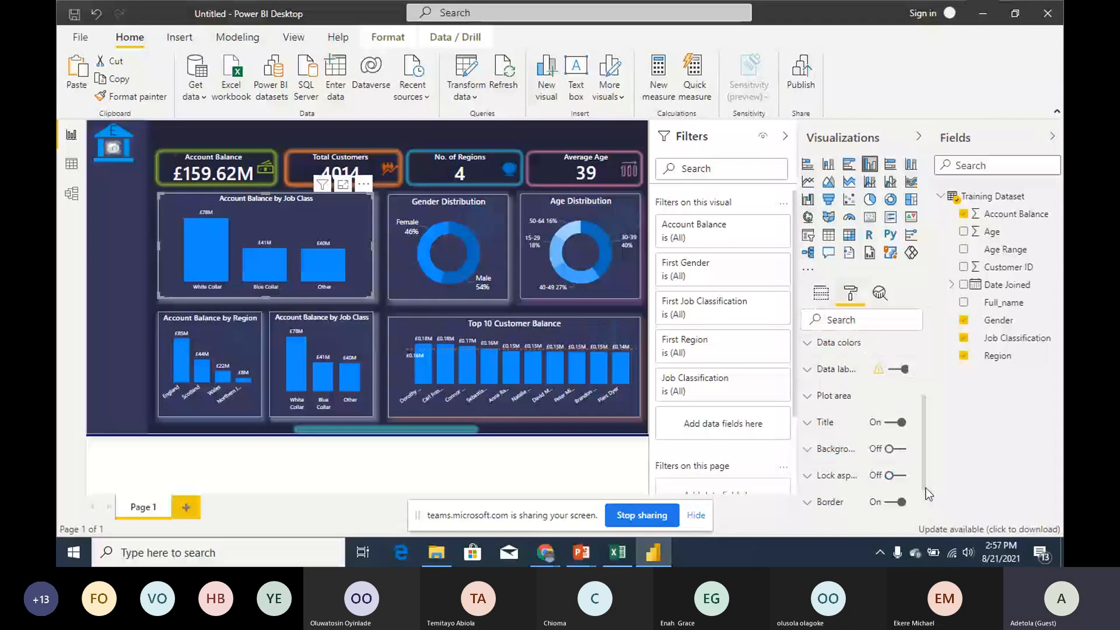
pyautogui.scroll(-2, 845, 476)
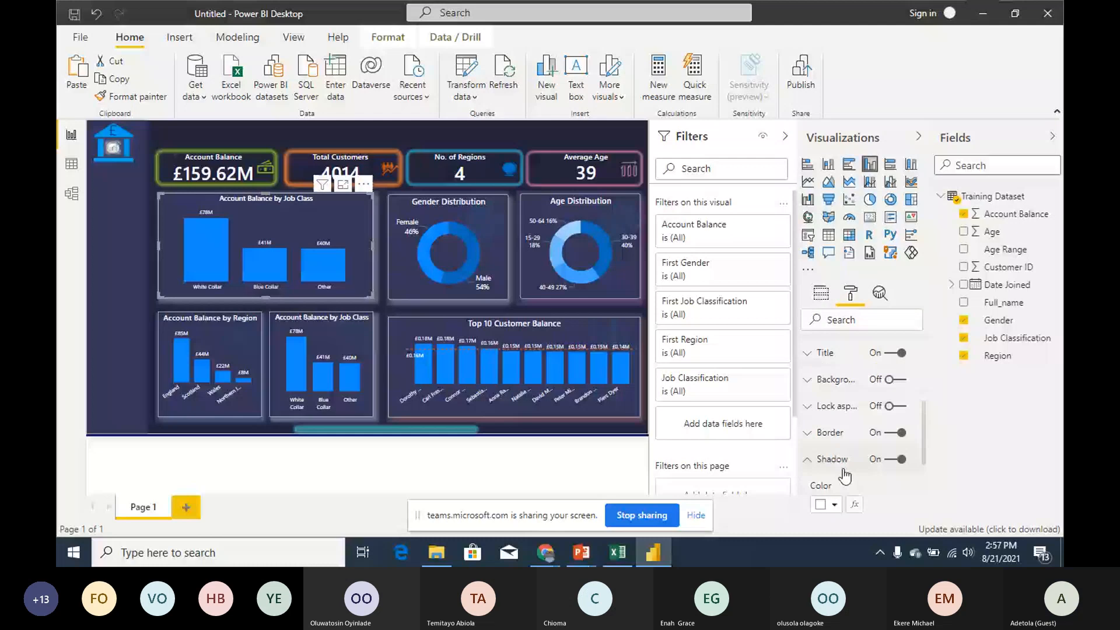
pyautogui.click(827, 504)
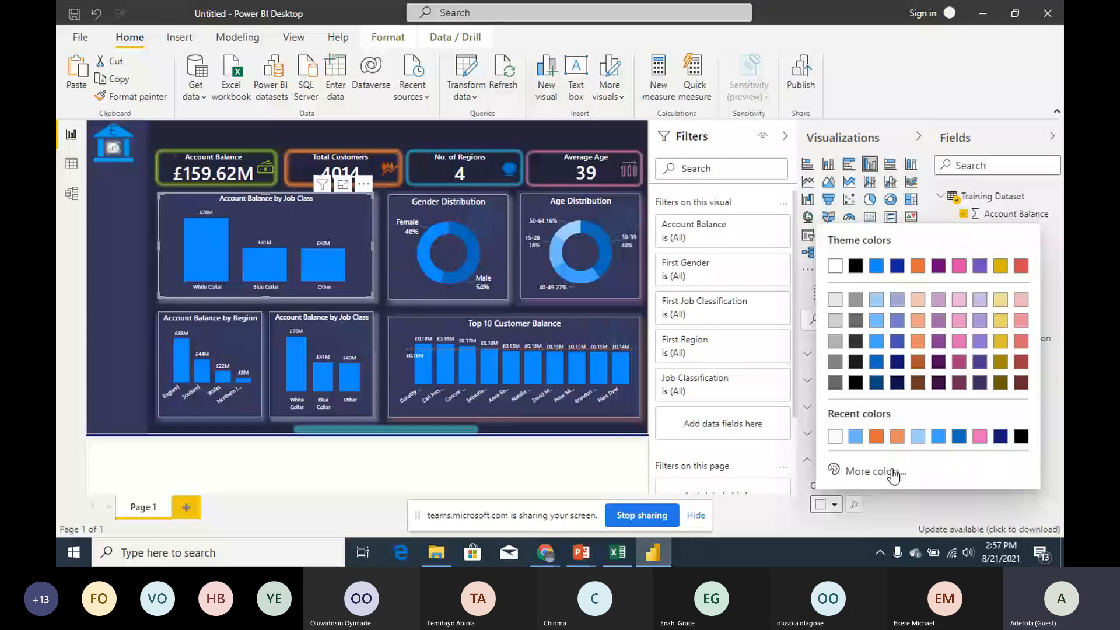
pyautogui.click(894, 476)
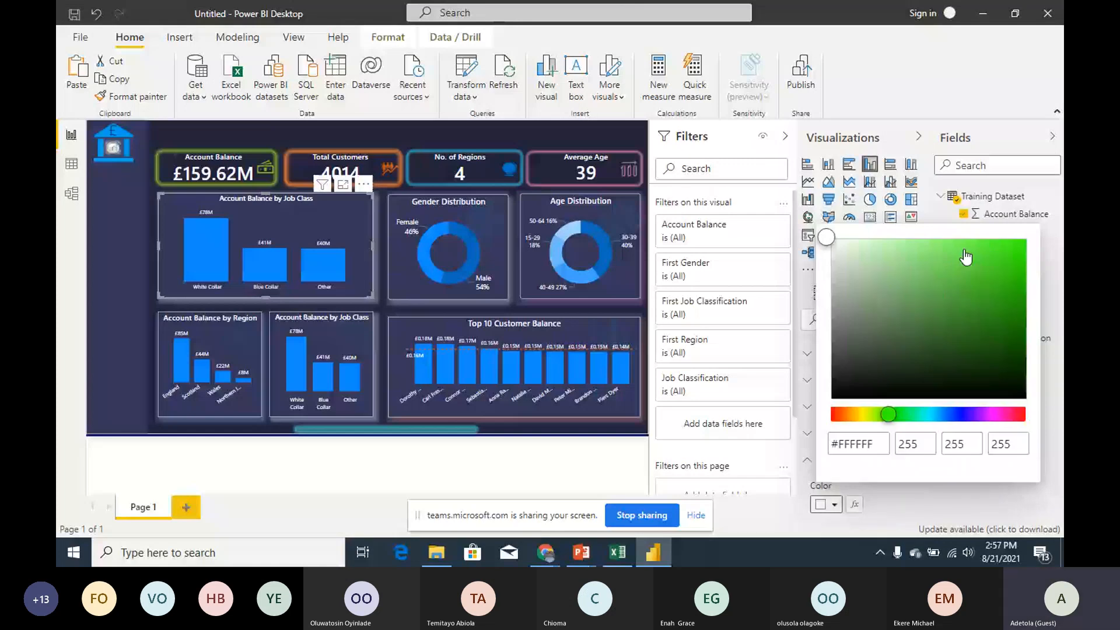
pyautogui.click(966, 257)
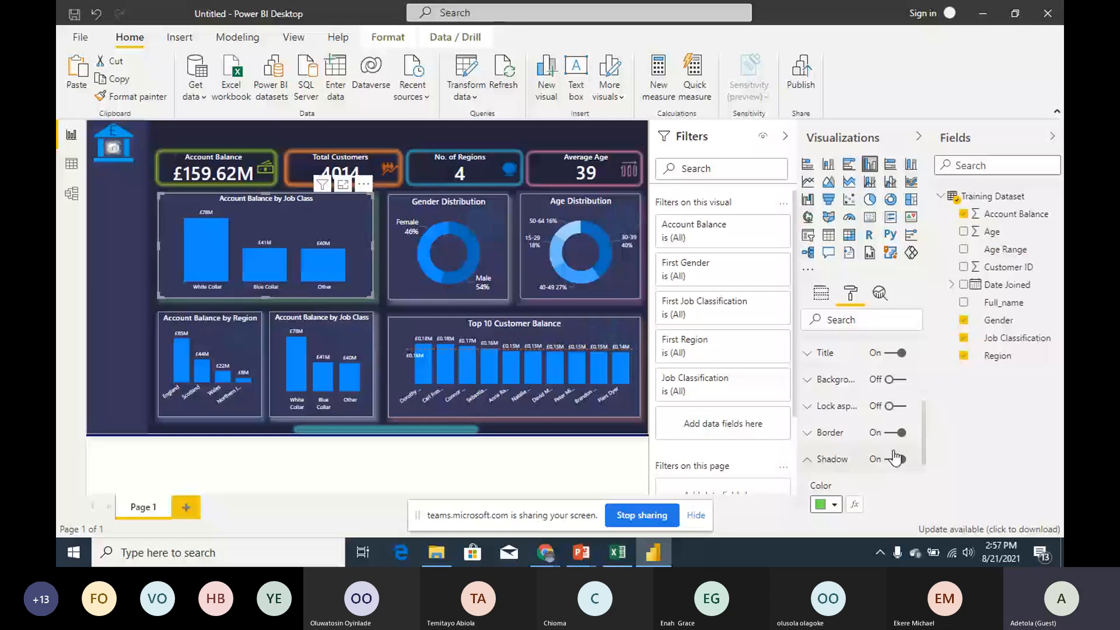
pyautogui.click(895, 455)
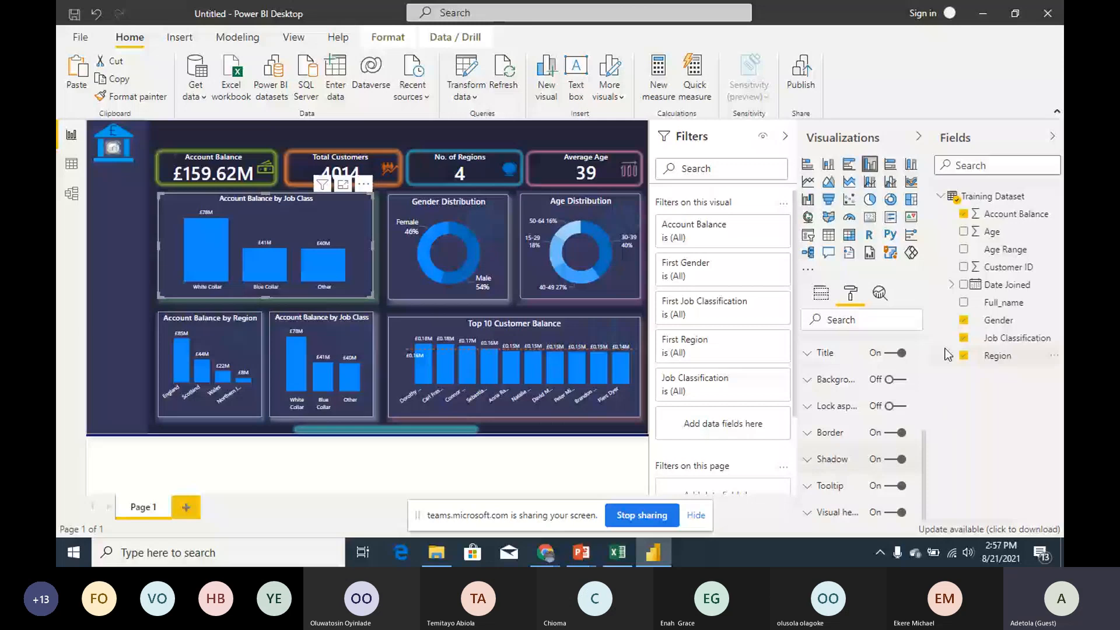
# Step: Replace Job Classification with Date Joined on the axis of the widened chart copy
pyautogui.click(821, 293)
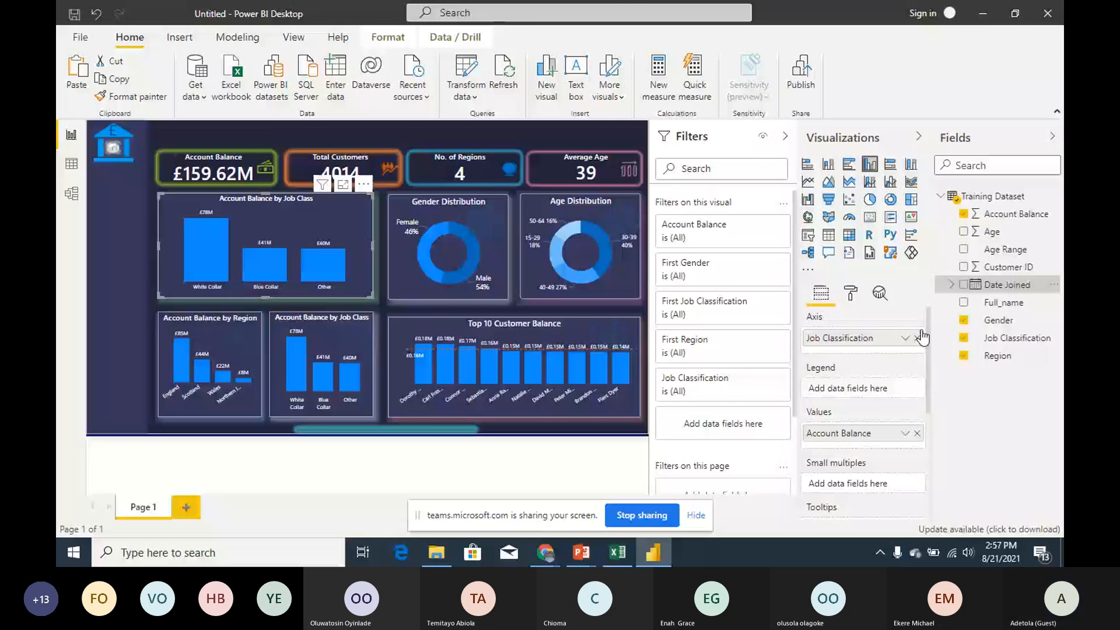
pyautogui.moveTo(922, 337); pyautogui.dragTo(918, 345)
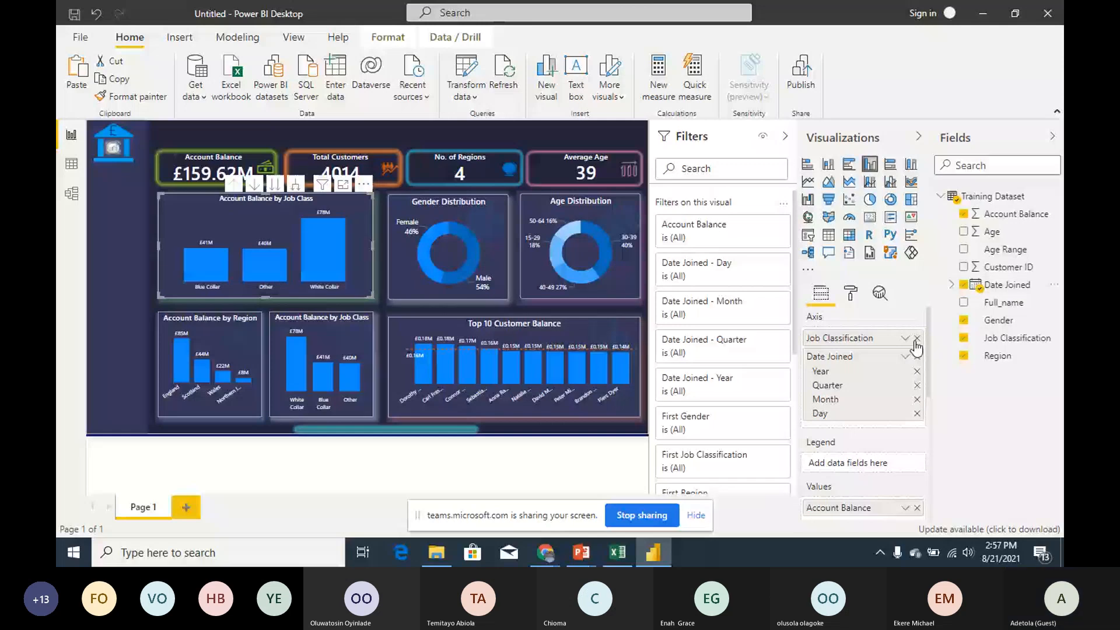
pyautogui.click(917, 340)
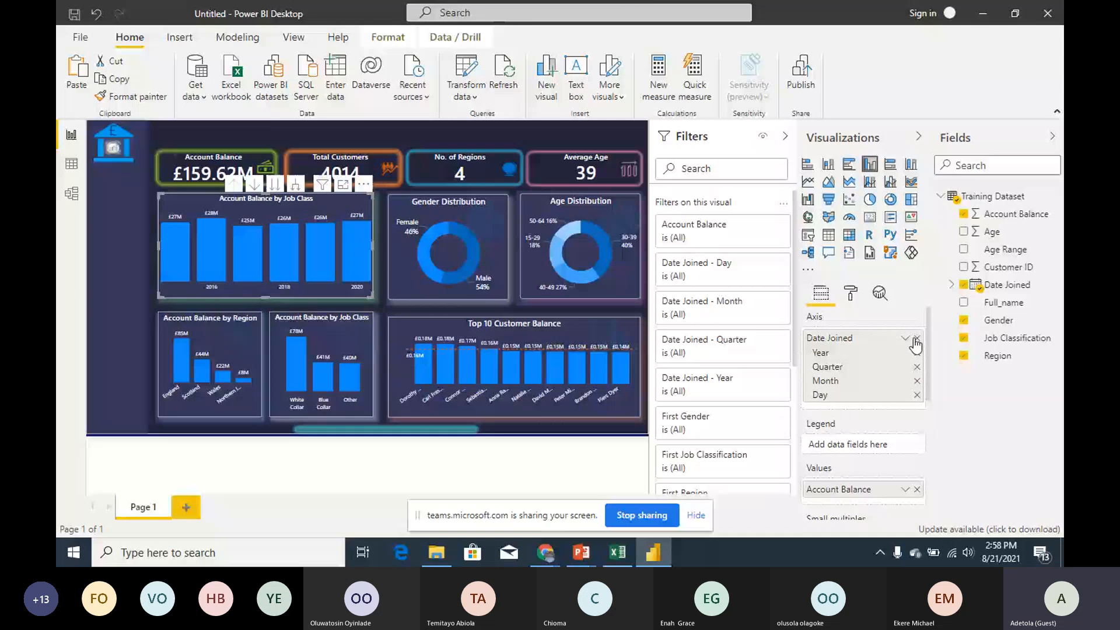
# Step: Convert the Date Joined column chart to a line chart and remove Quarter and Day from its date hierarchy
pyautogui.click(808, 182)
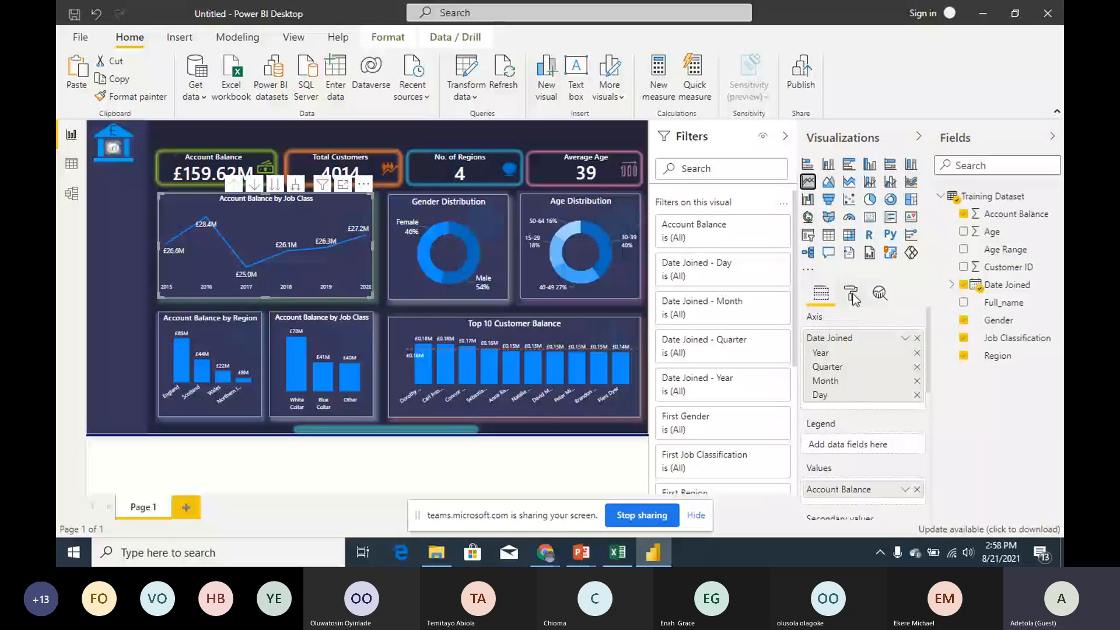
pyautogui.click(918, 397)
pyautogui.click(917, 368)
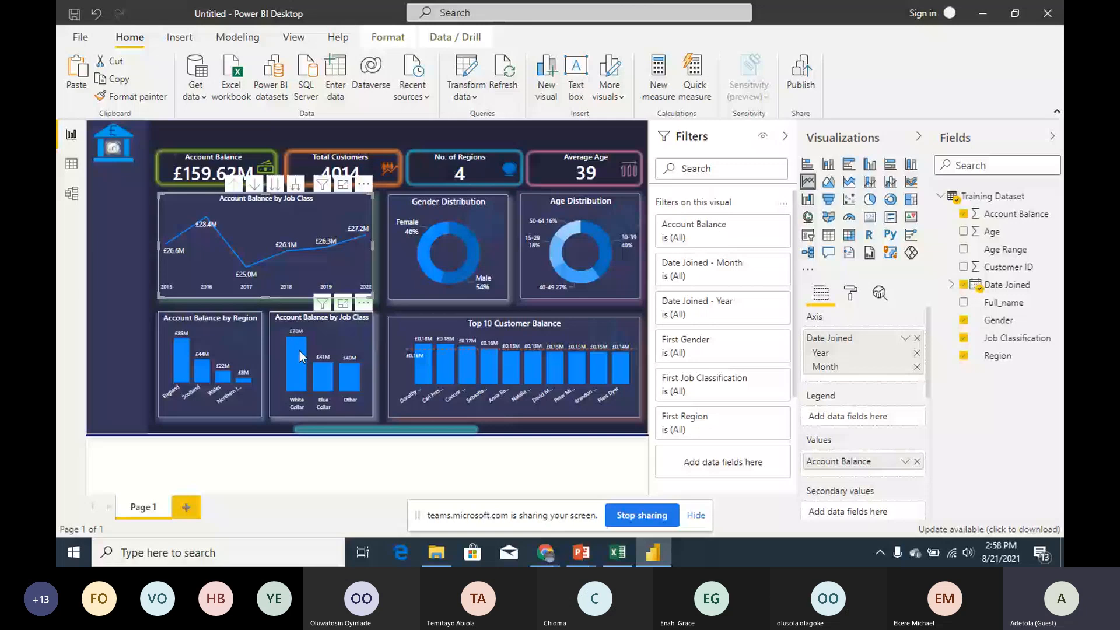
# Step: Replace First Job Classification with Date Joined in the lower Account Balance by Job Class column chart's tooltips and preview the White Collar tooltip
pyautogui.moveTo(301, 342)
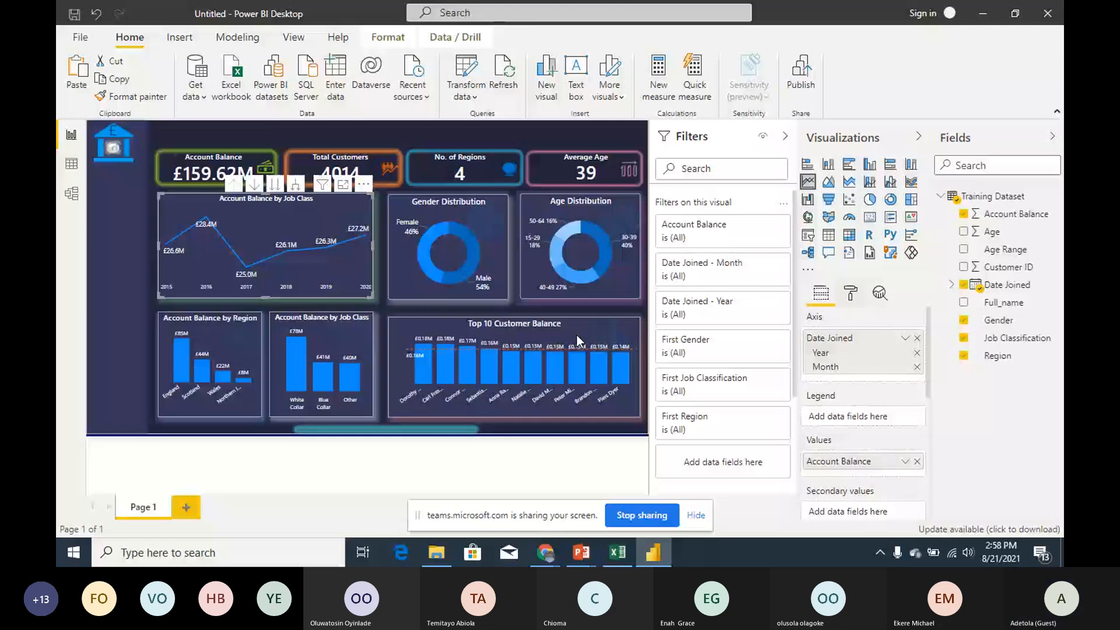
pyautogui.click(345, 335)
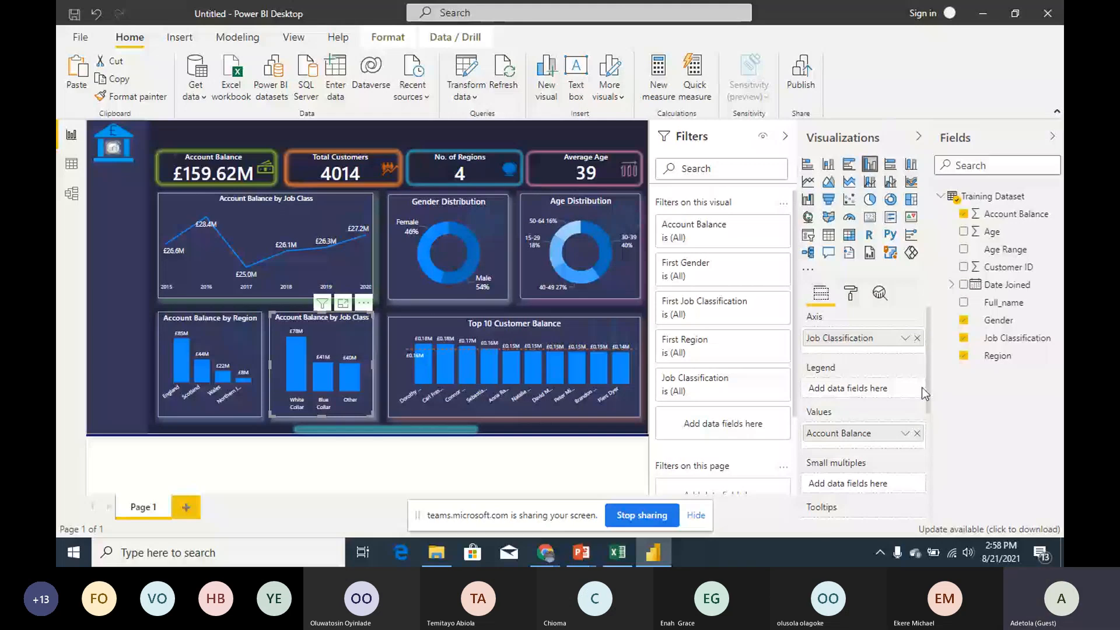
pyautogui.moveTo(922, 388); pyautogui.dragTo(936, 443)
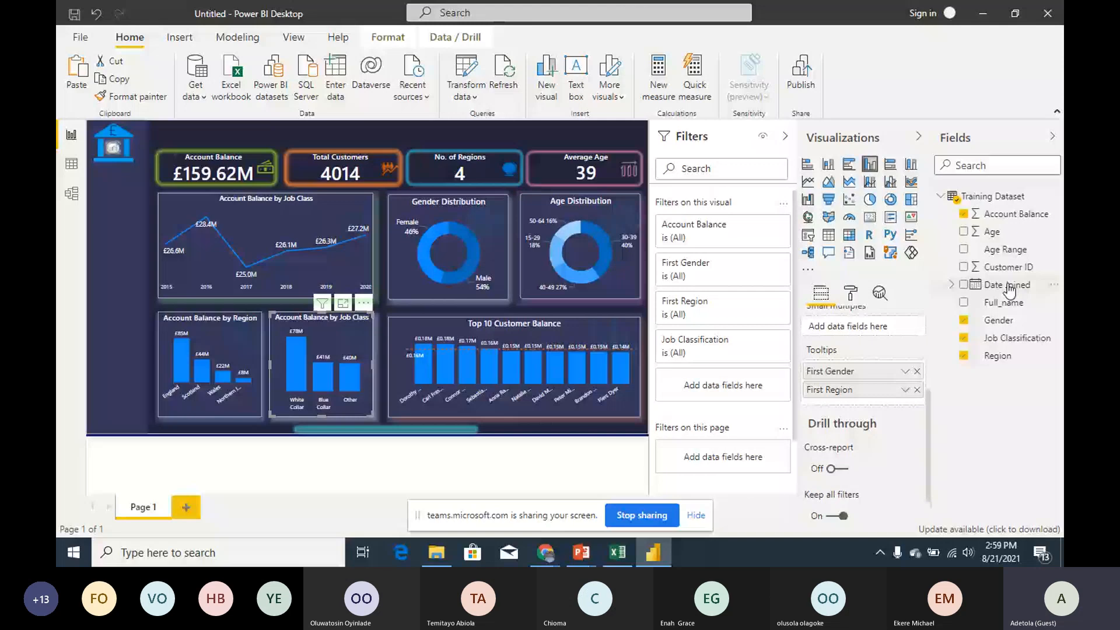
pyautogui.click(1009, 289)
pyautogui.moveTo(303, 347)
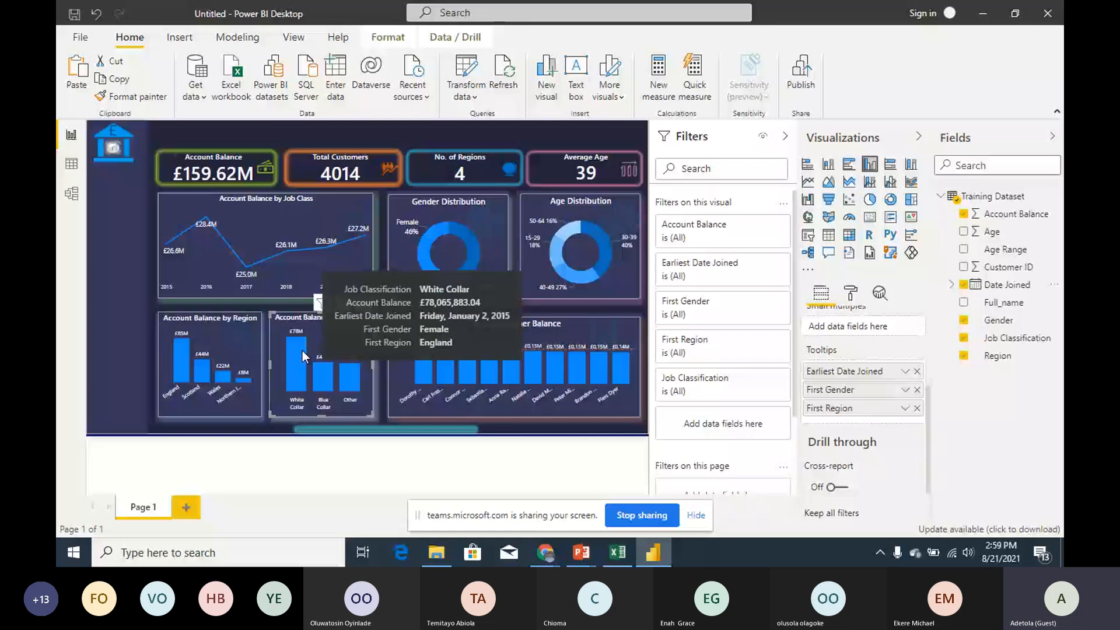
# Step: Remove the existing tooltip fields from the Account Balance by Region chart and use Age as the tooltip field instead
pyautogui.click(238, 346)
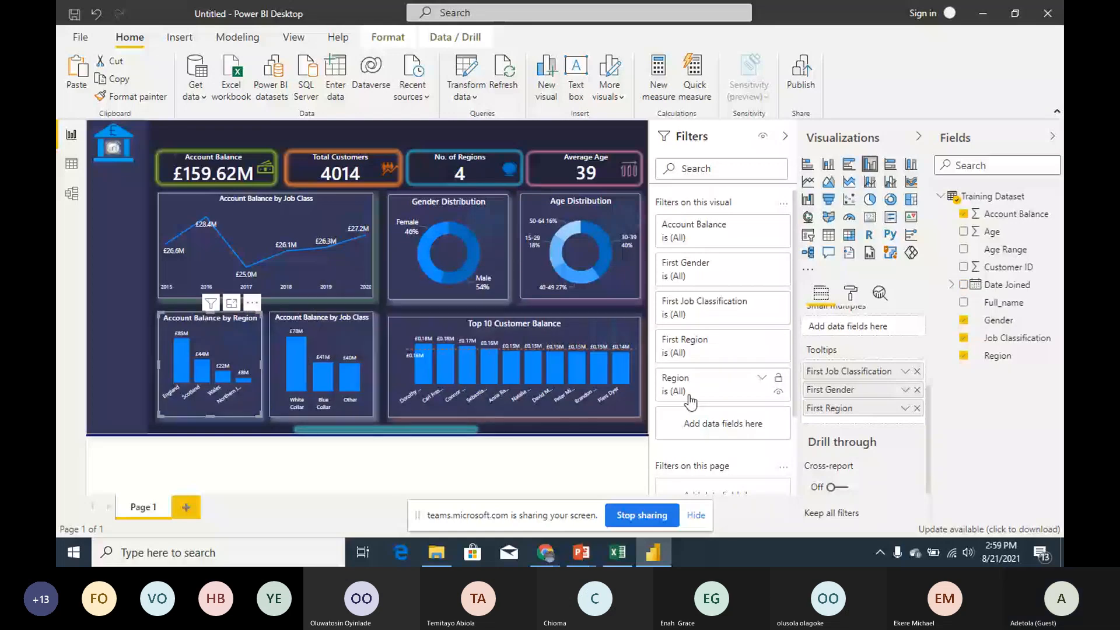
pyautogui.click(918, 408)
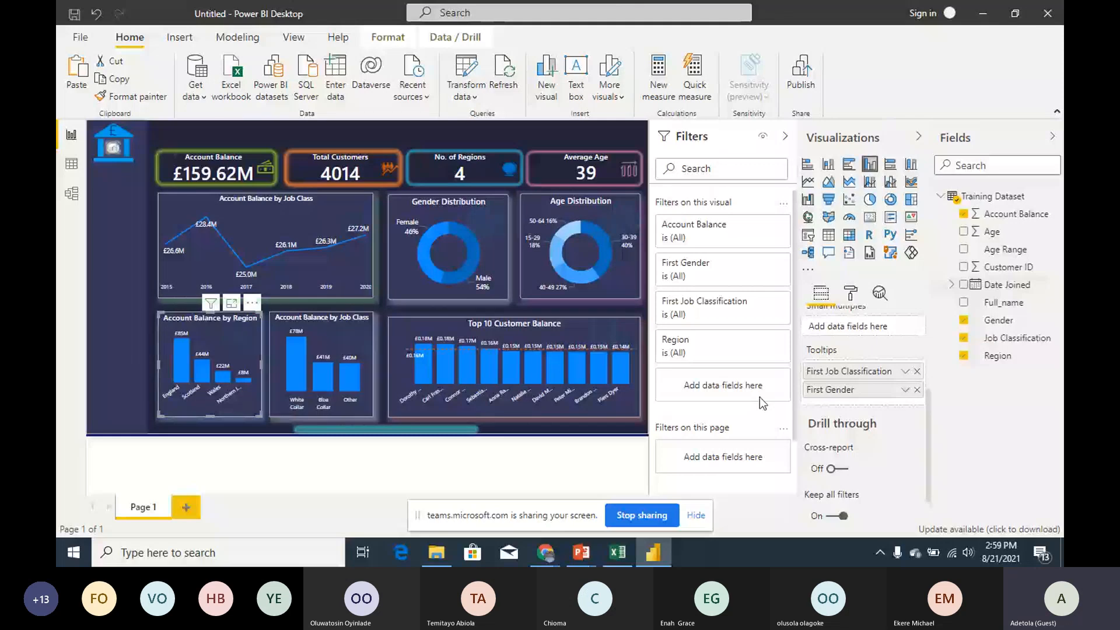
pyautogui.click(917, 391)
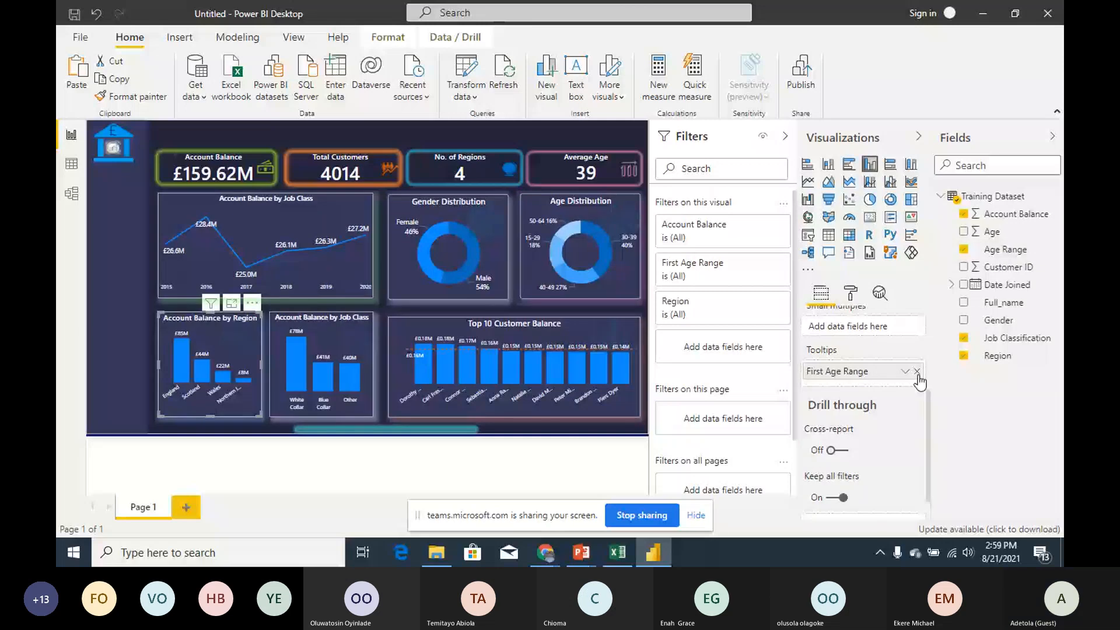
pyautogui.click(905, 371)
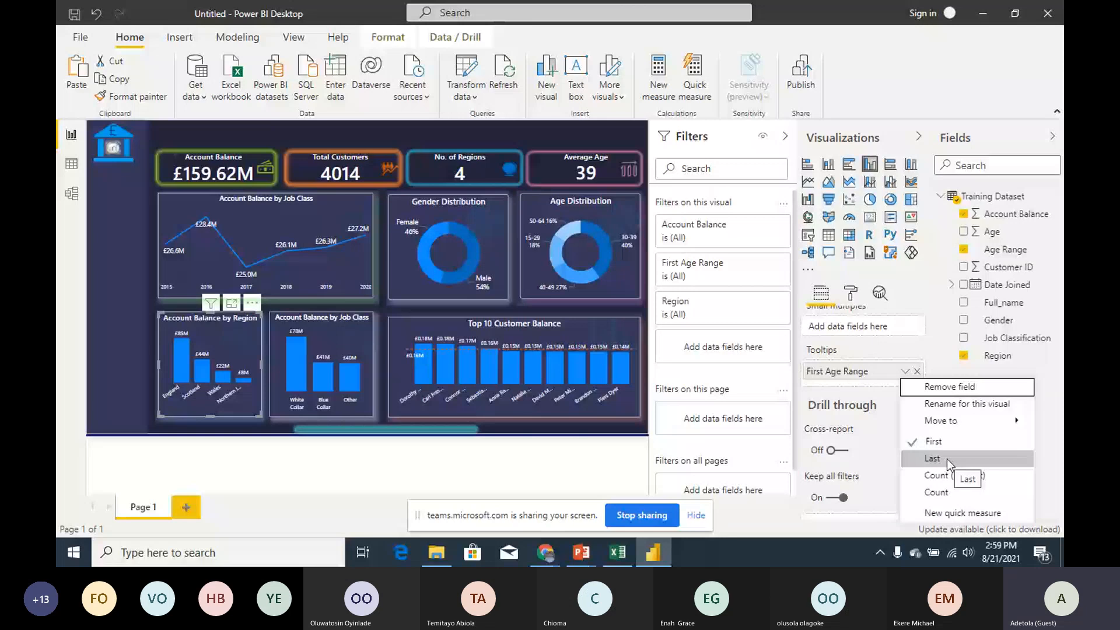
pyautogui.moveTo(991, 231); pyautogui.dragTo(881, 372)
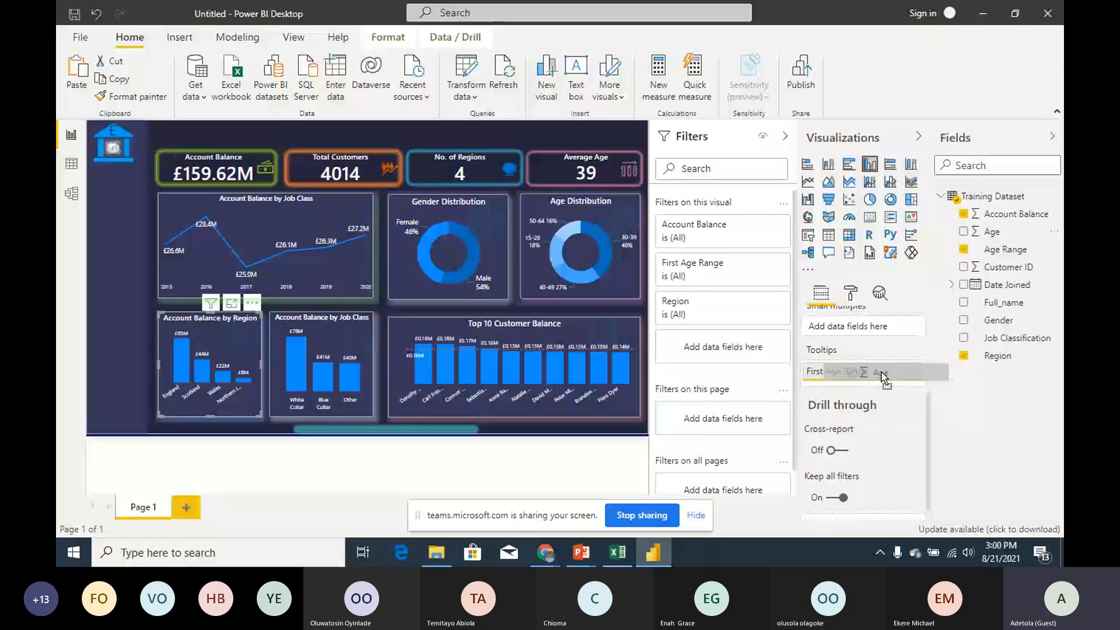
pyautogui.moveTo(881, 372); pyautogui.dragTo(881, 372)
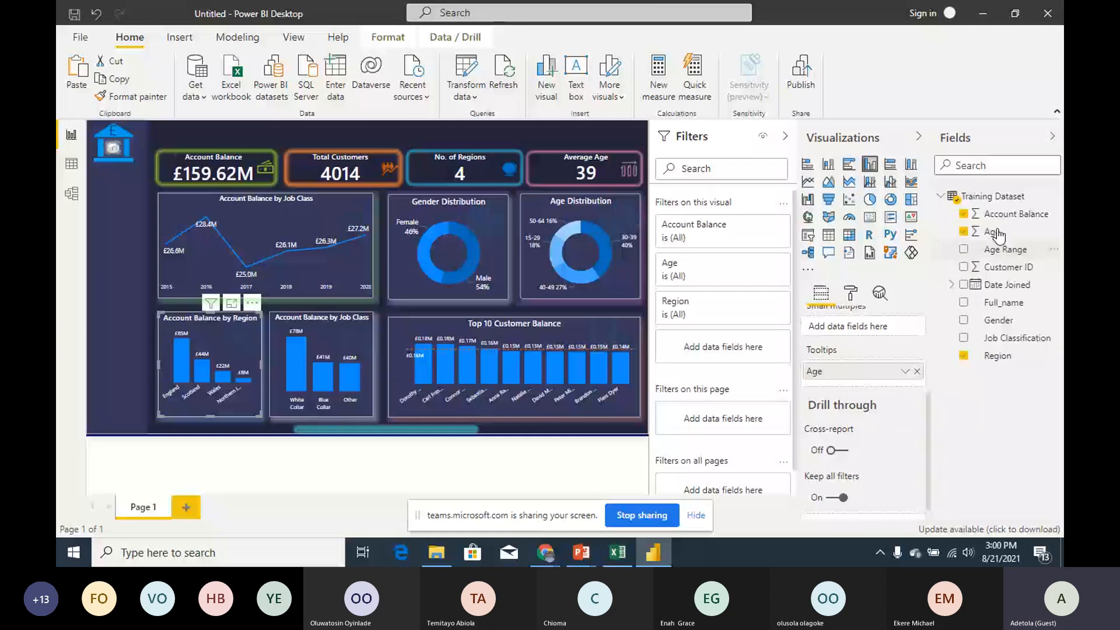
# Step: Add Account Balance to the region chart's tooltips and aggregate both Account Balance and Age there as Average
pyautogui.moveTo(1016, 214); pyautogui.dragTo(882, 386)
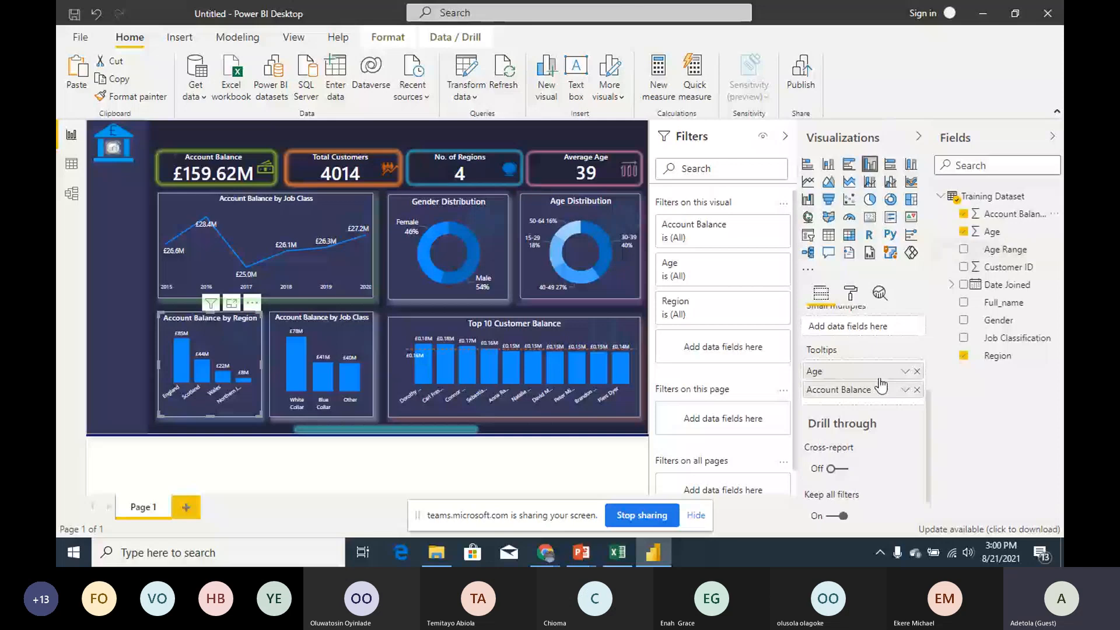
pyautogui.click(905, 390)
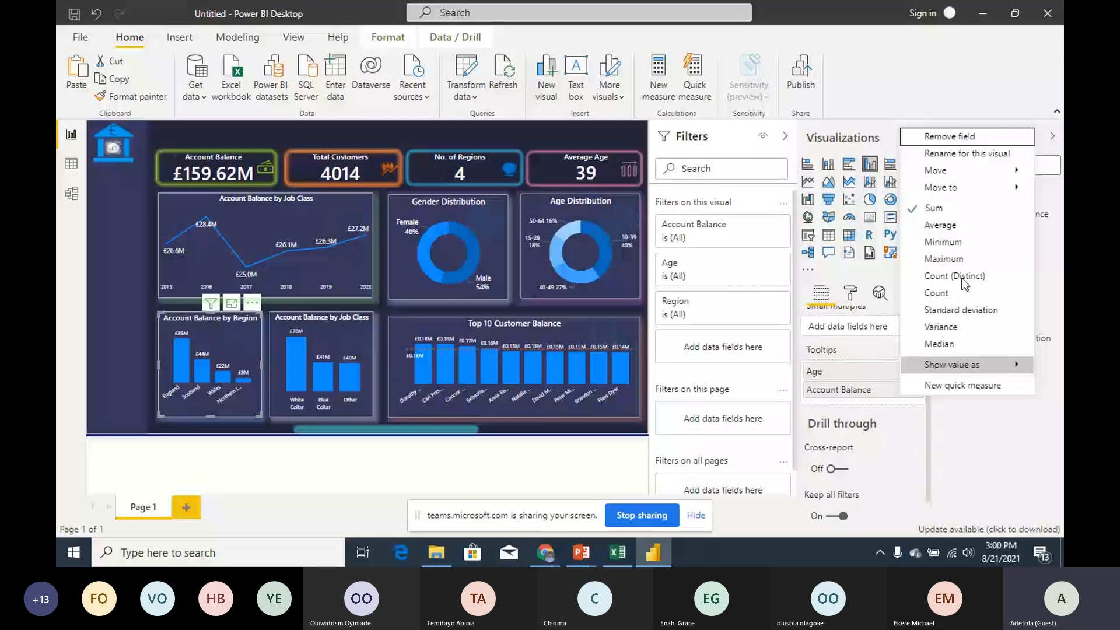
pyautogui.click(941, 225)
pyautogui.click(905, 372)
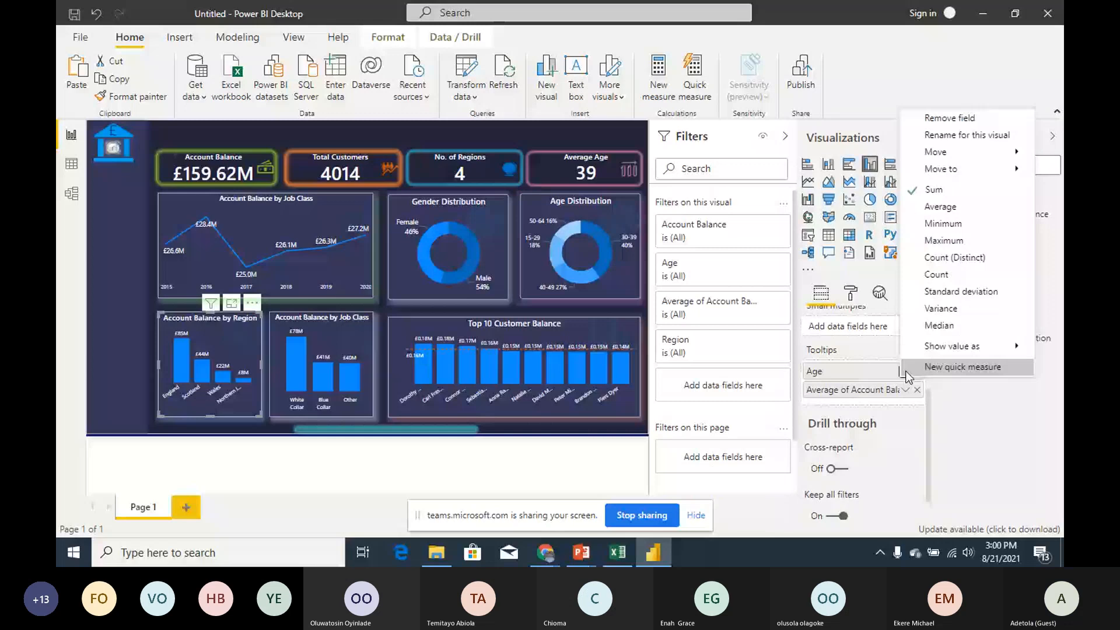
pyautogui.click(941, 206)
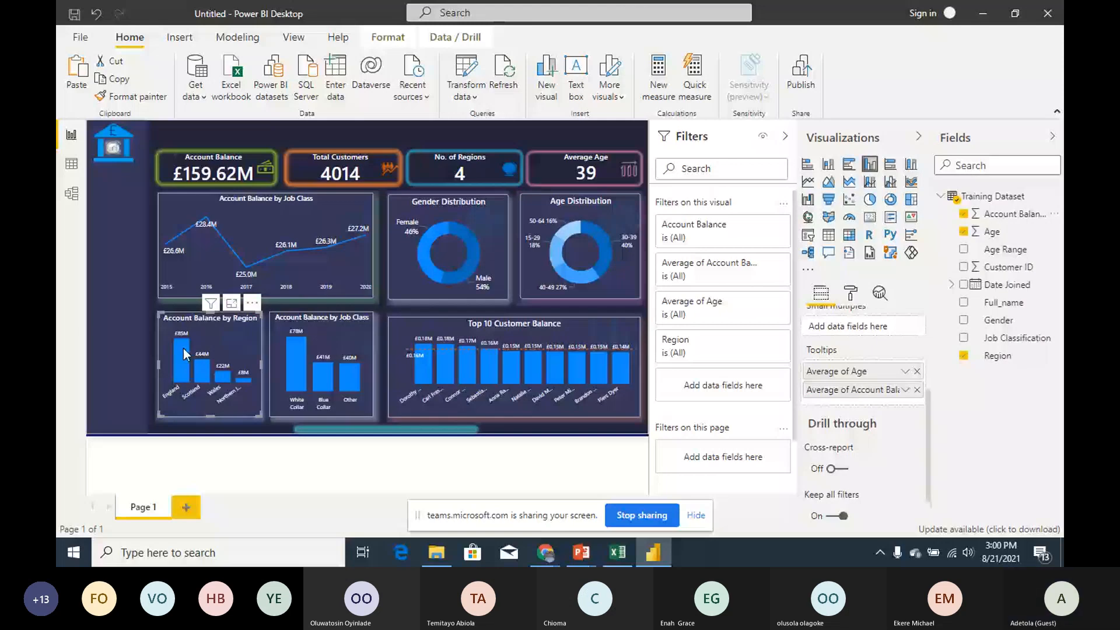
# Step: Examine the tooltip of the England bar in the region chart, then toggle its cross-filter on and off
pyautogui.moveTo(182, 355)
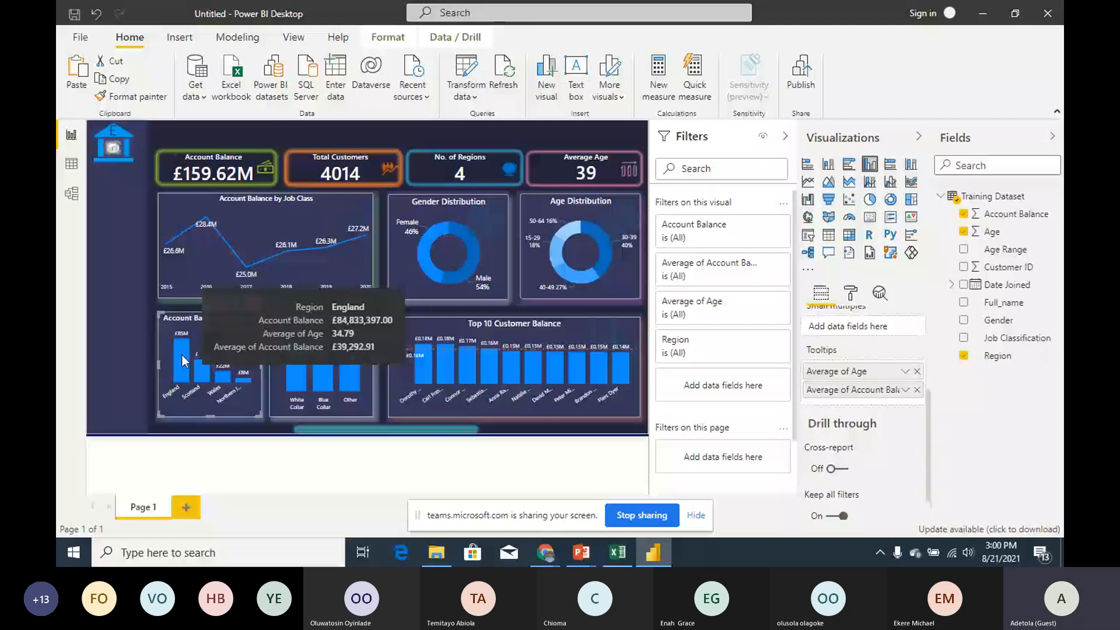
pyautogui.click(182, 360)
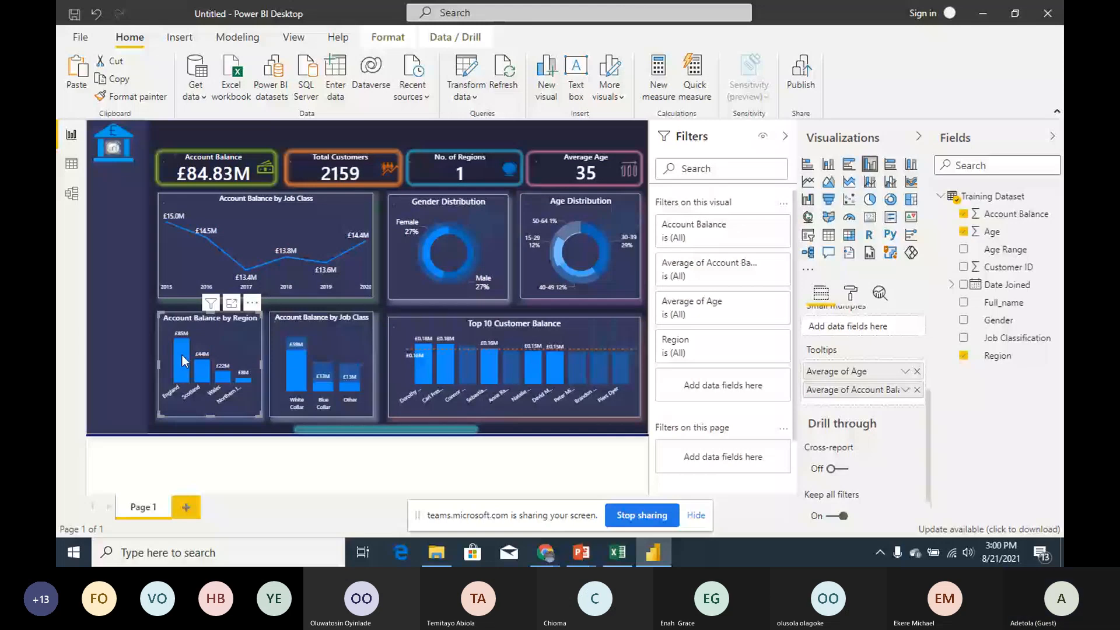
pyautogui.click(181, 353)
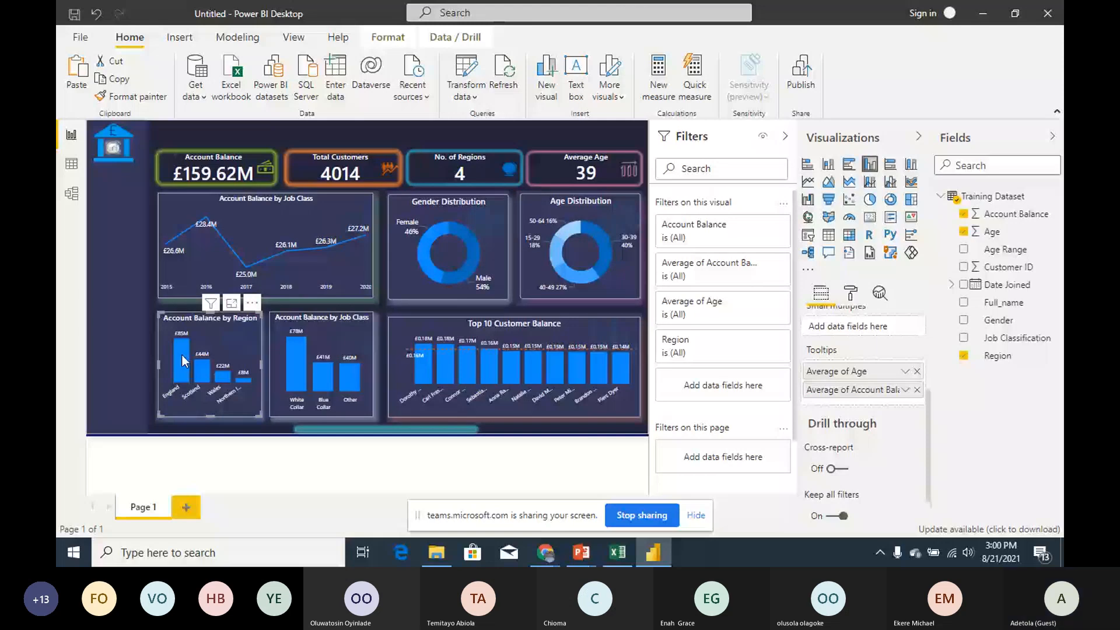
# Step: Change the title of the yearly balance line chart to "Total Balance by Acct. opening Year"
pyautogui.click(298, 220)
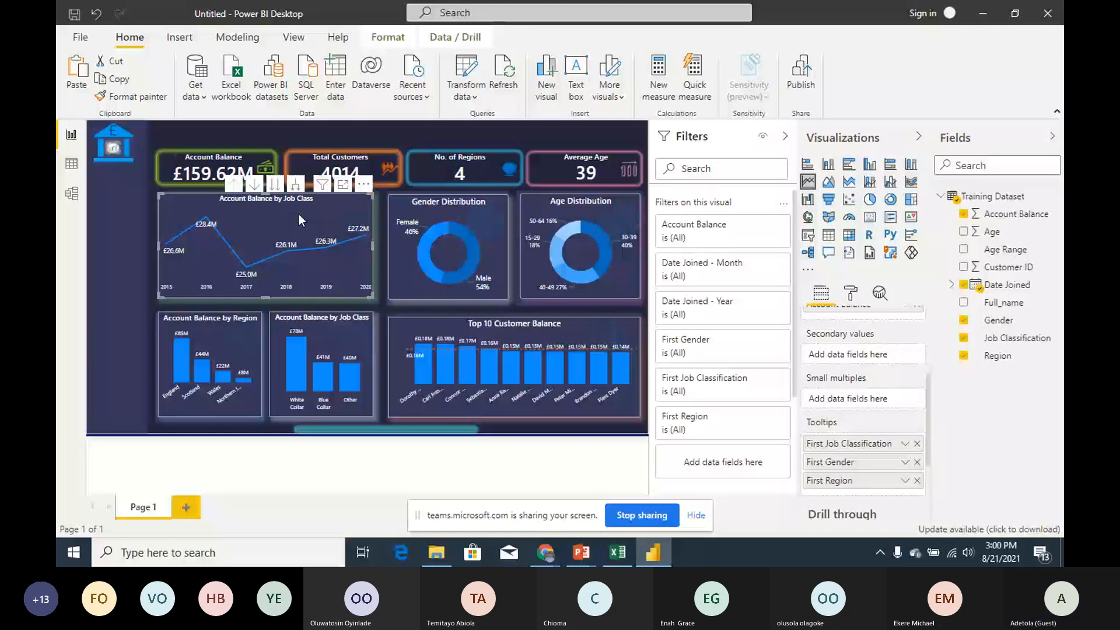
pyautogui.click(583, 554)
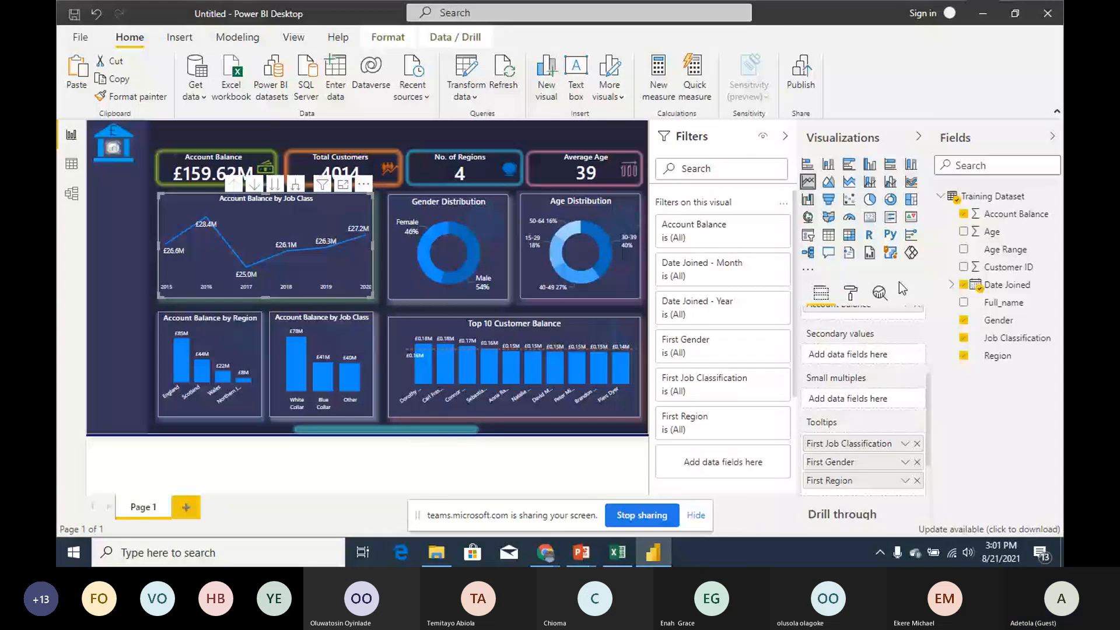
pyautogui.click(851, 292)
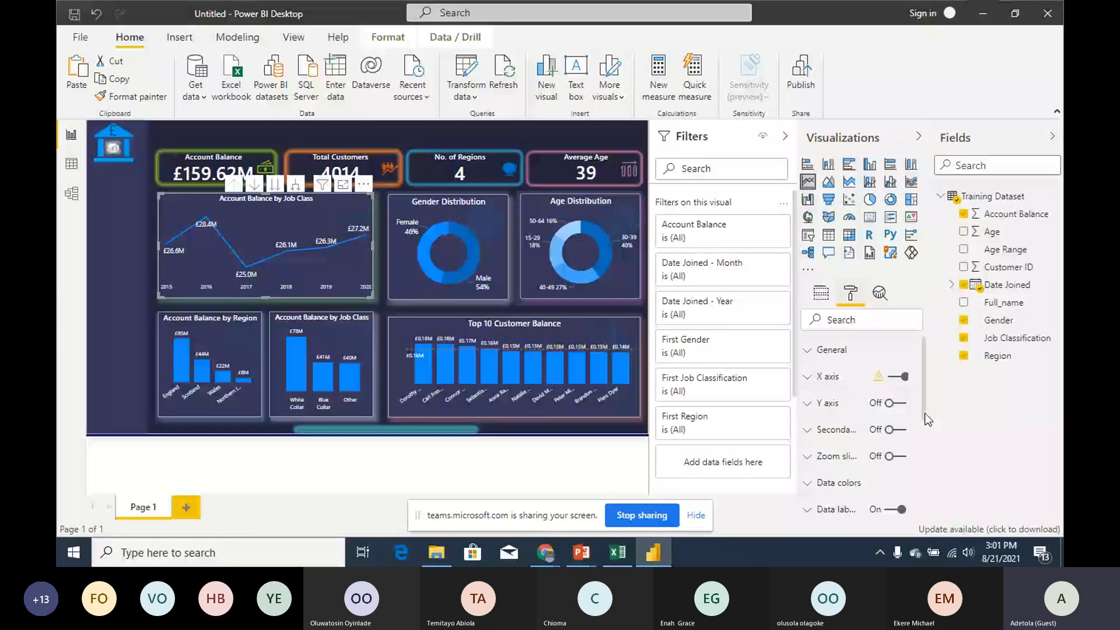
pyautogui.scroll(-3, 925, 413)
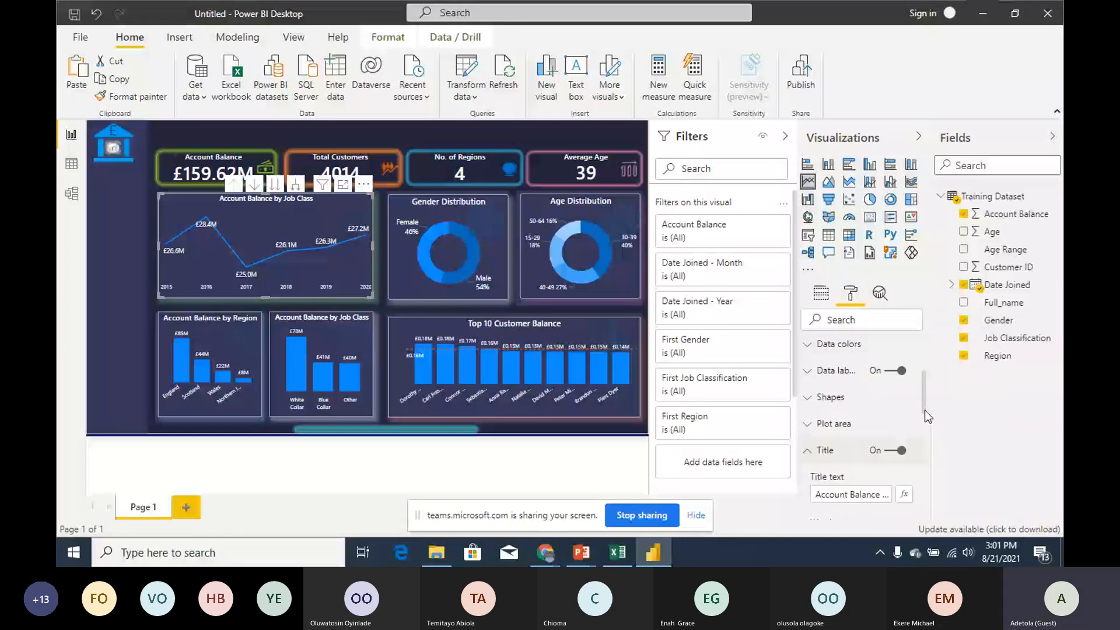
pyautogui.scroll(-2, 925, 411)
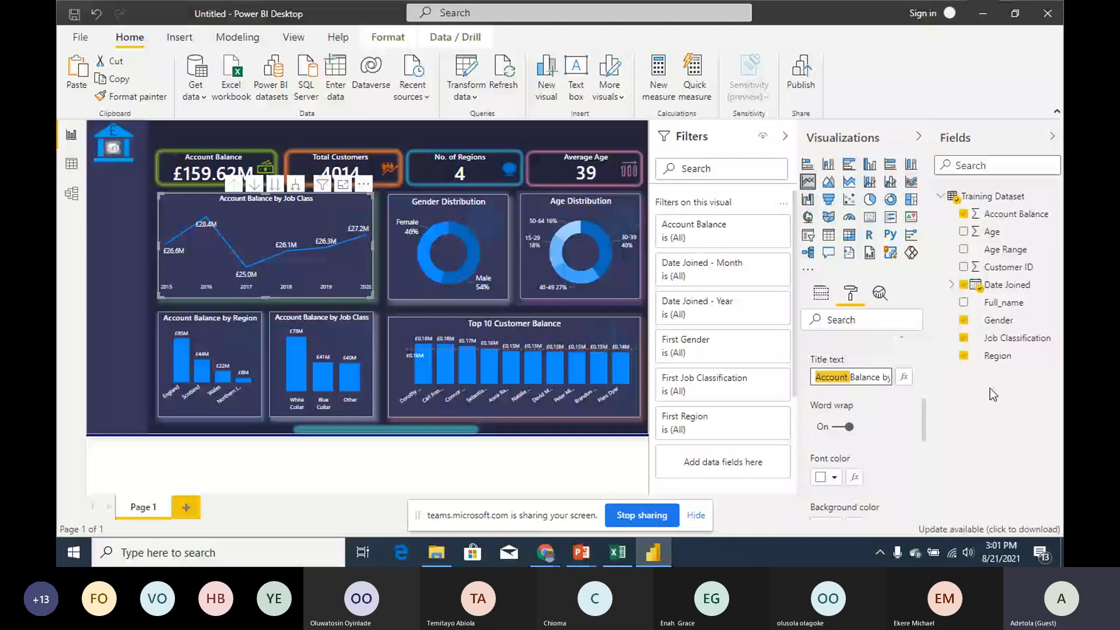
pyautogui.click(817, 378)
pyautogui.moveTo(817, 379); pyautogui.dragTo(946, 380)
pyautogui.write('Total ')
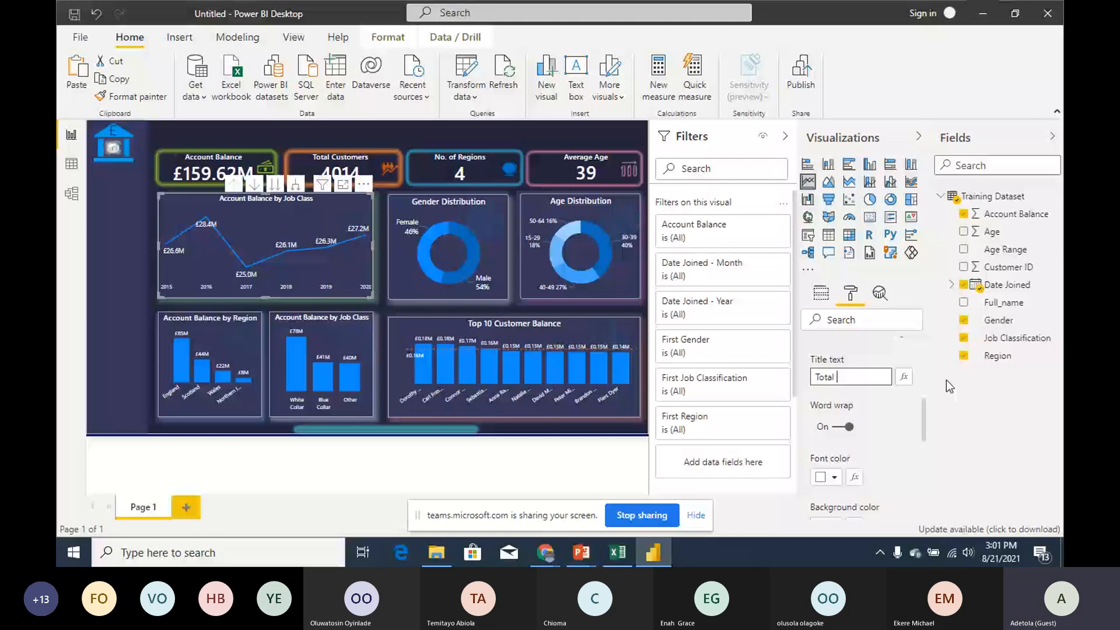
pyautogui.write('Balance')
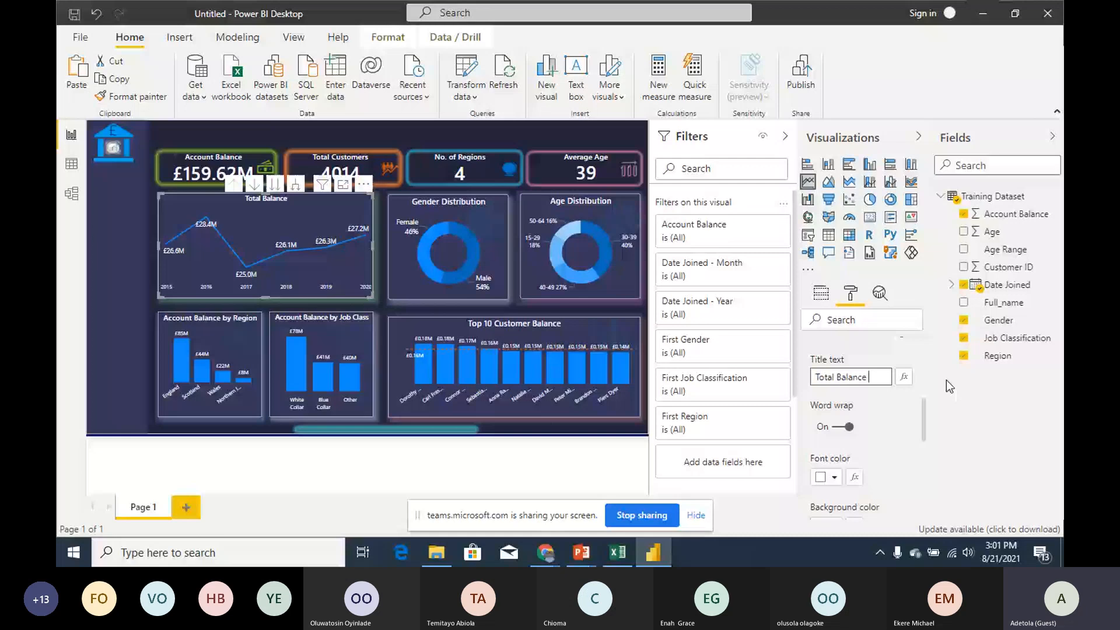
pyautogui.write('by Acct. ope')
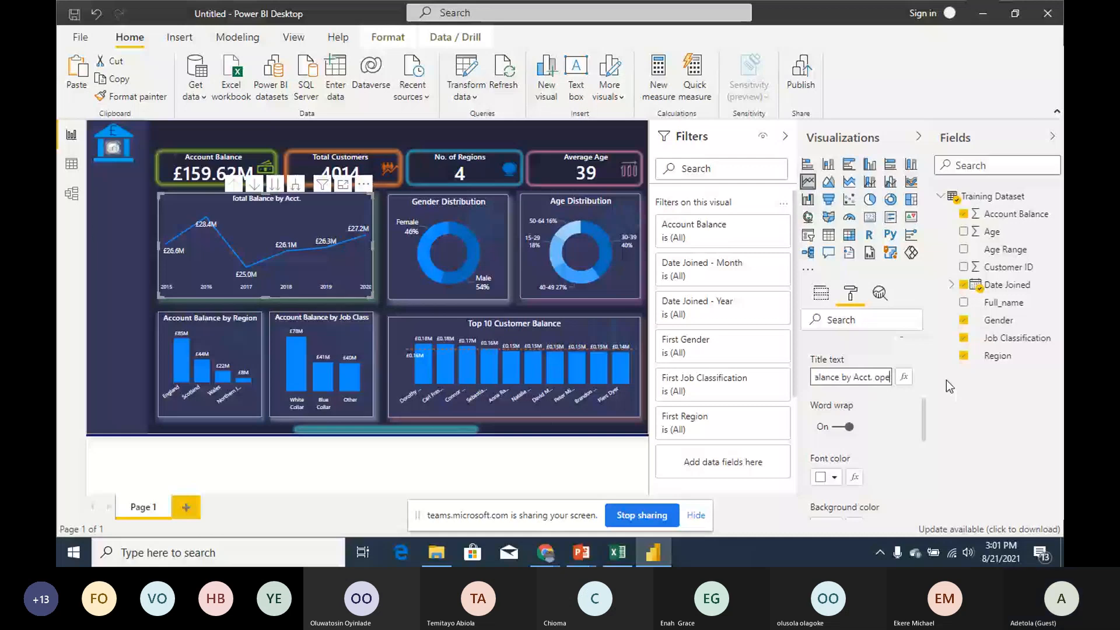
pyautogui.write('ning year')
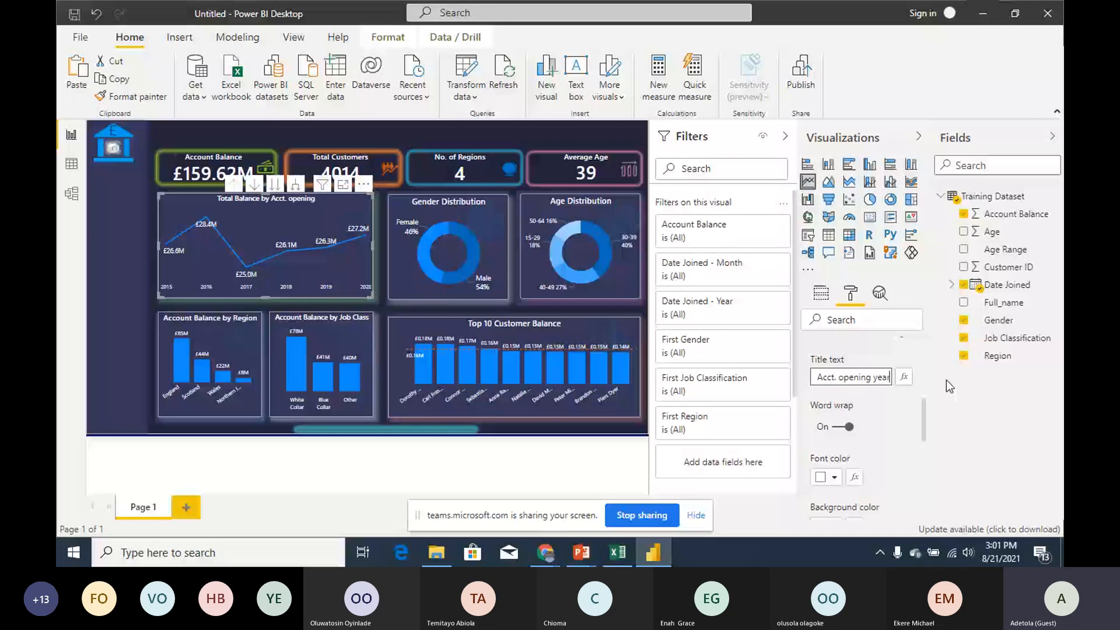
pyautogui.press('BackSpace')
pyautogui.write('Y')
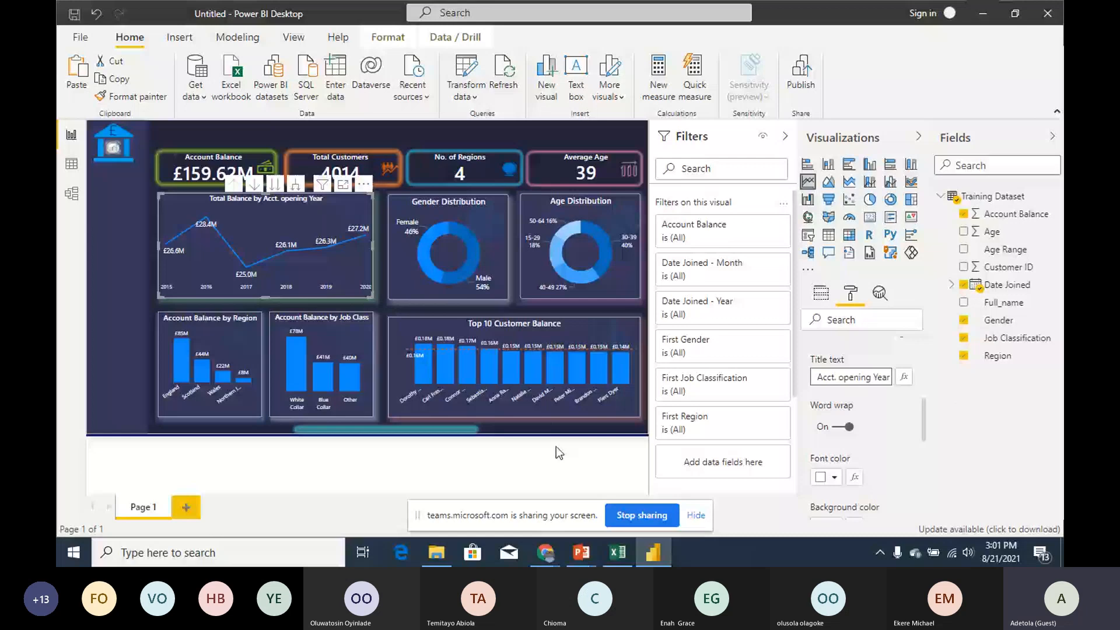
pyautogui.click(555, 446)
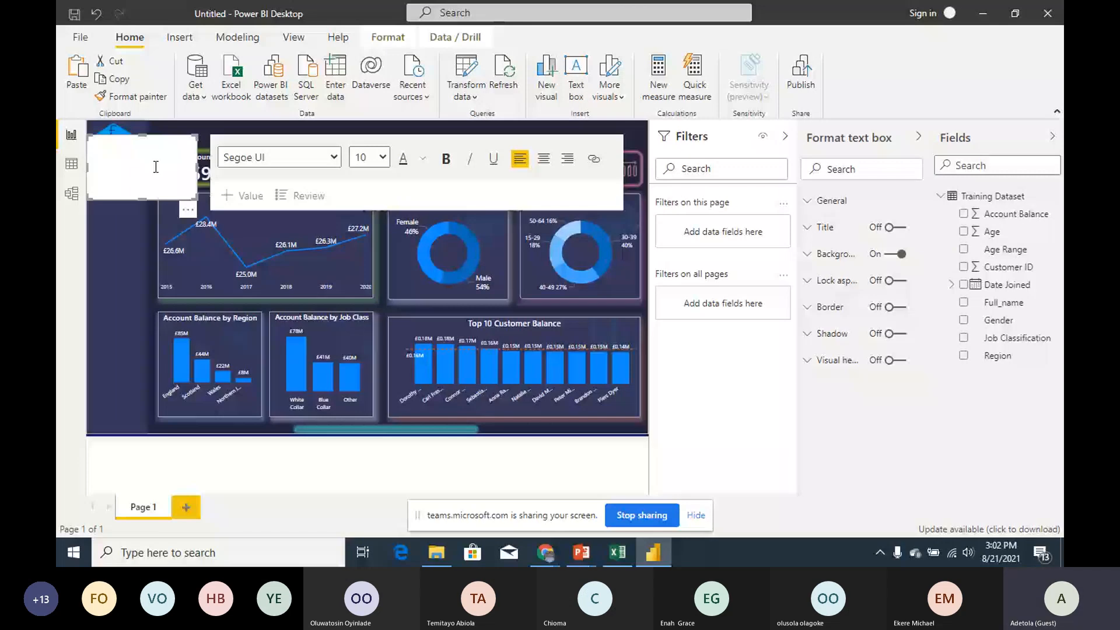
# Step: Write "EONDATA UK BANK - EXECUTIVE DASHBOARD" in a new text box, checking the wording against the PowerPoint target slide, and widen the box
pyautogui.write('EONDATA UK')
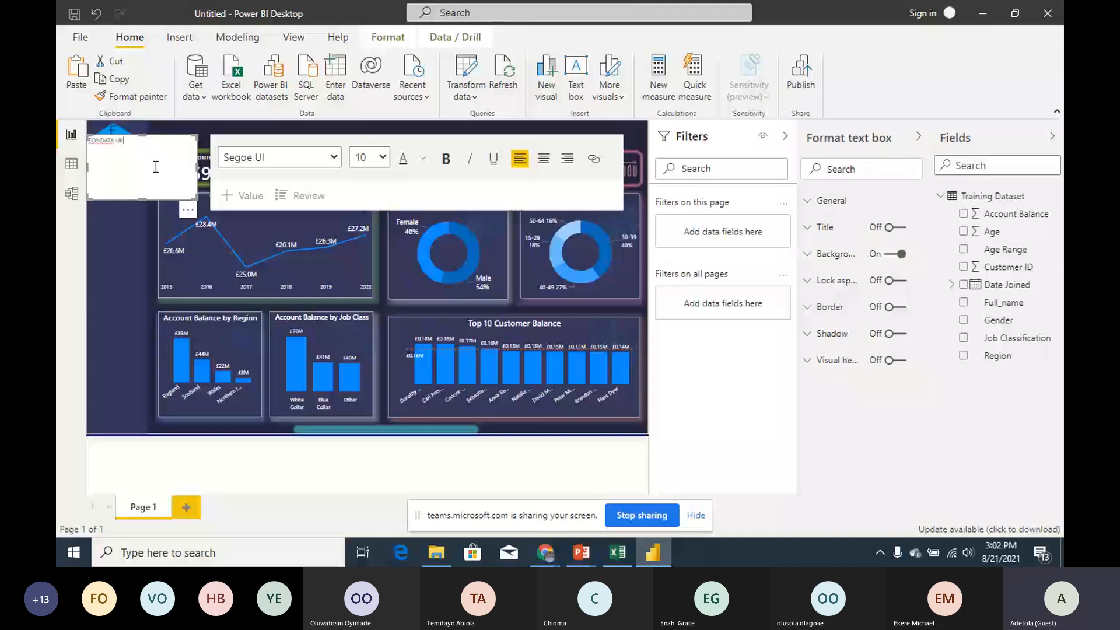
pyautogui.write(' BANK')
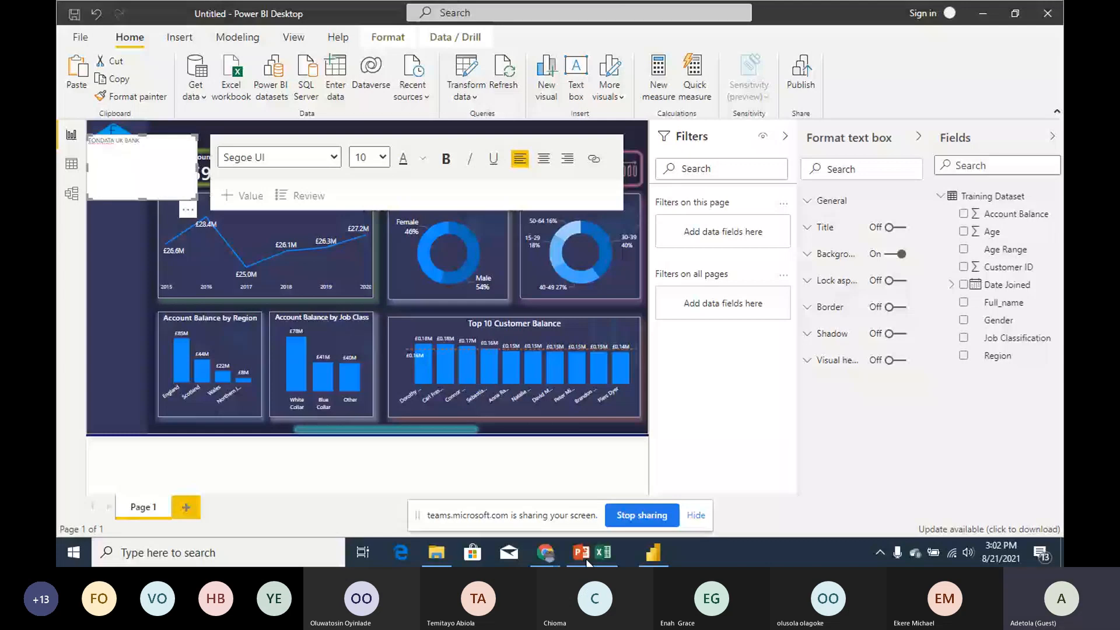
pyautogui.click(583, 557)
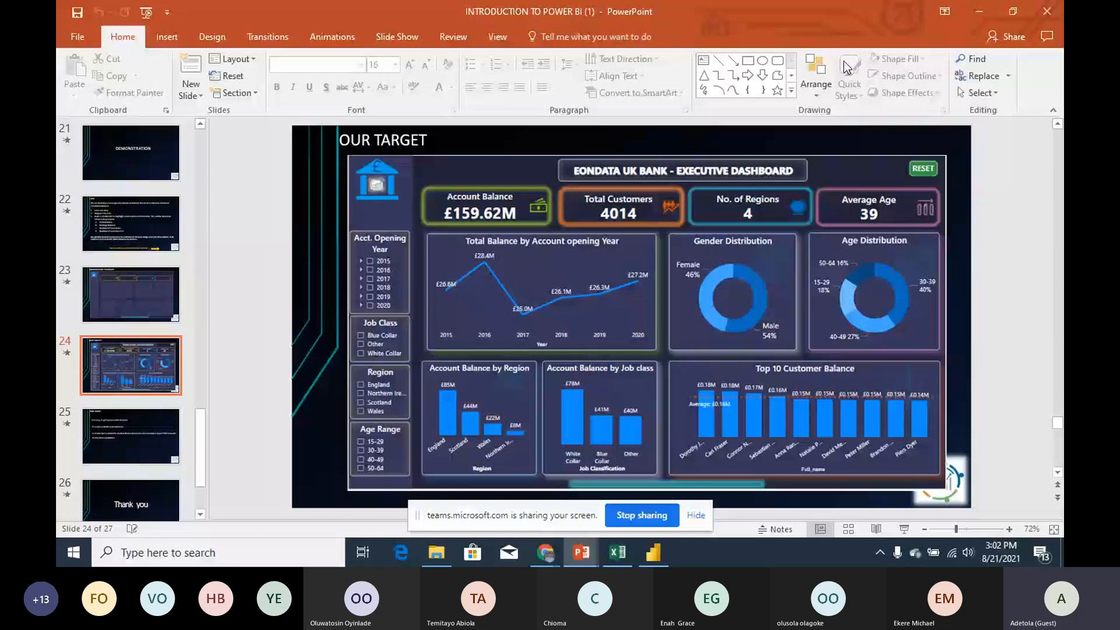
pyautogui.hotkey('alt', 'Tab')
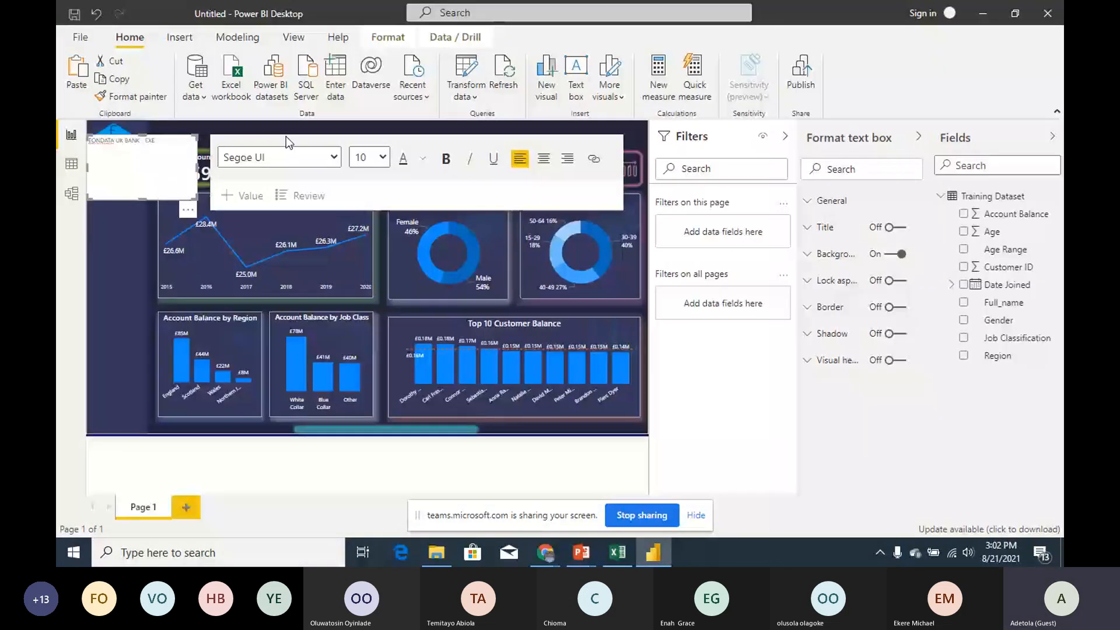
pyautogui.write('CUTIVE DASHBOARS')
pyautogui.press('BackSpace')
pyautogui.write('D')
pyautogui.moveTo(204, 168); pyautogui.dragTo(299, 164)
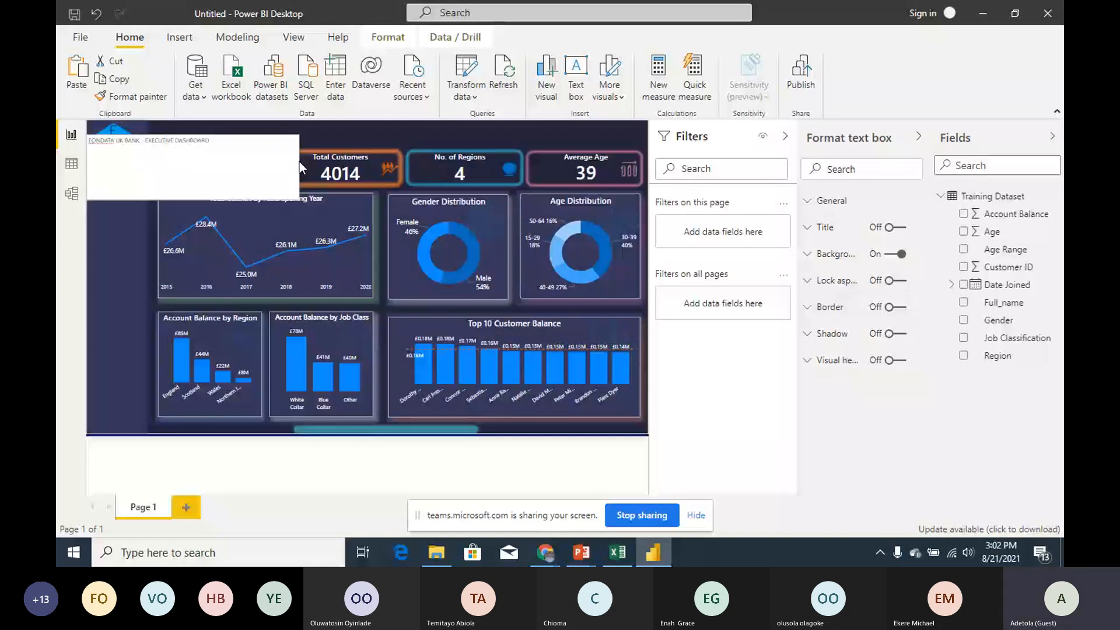
# Step: Format the dashboard heading text as Segoe (Bold), bold, size 14, in white
pyautogui.moveTo(210, 141); pyautogui.dragTo(89, 141)
pyautogui.click(436, 159)
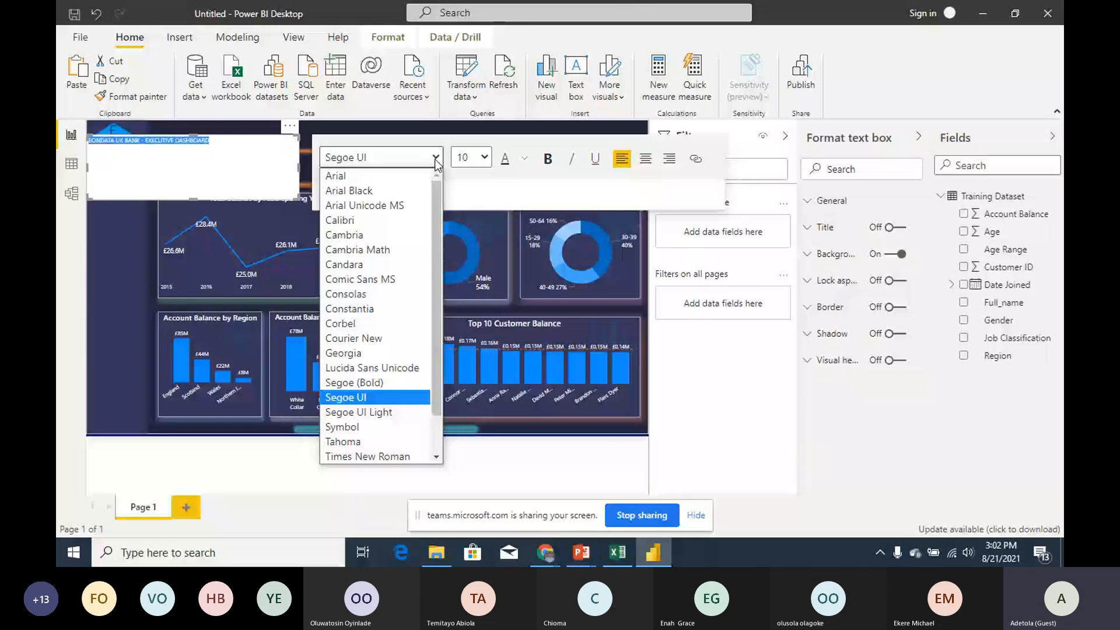
pyautogui.click(354, 383)
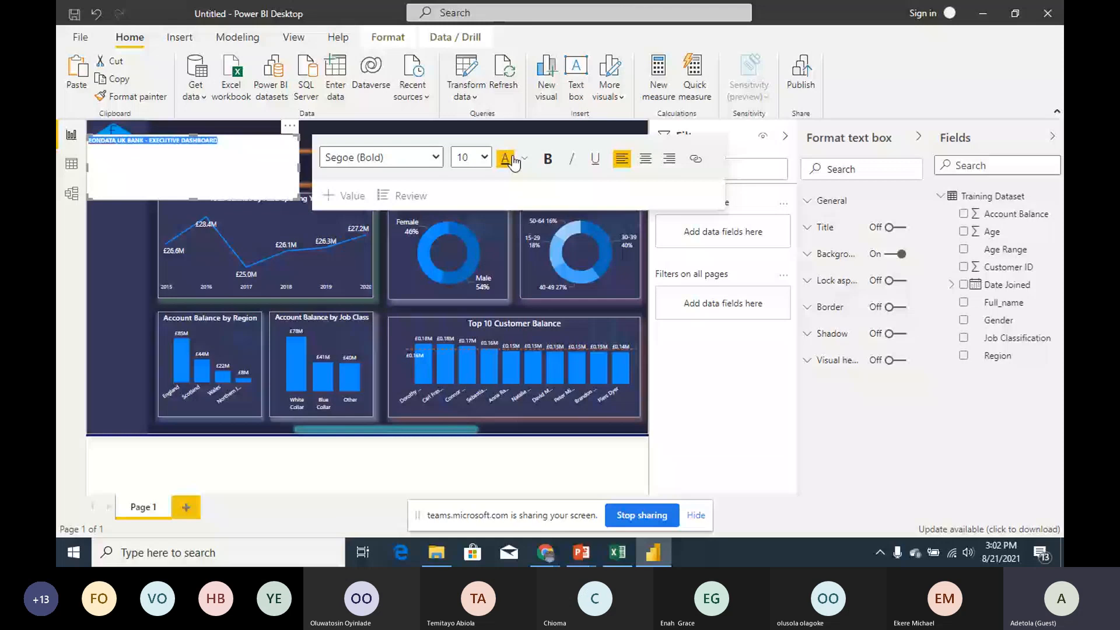
pyautogui.click(548, 159)
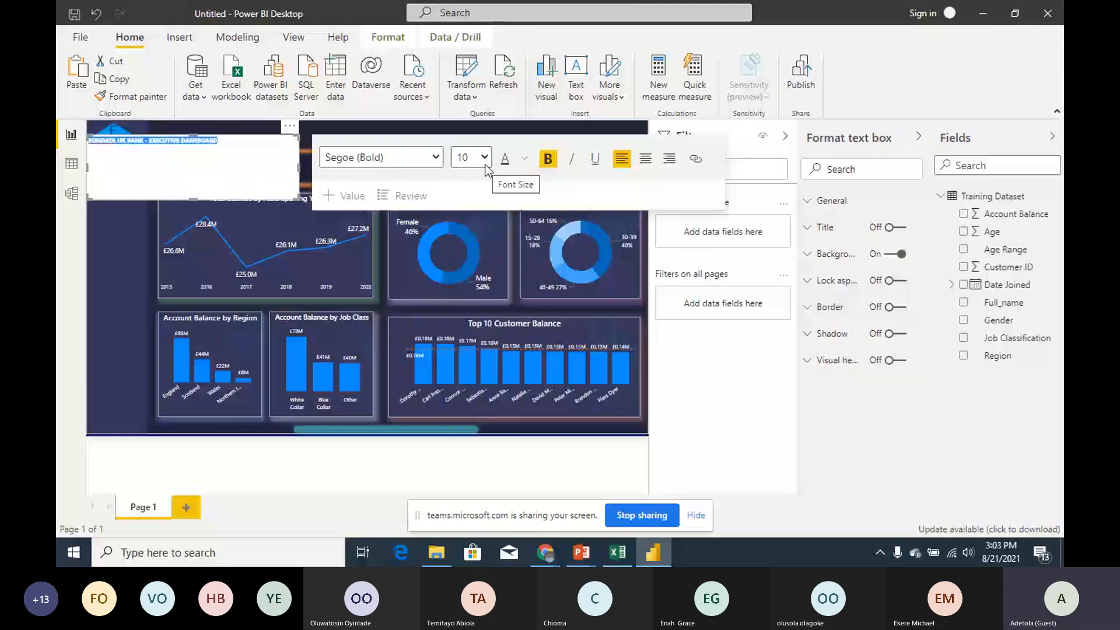
pyautogui.click(484, 169)
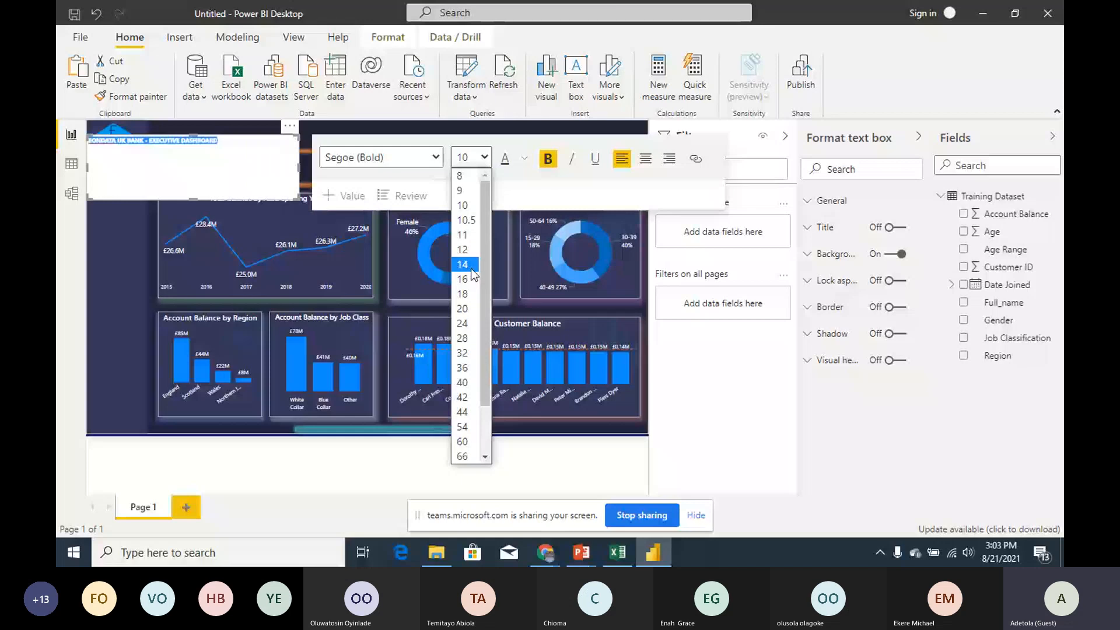
pyautogui.click(464, 264)
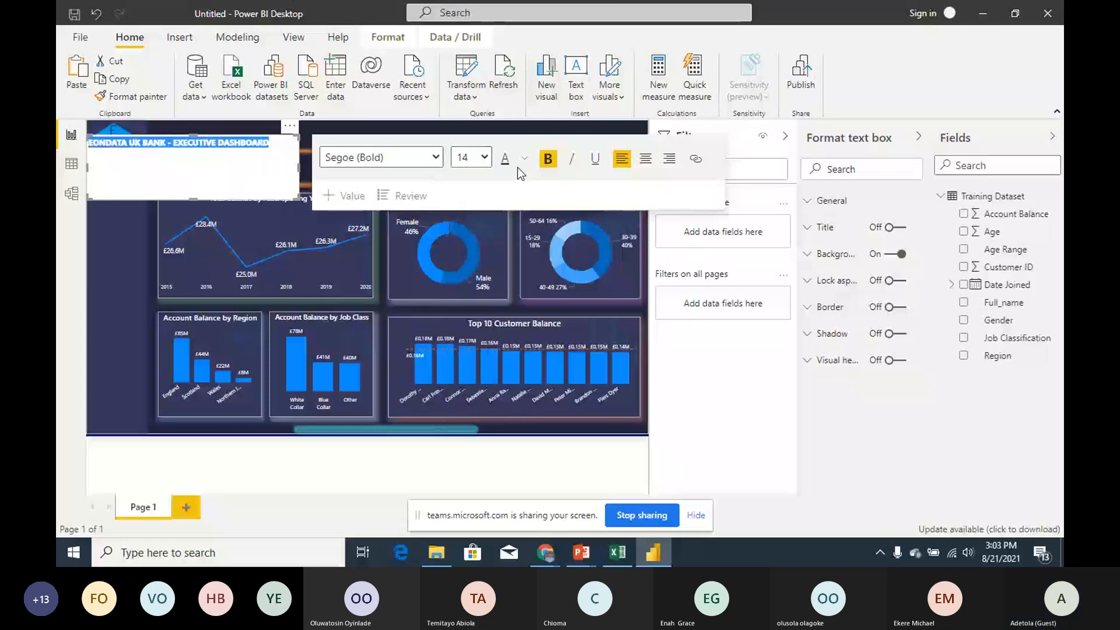
pyautogui.click(520, 157)
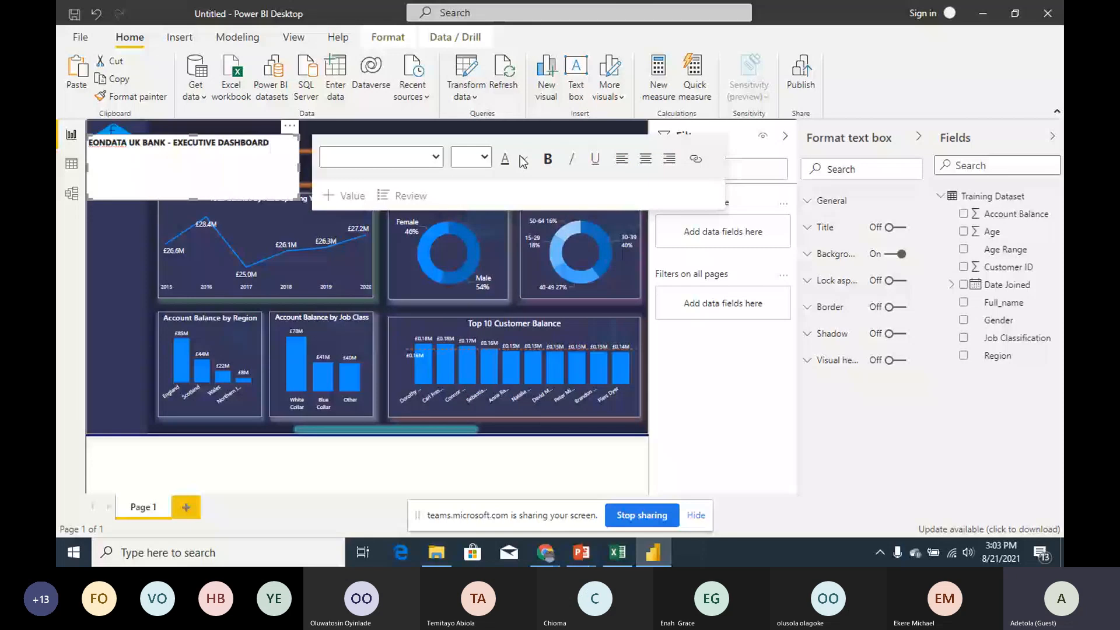
pyautogui.click(523, 160)
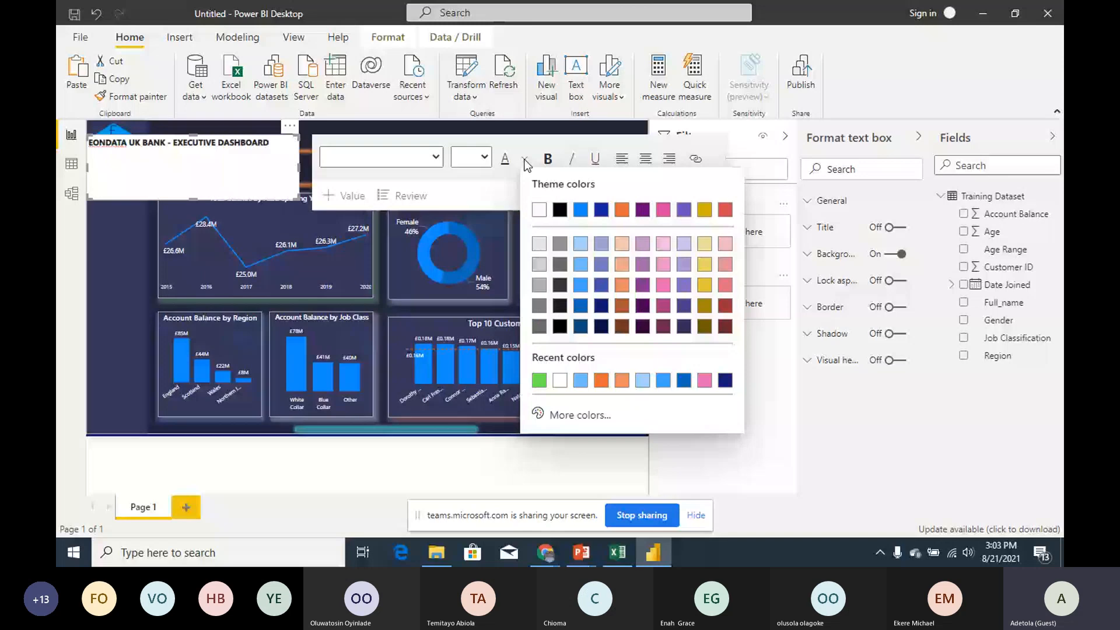
pyautogui.click(539, 210)
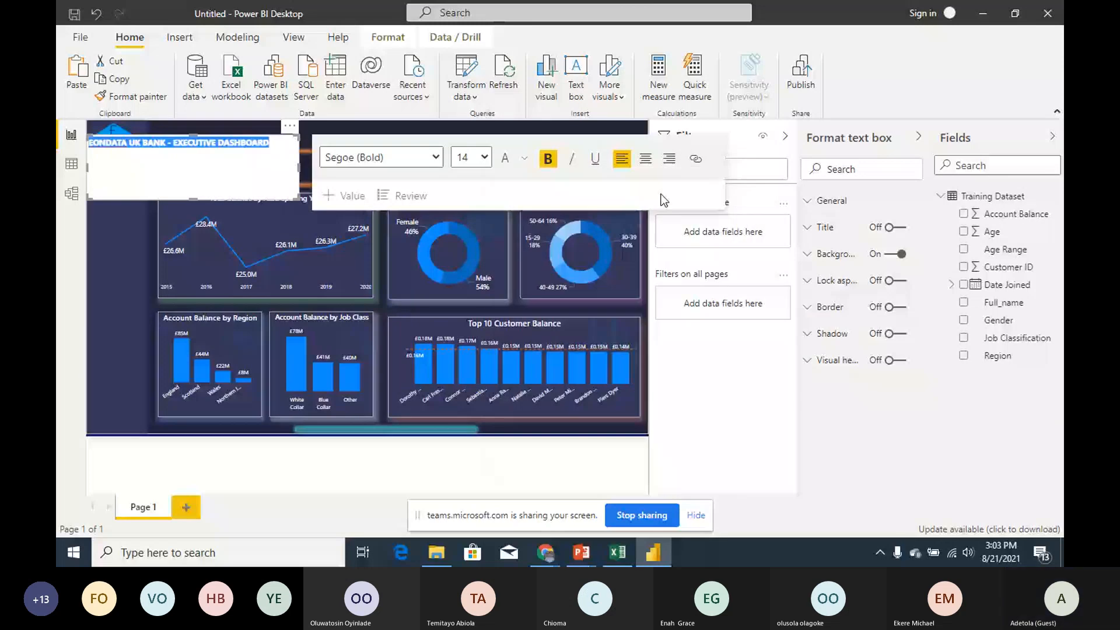
# Step: Turn off the heading text box's background and give it a white border with a 9 px radius
pyautogui.click(898, 254)
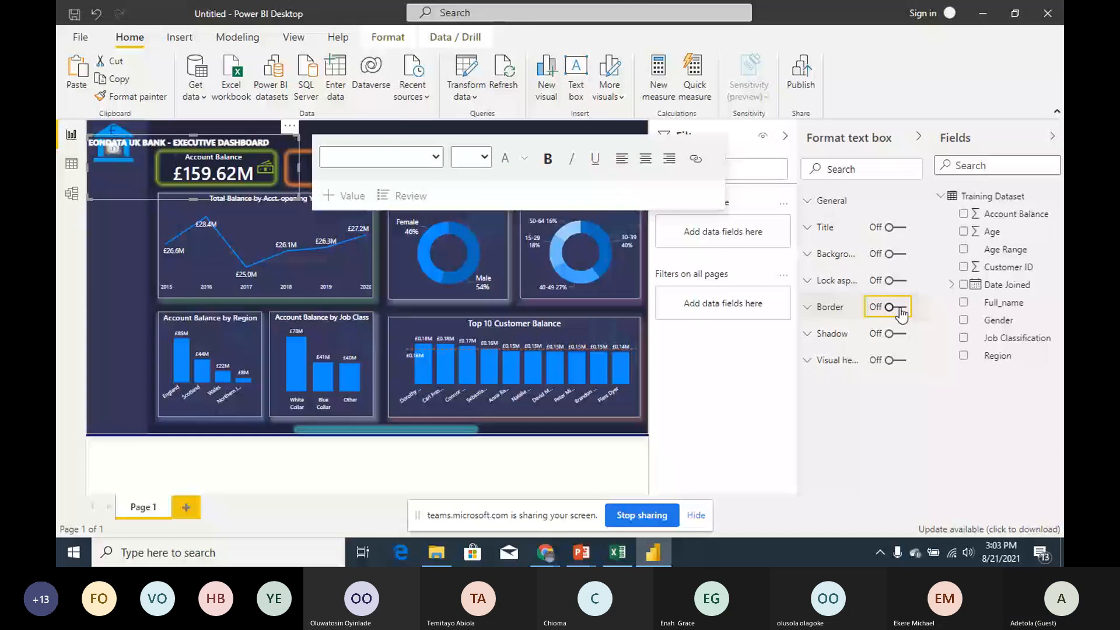
pyautogui.click(902, 308)
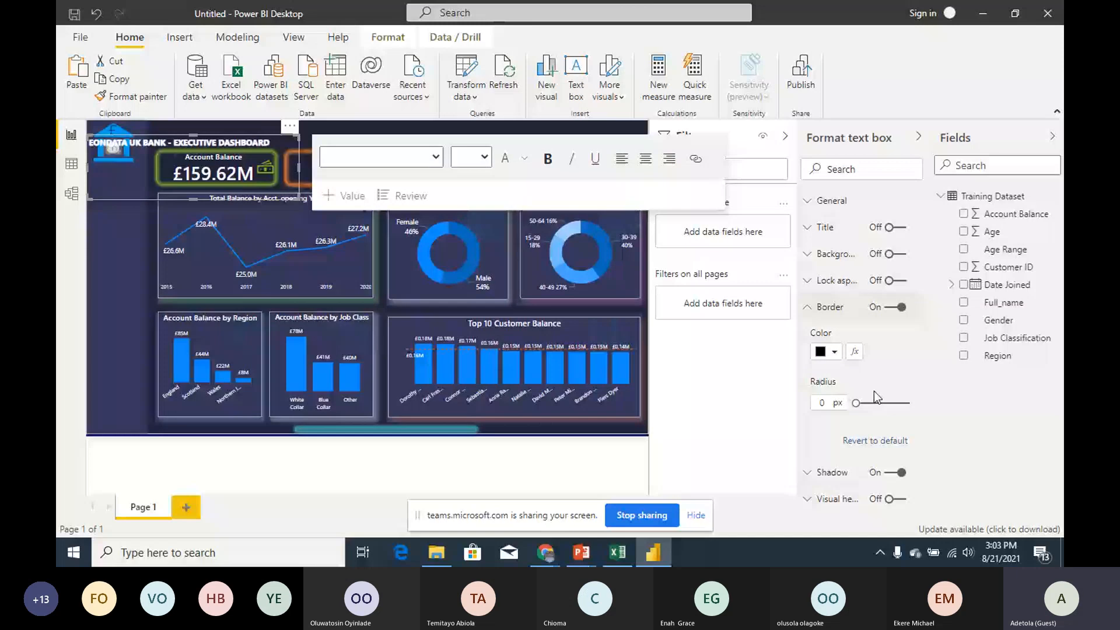
pyautogui.moveTo(856, 402); pyautogui.dragTo(864, 403)
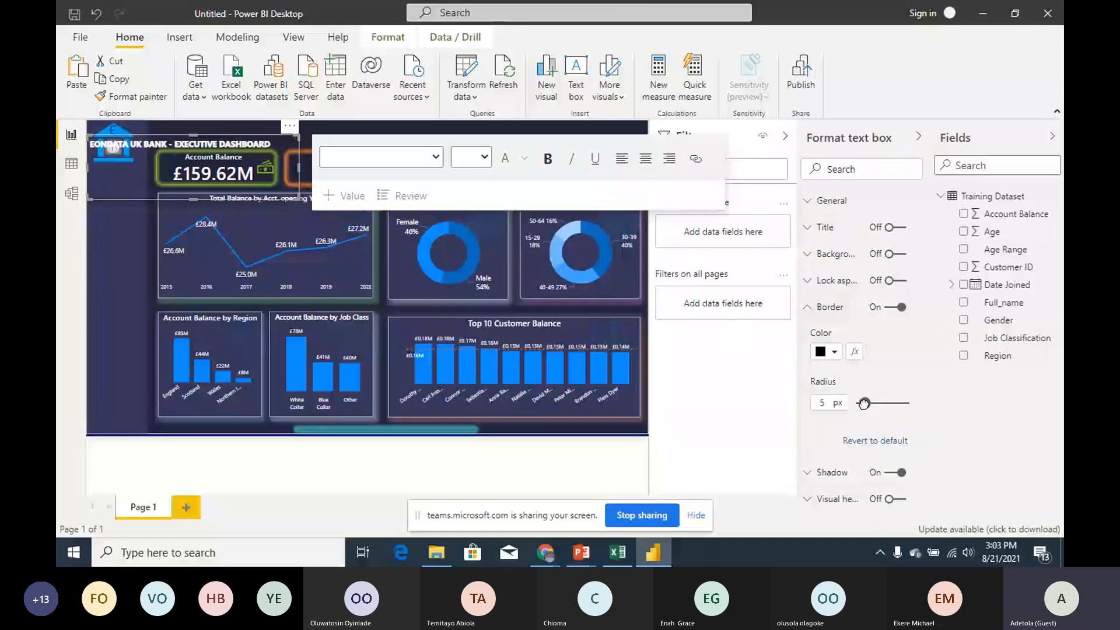
pyautogui.moveTo(864, 403); pyautogui.dragTo(872, 404)
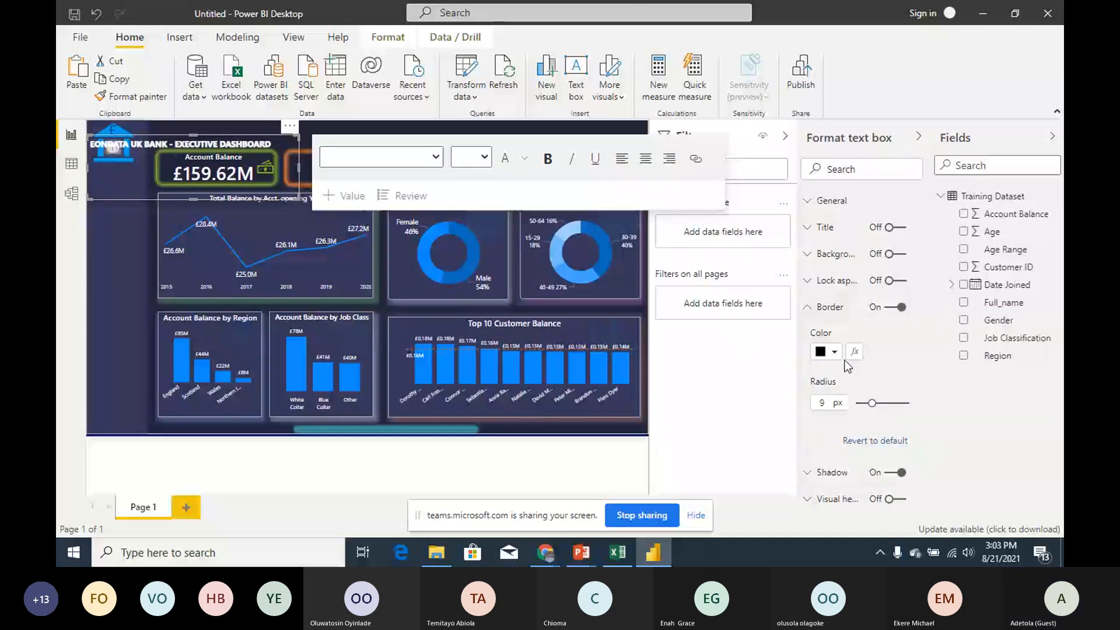
pyautogui.click(835, 352)
pyautogui.click(820, 385)
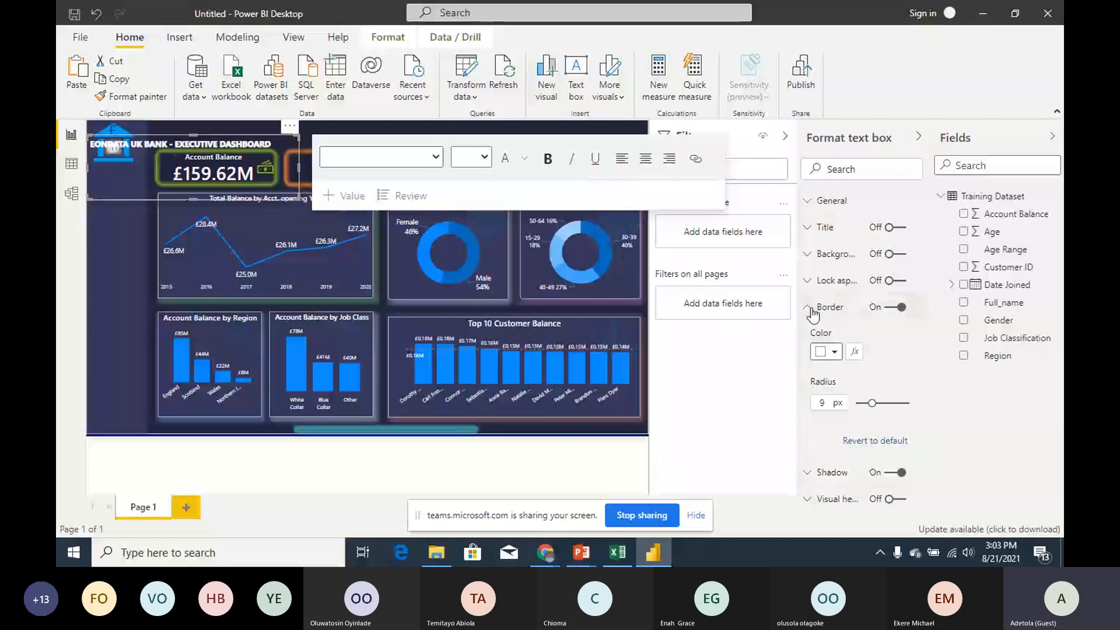
pyautogui.click(812, 309)
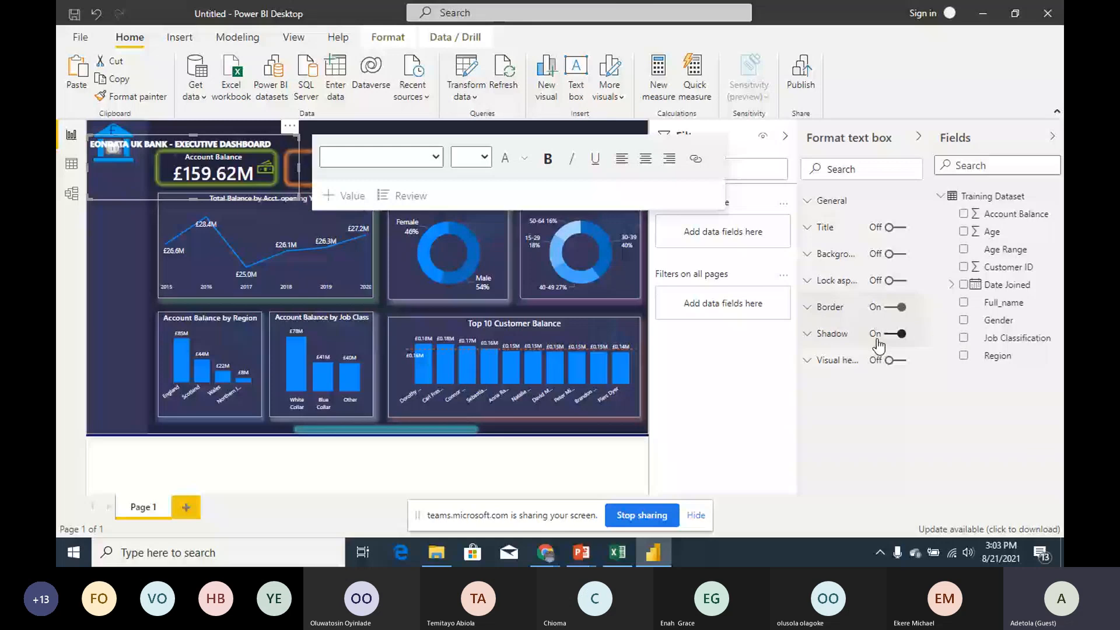
# Step: Give the heading text box a white shadow with its position set to Inside and the Center preset
pyautogui.click(877, 338)
pyautogui.click(826, 378)
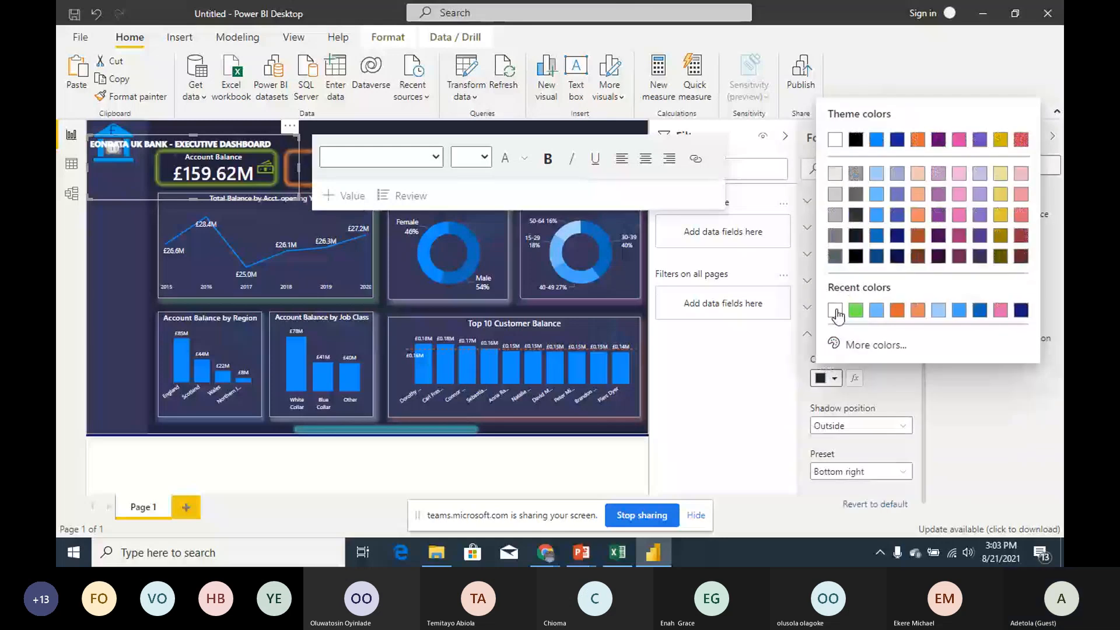
pyautogui.click(835, 312)
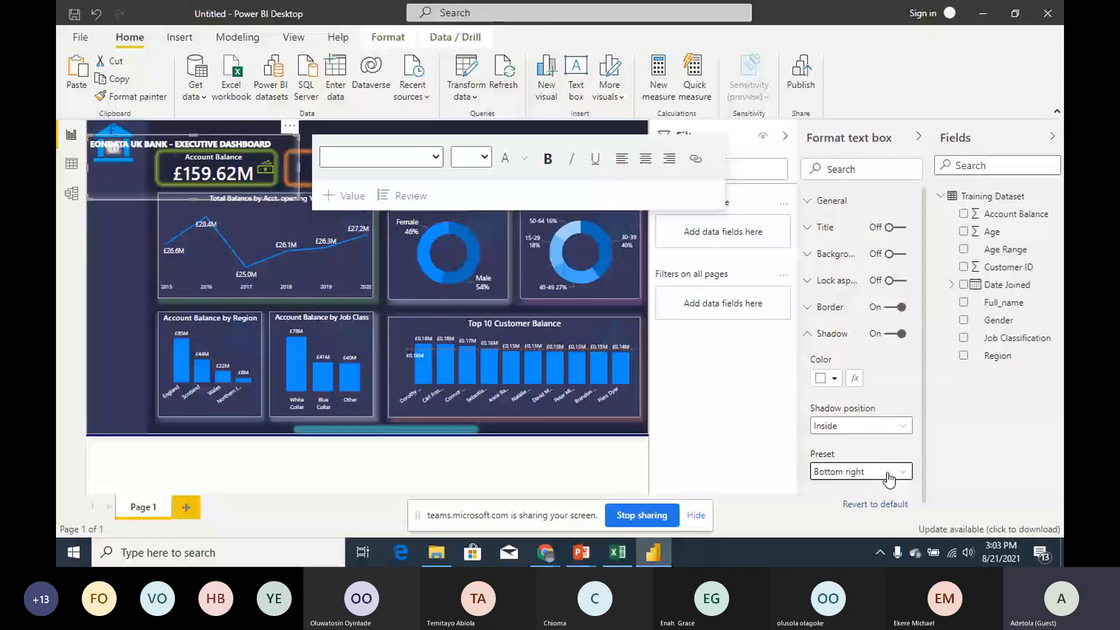
pyautogui.click(888, 473)
pyautogui.click(840, 385)
# Step: Reduce the heading text box's height to fit its single line and centre it above the KPI cards
pyautogui.moveTo(193, 199); pyautogui.dragTo(221, 159)
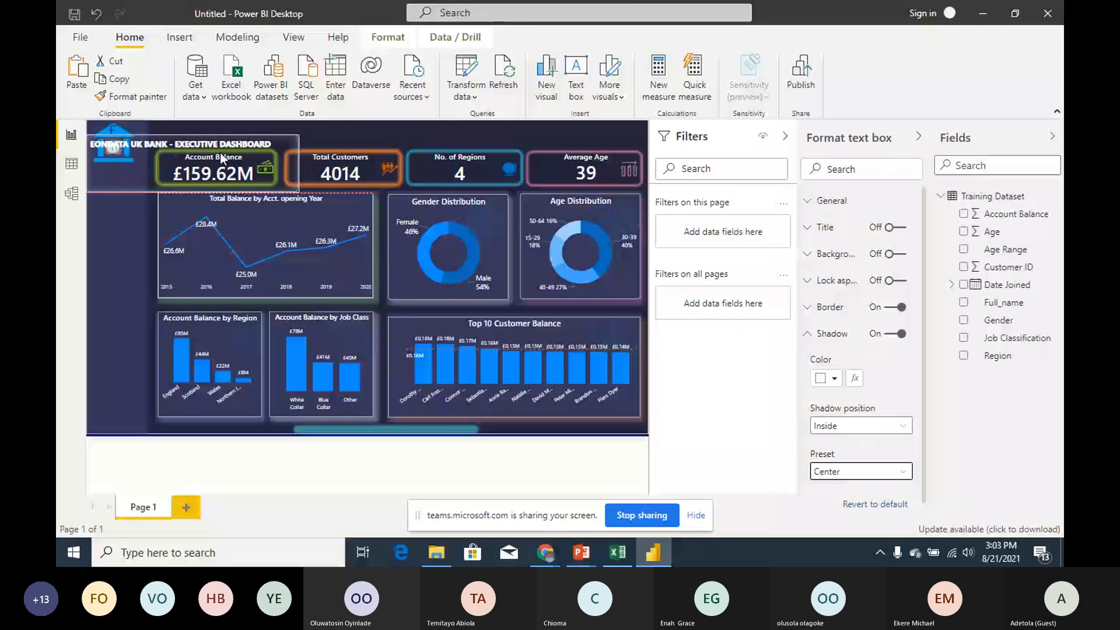
pyautogui.moveTo(220, 152); pyautogui.dragTo(412, 120)
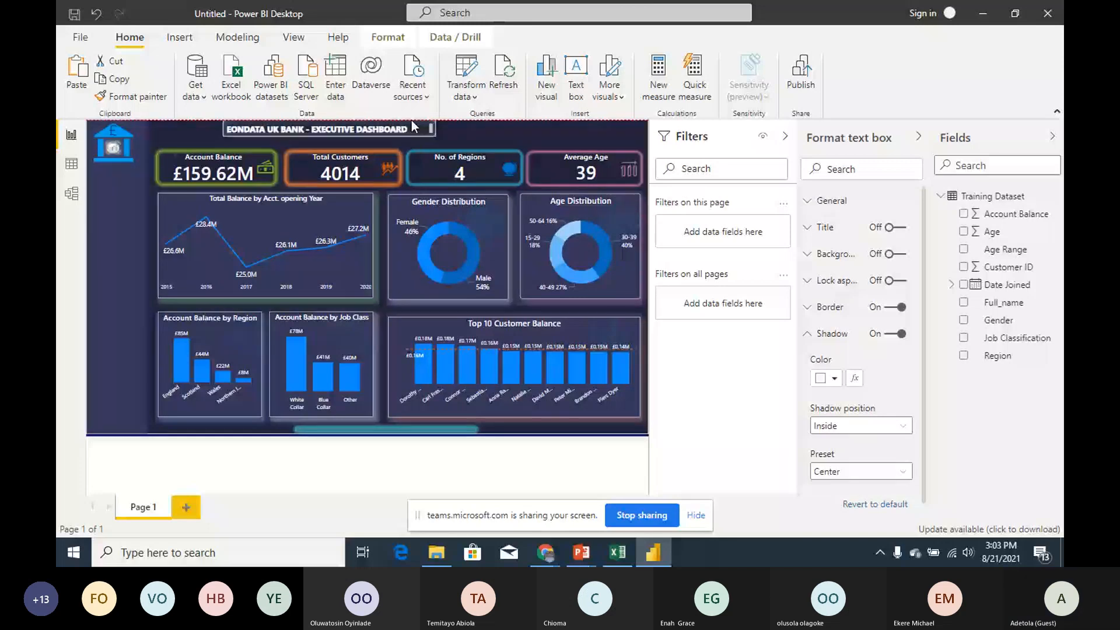
pyautogui.moveTo(412, 120); pyautogui.dragTo(431, 135)
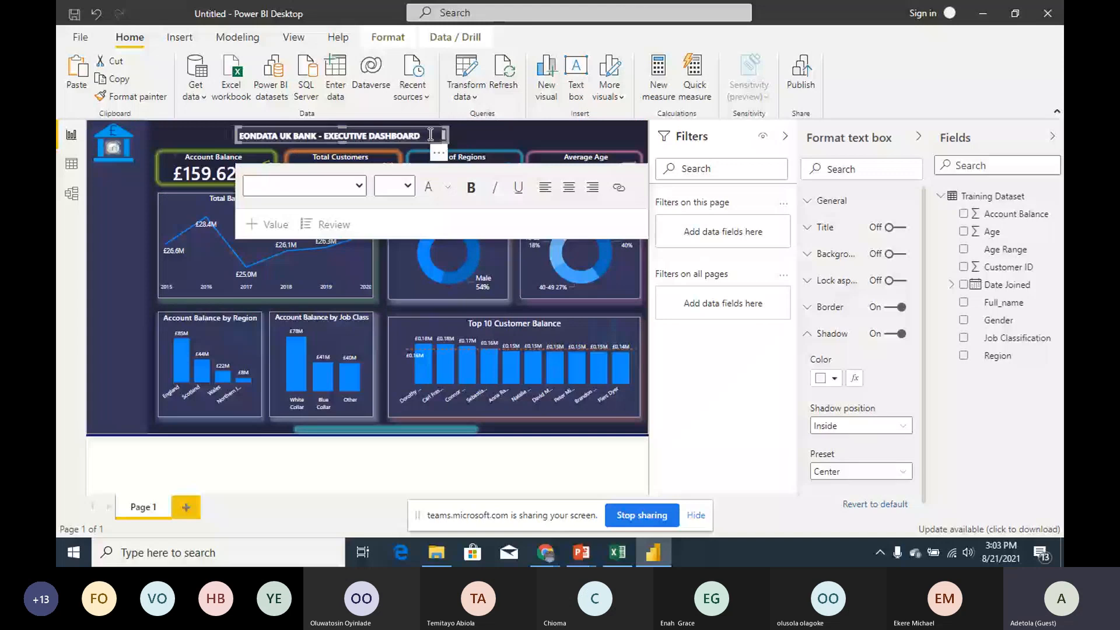
# Step: Increase the dashboard heading text to size 16, widen its text box to fit, and nudge the box up slightly
pyautogui.click(374, 135)
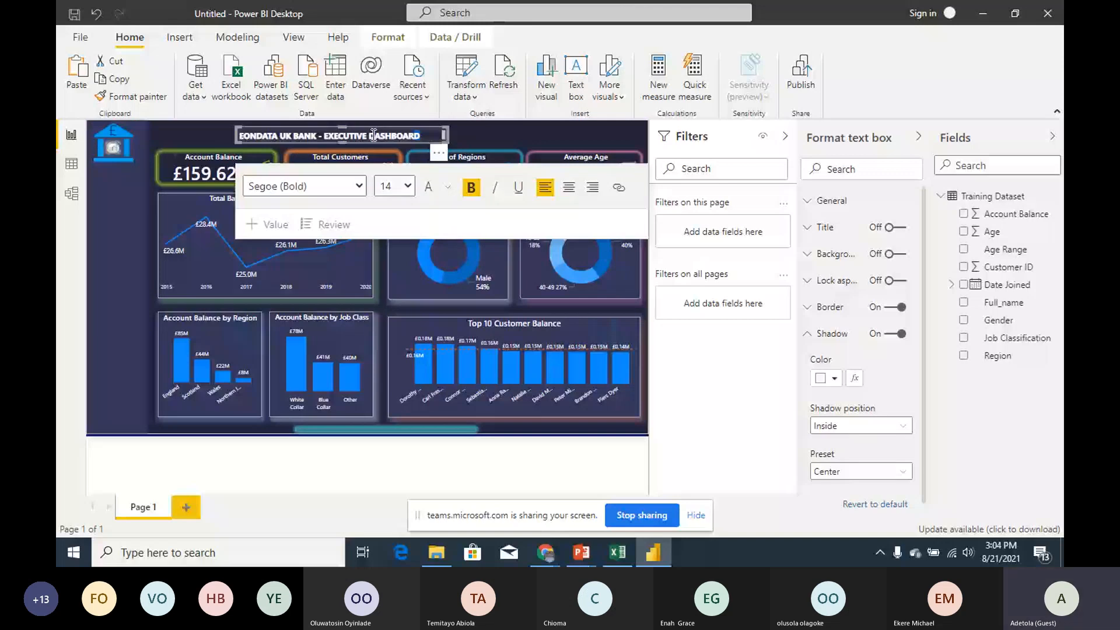
pyautogui.moveTo(374, 135); pyautogui.dragTo(243, 137)
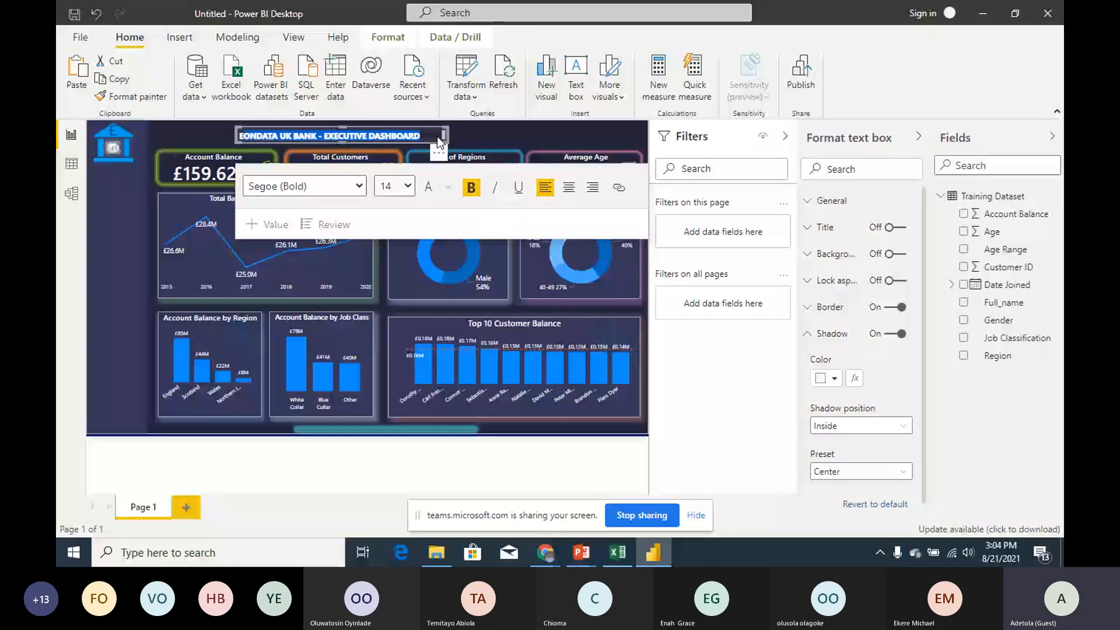
pyautogui.click(404, 188)
pyautogui.click(390, 300)
pyautogui.moveTo(447, 142); pyautogui.dragTo(474, 141)
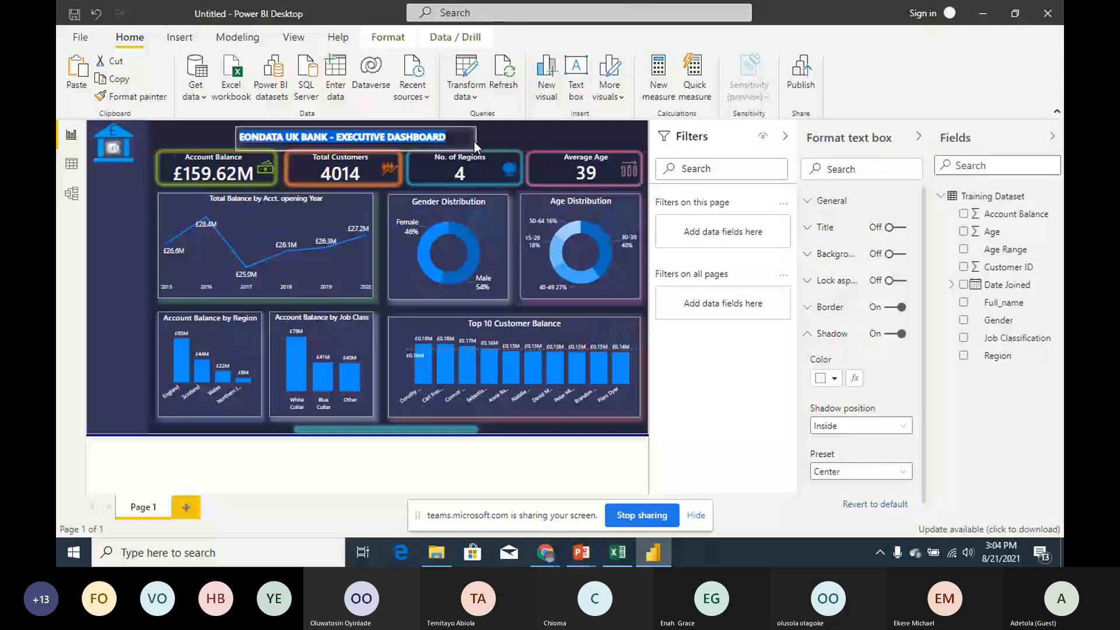
pyautogui.moveTo(474, 142); pyautogui.dragTo(461, 140)
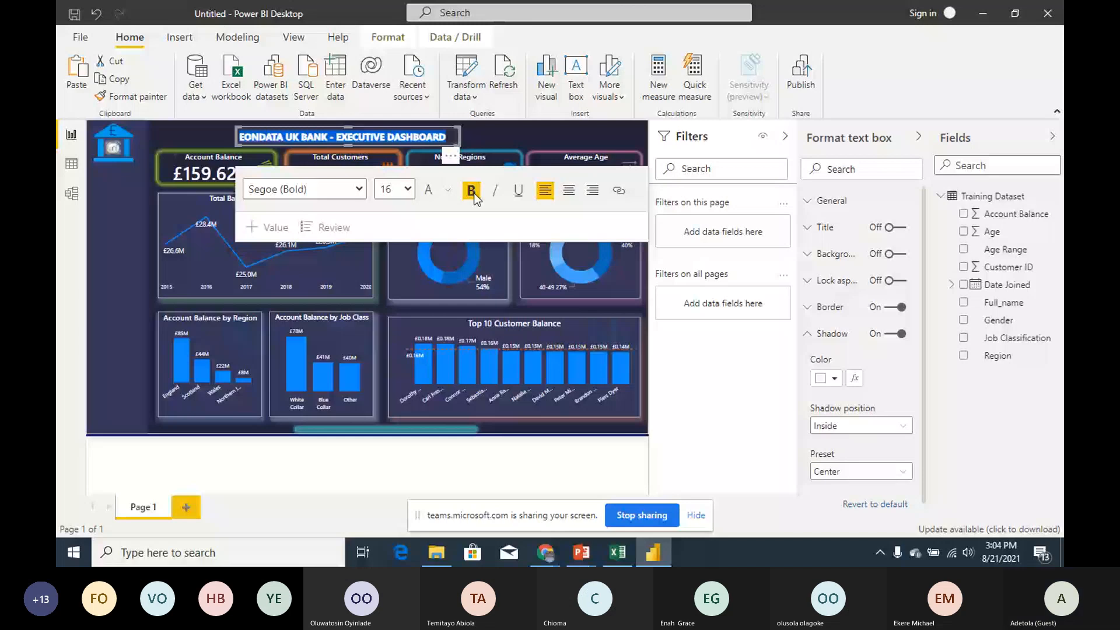
pyautogui.click(459, 138)
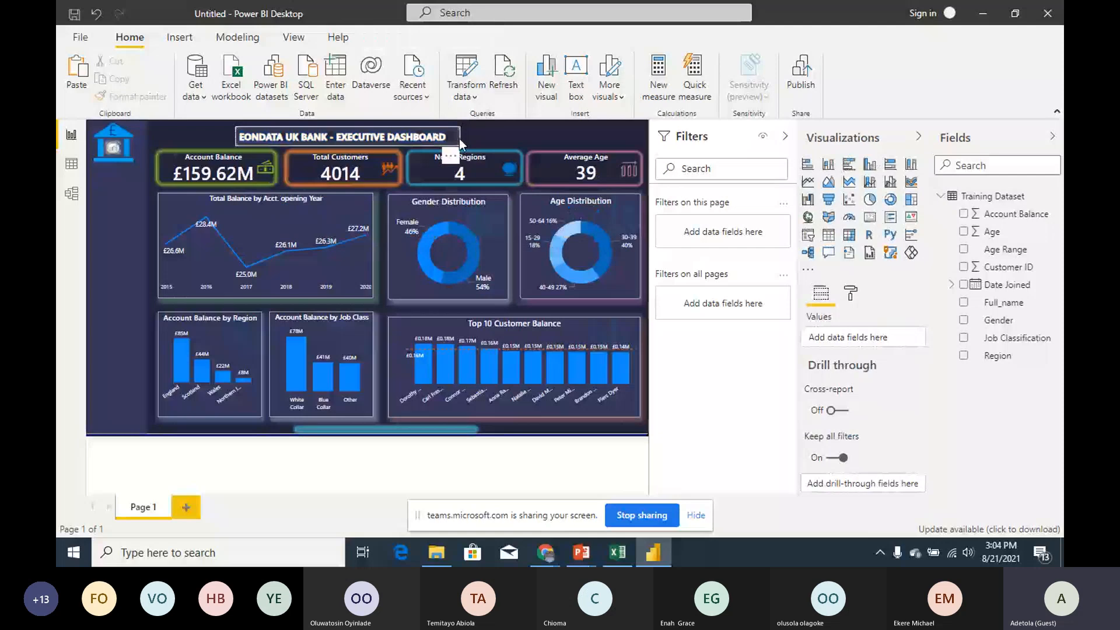
pyautogui.click(460, 138)
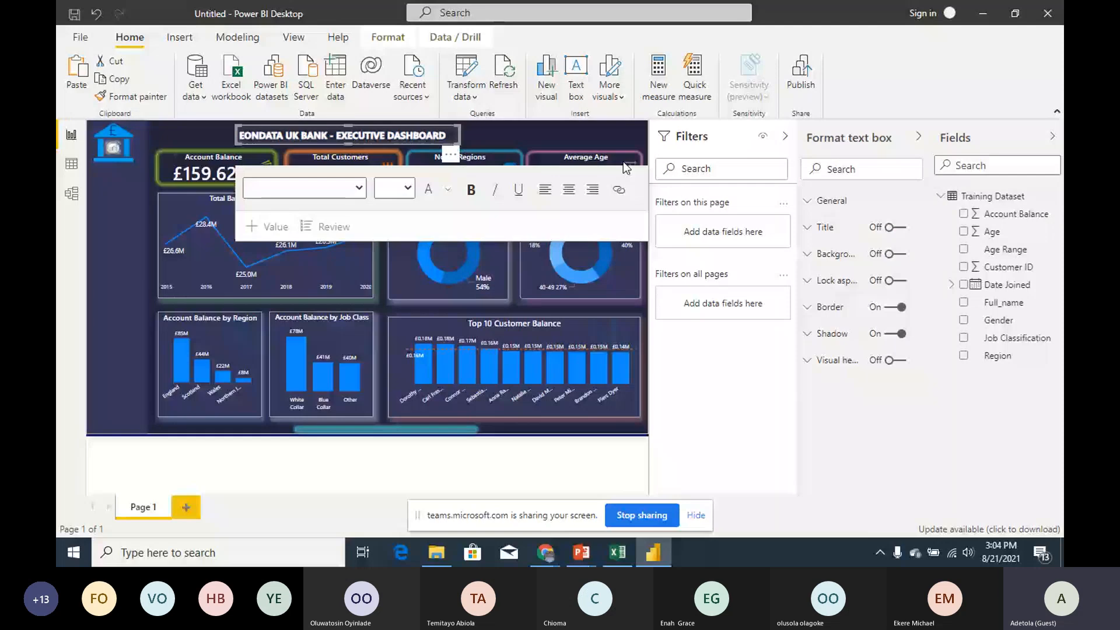
pyautogui.click(637, 467)
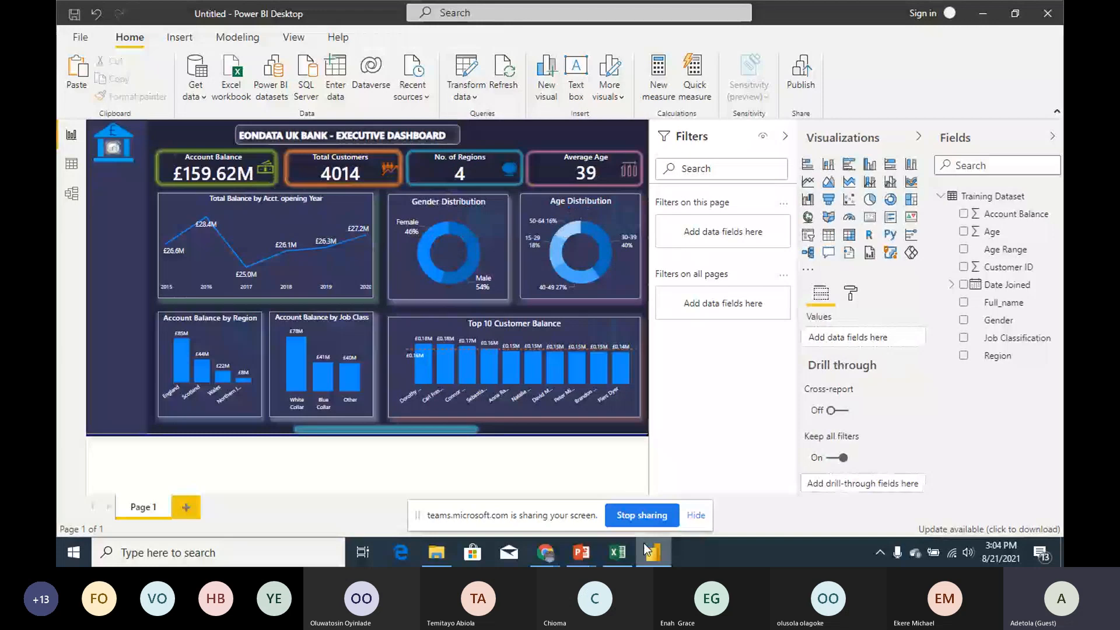
# Step: Check the sidebar slicers on the target slide in PowerPoint and return to the Power BI report
pyautogui.click(649, 551)
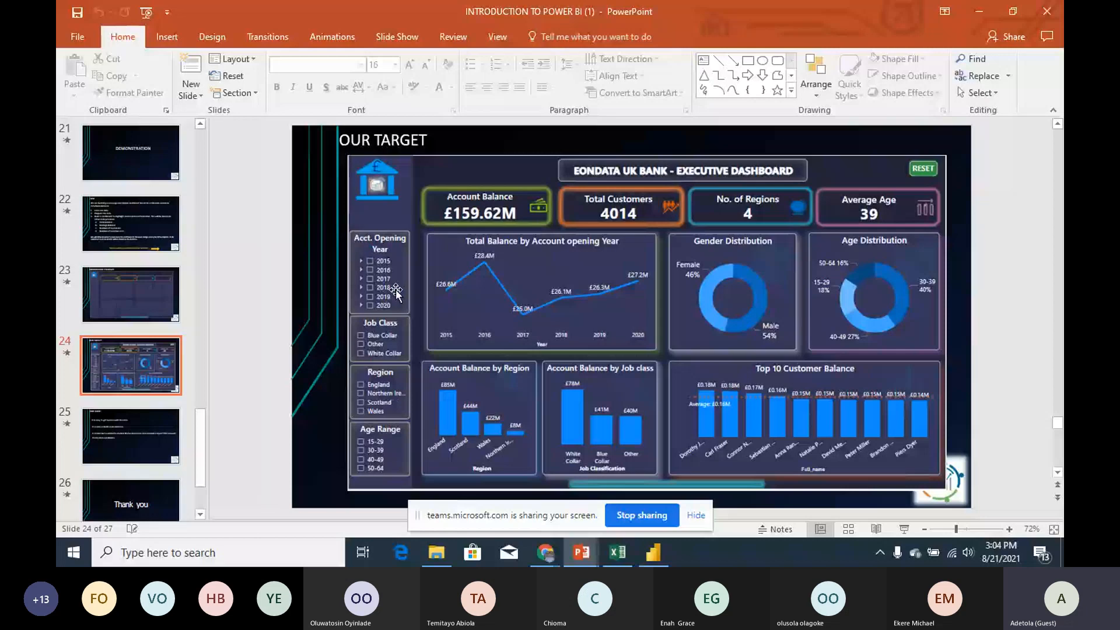
pyautogui.click(980, 15)
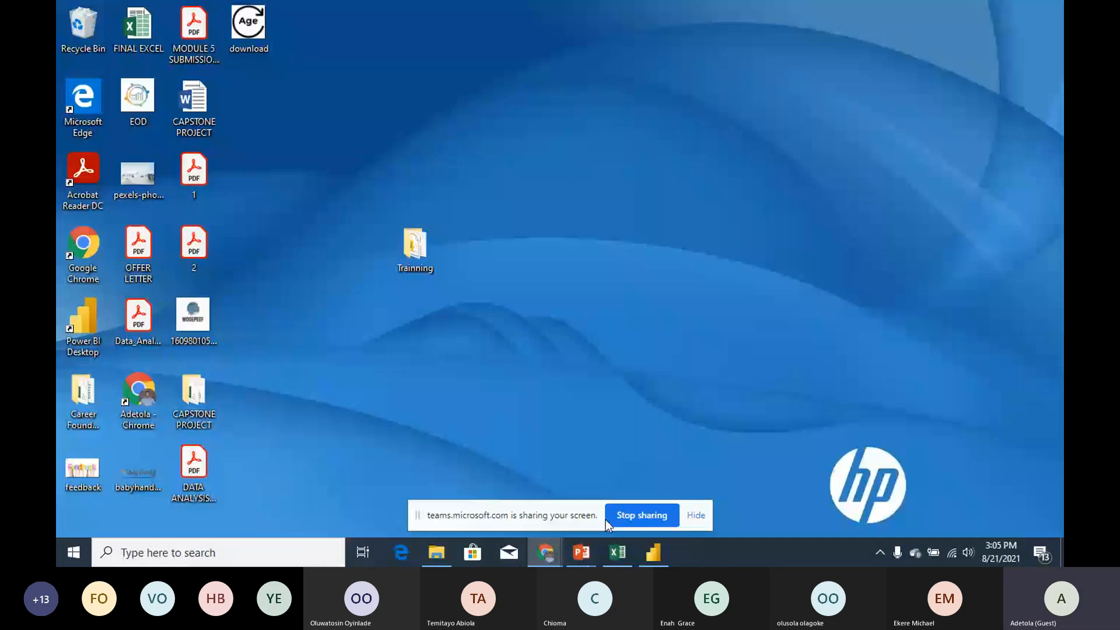
pyautogui.click(651, 560)
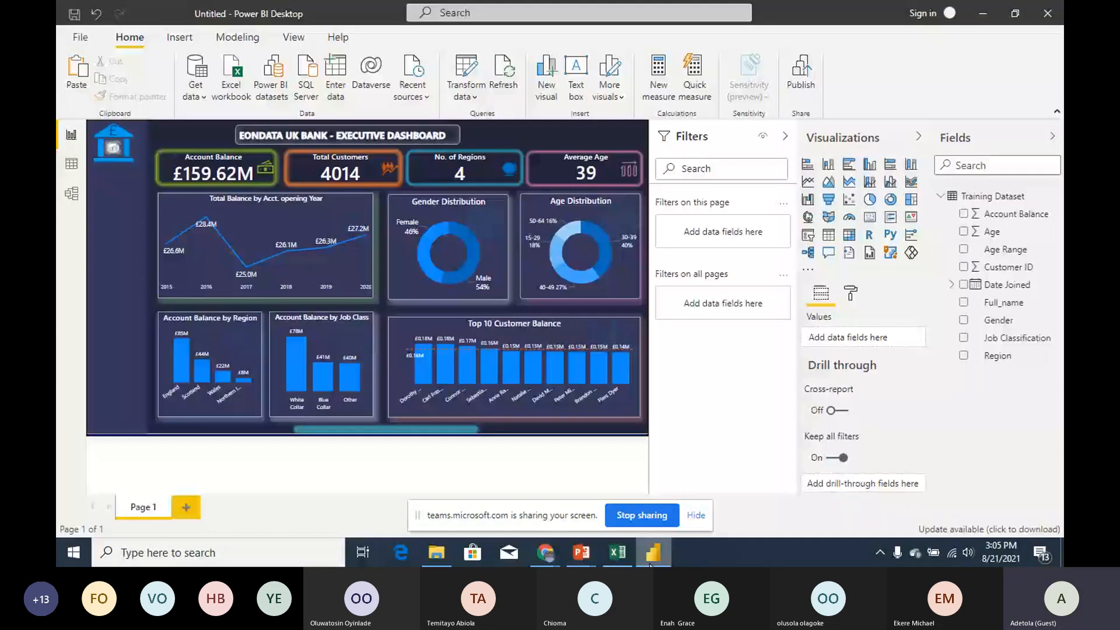
# Step: Collapse the Filters pane, add a slicer, and size it to fit the narrow sidebar below the bank logo
pyautogui.click(787, 138)
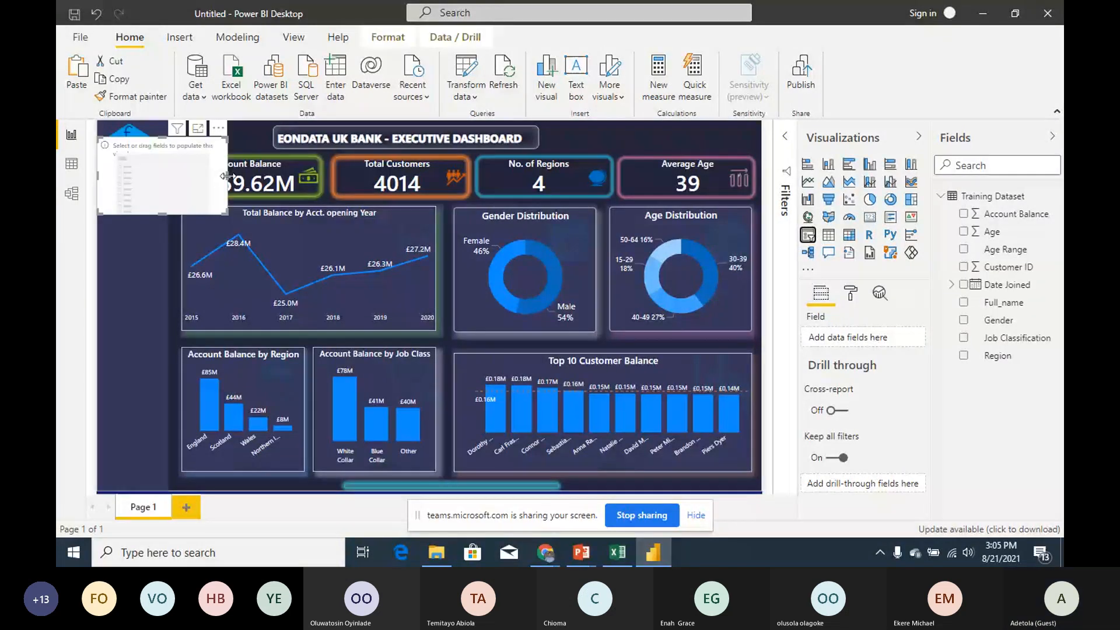
pyautogui.moveTo(227, 176); pyautogui.dragTo(142, 218)
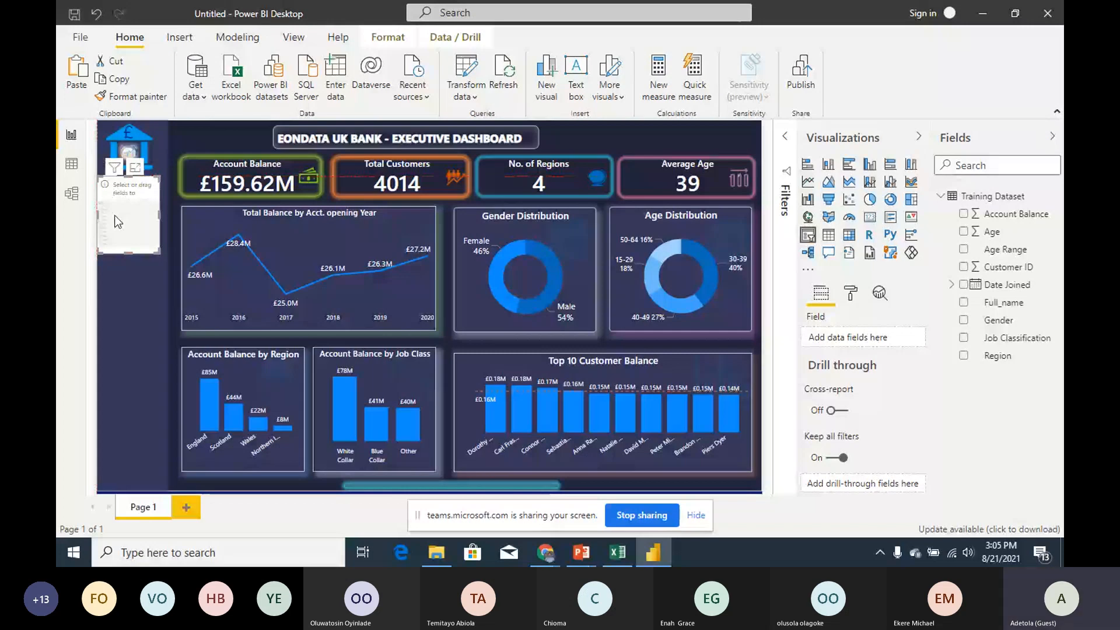
pyautogui.moveTo(98, 215); pyautogui.dragTo(104, 215)
# Step: Add Date Joined to the slicer as a Date Hierarchy and remove its Day and Quarter levels
pyautogui.click(851, 293)
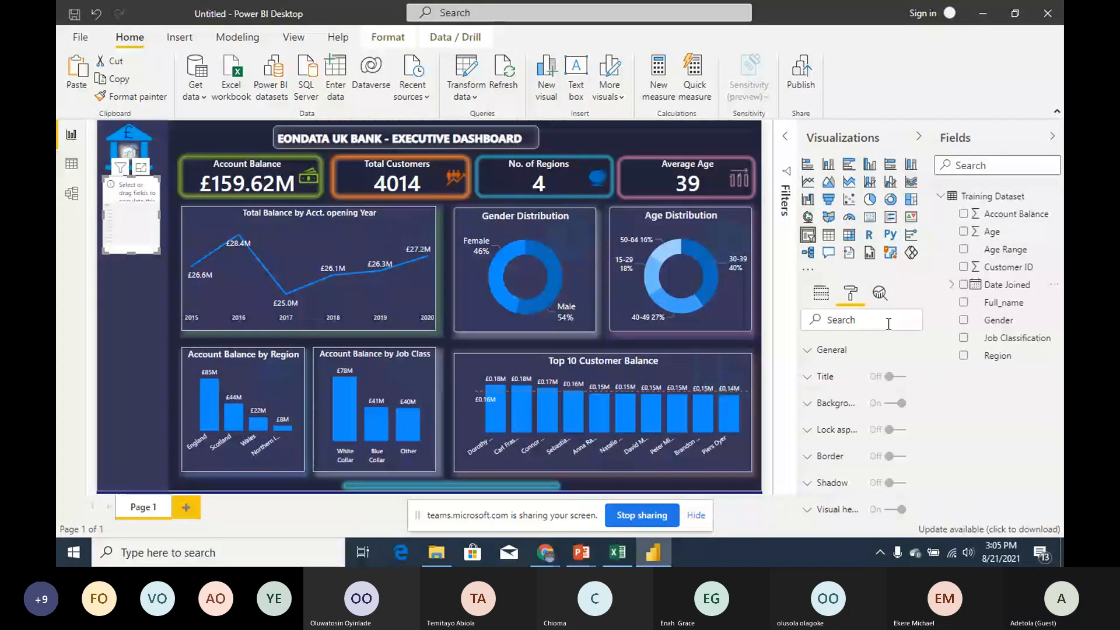
pyautogui.click(821, 297)
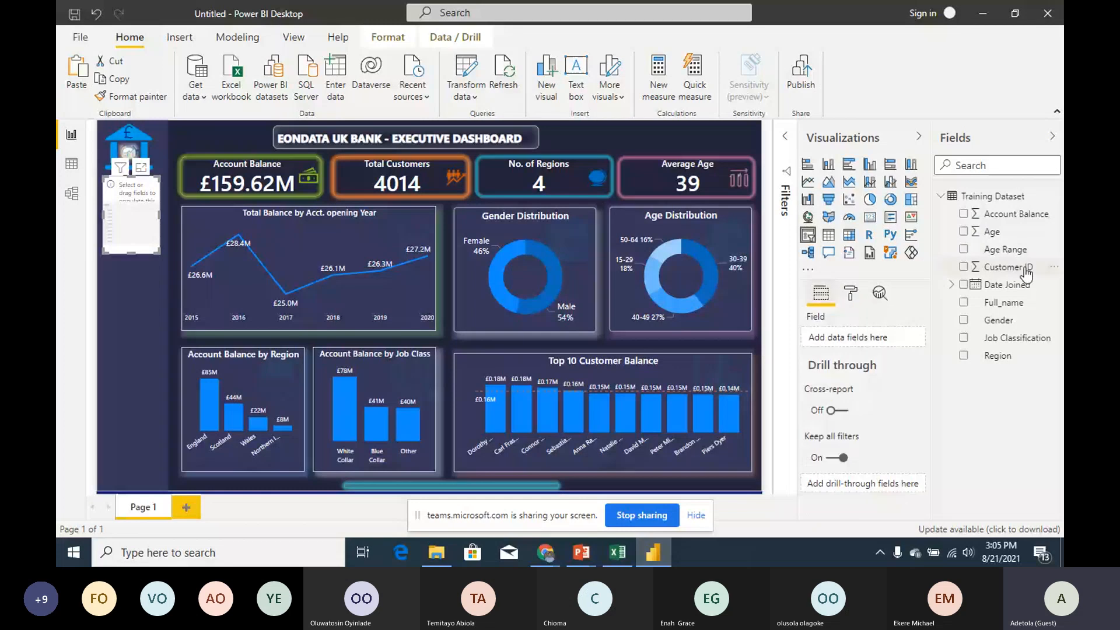
pyautogui.moveTo(1015, 282); pyautogui.dragTo(881, 337)
pyautogui.click(904, 338)
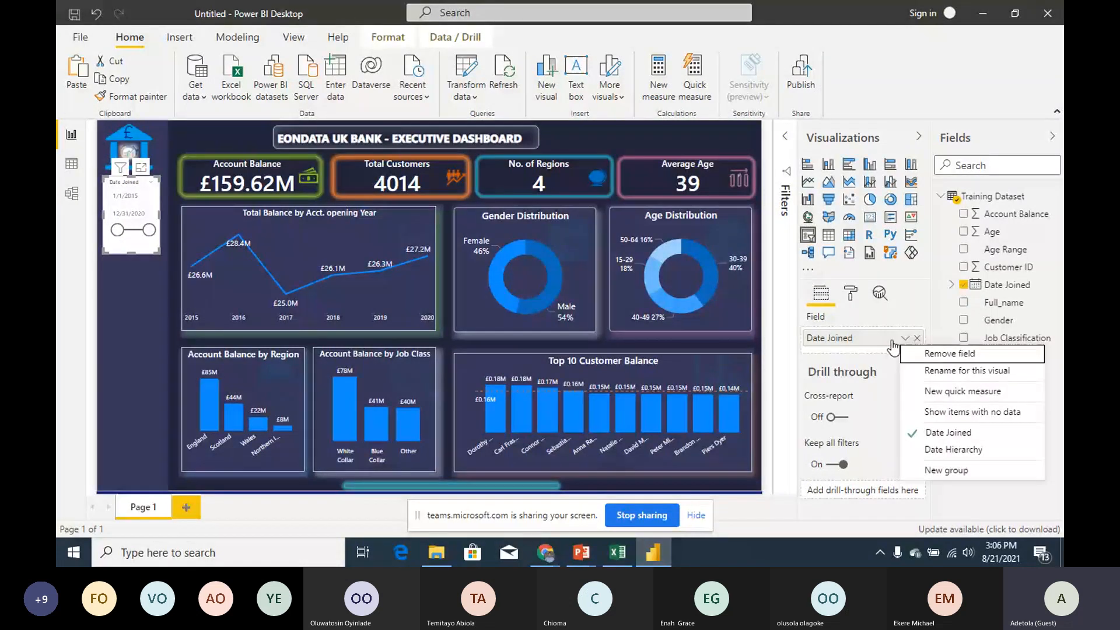
pyautogui.moveTo(150, 230); pyautogui.dragTo(153, 233)
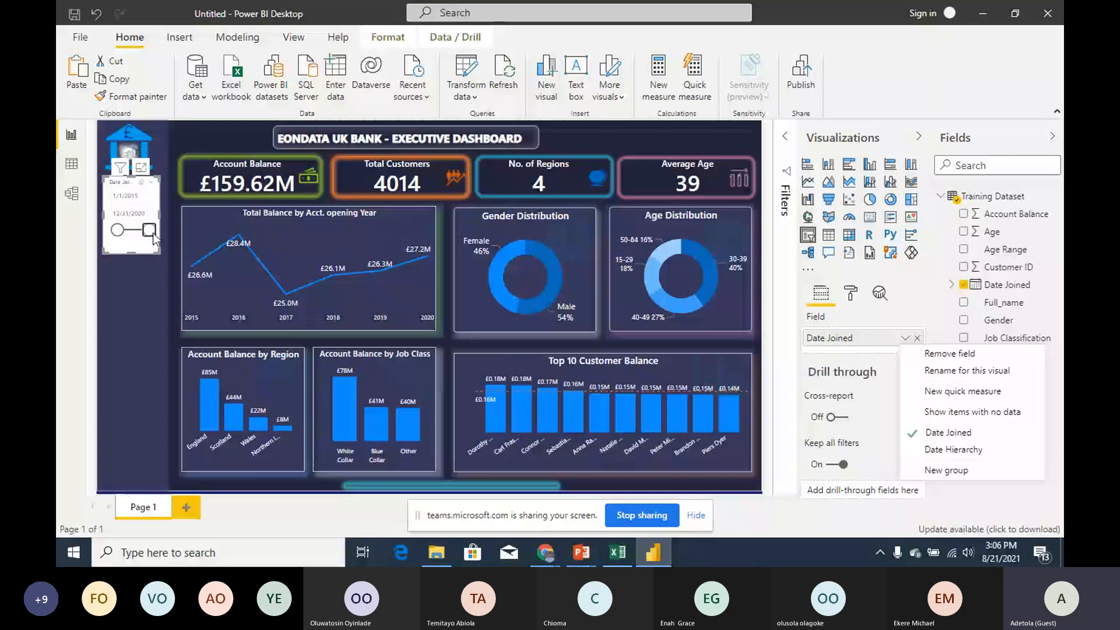
pyautogui.moveTo(153, 233); pyautogui.dragTo(145, 230)
pyautogui.click(948, 448)
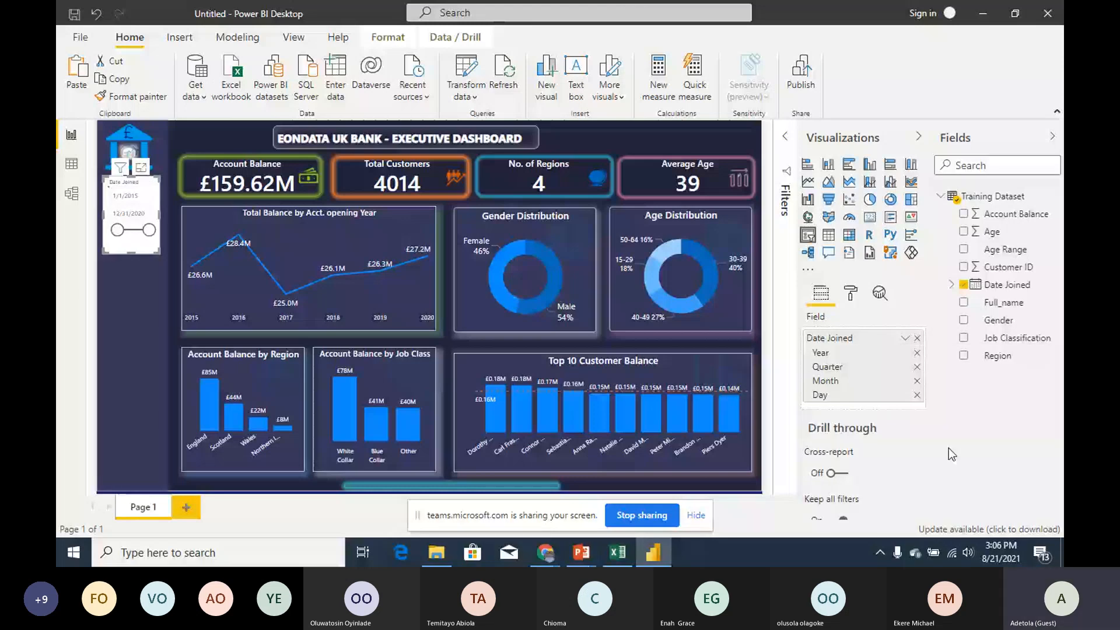
pyautogui.click(919, 395)
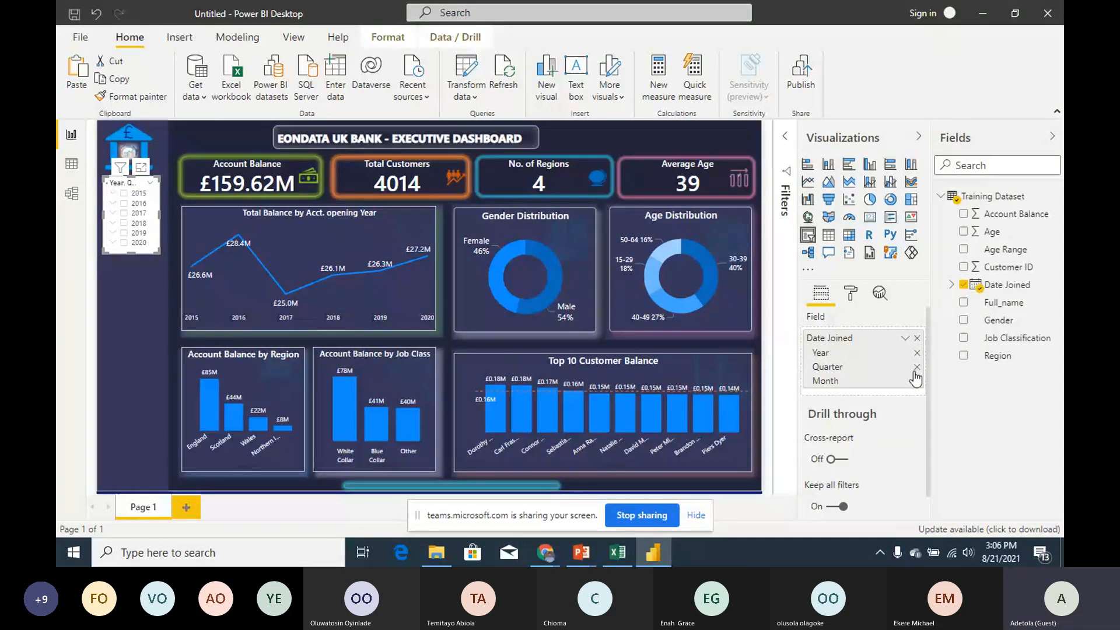
pyautogui.click(917, 368)
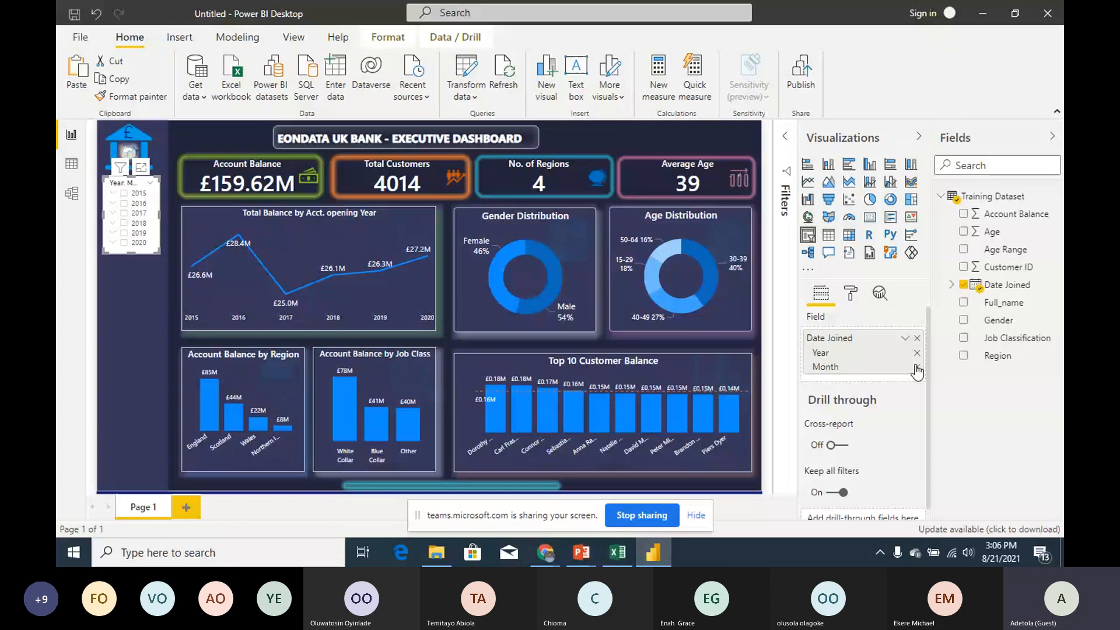
# Step: Make the year slicer slightly taller and move it down in the sidebar, clear of the bank logo
pyautogui.moveTo(131, 252); pyautogui.dragTo(132, 279)
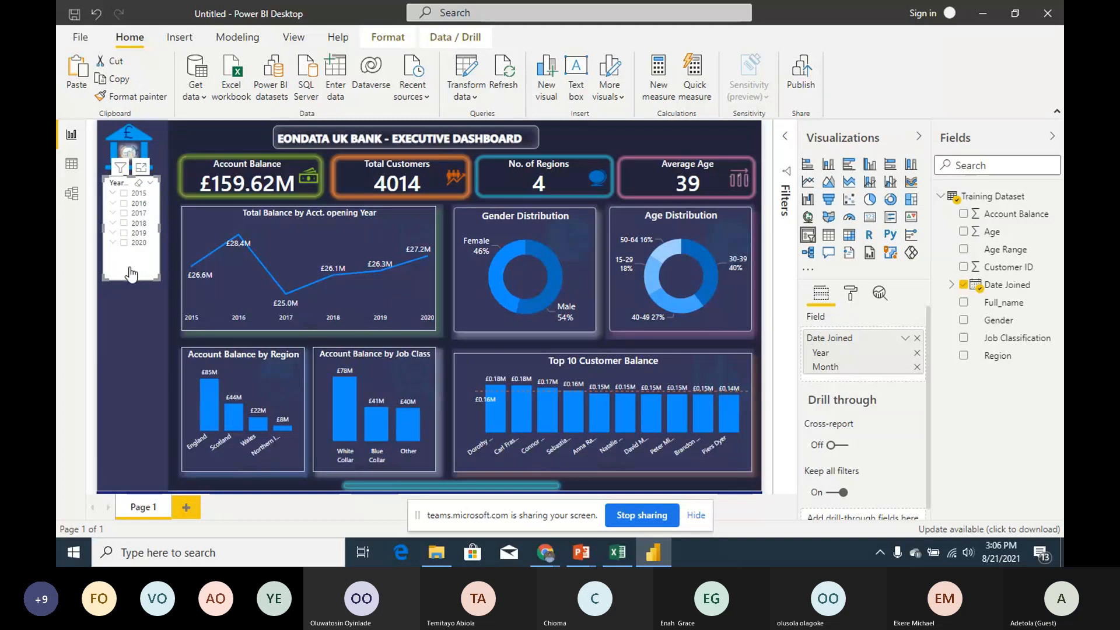
pyautogui.moveTo(131, 279); pyautogui.dragTo(131, 268)
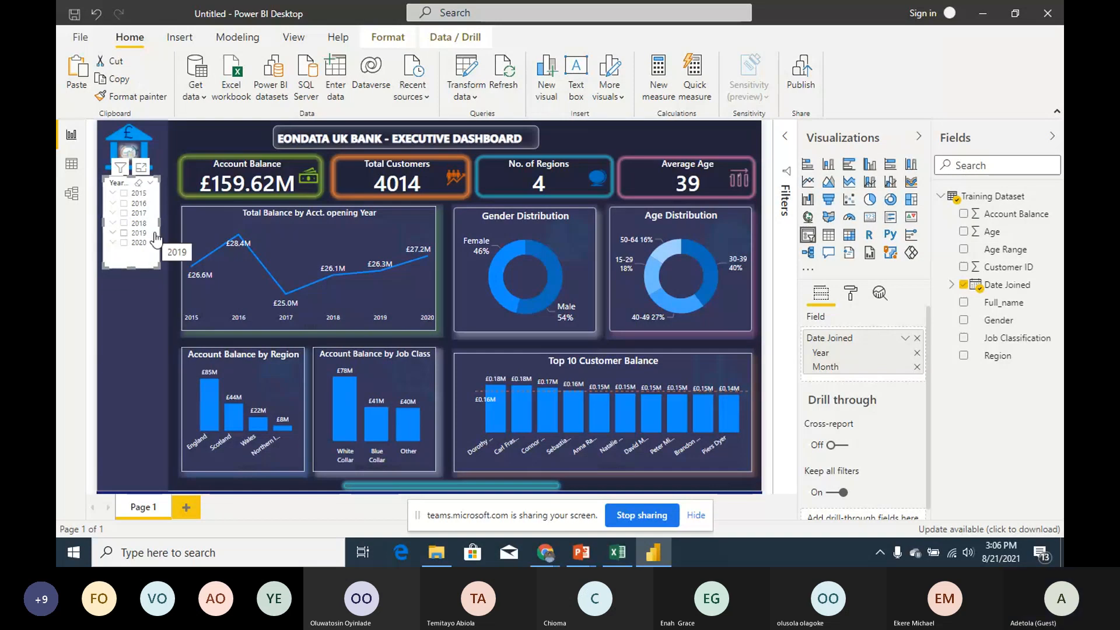
pyautogui.moveTo(156, 236); pyautogui.dragTo(156, 259)
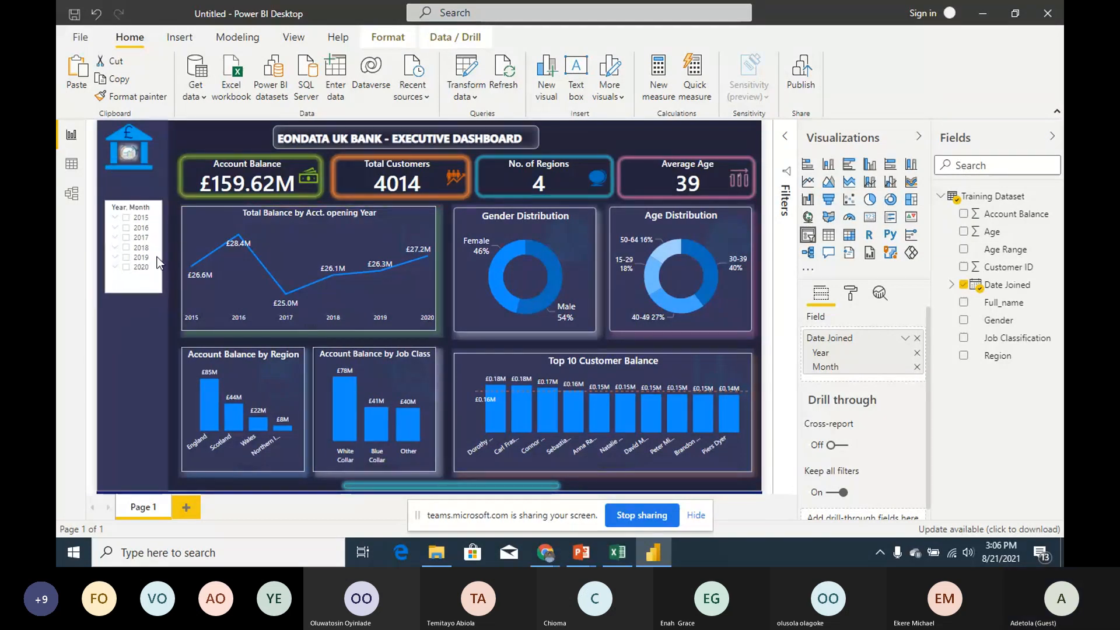
pyautogui.moveTo(156, 257); pyautogui.dragTo(155, 259)
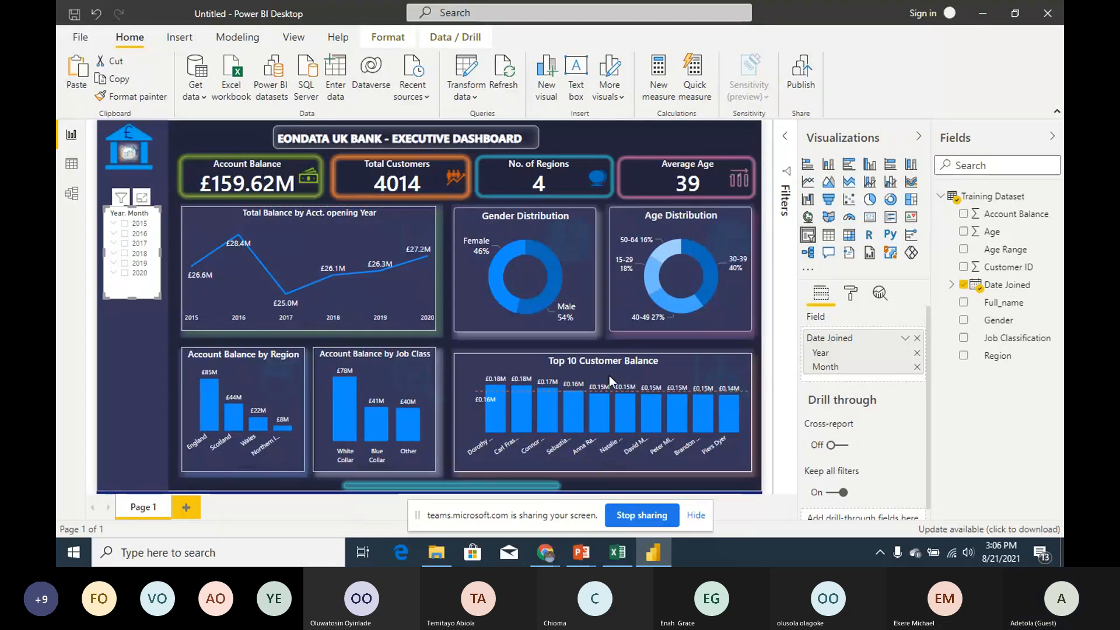
# Step: Set the slicer header's title text to "Act. Opening Year", checking the wording against the target slide in PowerPoint
pyautogui.click(849, 295)
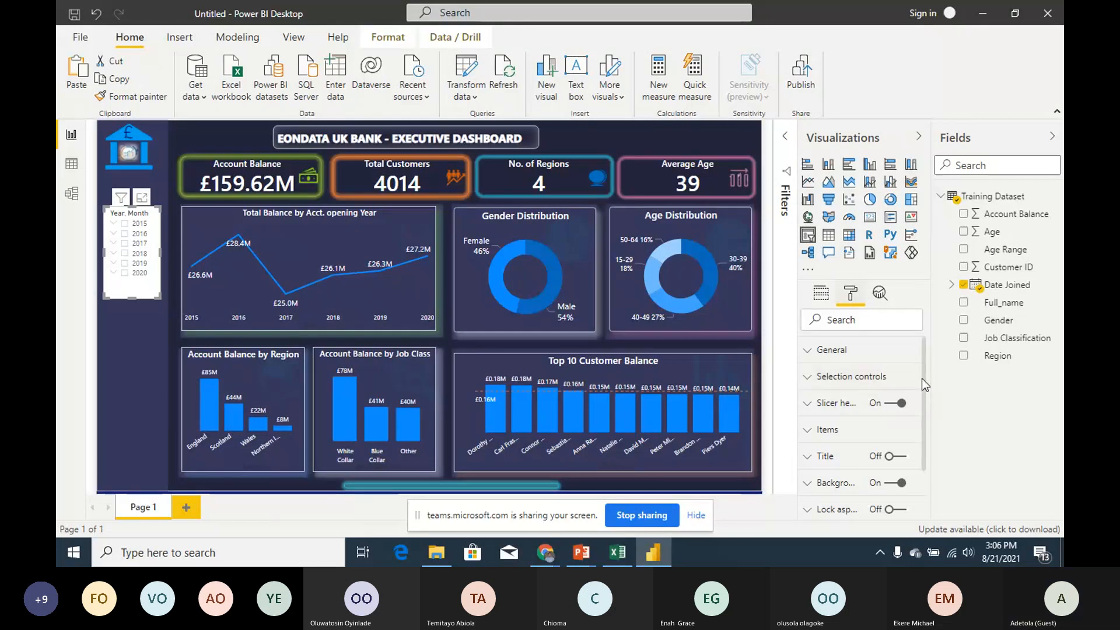
pyautogui.moveTo(922, 378); pyautogui.dragTo(923, 394)
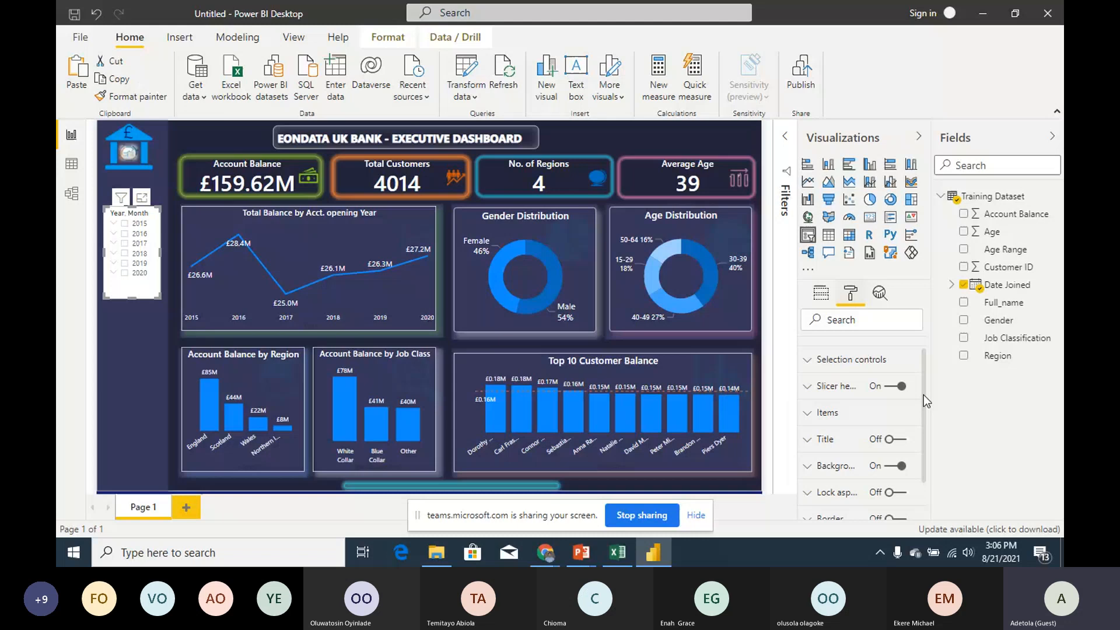
pyautogui.click(834, 386)
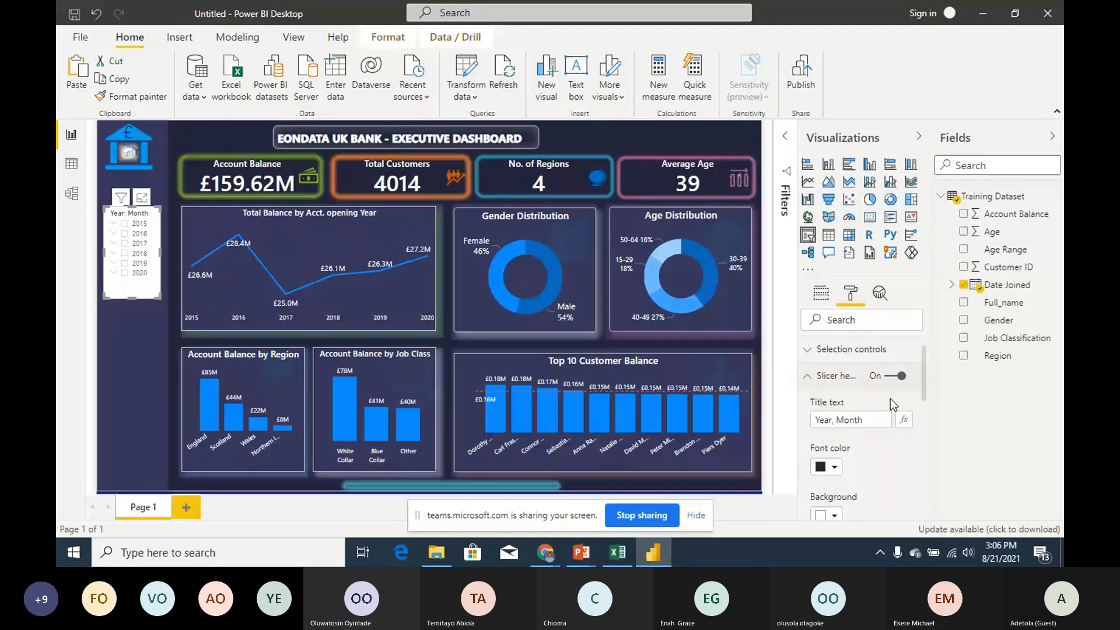
pyautogui.moveTo(866, 420); pyautogui.dragTo(701, 418)
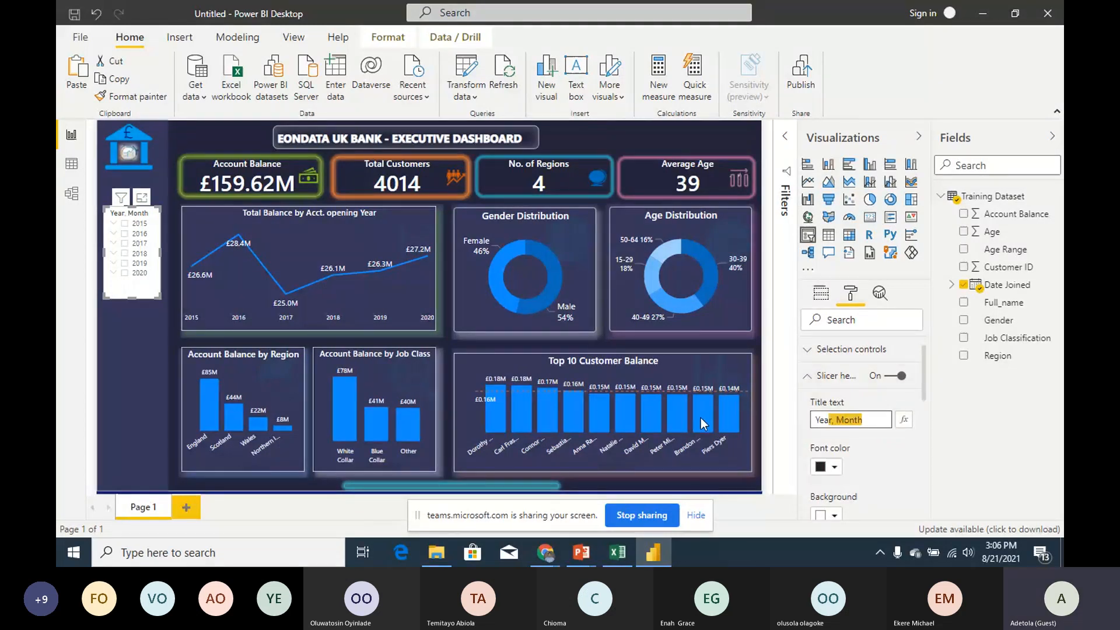
pyautogui.write('Y')
pyautogui.click(653, 553)
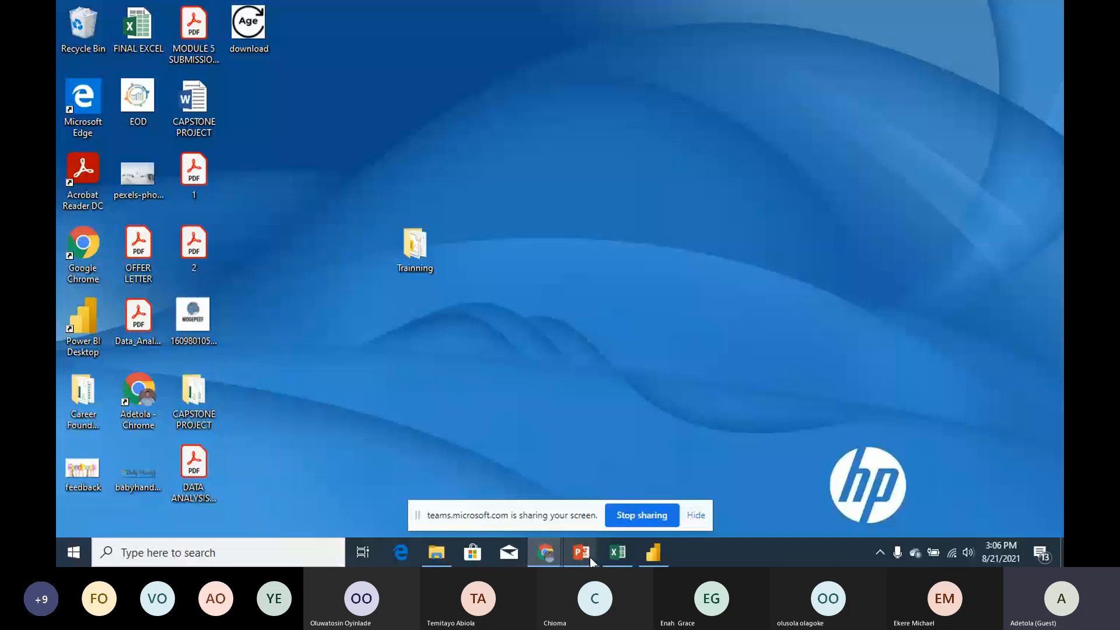
pyautogui.click(589, 558)
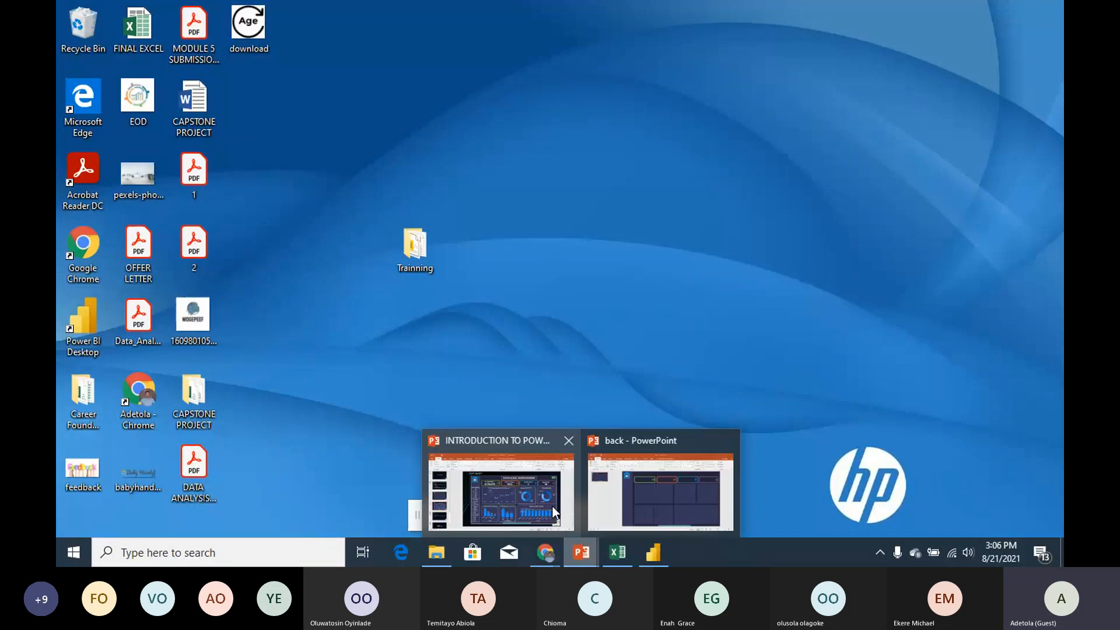
pyautogui.click(552, 506)
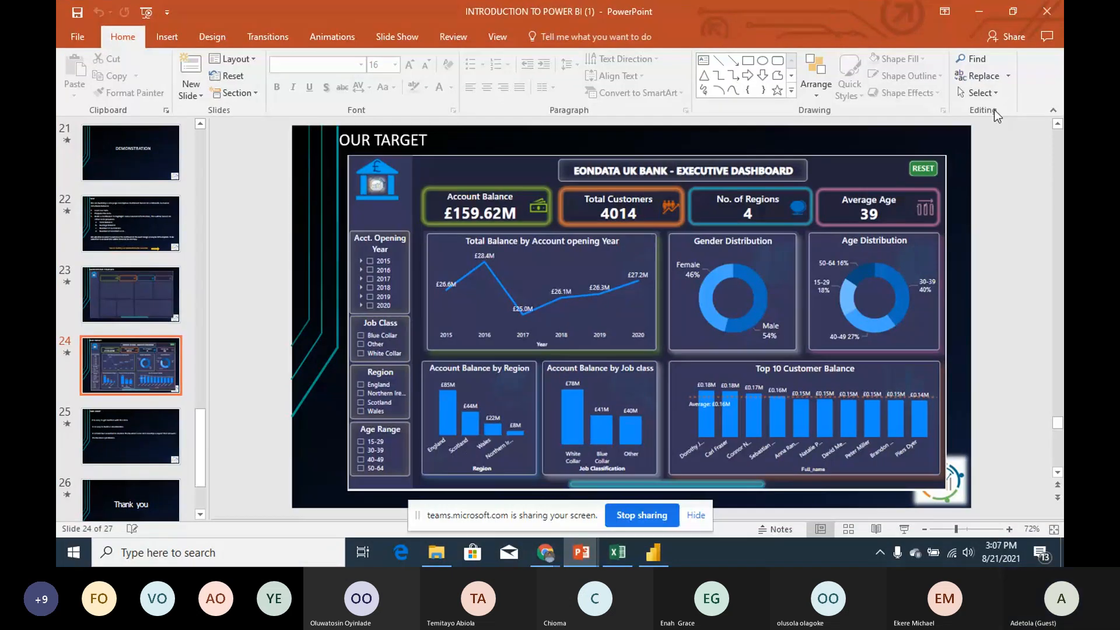
pyautogui.click(990, 11)
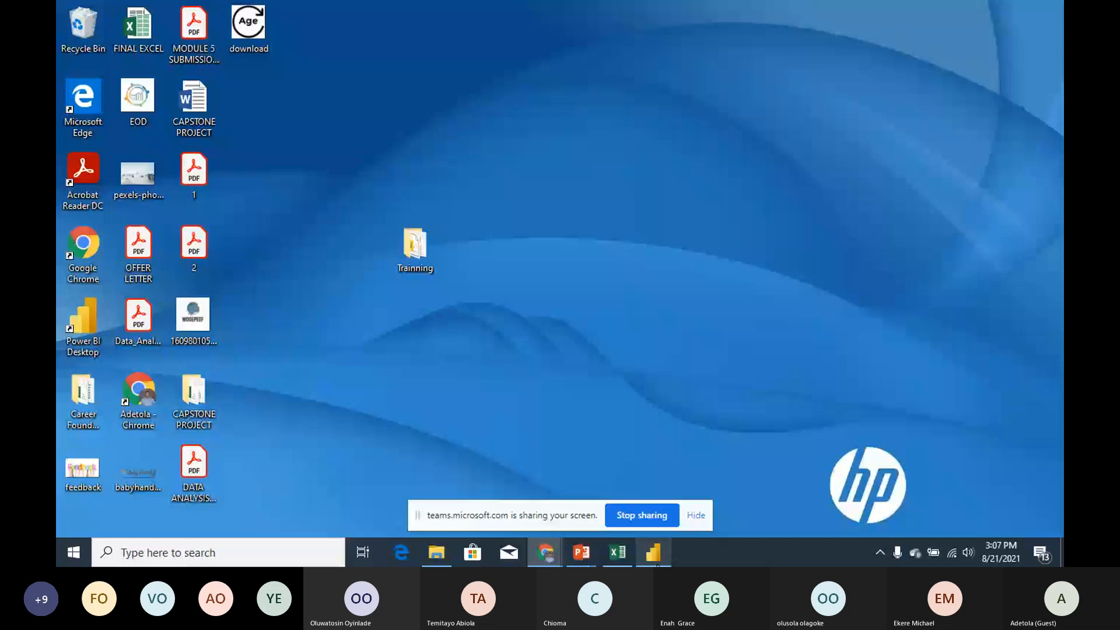
pyautogui.click(655, 560)
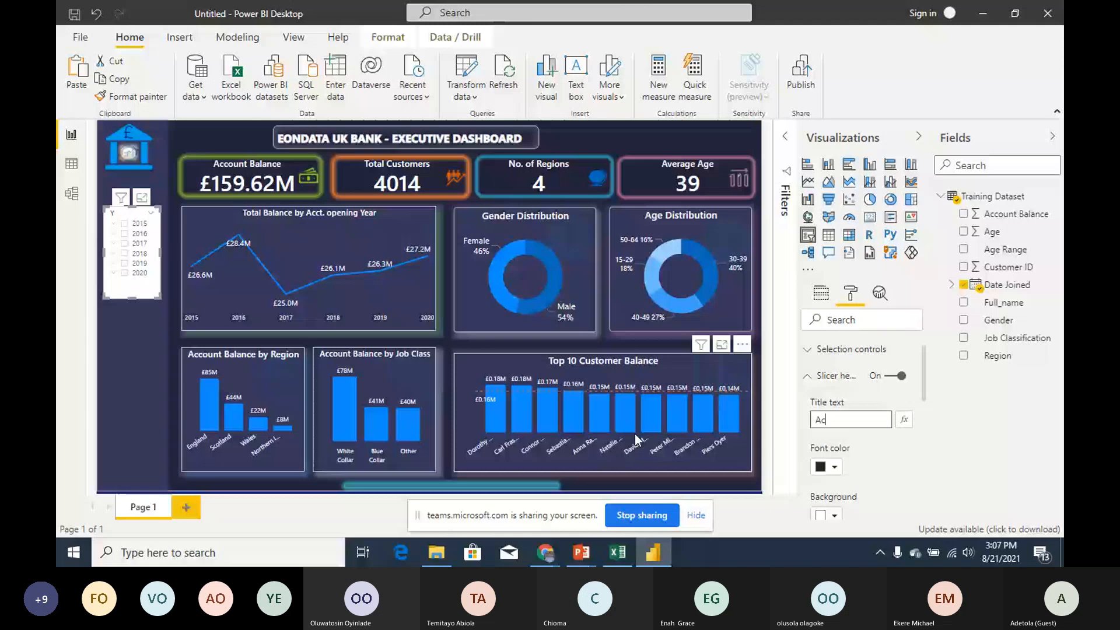
pyautogui.write('Act. Opening Year')
# Step: Set the slicer header's font color to white and close the header settings
pyautogui.click(835, 468)
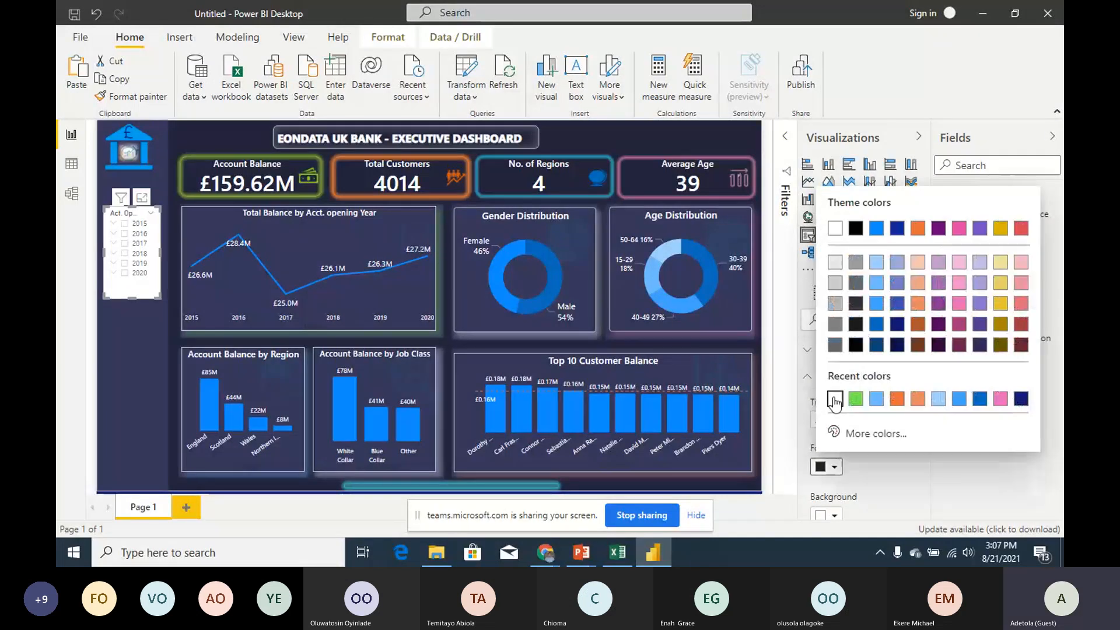
pyautogui.click(835, 398)
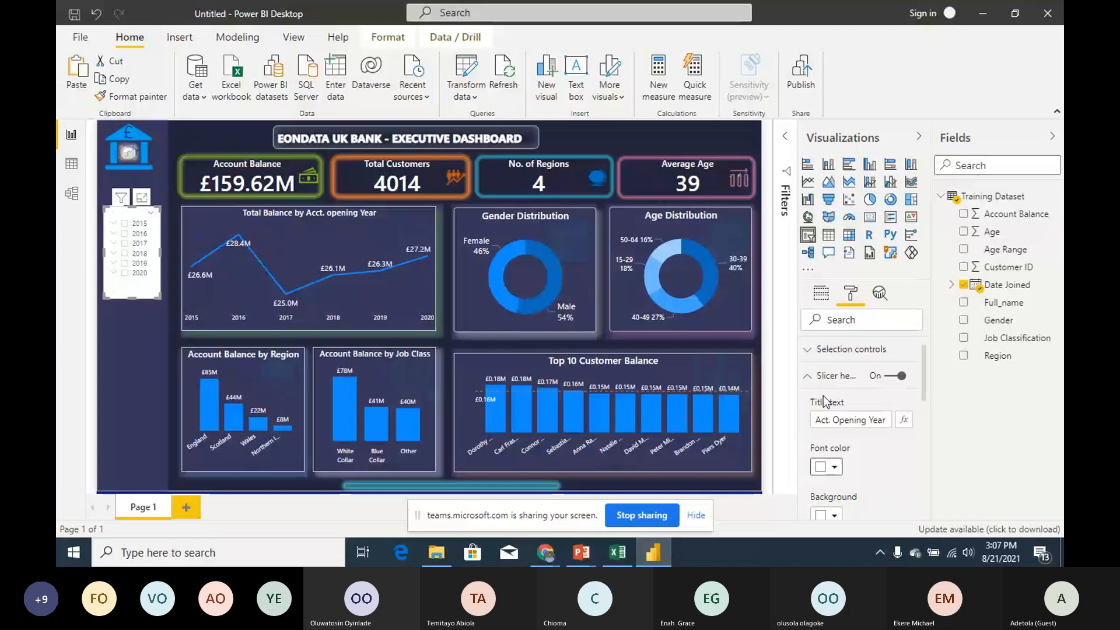
pyautogui.click(808, 380)
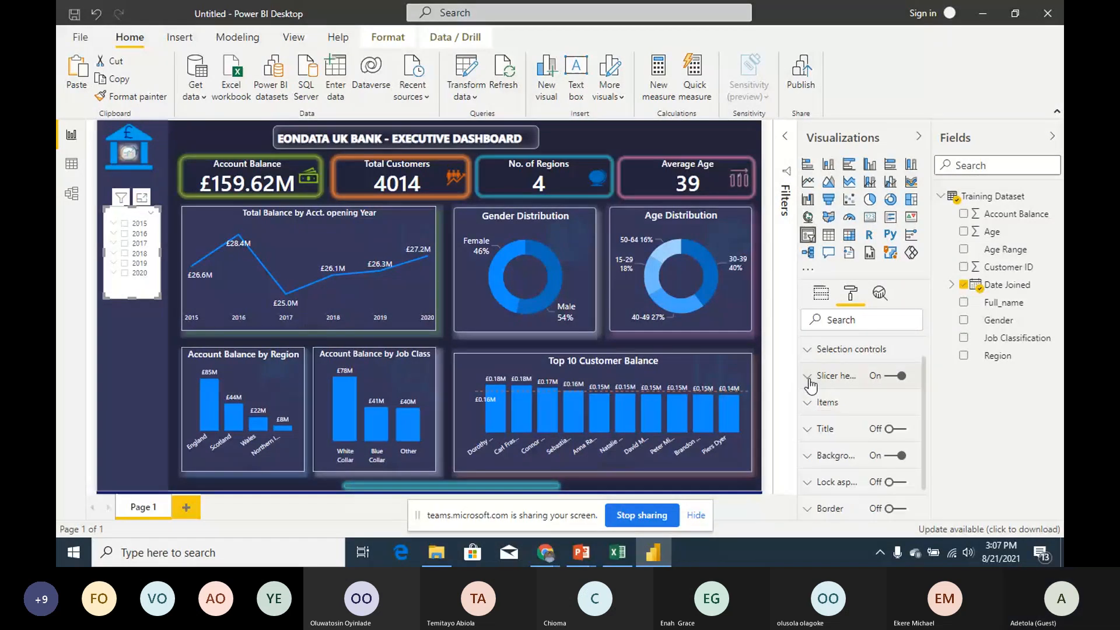
# Step: Set the font family of the account opening year slicer's header to Segoe UI Semibold
pyautogui.click(809, 381)
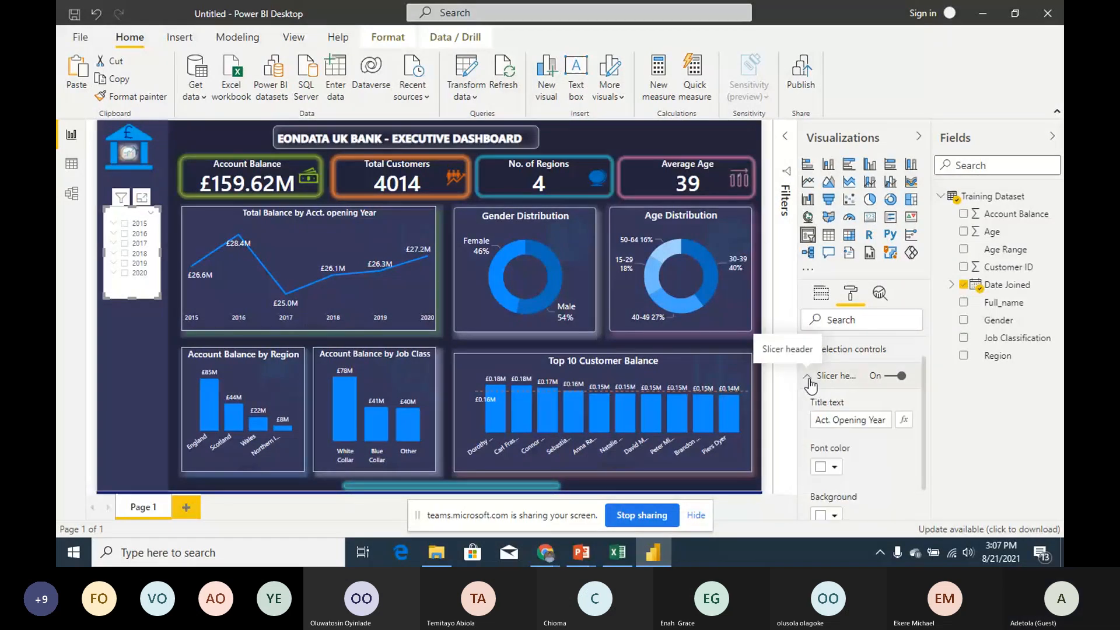
pyautogui.scroll(-5, 927, 397)
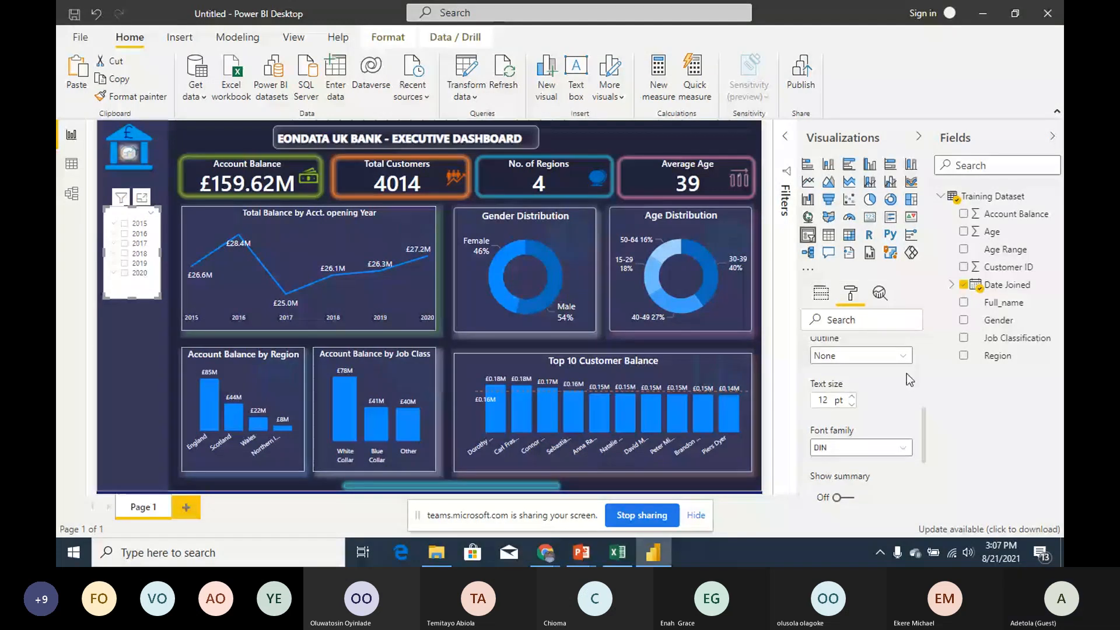
pyautogui.click(904, 448)
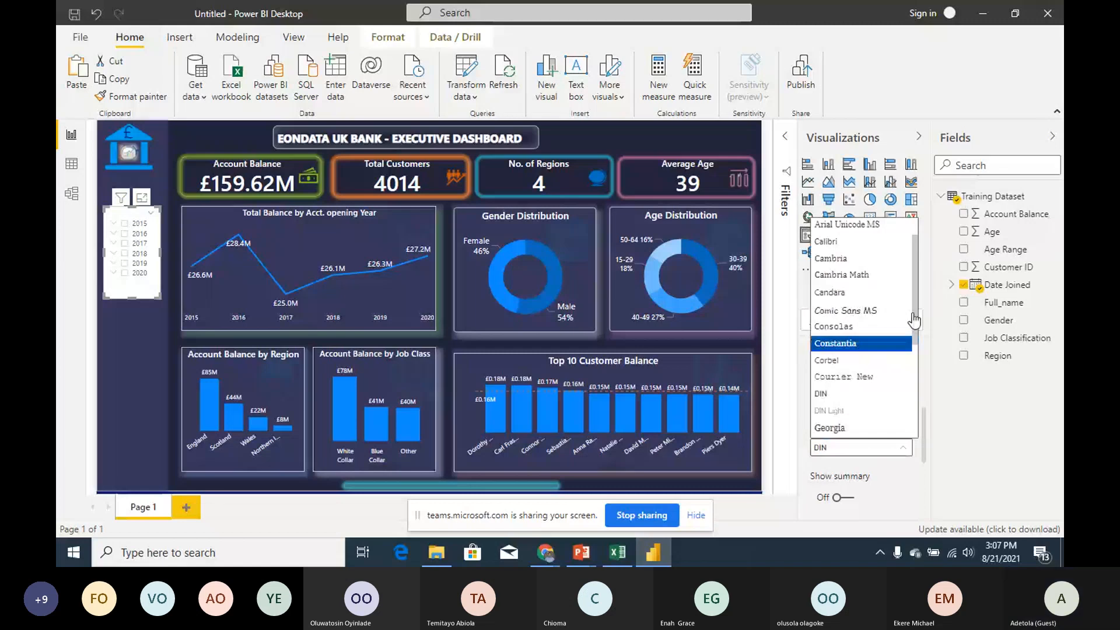
pyautogui.moveTo(914, 320); pyautogui.dragTo(914, 371)
pyautogui.click(855, 410)
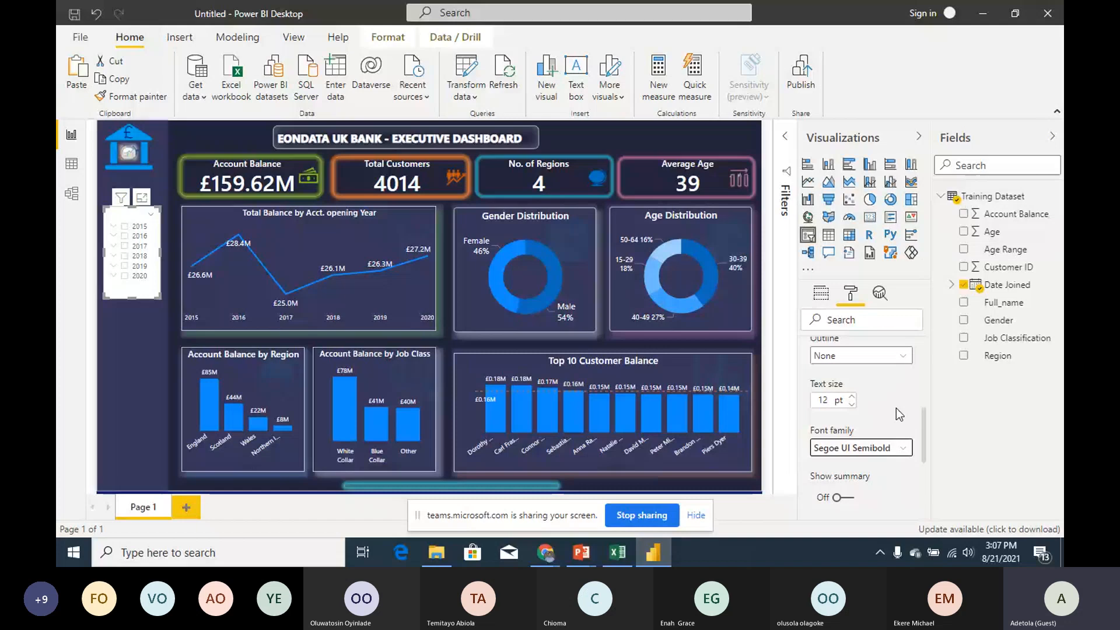
# Step: Turn off the year slicer's background and set the font color of its items to white
pyautogui.scroll(5, 896, 407)
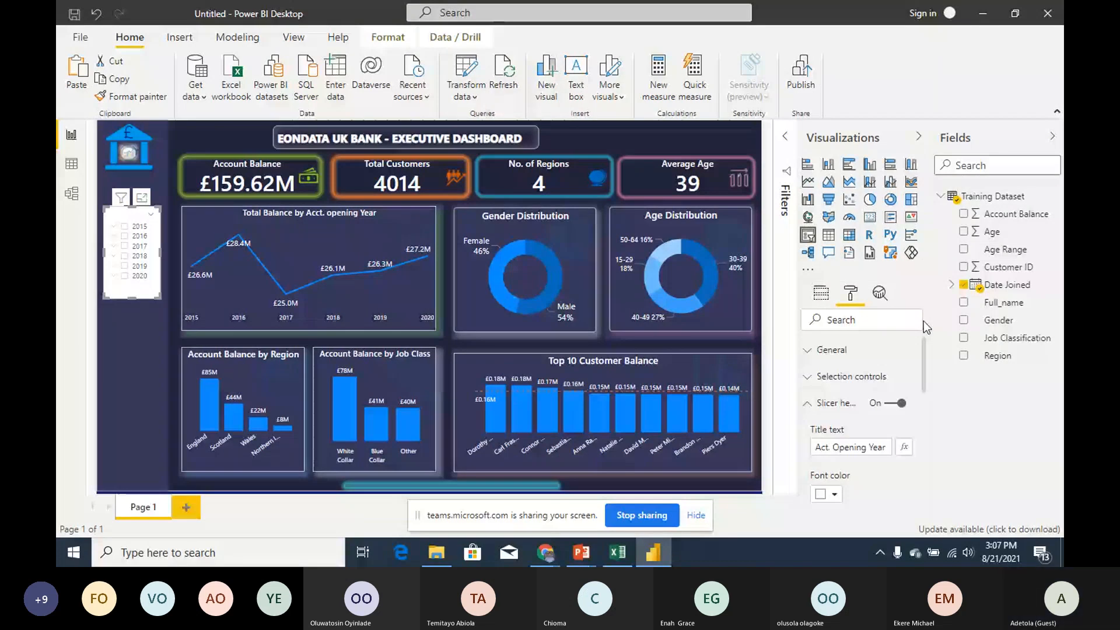
pyautogui.scroll(-5, 875, 424)
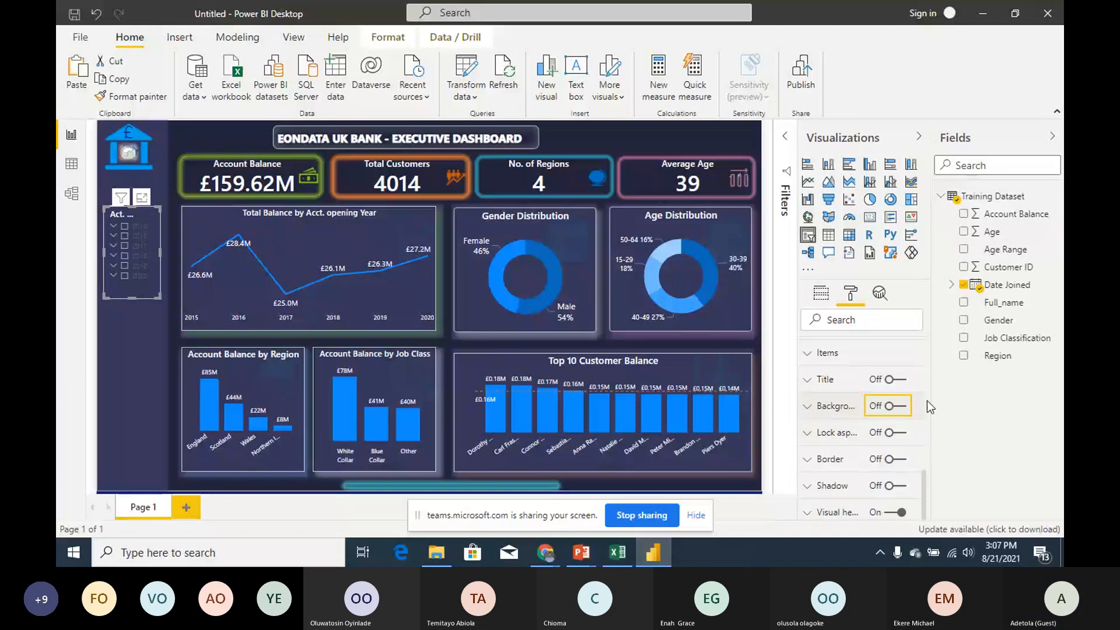
pyautogui.click(831, 380)
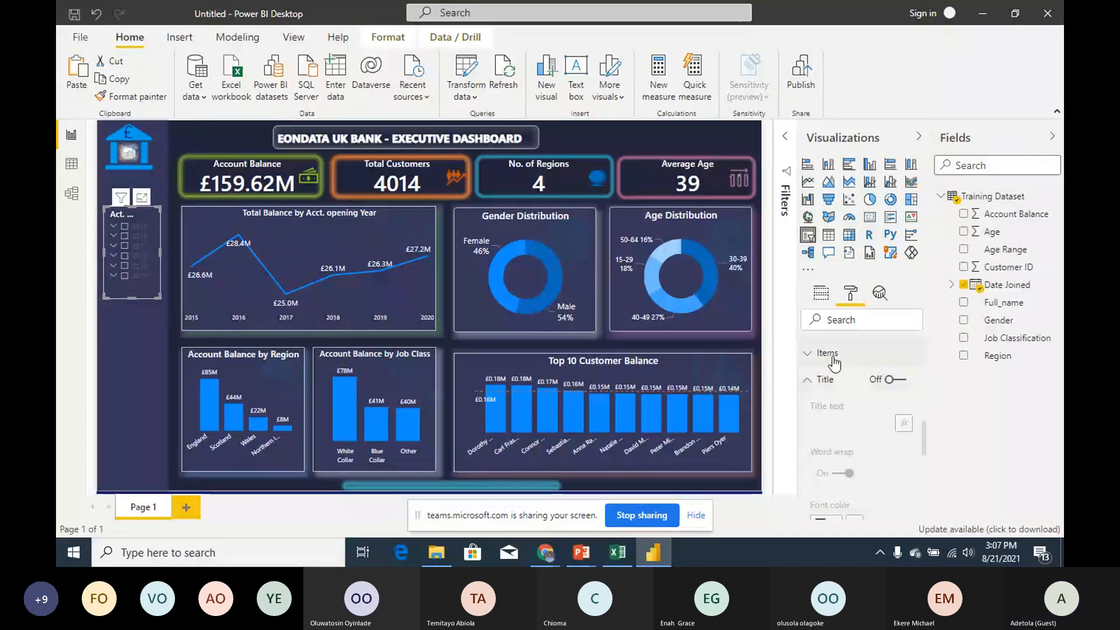
pyautogui.click(828, 354)
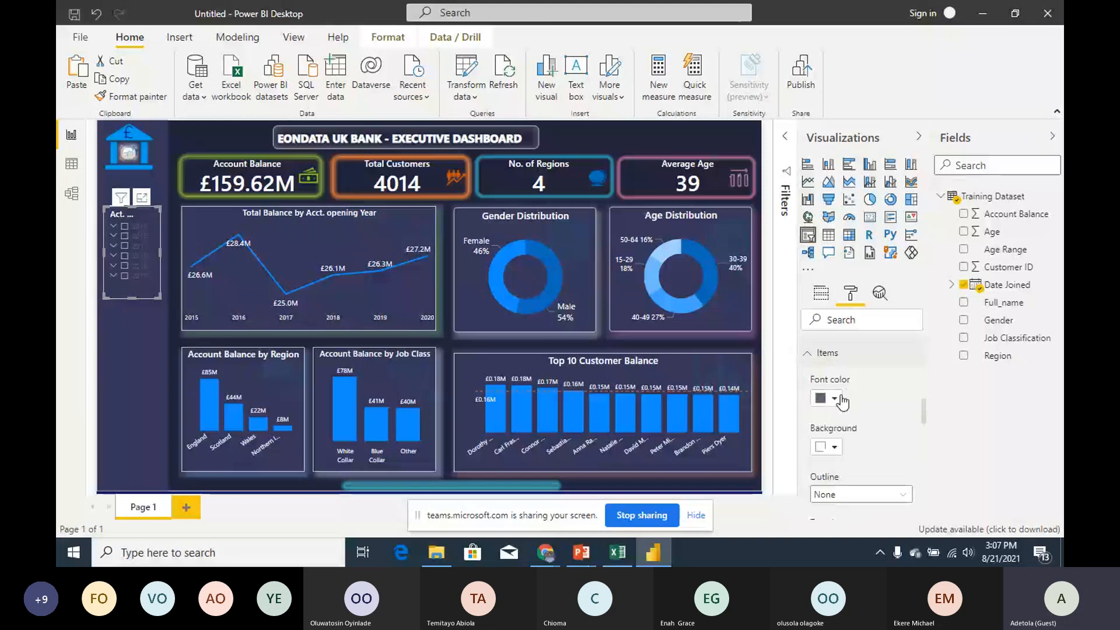
pyautogui.click(840, 399)
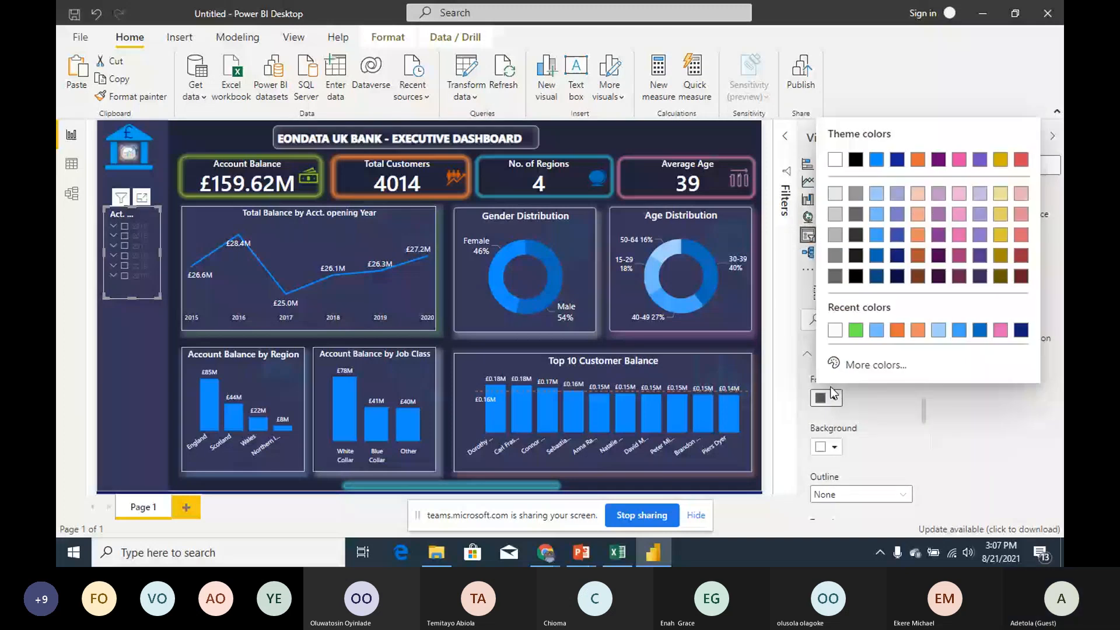
pyautogui.click(836, 331)
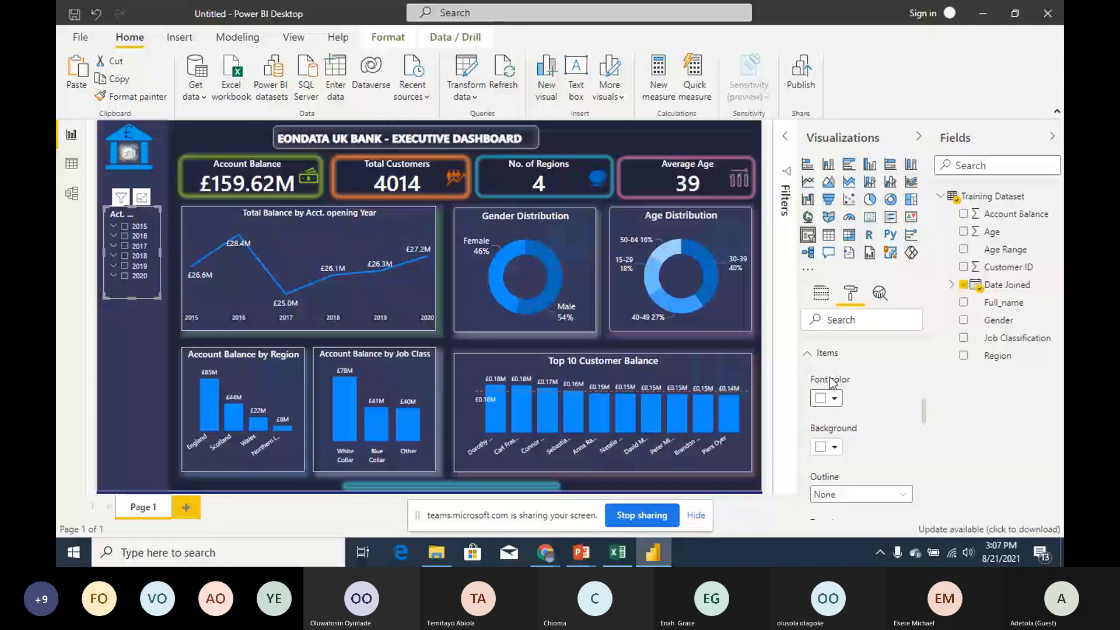
# Step: Enlarge the year slicer slightly in height and width within the dashboard's side strip
pyautogui.moveTo(132, 299); pyautogui.dragTo(136, 322)
pyautogui.moveTo(160, 219); pyautogui.dragTo(167, 217)
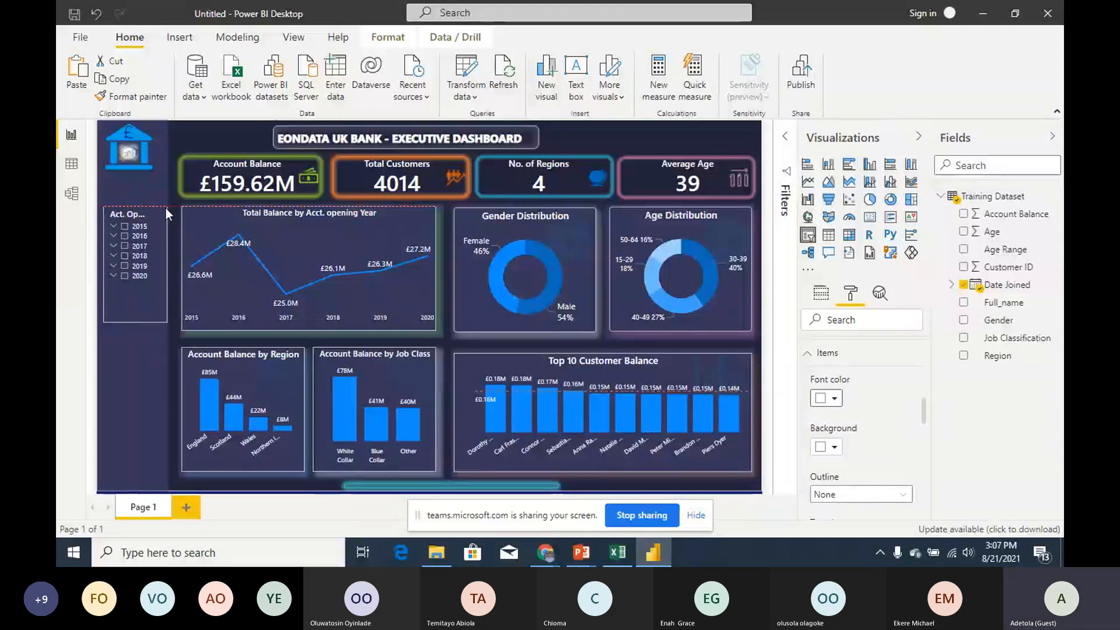
pyautogui.moveTo(166, 206); pyautogui.dragTo(164, 207)
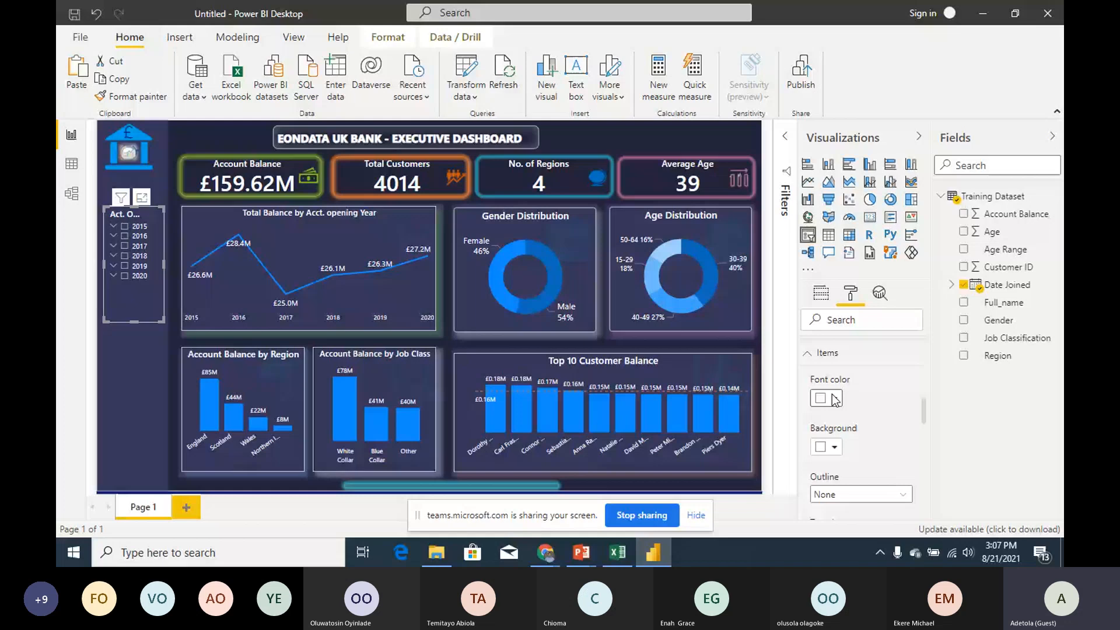
# Step: Turn off the year slicer's header
pyautogui.click(816, 353)
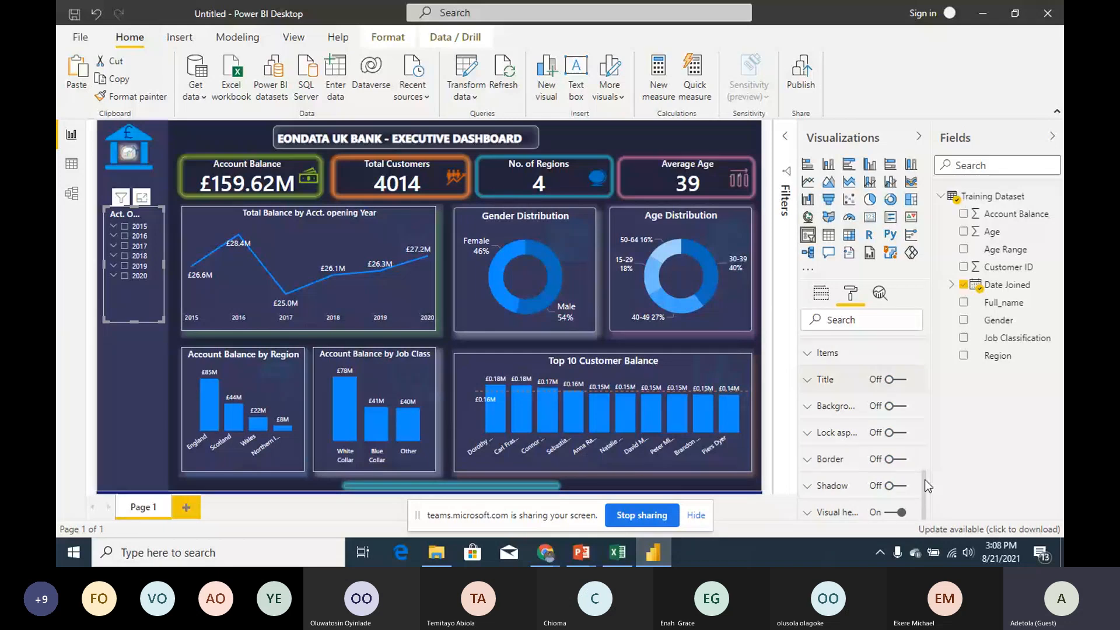
pyautogui.moveTo(926, 479); pyautogui.dragTo(916, 364)
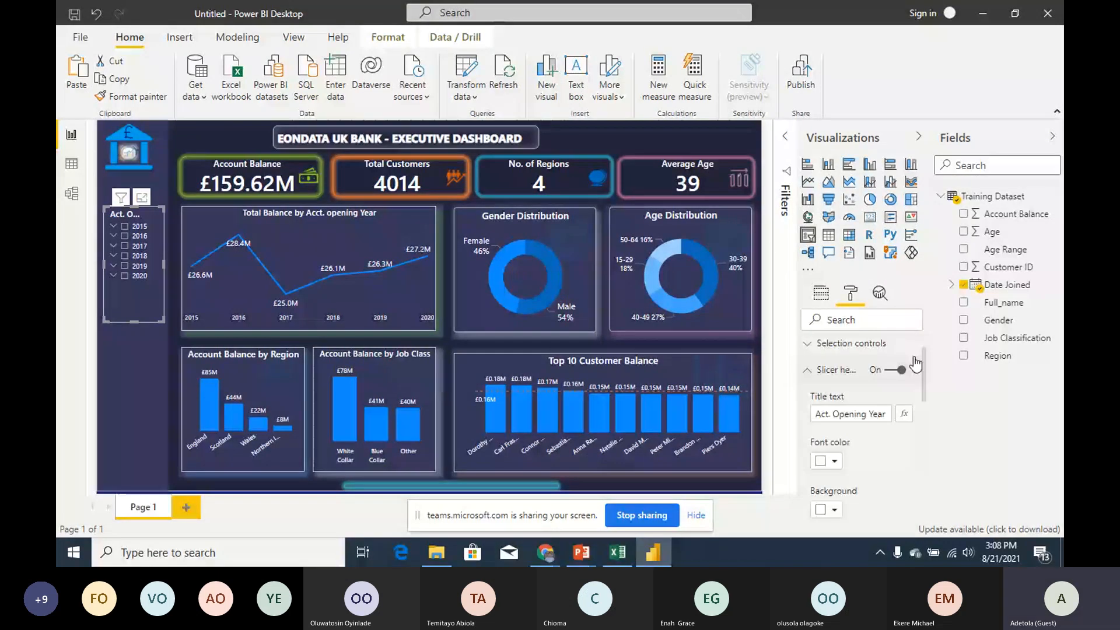
pyautogui.click(808, 371)
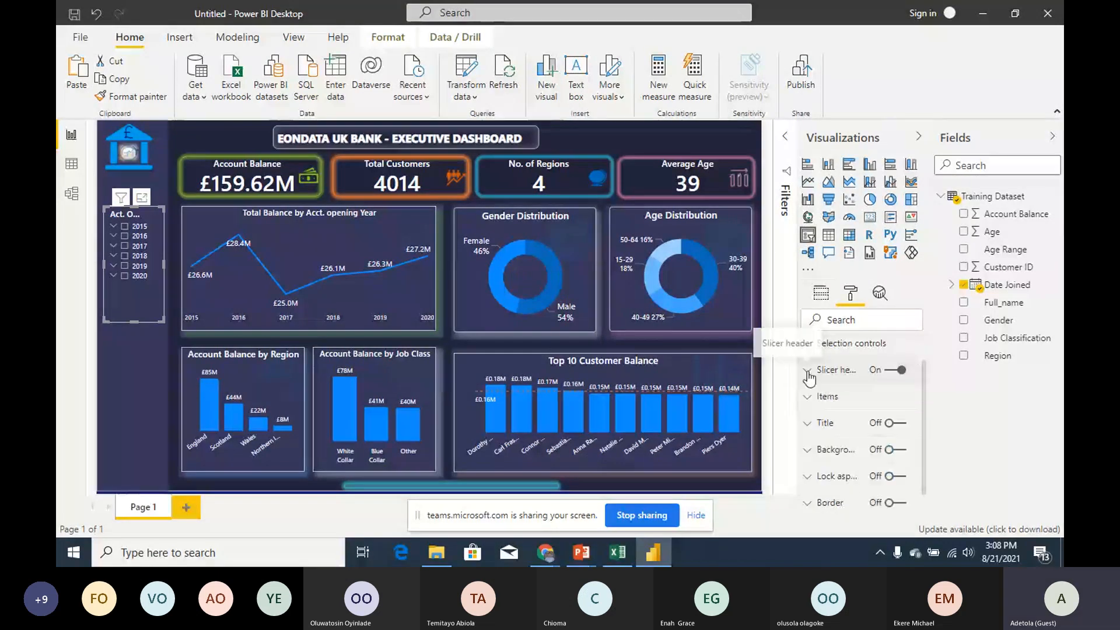
pyautogui.click(894, 372)
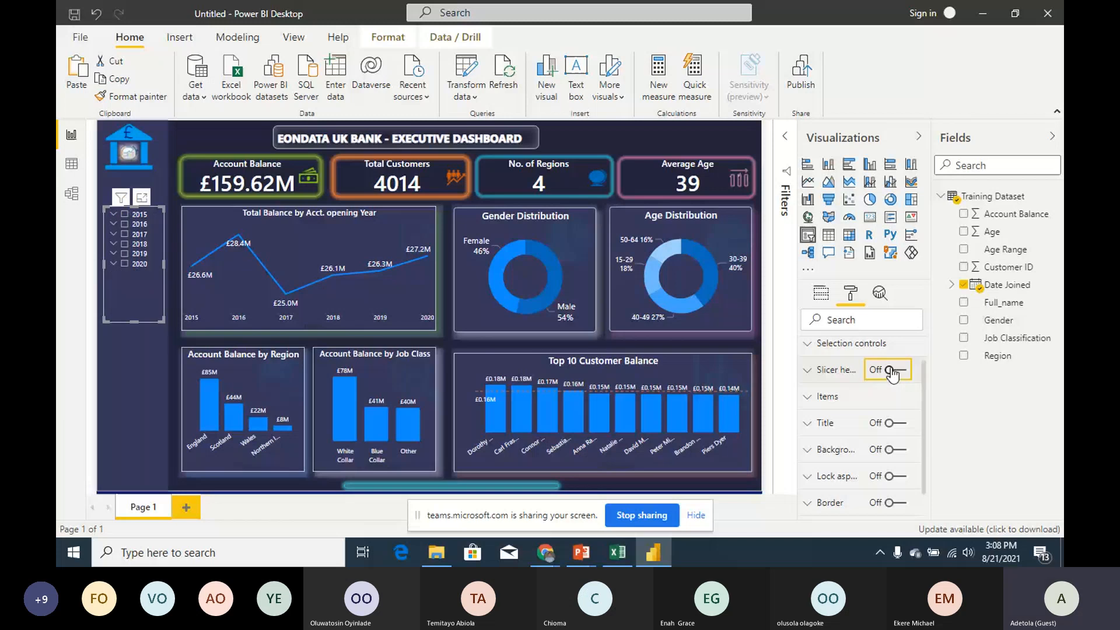
# Step: Turn on the year slicer's title and set its text to "Acct. Opening Year"
pyautogui.click(893, 424)
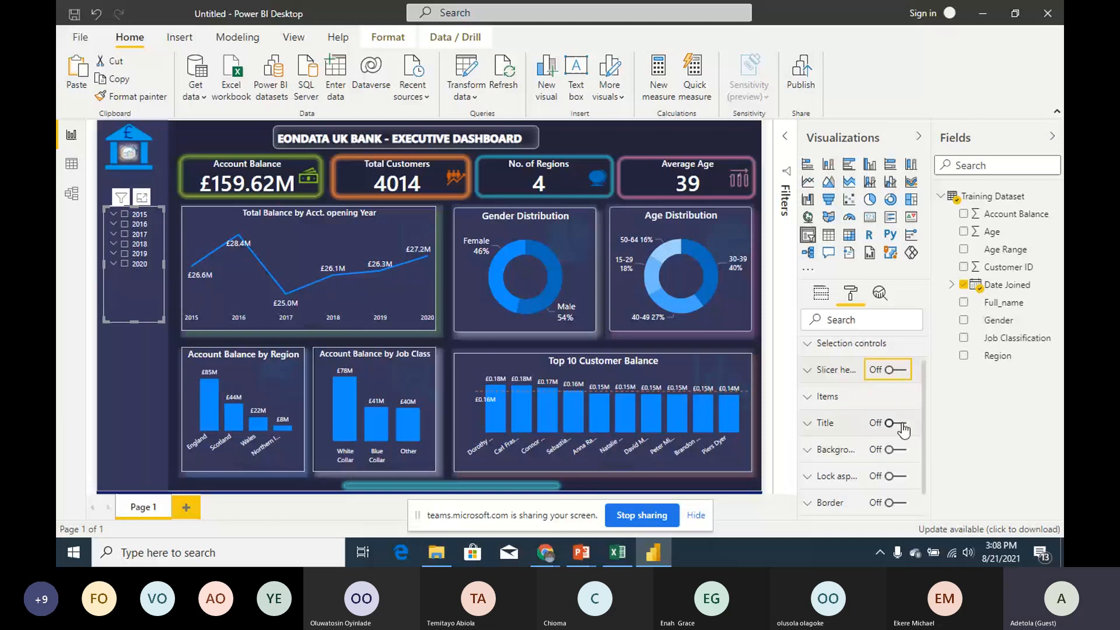
pyautogui.click(814, 429)
pyautogui.click(853, 465)
pyautogui.write('Acct. Opening Year')
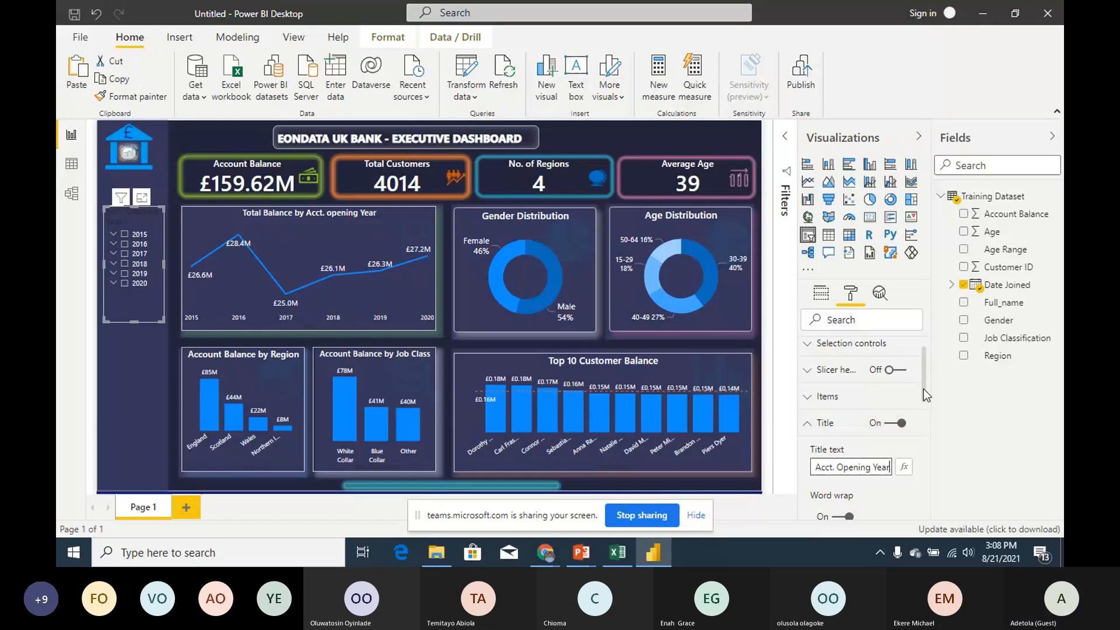
# Step: Make the slicer title's font color white and center its alignment
pyautogui.scroll(-5, 923, 390)
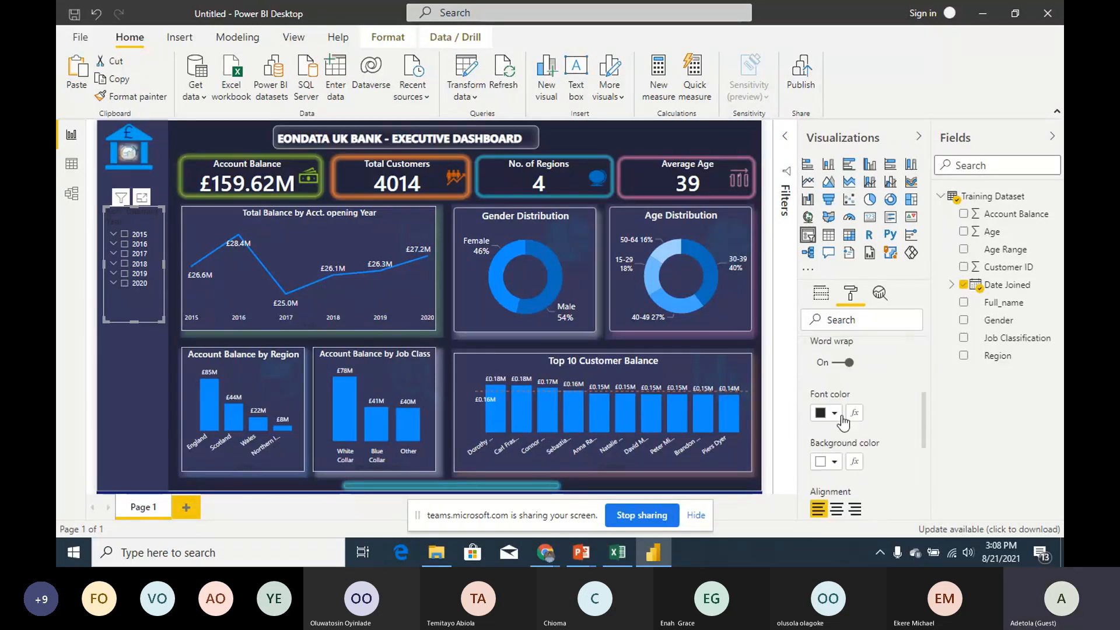
pyautogui.click(835, 413)
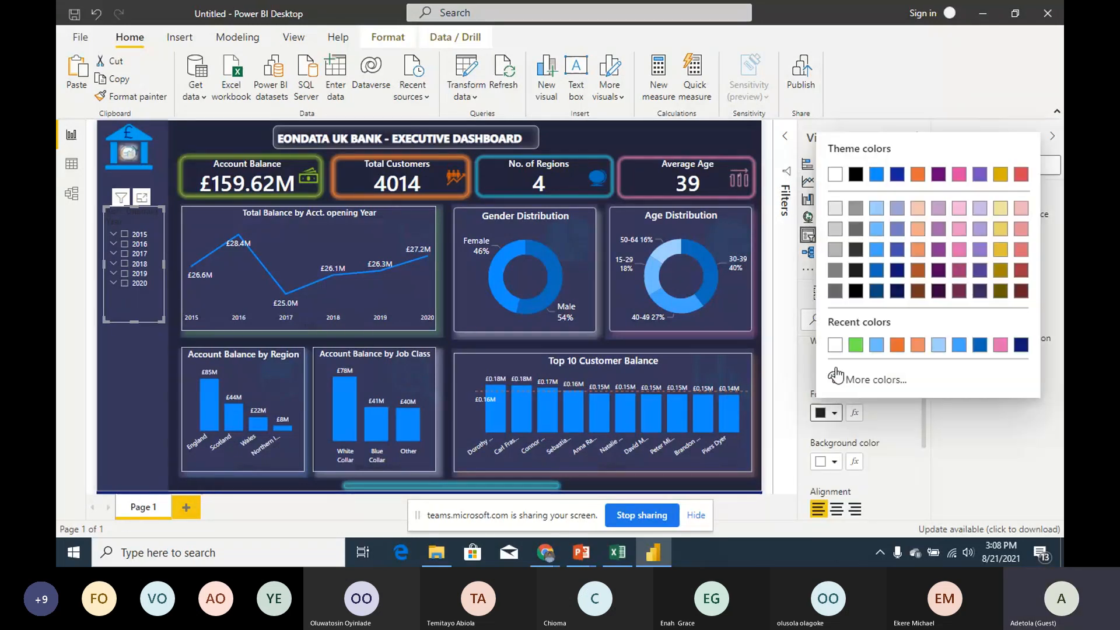
pyautogui.click(836, 346)
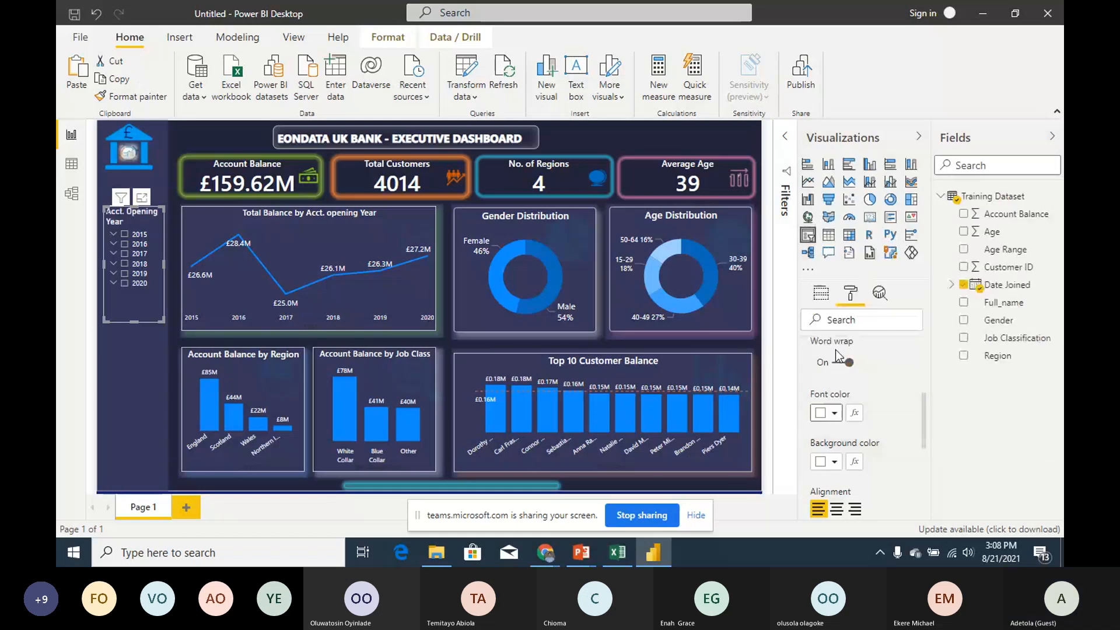
pyautogui.click(837, 509)
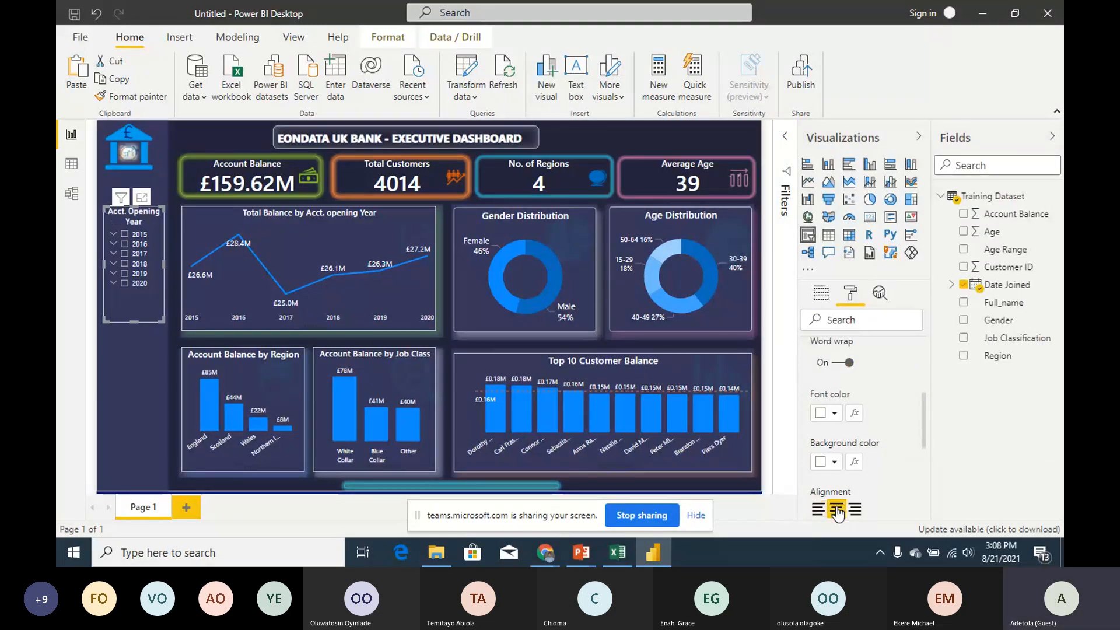
pyautogui.scroll(-1, 924, 445)
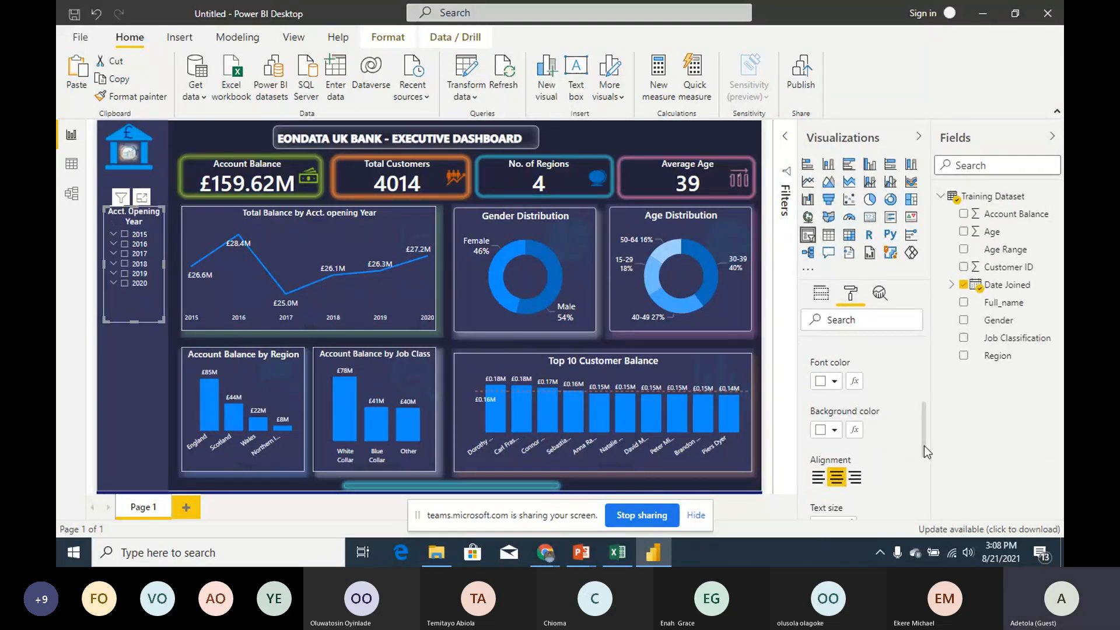
pyautogui.scroll(3, 824, 380)
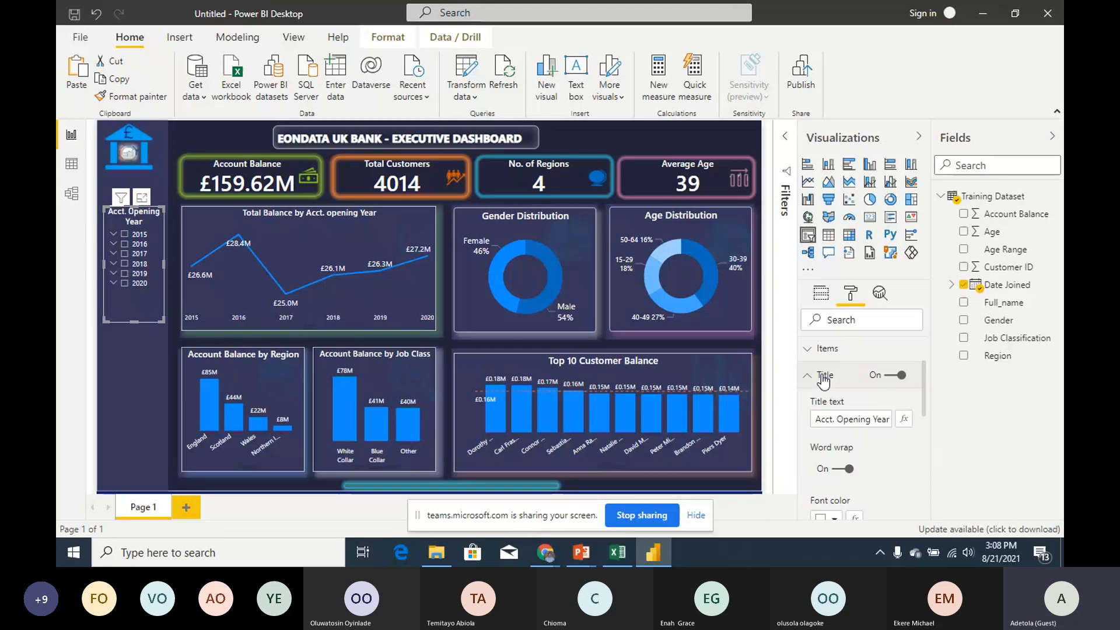
pyautogui.click(824, 380)
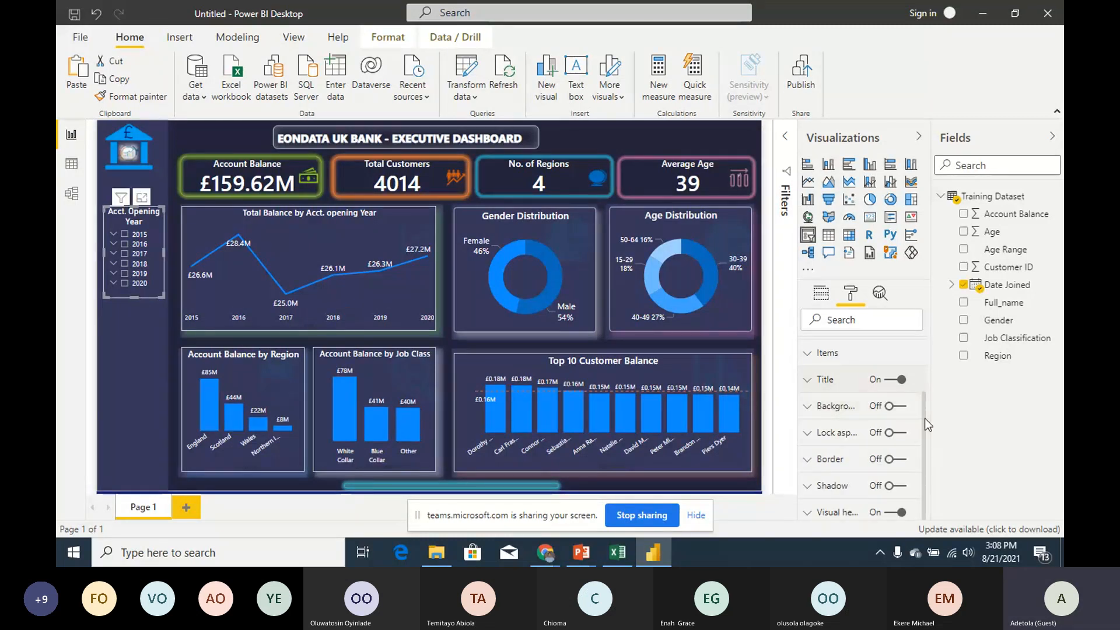
# Step: Turn on the year slicer's shadow and border, and give the border a white color and 8 px radius
pyautogui.click(898, 460)
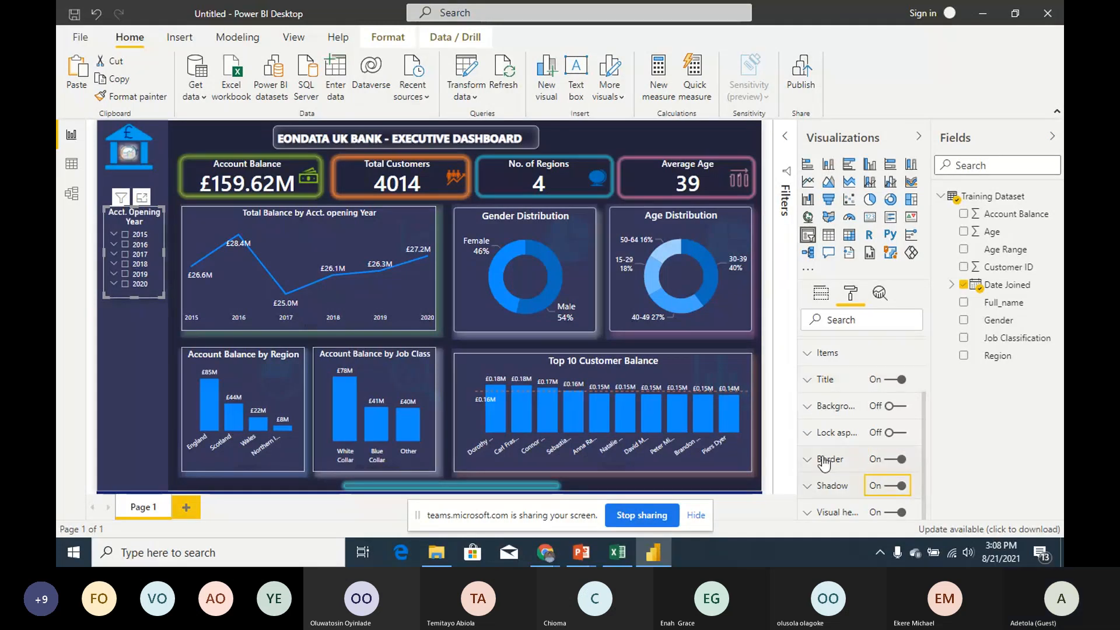
pyautogui.click(913, 459)
pyautogui.moveTo(924, 429); pyautogui.dragTo(925, 460)
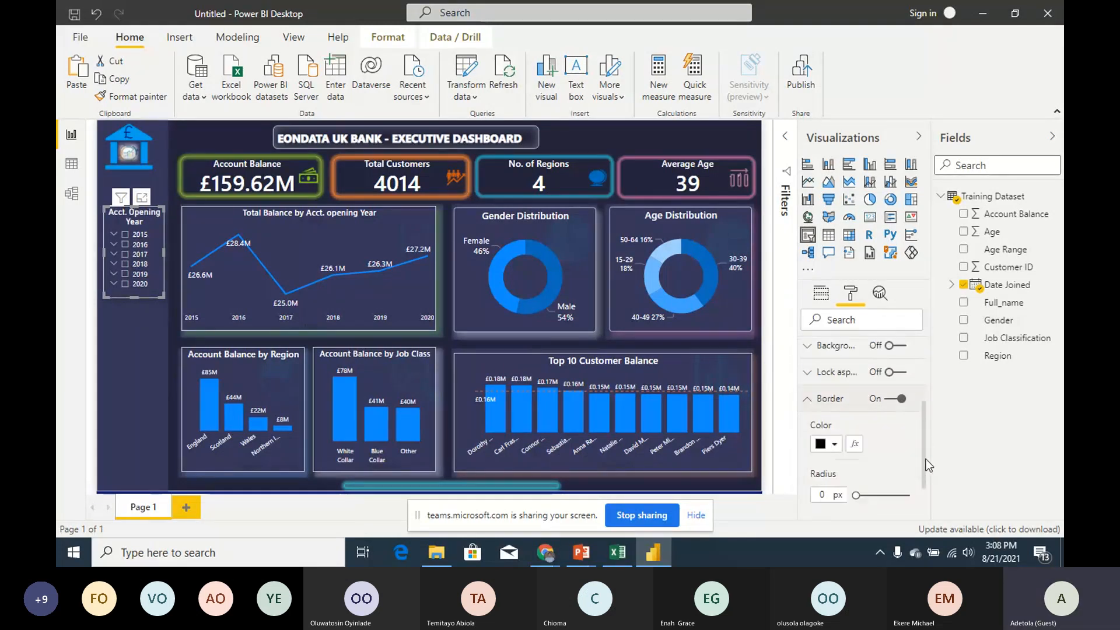
pyautogui.click(833, 446)
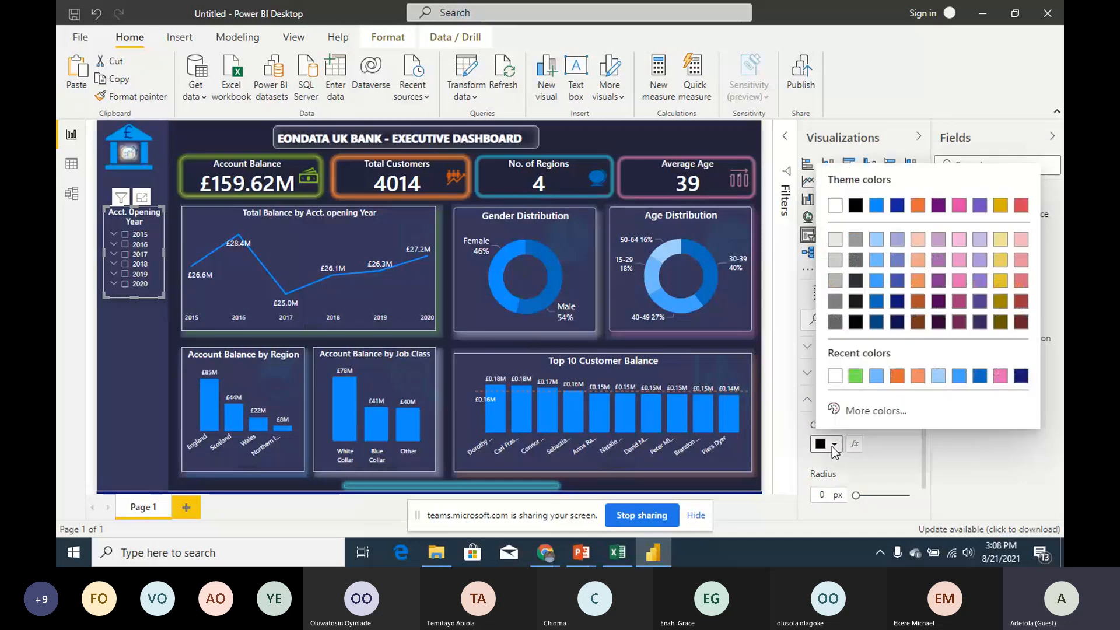
pyautogui.click(833, 376)
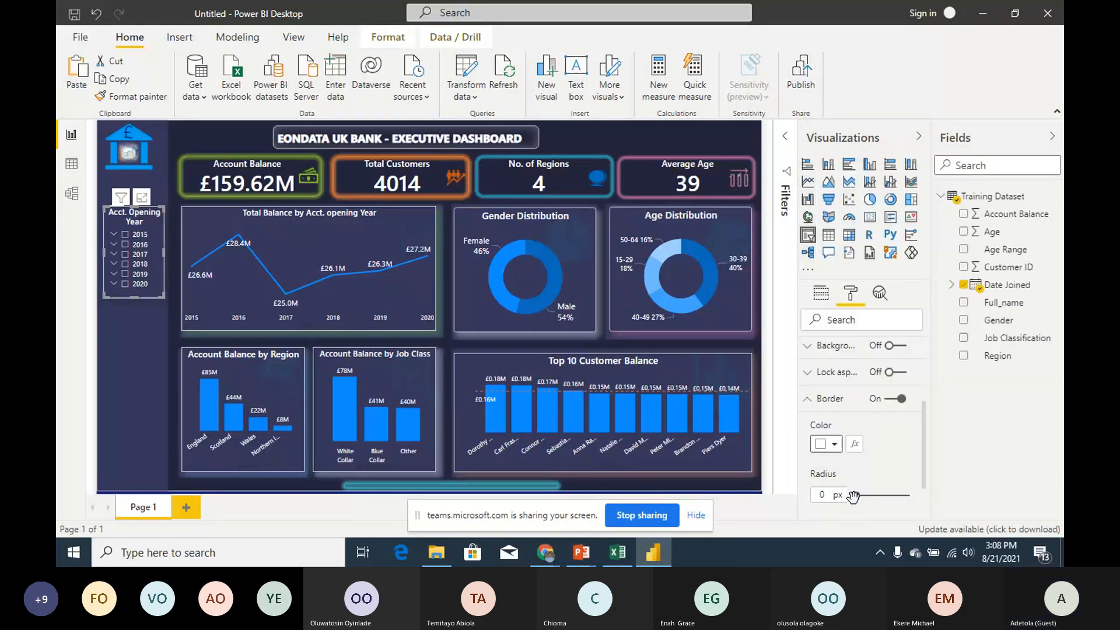
pyautogui.moveTo(855, 497); pyautogui.dragTo(871, 496)
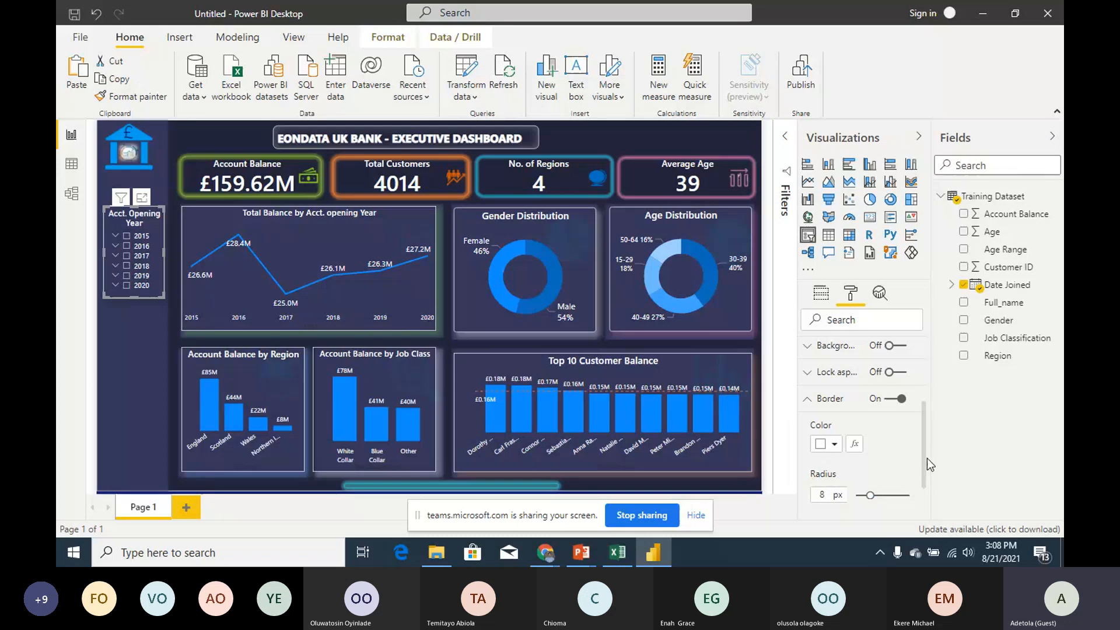
pyautogui.scroll(-1, 928, 464)
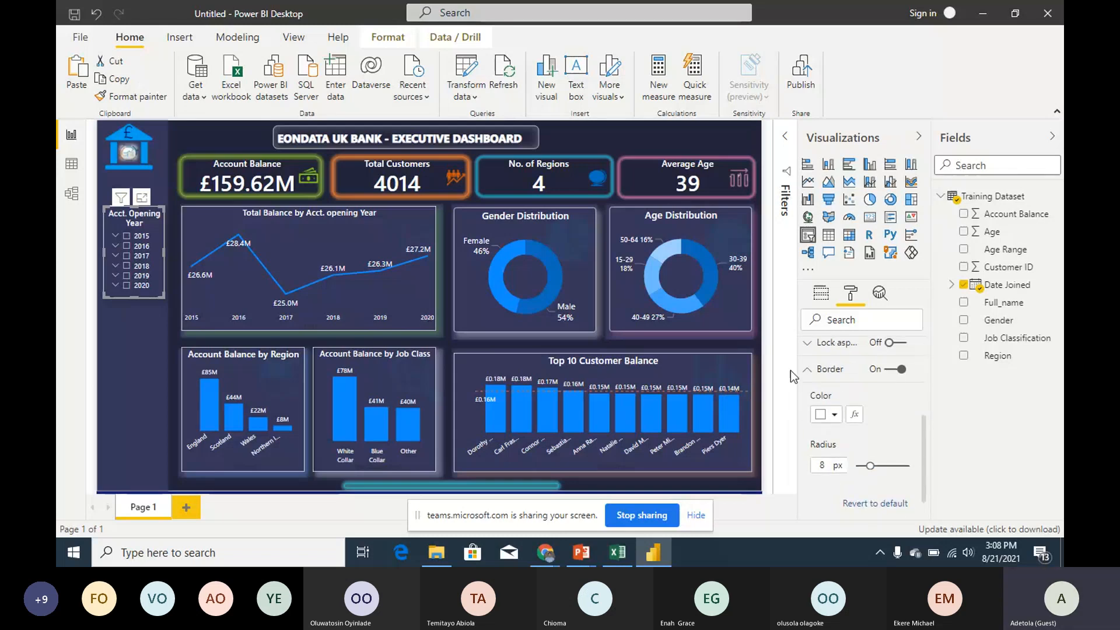
pyautogui.click(825, 373)
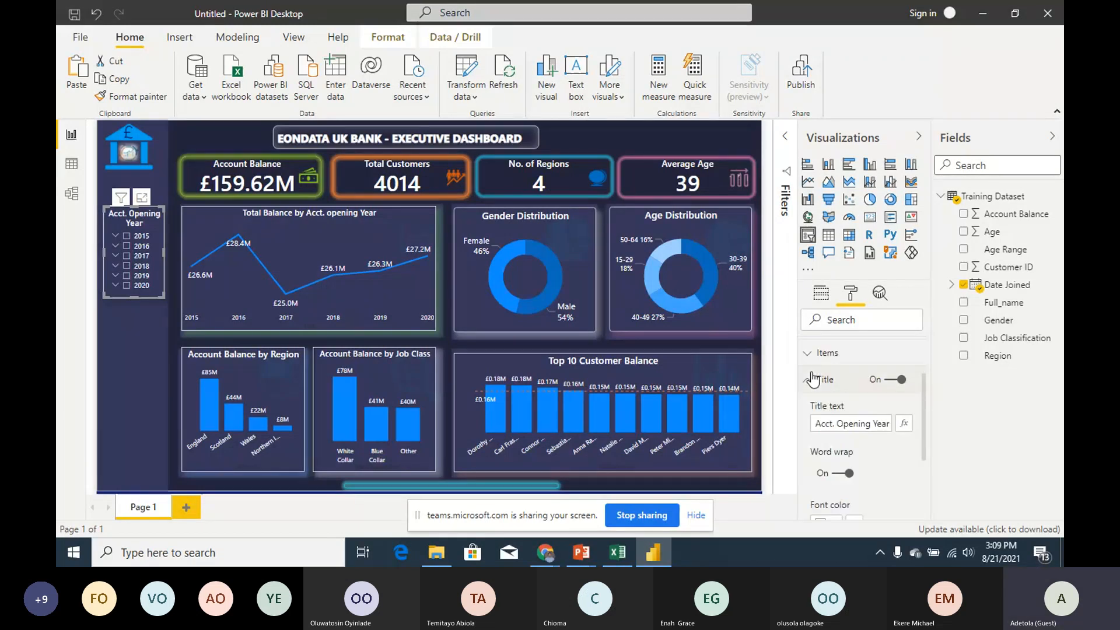
# Step: Set the year slicer's shadow to the inside position with the Center preset and a light yellow color
pyautogui.click(814, 379)
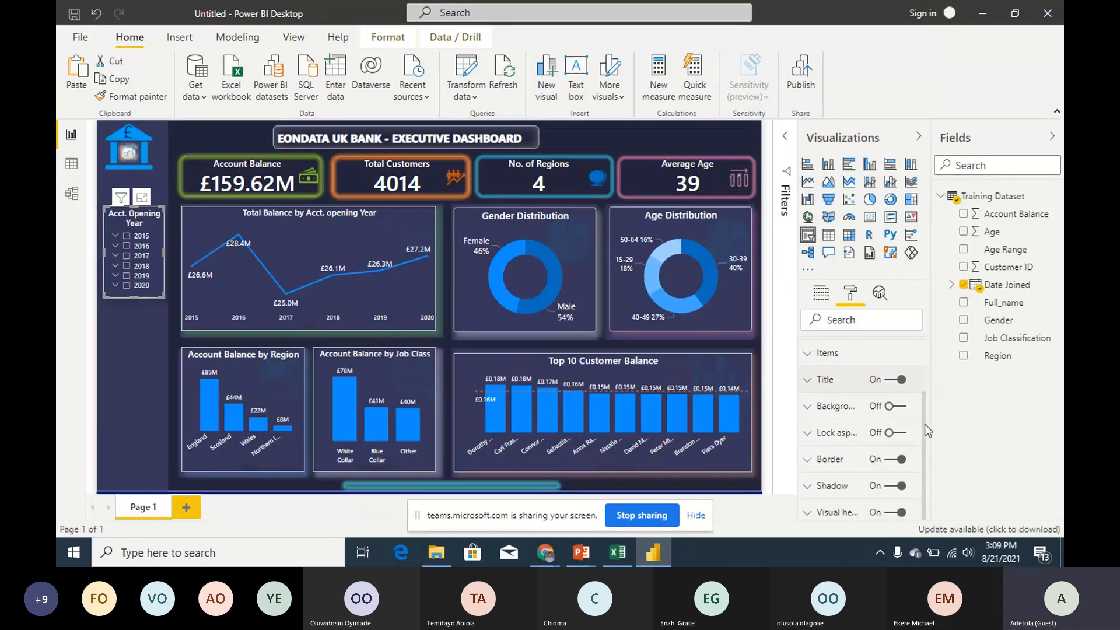
pyautogui.click(807, 486)
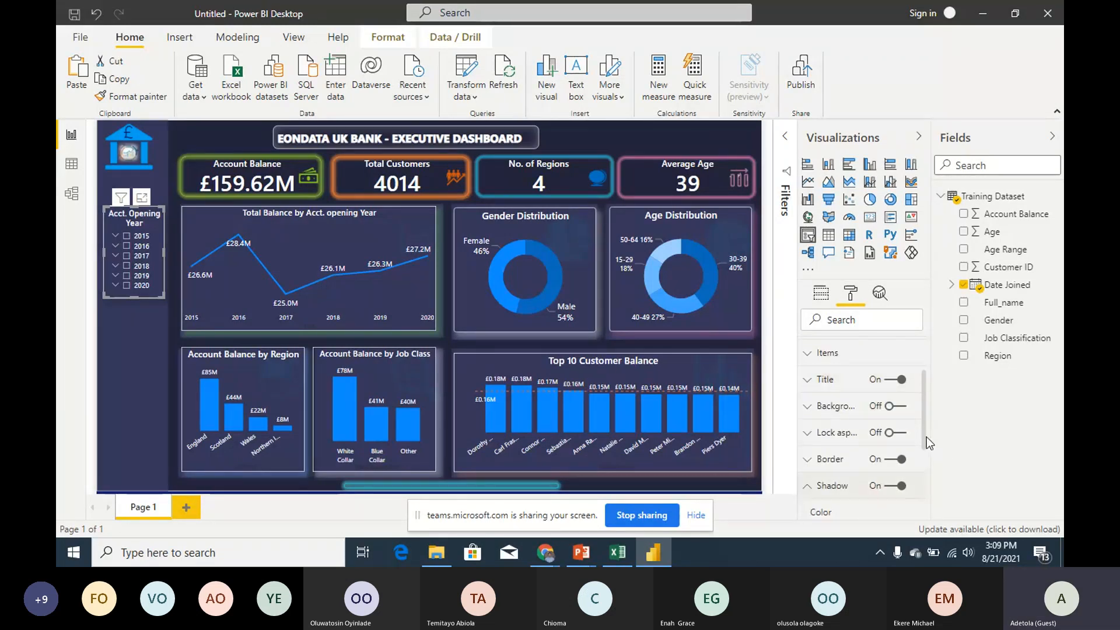
pyautogui.moveTo(925, 436); pyautogui.dragTo(926, 486)
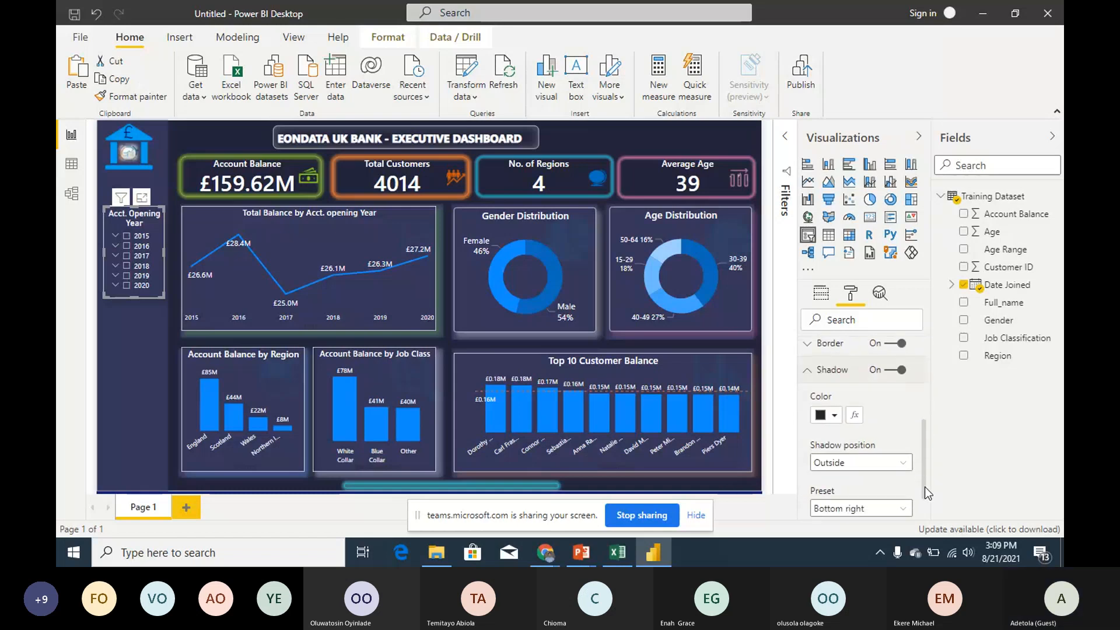
pyautogui.click(837, 415)
pyautogui.click(836, 349)
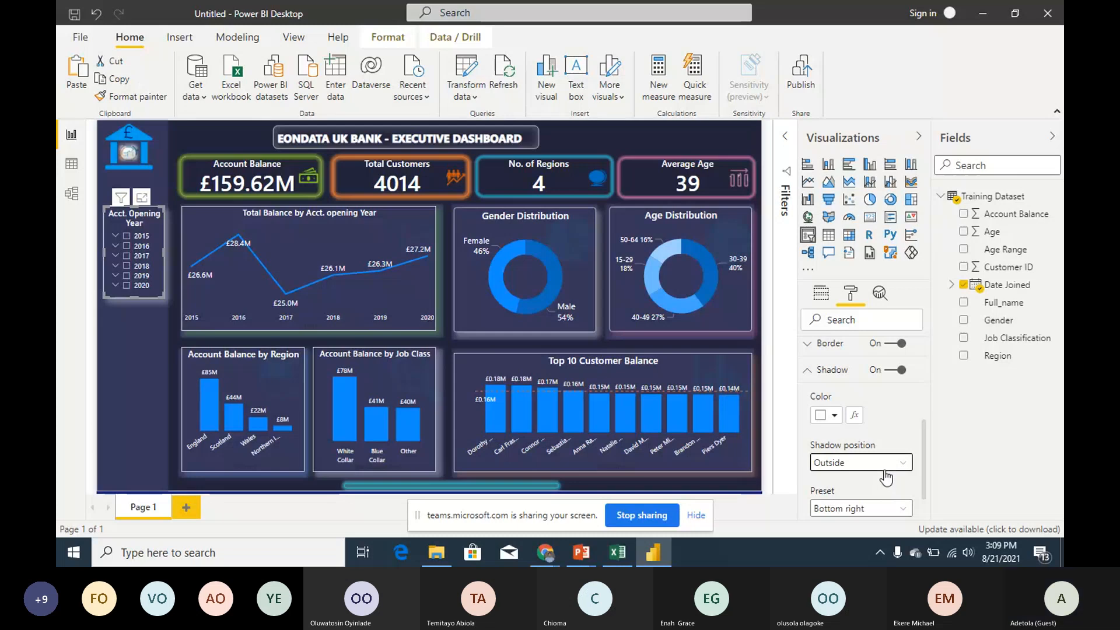
pyautogui.click(886, 476)
pyautogui.click(882, 496)
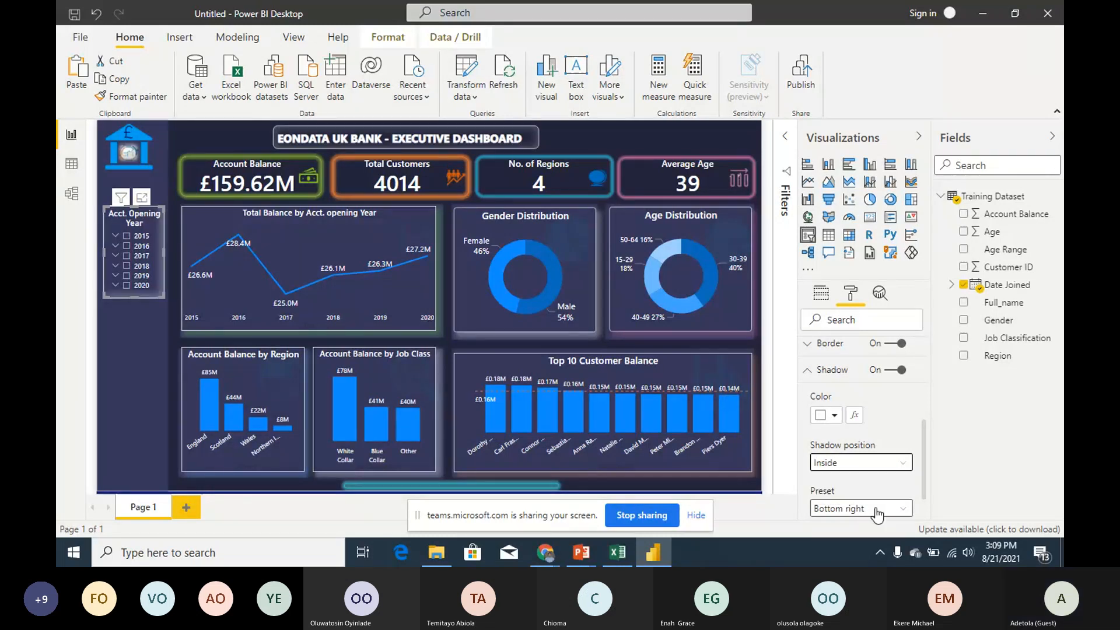
pyautogui.click(898, 509)
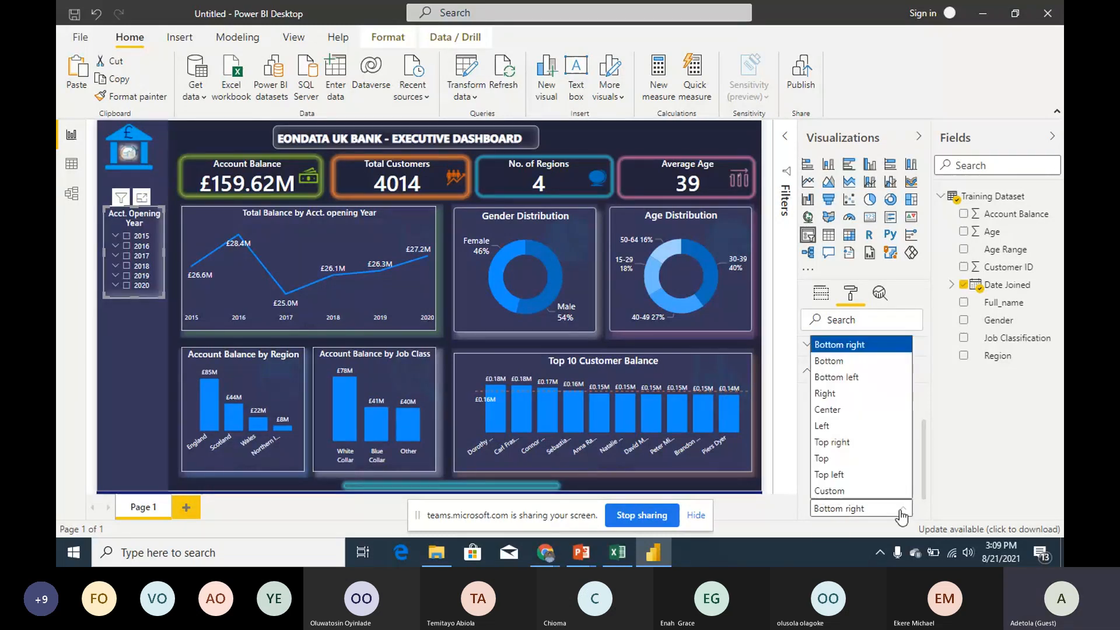
pyautogui.click(854, 412)
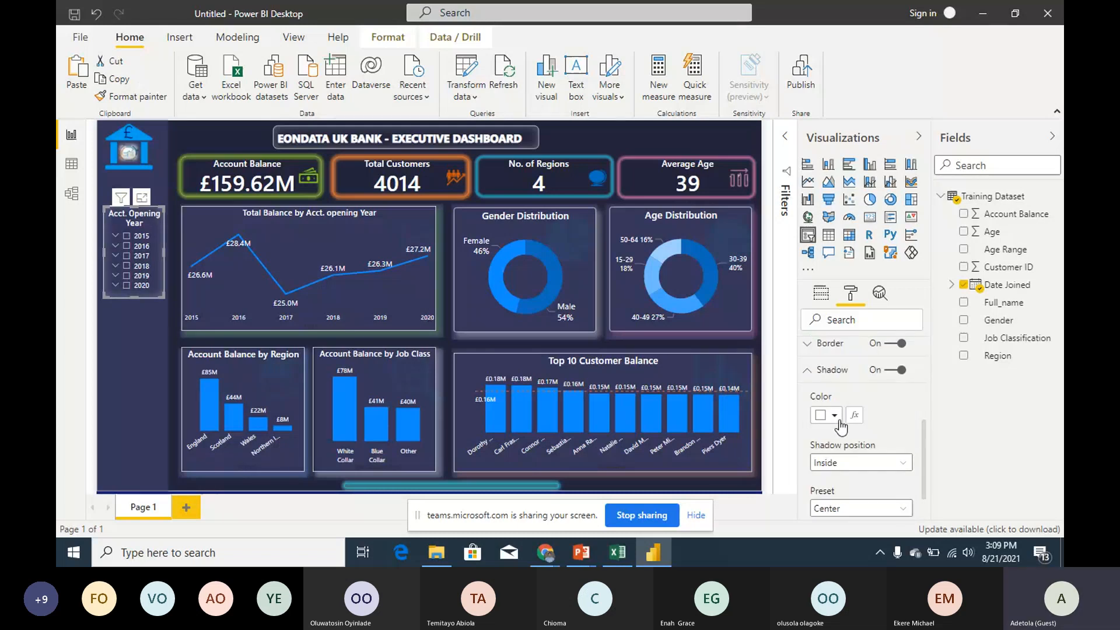
pyautogui.click(839, 420)
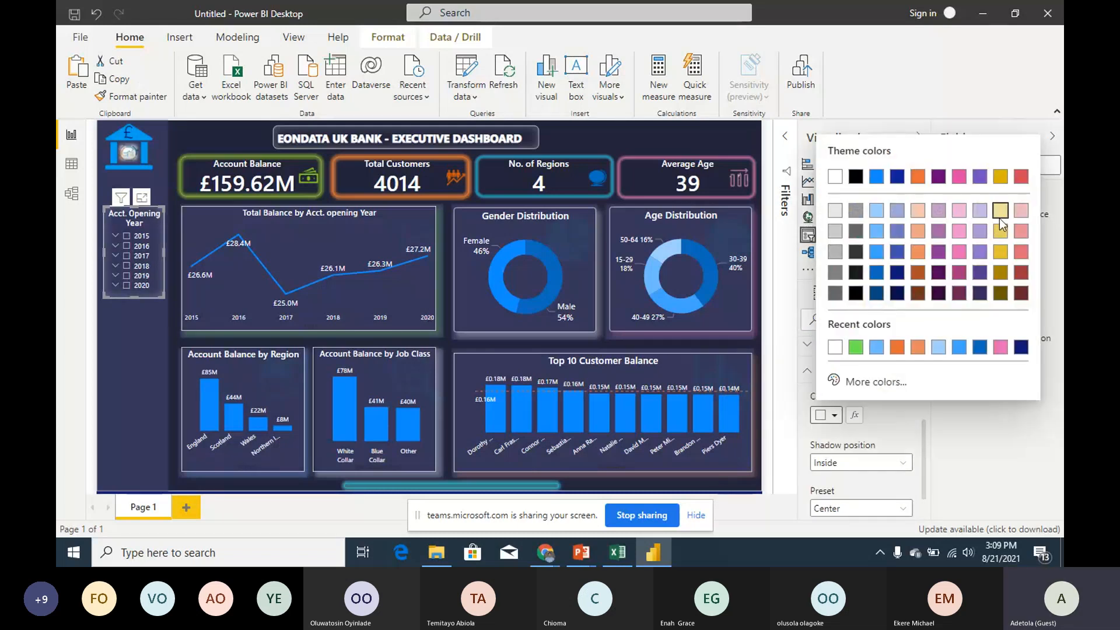
pyautogui.click(1000, 218)
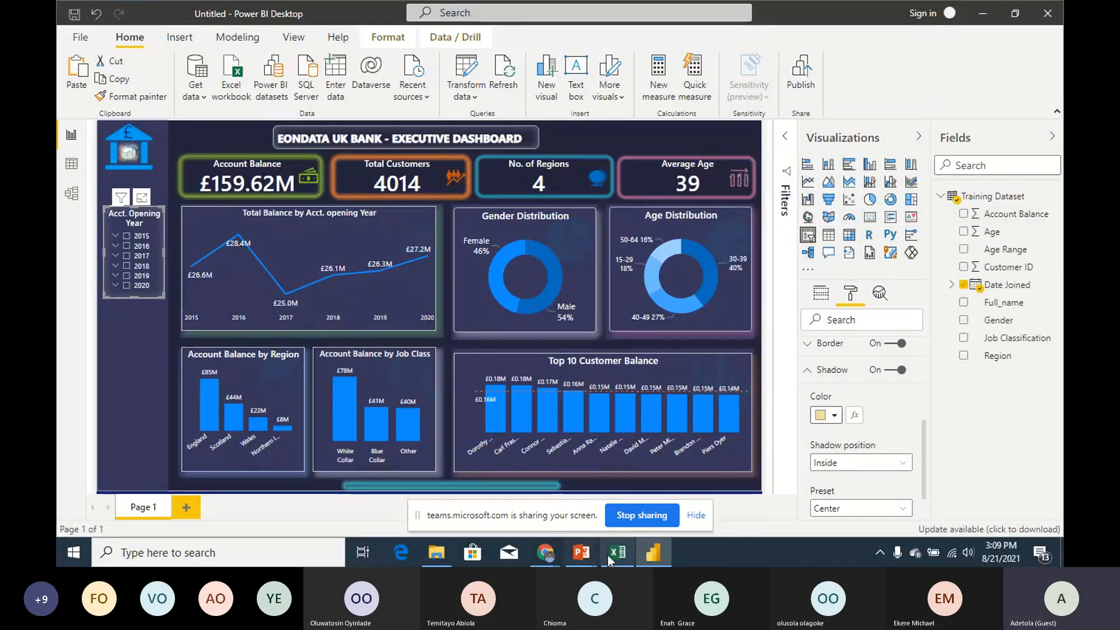
# Step: Check the target dashboard slide in the INTRODUCTION TO POWER BI (1) PowerPoint presentation, return to Power BI and deselect the year slicer
pyautogui.moveTo(581, 552)
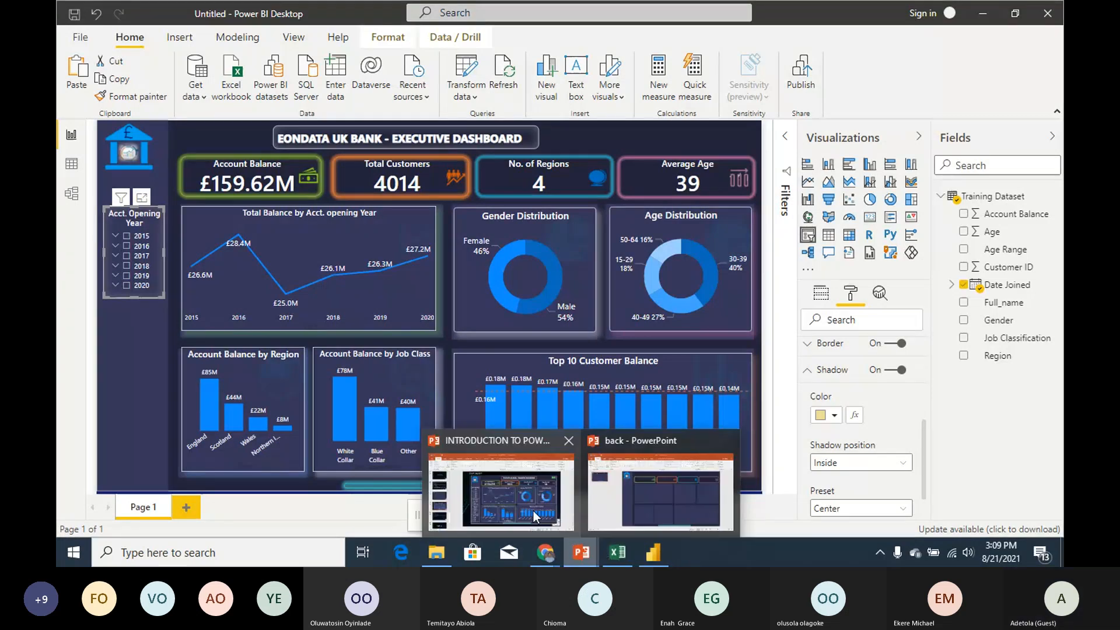
pyautogui.click(533, 510)
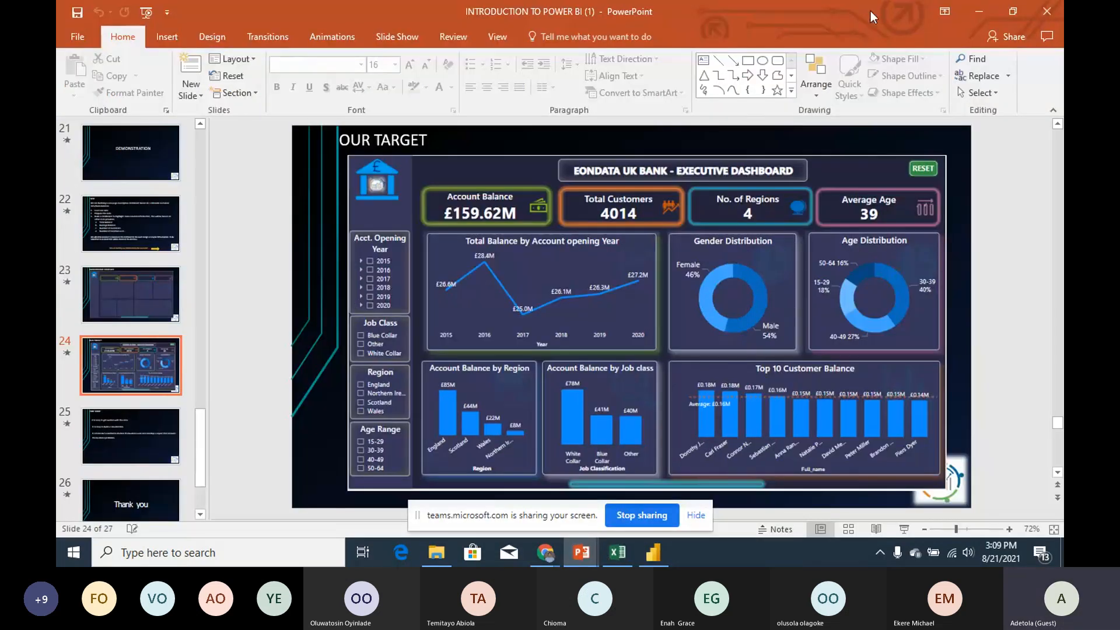
pyautogui.click(974, 6)
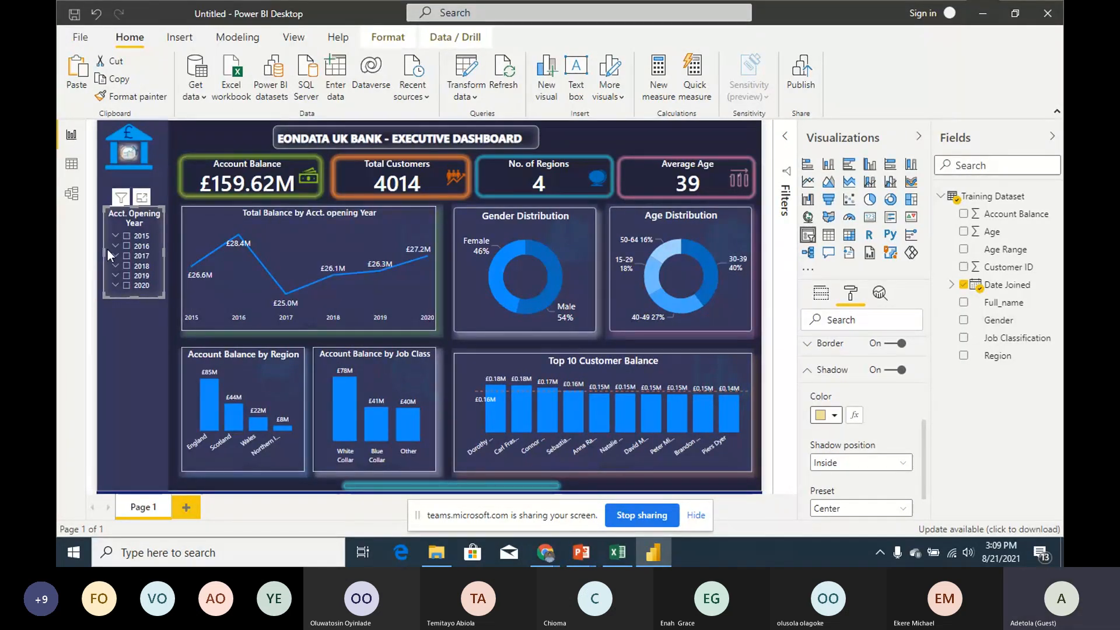
pyautogui.moveTo(104, 250); pyautogui.dragTo(104, 250)
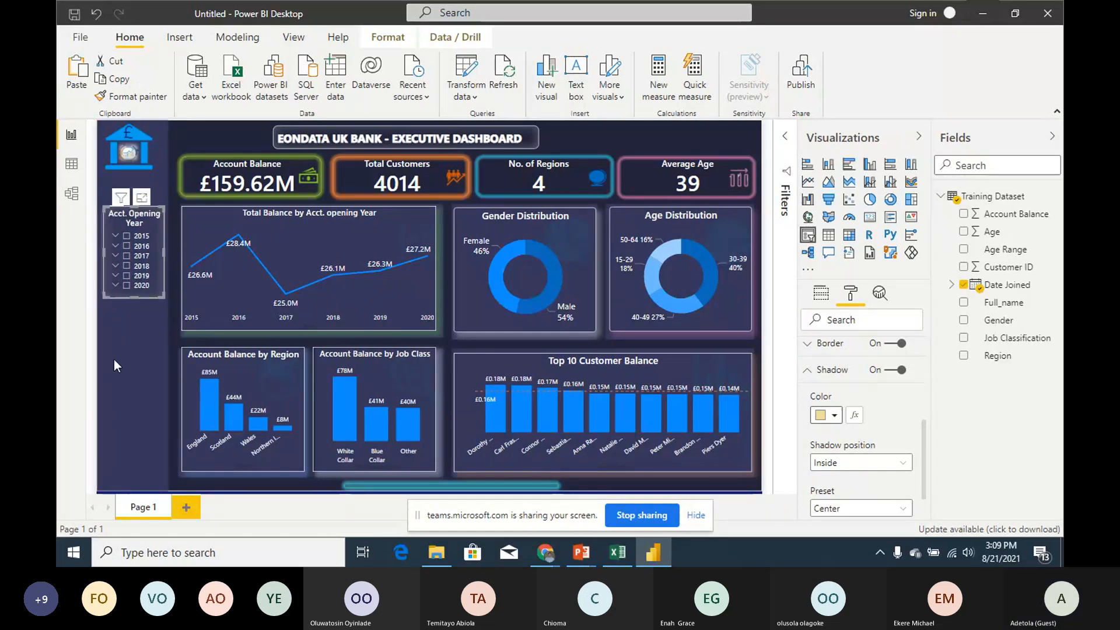
pyautogui.click(174, 237)
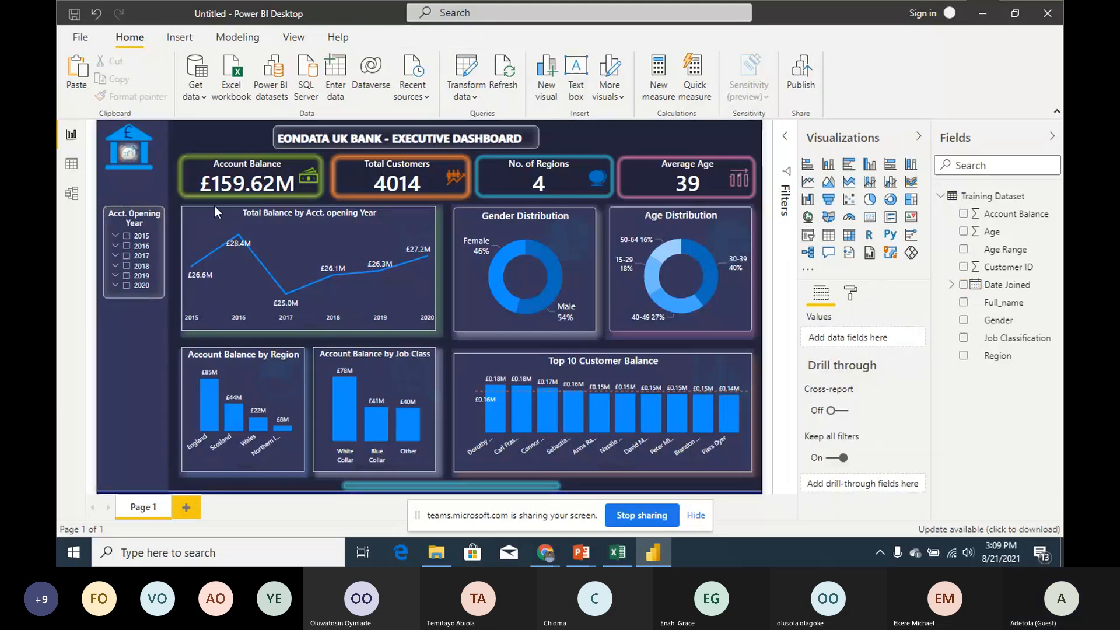
# Step: Test the year slicer by filtering the dashboard to 2015 and clearing the filter, twice in a row
pyautogui.moveTo(150, 297)
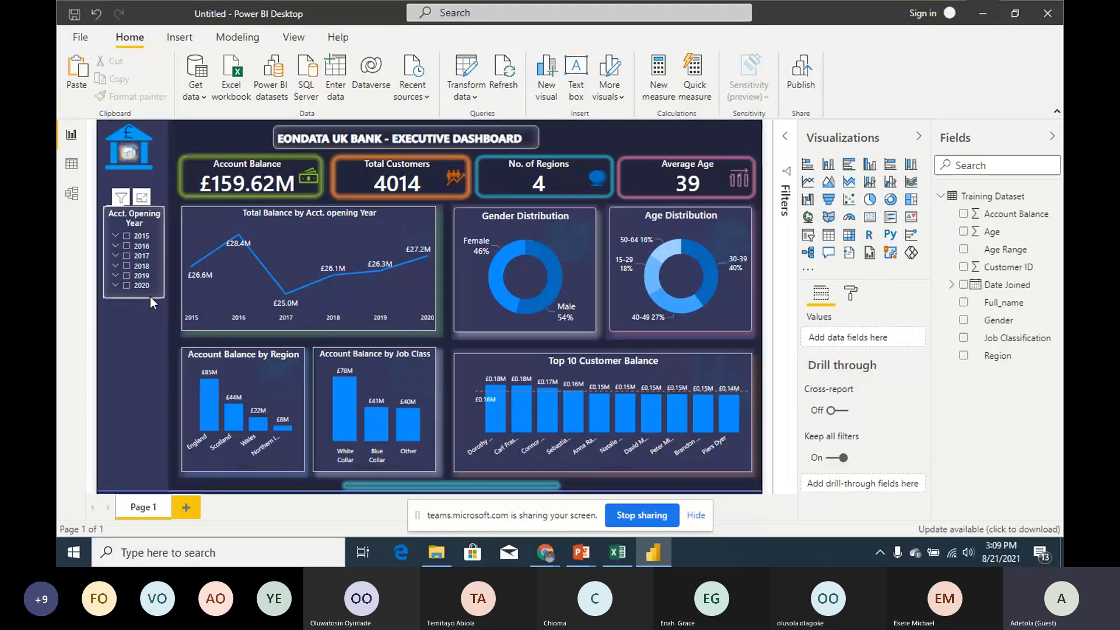
pyautogui.click(128, 238)
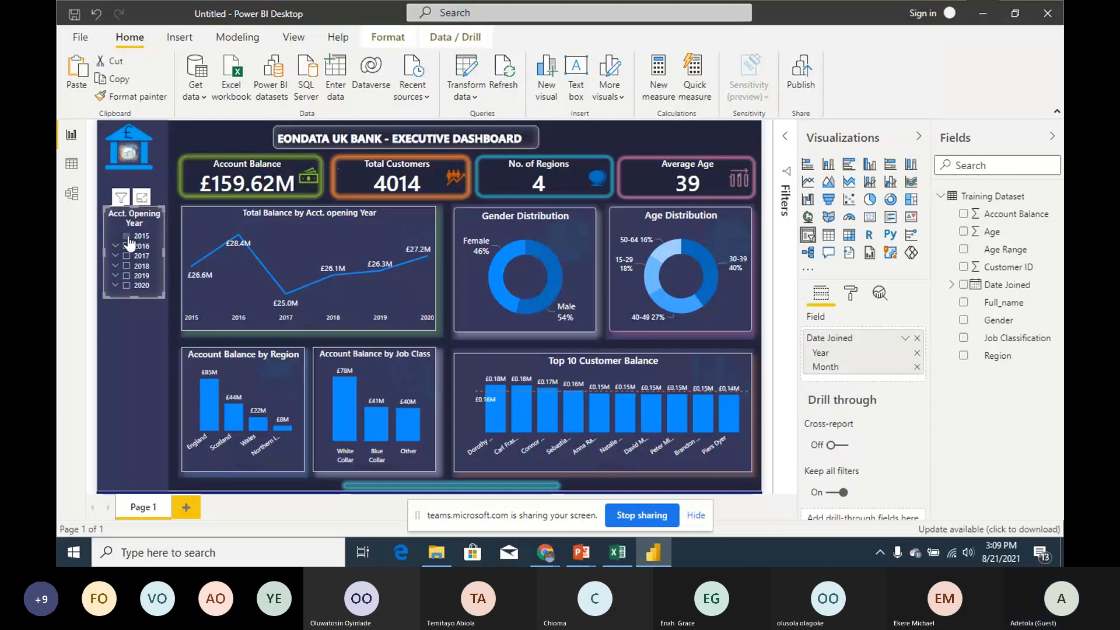
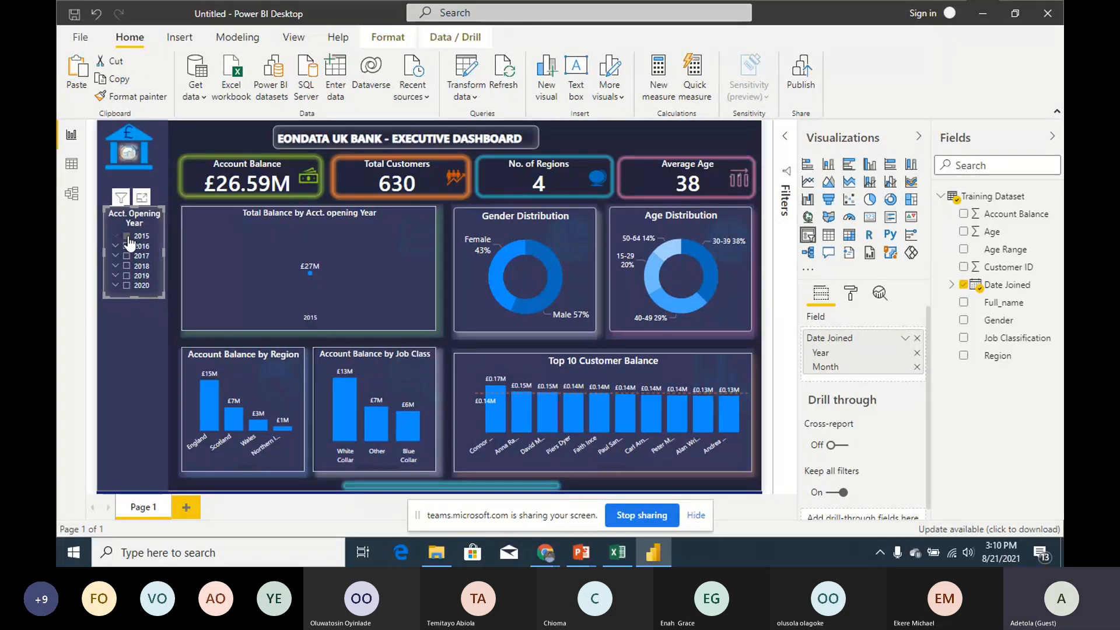
pyautogui.click(127, 236)
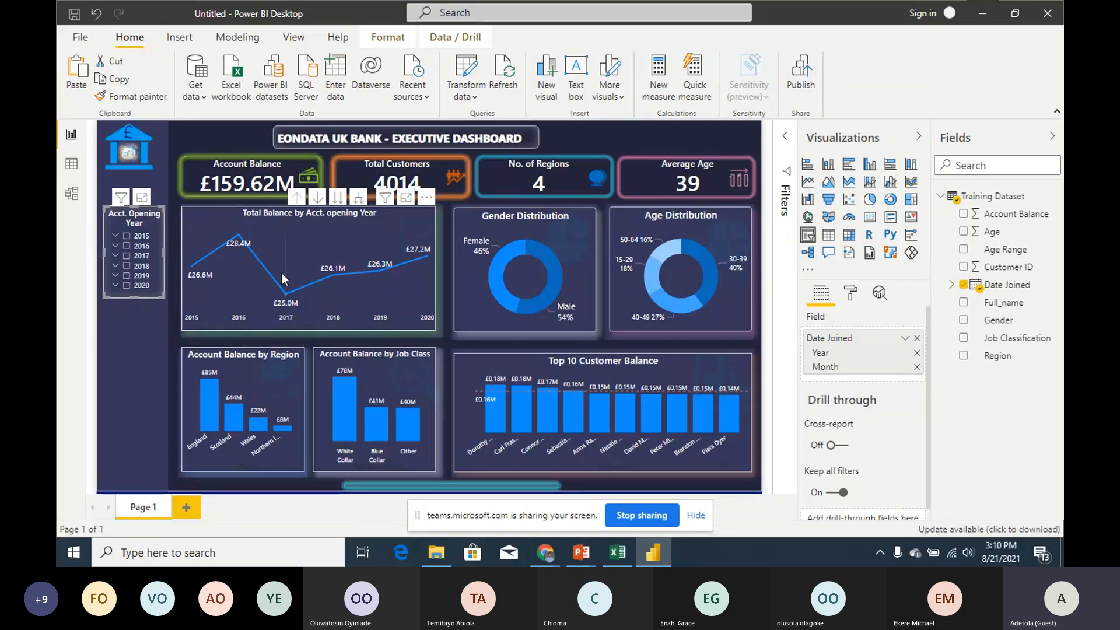
pyautogui.moveTo(306, 307)
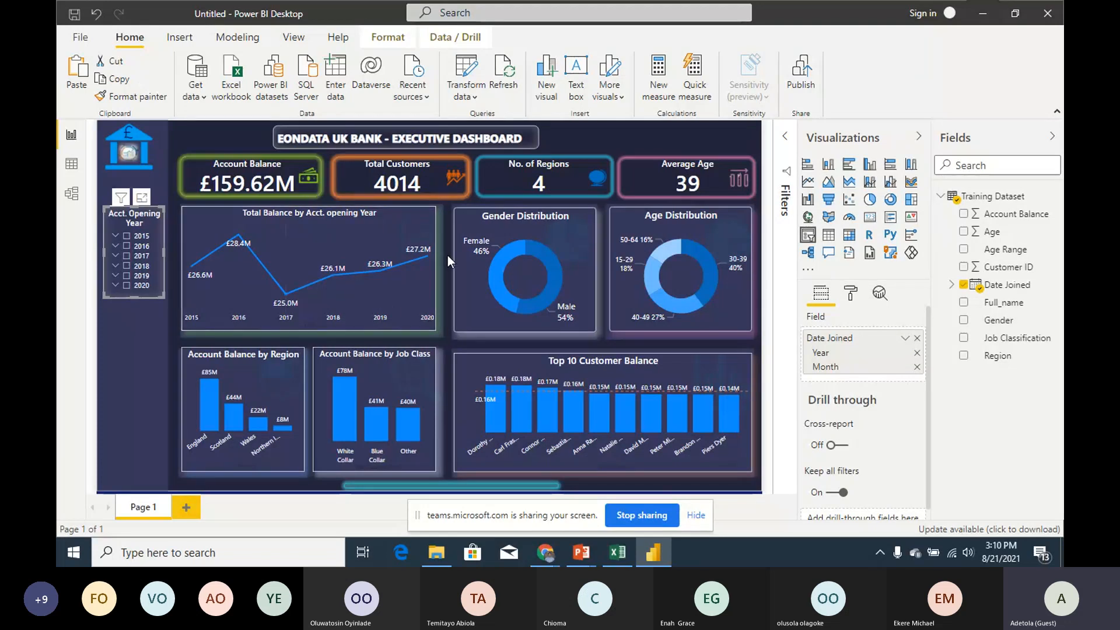
pyautogui.click(127, 236)
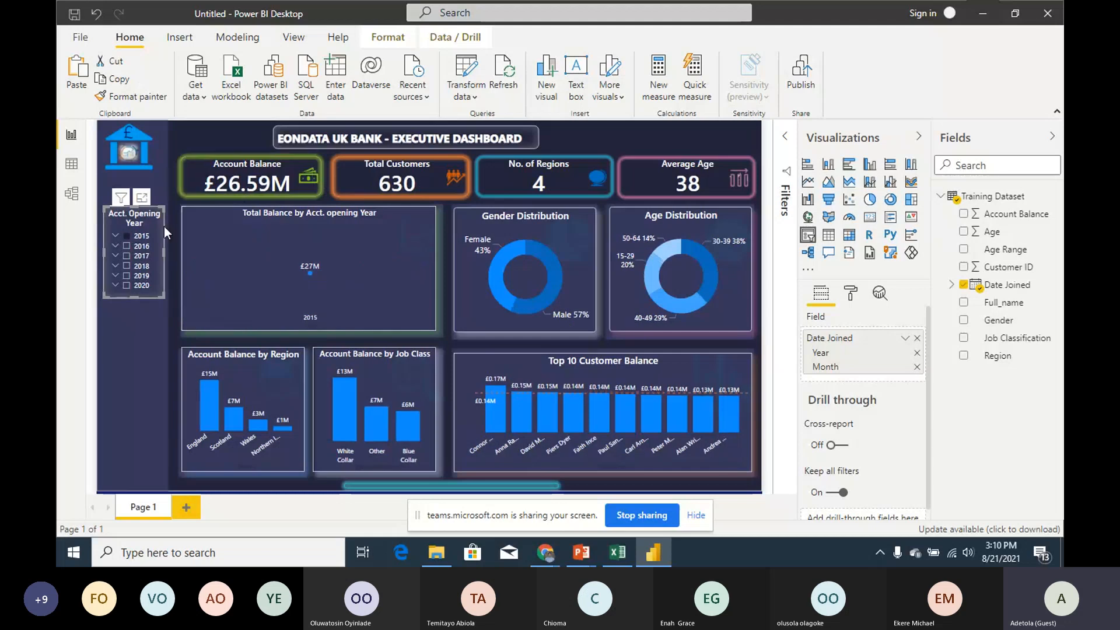
pyautogui.click(128, 237)
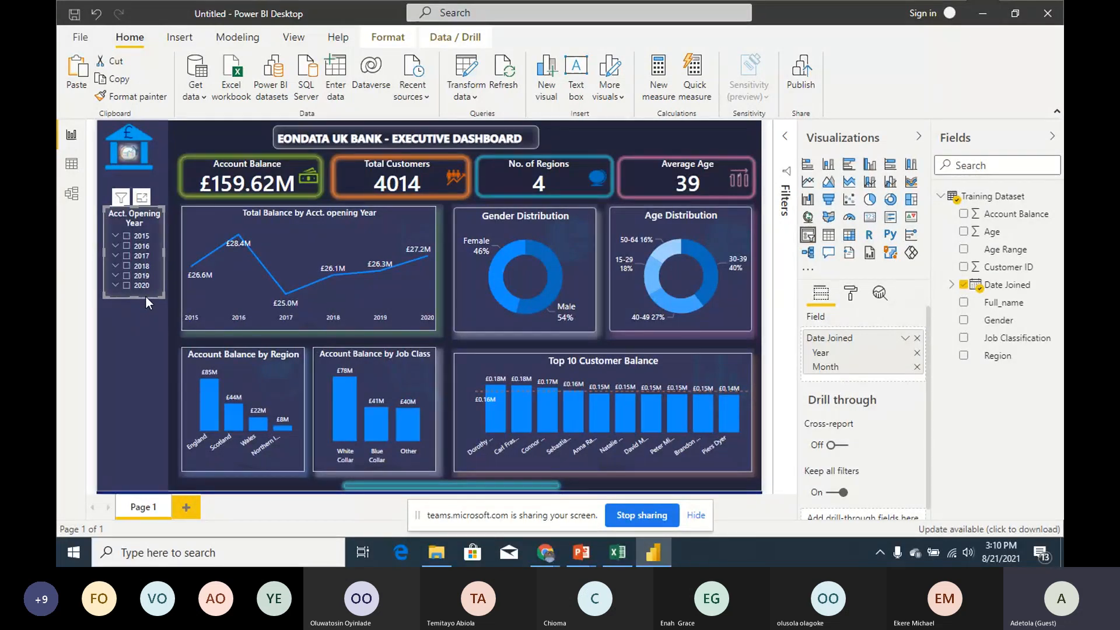
# Step: Paste a copy of the year slicer and place it directly below the original
pyautogui.hotkey('ctrl', 'v')
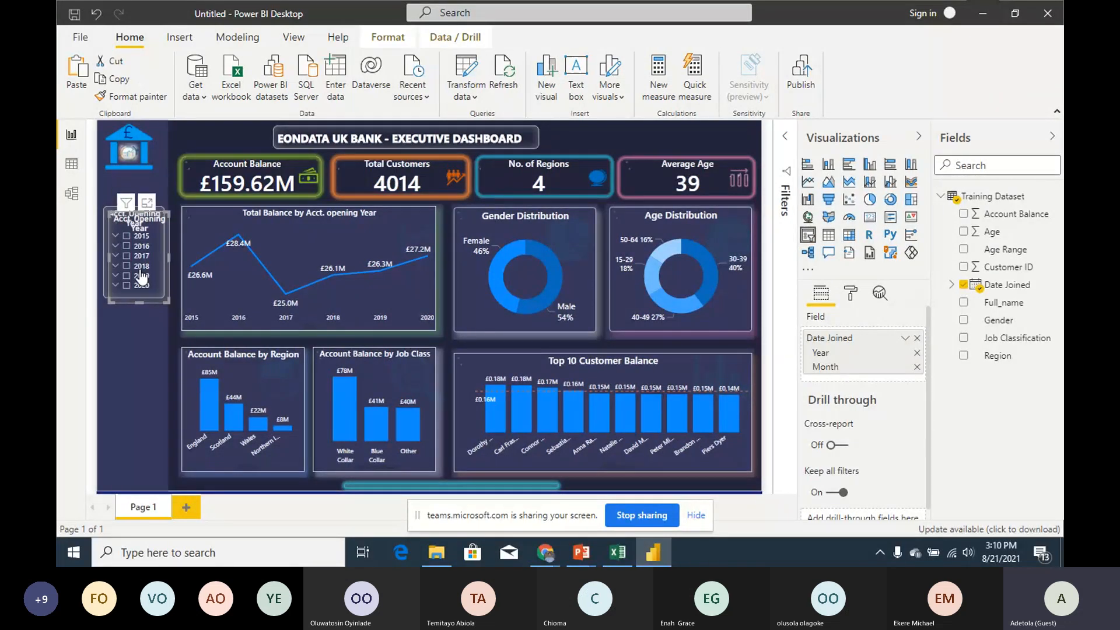
pyautogui.moveTo(140, 274); pyautogui.dragTo(137, 358)
# Step: Check the target slide in PowerPoint, return to Power BI and replace the copied slicer's Date Joined field with Job Classification
pyautogui.moveTo(580, 563)
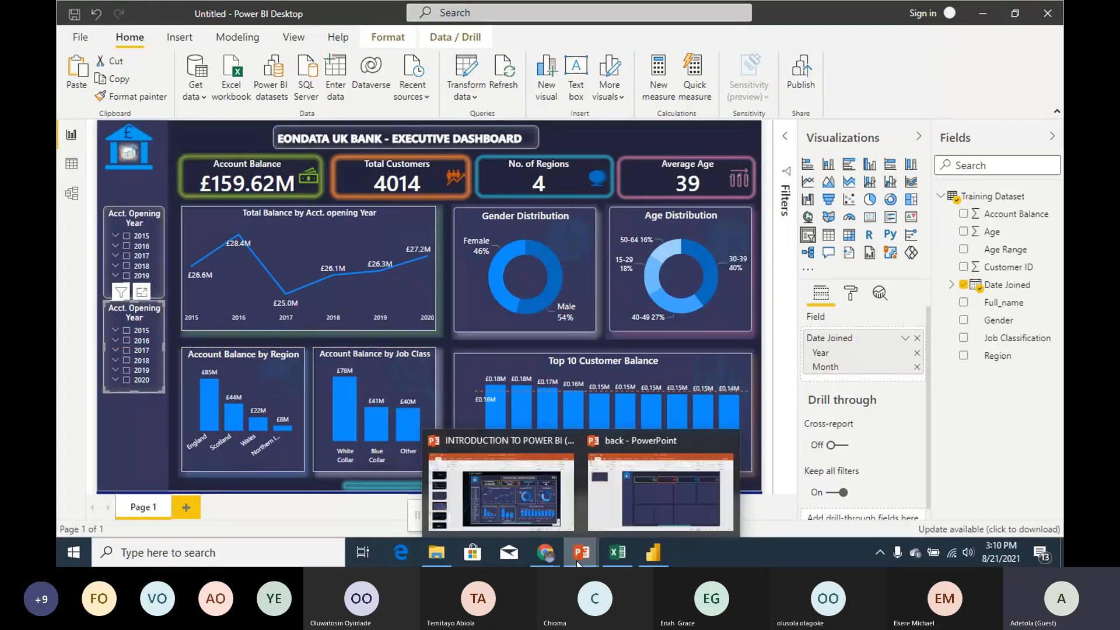
pyautogui.click(537, 506)
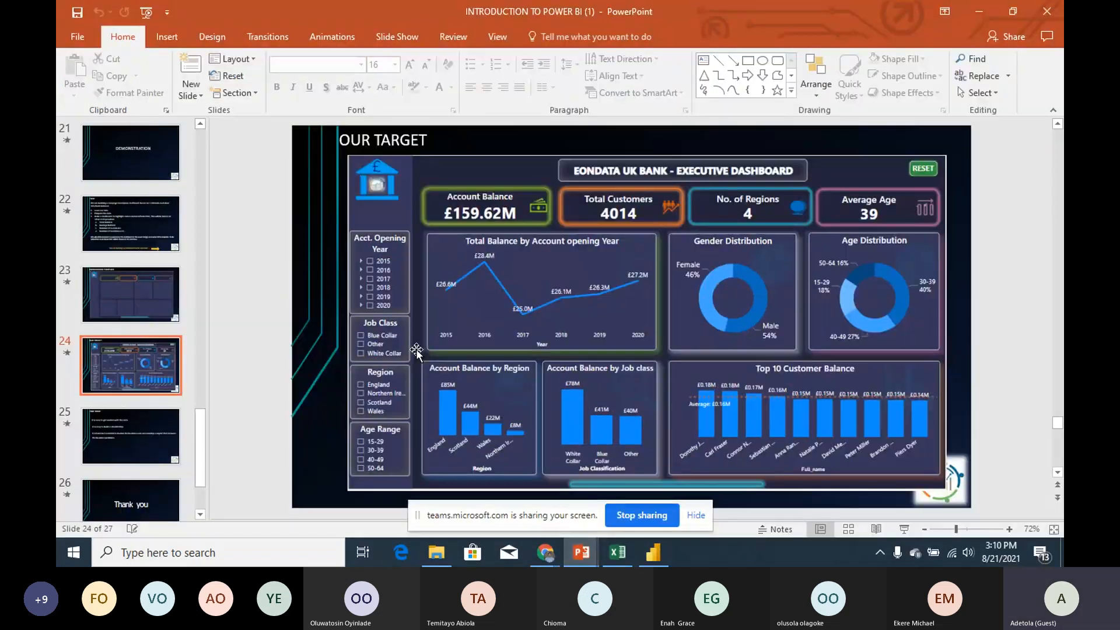
pyautogui.click(979, 13)
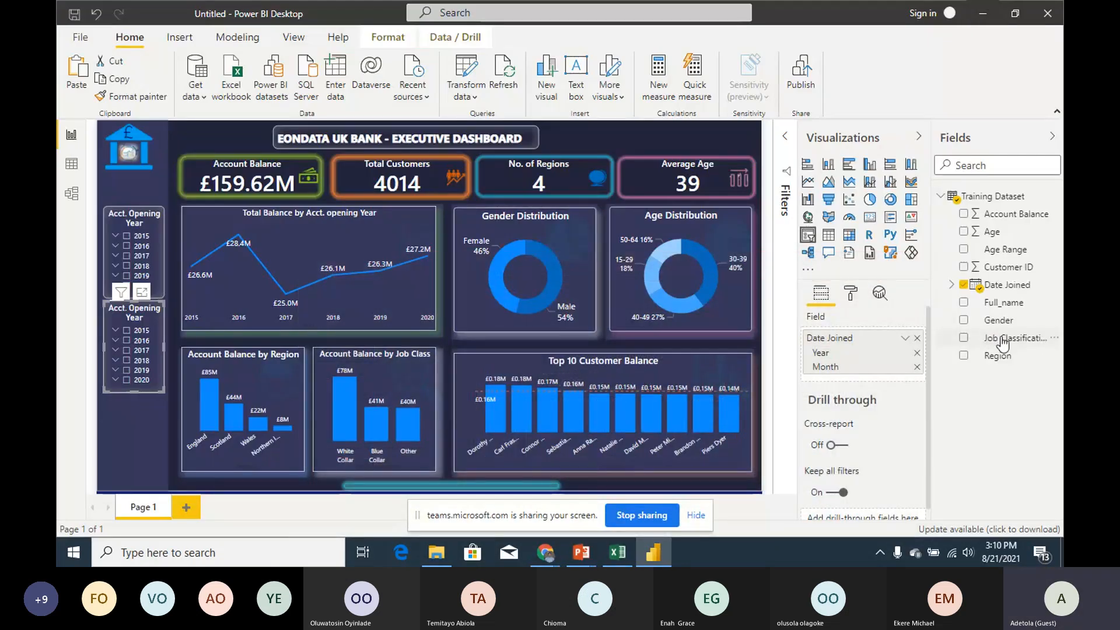
pyautogui.moveTo(1003, 345); pyautogui.dragTo(855, 376)
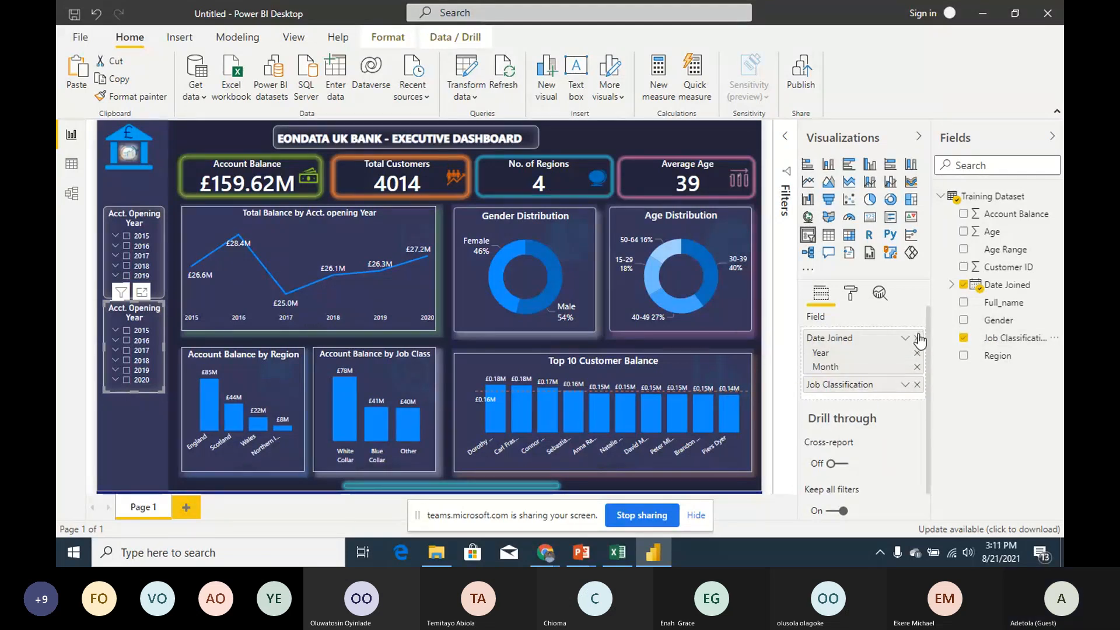
pyautogui.click(917, 339)
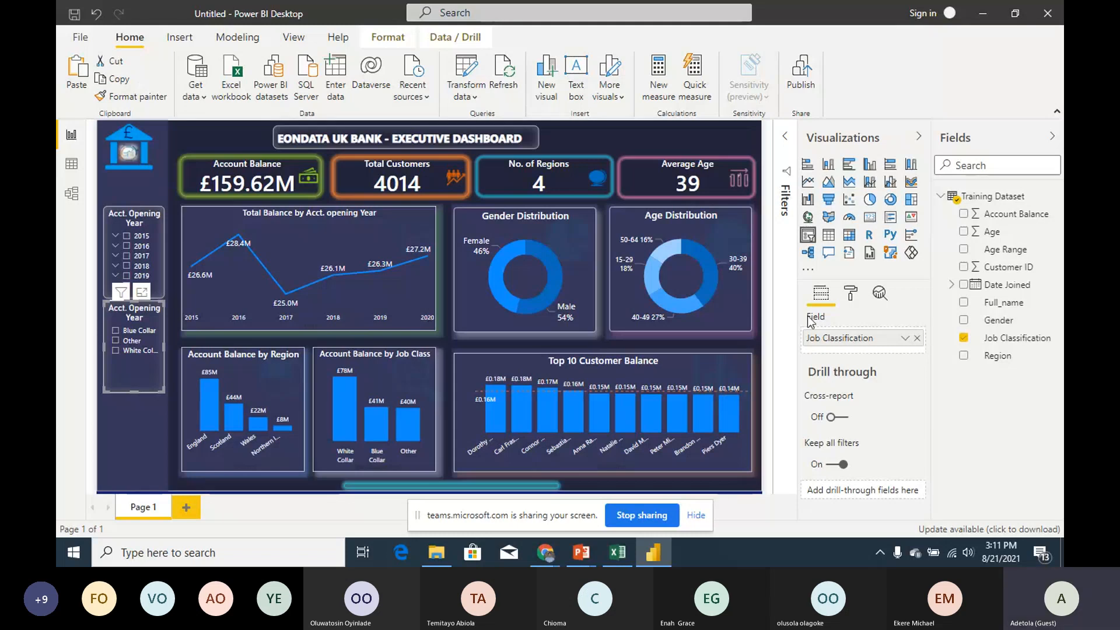
# Step: Set the title text of the copied slicer to "Job Class"
pyautogui.click(851, 294)
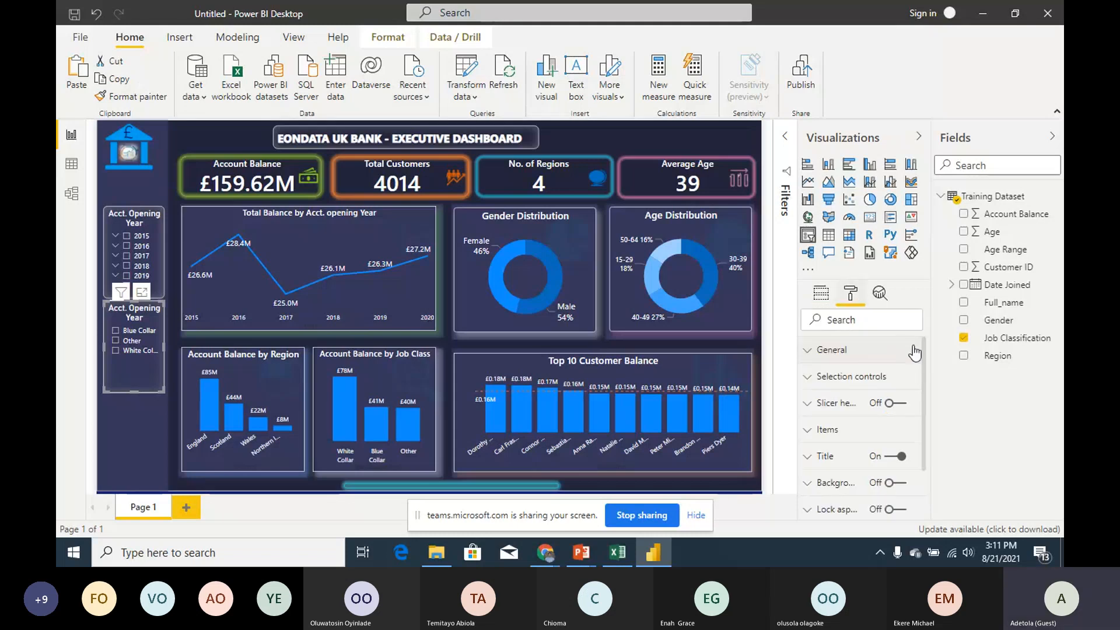
pyautogui.scroll(-2, 922, 402)
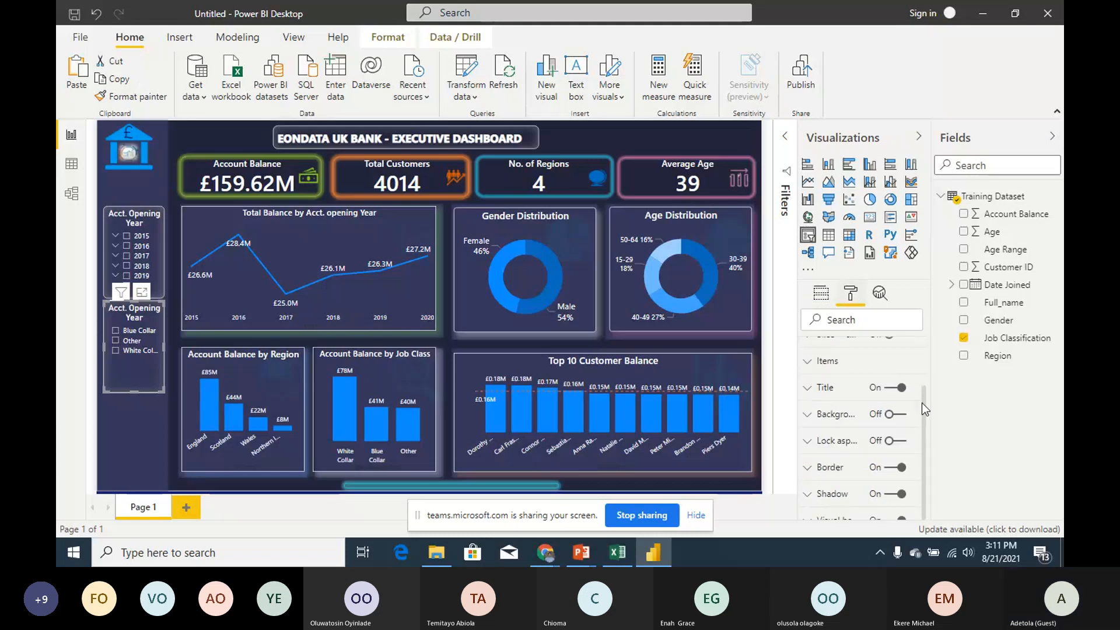
pyautogui.click(838, 387)
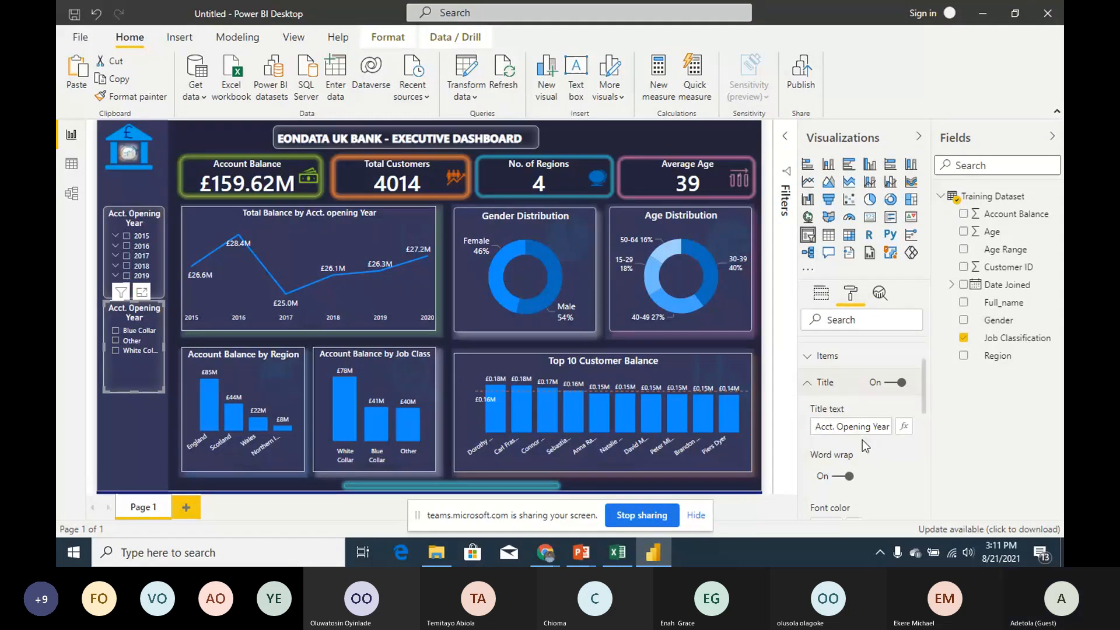
pyautogui.tripleClick(818, 429)
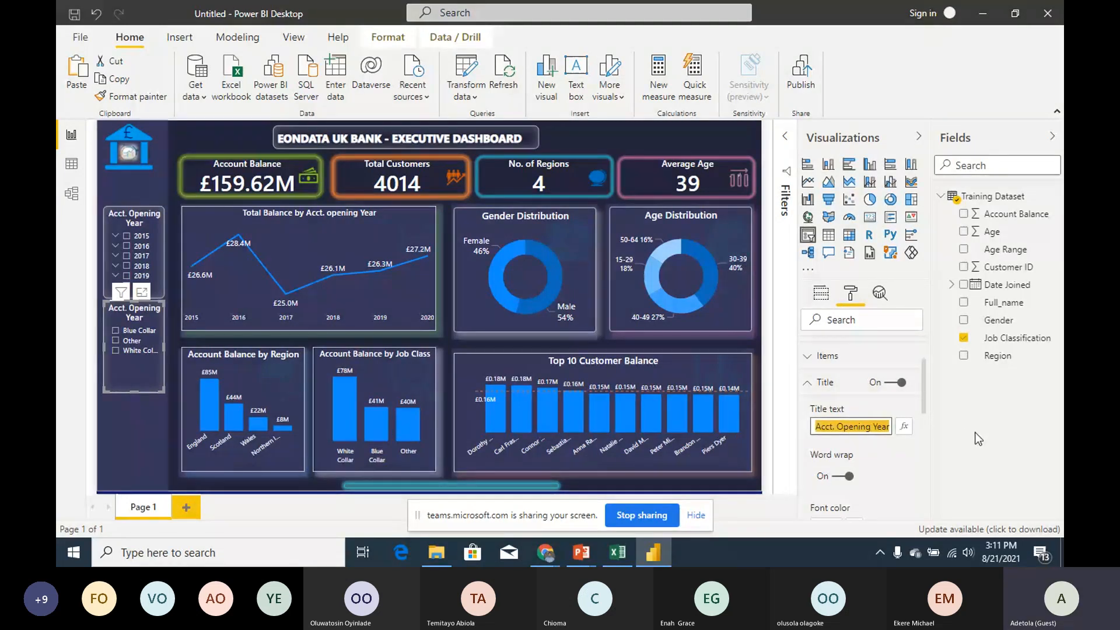
pyautogui.press('BackSpace')
pyautogui.write('Joi')
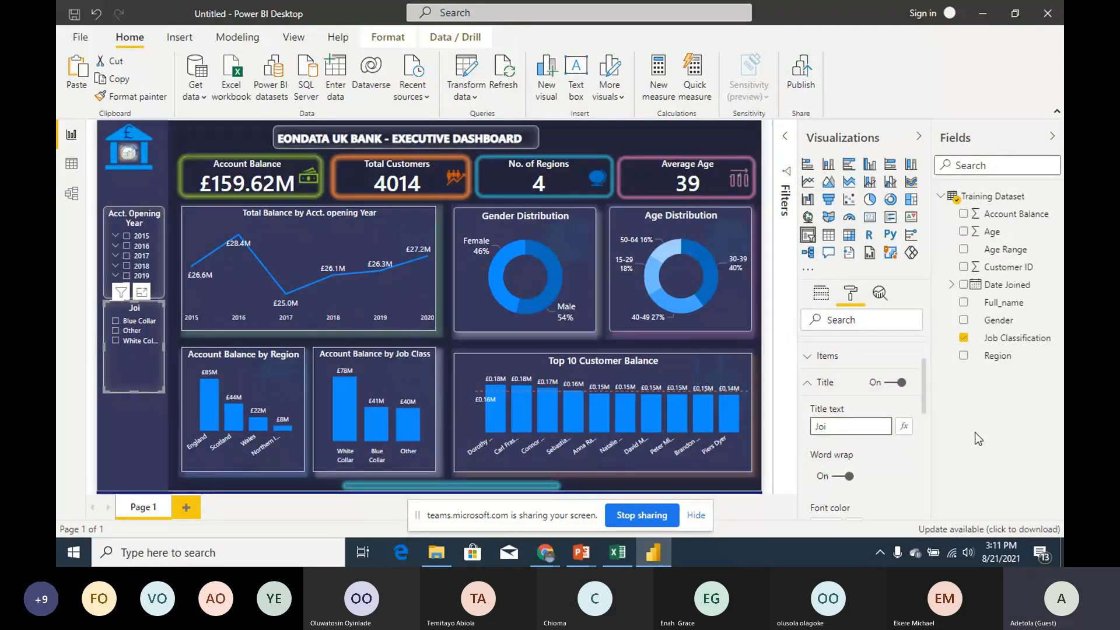
pyautogui.write('b Class')
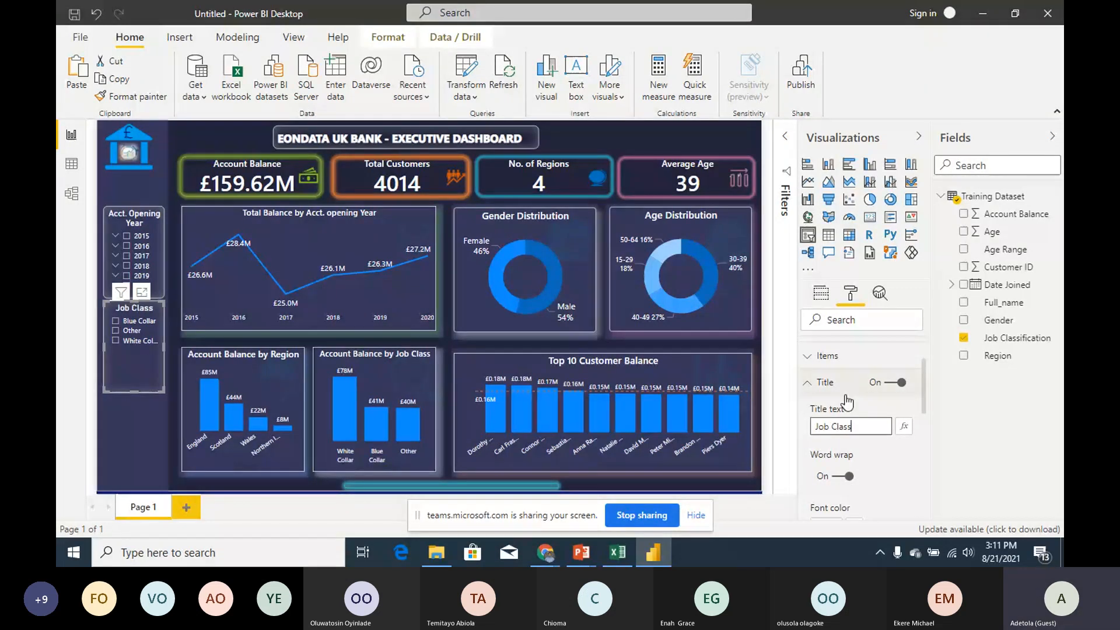
pyautogui.click(810, 385)
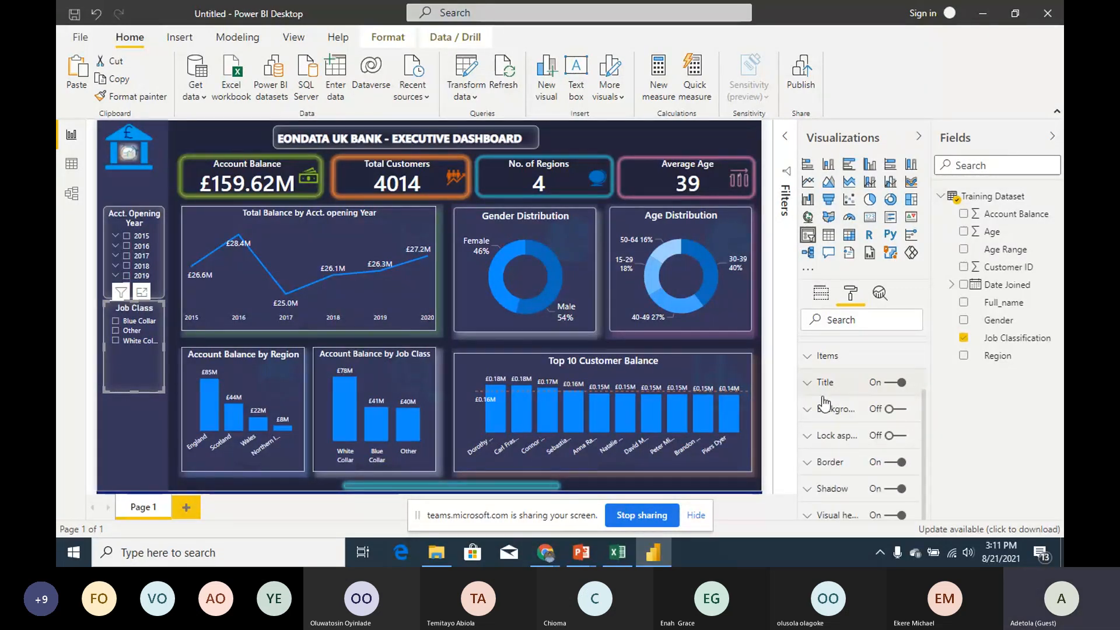
# Step: Shorten the Job Class slicer to fit its three options, trying a 9 pt item text size before setting it back to 10 pt
pyautogui.click(824, 356)
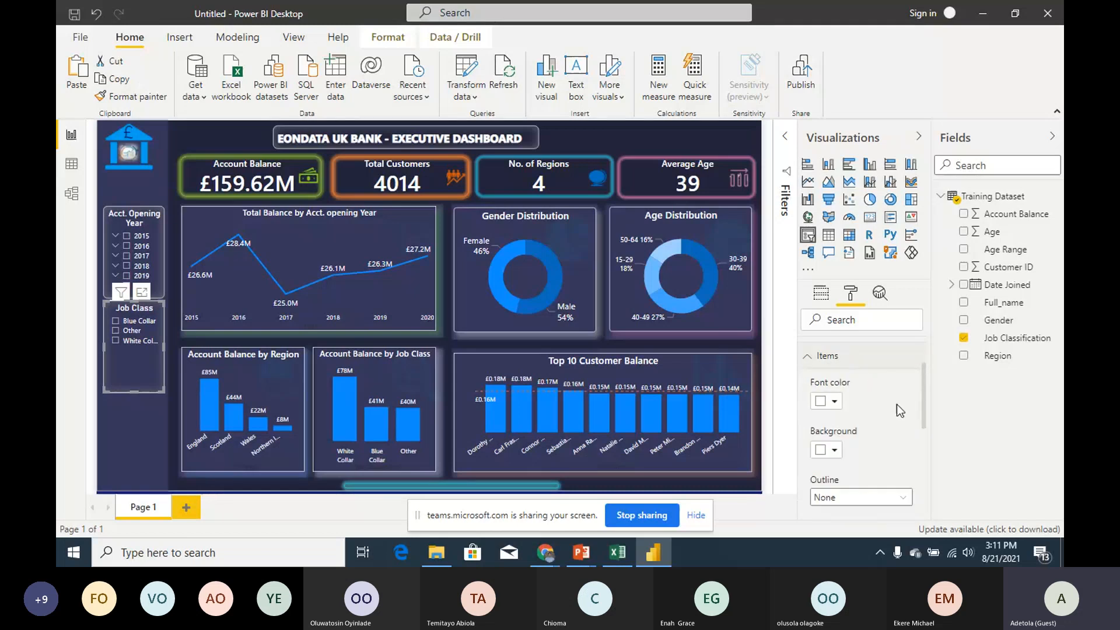
pyautogui.scroll(-3, 930, 413)
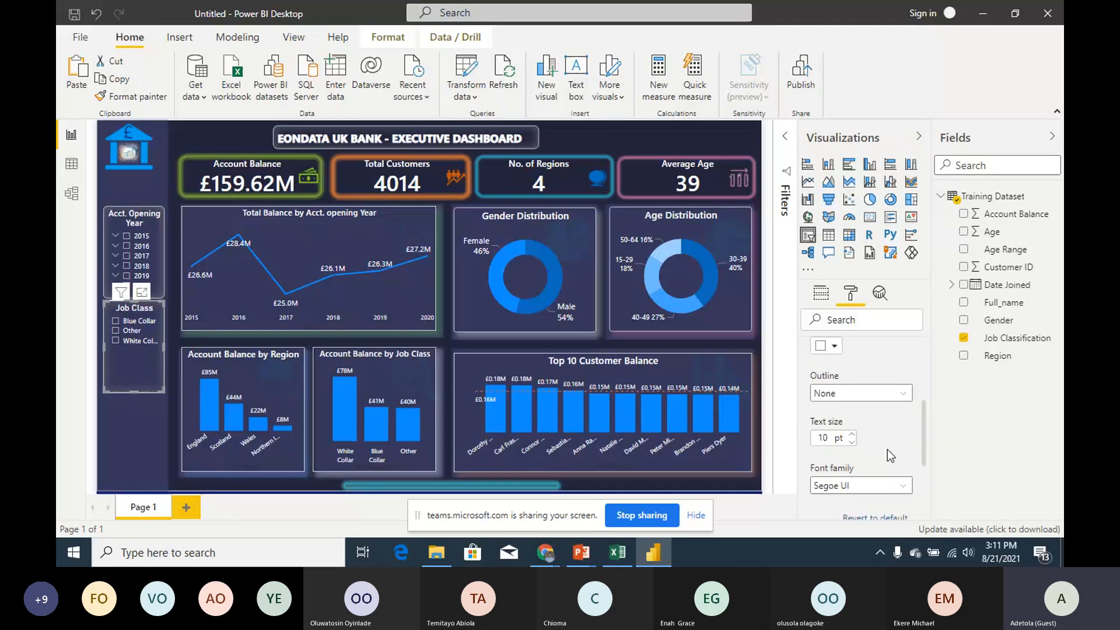
pyautogui.click(852, 444)
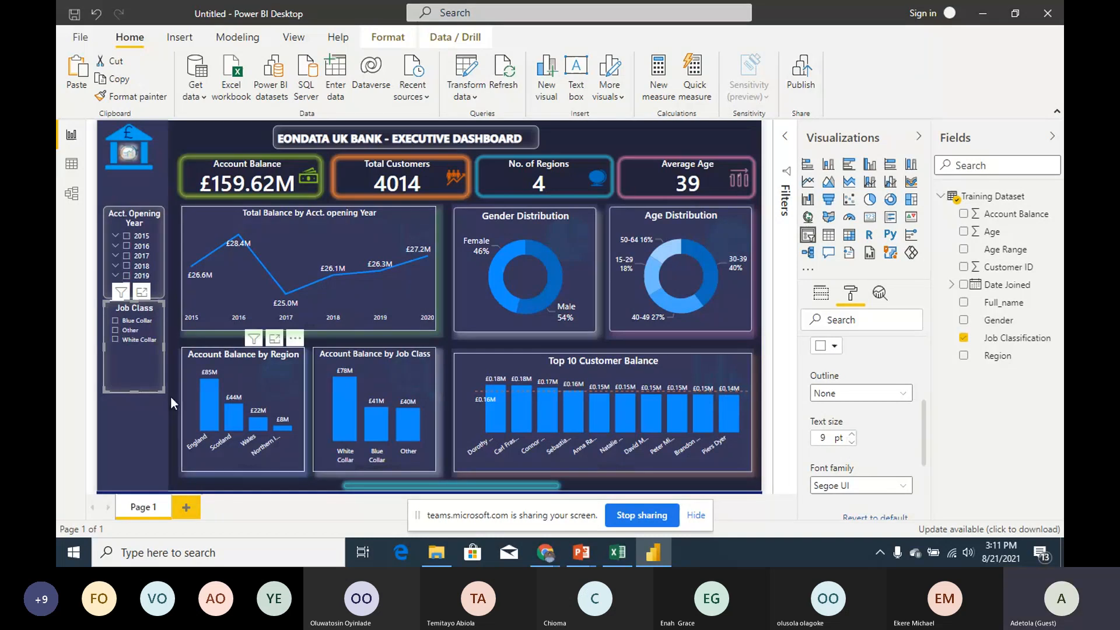
pyautogui.moveTo(140, 391); pyautogui.dragTo(136, 356)
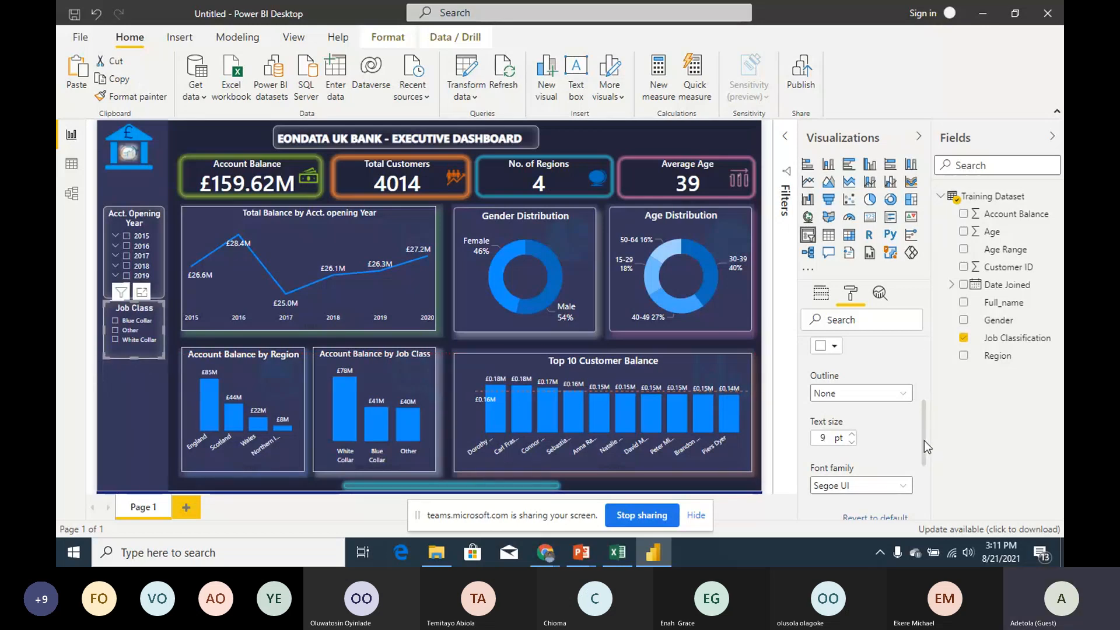
pyautogui.click(853, 436)
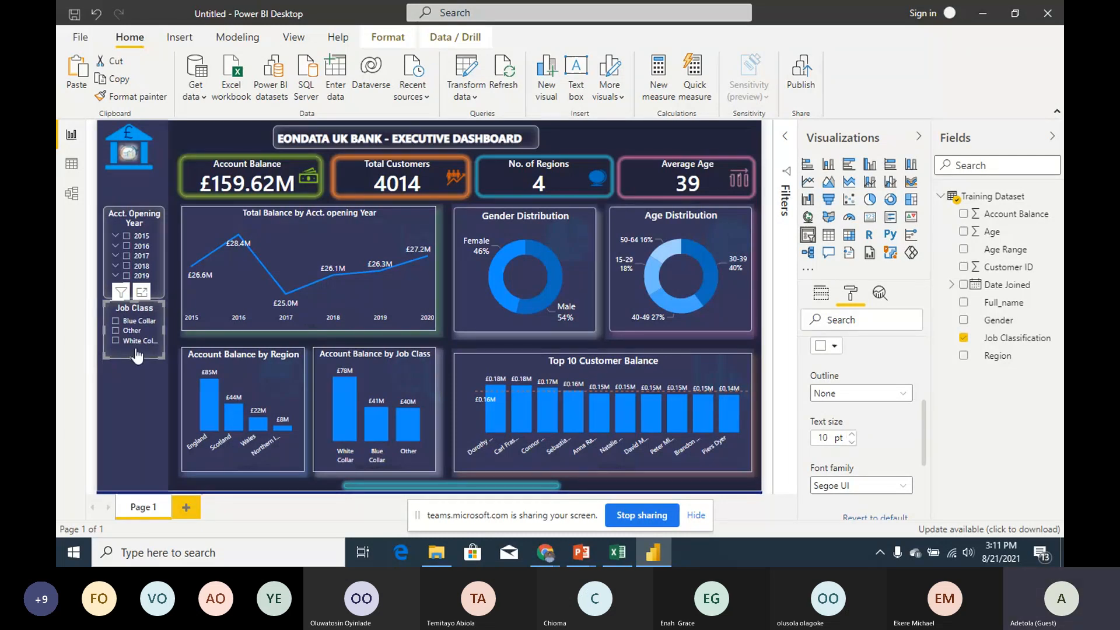
pyautogui.moveTo(107, 334); pyautogui.dragTo(105, 331)
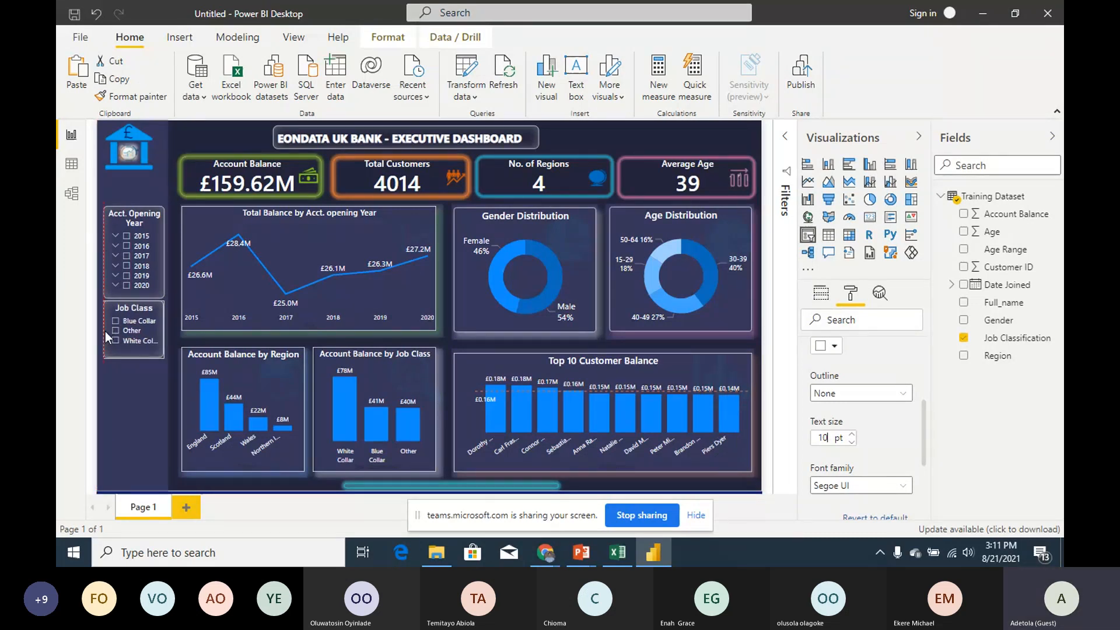
pyautogui.moveTo(102, 332); pyautogui.dragTo(102, 331)
pyautogui.click(151, 392)
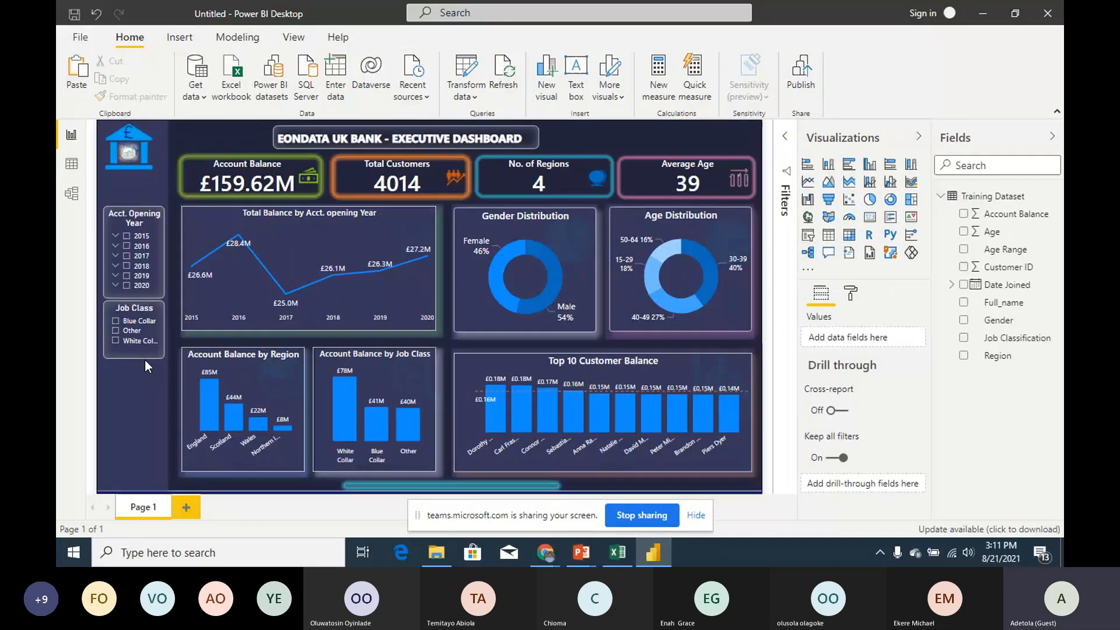
# Step: Delete the stray copy of the account opening year slicer that overlaps the original
pyautogui.click(147, 342)
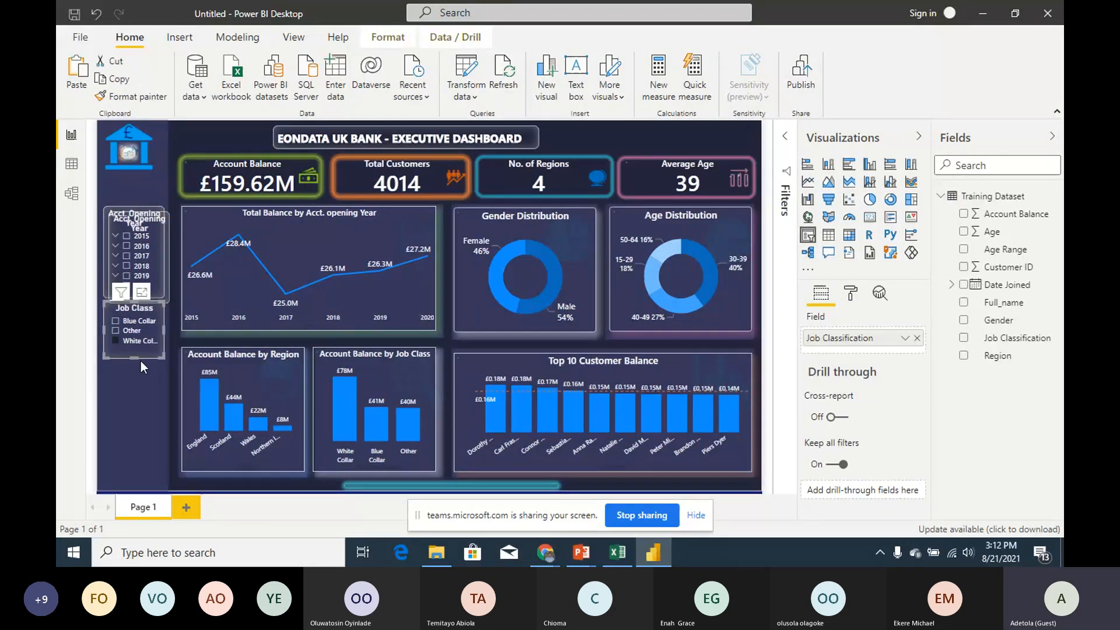
pyautogui.click(136, 248)
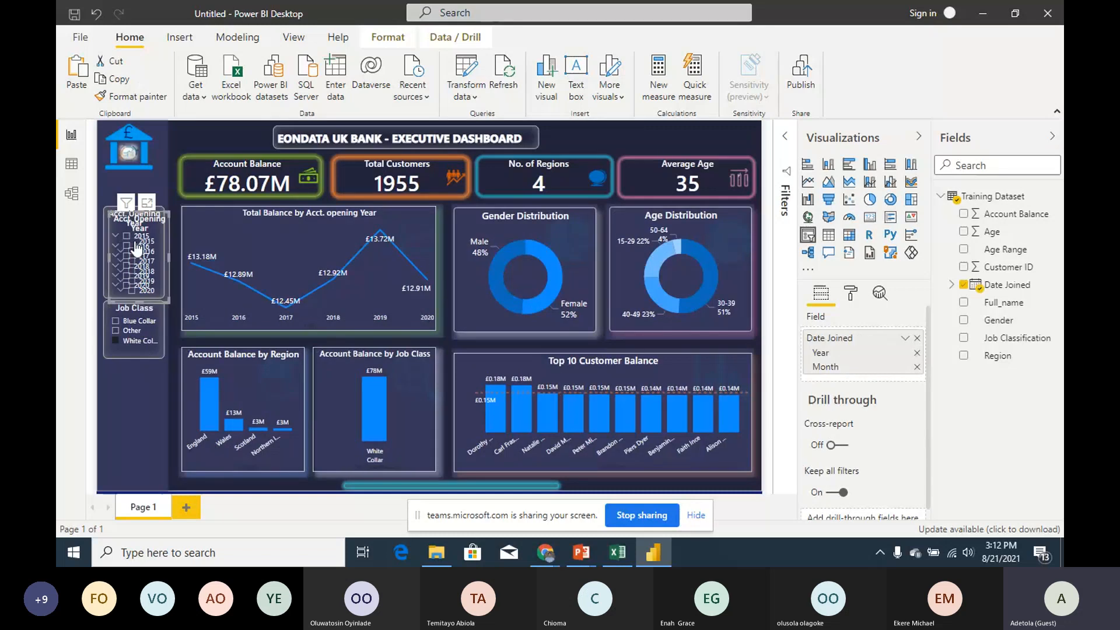
pyautogui.press('Delete')
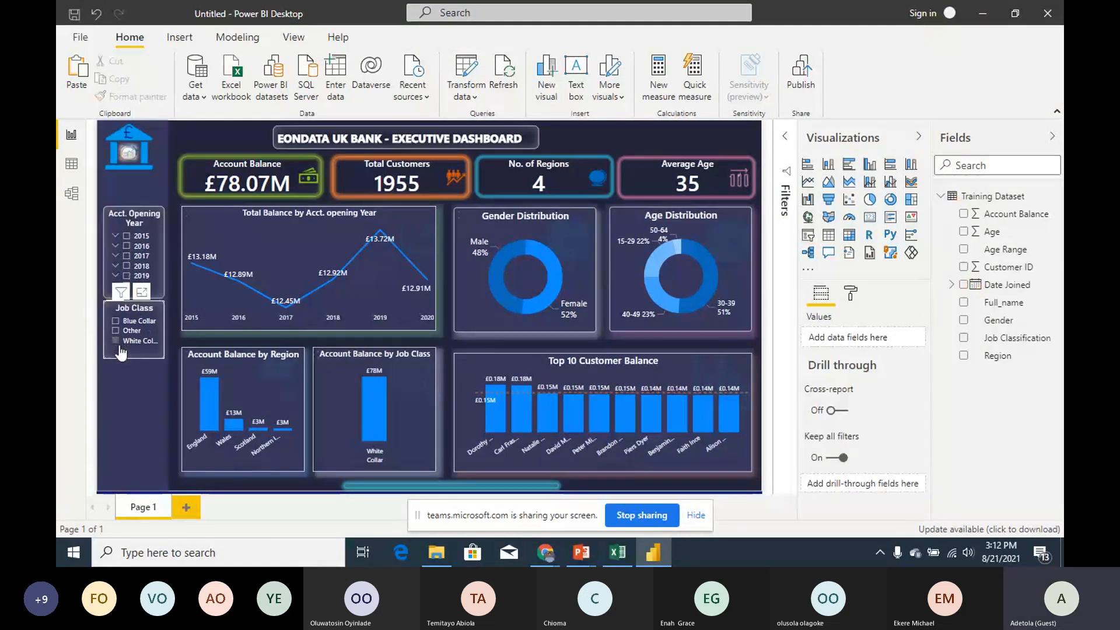
# Step: Test the Job Class slicer by clearing the White Collar filter, applying it once more and clearing it again
pyautogui.click(119, 348)
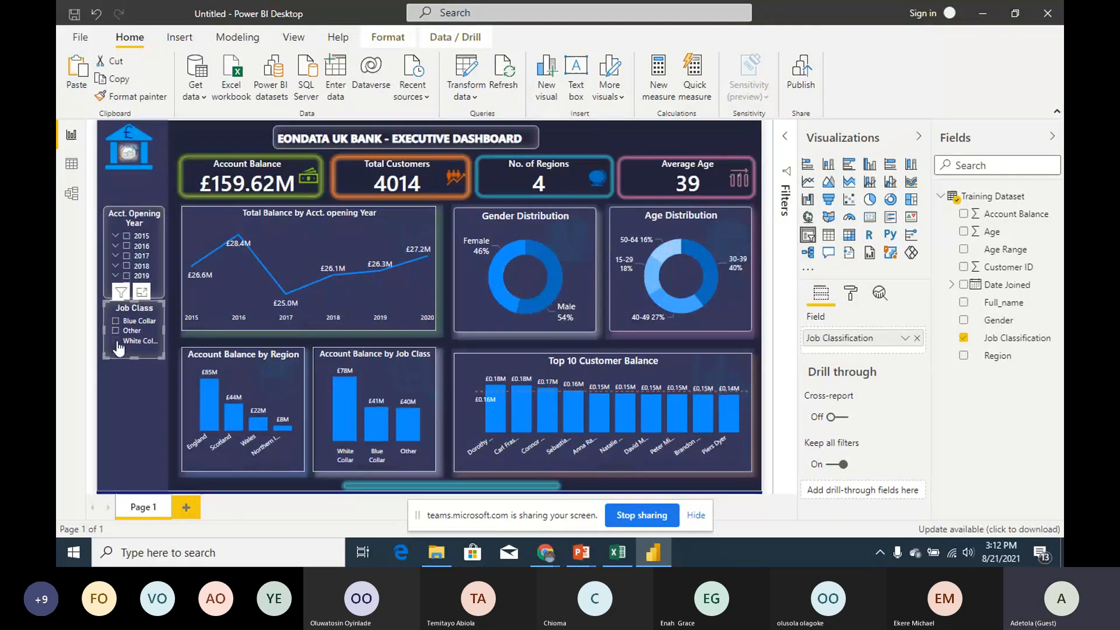
pyautogui.click(120, 347)
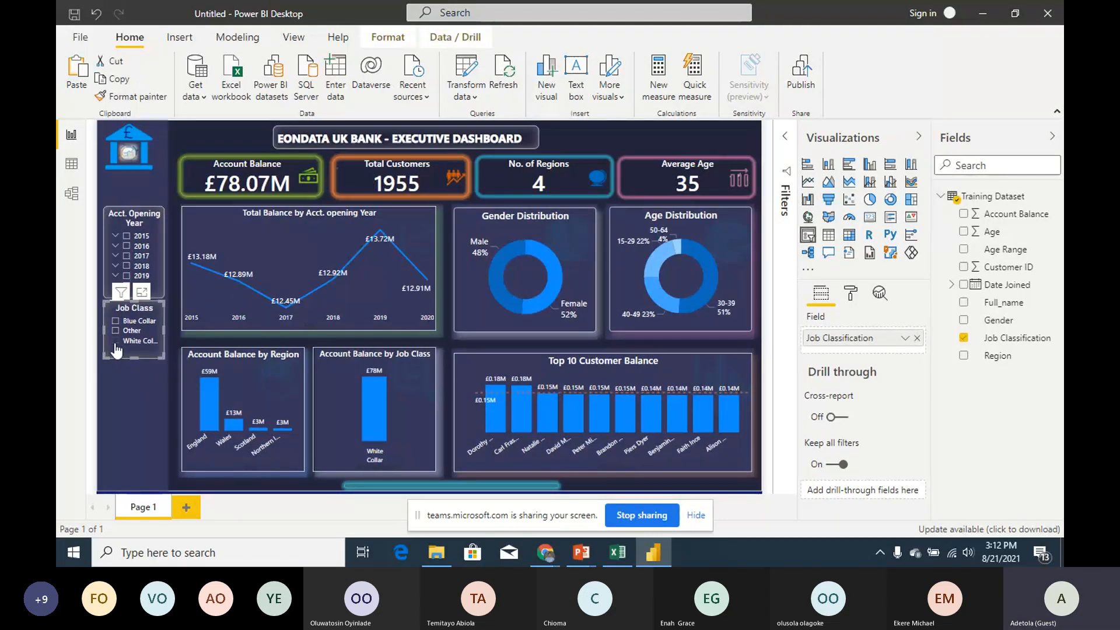
pyautogui.click(118, 349)
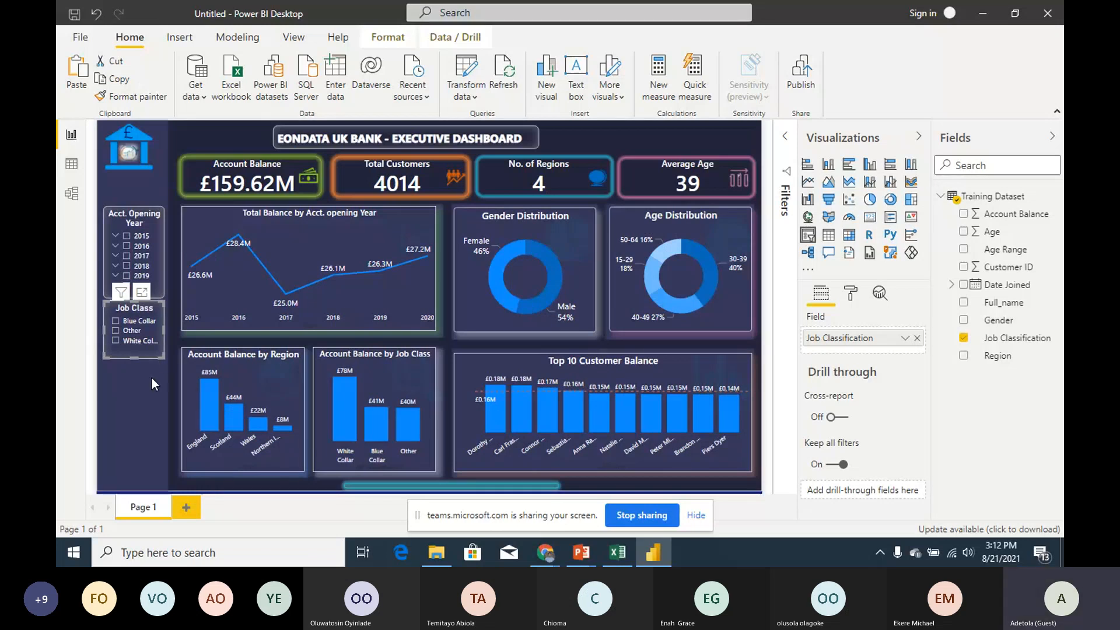
# Step: Paste a copy of the Job Class slicer and place it directly below the original
pyautogui.click(151, 377)
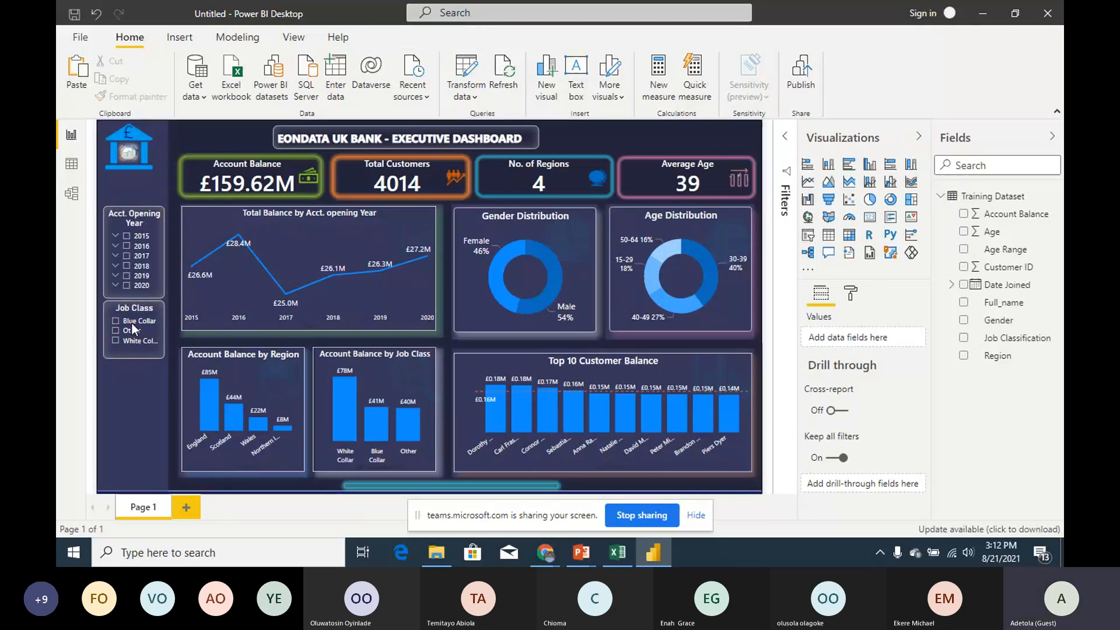
pyautogui.moveTo(139, 331); pyautogui.dragTo(134, 397)
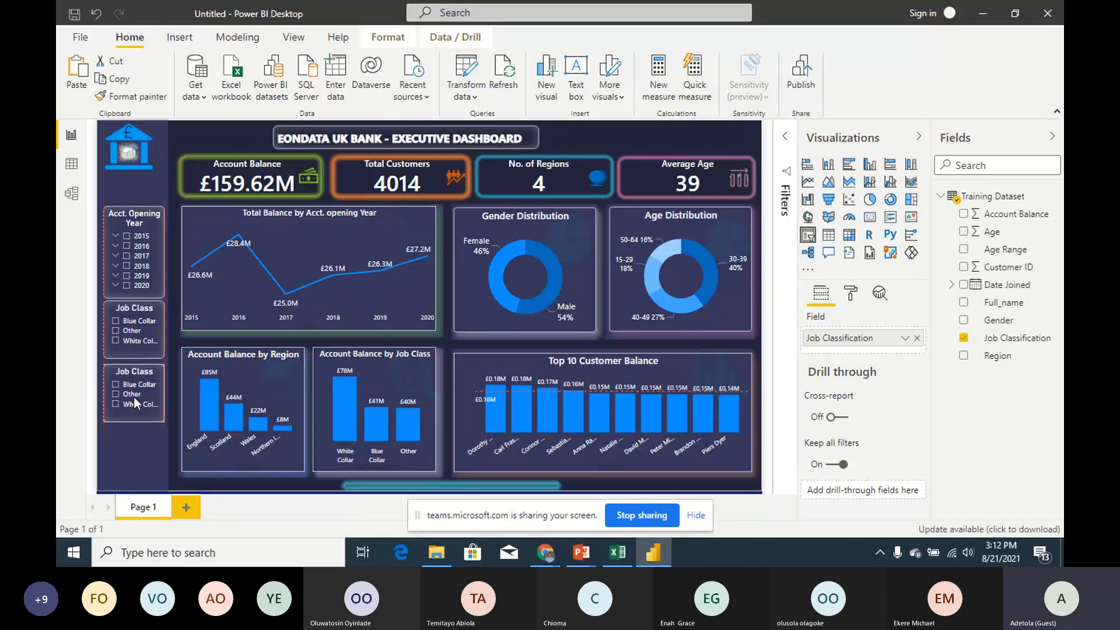
pyautogui.moveTo(541, 563)
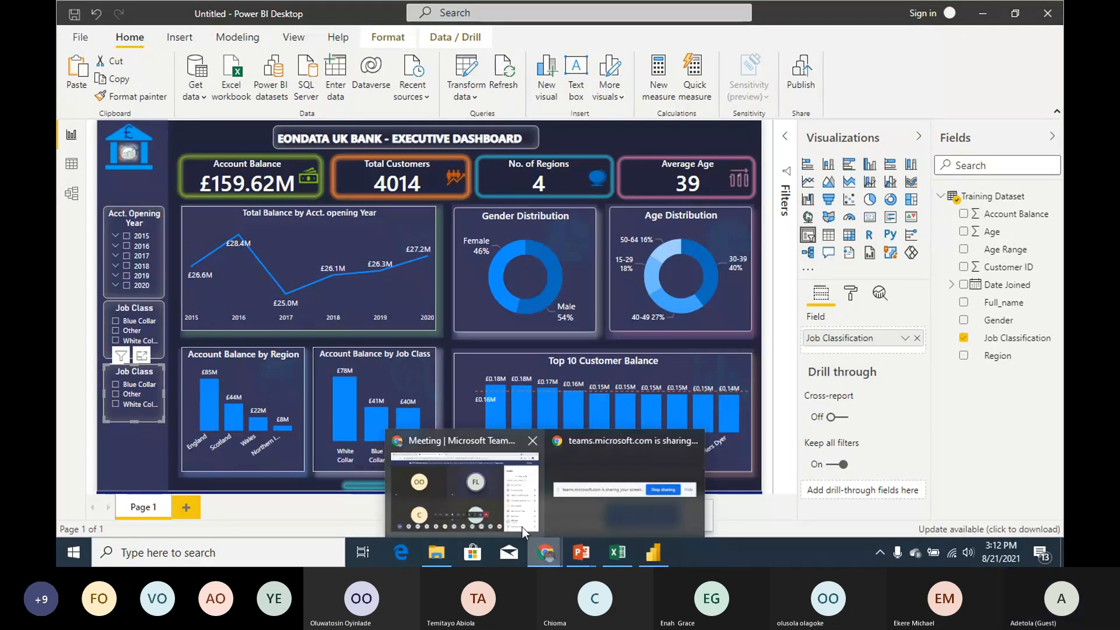
pyautogui.click(484, 504)
pyautogui.click(979, 13)
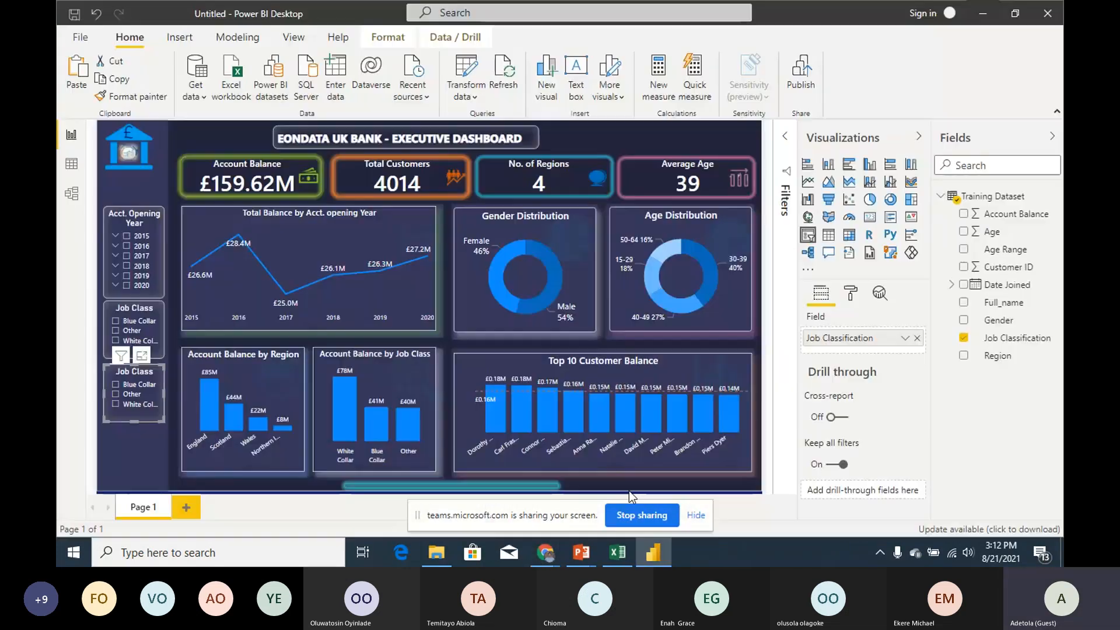
# Step: Check the target slide in PowerPoint, return to Power BI and replace the copied slicer's Job Classification field with Region
pyautogui.moveTo(601, 565)
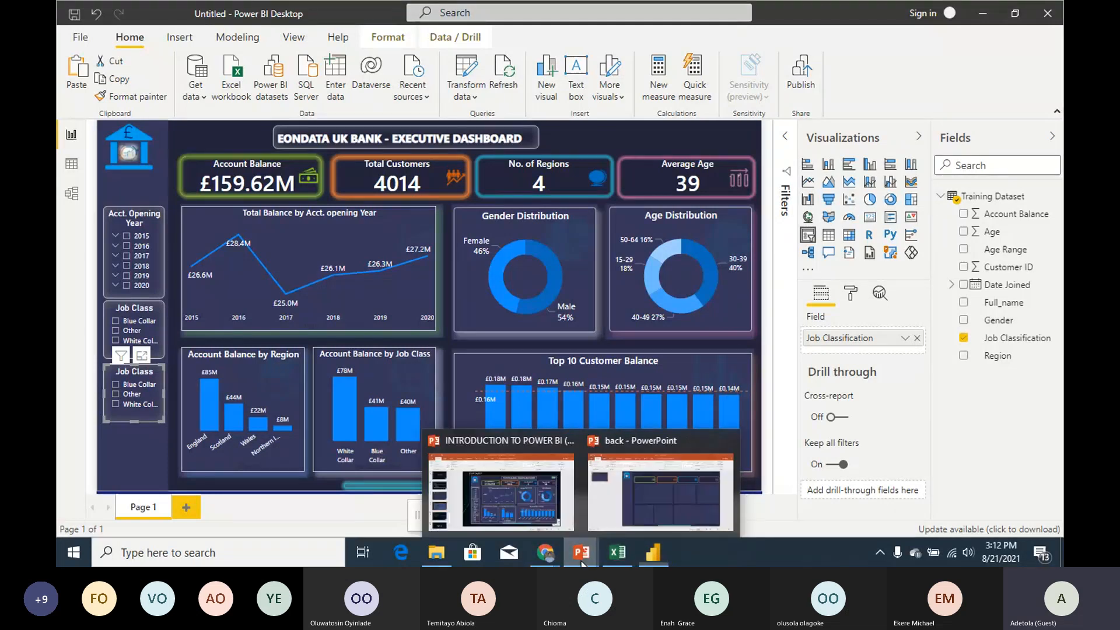
pyautogui.click(538, 512)
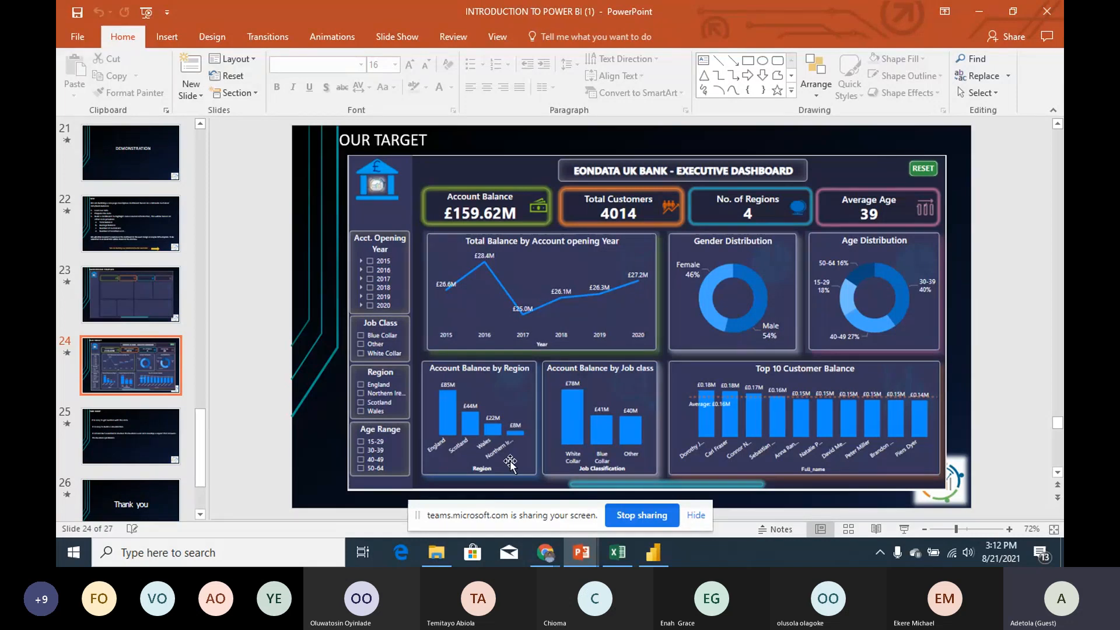
pyautogui.click(654, 557)
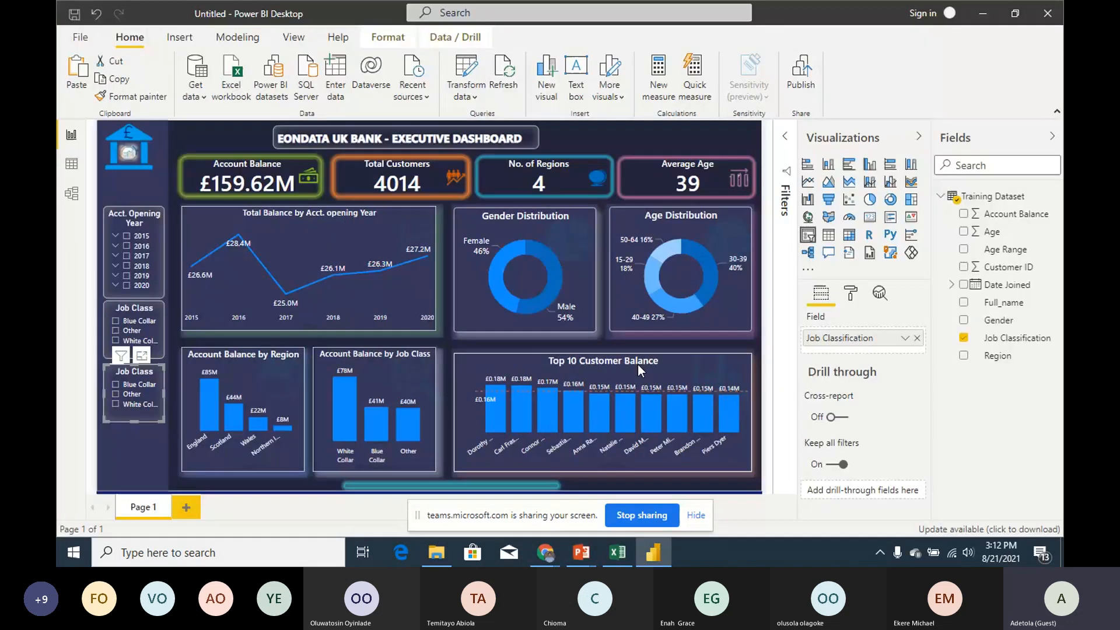
pyautogui.moveTo(1022, 357); pyautogui.dragTo(870, 340)
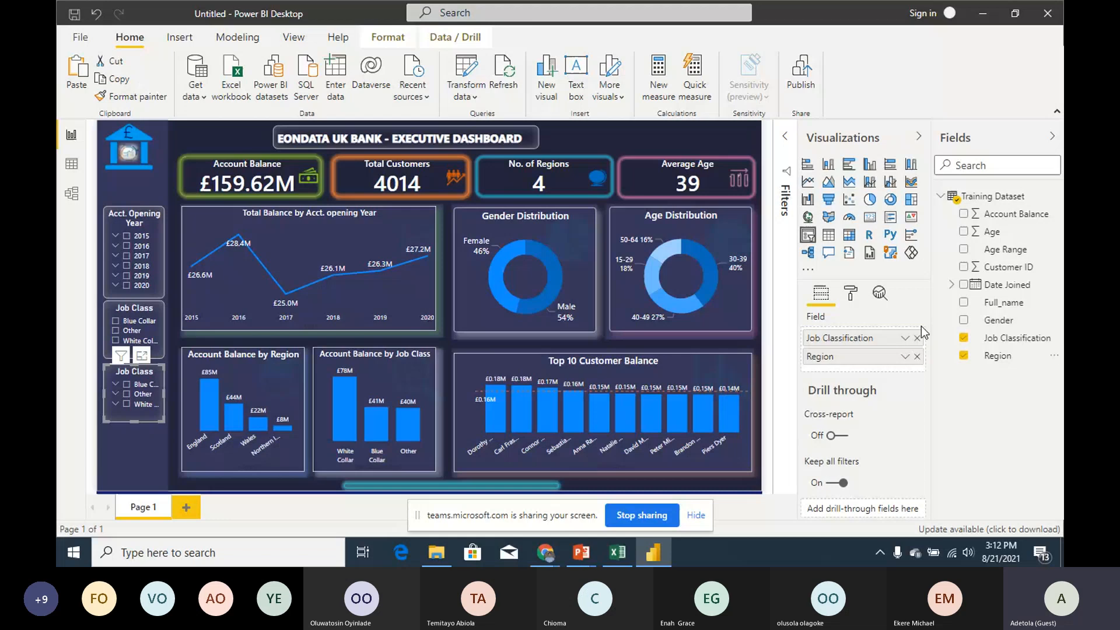
pyautogui.click(917, 337)
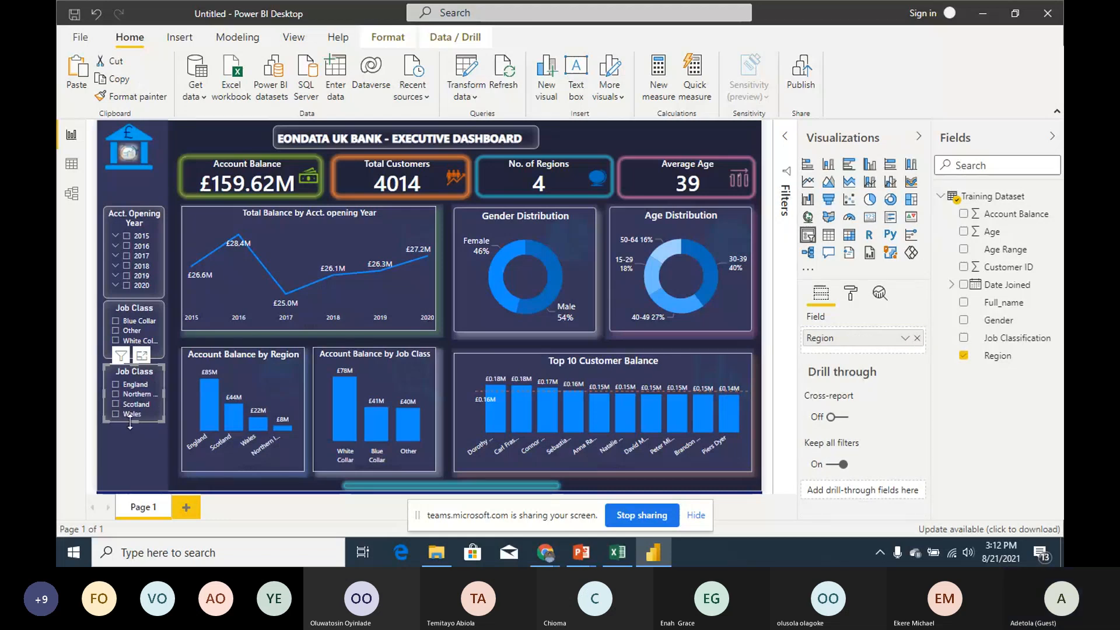
# Step: Set the title text of the copied slicer to "Region" and nudge it slightly up towards the Job Class slicer
pyautogui.click(850, 293)
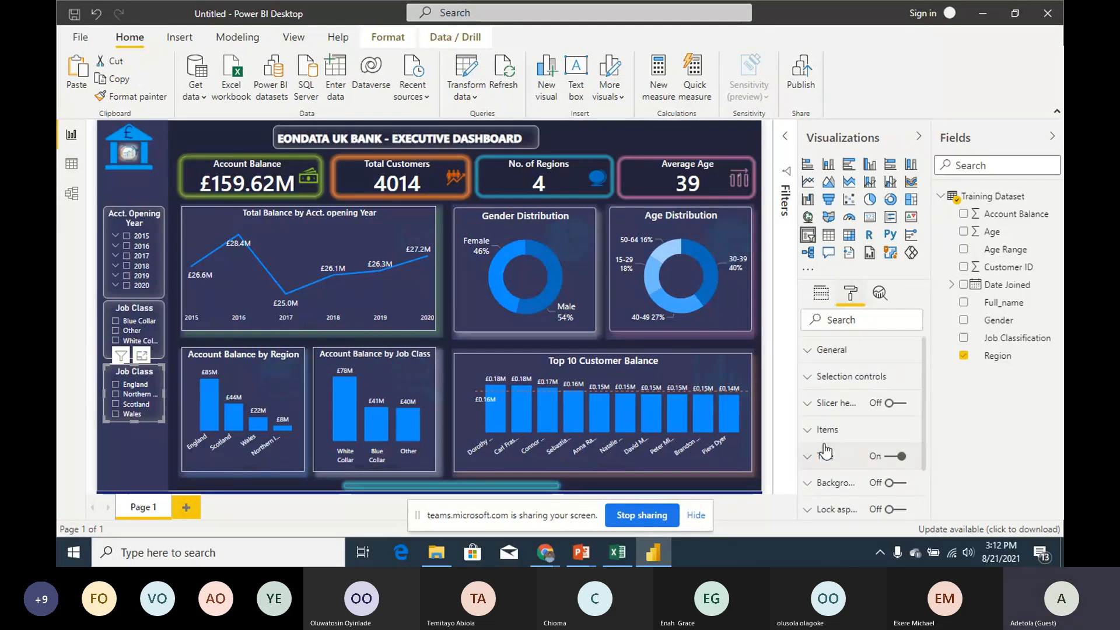
pyautogui.click(832, 459)
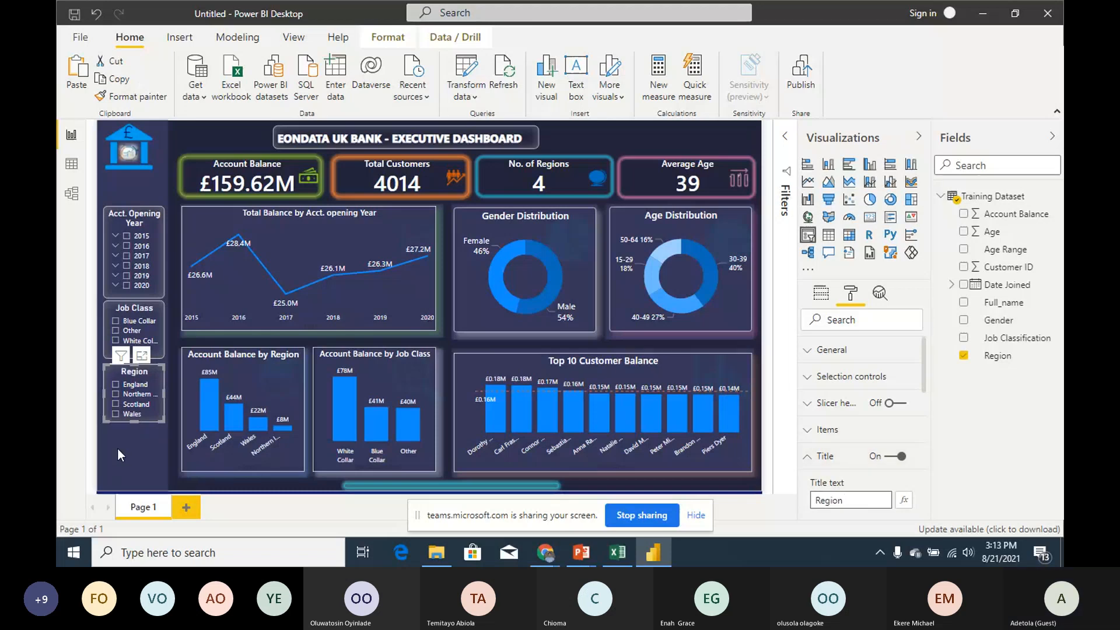
pyautogui.click(159, 368)
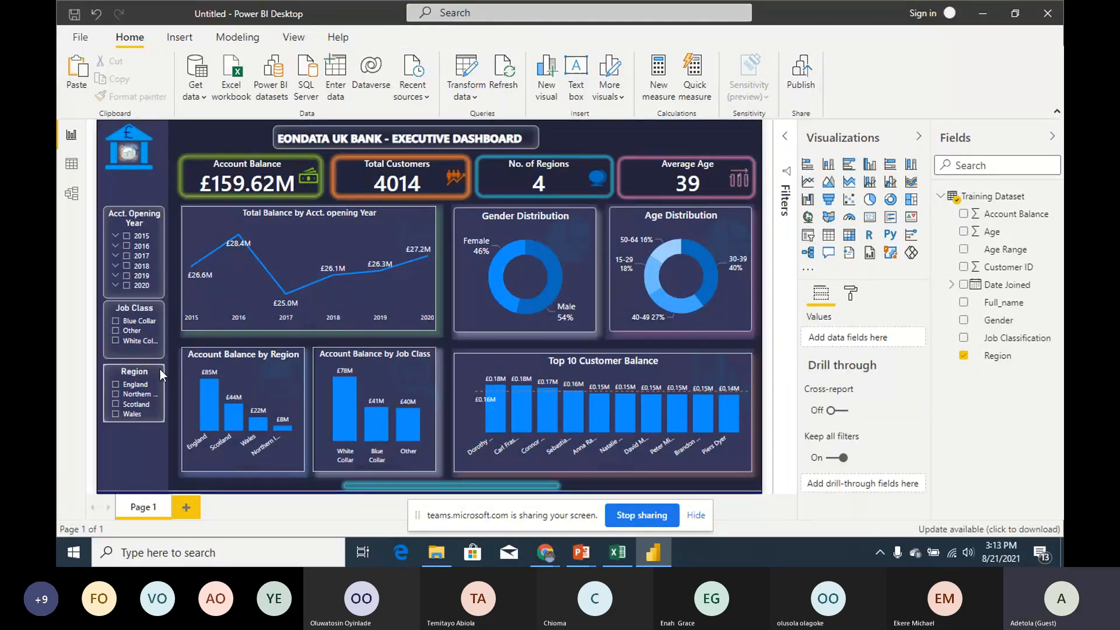
pyautogui.click(159, 368)
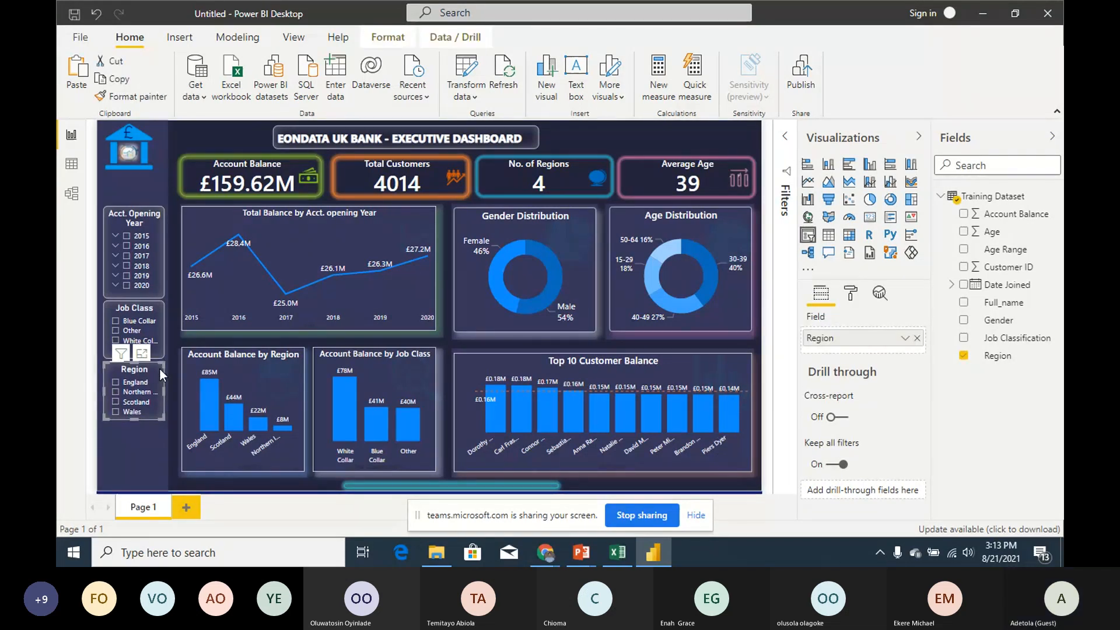
# Step: Paste a copy of the Region slicer directly below it and replace the copy's Region field with Age Range
pyautogui.hotkey('ctrl', 'v')
pyautogui.moveTo(138, 407); pyautogui.dragTo(139, 456)
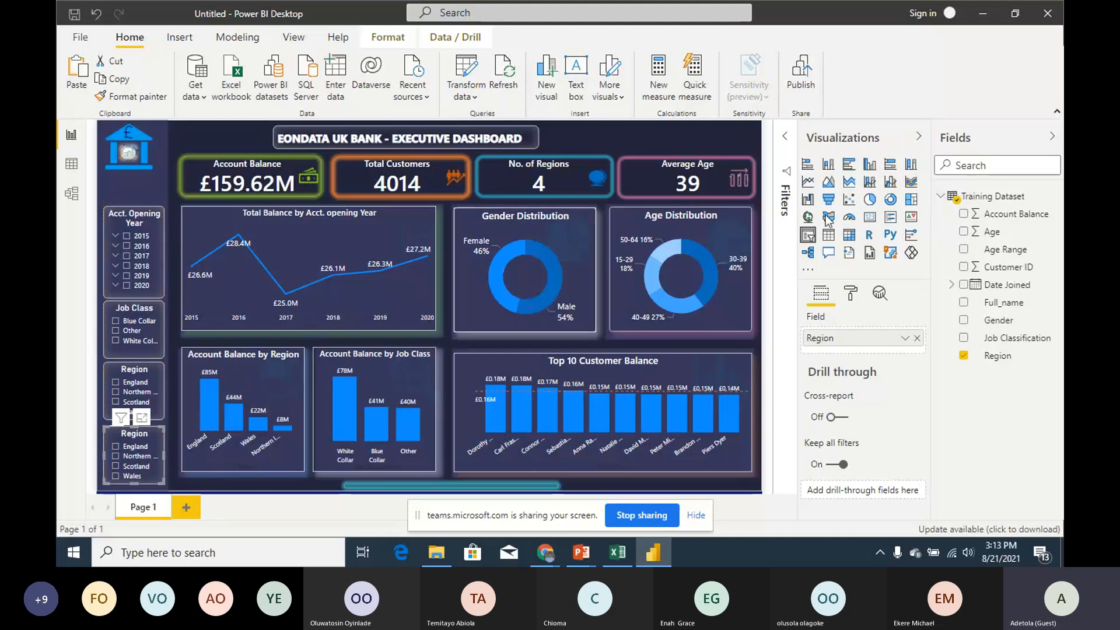
pyautogui.moveTo(1012, 257); pyautogui.dragTo(920, 350)
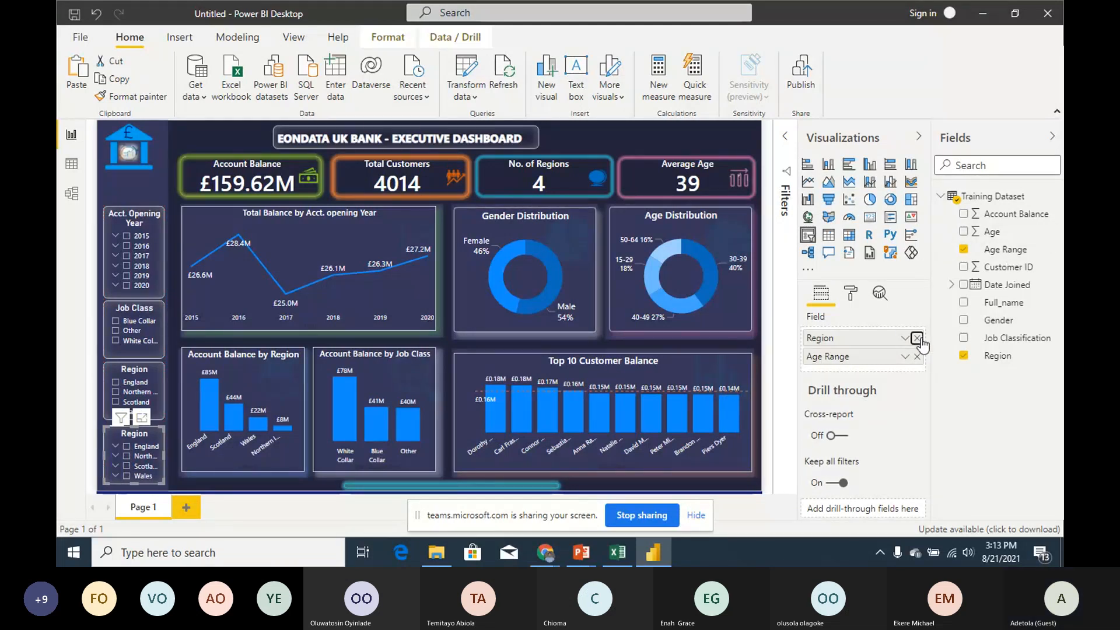
pyautogui.click(917, 339)
# Step: Set the title text of the lowest slicer to "Age Range"
pyautogui.click(853, 294)
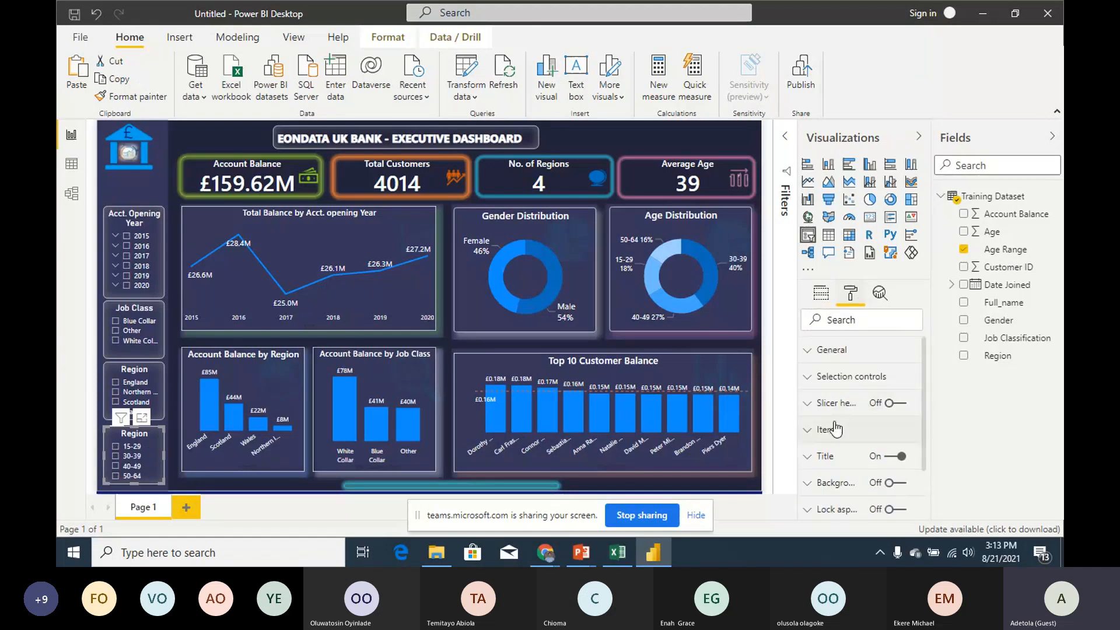
pyautogui.click(827, 458)
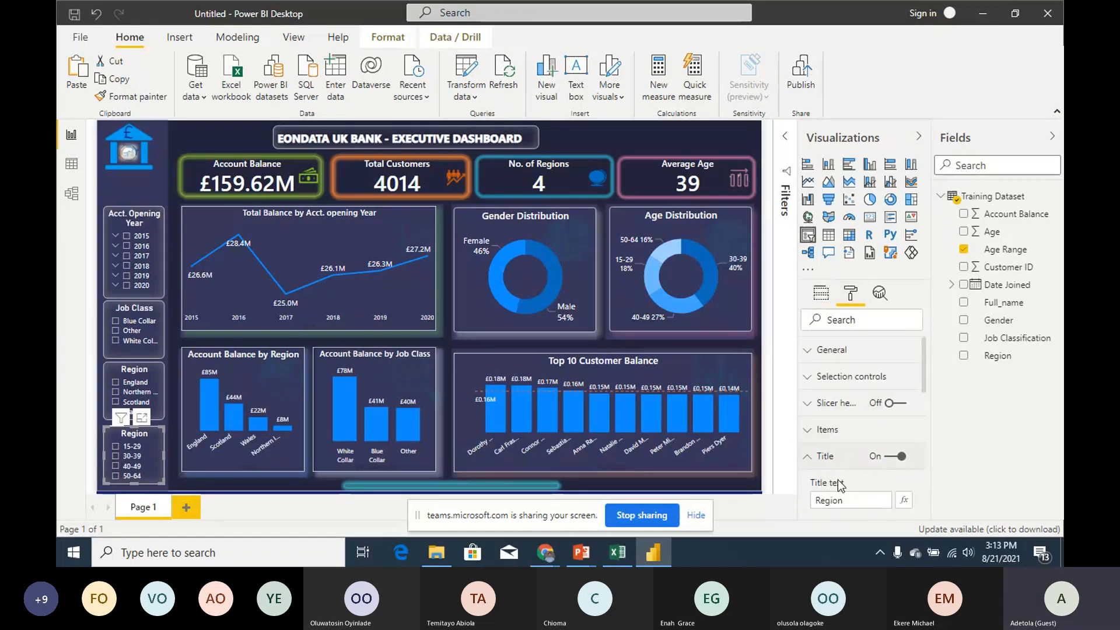
pyautogui.click(849, 500)
pyautogui.write('Age Range')
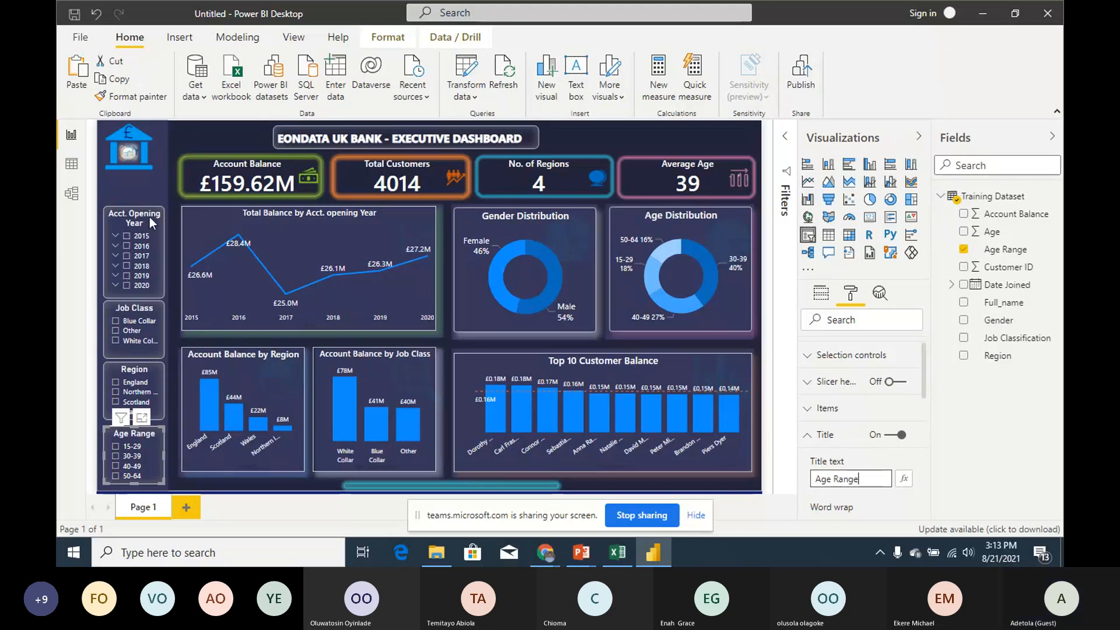
# Step: Slightly reduce the heights of the account opening year and Job Class slicers to open gaps between the stacked slicers
pyautogui.moveTo(153, 210)
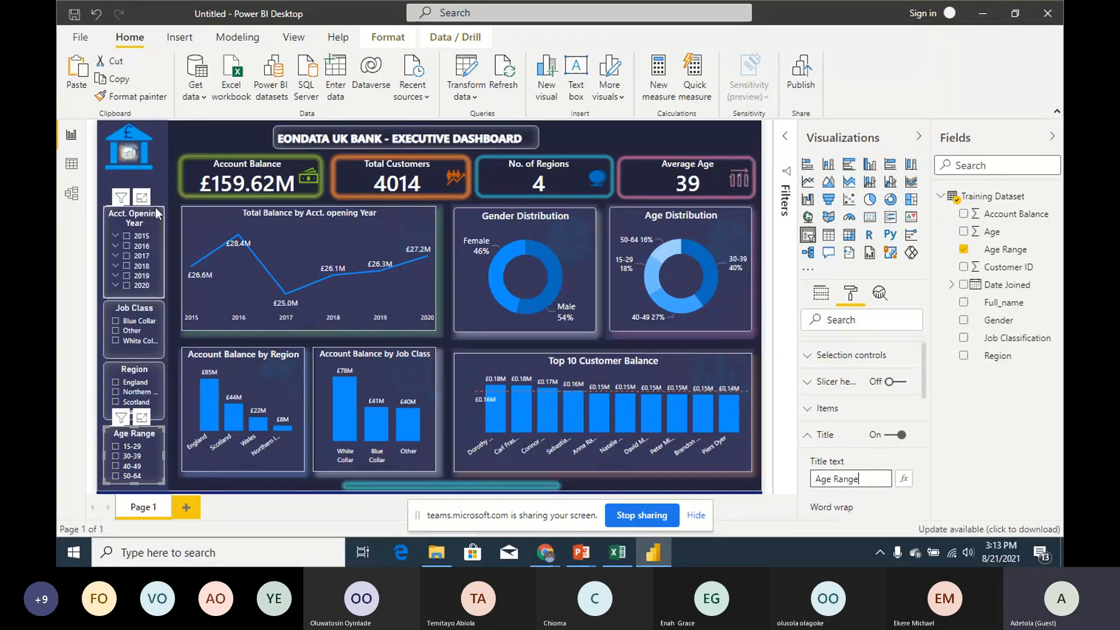
pyautogui.click(157, 215)
pyautogui.moveTo(131, 296); pyautogui.dragTo(133, 294)
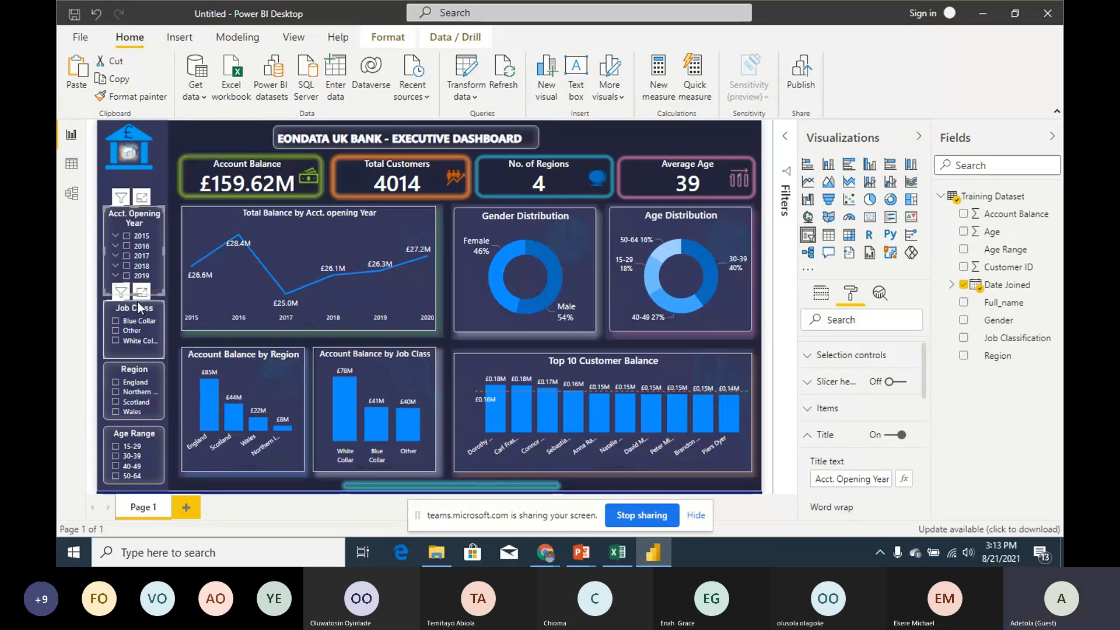
pyautogui.click(139, 324)
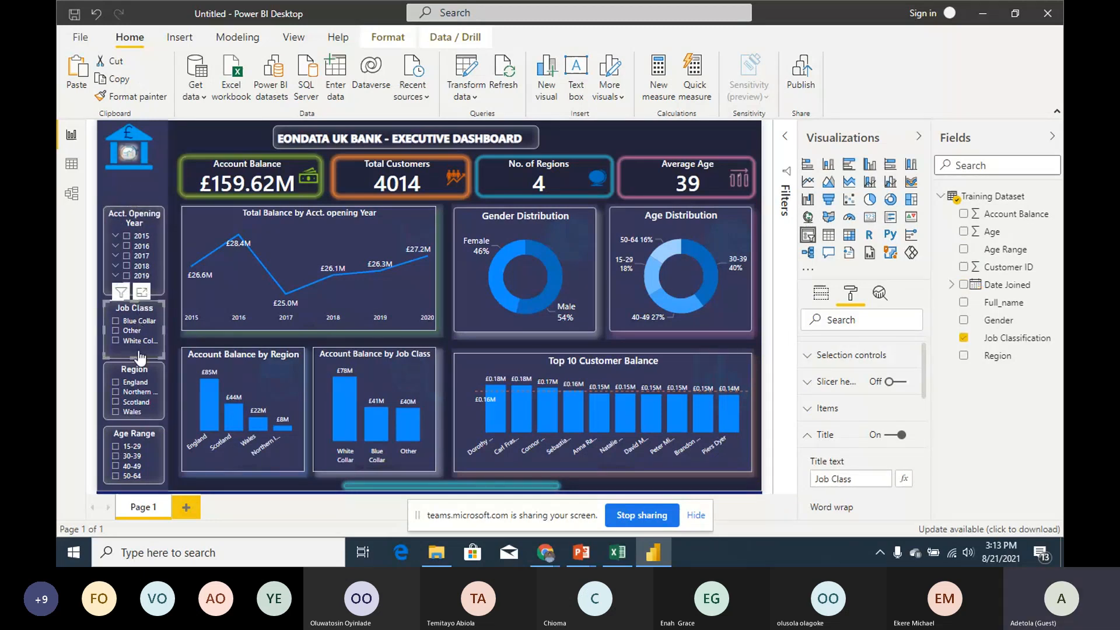
pyautogui.moveTo(137, 358); pyautogui.dragTo(142, 352)
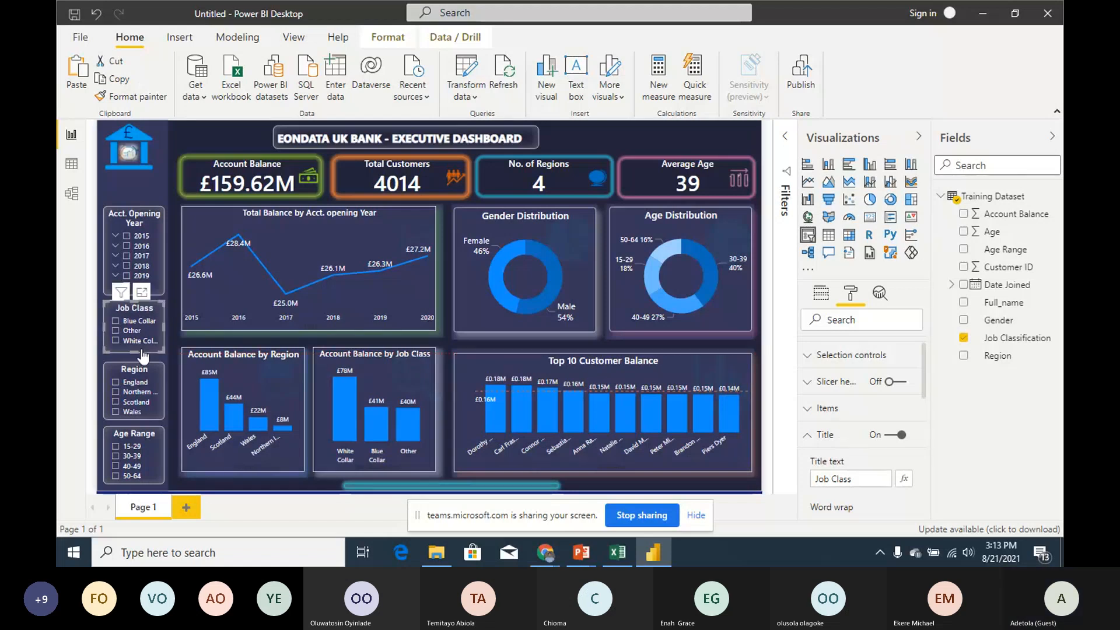
# Step: Nudge the Job Class and Region slicers up to tighten the gaps below the slicers above them
pyautogui.press('Up')
pyautogui.press('Up')
pyautogui.press('Up')
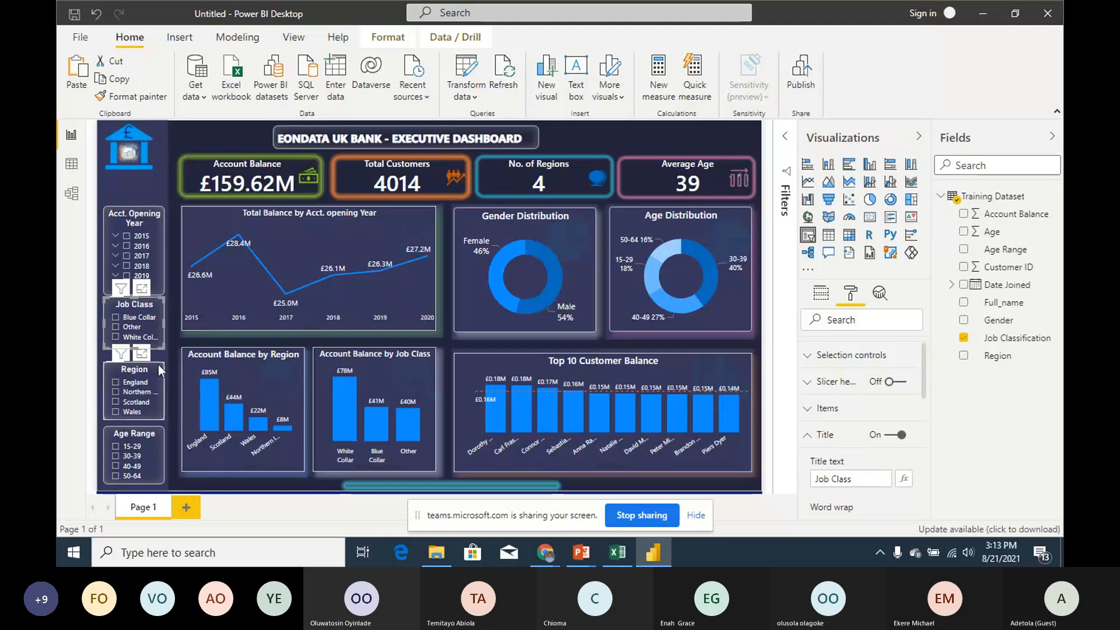
pyautogui.click(159, 365)
pyautogui.press('Up')
pyautogui.press('Up')
pyautogui.press('Up')
pyautogui.press('Up')
pyautogui.press('Up')
pyautogui.press('Up')
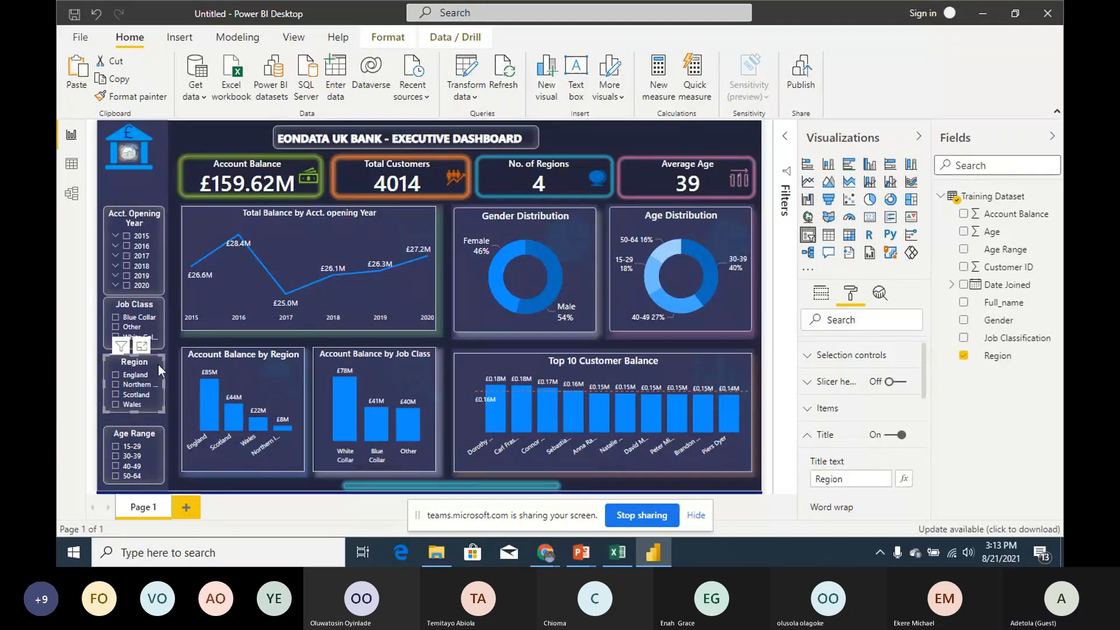
pyautogui.press('Up')
pyautogui.press('Up')
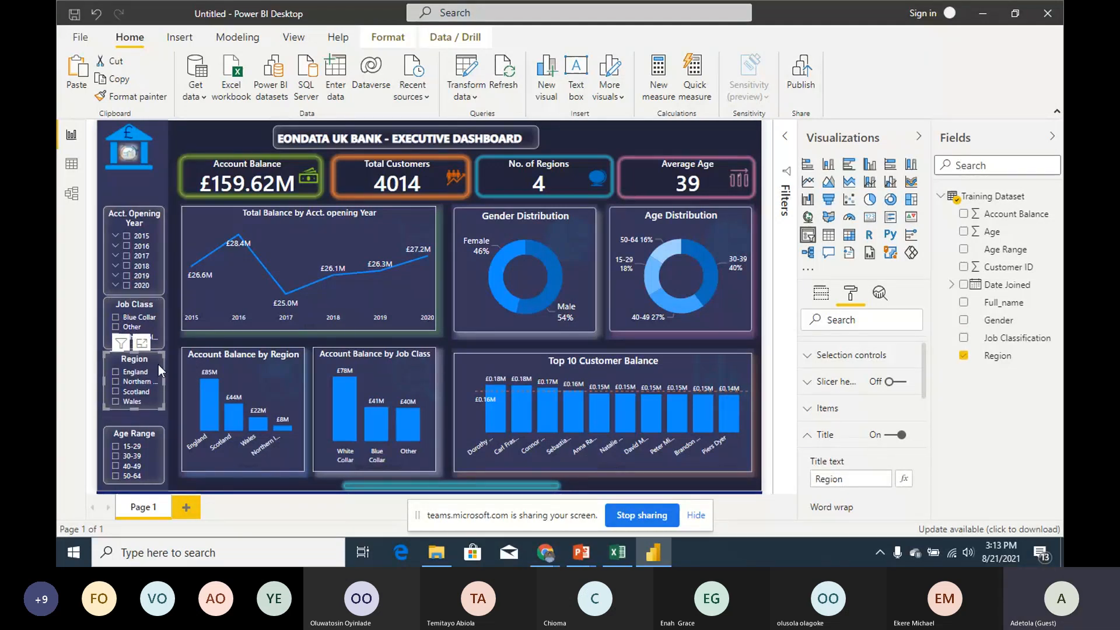
# Step: Nudge the Age Range slicer up towards the Region slicer and the account opening year slicer slightly up
pyautogui.click(156, 429)
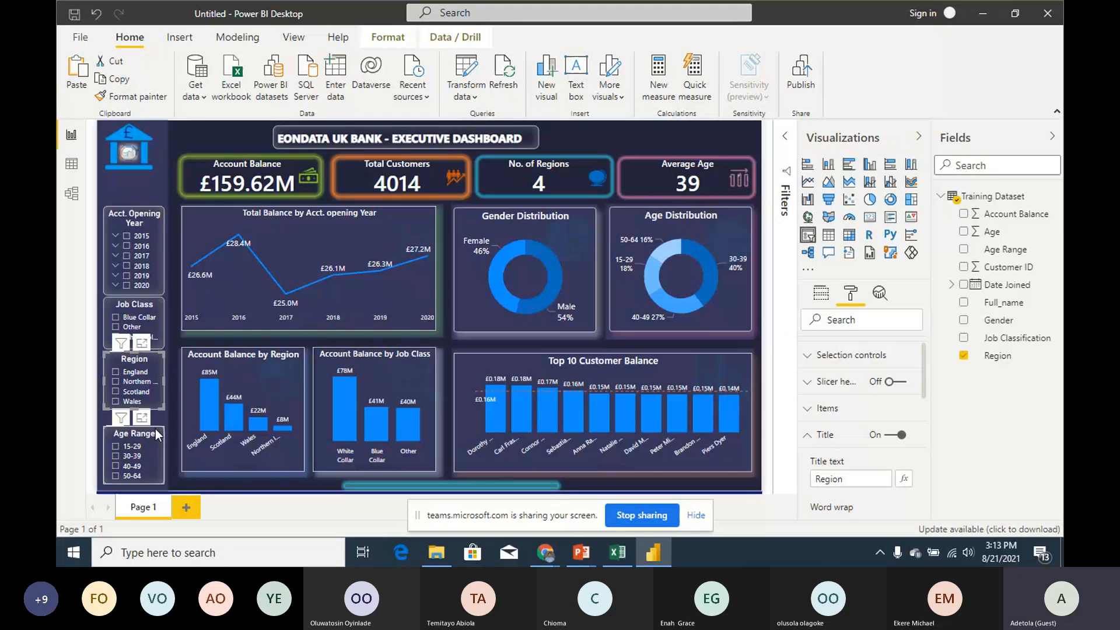
pyautogui.press('Up')
pyautogui.press('Up')
pyautogui.press('Up')
pyautogui.press('Up')
pyautogui.press('Up')
pyautogui.press('Up')
pyautogui.press('Up')
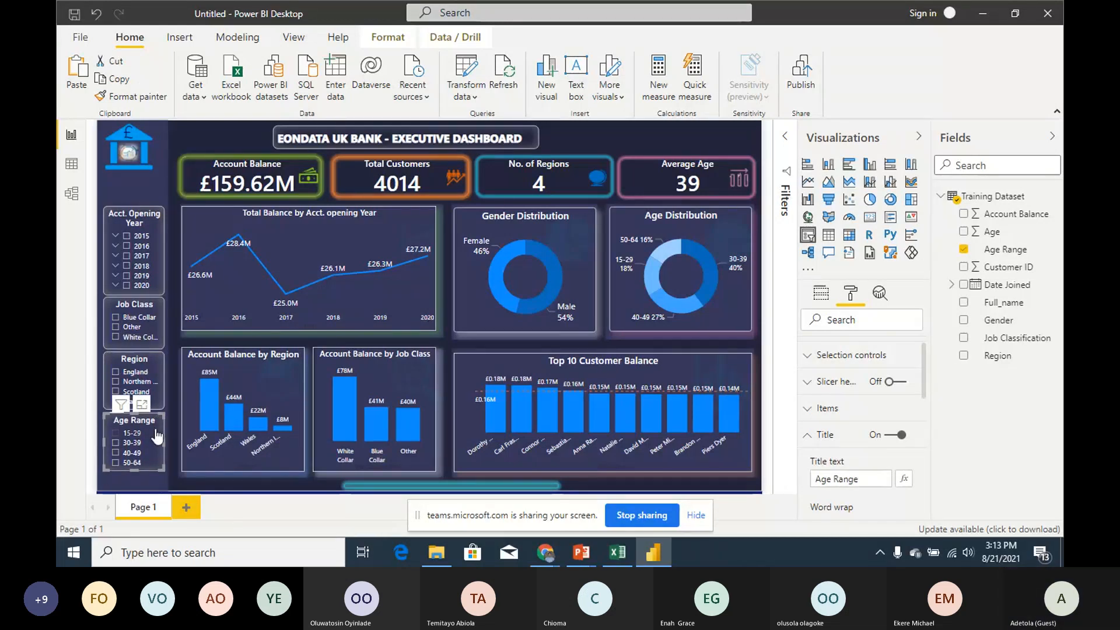
pyautogui.press('Up')
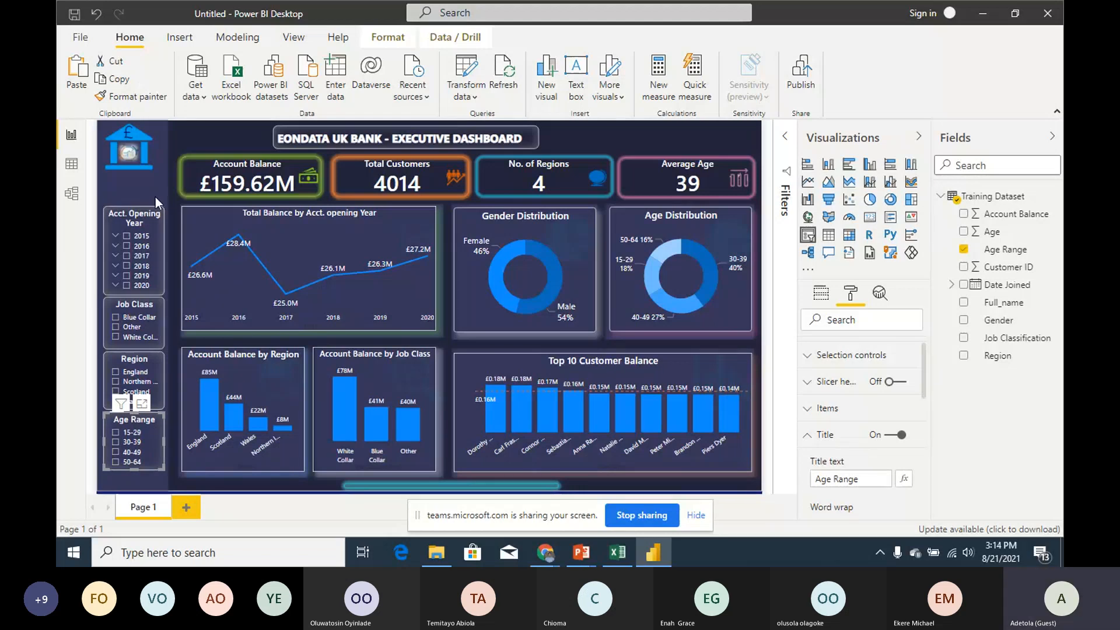
pyautogui.click(156, 216)
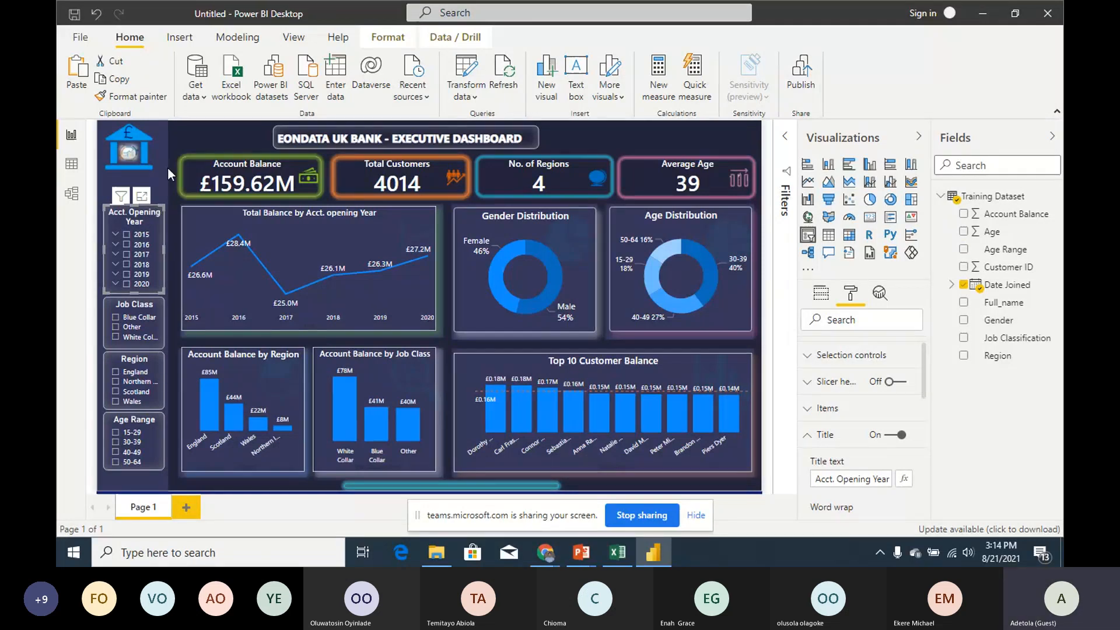
pyautogui.click(215, 125)
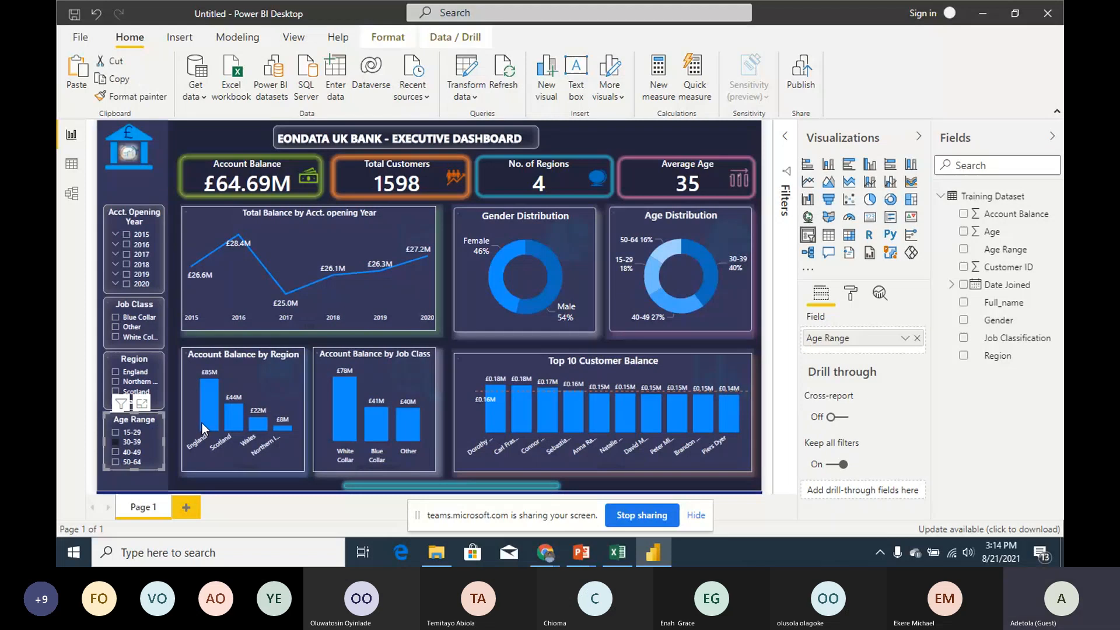
# Step: Test the slicers by filtering the dashboard to Blue Collar within age range 30-39, and clear both filters
pyautogui.click(116, 317)
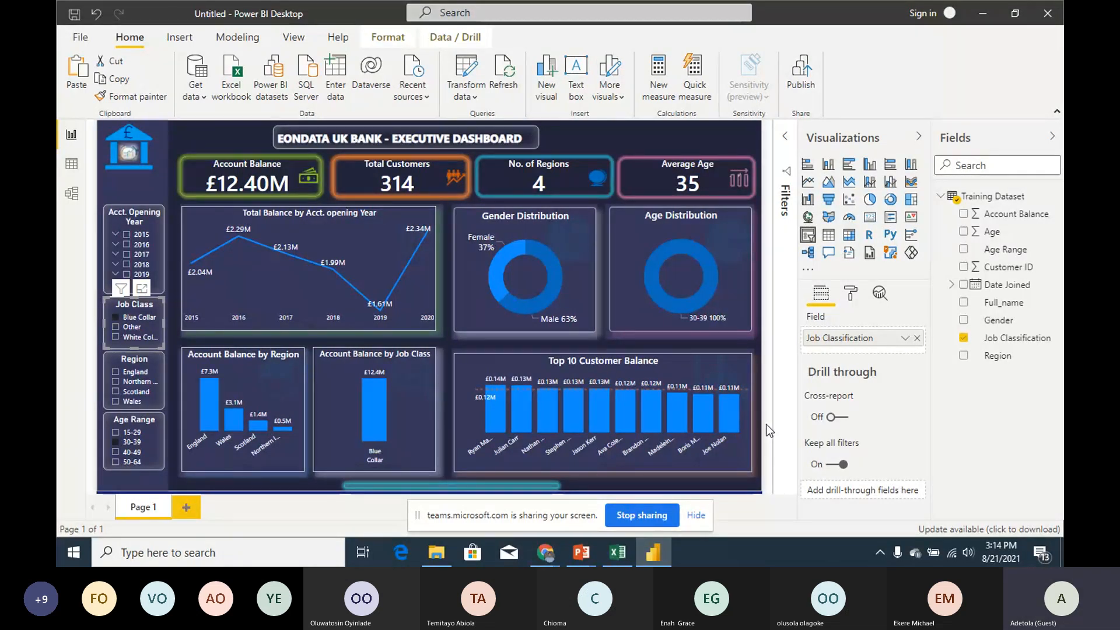
pyautogui.click(90, 450)
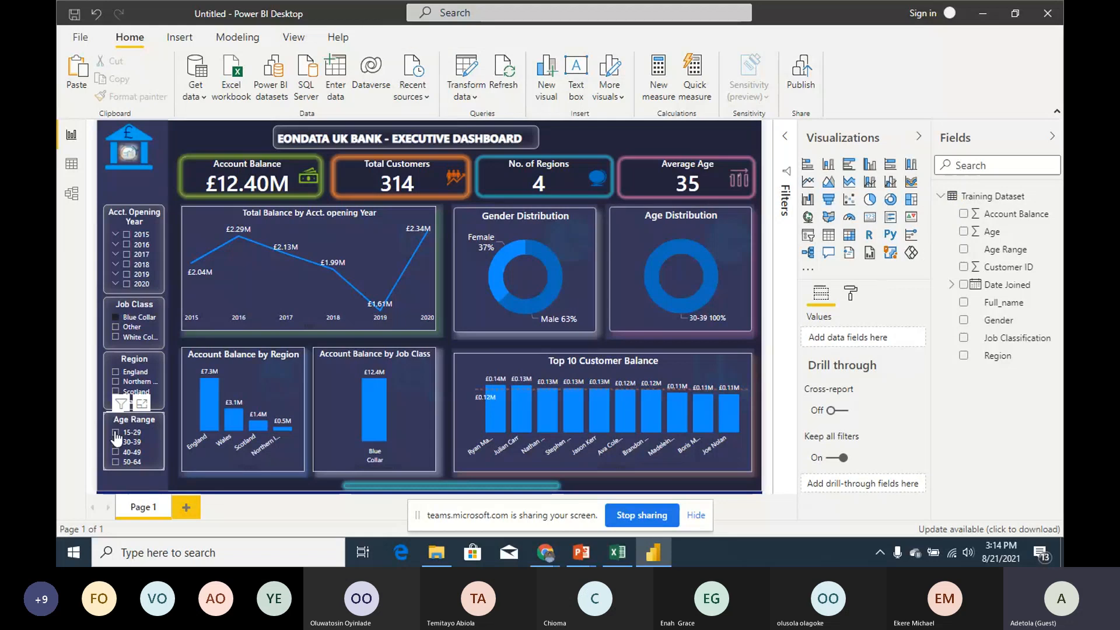
pyautogui.click(117, 318)
pyautogui.click(116, 319)
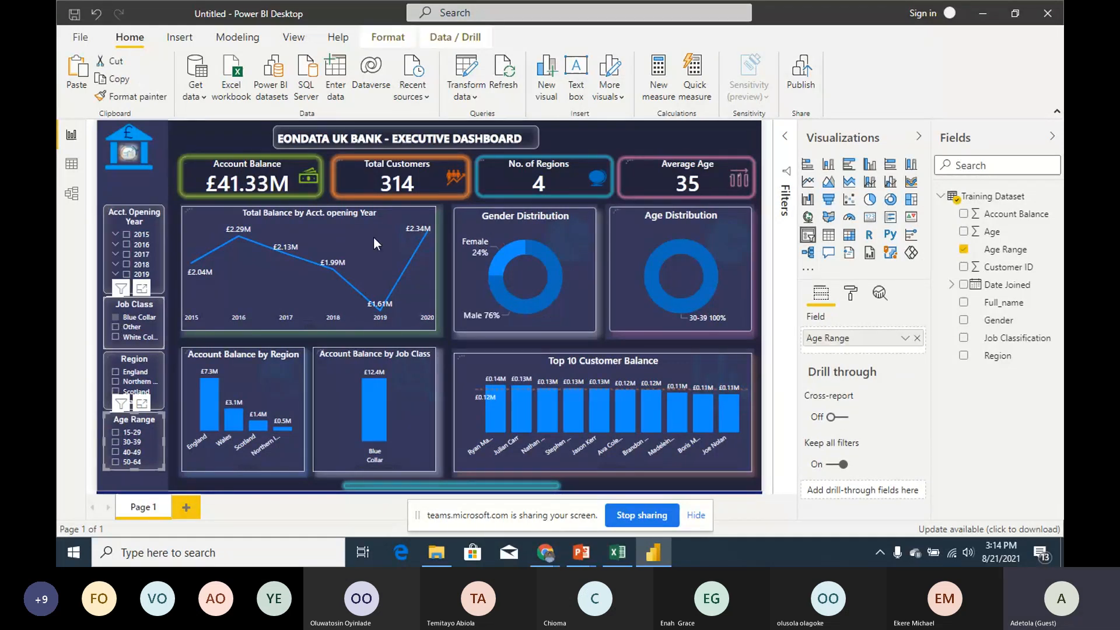
pyautogui.click(650, 137)
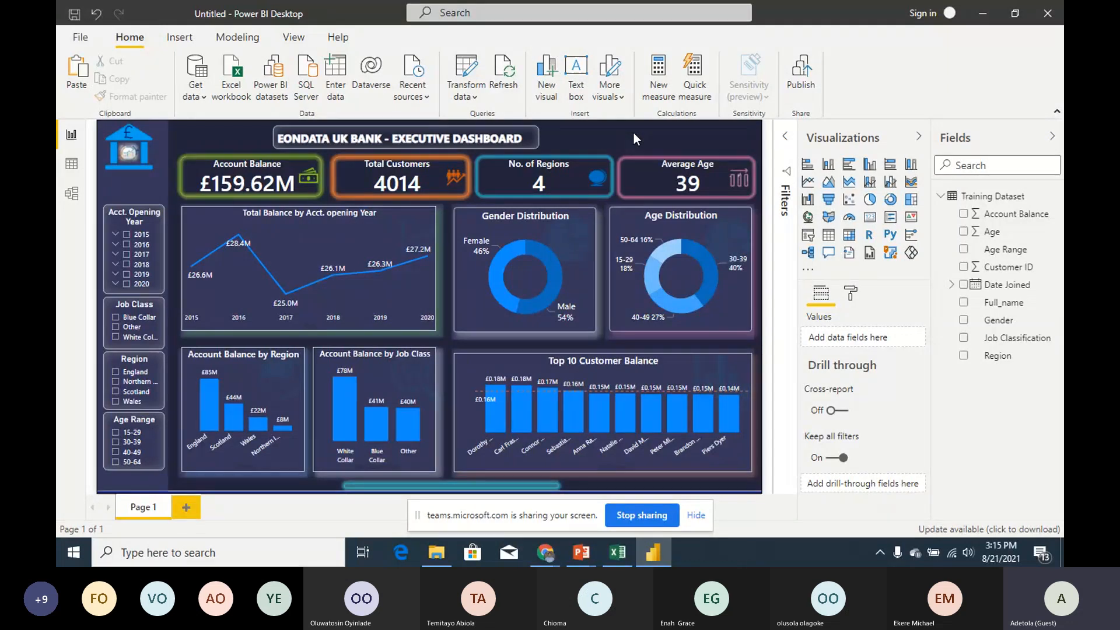
pyautogui.click(527, 139)
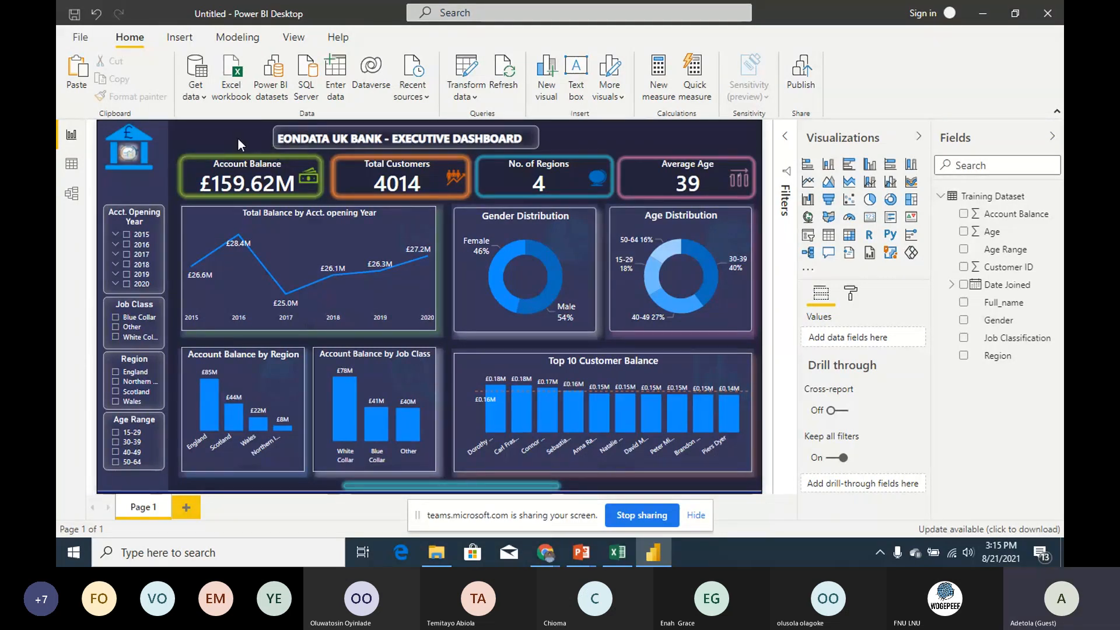
# Step: Switch to the PowerPoint target slide to compare the dashboard layout, and return to Power BI
pyautogui.moveTo(591, 551)
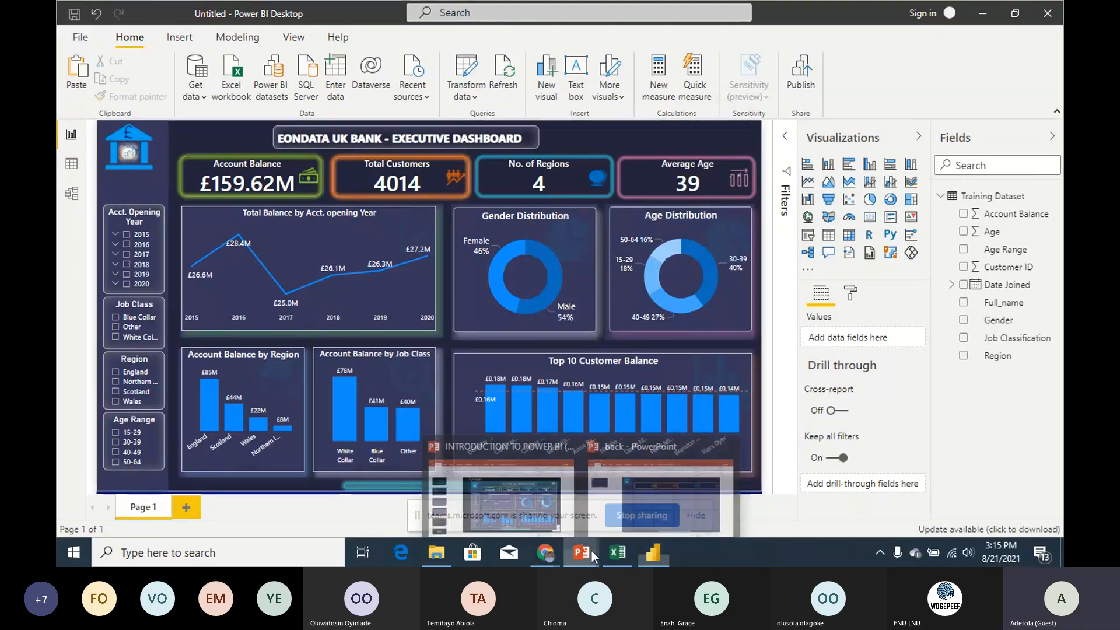
pyautogui.click(531, 496)
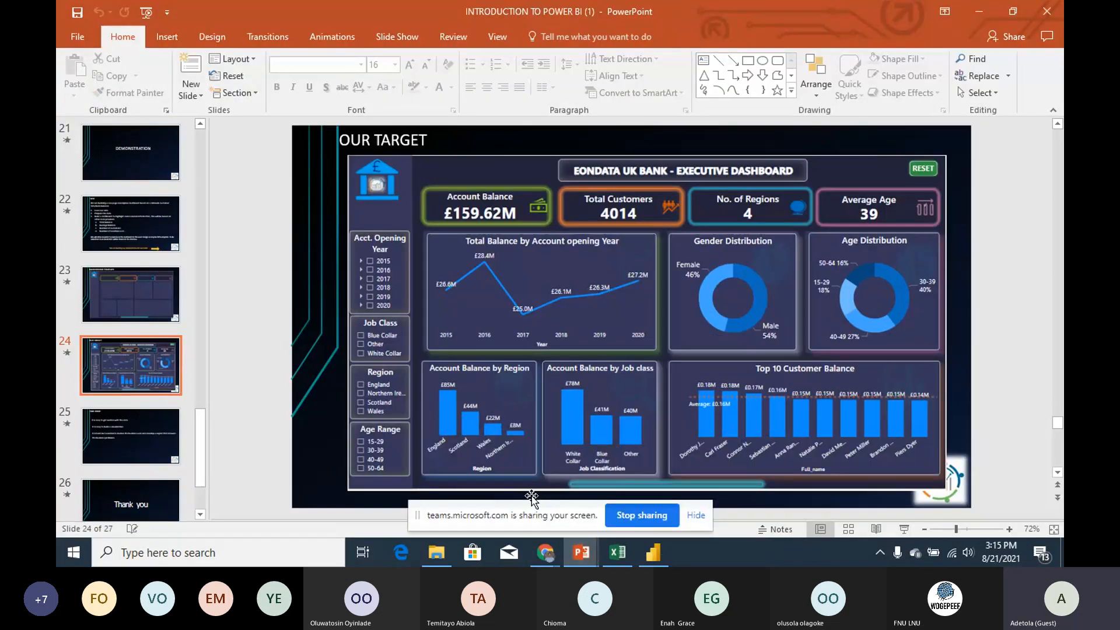
pyautogui.click(978, 10)
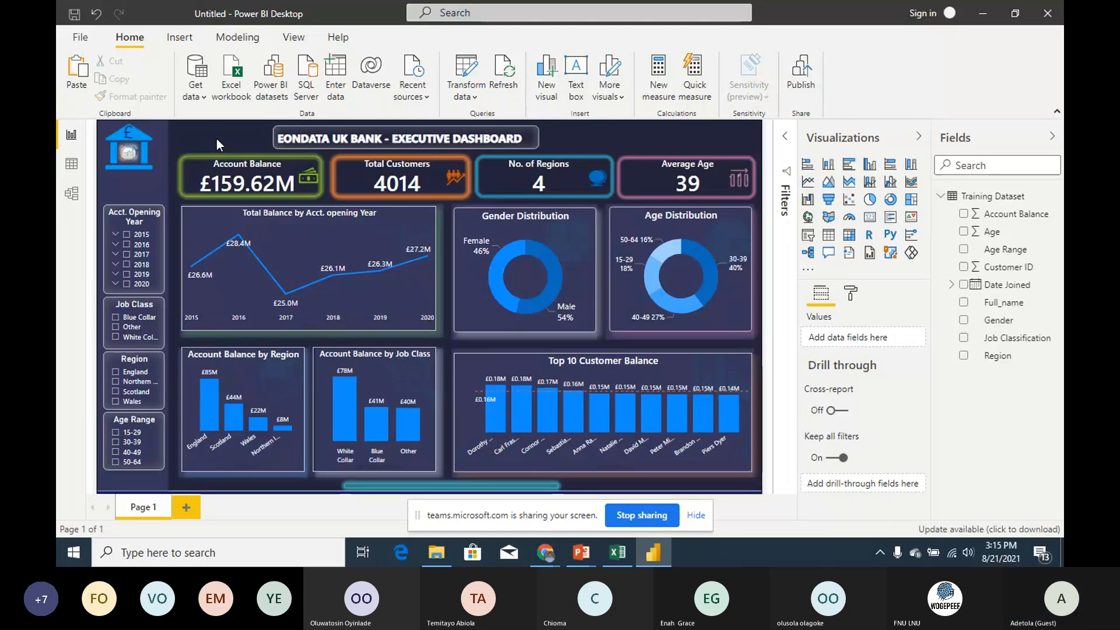
# Step: Insert a rounded rectangle shape and move it off the bank logo to over the No. of Regions card
pyautogui.click(179, 36)
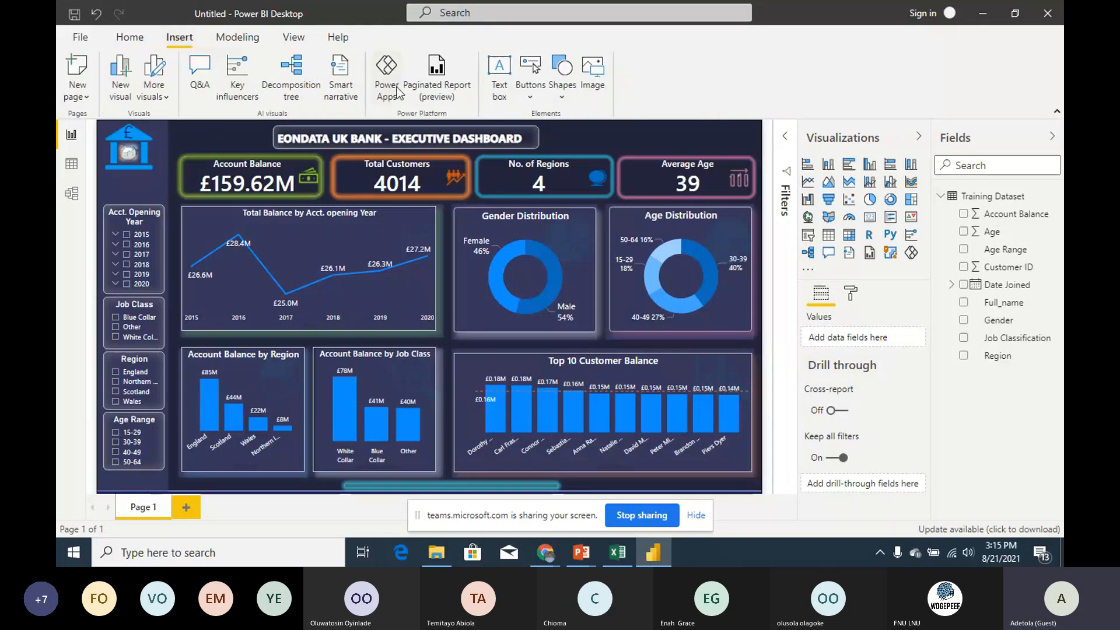
pyautogui.click(562, 98)
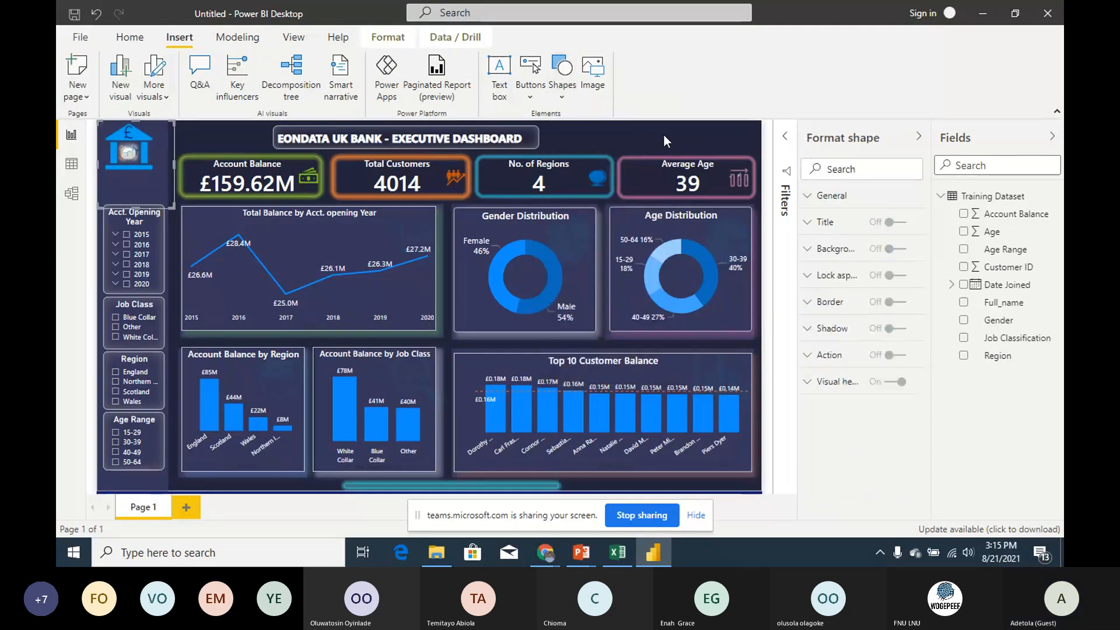
pyautogui.click(545, 148)
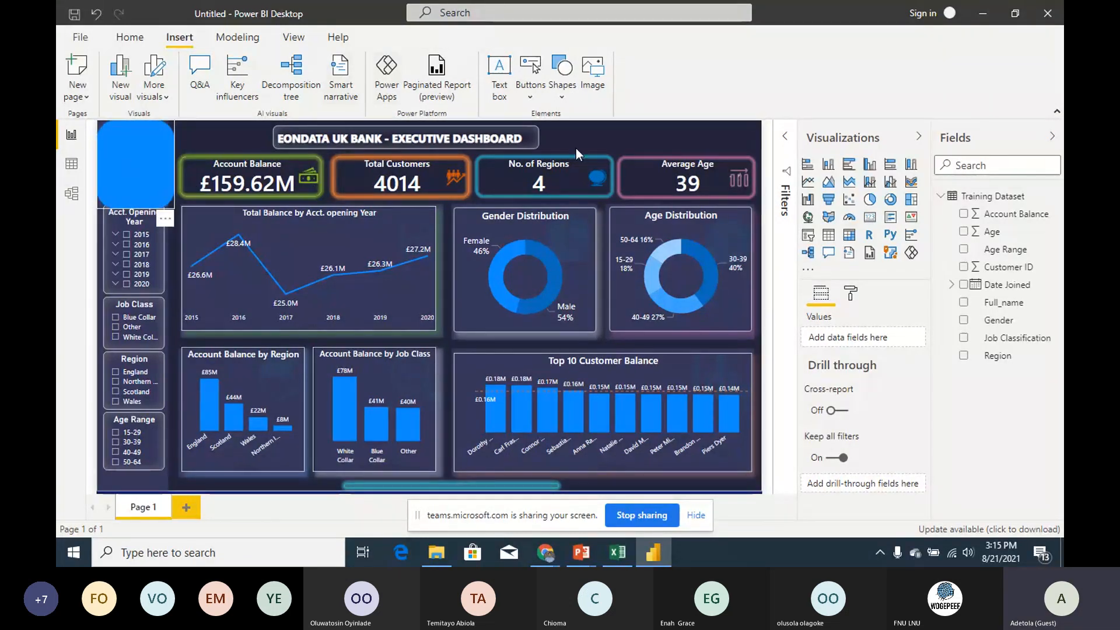
pyautogui.moveTo(100, 192); pyautogui.dragTo(526, 205)
pyautogui.click(450, 184)
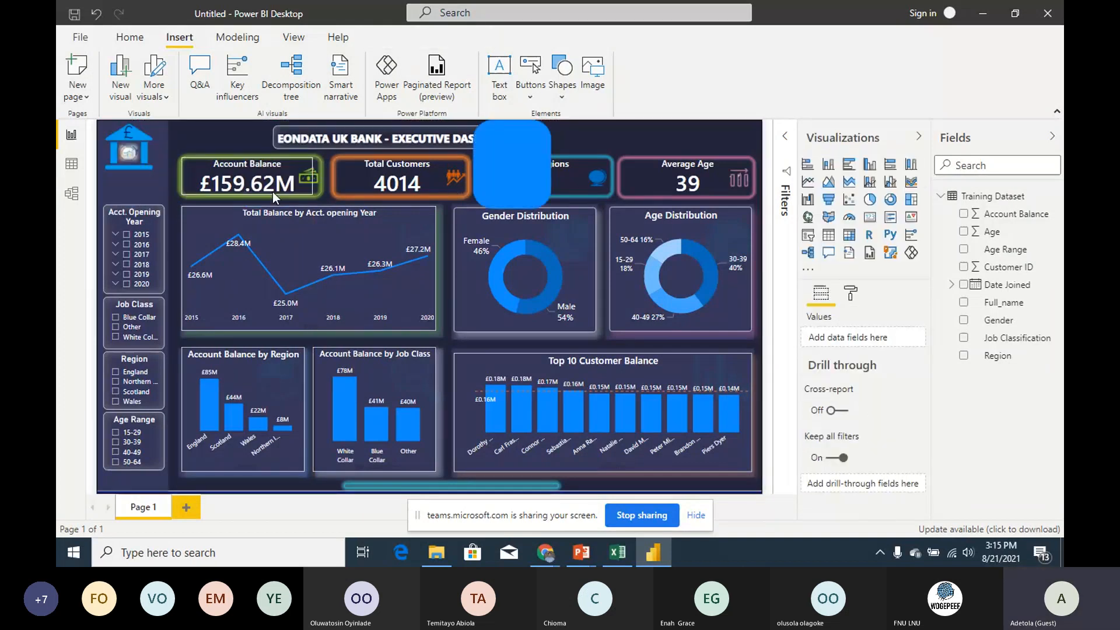
# Step: Shrink the rounded rectangle to a small button and place it in the page corner above the Average Age card
pyautogui.click(477, 205)
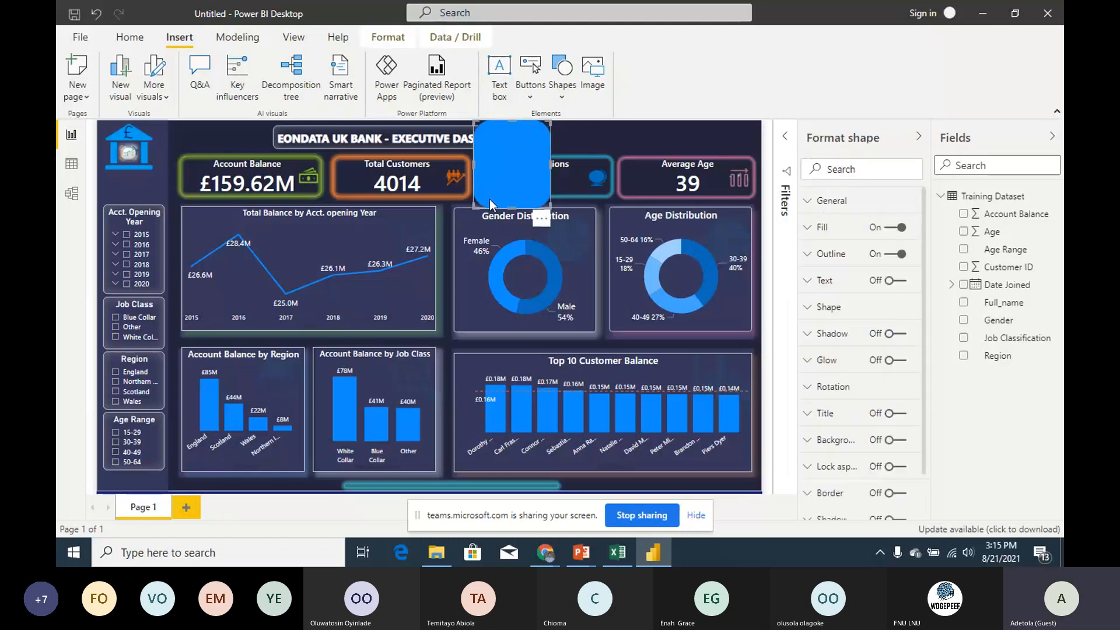
pyautogui.moveTo(477, 205); pyautogui.dragTo(523, 138)
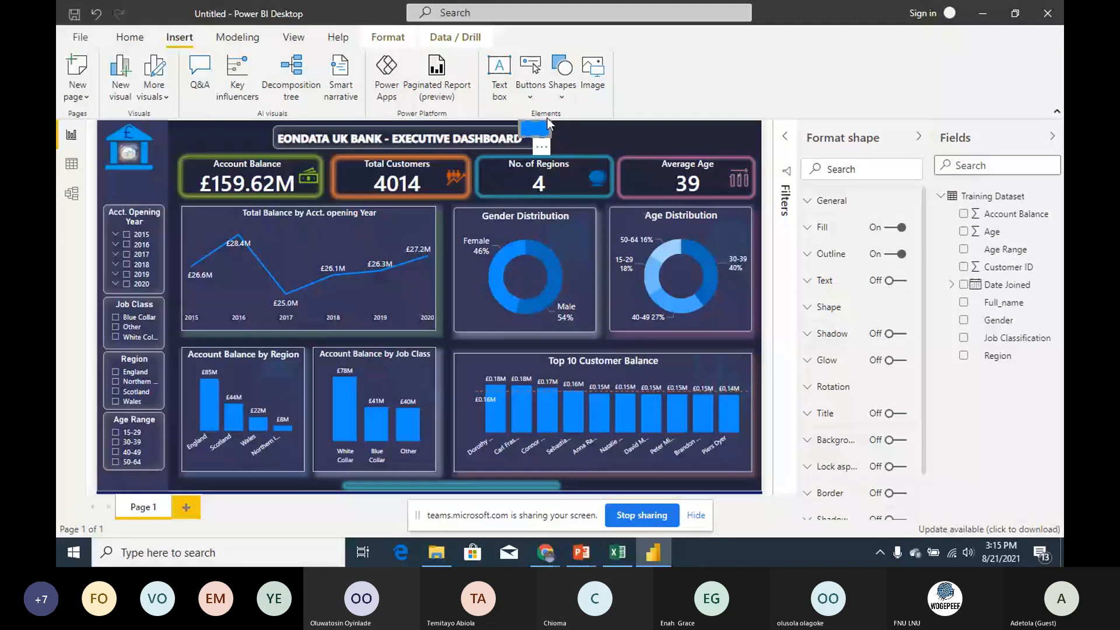
pyautogui.moveTo(542, 128); pyautogui.dragTo(743, 137)
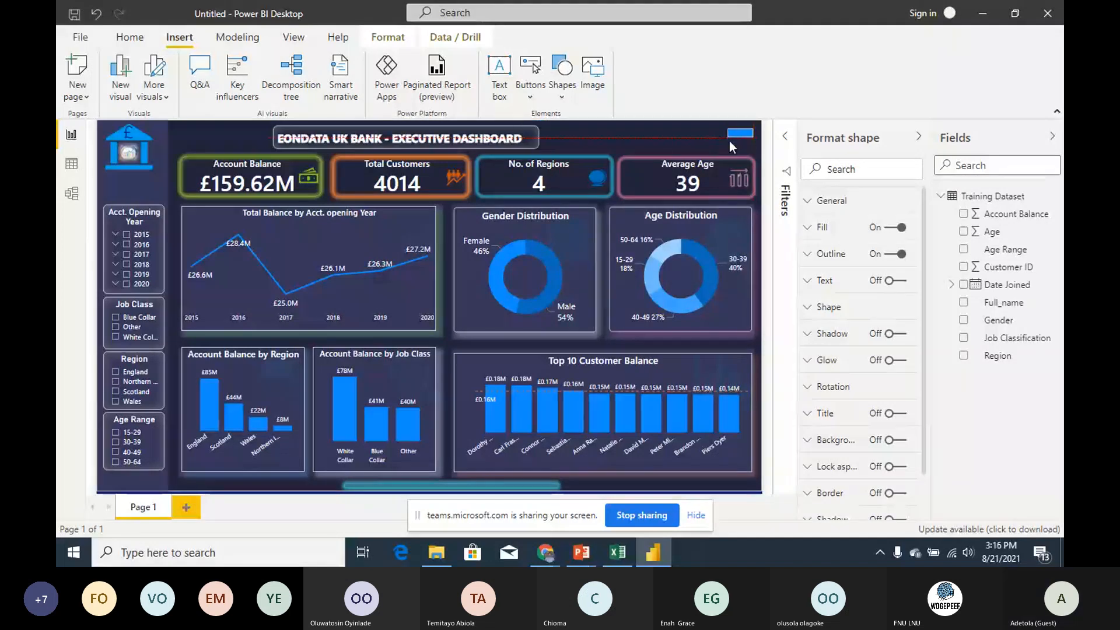
pyautogui.moveTo(729, 141); pyautogui.dragTo(723, 142)
pyautogui.moveTo(723, 143); pyautogui.dragTo(720, 143)
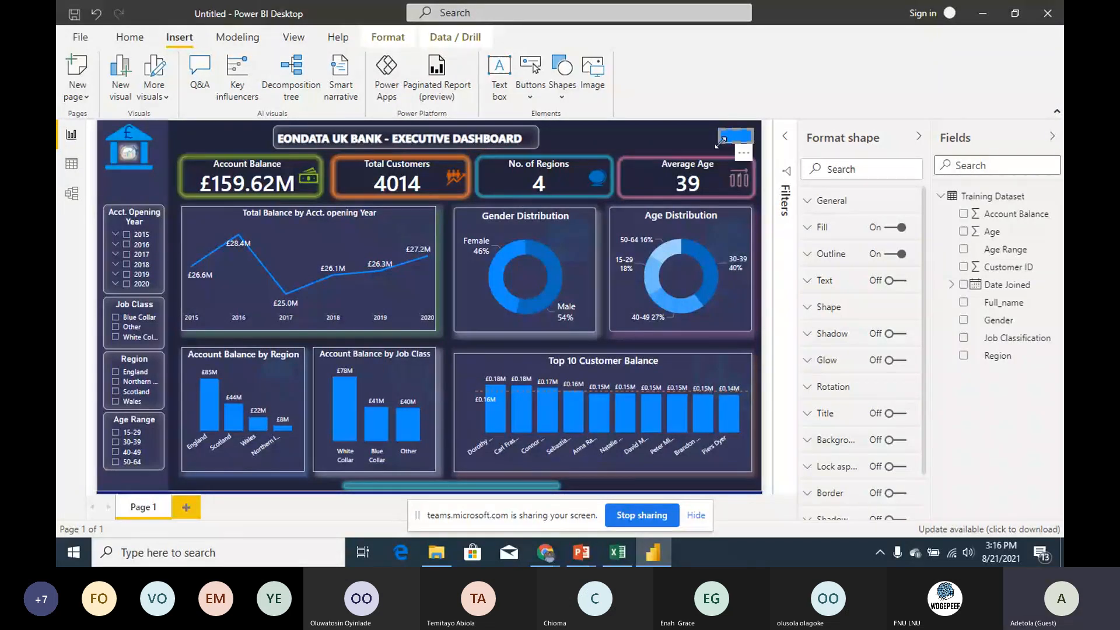
pyautogui.press('Left')
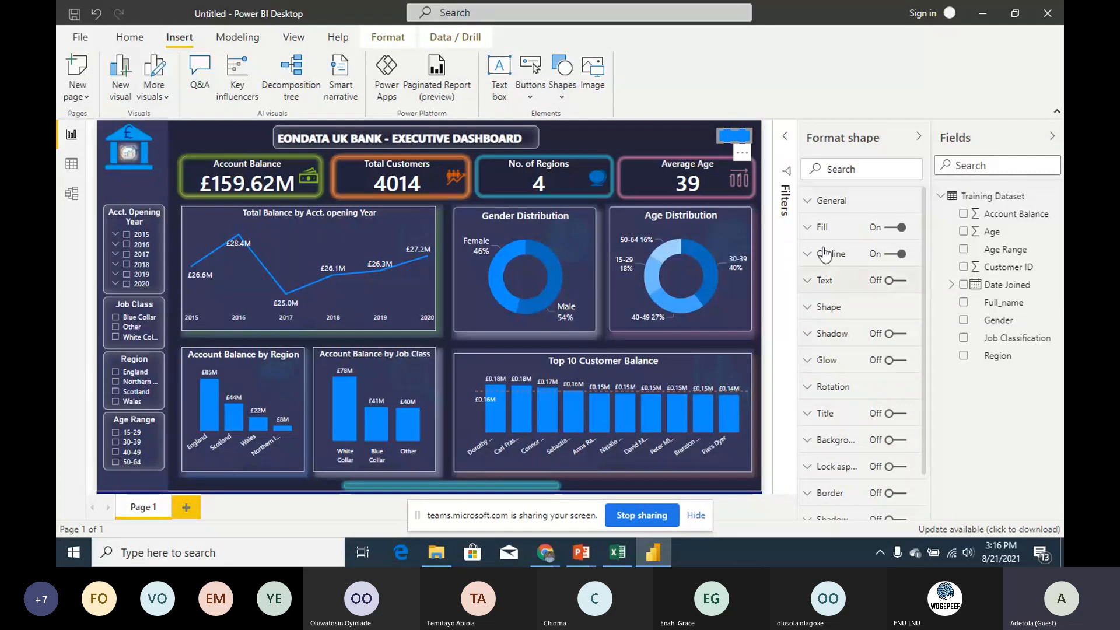
# Step: Turn on the small shape's text and set it to RESET
pyautogui.click(845, 284)
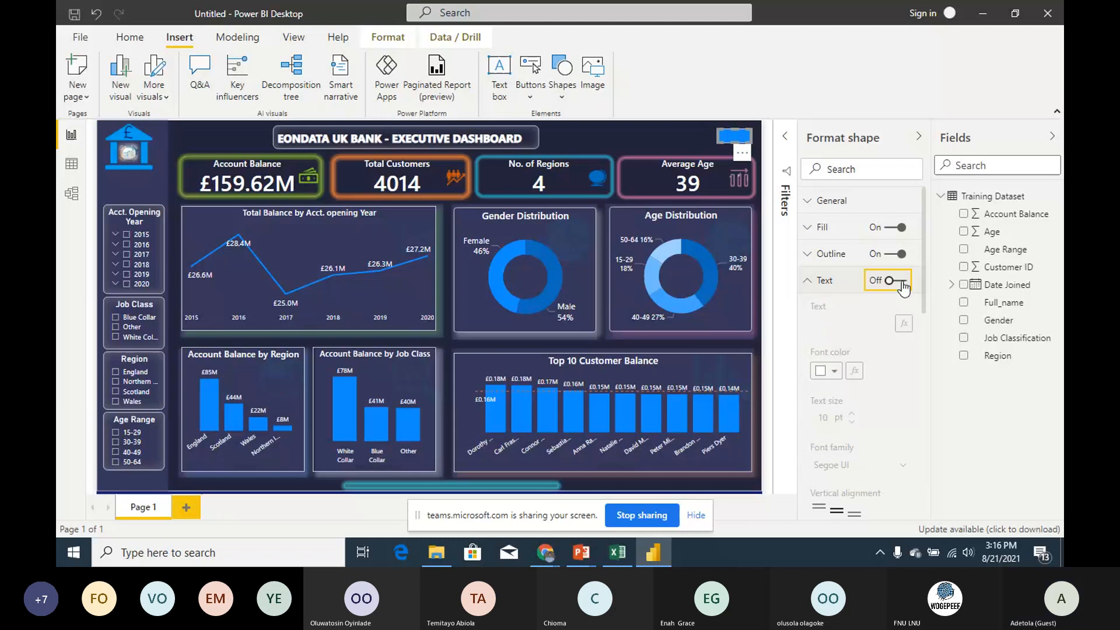
pyautogui.click(902, 282)
pyautogui.click(834, 324)
pyautogui.write('RES')
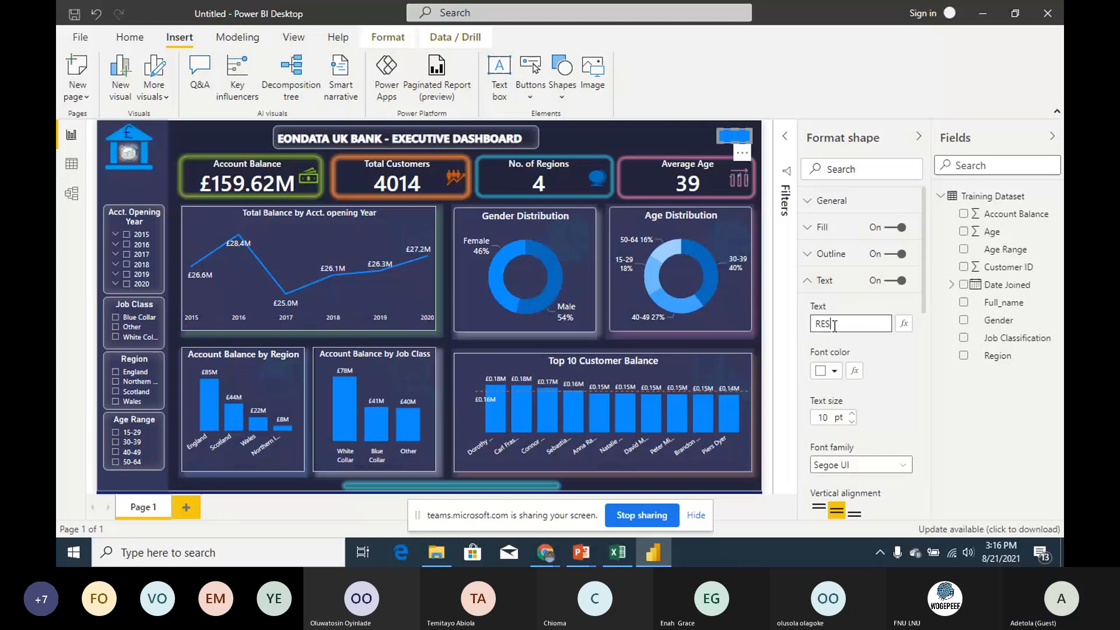
pyautogui.write('ET')
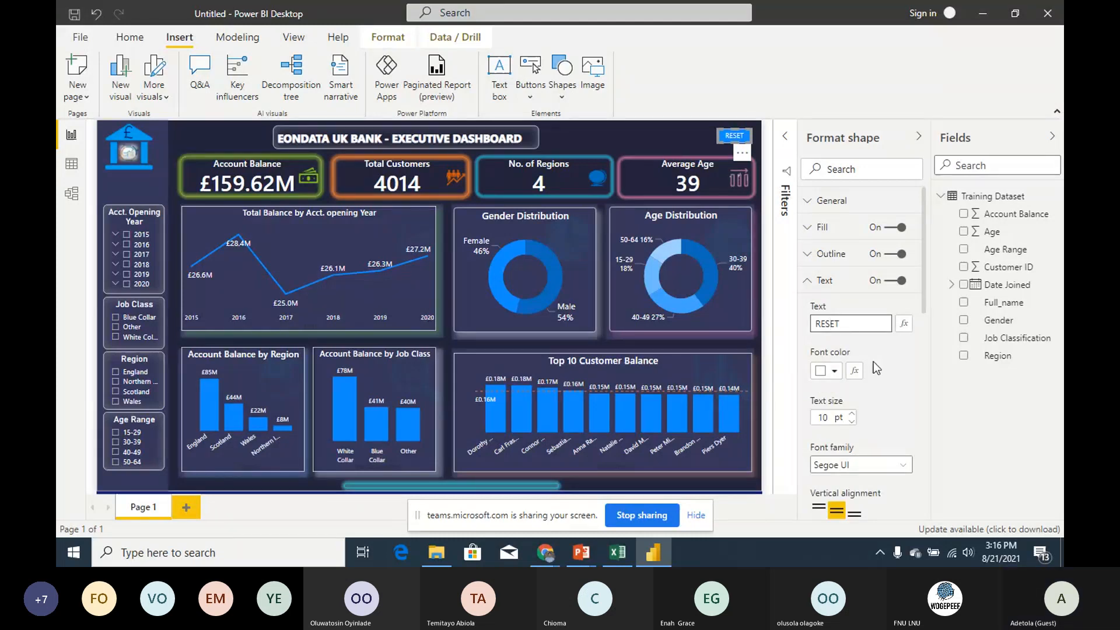
# Step: Fill the RESET shape with the custom green #229B0F and set its fill transparency to 18%
pyautogui.click(813, 227)
pyautogui.click(835, 273)
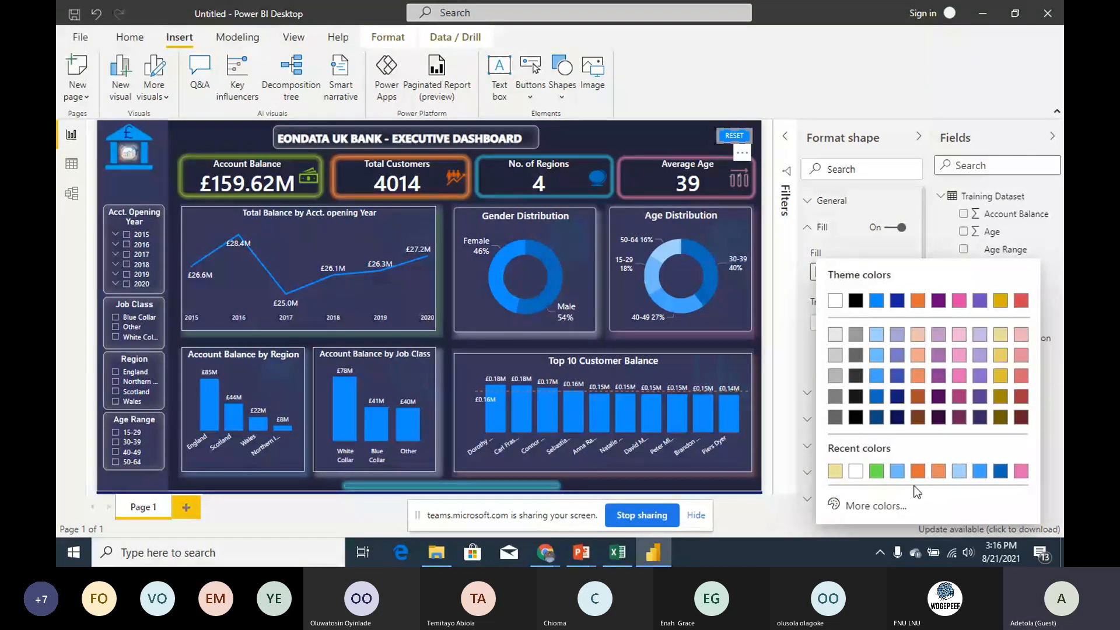
pyautogui.click(877, 505)
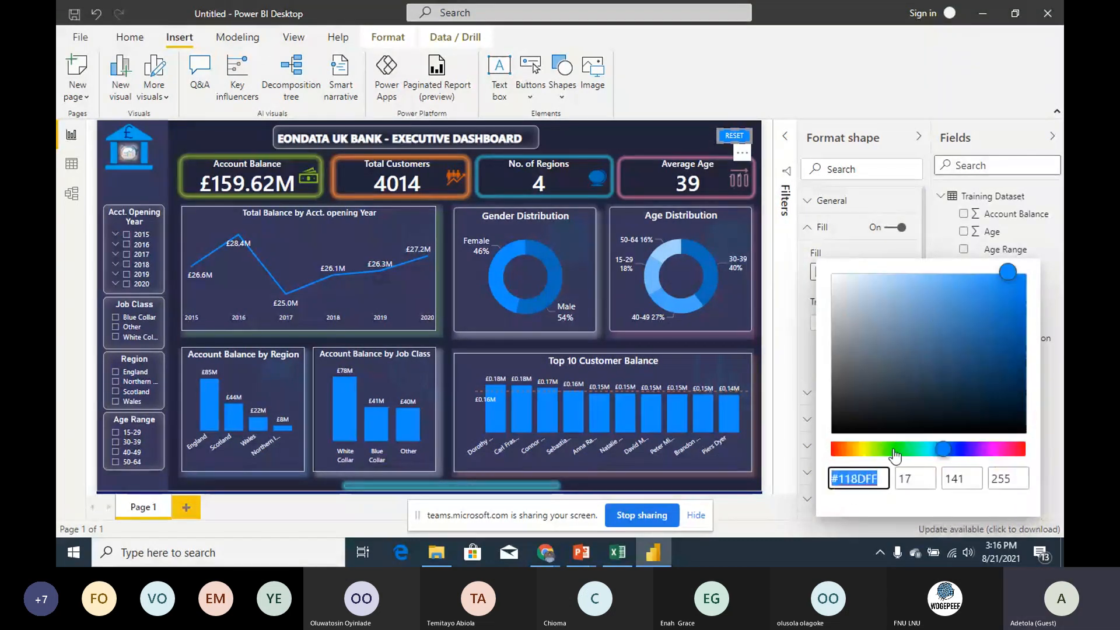
pyautogui.click(891, 450)
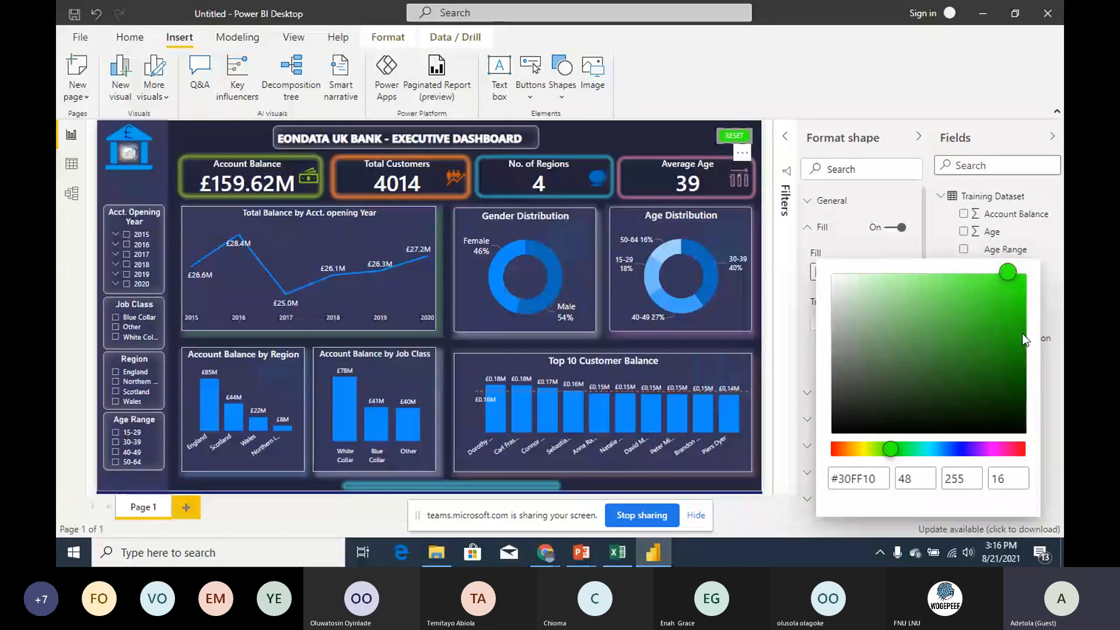
pyautogui.click(1005, 378)
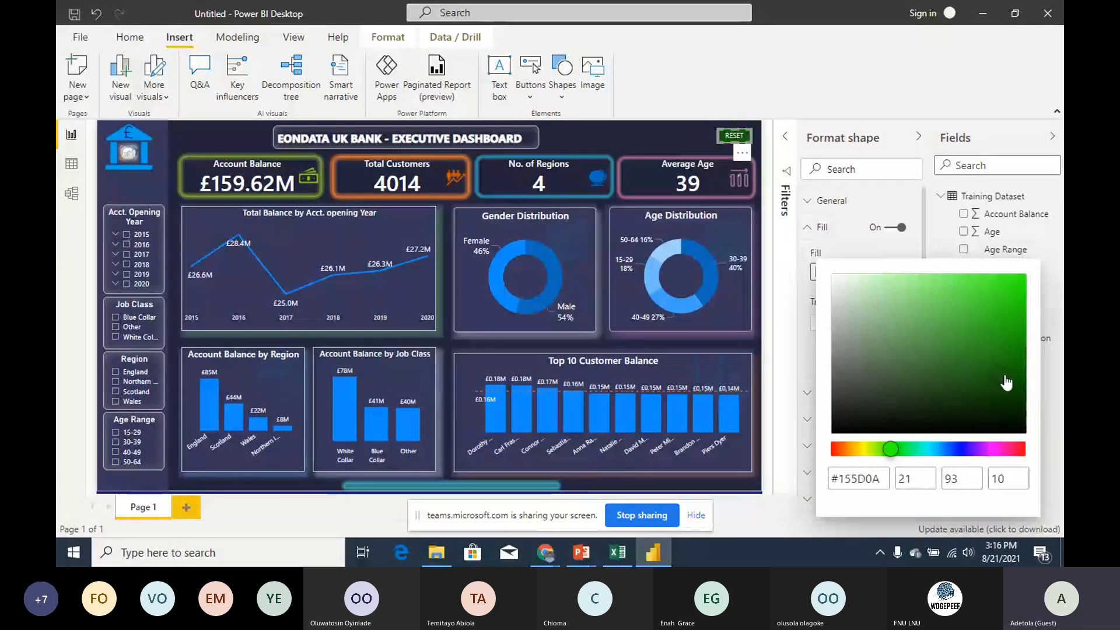
pyautogui.moveTo(1007, 382); pyautogui.dragTo(1007, 343)
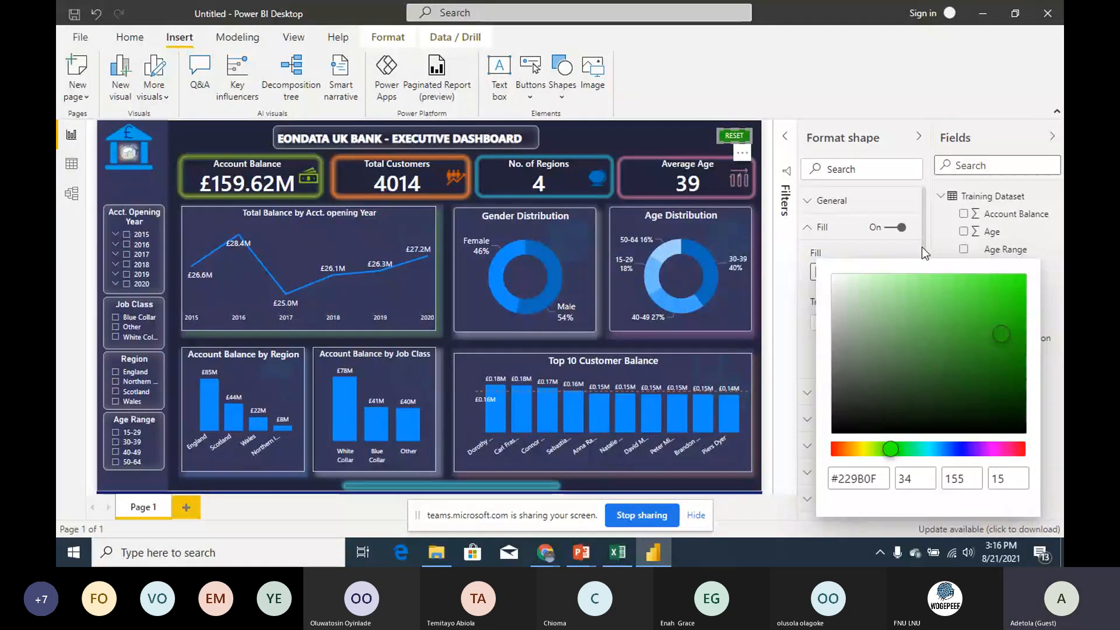
pyautogui.click(993, 526)
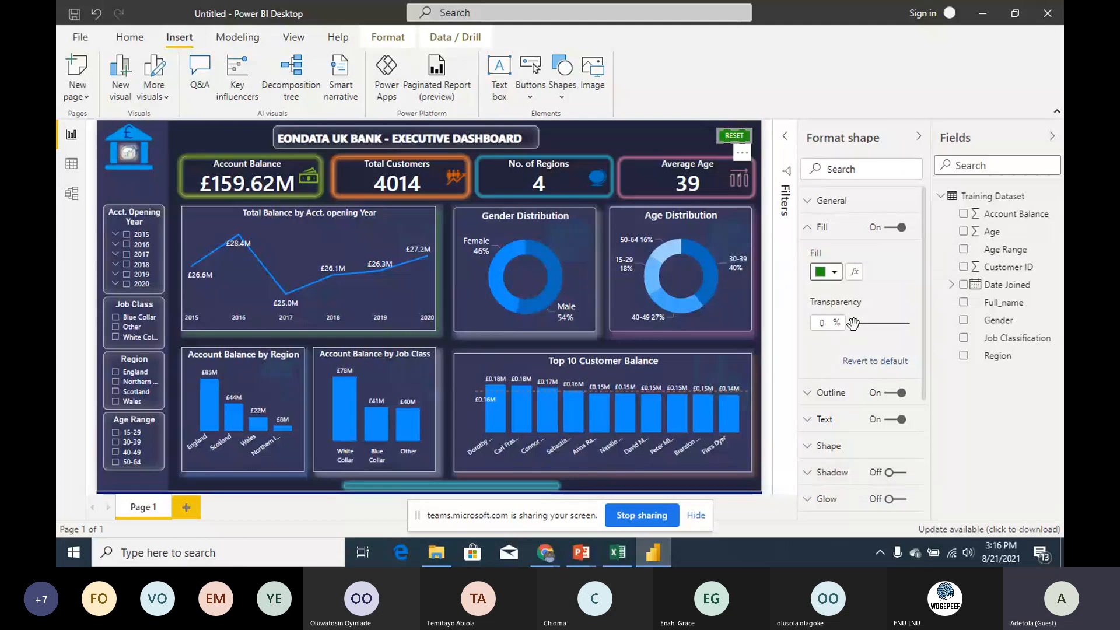
pyautogui.moveTo(853, 323); pyautogui.dragTo(864, 323)
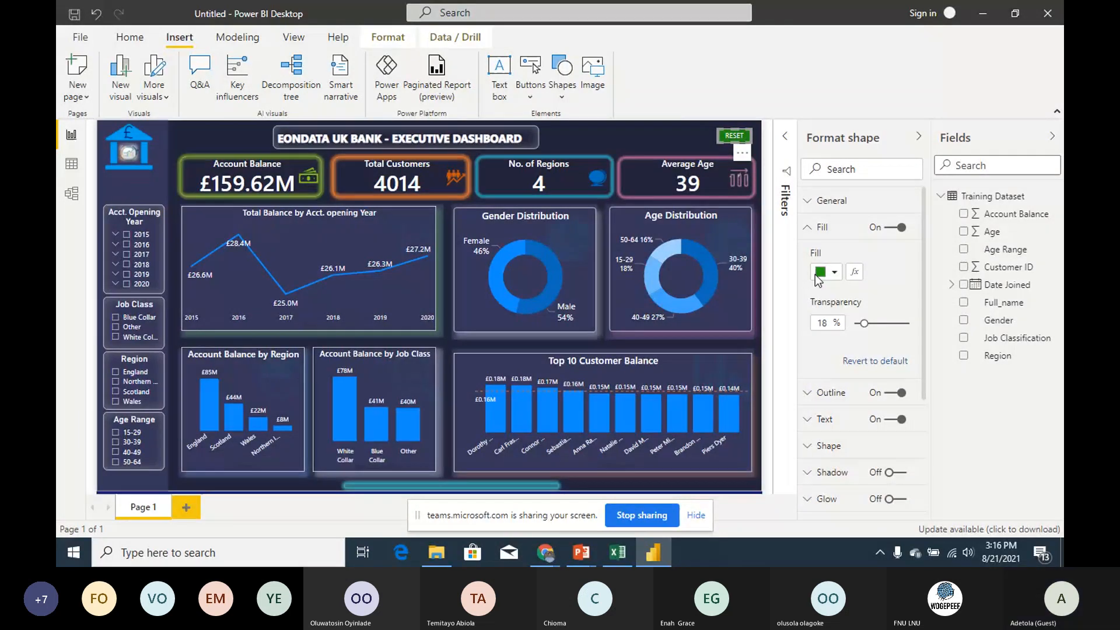
# Step: Set the RESET shape's text font family to Segoe UI Bold
pyautogui.click(807, 228)
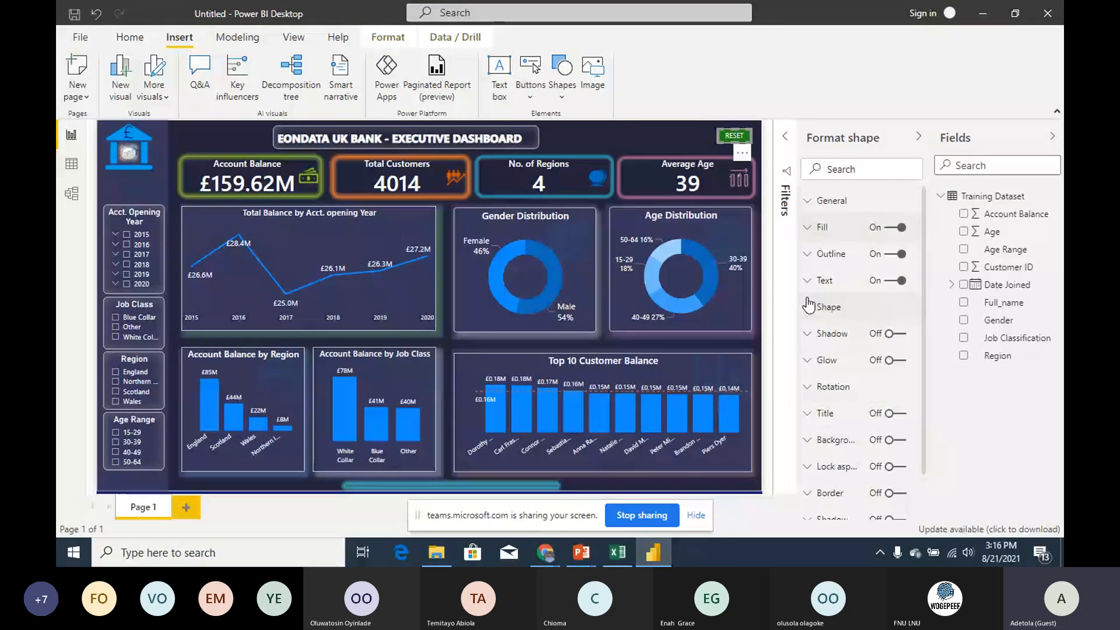
pyautogui.click(809, 281)
pyautogui.click(877, 465)
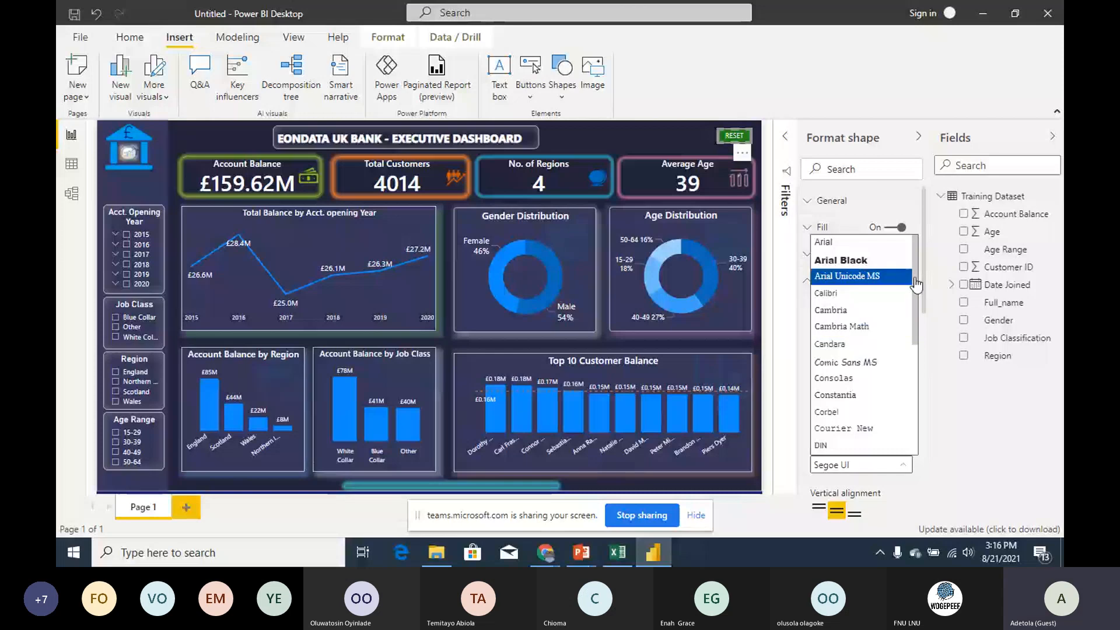
pyautogui.click(847, 276)
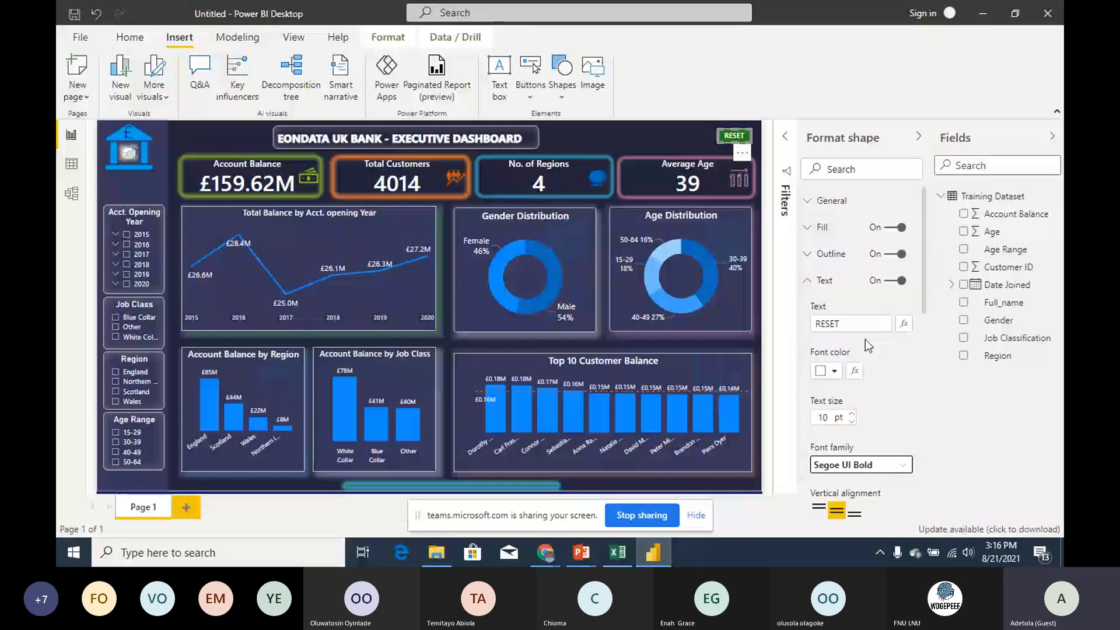
pyautogui.moveTo(922, 314); pyautogui.dragTo(922, 396)
pyautogui.scroll(4, 806, 292)
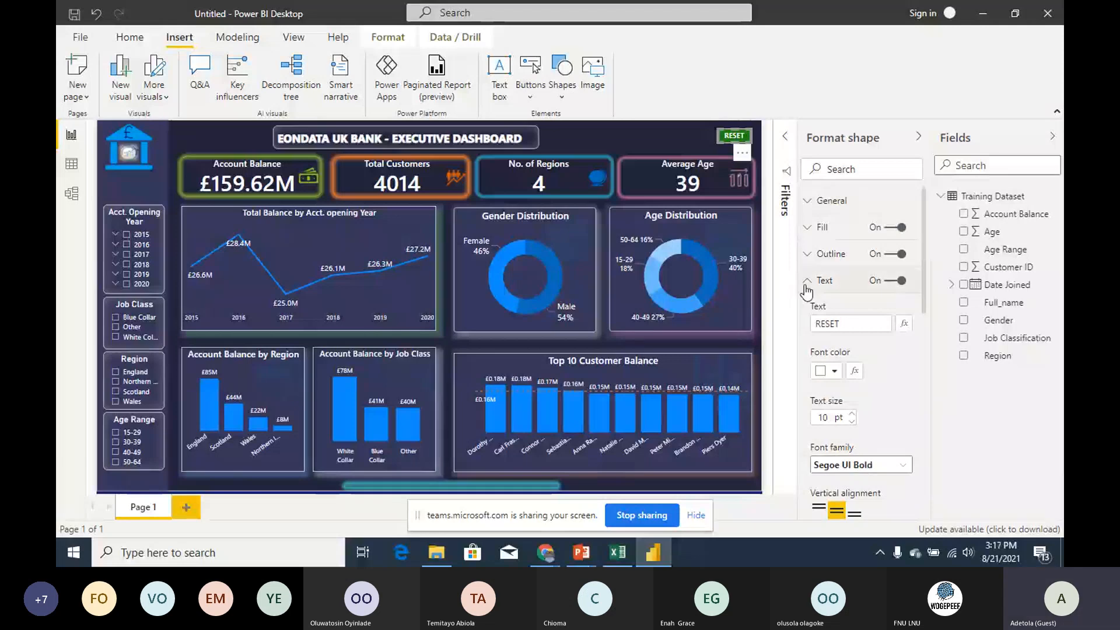
pyautogui.click(816, 281)
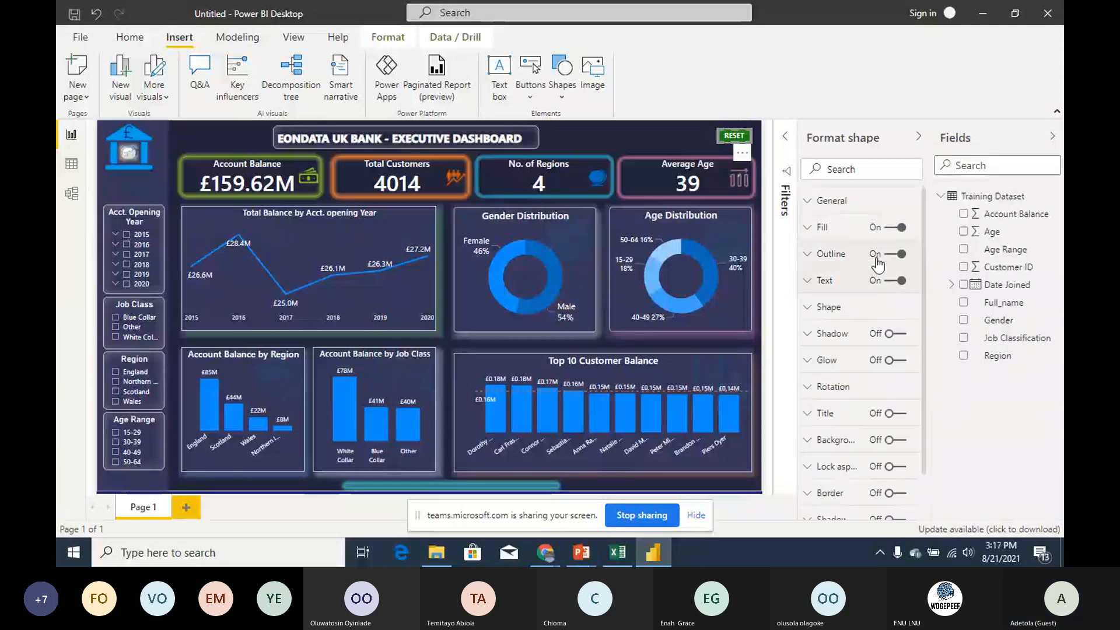
# Step: Change the outline color of the RESET shape to white
pyautogui.click(877, 260)
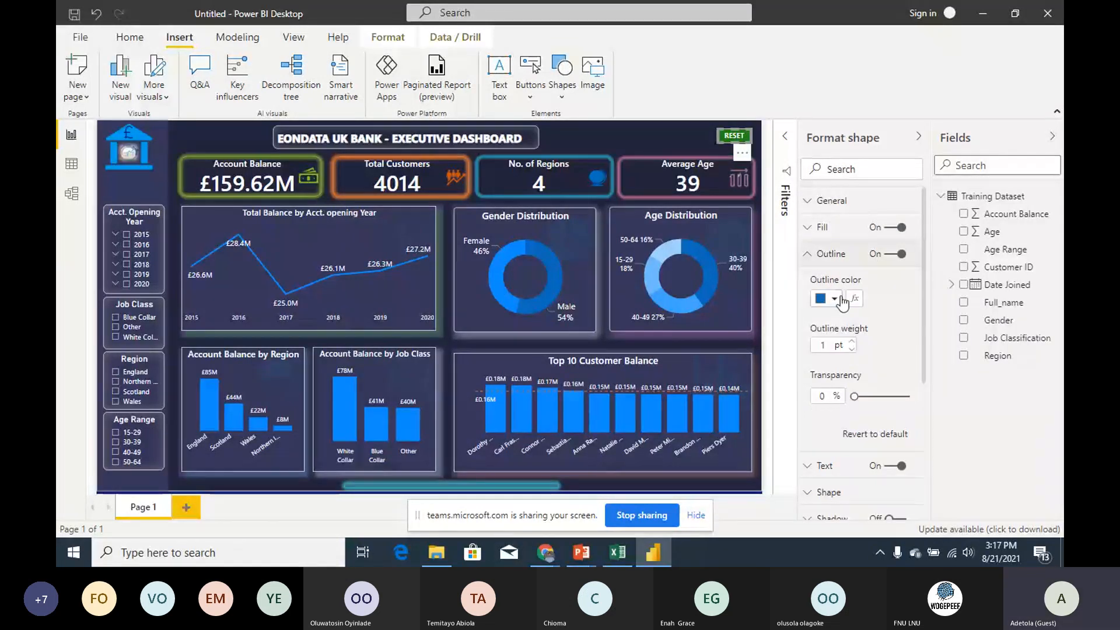
pyautogui.click(834, 298)
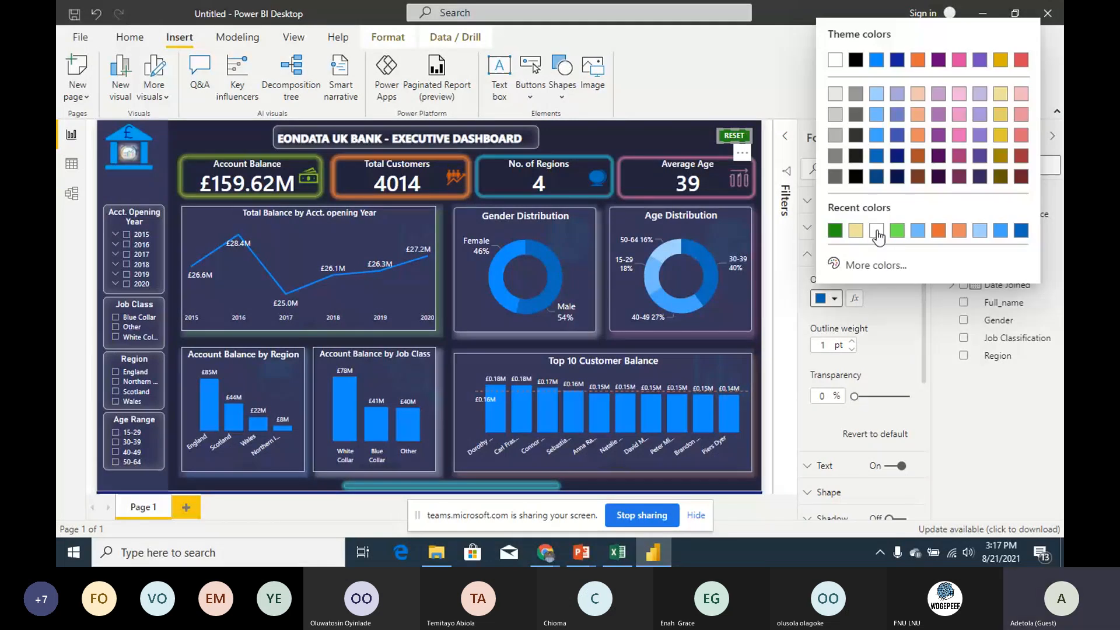
pyautogui.click(877, 232)
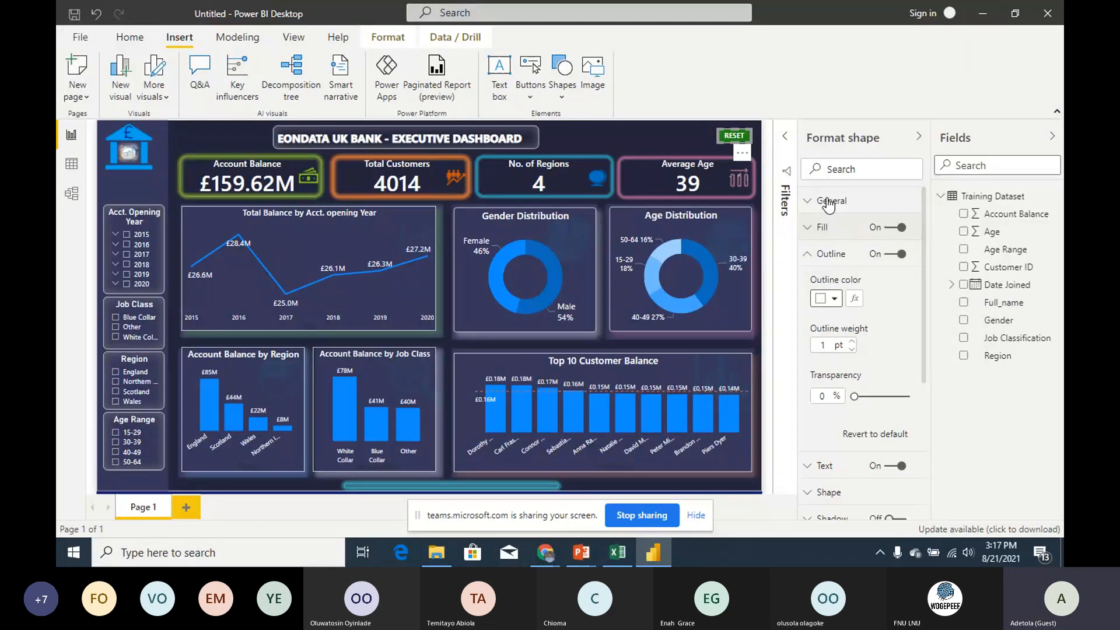
pyautogui.click(820, 257)
# Step: Try a white glow around the RESET shape
pyautogui.click(827, 362)
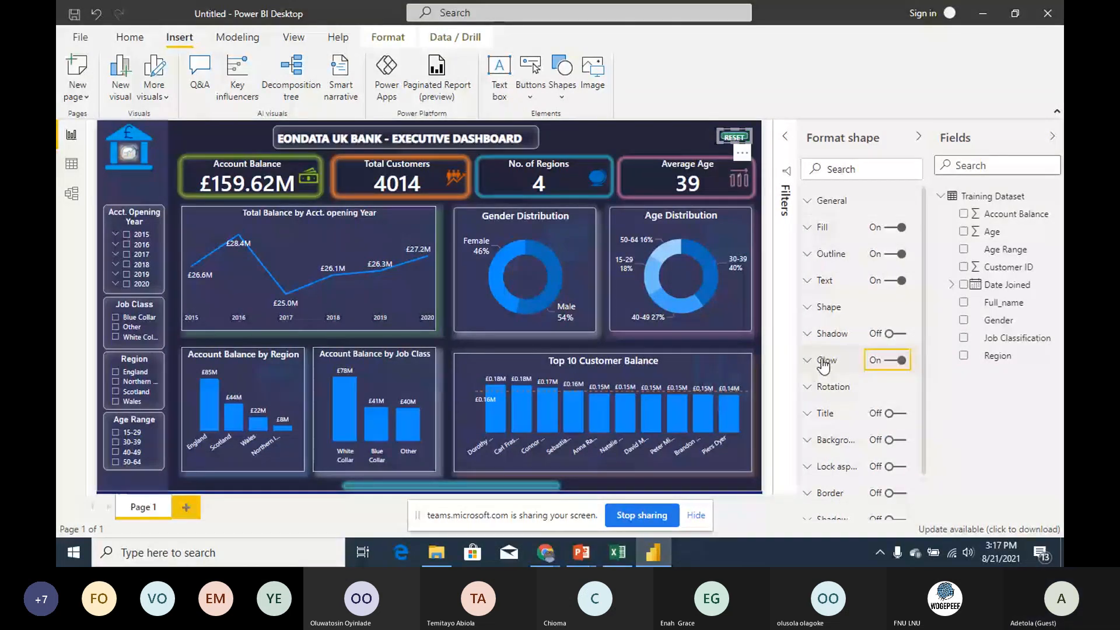
pyautogui.click(824, 362)
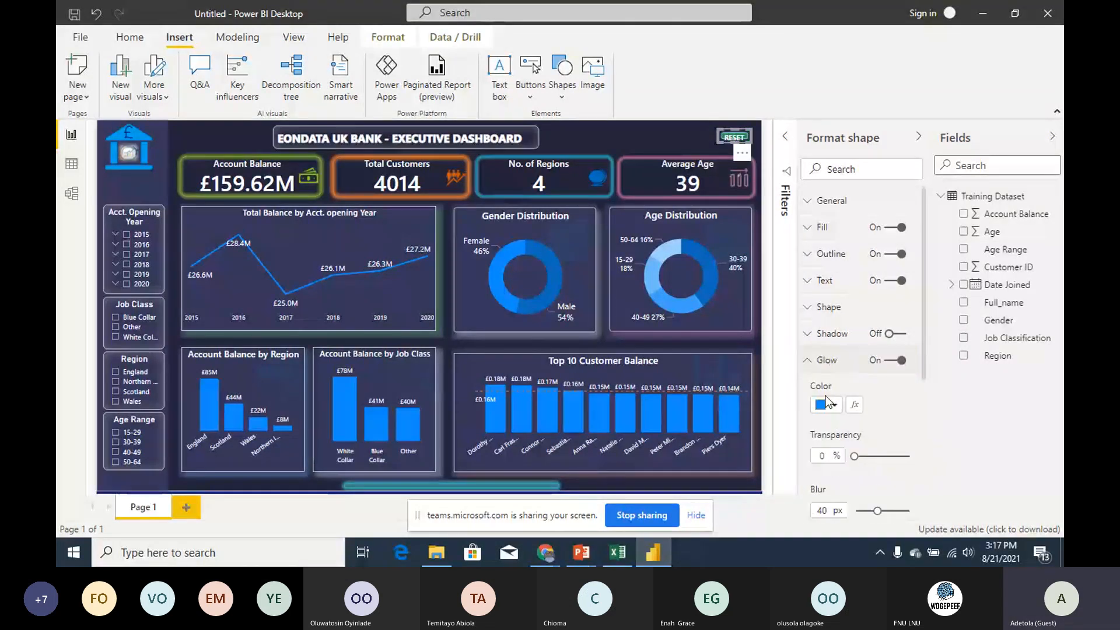
pyautogui.click(829, 402)
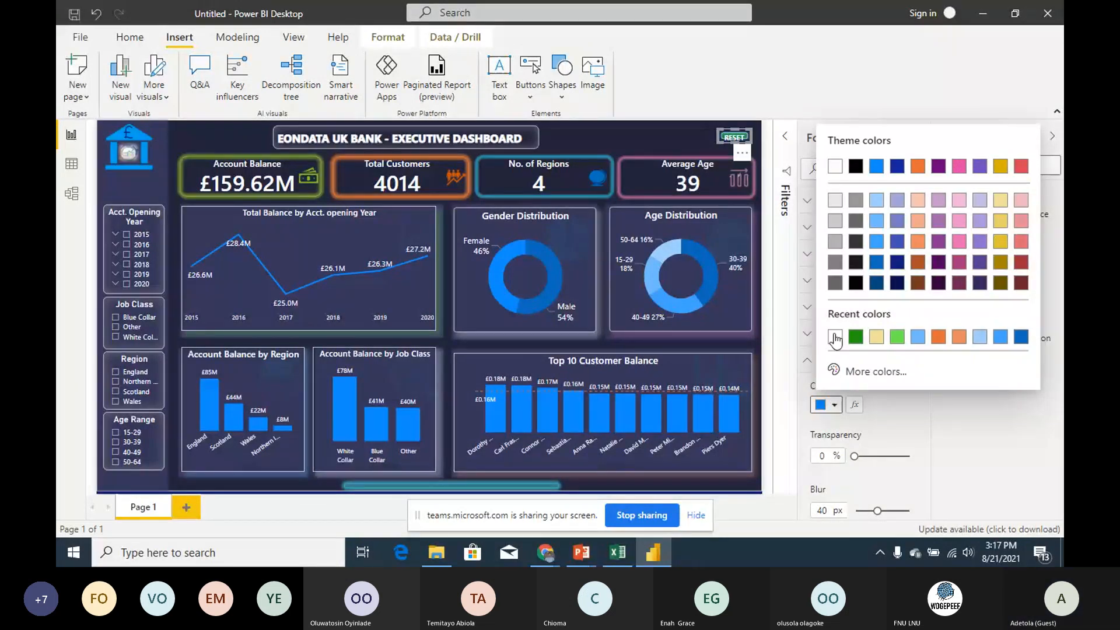
pyautogui.click(832, 297)
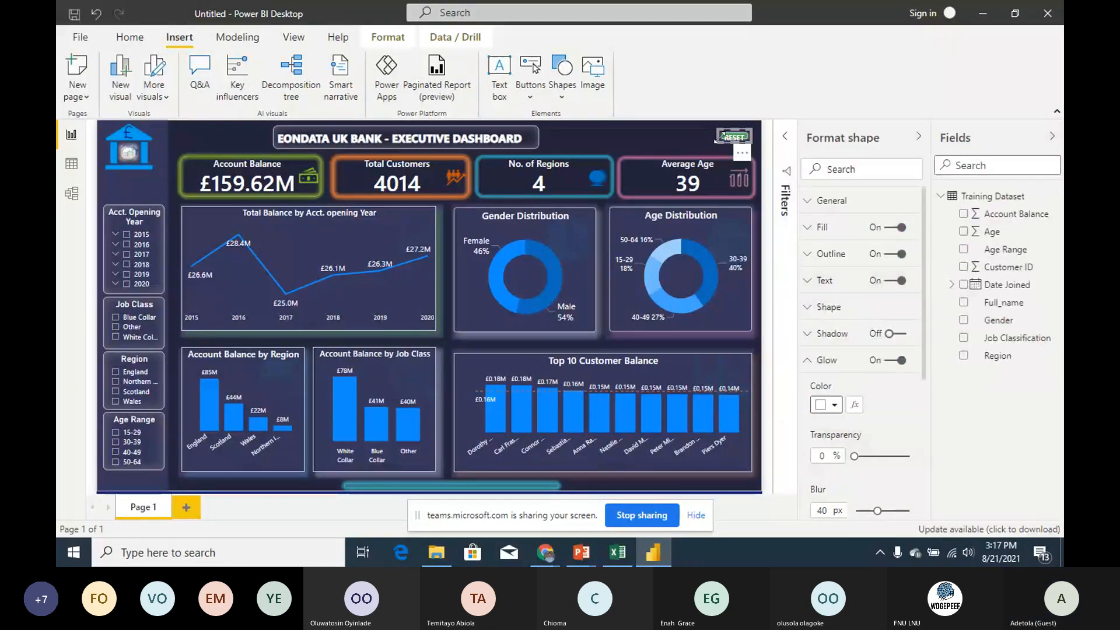
# Step: Shift the RESET shape slightly inward from the page corner, above the Average Age card
pyautogui.moveTo(718, 137); pyautogui.dragTo(713, 146)
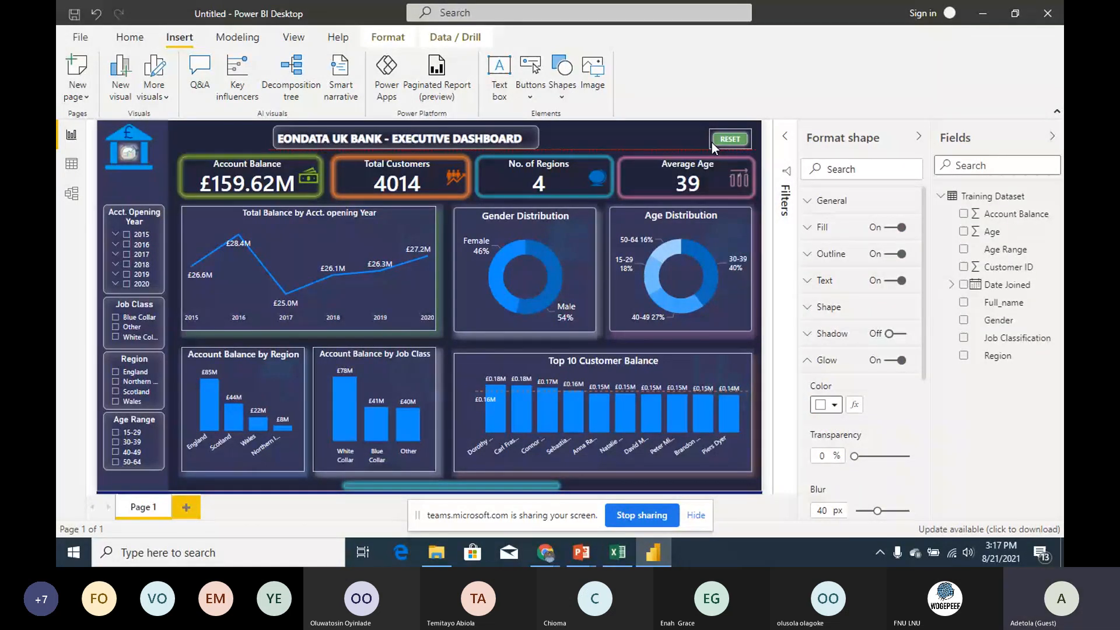
pyautogui.moveTo(712, 143); pyautogui.dragTo(709, 142)
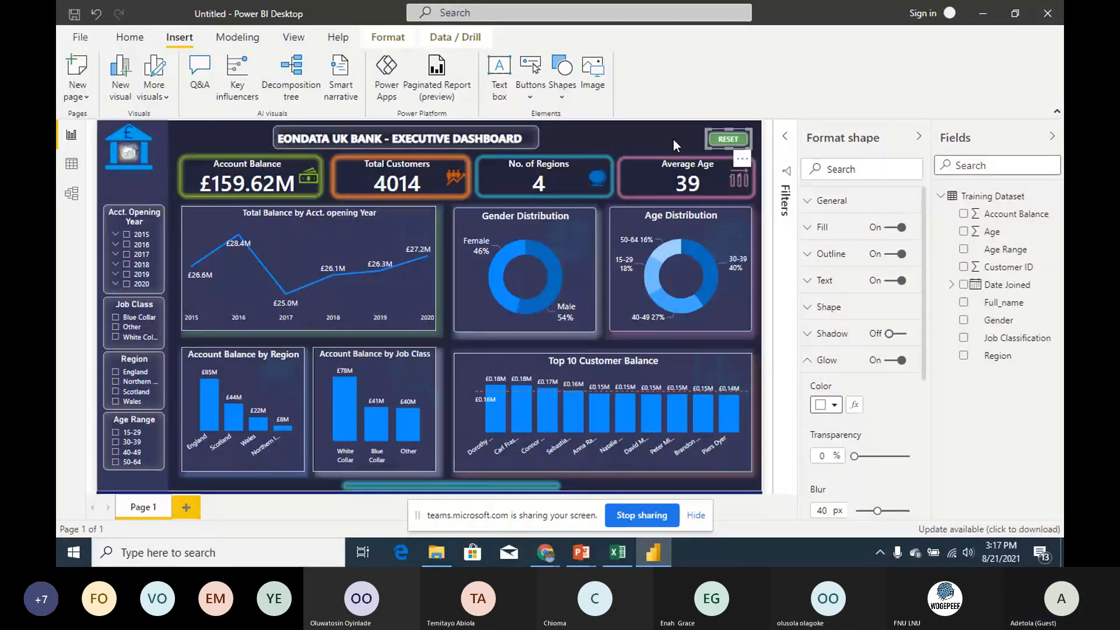
pyautogui.click(647, 138)
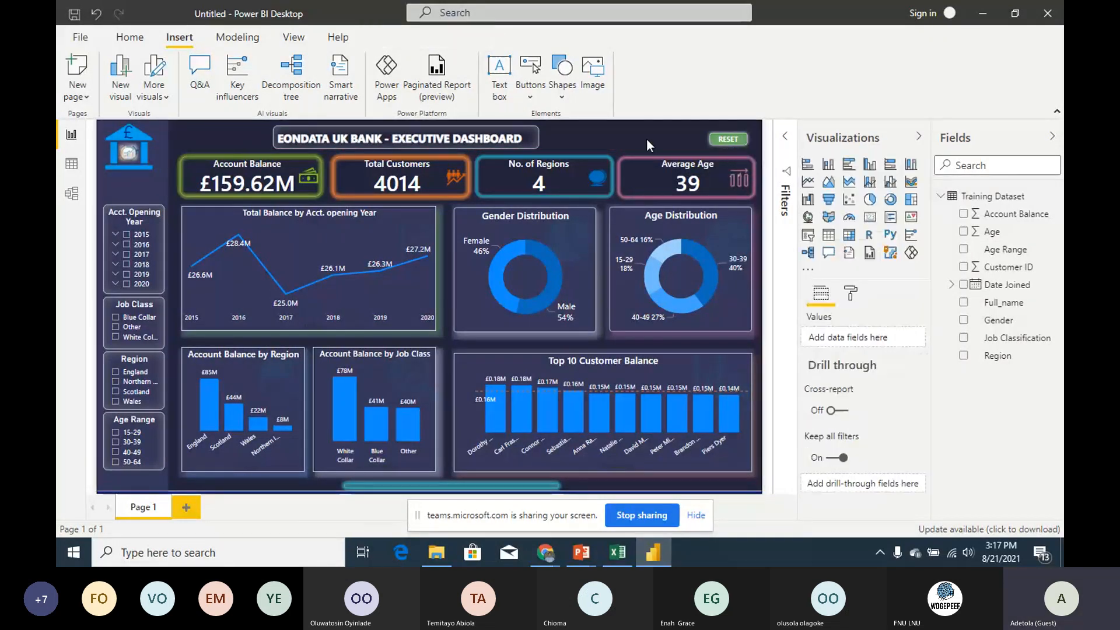
# Step: Turn off the RESET shape's glow and give it a light green shadow instead
pyautogui.moveTo(733, 149)
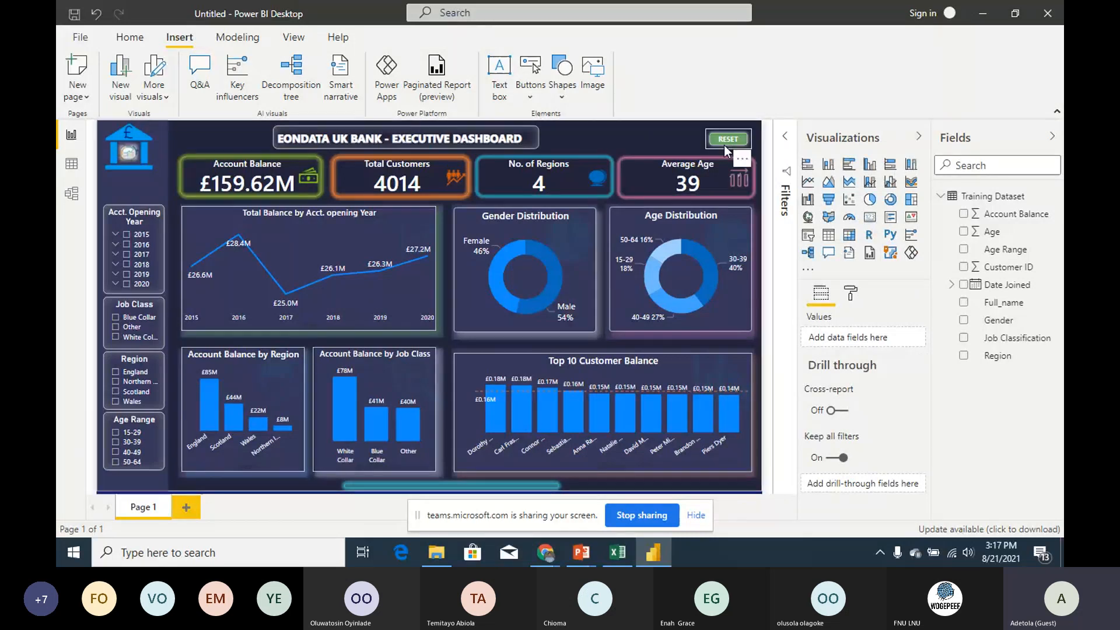
pyautogui.click(736, 148)
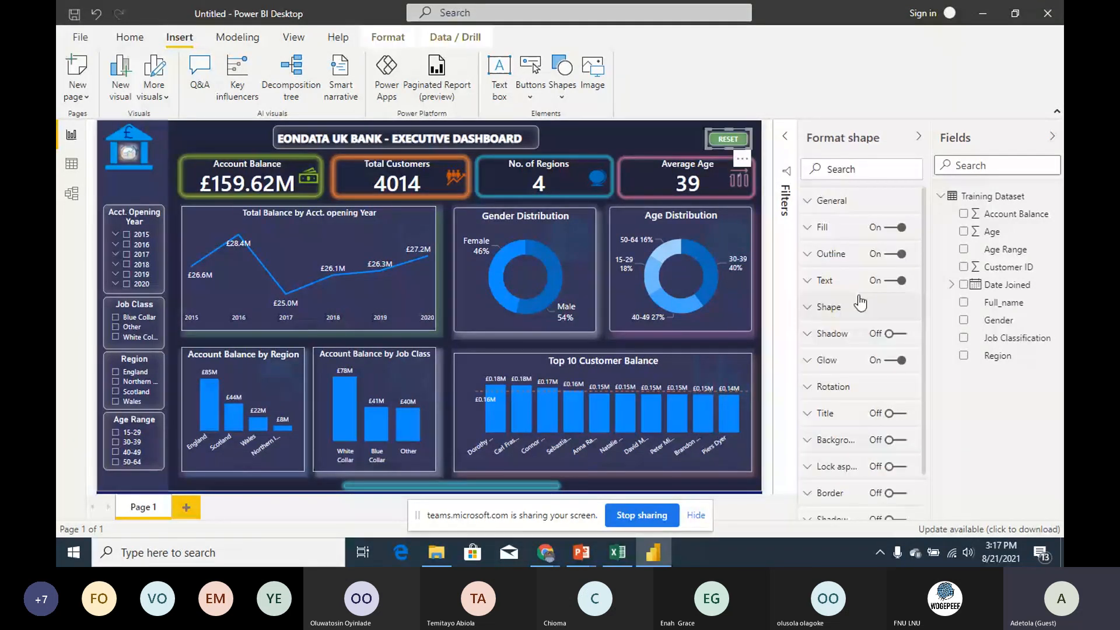
pyautogui.click(894, 360)
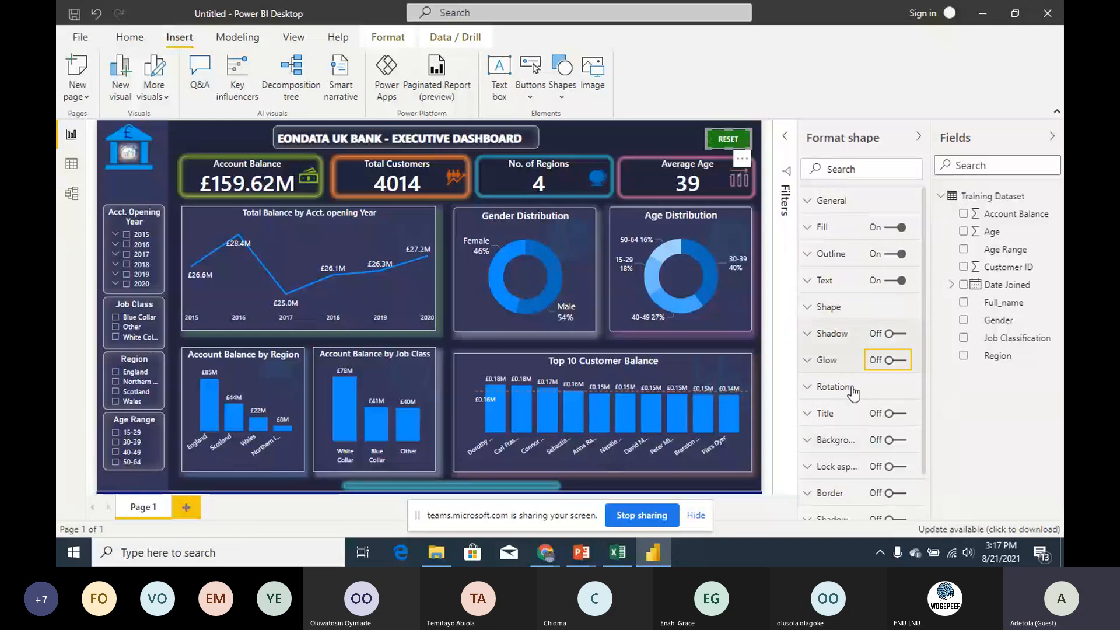
pyautogui.click(882, 333)
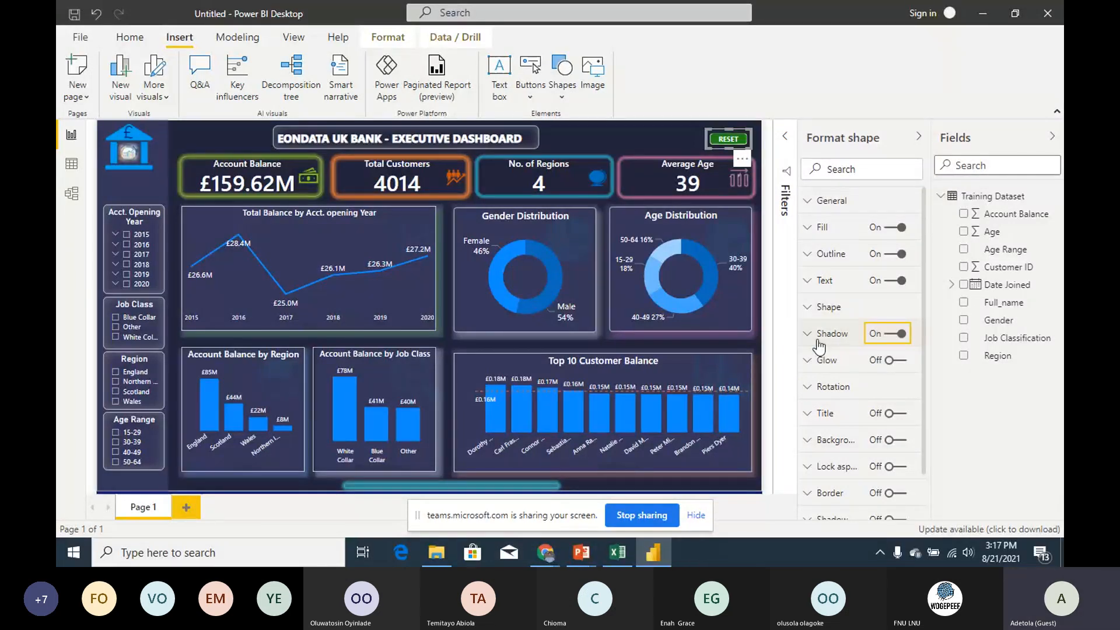
pyautogui.click(818, 343)
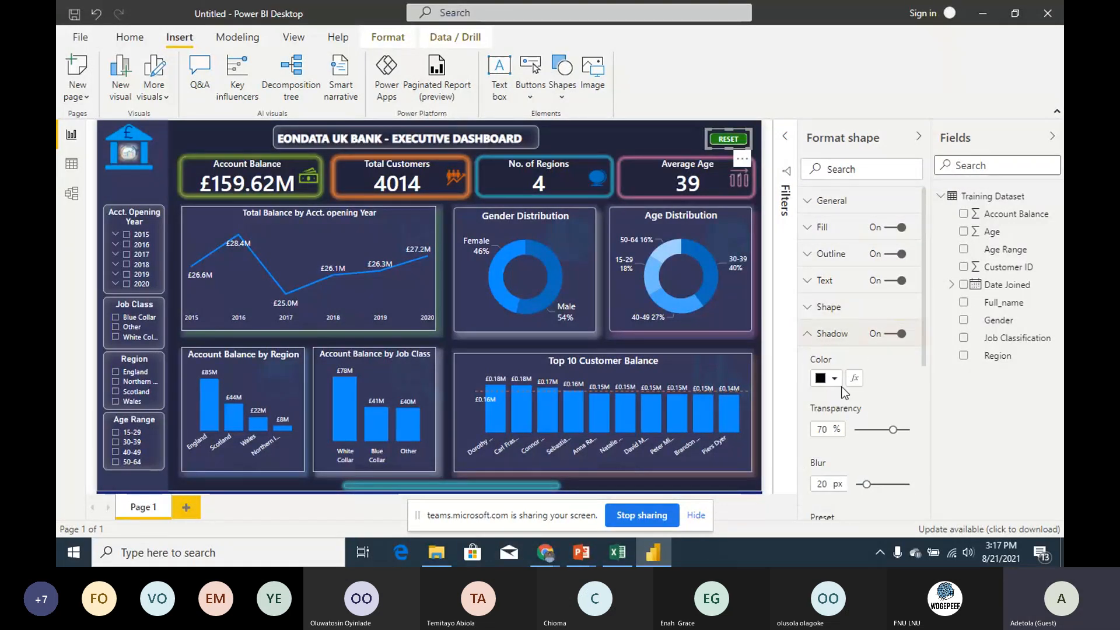
pyautogui.click(831, 378)
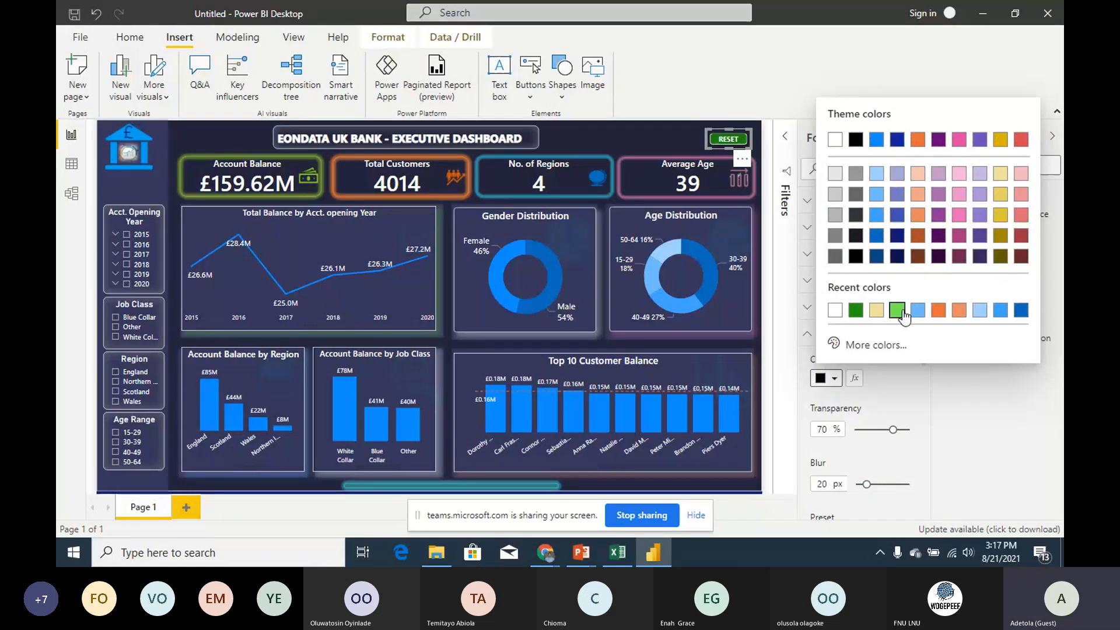
pyautogui.click(844, 310)
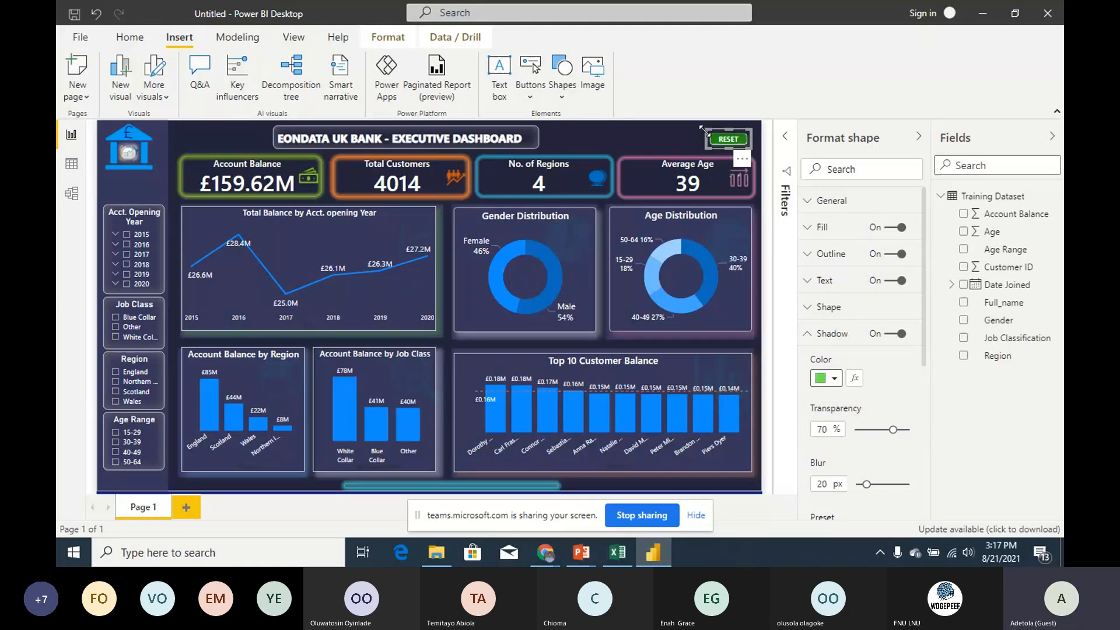
pyautogui.click(764, 308)
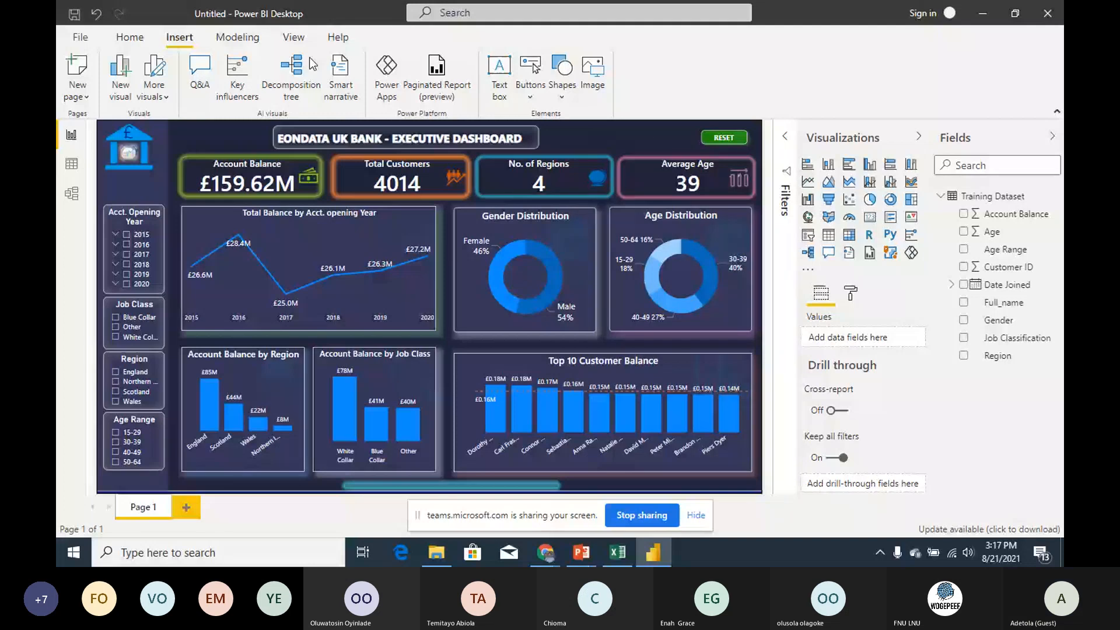
# Step: Add a bookmark of the unfiltered dashboard page and name it Default
pyautogui.click(293, 38)
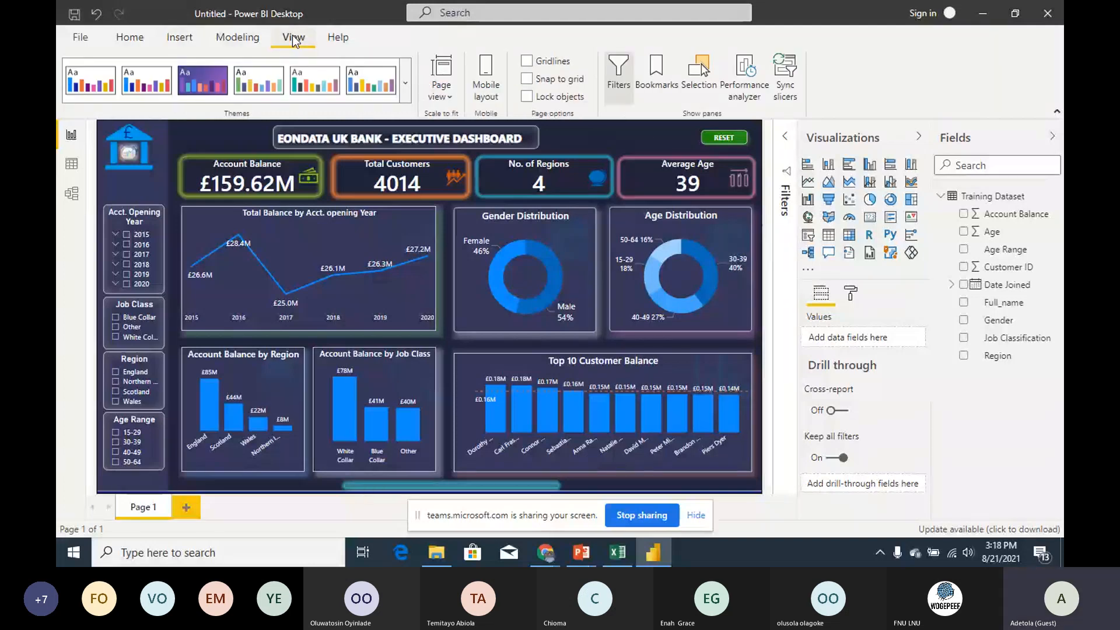
pyautogui.click(657, 78)
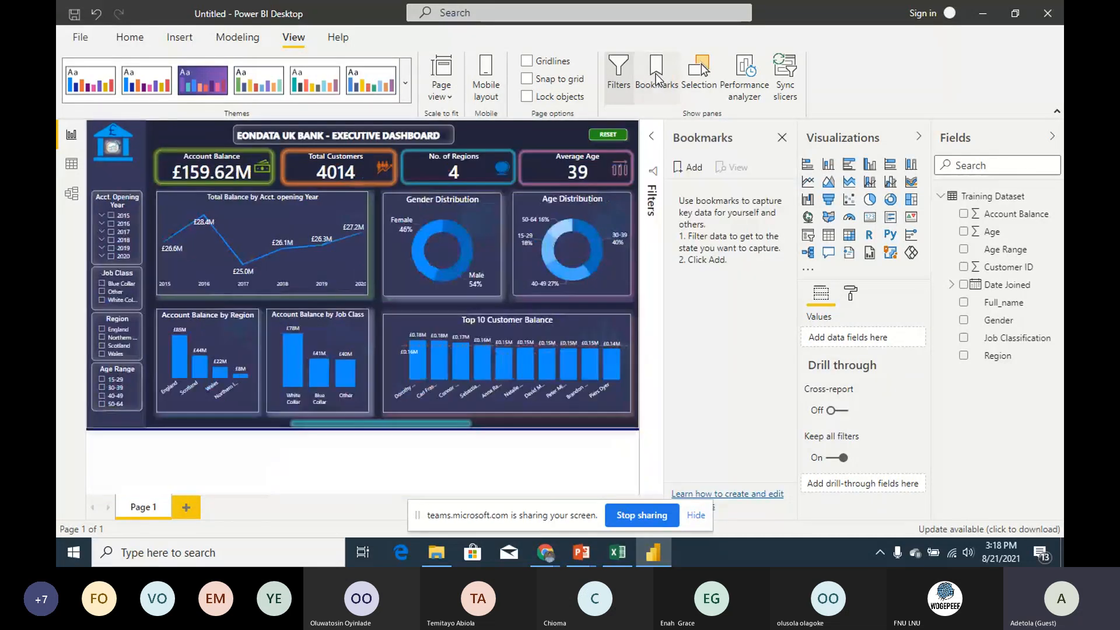
pyautogui.click(694, 169)
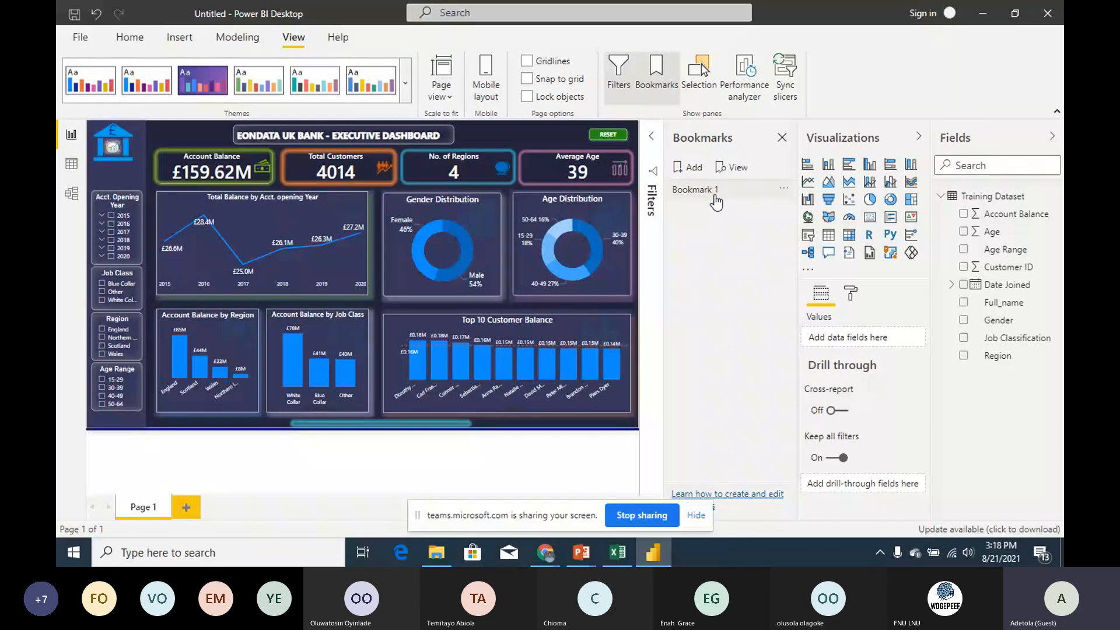
pyautogui.doubleClick(742, 190)
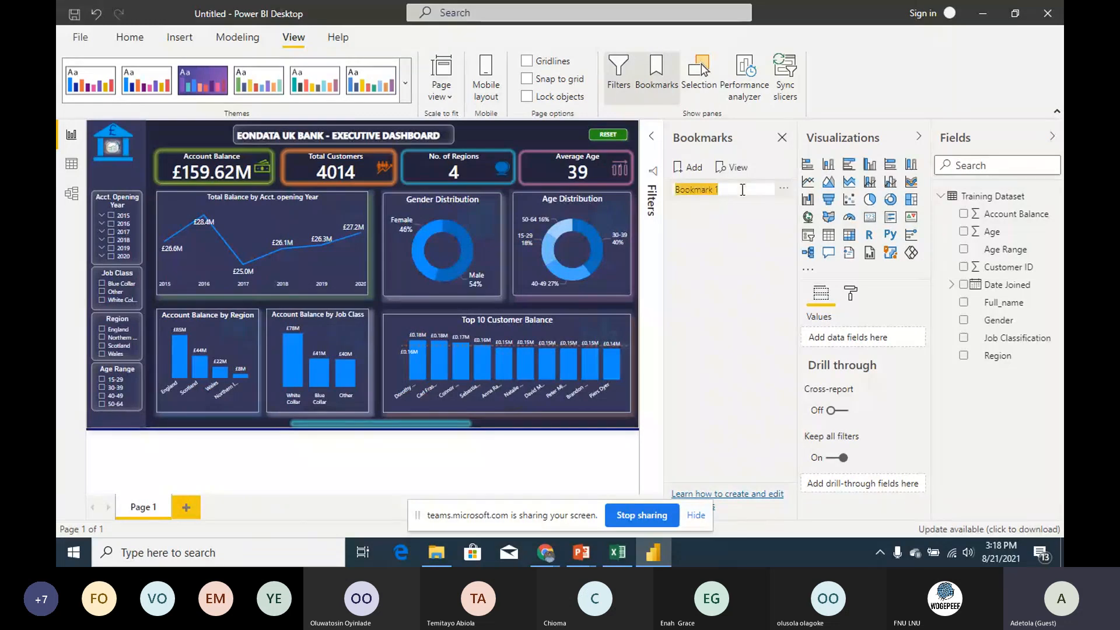
pyautogui.write('Defaul')
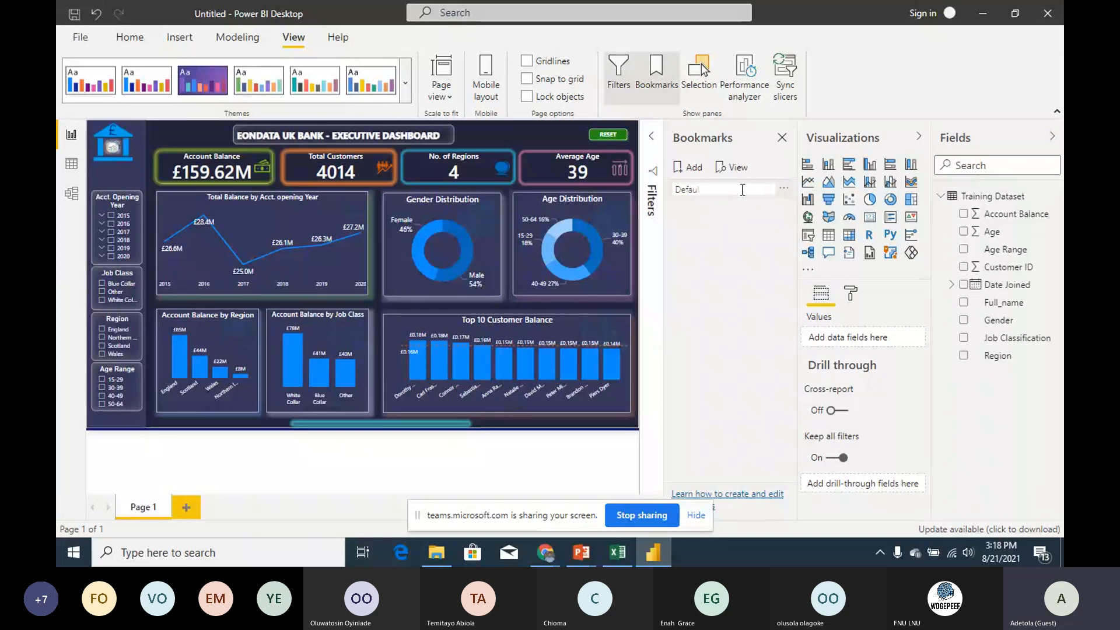
pyautogui.write('t')
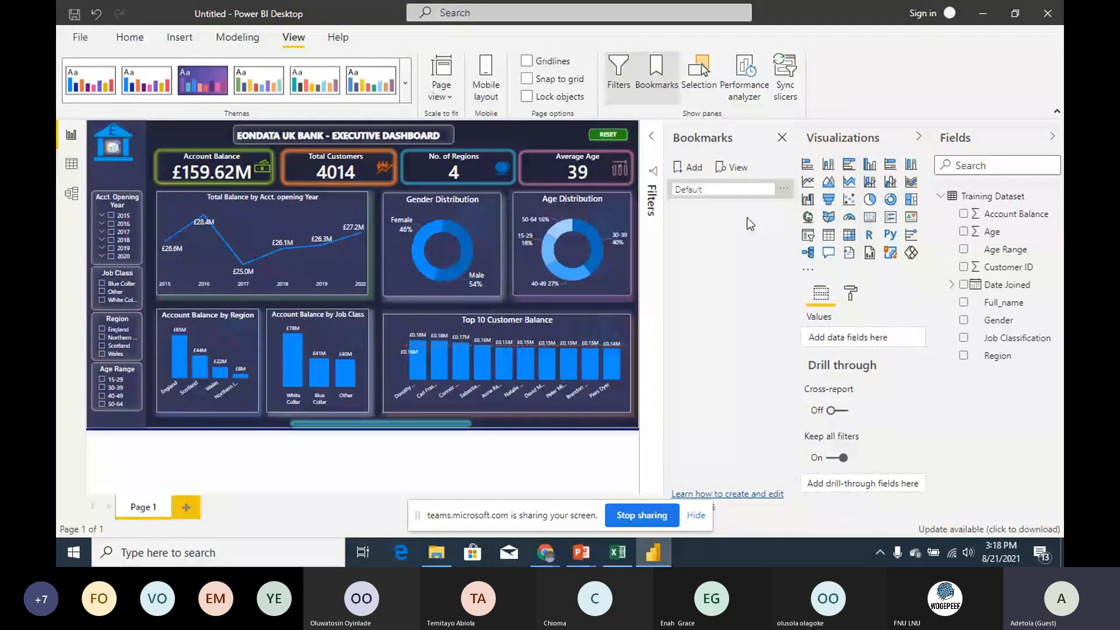
pyautogui.click(753, 255)
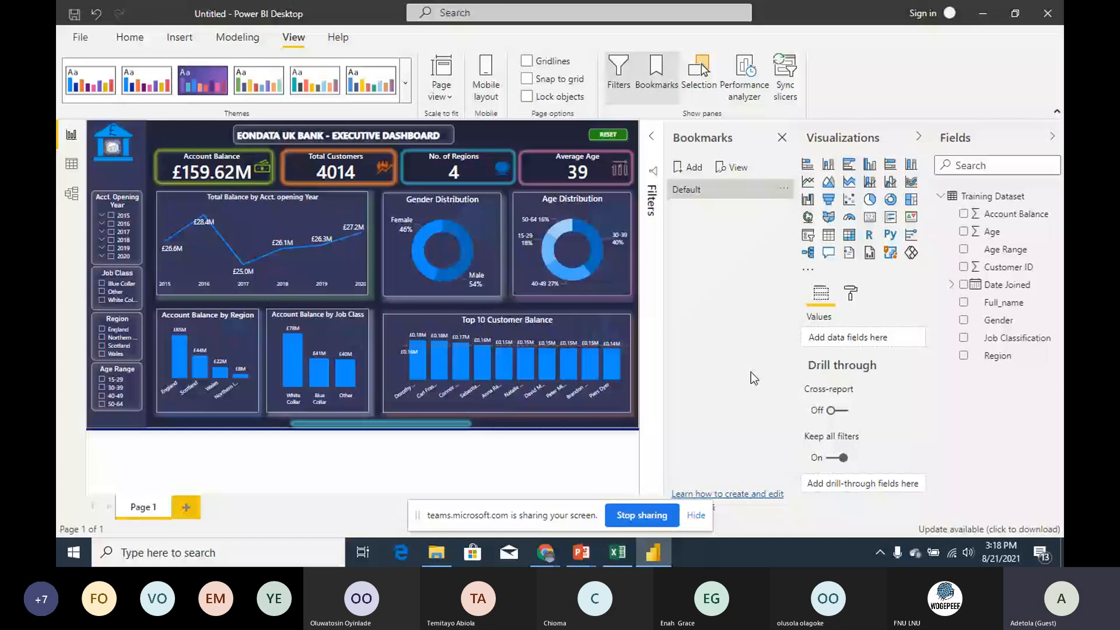
pyautogui.click(782, 137)
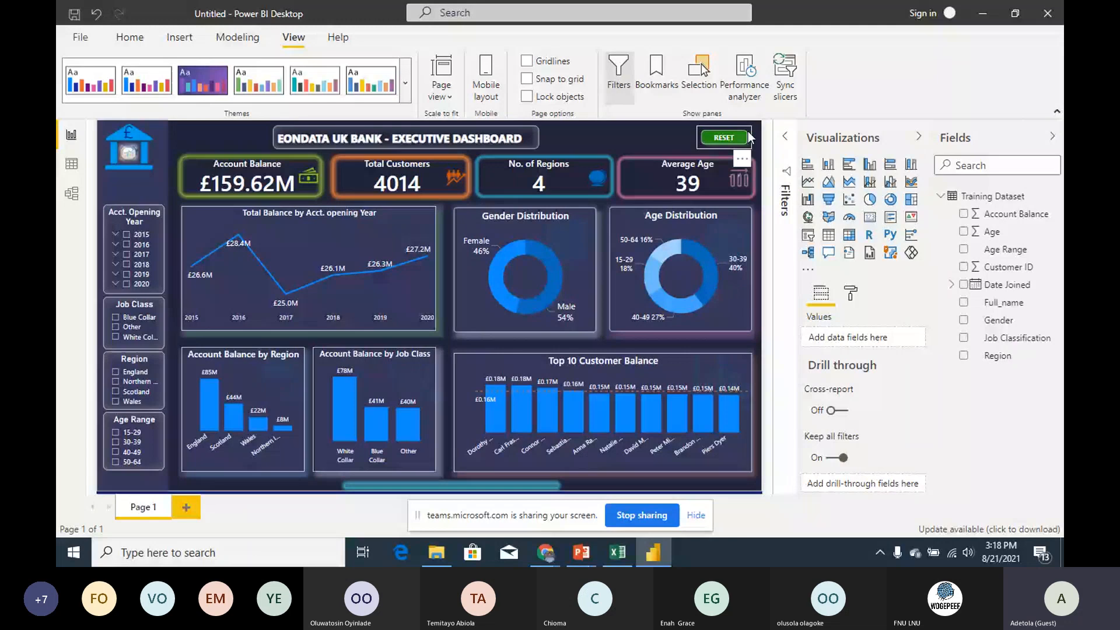
# Step: Turn on the RESET shape's action, set its type to Bookmark and link it to the Default bookmark
pyautogui.click(748, 137)
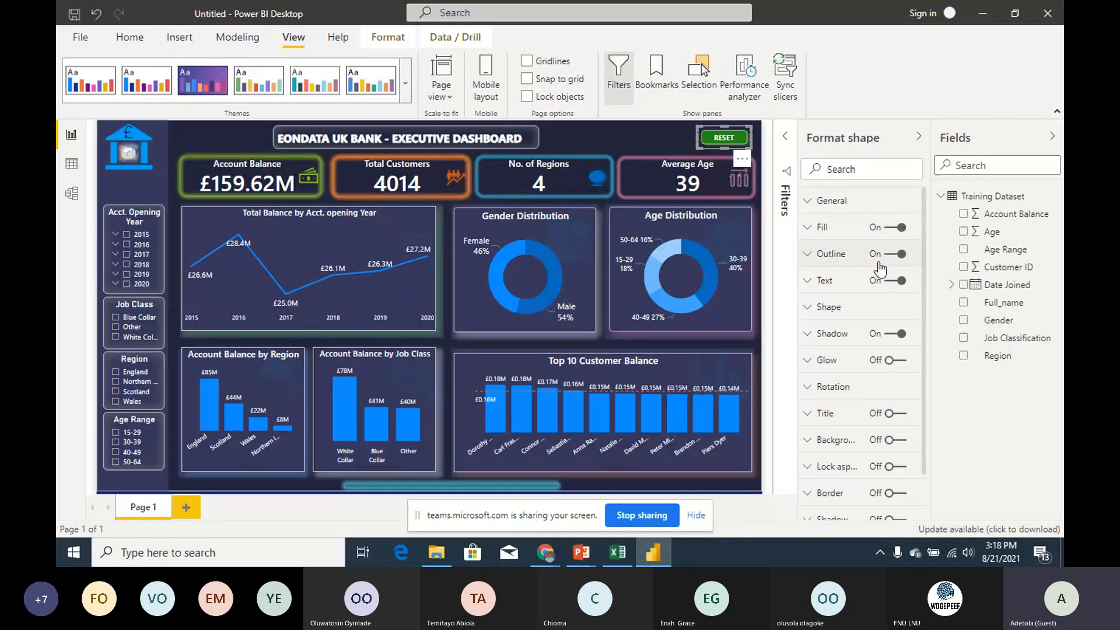
pyautogui.scroll(-2, 894, 496)
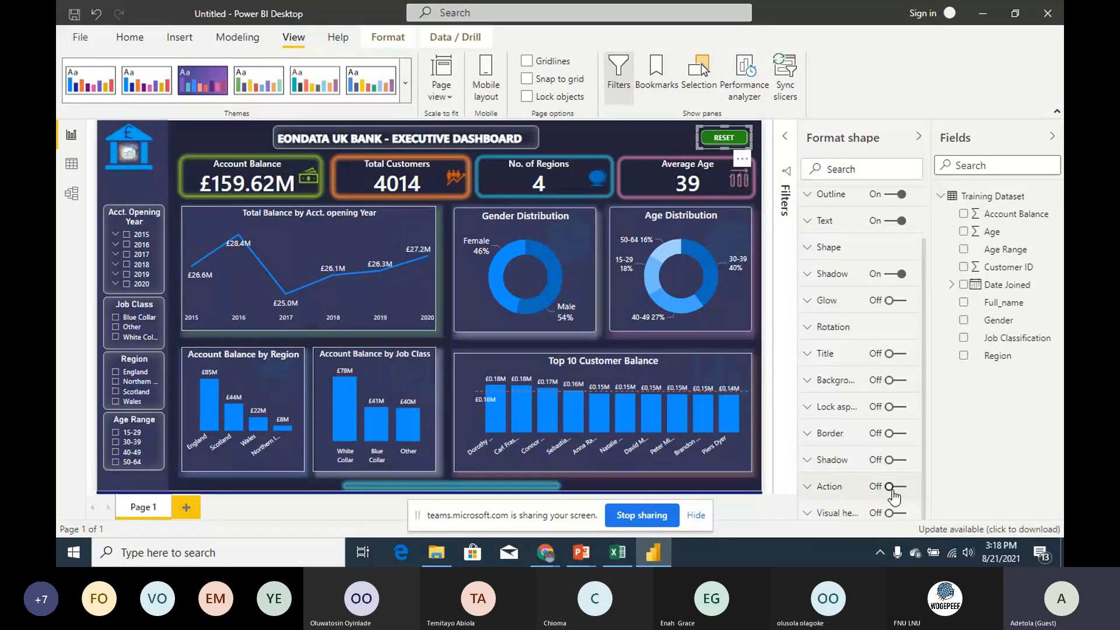
pyautogui.click(892, 489)
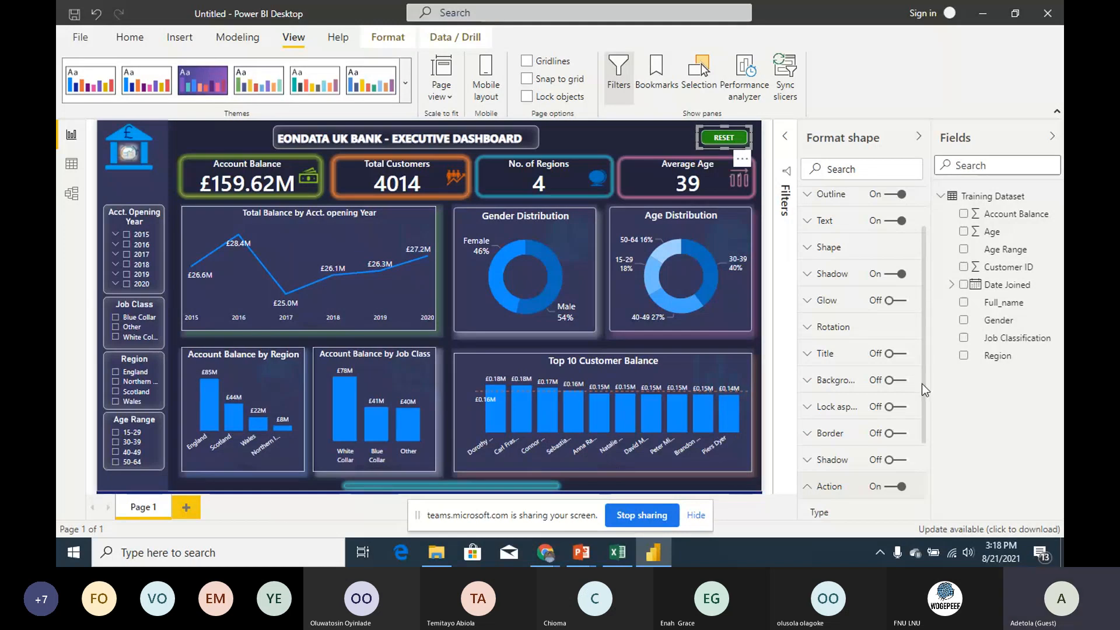
pyautogui.moveTo(921, 383); pyautogui.dragTo(929, 466)
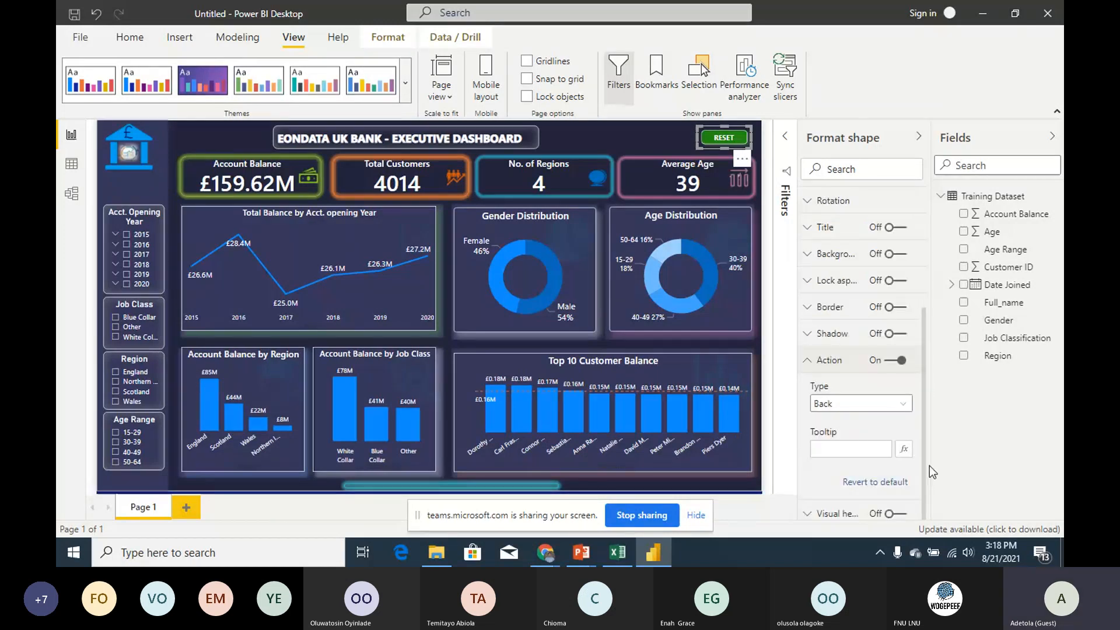
pyautogui.click(899, 409)
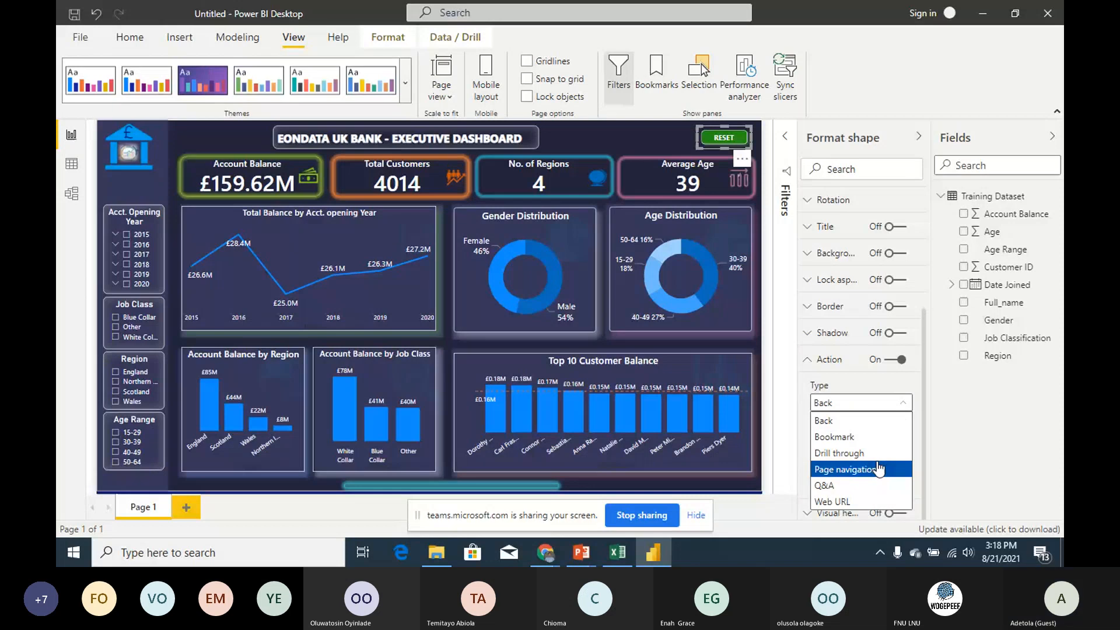
pyautogui.click(874, 446)
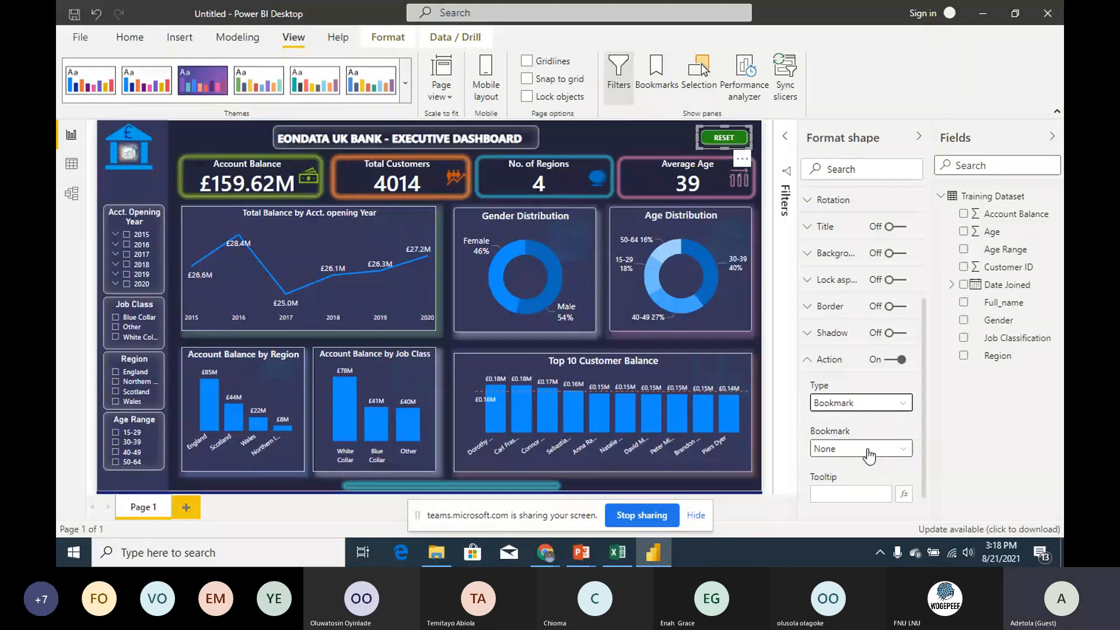
pyautogui.click(870, 455)
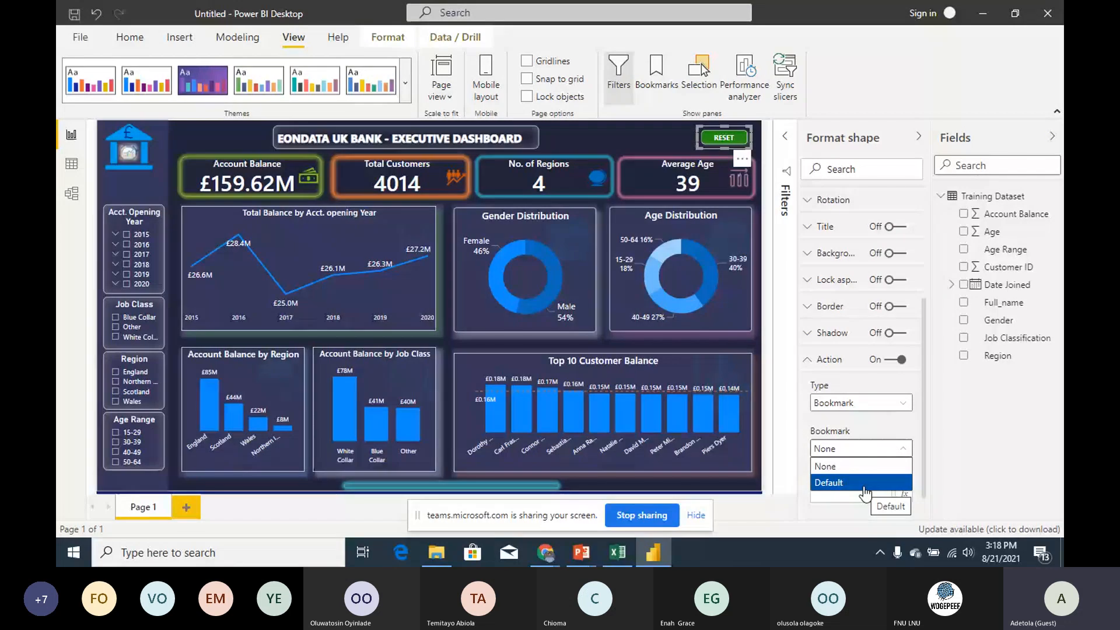
pyautogui.click(864, 488)
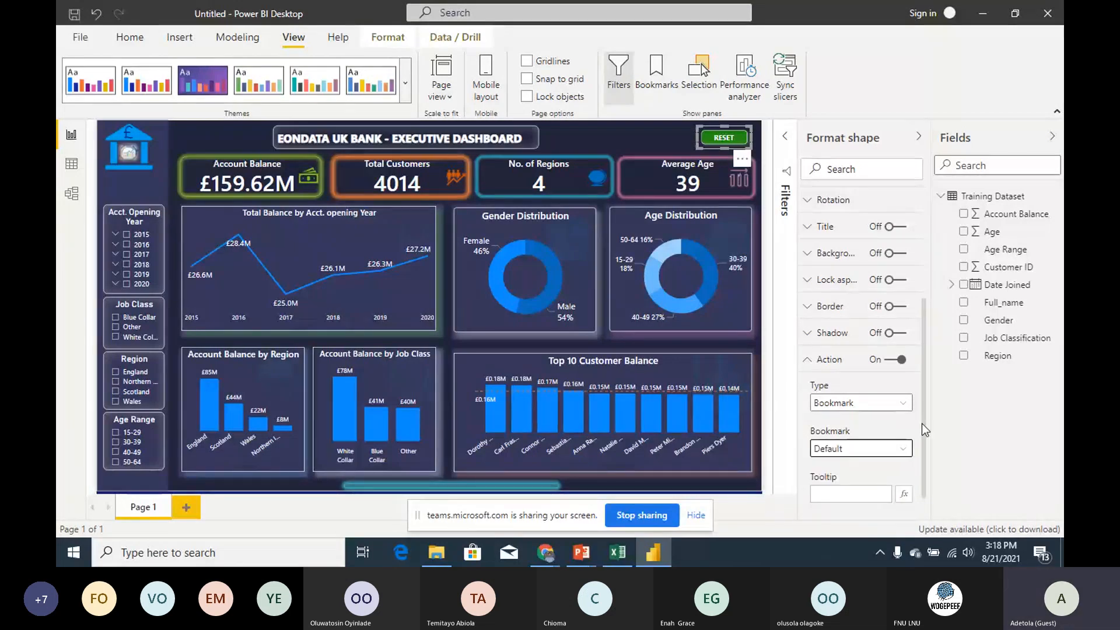
# Step: Give the RESET shape's action the tooltip "Please select to go to default screen"
pyautogui.scroll(-1, 878, 459)
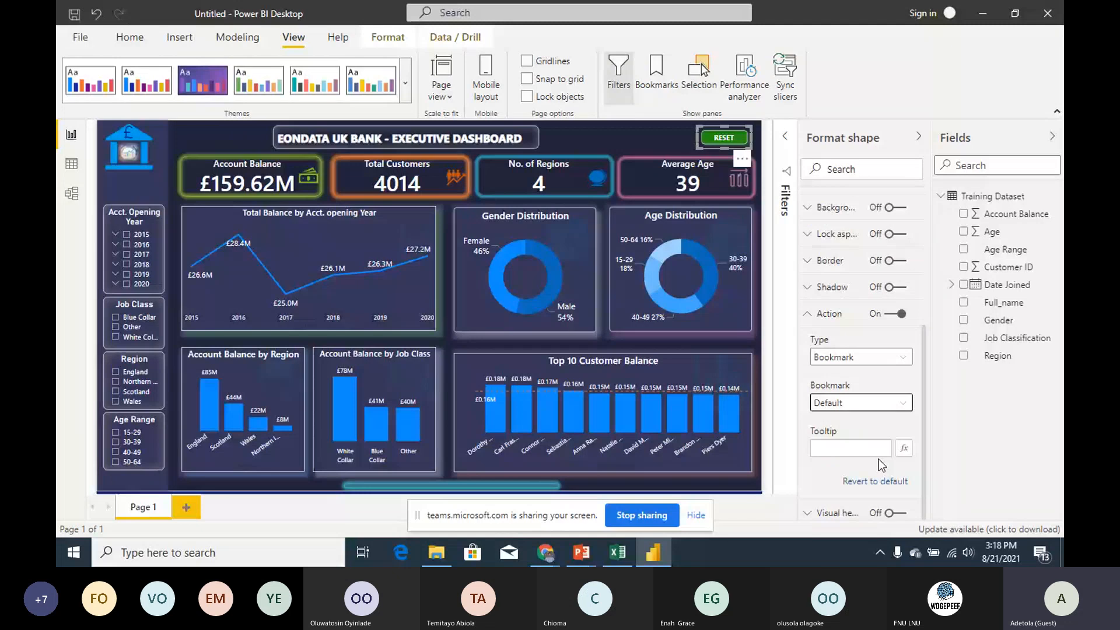
pyautogui.click(873, 453)
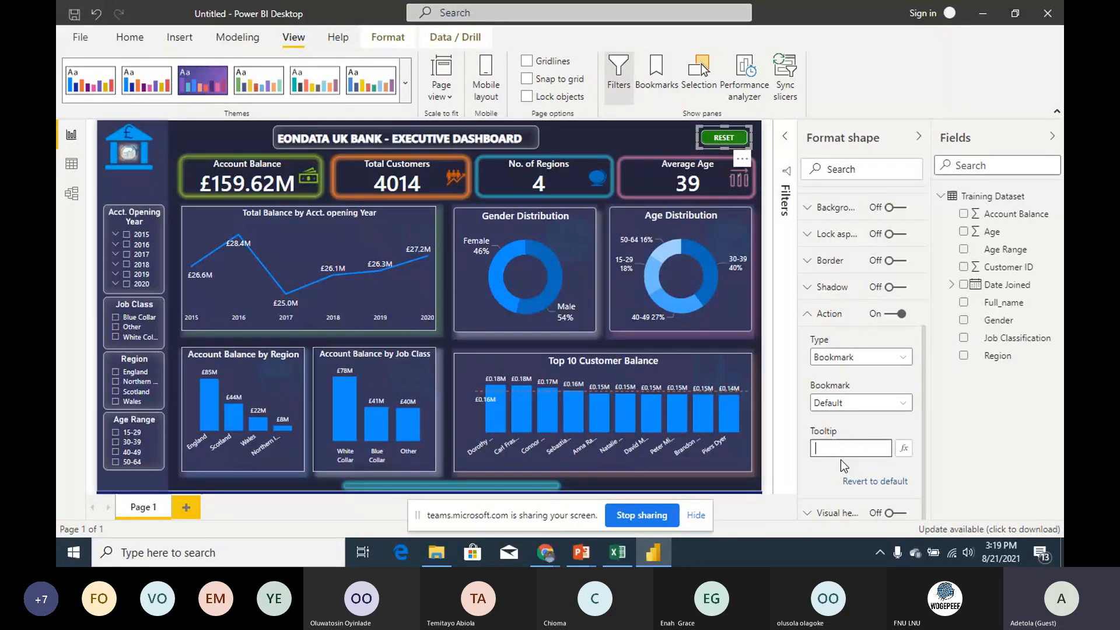
pyautogui.write('Please selc')
pyautogui.press('BackSpace')
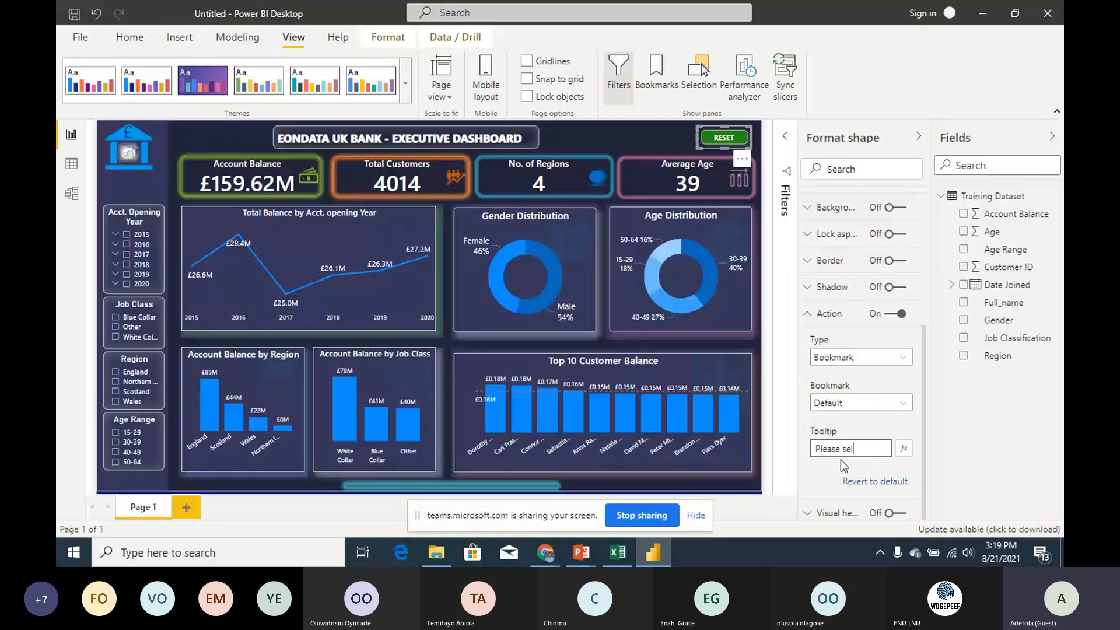
pyautogui.write('ect to go to de')
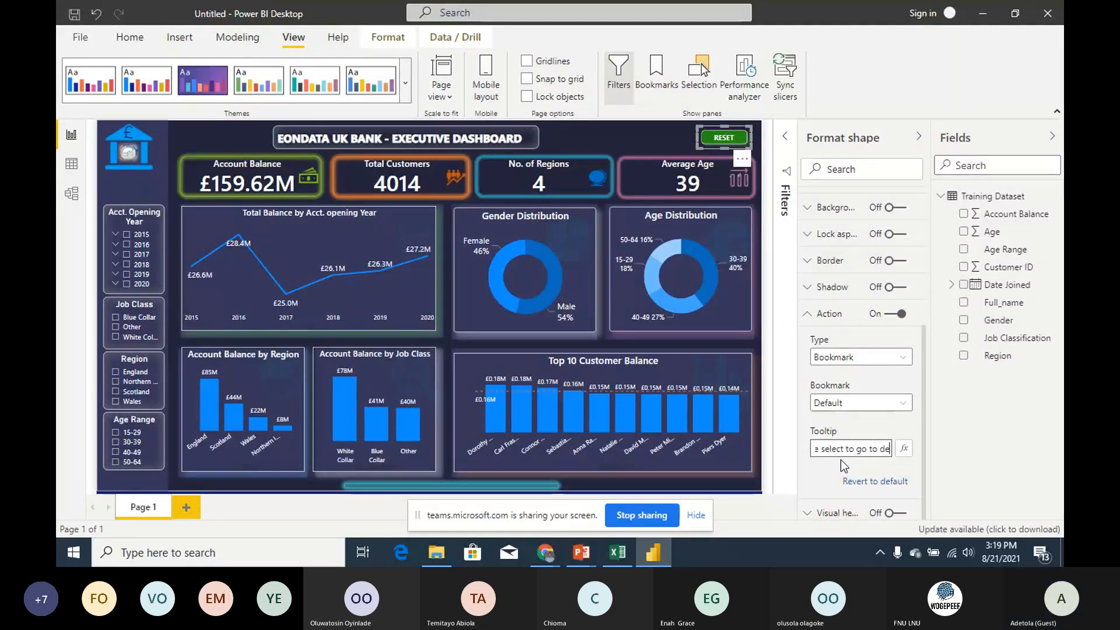
pyautogui.write('fualt')
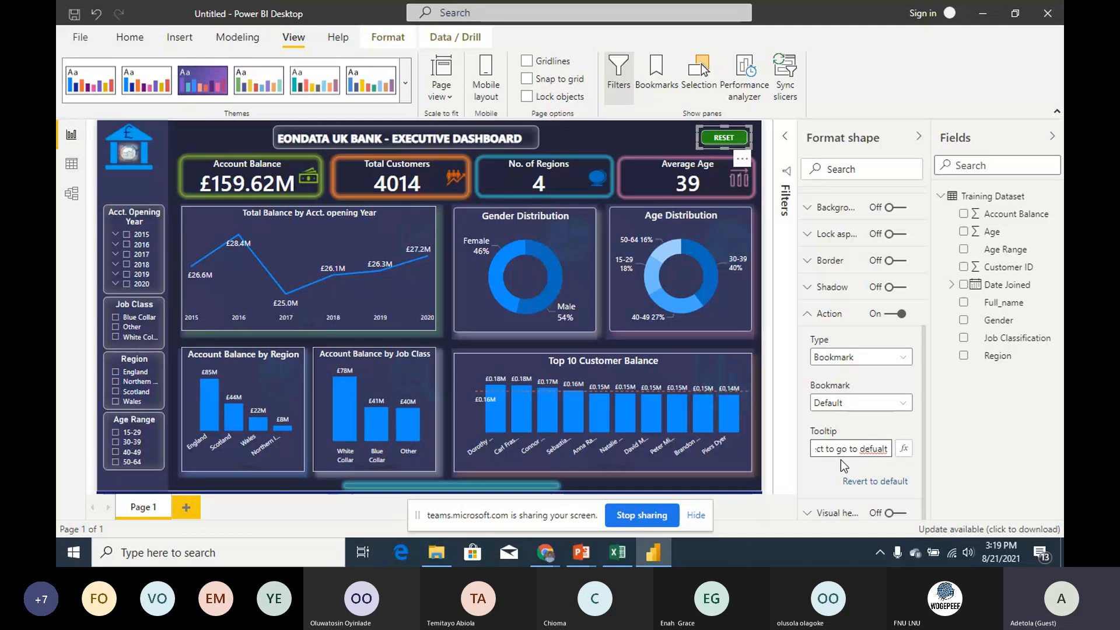
pyautogui.press('BackSpace')
pyautogui.press('BackSpace')
pyautogui.press('BackSpace')
pyautogui.press('BackSpace')
pyautogui.write('ault screen')
pyautogui.click(806, 317)
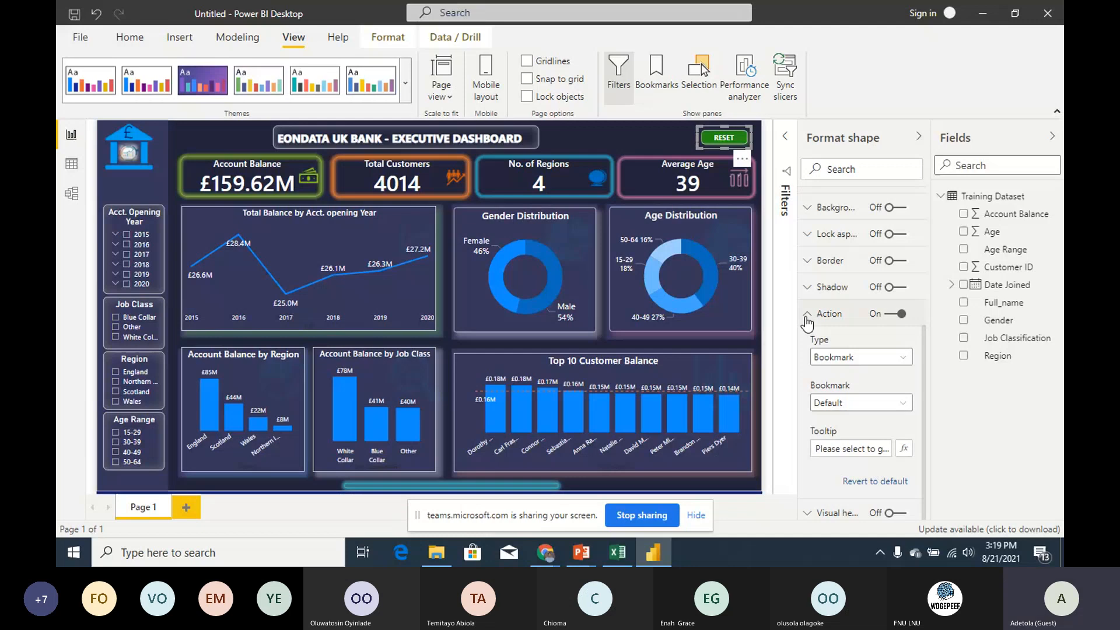
pyautogui.click(807, 318)
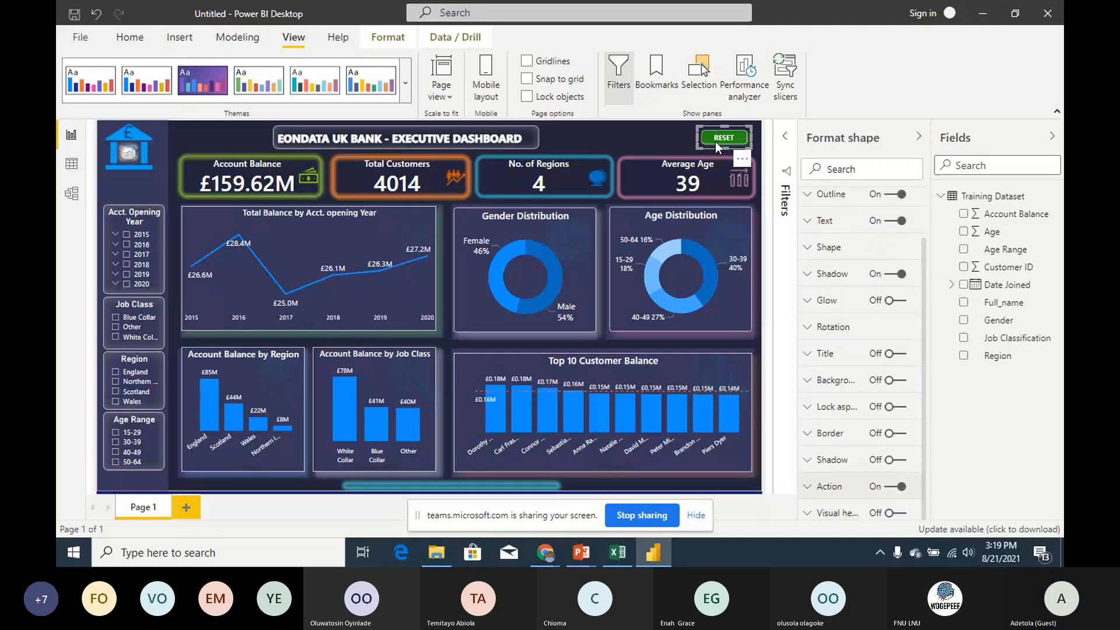
# Step: Test the RESET button by filtering the dashboard to 2017 and England, then restoring the default view with it
pyautogui.keyDown('ctrl'); pyautogui.click(719, 146); pyautogui.keyUp('ctrl')
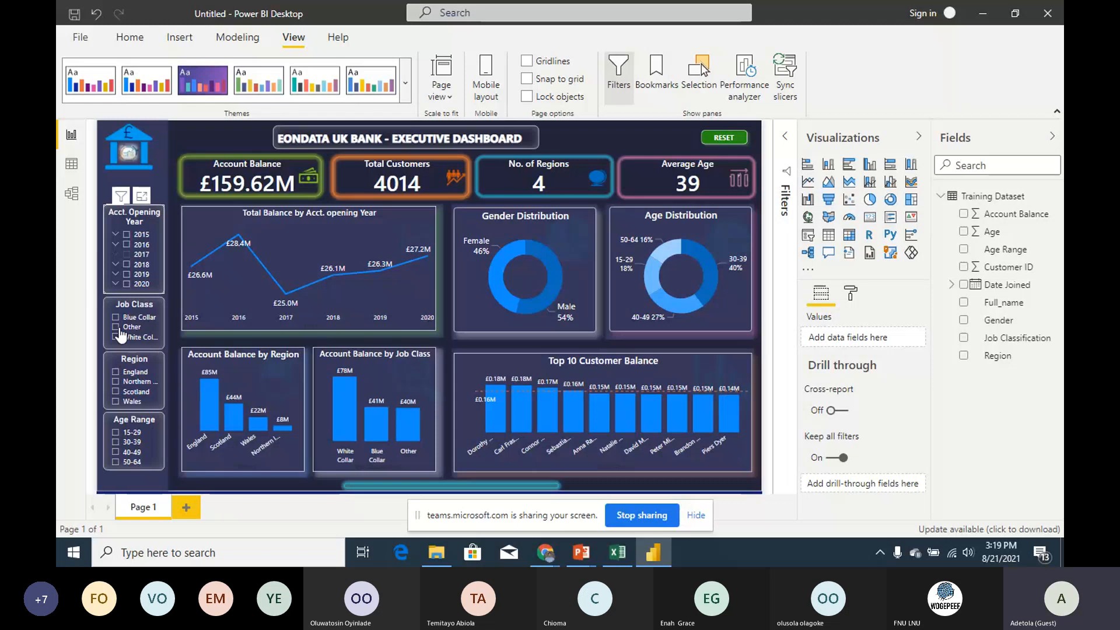
pyautogui.click(126, 254)
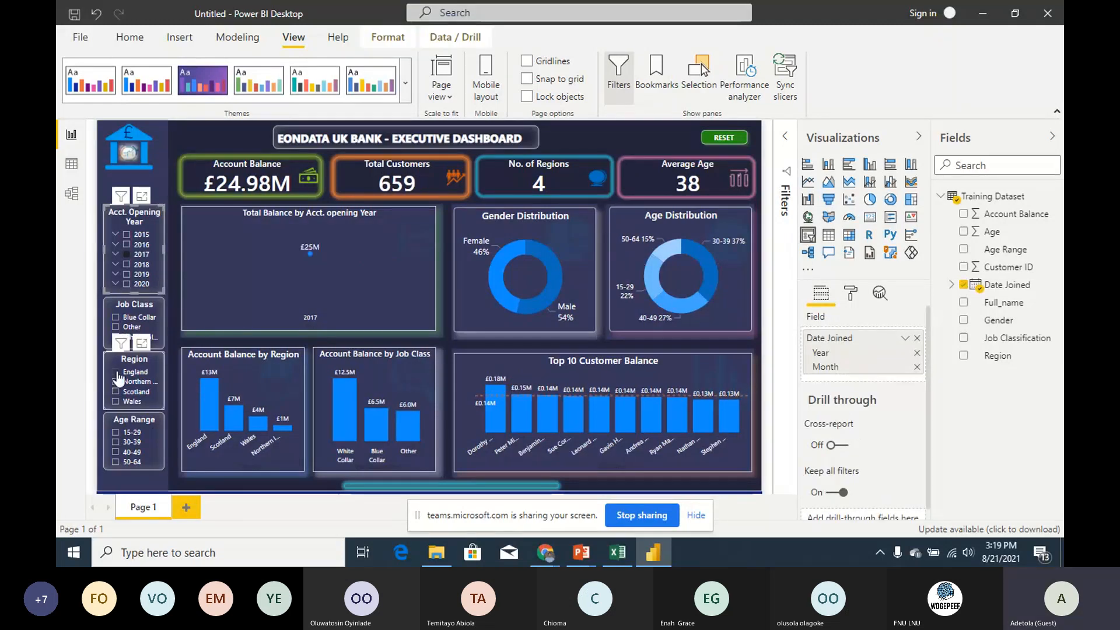
pyautogui.click(118, 376)
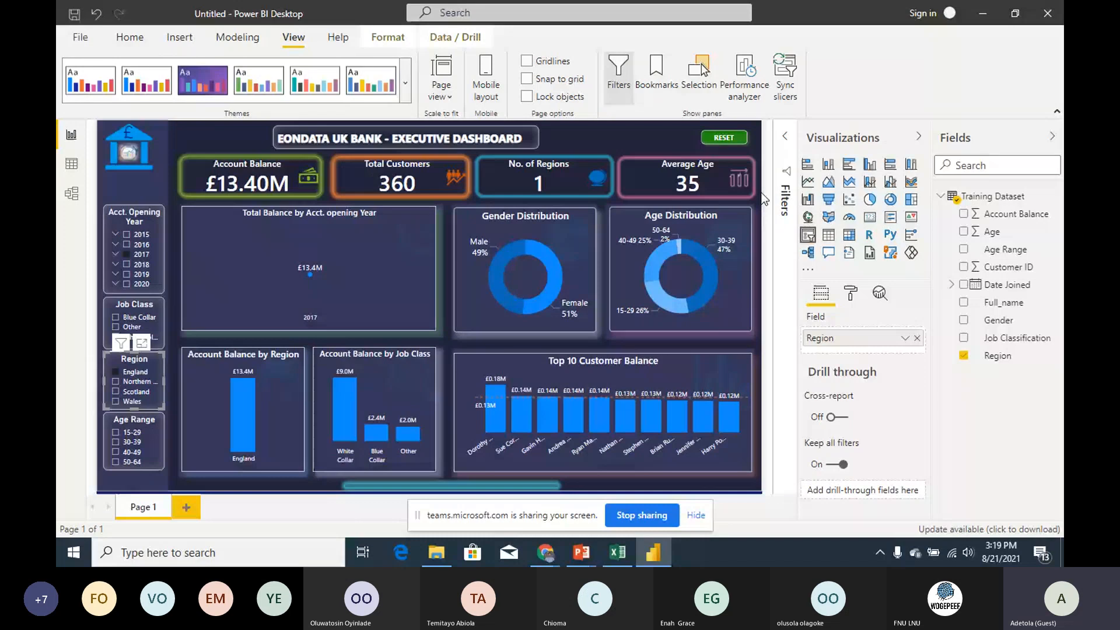
pyautogui.keyDown('ctrl'); pyautogui.click(723, 138); pyautogui.keyUp('ctrl')
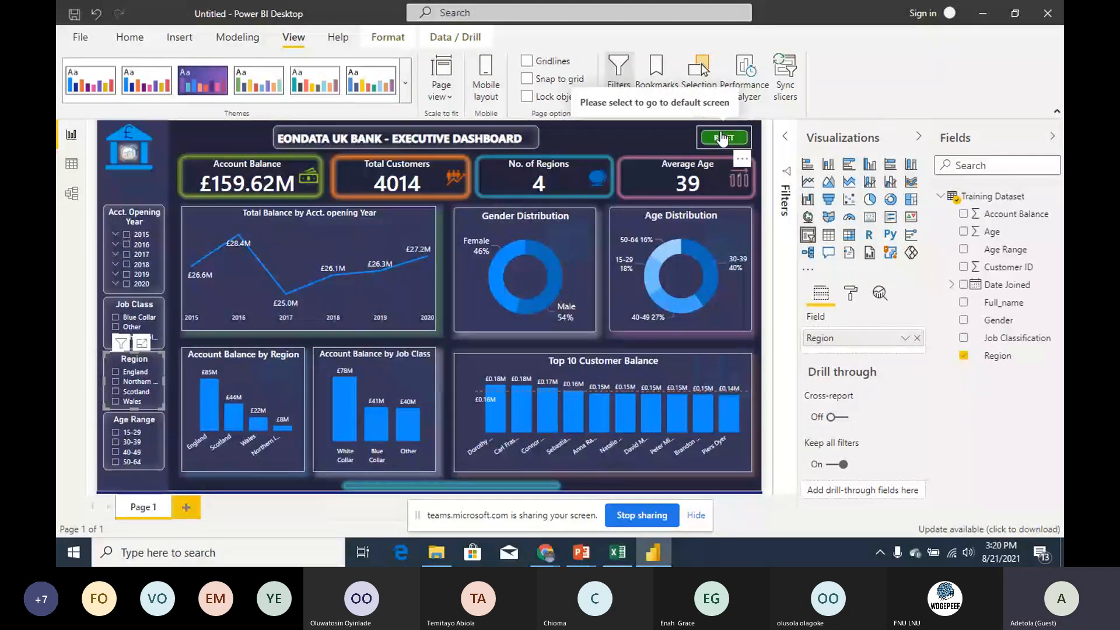
pyautogui.click(618, 141)
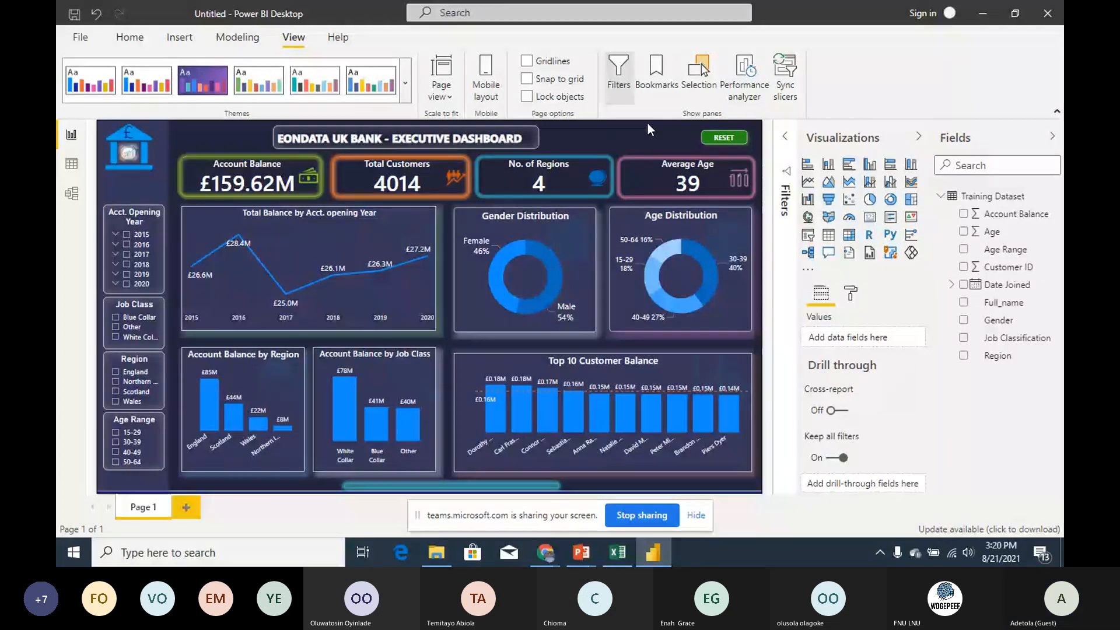
# Step: Shift the EONDATA UK BANK - EXECUTIVE DASHBOARD title slightly toward the RESET button in the page header
pyautogui.click(557, 131)
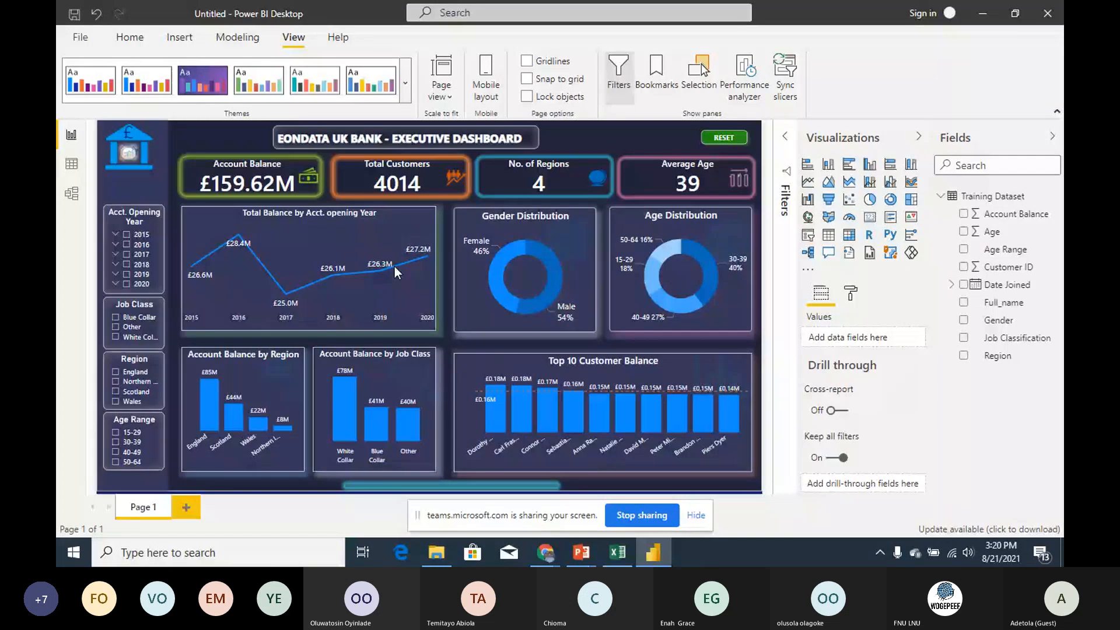
pyautogui.click(665, 165)
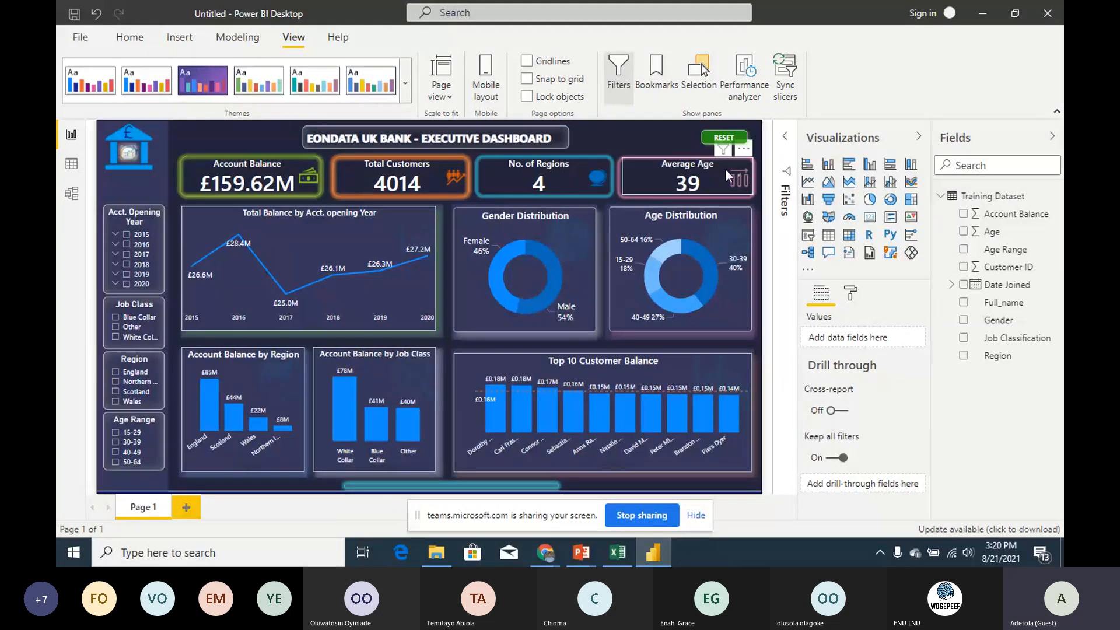
pyautogui.moveTo(724, 401)
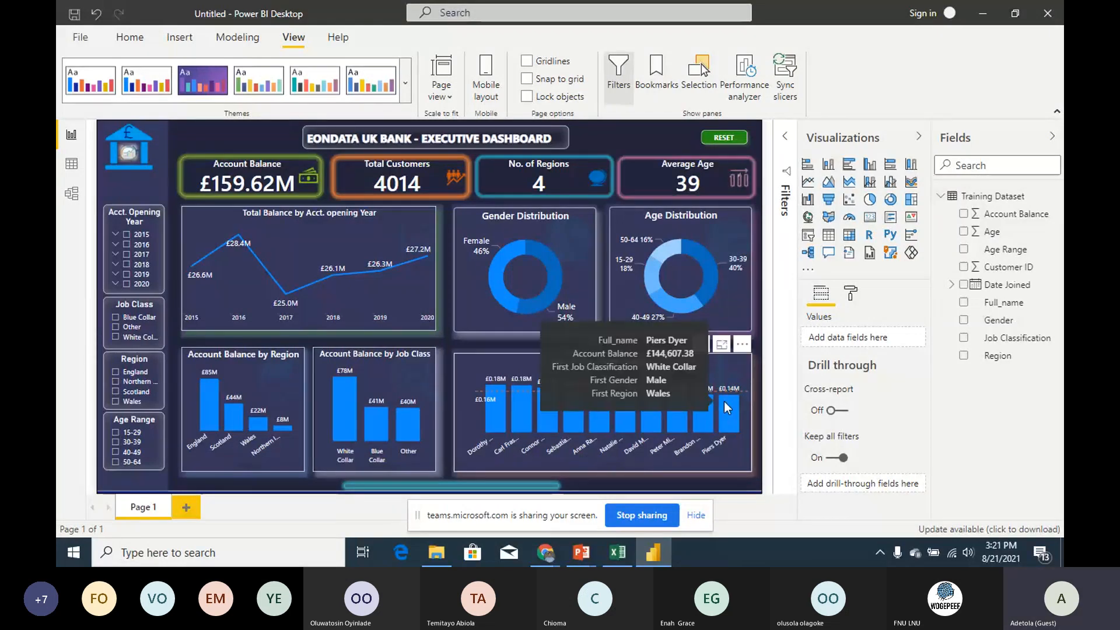
pyautogui.moveTo(648, 271)
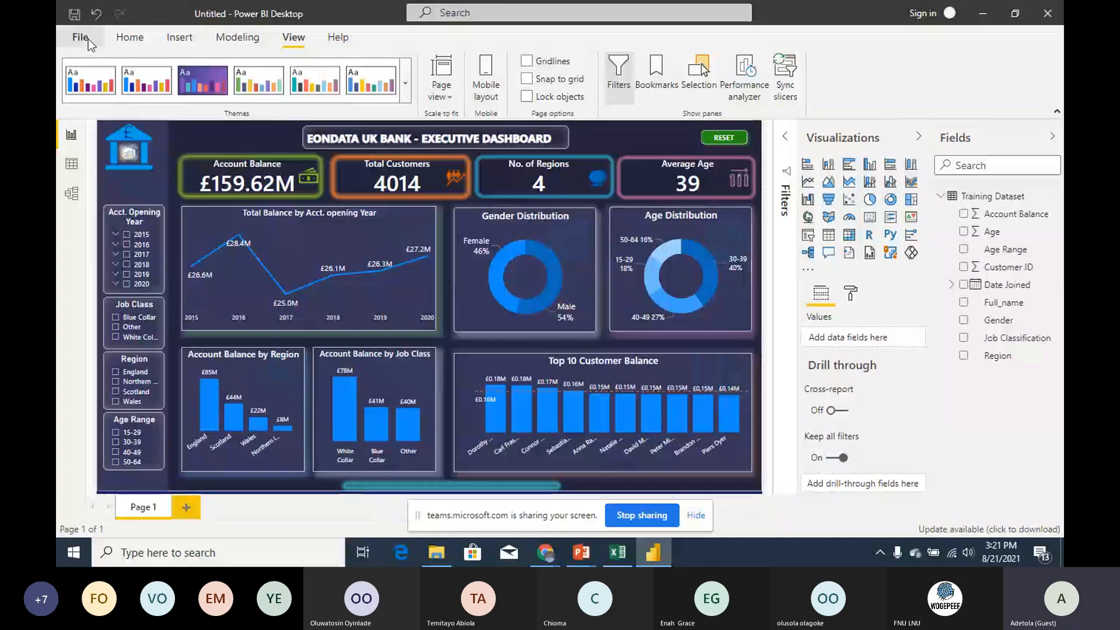
pyautogui.click(131, 38)
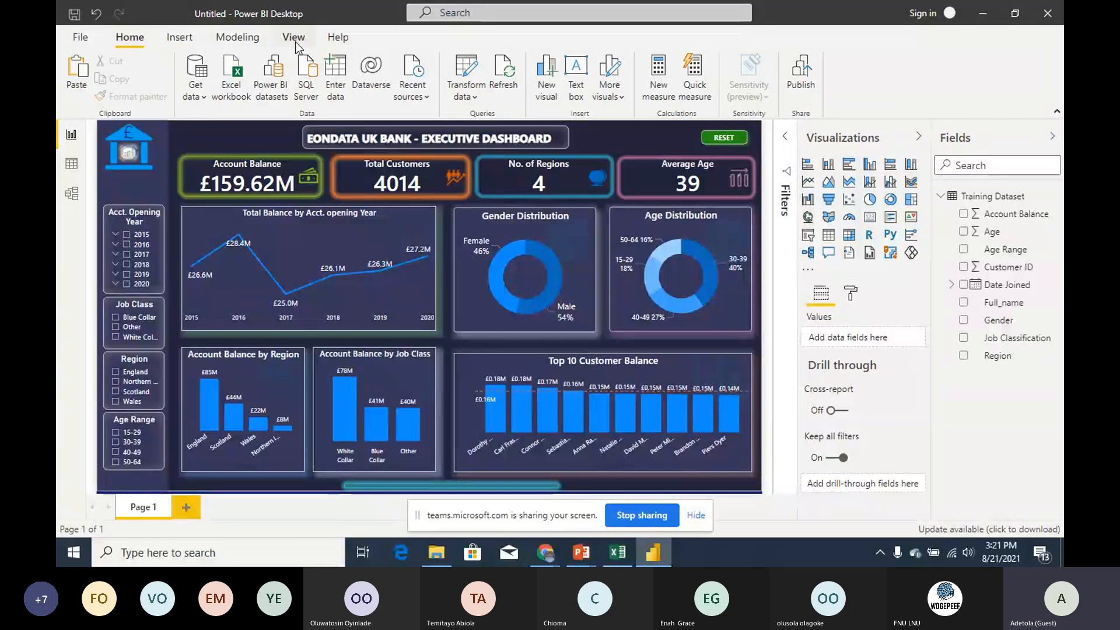
pyautogui.click(248, 36)
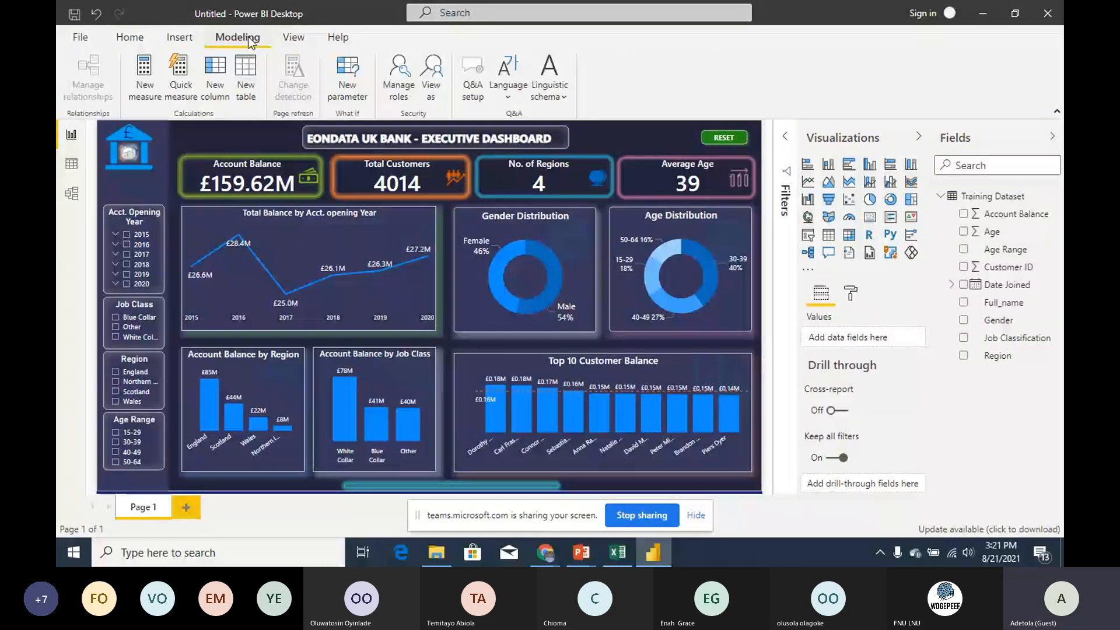
pyautogui.click(181, 37)
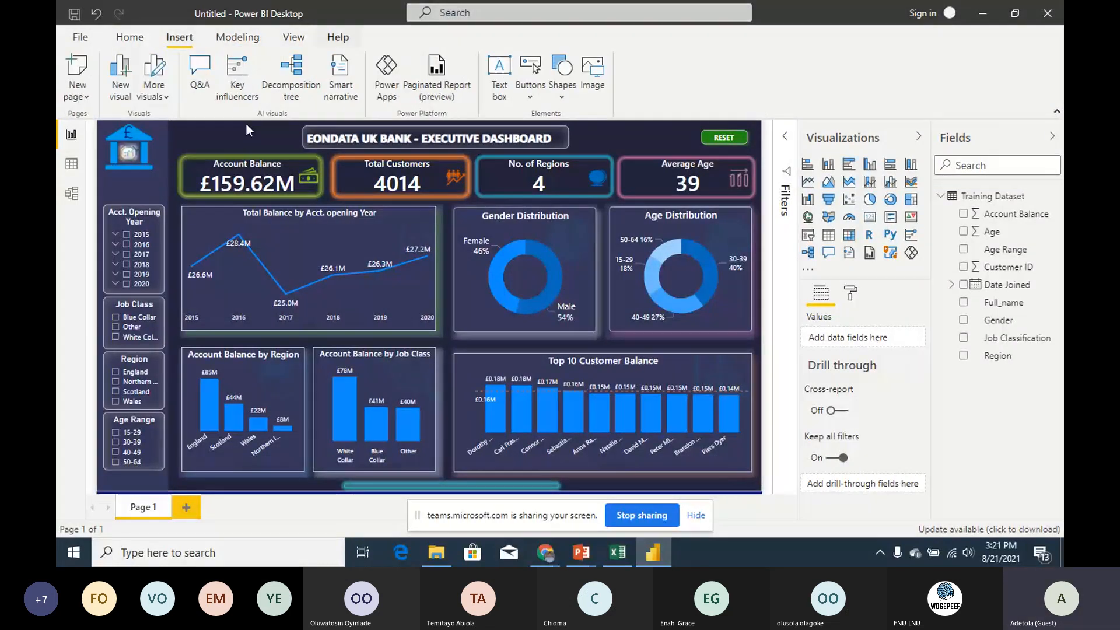
# Step: Edit the Acct. Opening Year slicer's interactions, setting its effect on the Total Balance by Acct. opening Year chart to None
pyautogui.click(163, 256)
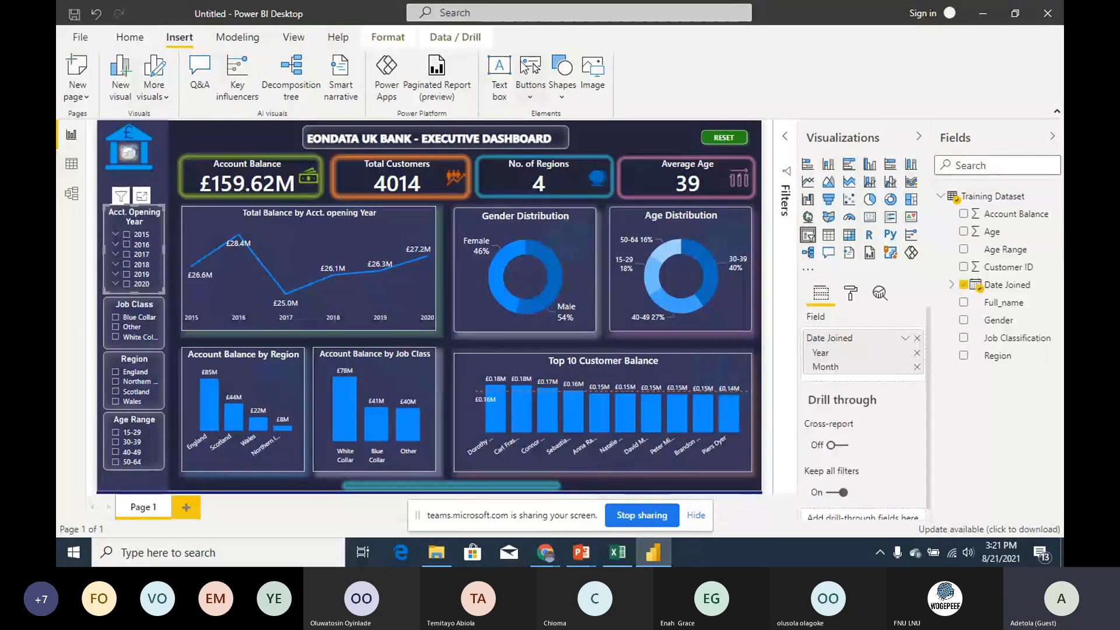
pyautogui.click(465, 43)
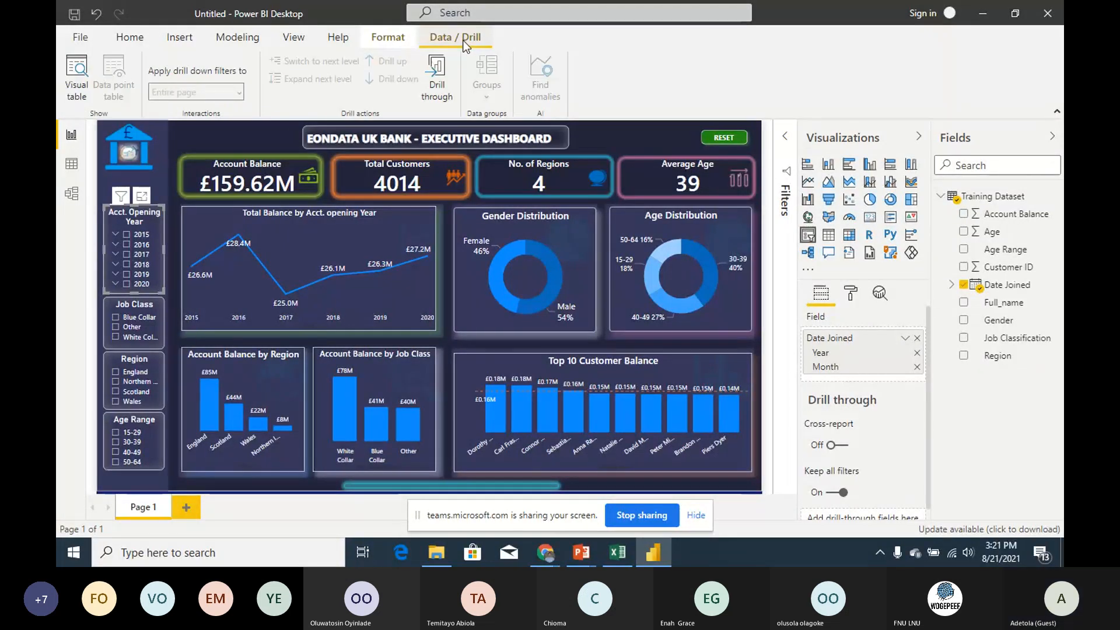
pyautogui.click(397, 43)
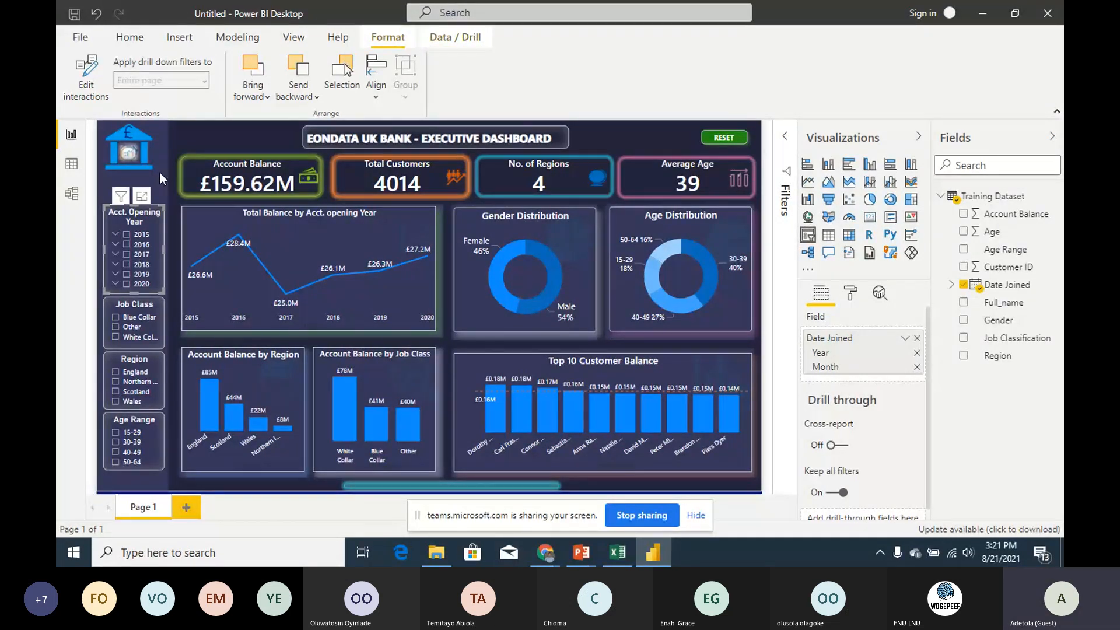
pyautogui.click(165, 186)
pyautogui.moveTo(158, 219)
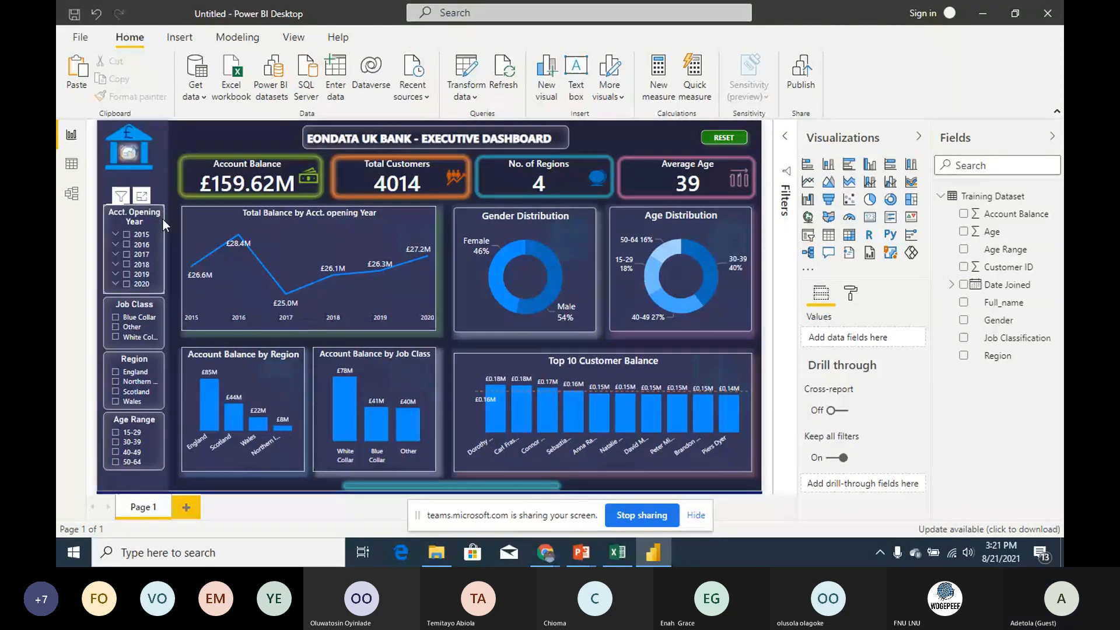
pyautogui.click(162, 218)
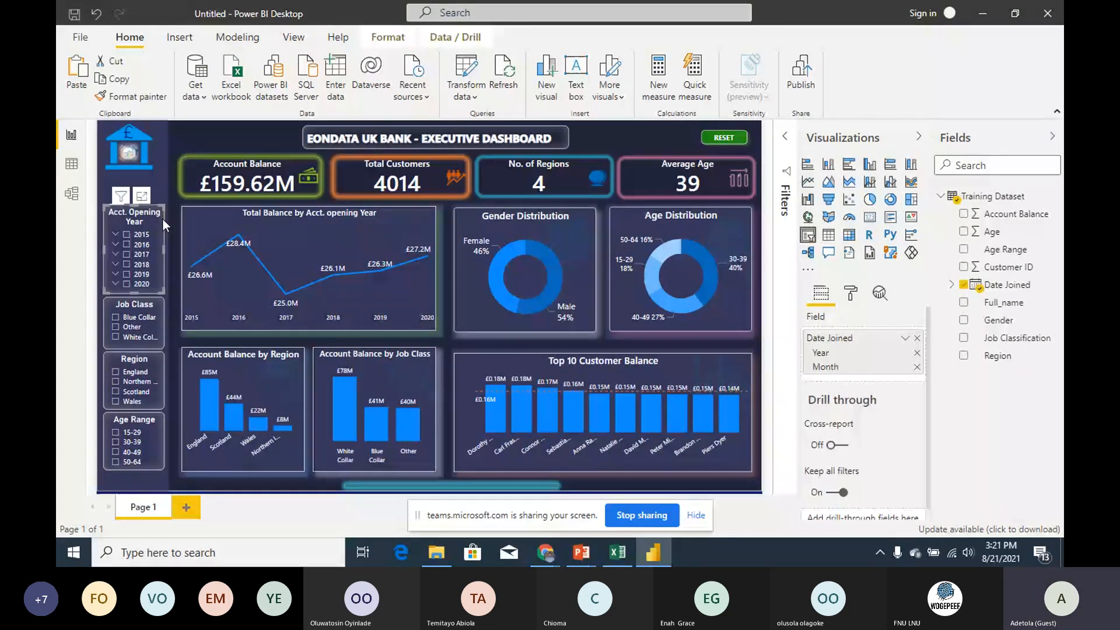
pyautogui.click(388, 37)
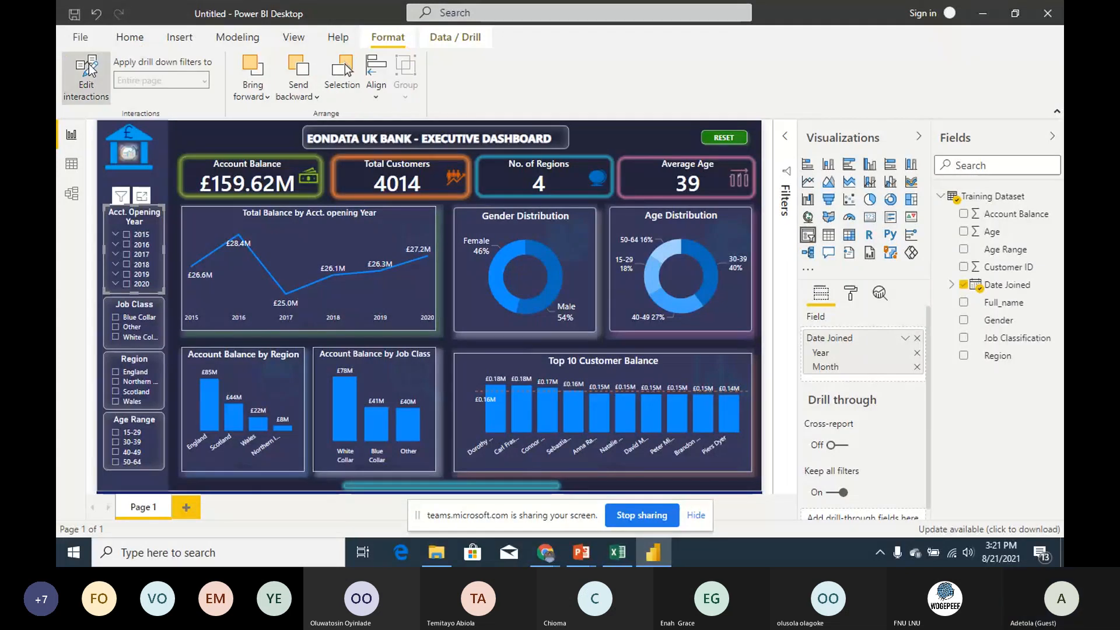
pyautogui.click(87, 70)
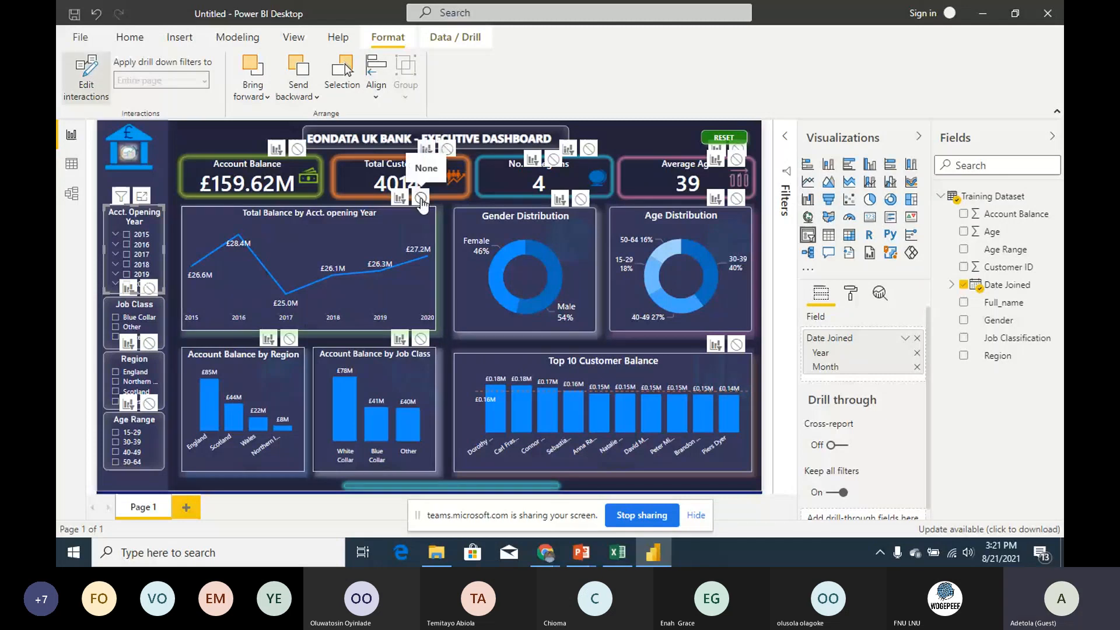
pyautogui.click(420, 198)
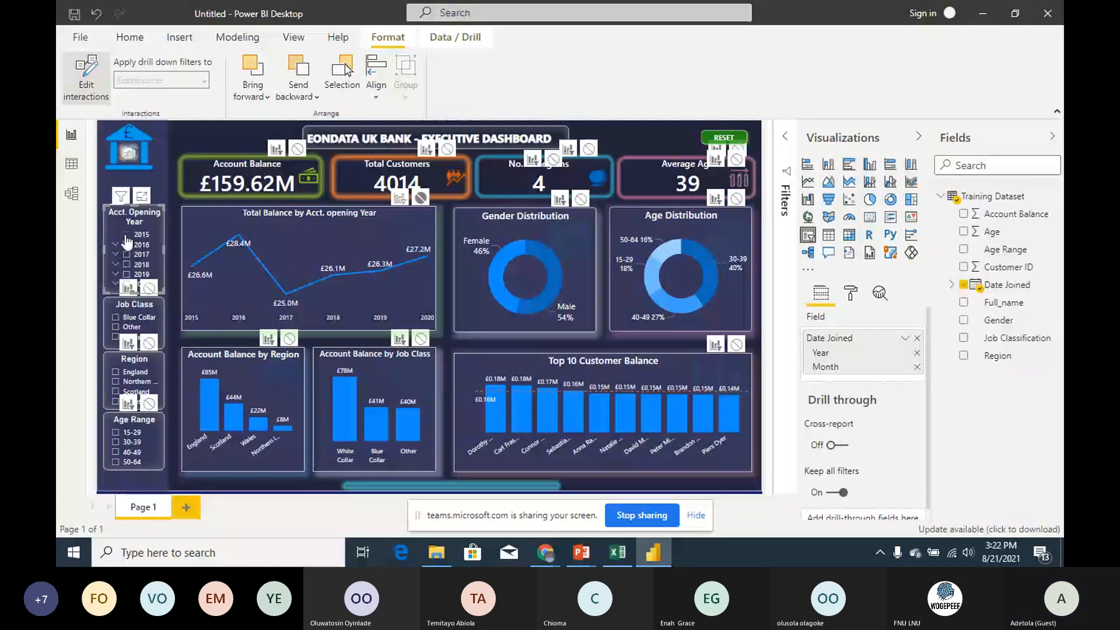
# Step: Test the Acct. Opening Year slicer by filtering the dashboard to 2015 and clearing the selection again
pyautogui.click(127, 236)
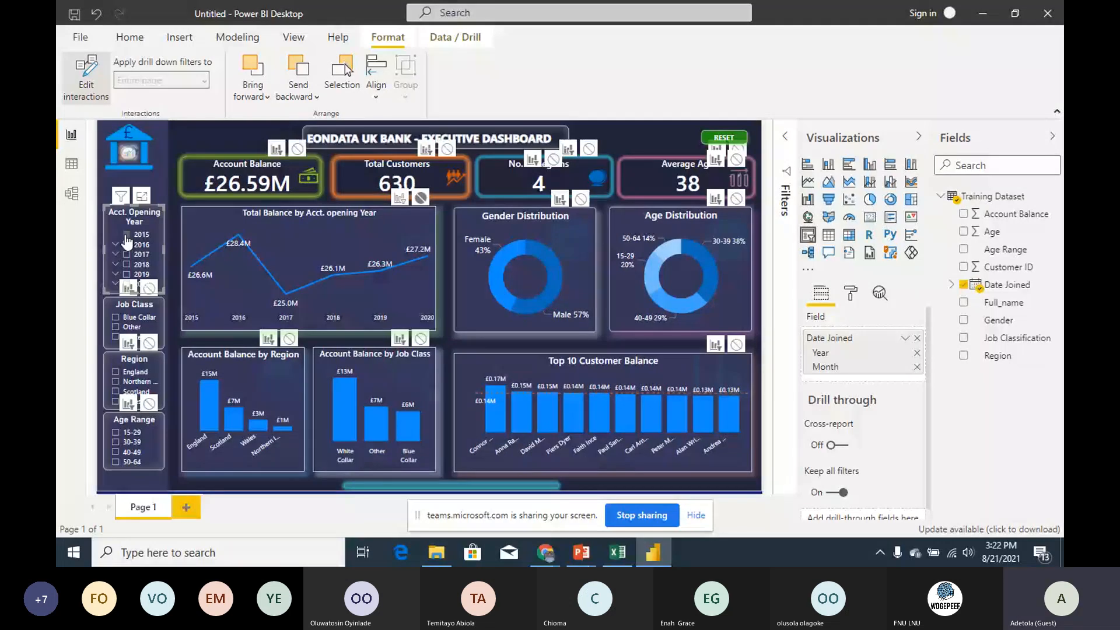
pyautogui.click(127, 236)
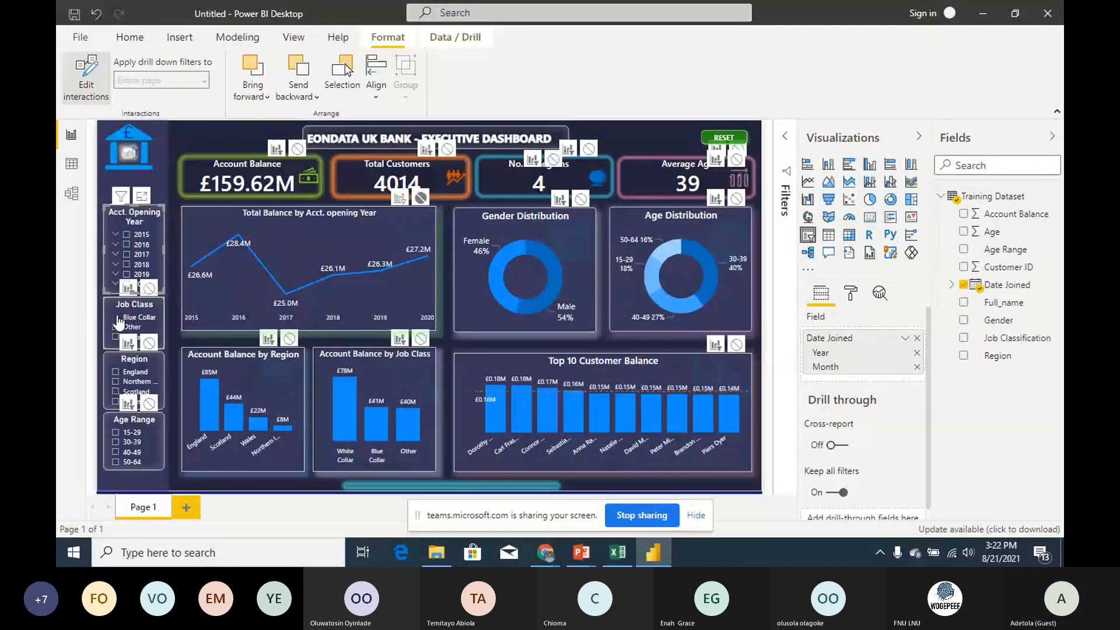
# Step: Try the Job Class slicer with Blue Collar, clear it, and set its effect on the Account Balance by Job Class chart to None
pyautogui.click(119, 320)
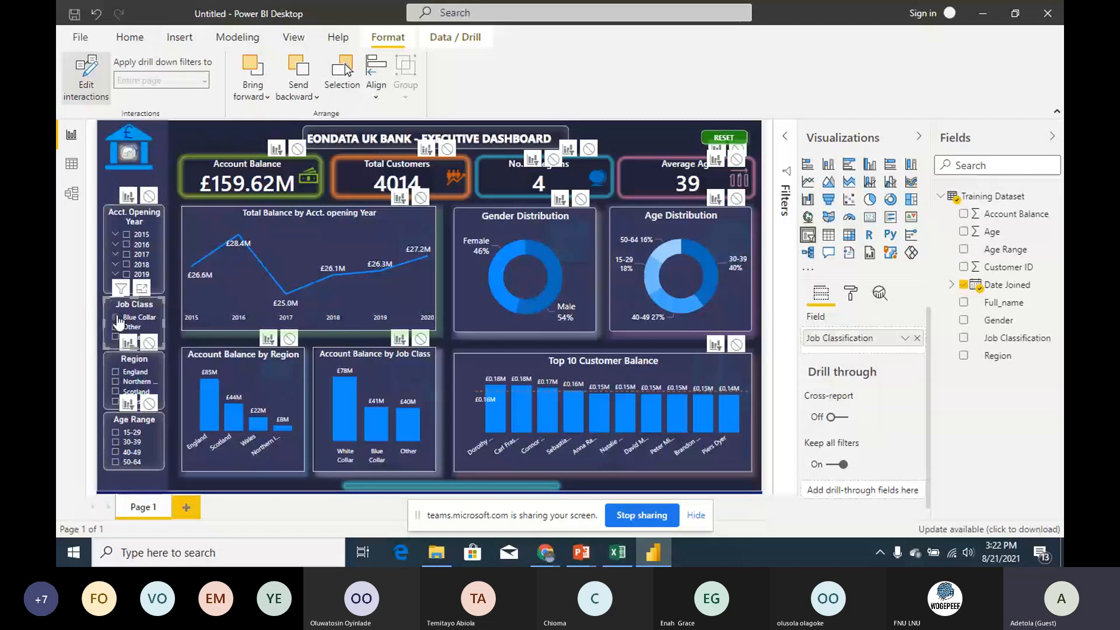
pyautogui.click(119, 321)
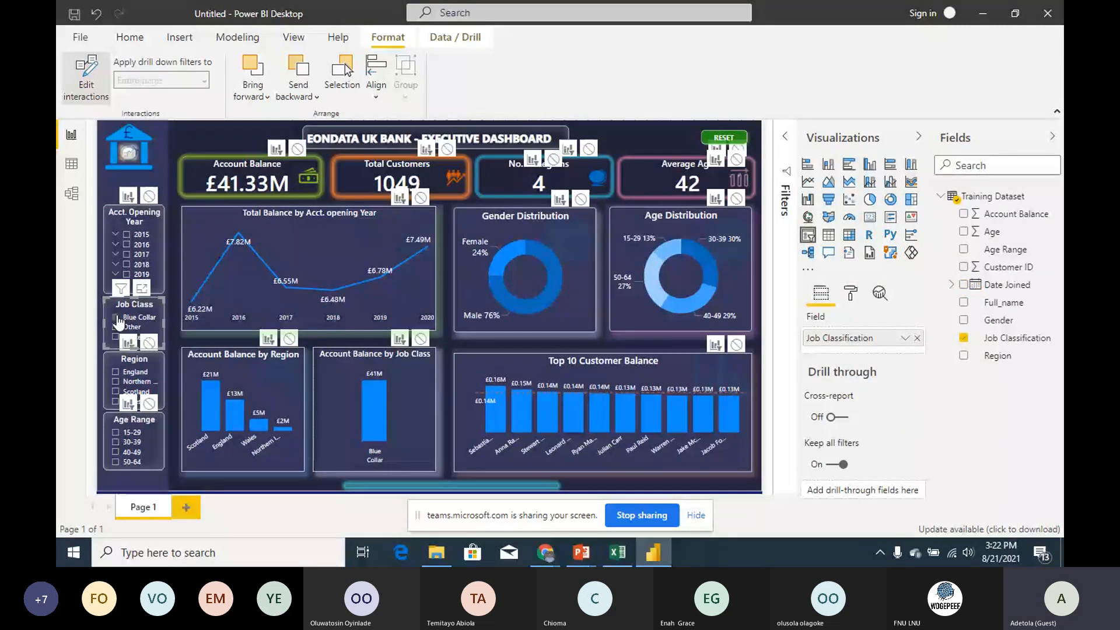
pyautogui.click(116, 319)
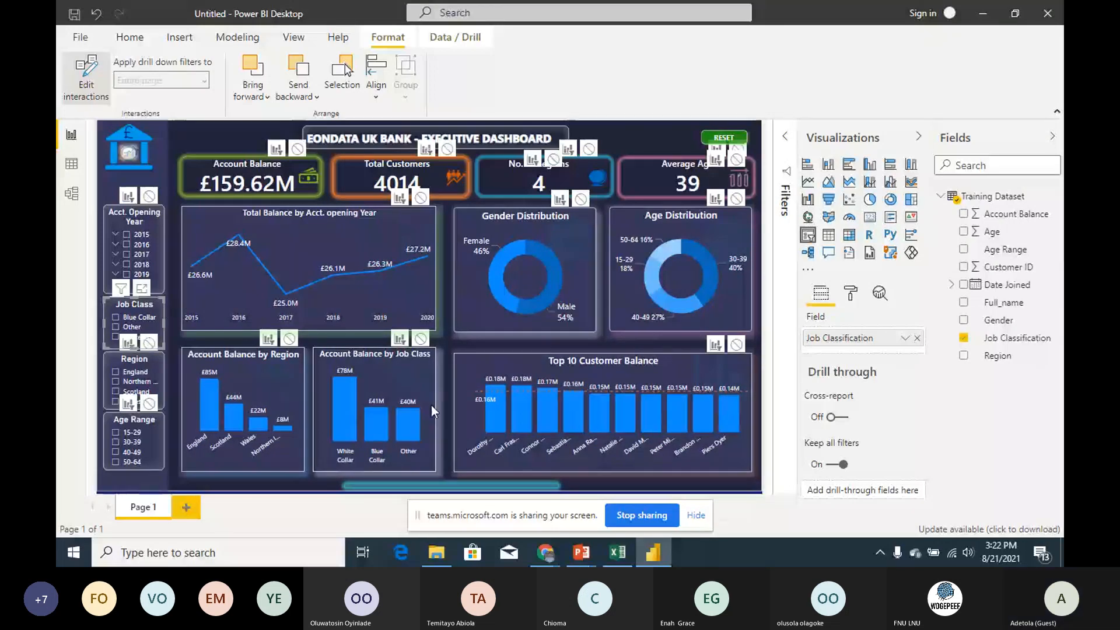
pyautogui.click(420, 339)
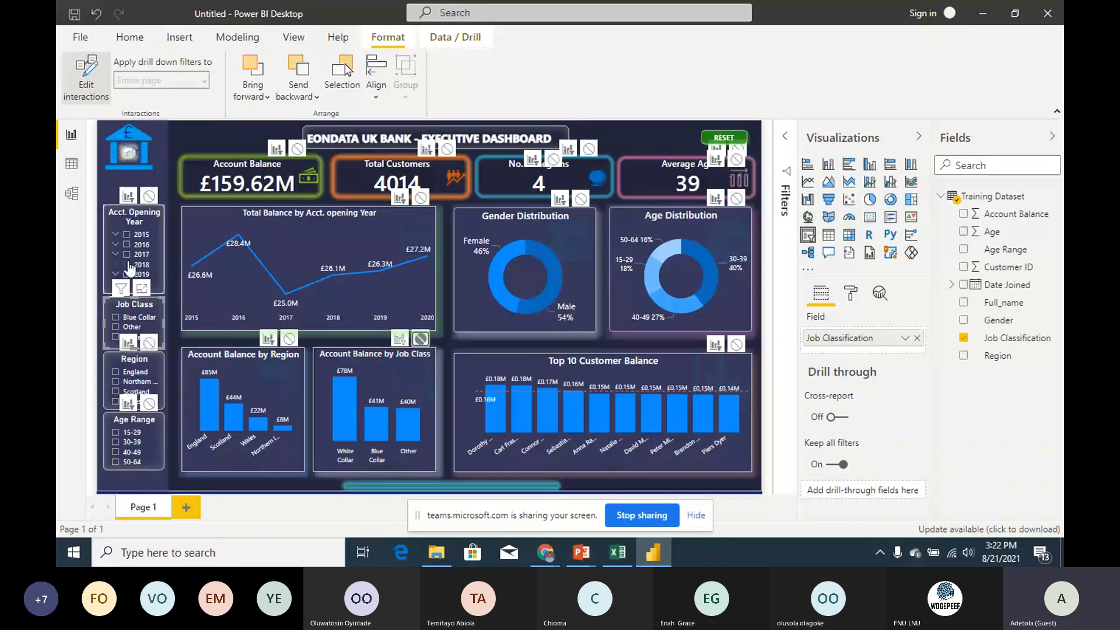
# Step: Test the edited interactions by filtering to 2018 and to Blue Collar in turn, clearing each selection
pyautogui.click(129, 267)
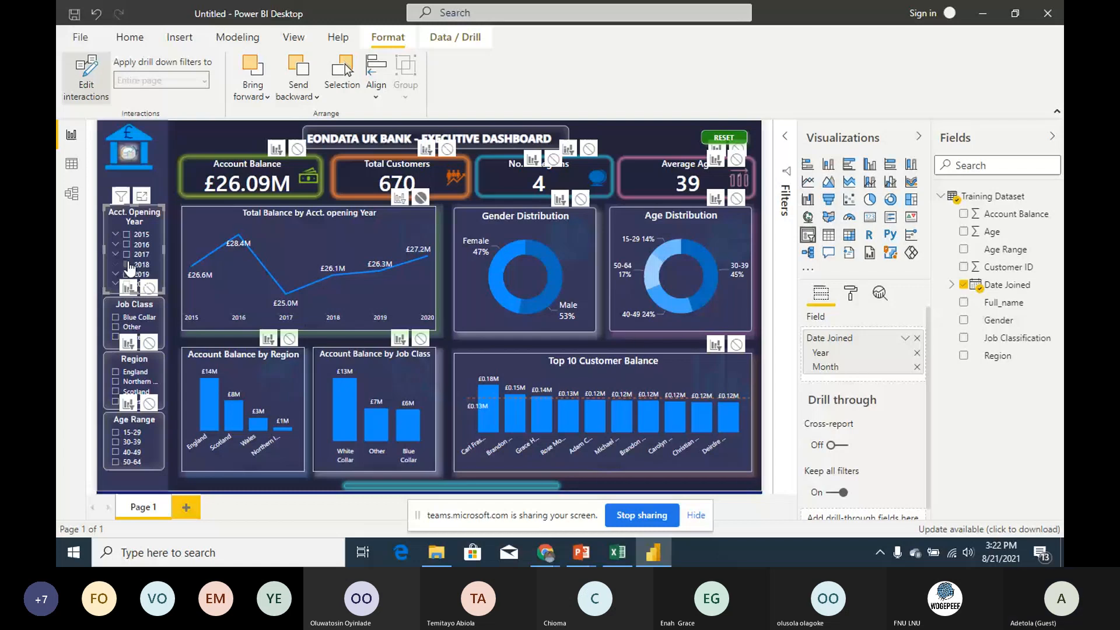
pyautogui.click(130, 267)
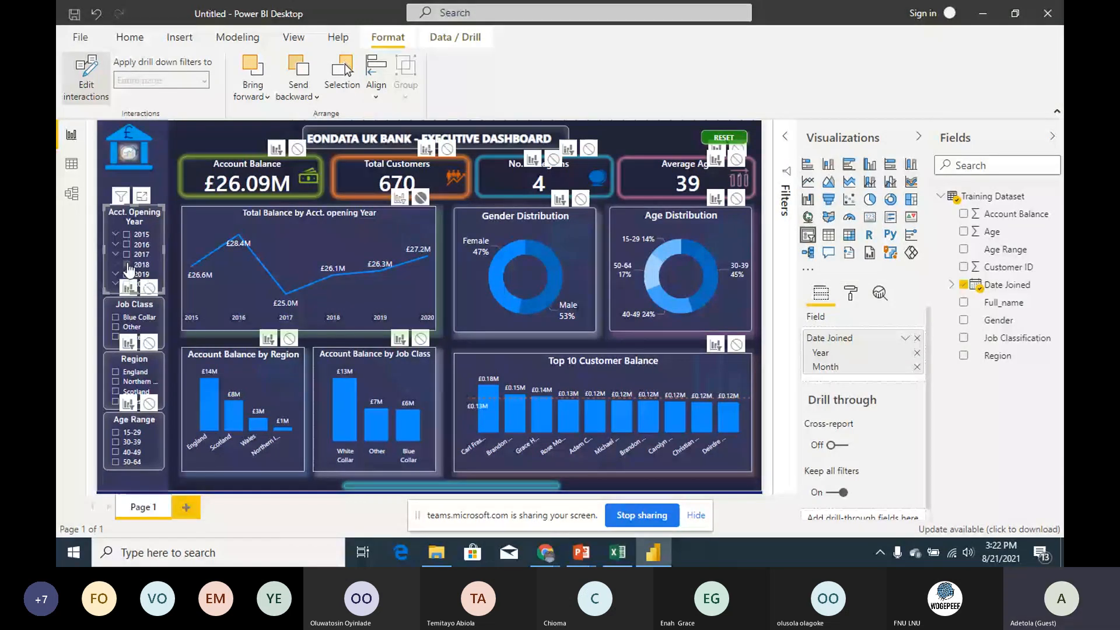
pyautogui.click(119, 321)
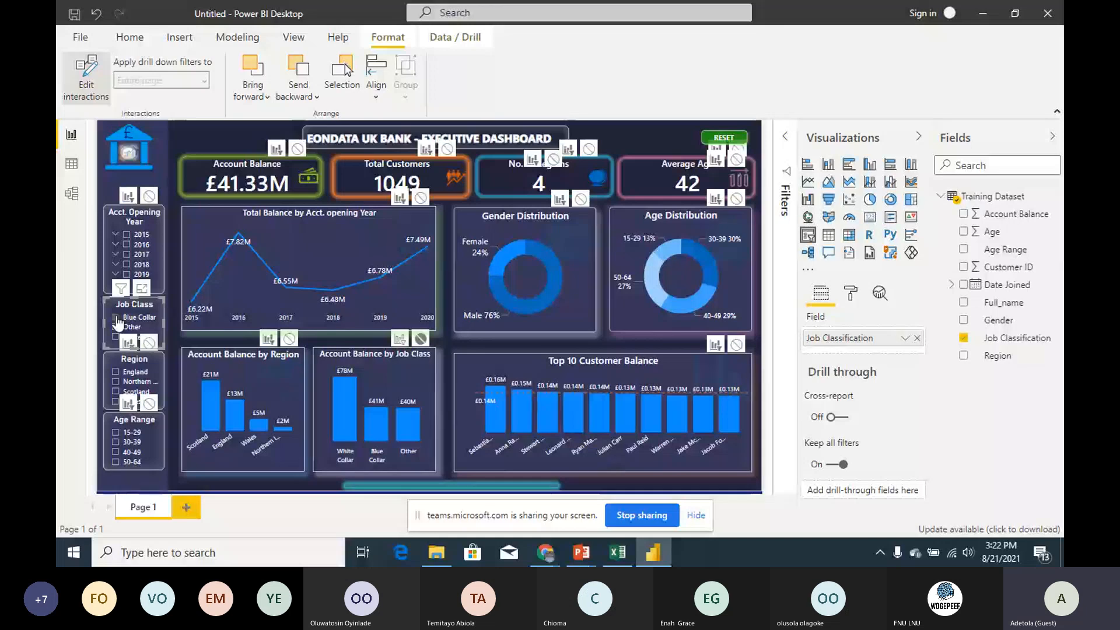
pyautogui.click(118, 321)
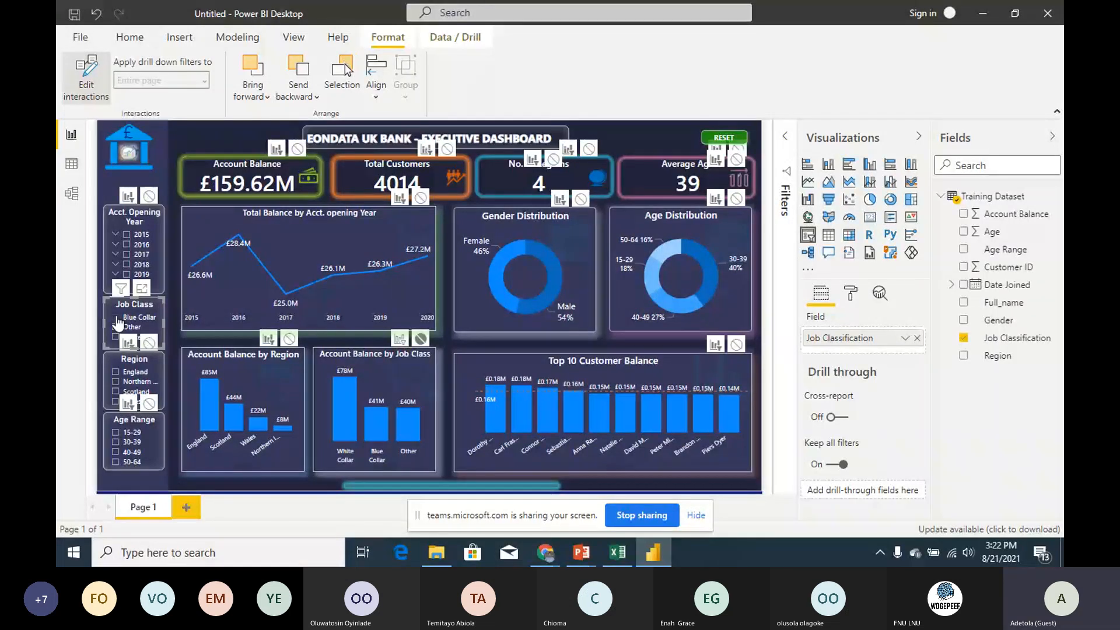
# Step: Set to None the Region slicer's effect on Account Balance by Region and the Age Range slicer's effect on Age Distribution
pyautogui.click(117, 362)
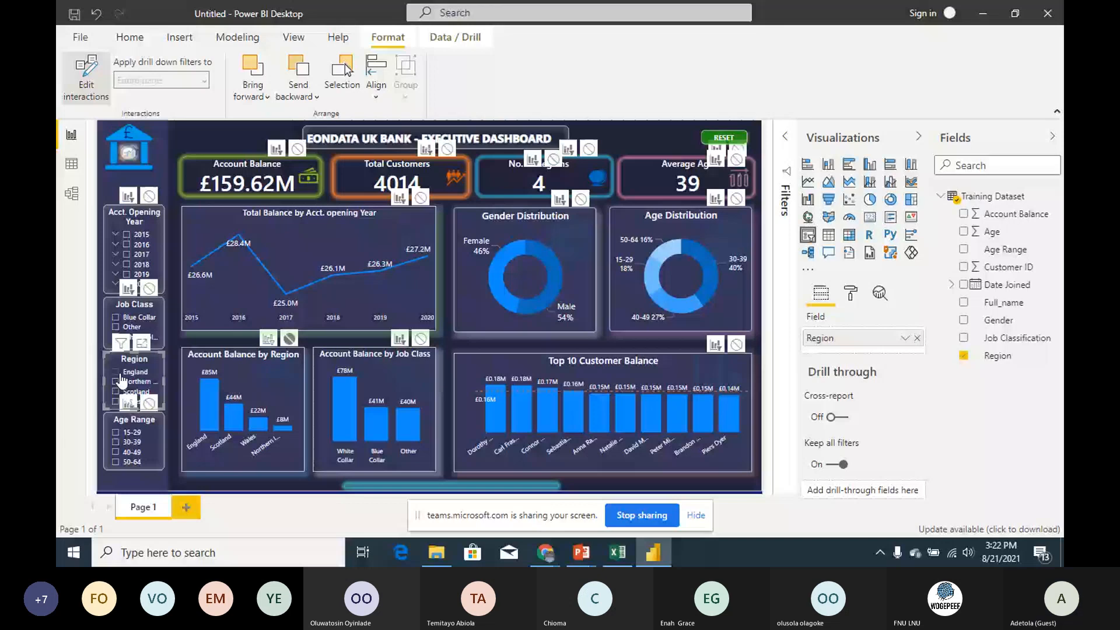
pyautogui.click(118, 423)
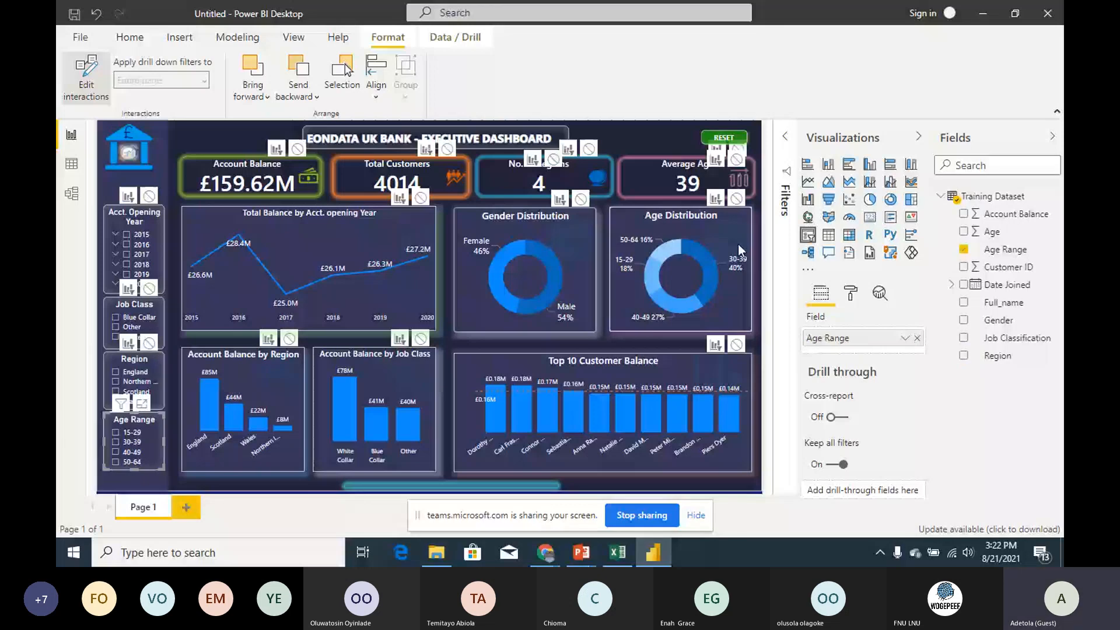
pyautogui.click(736, 200)
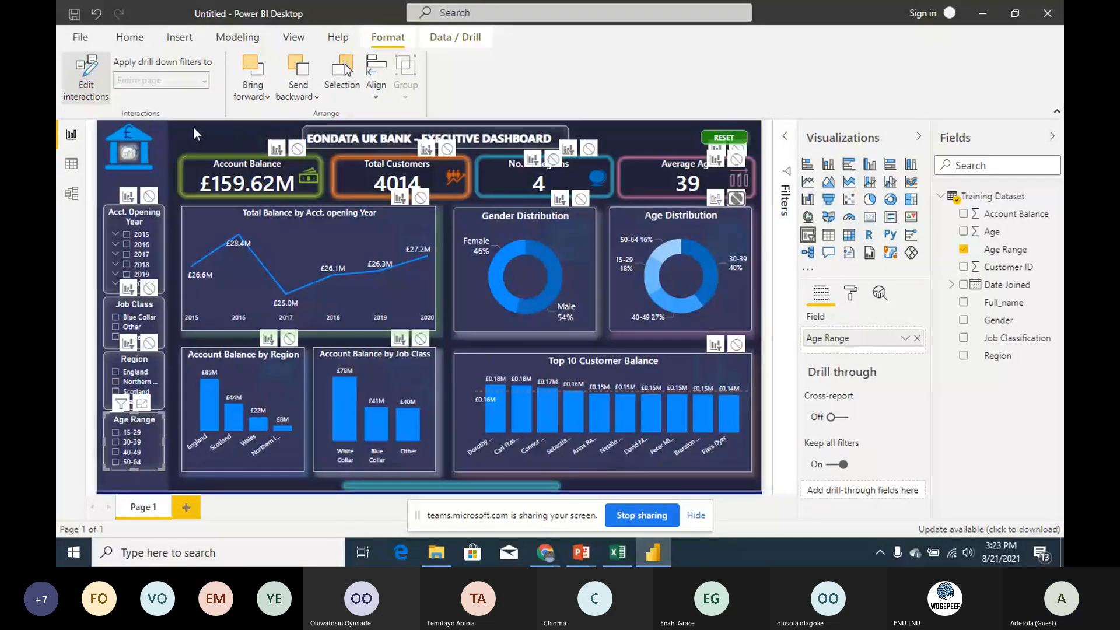
pyautogui.click(194, 126)
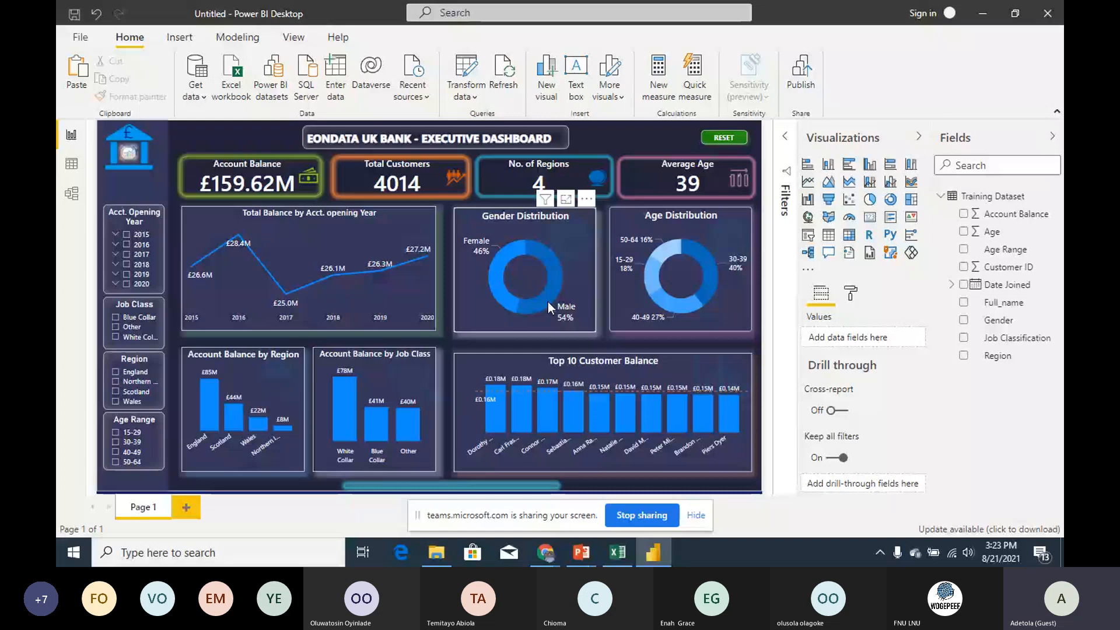
# Step: Examine how selecting Male in the Gender Distribution chart affects the other visuals, and restore the default view with RESET
pyautogui.click(548, 303)
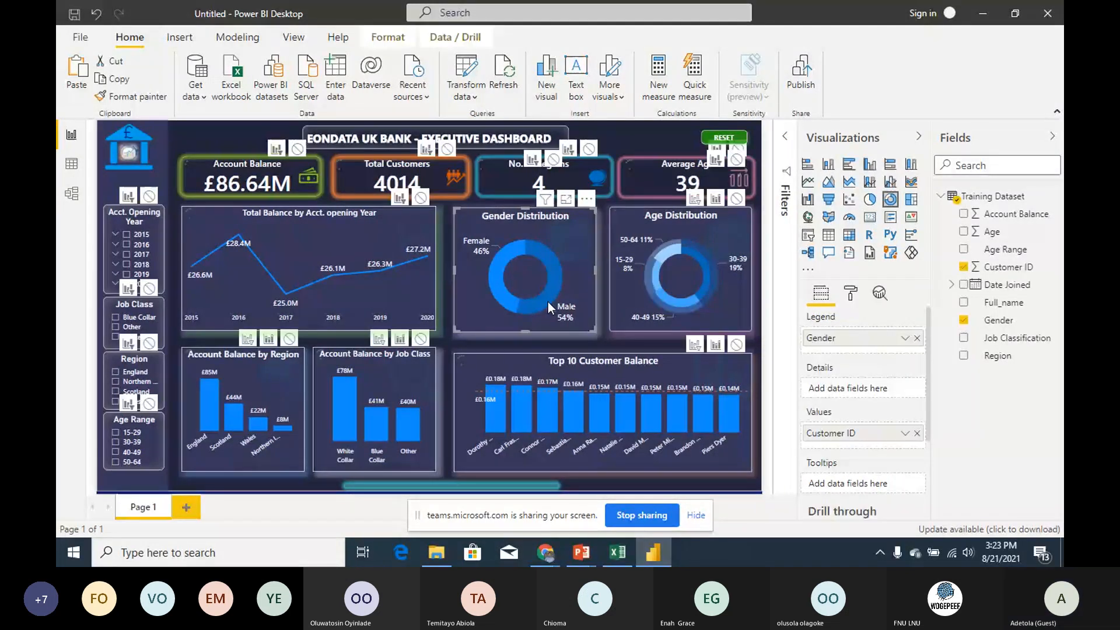
pyautogui.click(548, 302)
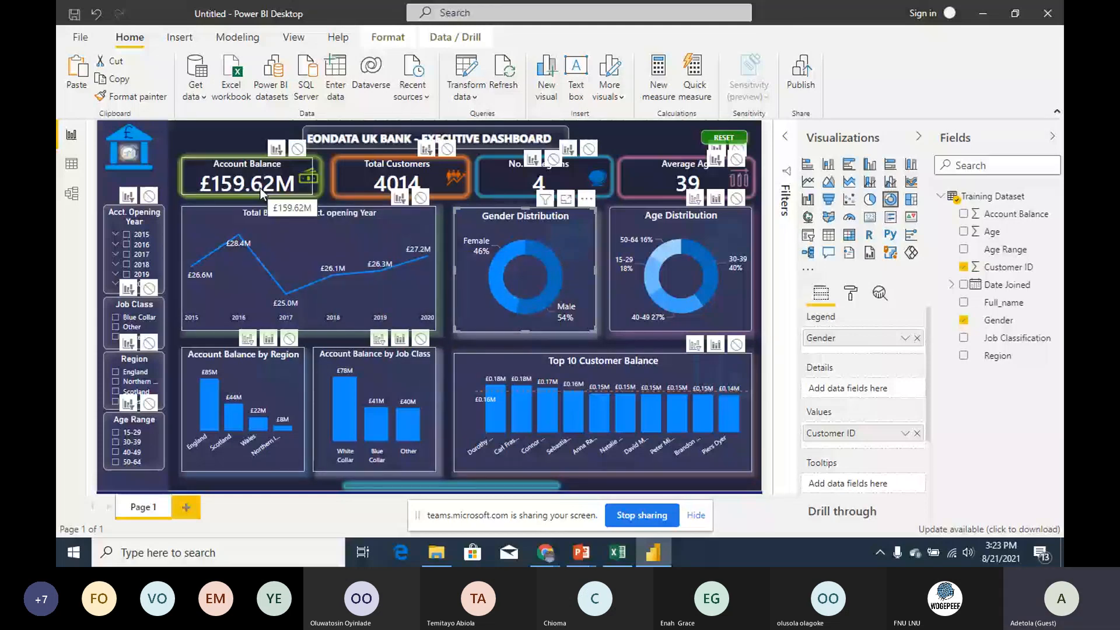
pyautogui.click(556, 265)
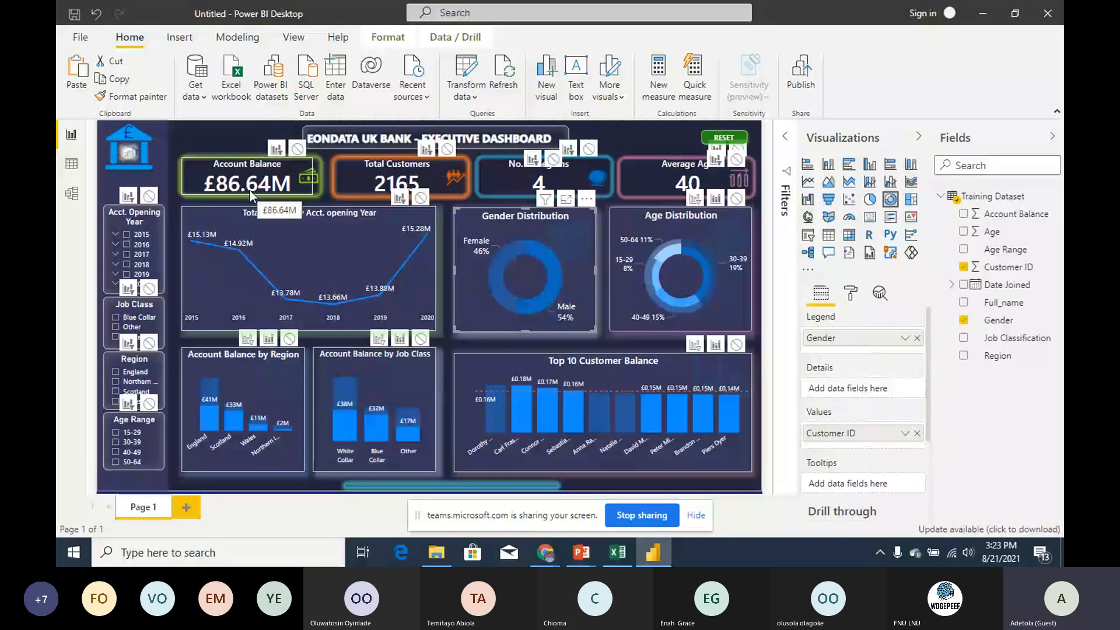
pyautogui.moveTo(211, 411)
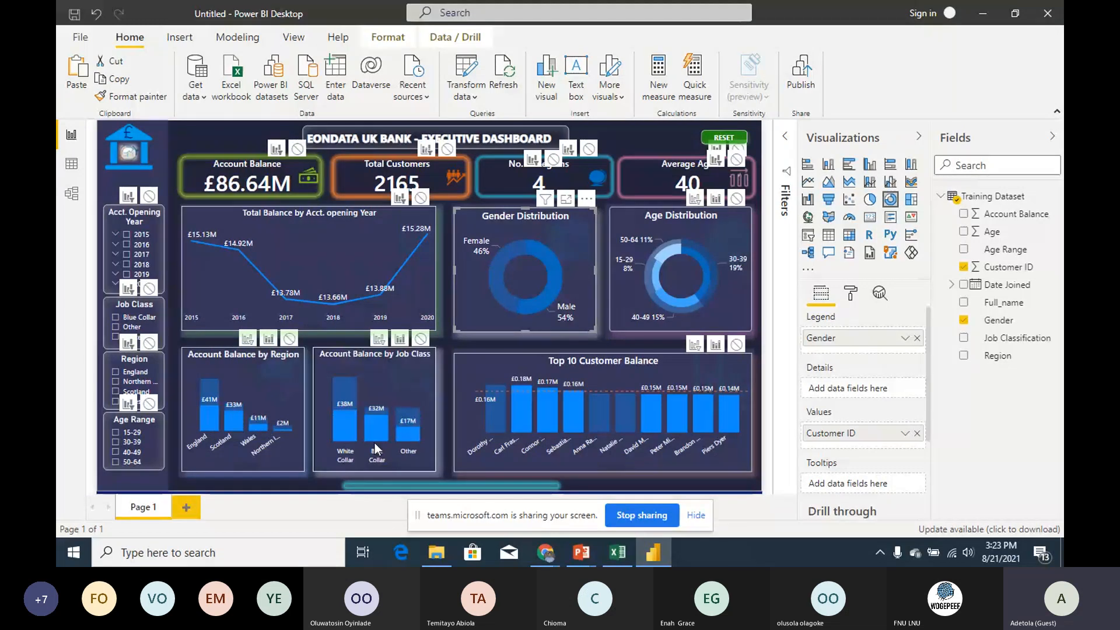
pyautogui.moveTo(573, 423)
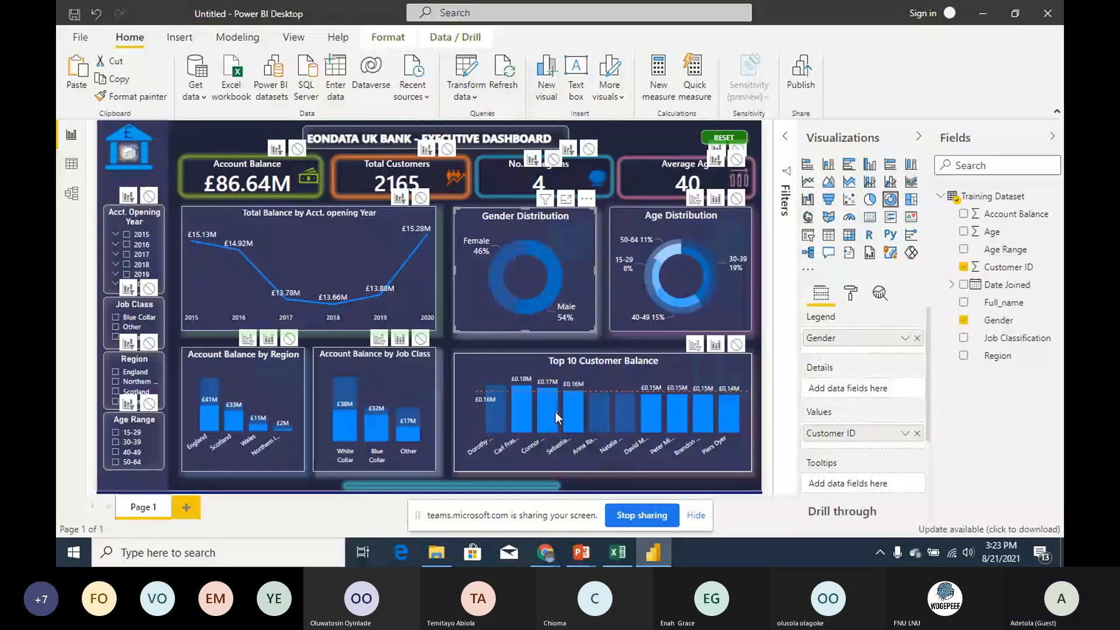
pyautogui.moveTo(496, 405)
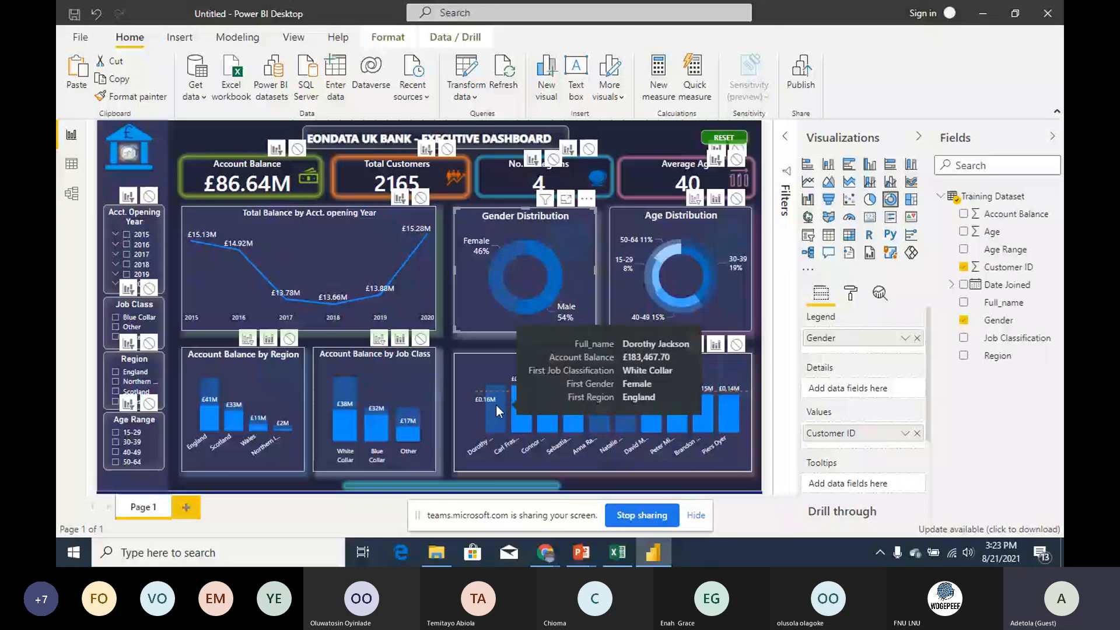
pyautogui.keyDown('ctrl'); pyautogui.click(709, 140); pyautogui.keyUp('ctrl')
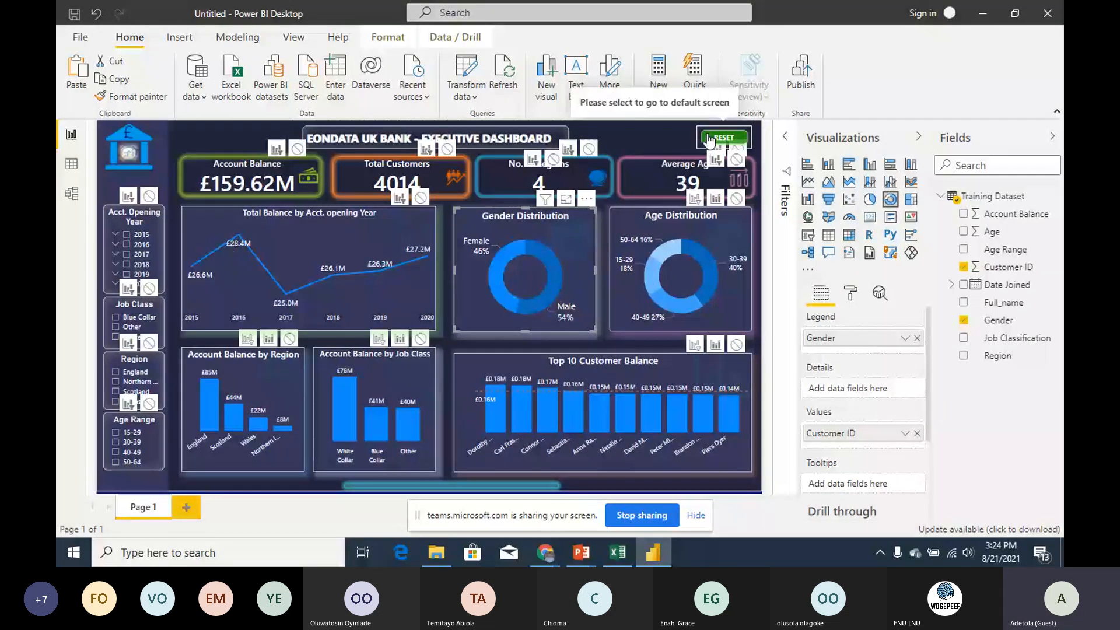
pyautogui.click(633, 145)
# Step: Switch to the INTRODUCTION TO POWER BI (1) presentation in PowerPoint and start the slide show at the OUR TARGET slide
pyautogui.click(579, 553)
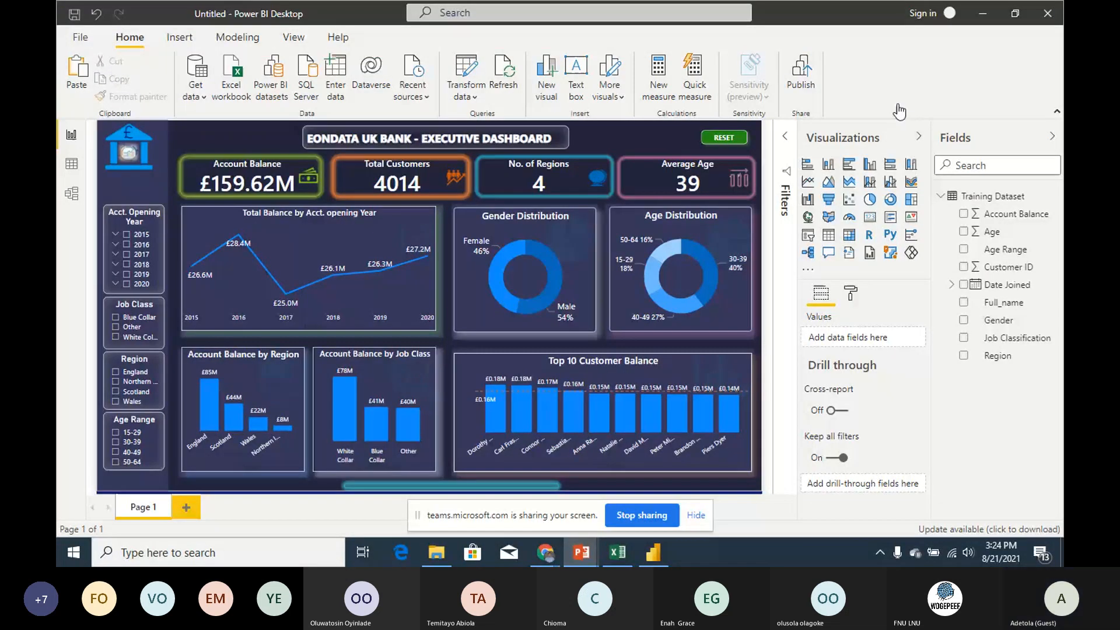
pyautogui.moveTo(57, 100); pyautogui.dragTo(873, 98)
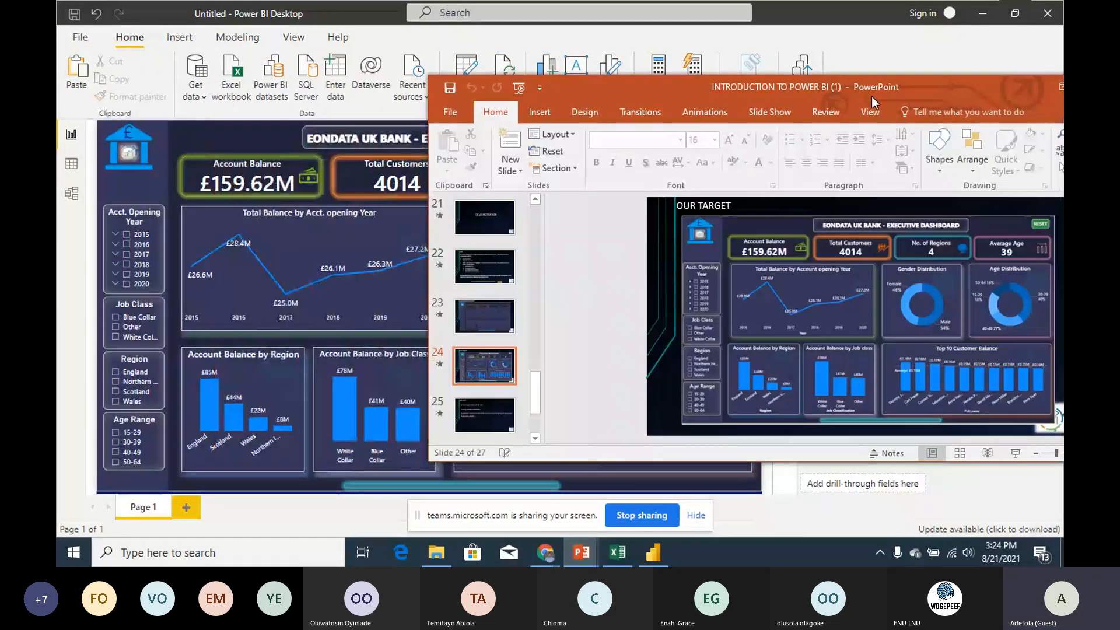
pyautogui.moveTo(874, 102); pyautogui.dragTo(748, 107)
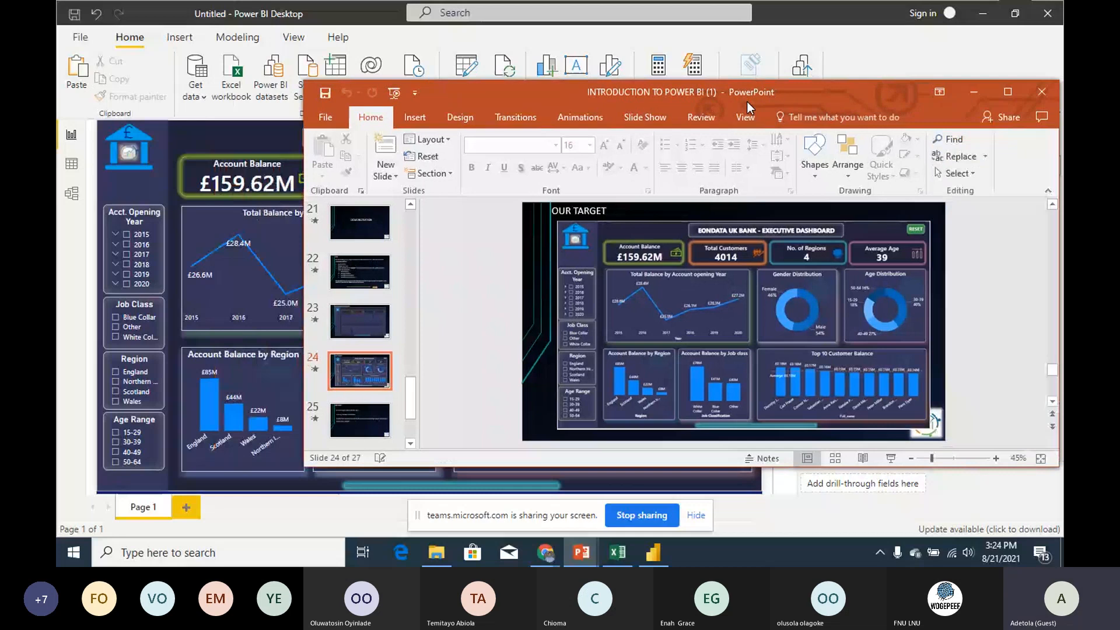
pyautogui.moveTo(747, 101); pyautogui.dragTo(623, 76)
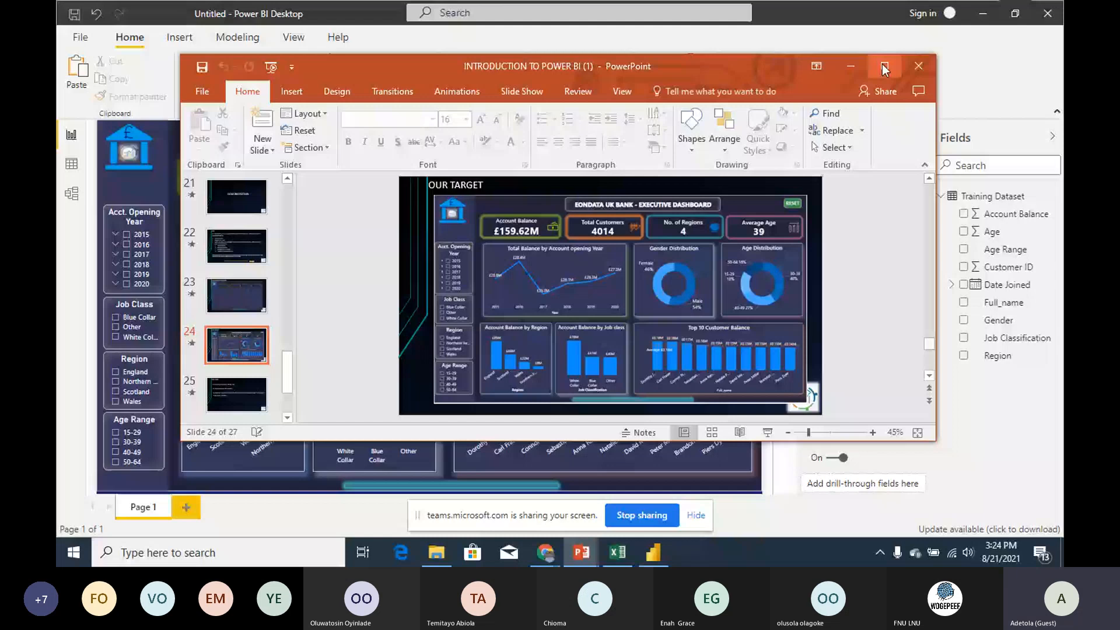
pyautogui.hotkey('shift', 'F5')
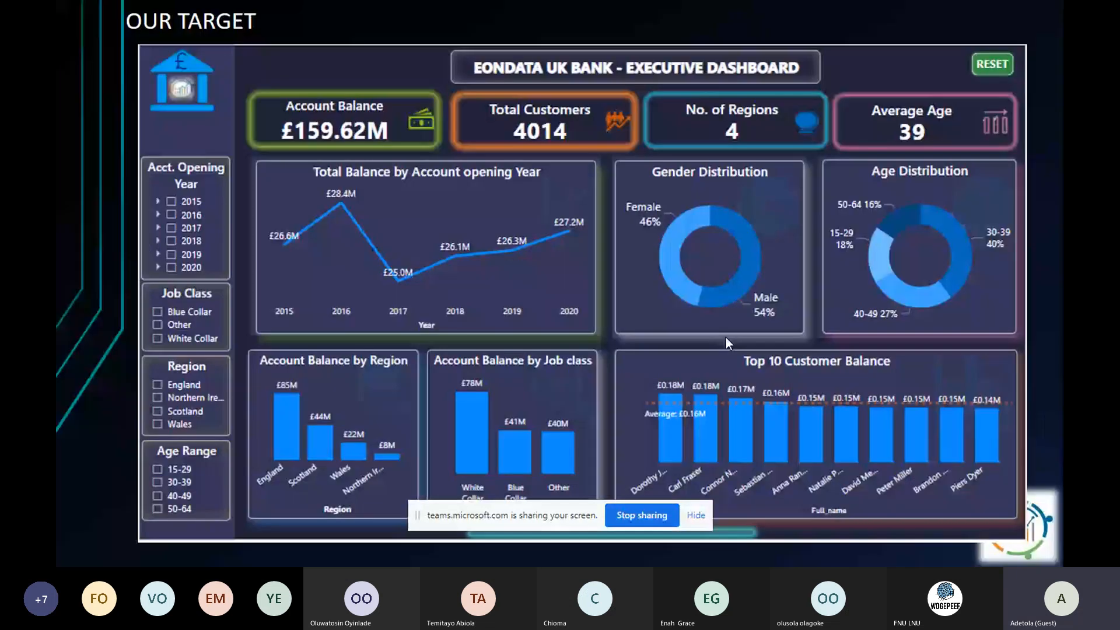
# Step: Review the TAKE AWAY, BACKGROUND TEMPLATE, TASK and OUR TARGET slides, and end the slide show
pyautogui.press('Right')
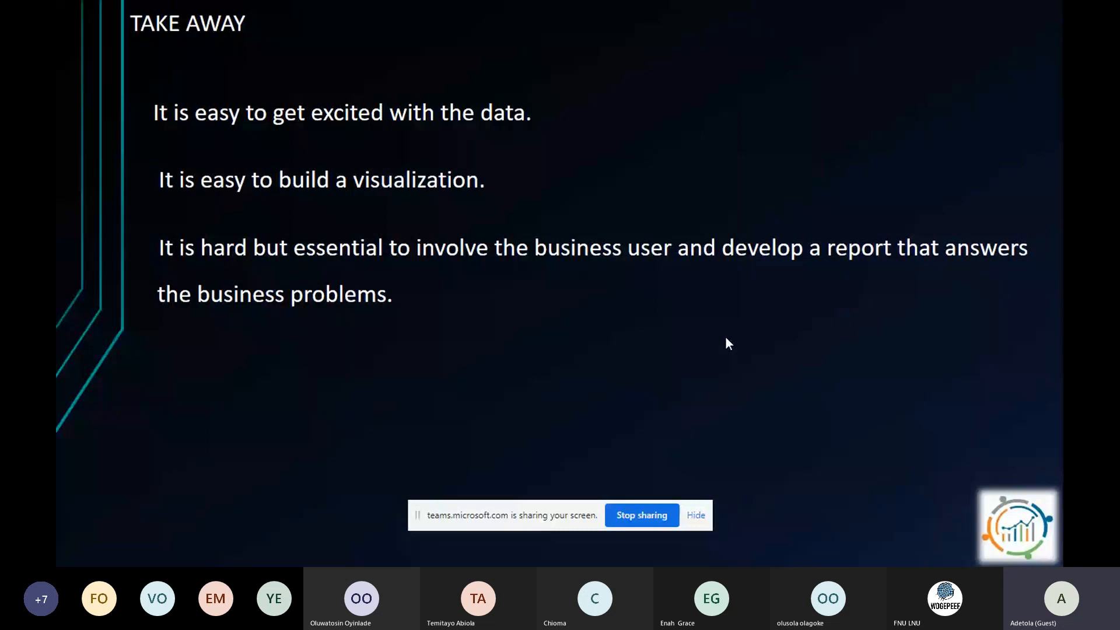
pyautogui.press('Right')
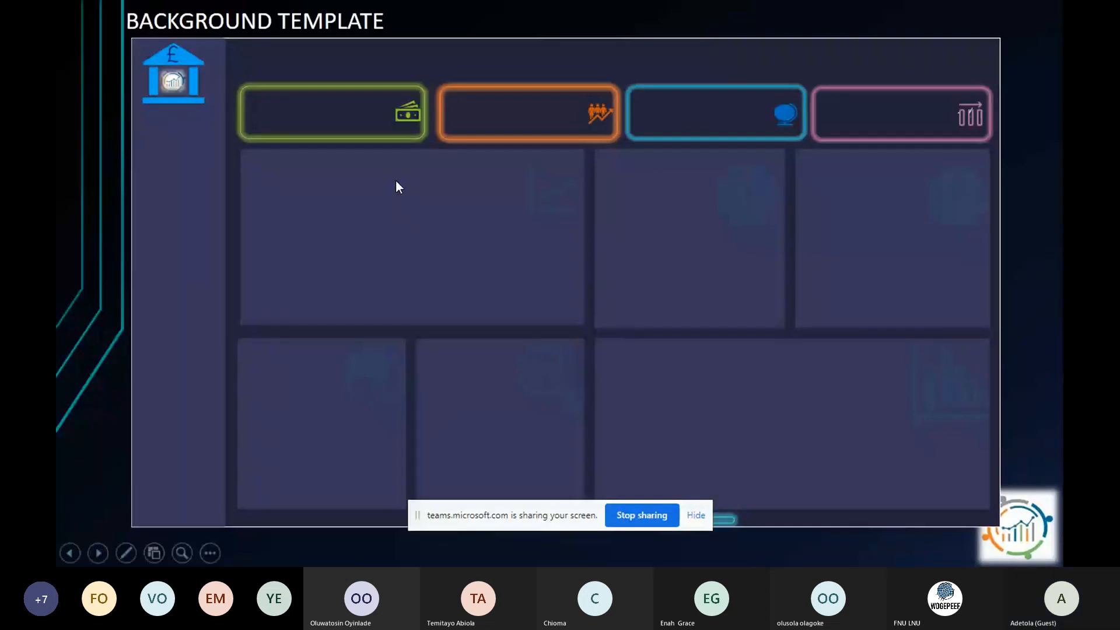
pyautogui.press('Right')
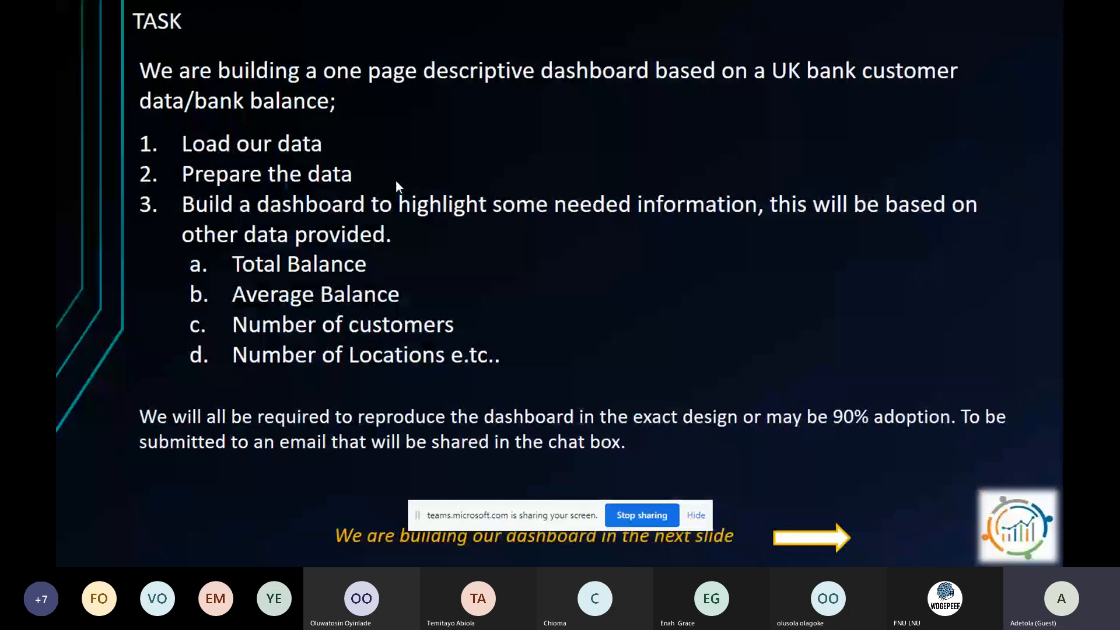
pyautogui.click(396, 181)
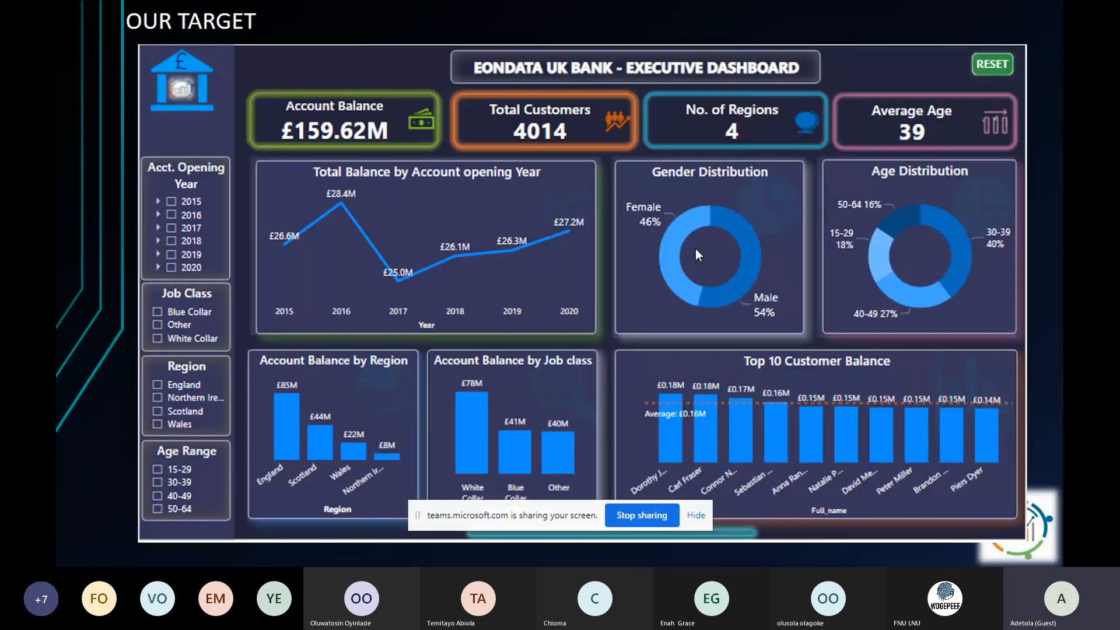
pyautogui.press('Escape')
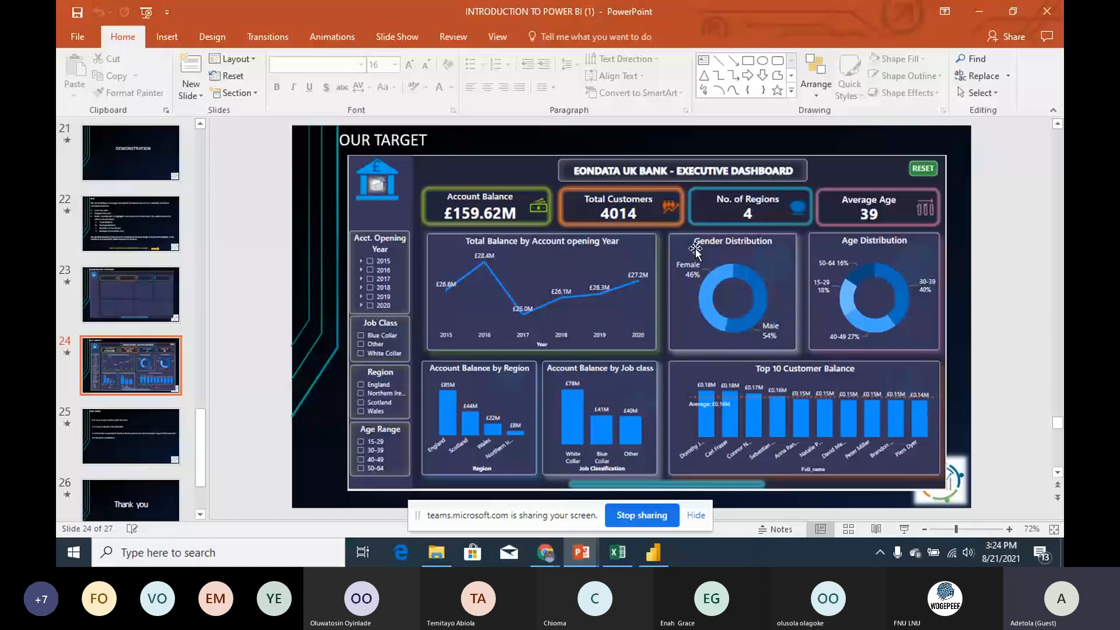
# Step: Switch to the Training Dataset workbook in Excel and duplicate the last data row, 4017, into row 4018
pyautogui.click(619, 554)
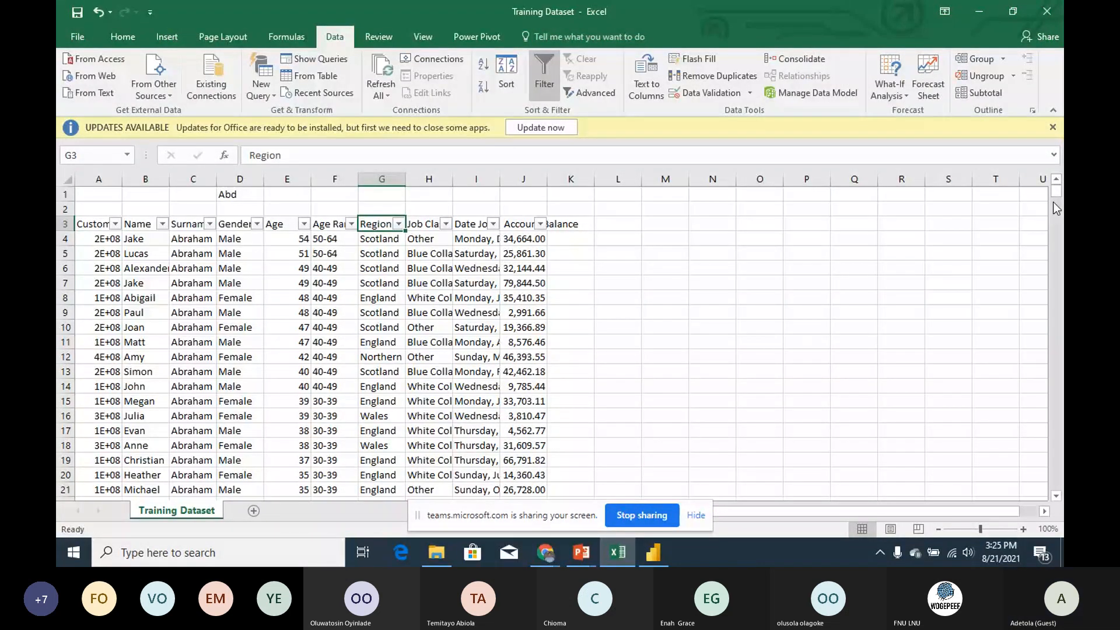
pyautogui.moveTo(1055, 205); pyautogui.dragTo(1058, 535)
pyautogui.click(1057, 496)
pyautogui.click(1057, 500)
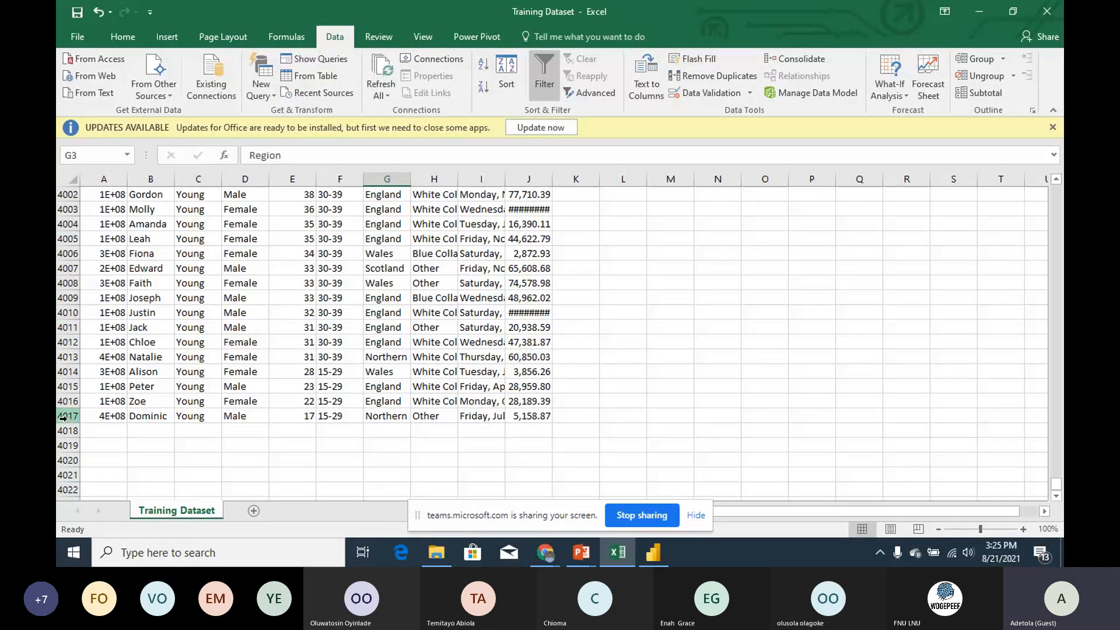
pyautogui.click(63, 416)
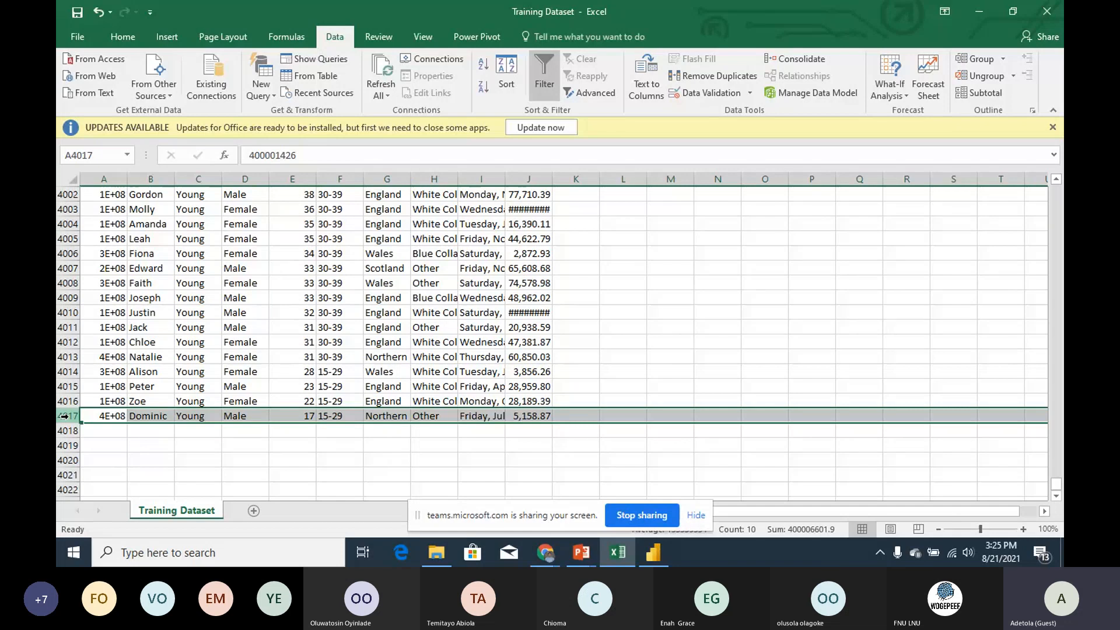
pyautogui.hotkey('ctrl', 'c')
pyautogui.hotkey('ctrl', 'v')
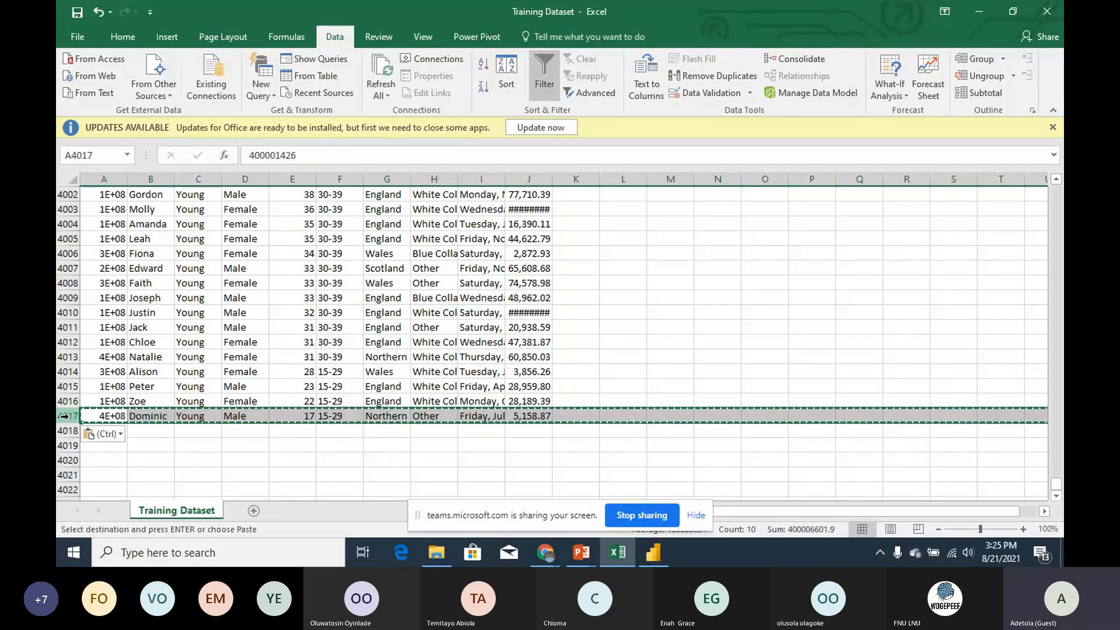
pyautogui.click(69, 430)
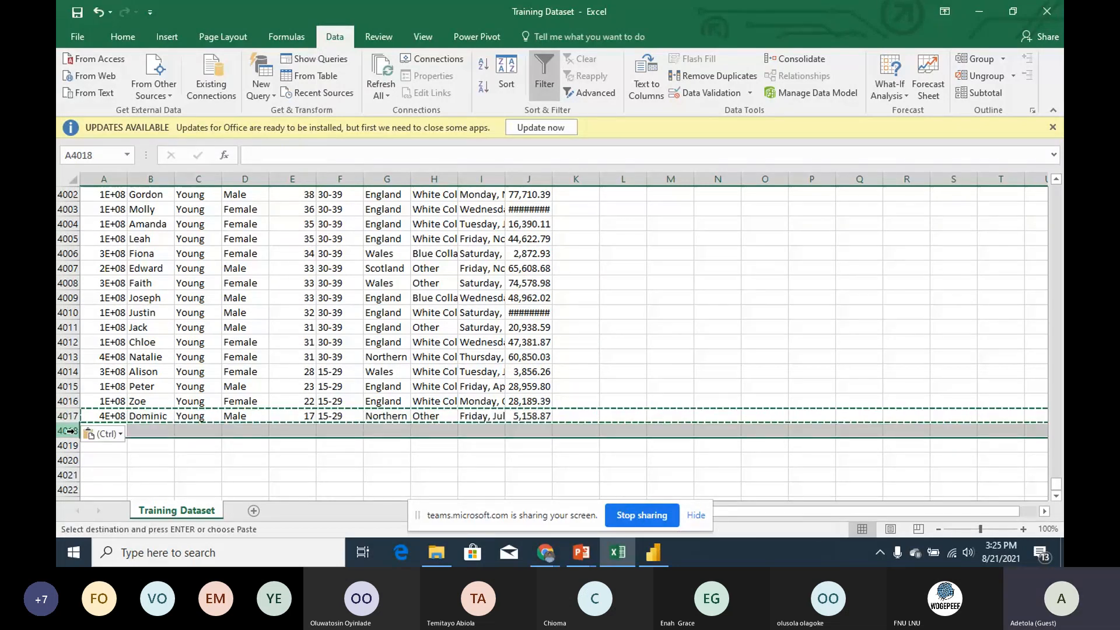
pyautogui.hotkey('ctrl', 'v')
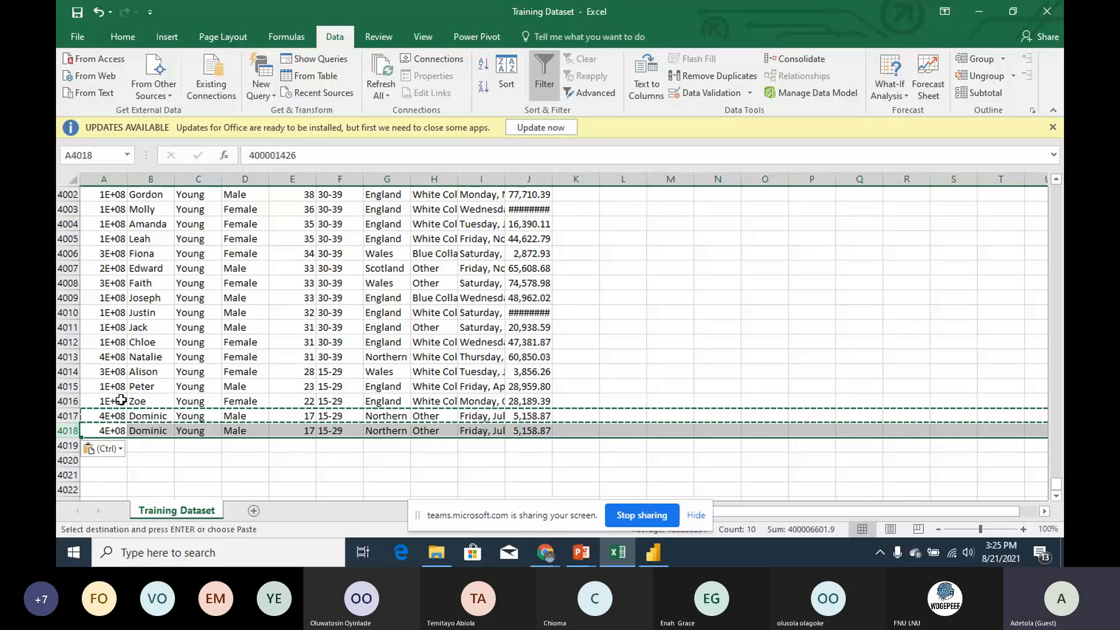
pyautogui.press('Escape')
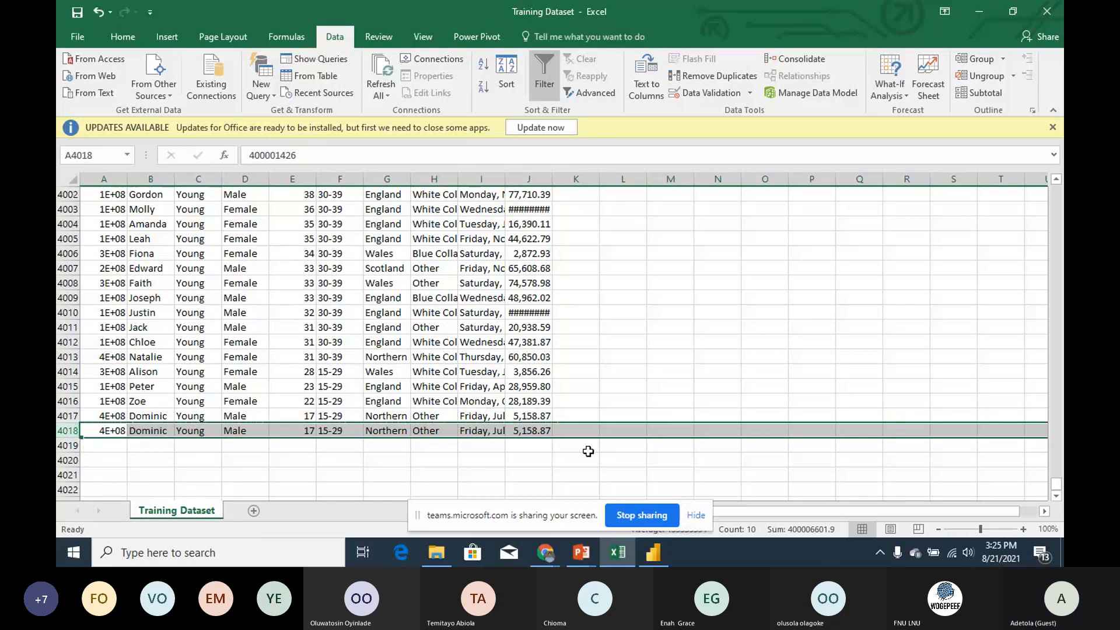
# Step: Replace the first name and surname in row 4018 with a new customer's and set the gender to Female
pyautogui.click(652, 563)
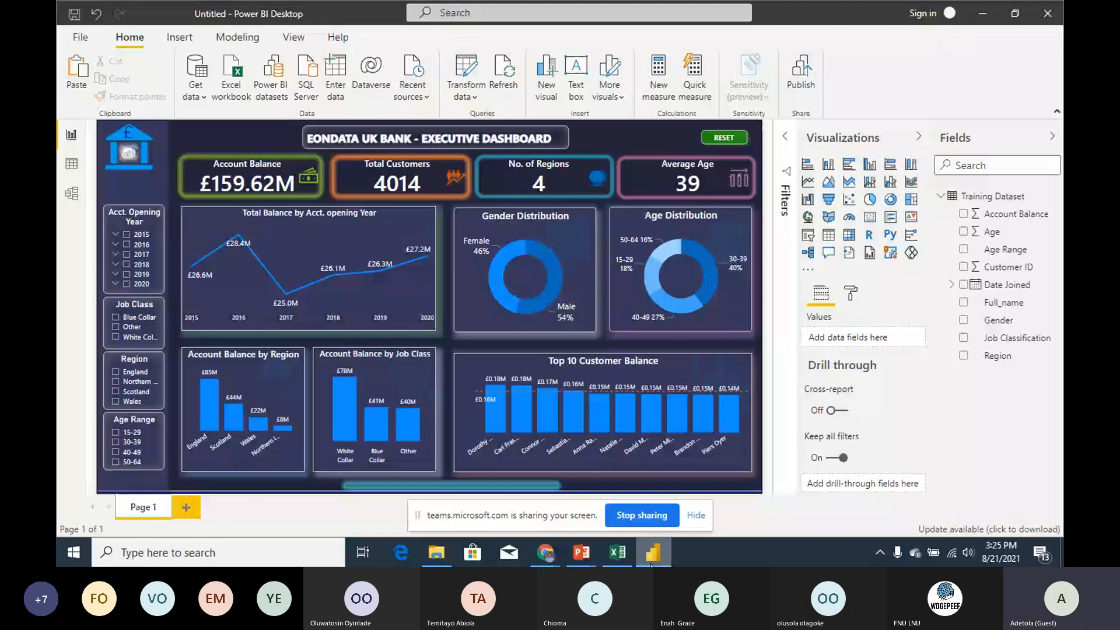
pyautogui.click(618, 553)
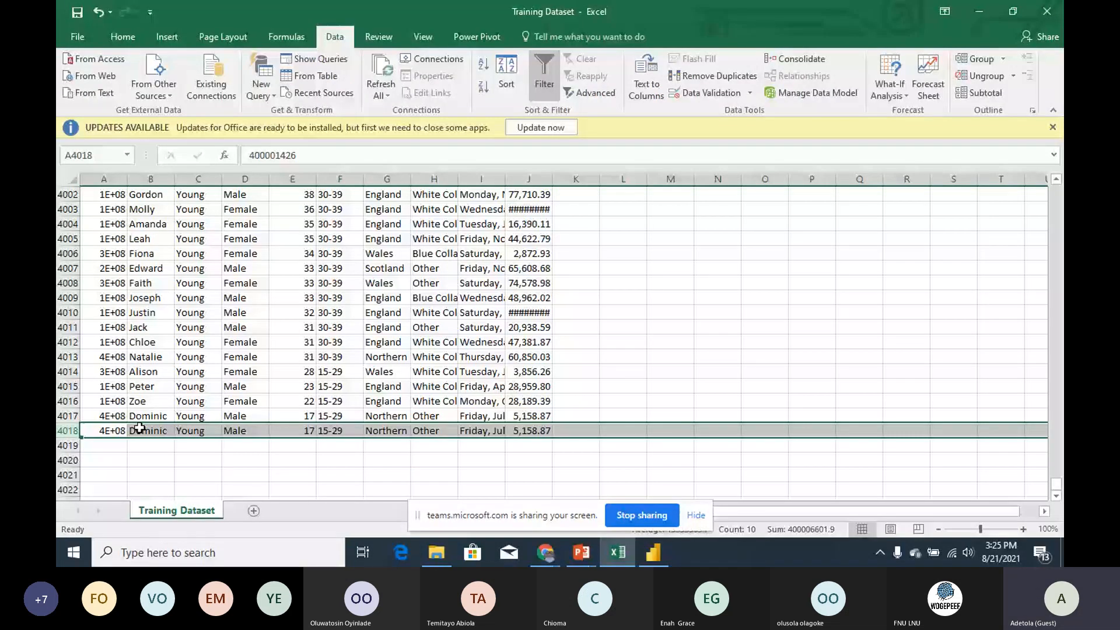
pyautogui.click(148, 431)
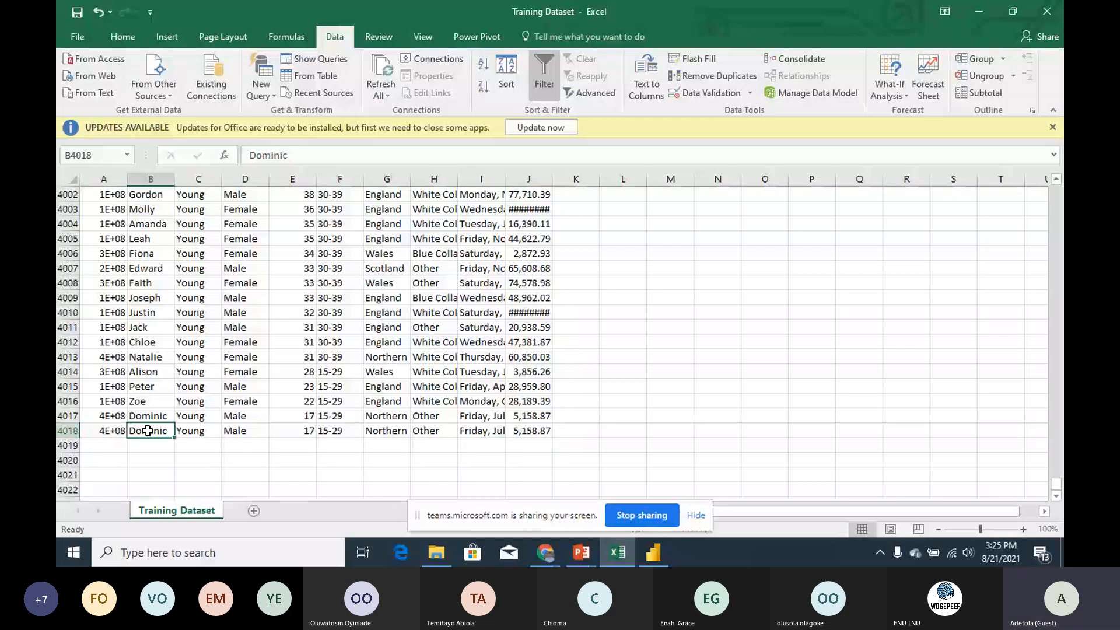
pyautogui.write('Esther')
pyautogui.press('Tab')
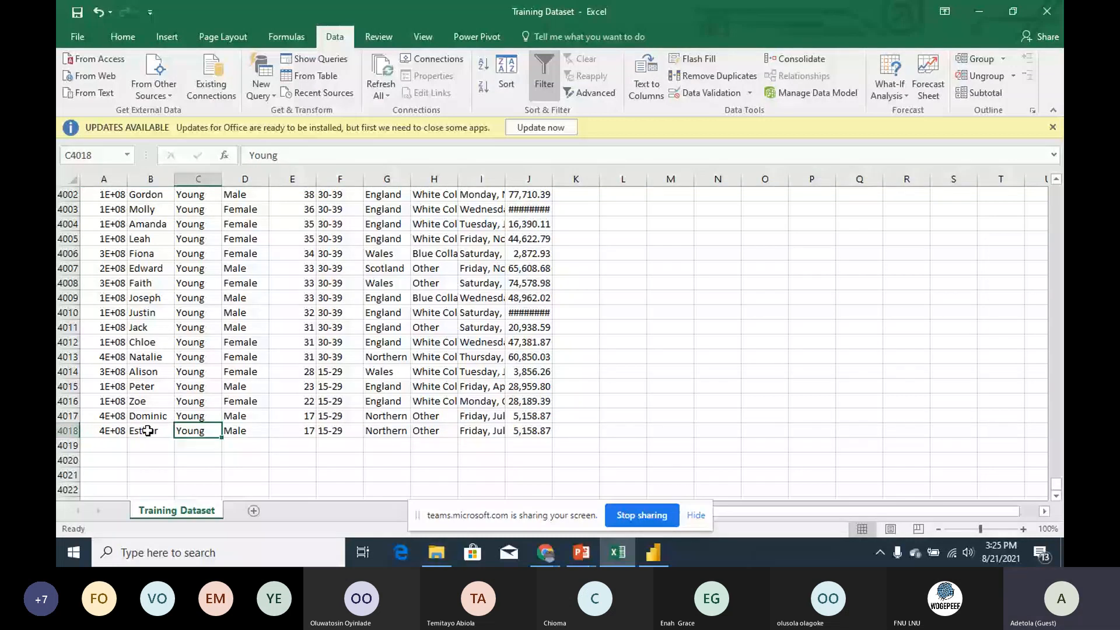
pyautogui.write('Evrything')
pyautogui.press('Tab')
pyautogui.write('Female')
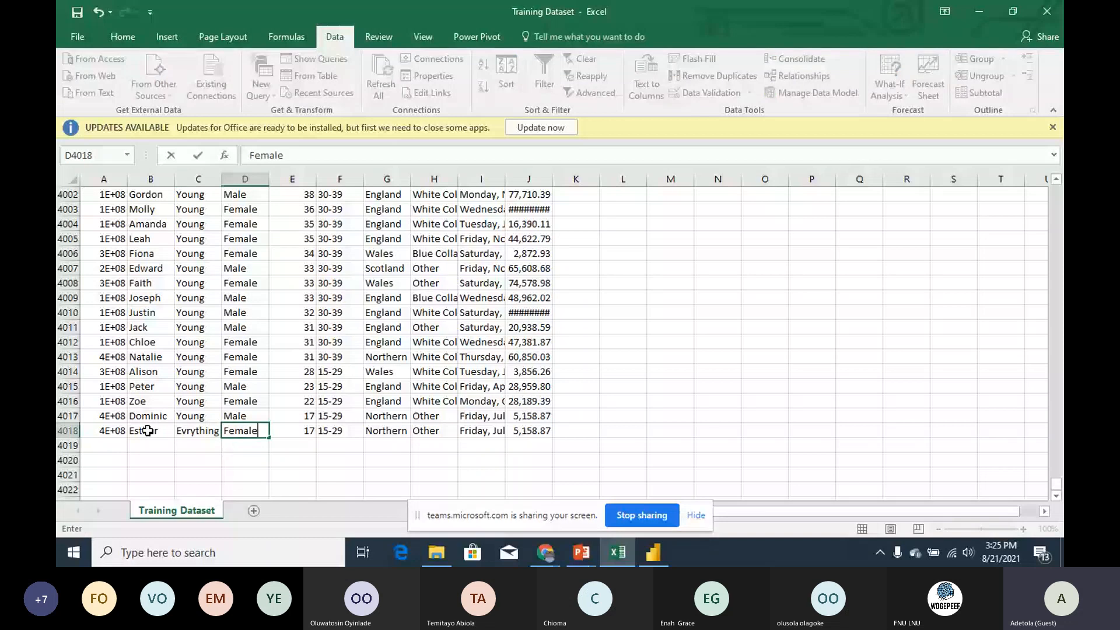
pyautogui.press('Tab')
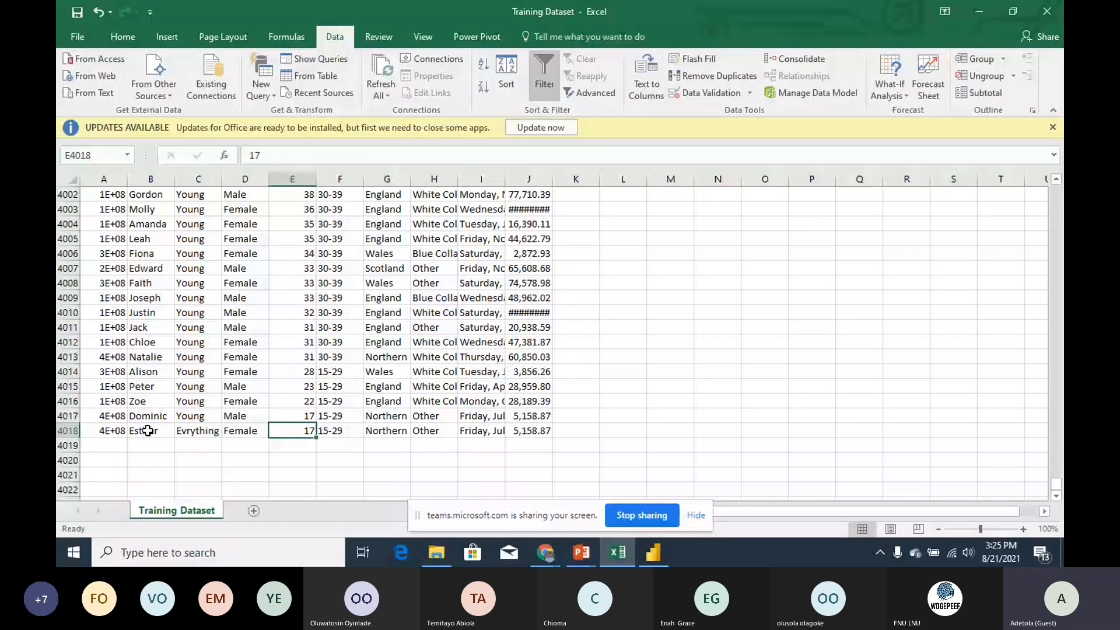
# Step: Set row 4018's age to 16, region to Ijebu and job classification to Red collar, keeping the age range 15-29
pyautogui.write('16')
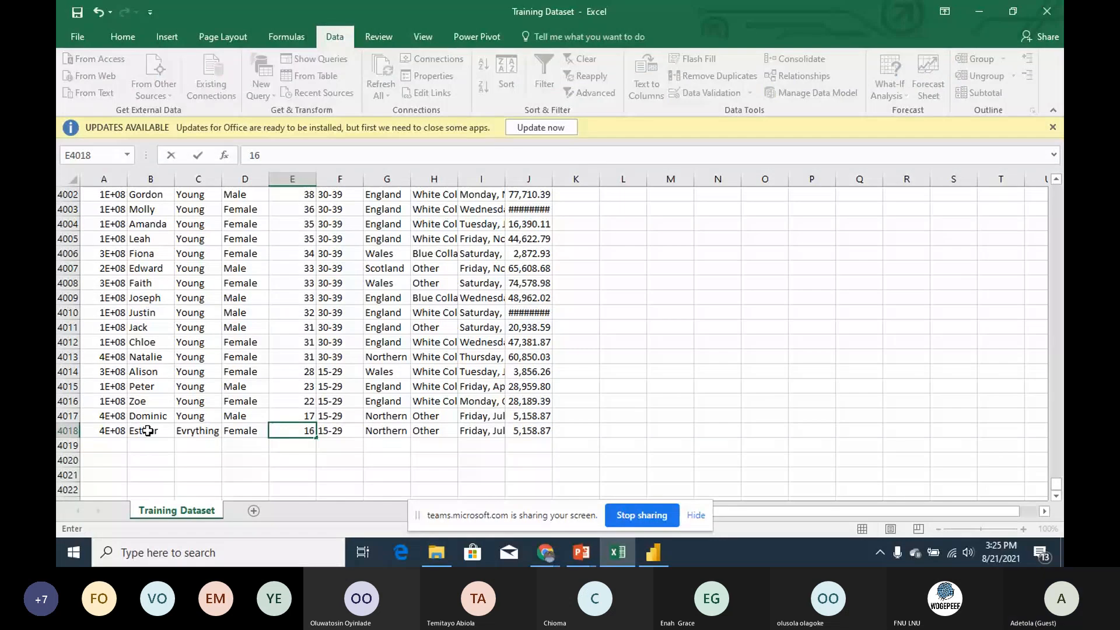
pyautogui.press('Tab')
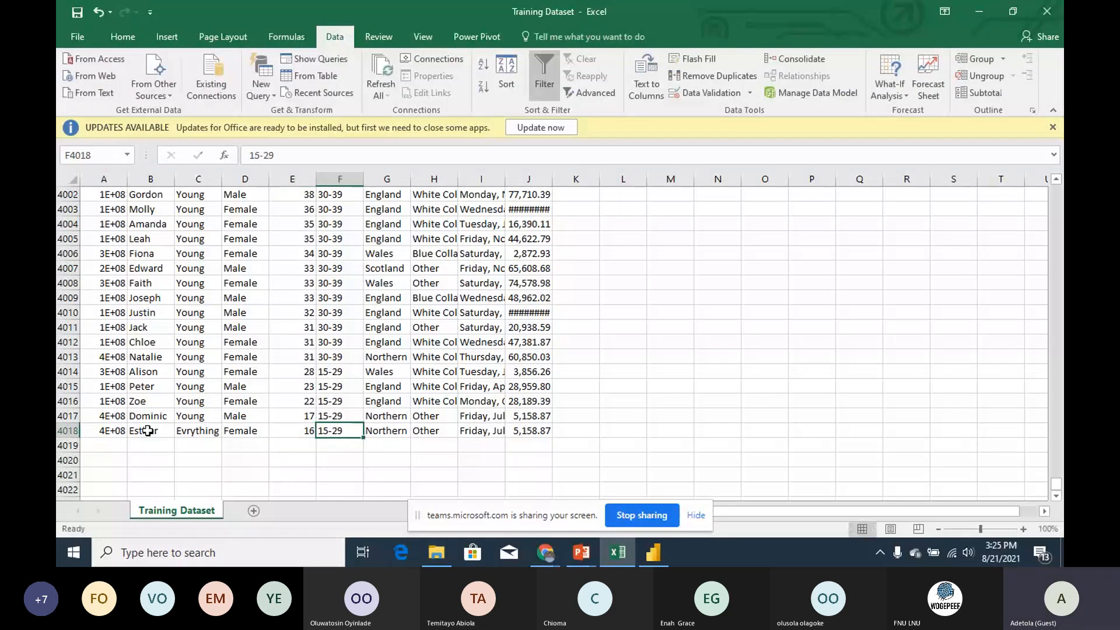
pyautogui.press('Tab')
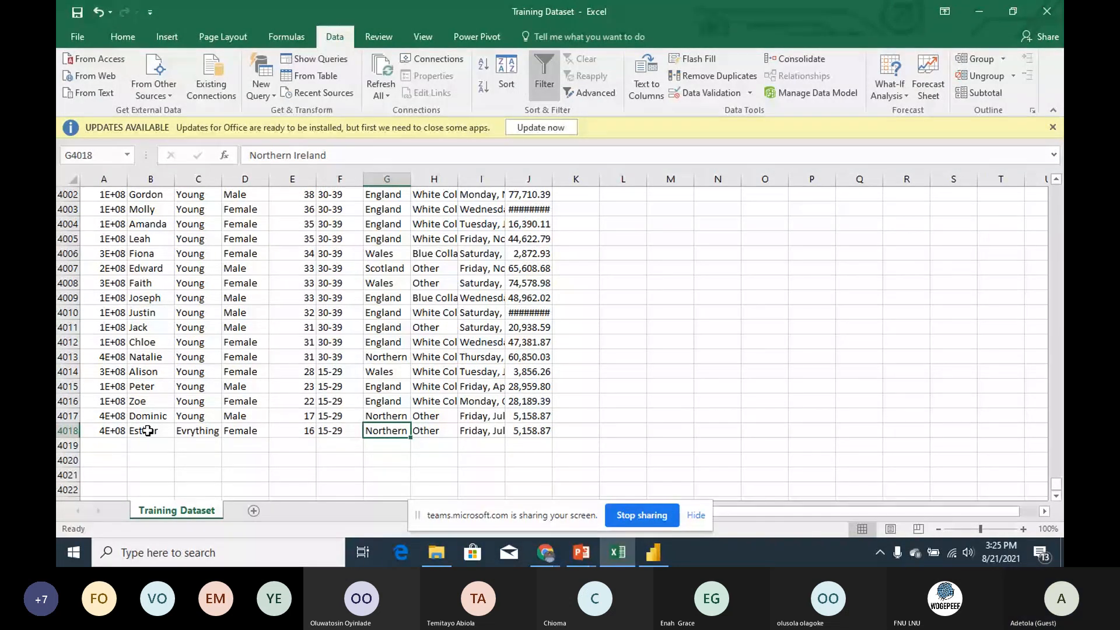
pyautogui.write('Ijebu')
pyautogui.press('Tab')
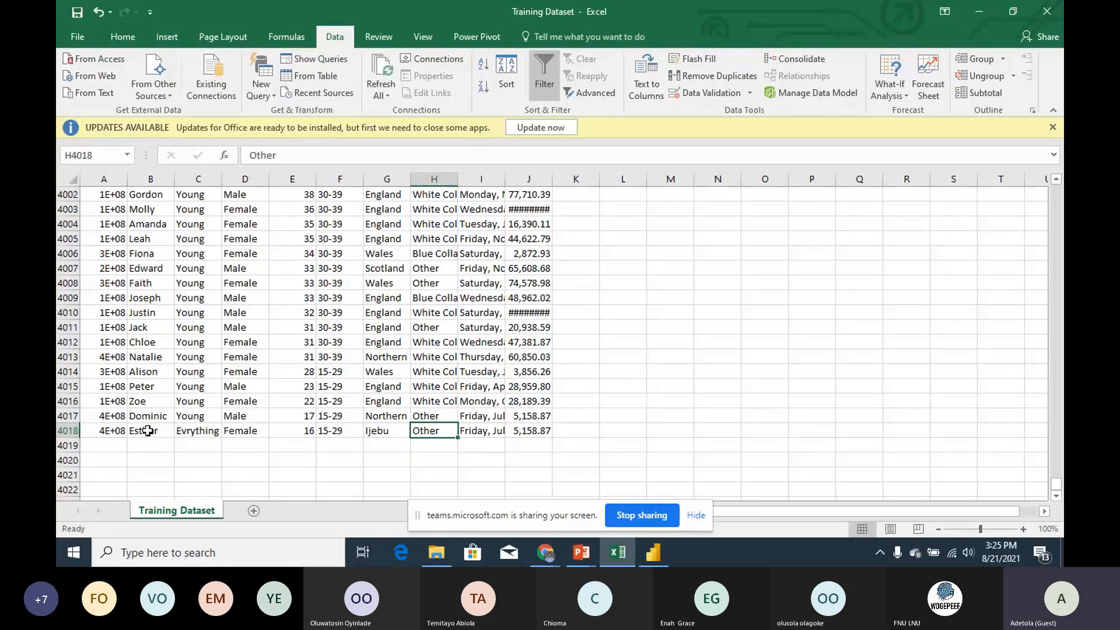
pyautogui.write('Re')
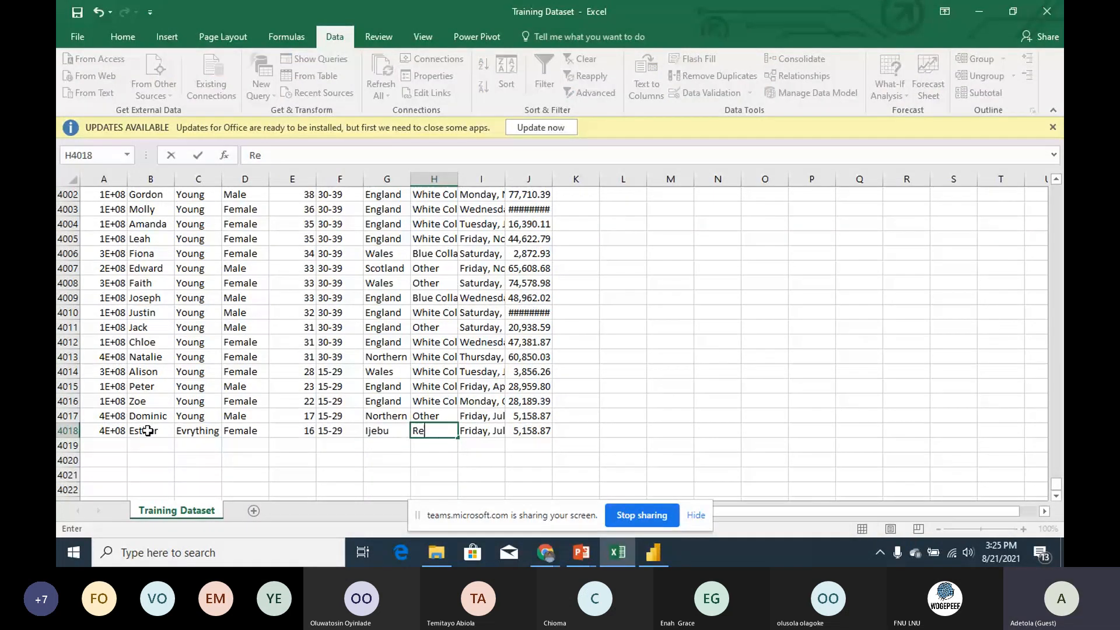
pyautogui.write('d collar')
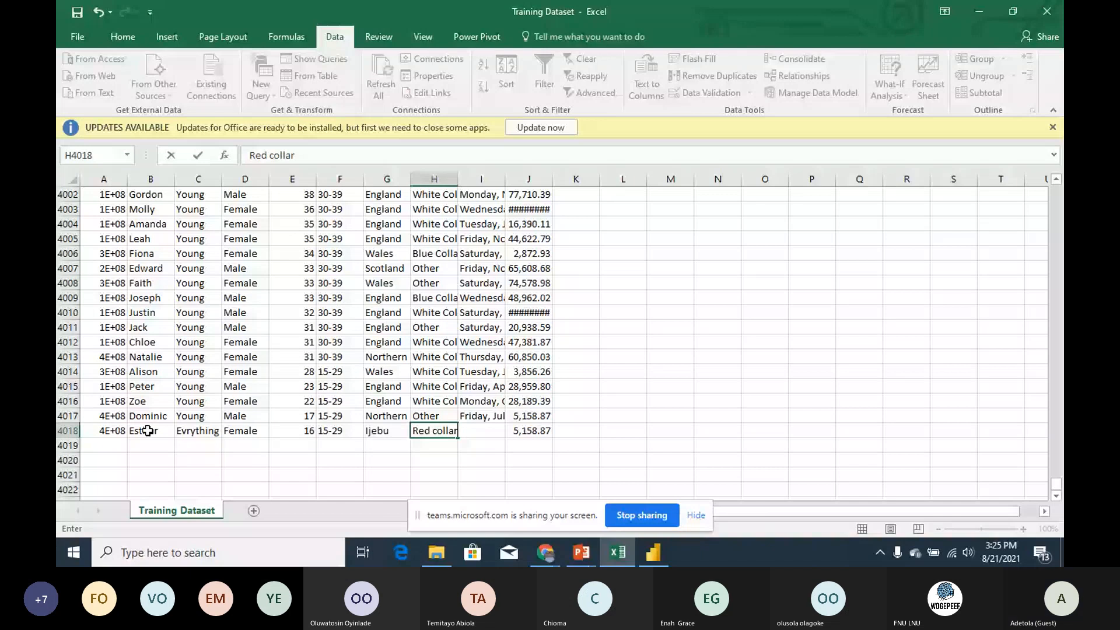
pyautogui.press('Tab')
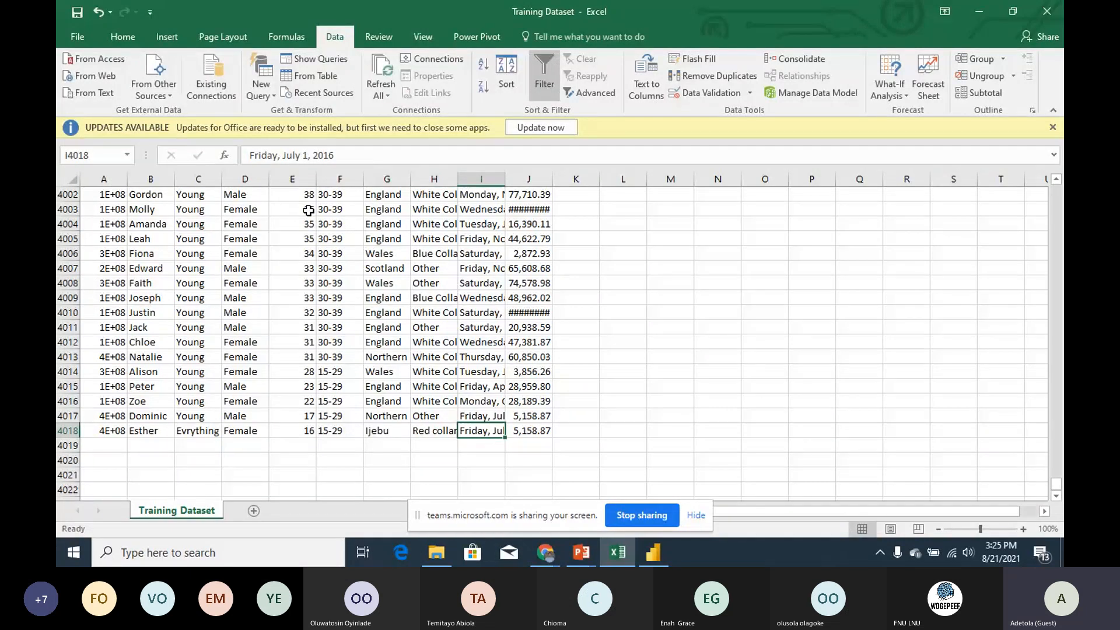
# Step: Change the Date Joined in row 4018 to Friday, July 1, 2021
pyautogui.click(350, 155)
pyautogui.press('BackSpace')
pyautogui.press('BackSpace')
pyautogui.write('2')
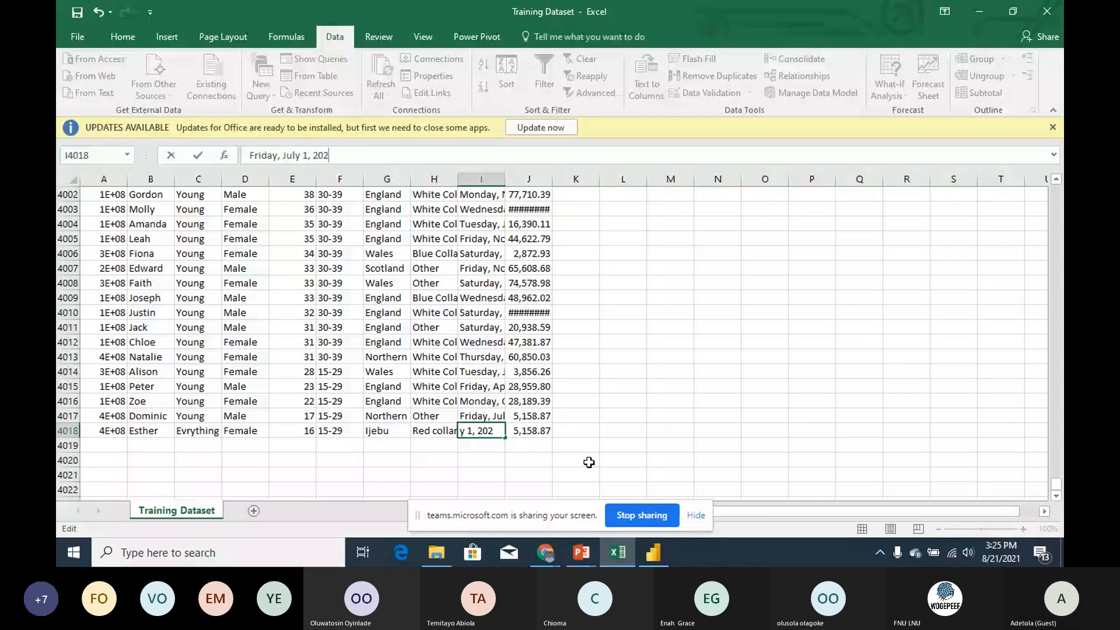
pyautogui.click(581, 554)
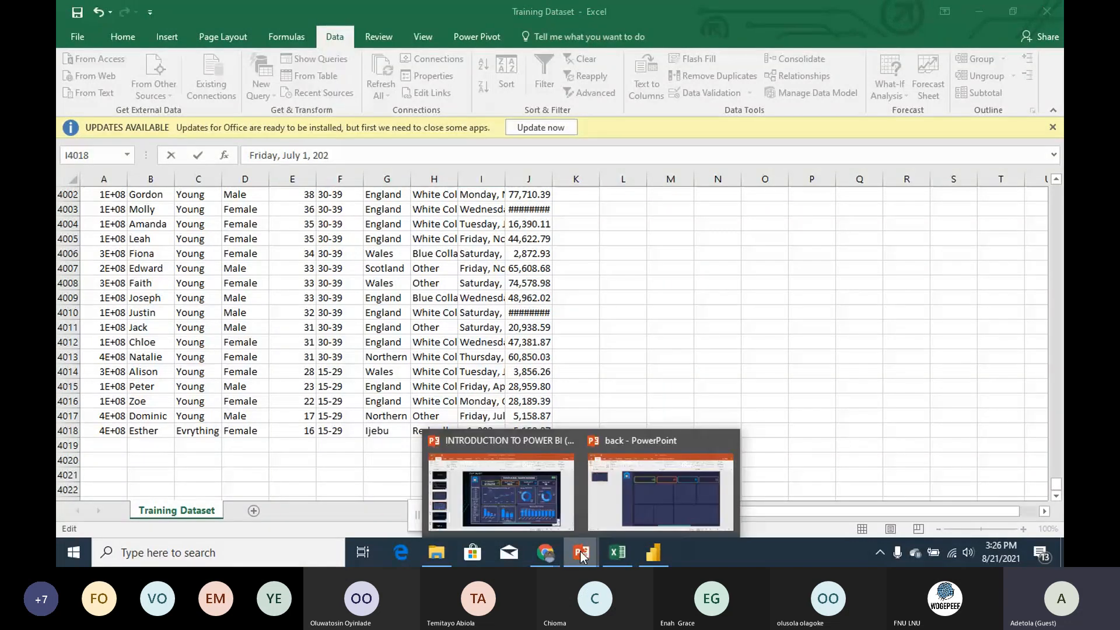
pyautogui.click(651, 554)
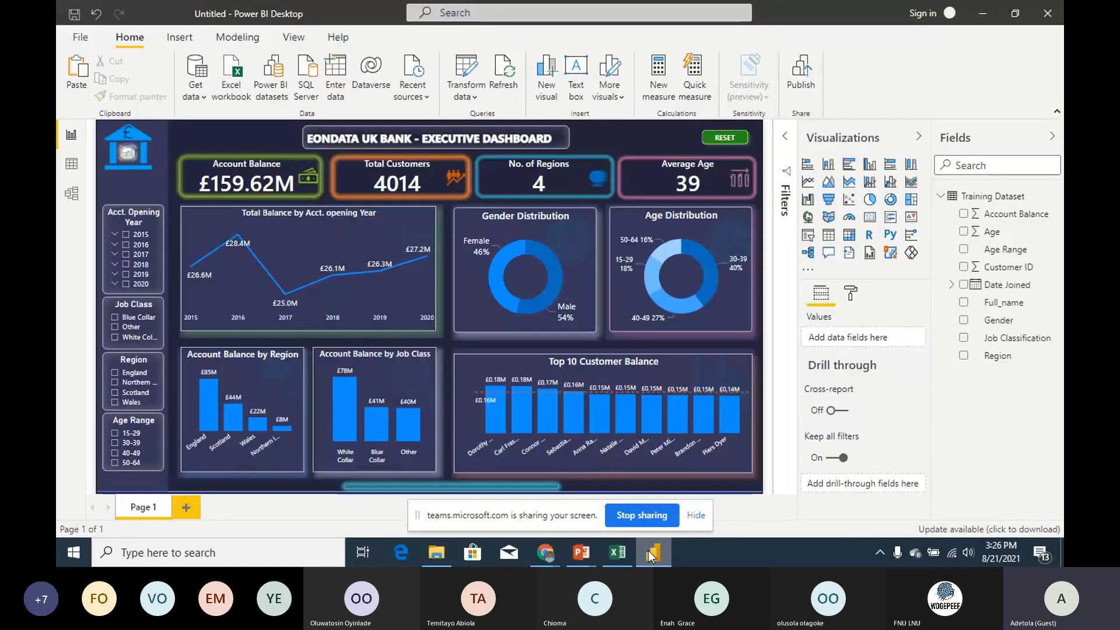
pyautogui.click(652, 554)
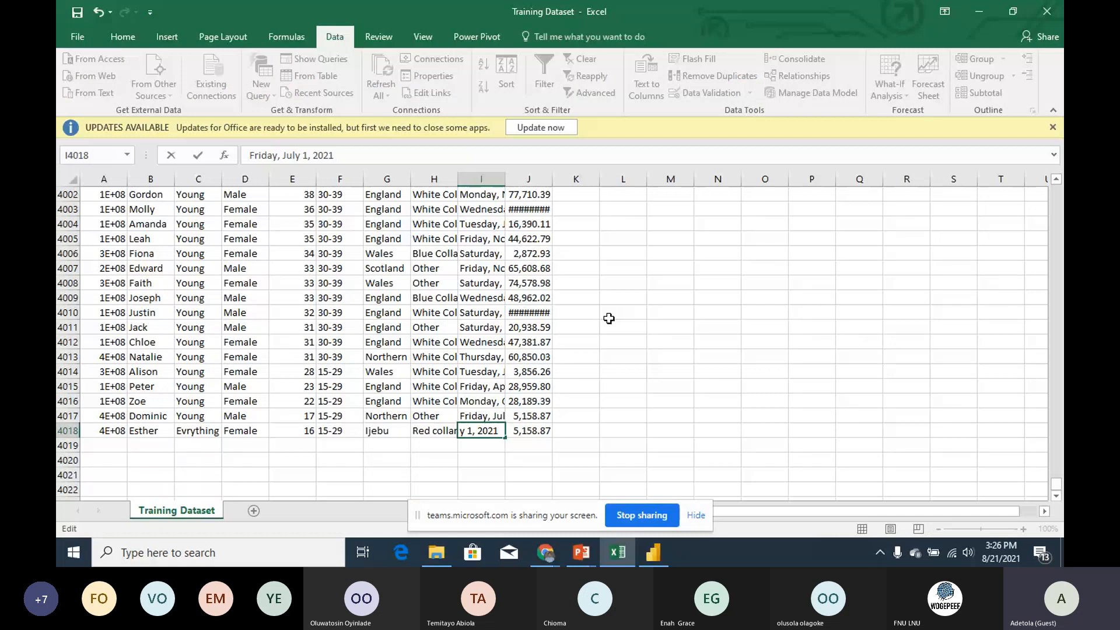
pyautogui.press('Escape')
# Step: Set the account balance in row 4018 to 7000 and change the last two digits of its customer ID
pyautogui.press('Right')
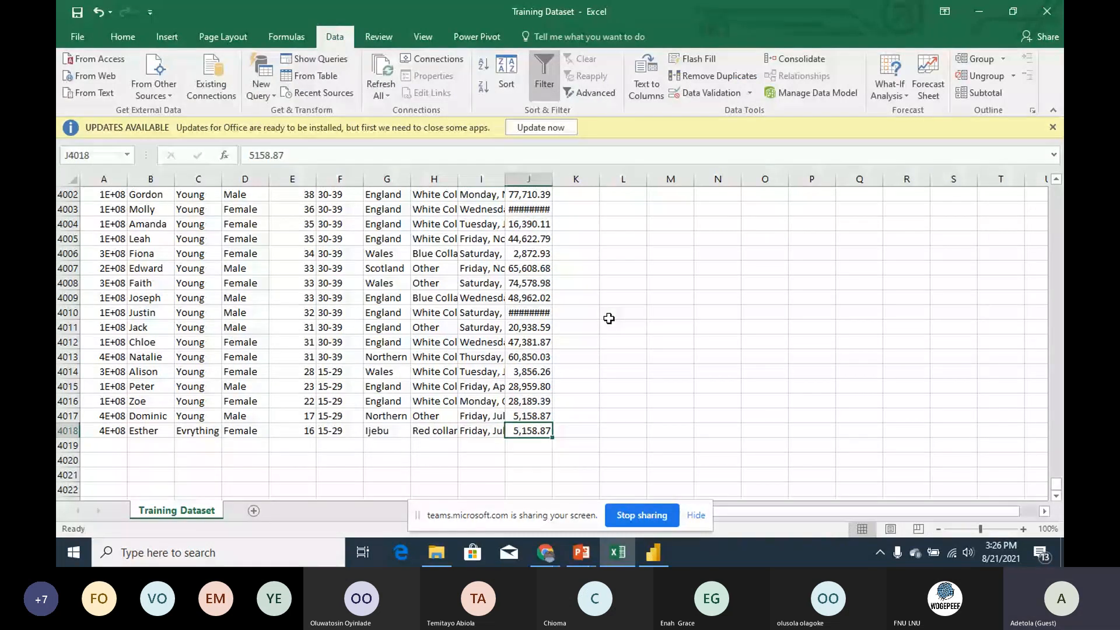
pyautogui.write('7000')
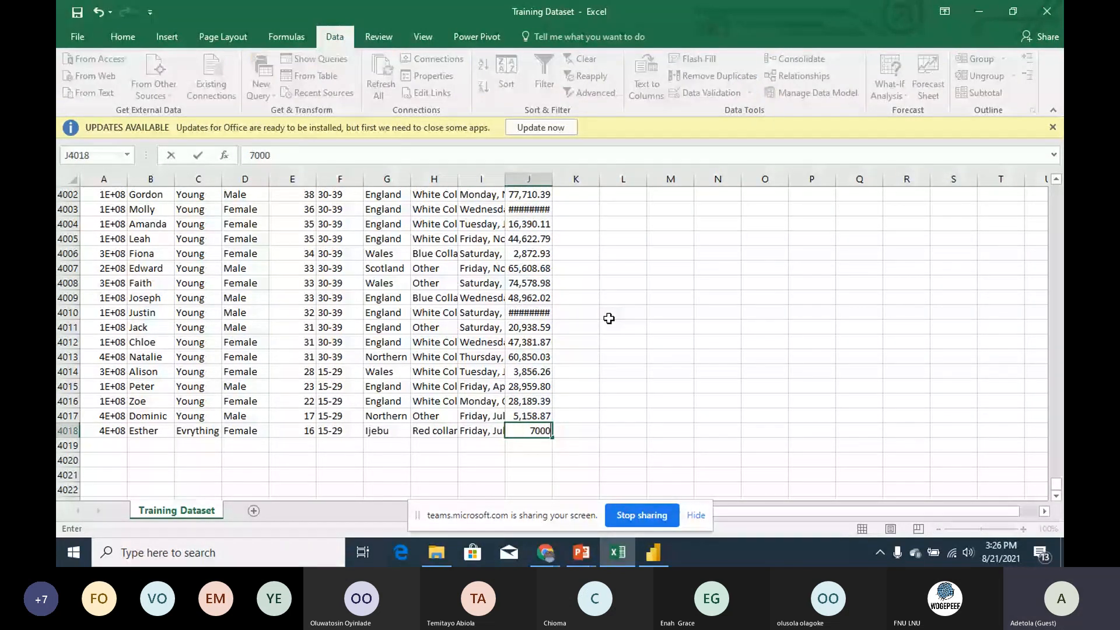
pyautogui.press('Left')
pyautogui.press('Left')
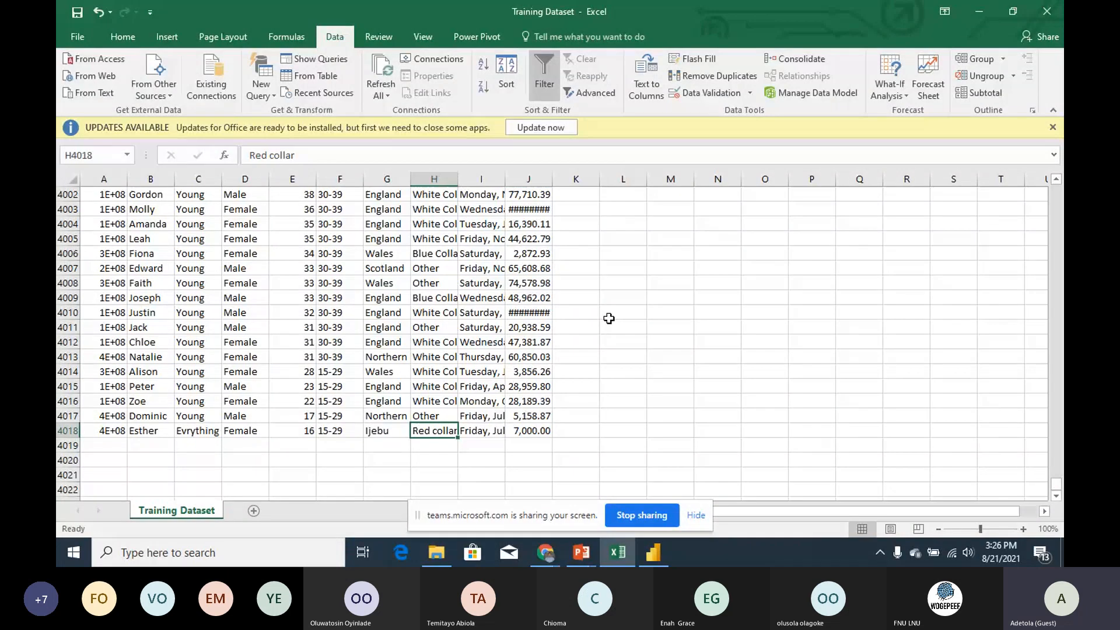
pyautogui.press('Home')
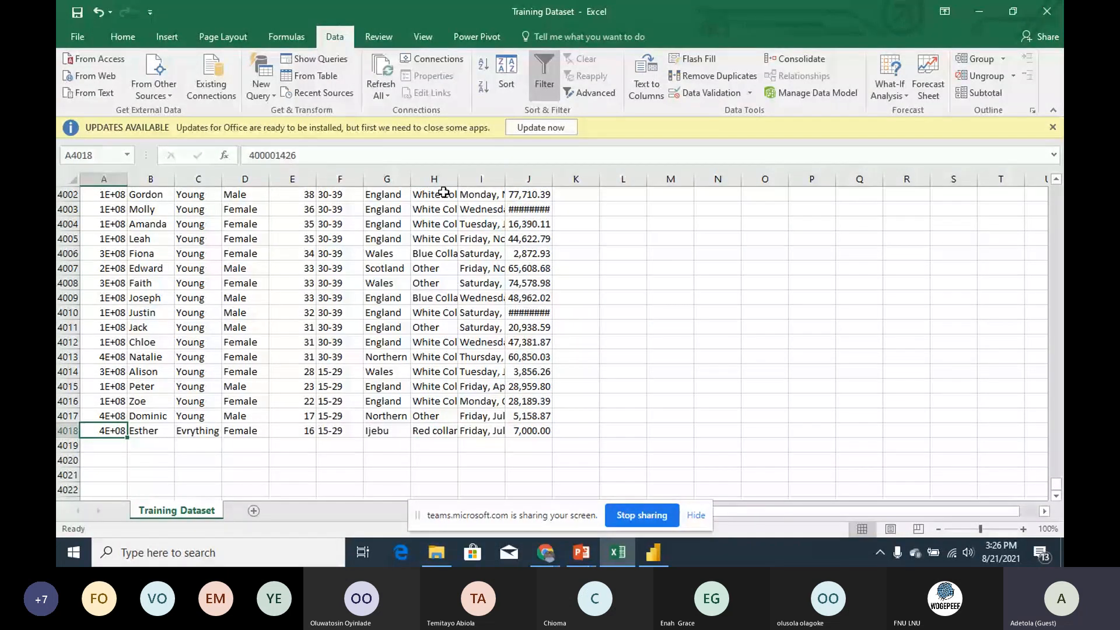
pyautogui.click(447, 150)
pyautogui.press('BackSpace')
pyautogui.press('BackSpace')
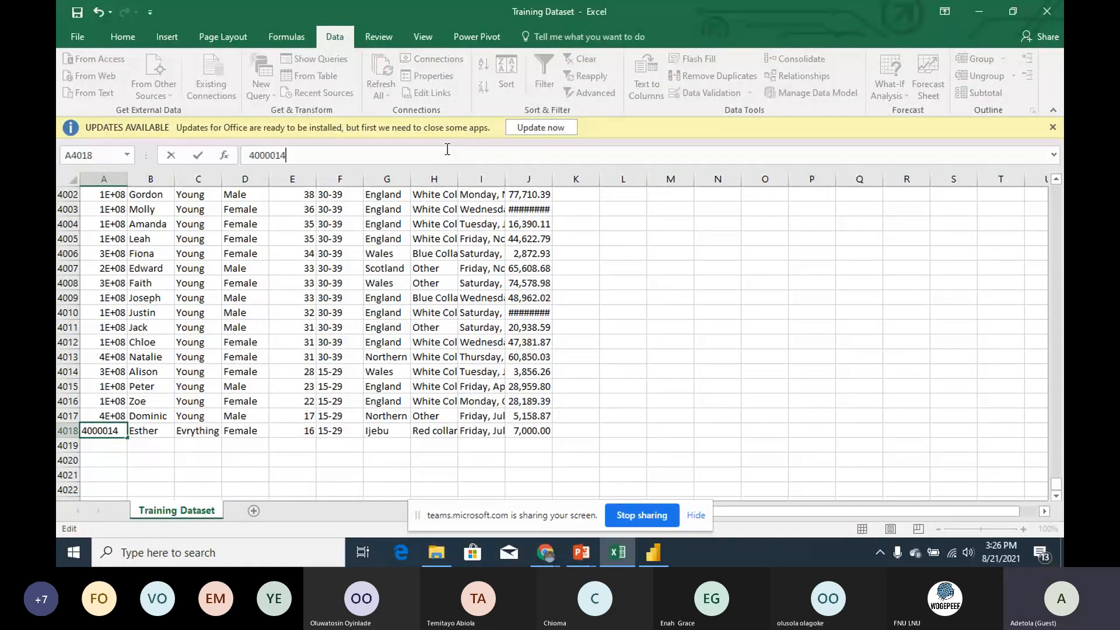
pyautogui.write('79')
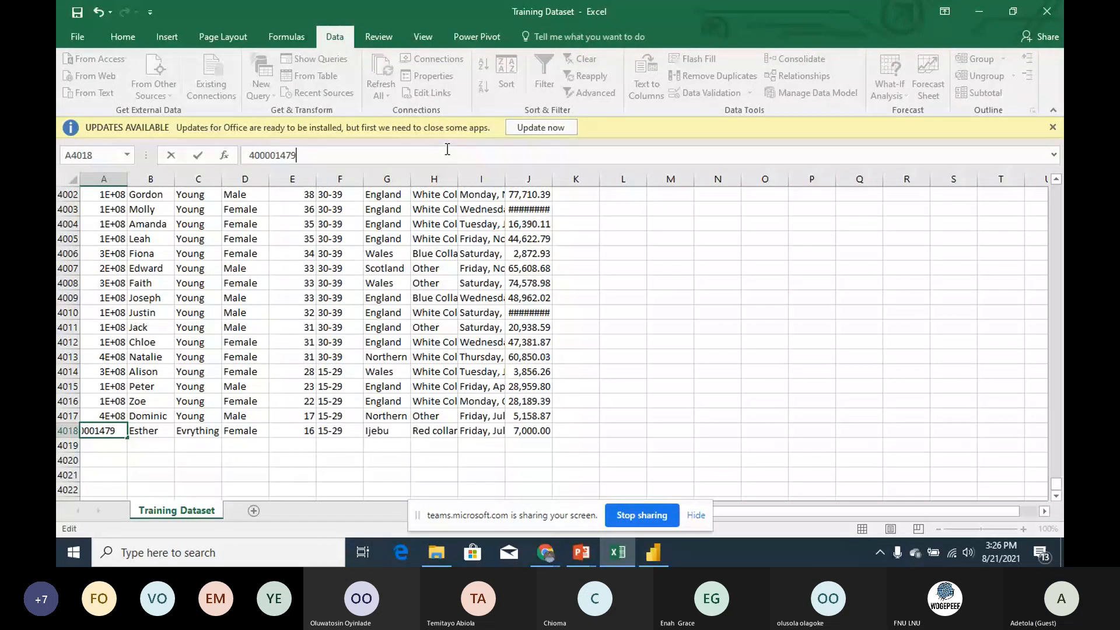
pyautogui.press('Return')
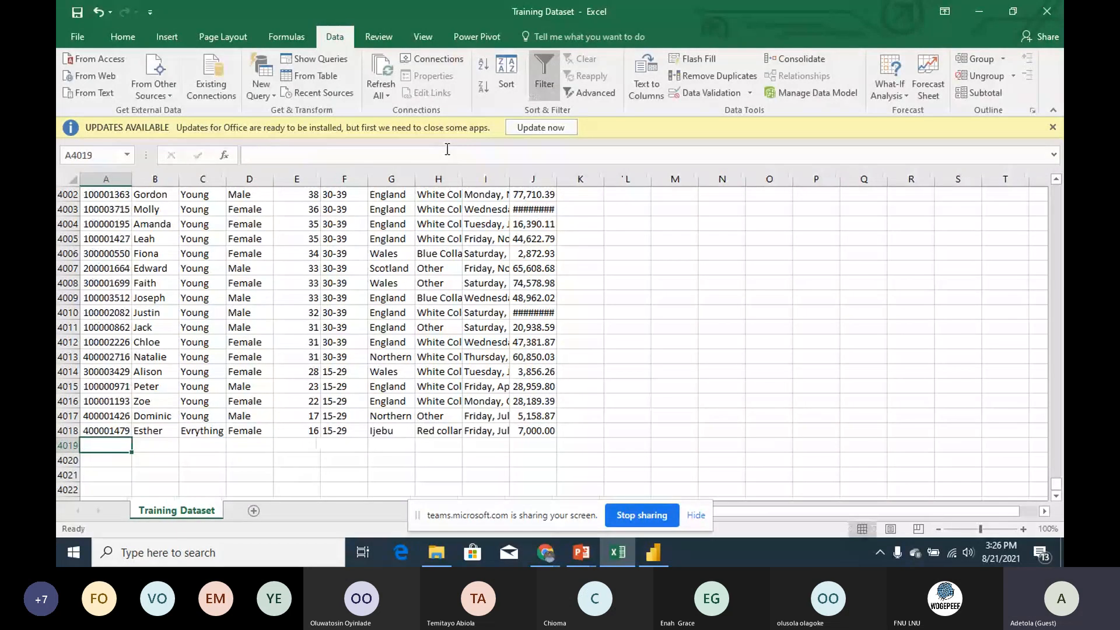
# Step: Review the entries of row 4018 from customer ID to account balance, and return to the dashboard in Power BI Desktop
pyautogui.press('Up')
pyautogui.press('Right')
pyautogui.press('Right')
pyautogui.press('Right')
pyautogui.press('Right')
pyautogui.press('Right')
pyautogui.press('Right')
pyautogui.press('Right')
pyautogui.press('Right')
pyautogui.press('Right')
pyautogui.press('Right')
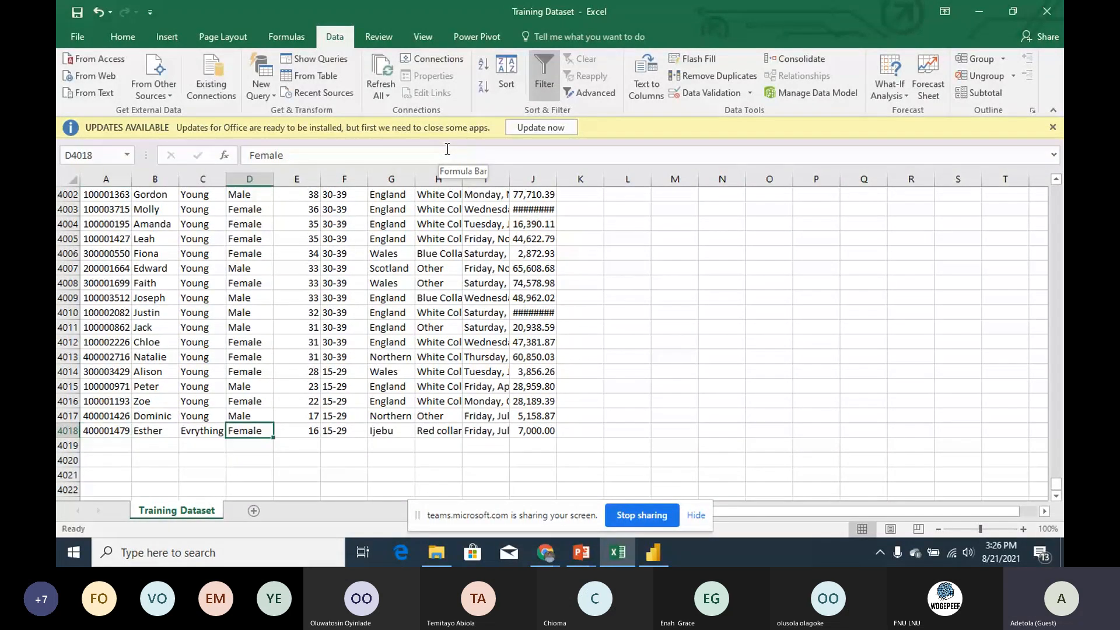
pyautogui.press('Left')
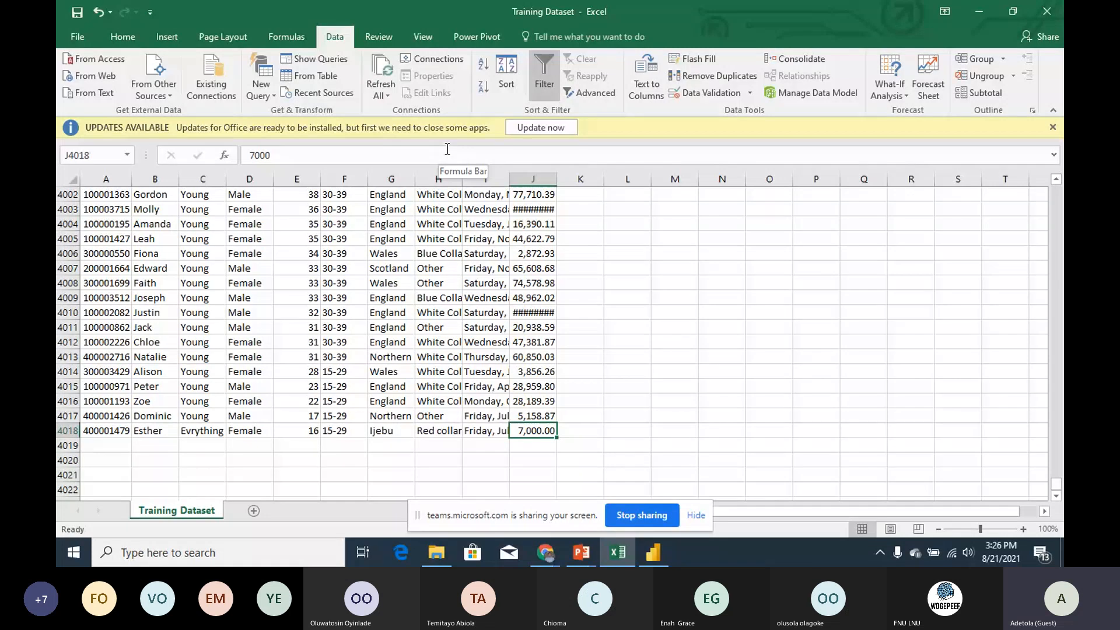
pyautogui.click(988, 12)
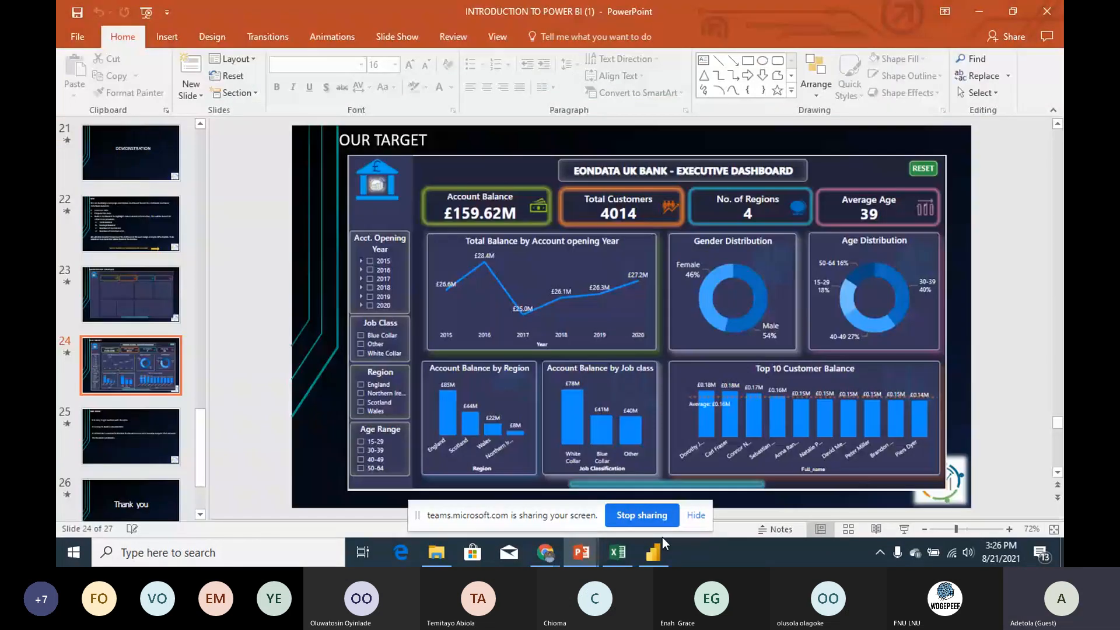
pyautogui.click(661, 551)
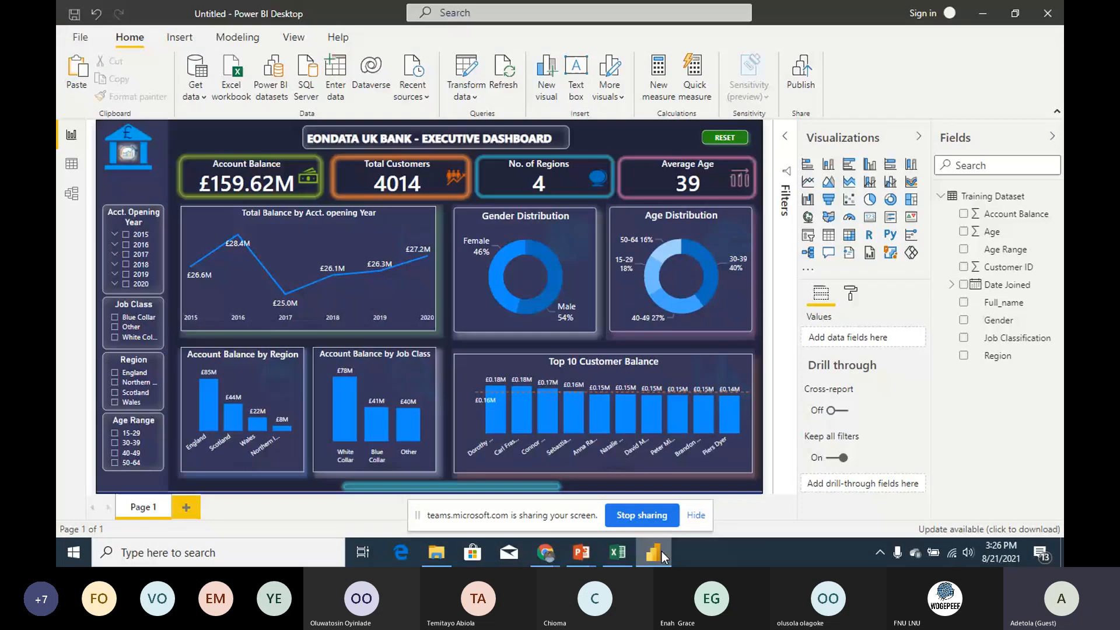
# Step: Refresh the dashboard's data, dismiss the refresh report and inspect the Total Balance by Acct. opening Year chart
pyautogui.click(502, 71)
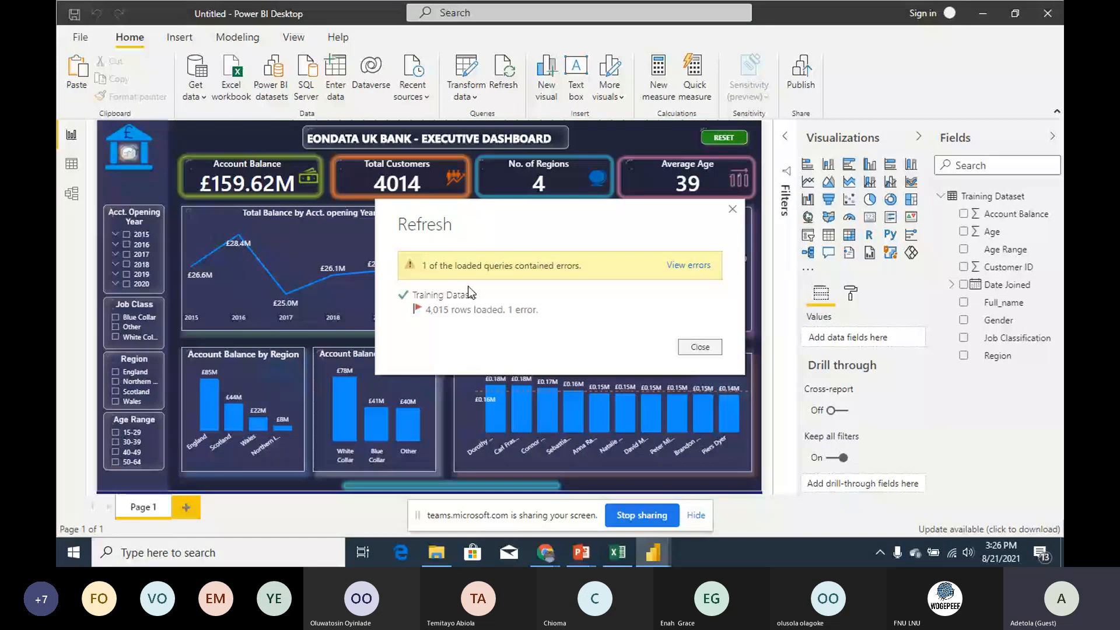
pyautogui.doubleClick(488, 310)
pyautogui.click(699, 353)
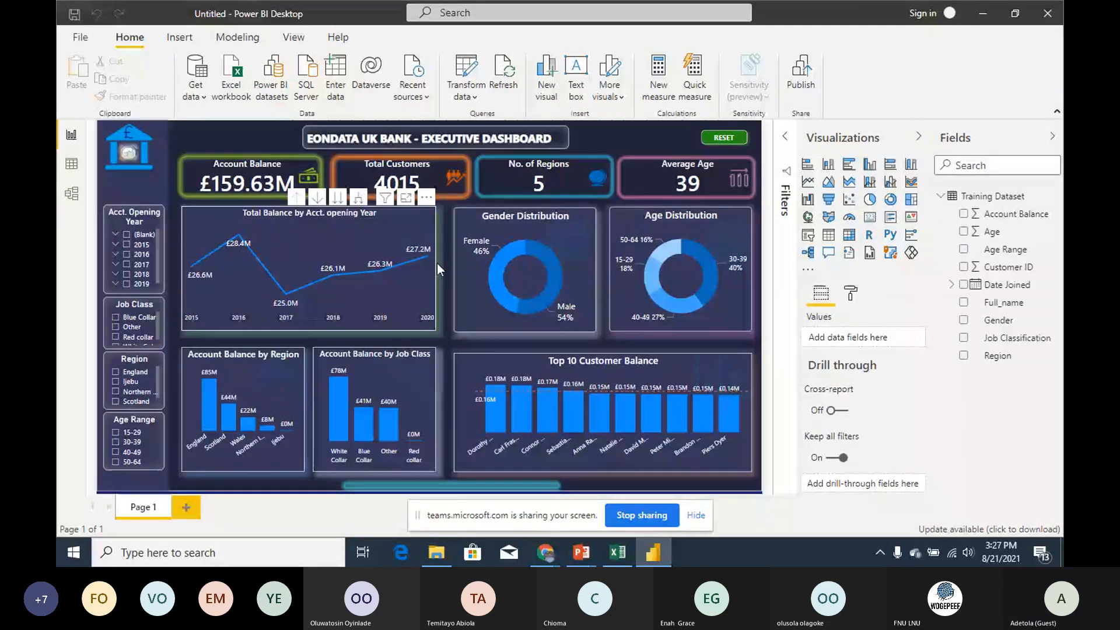
pyautogui.click(411, 285)
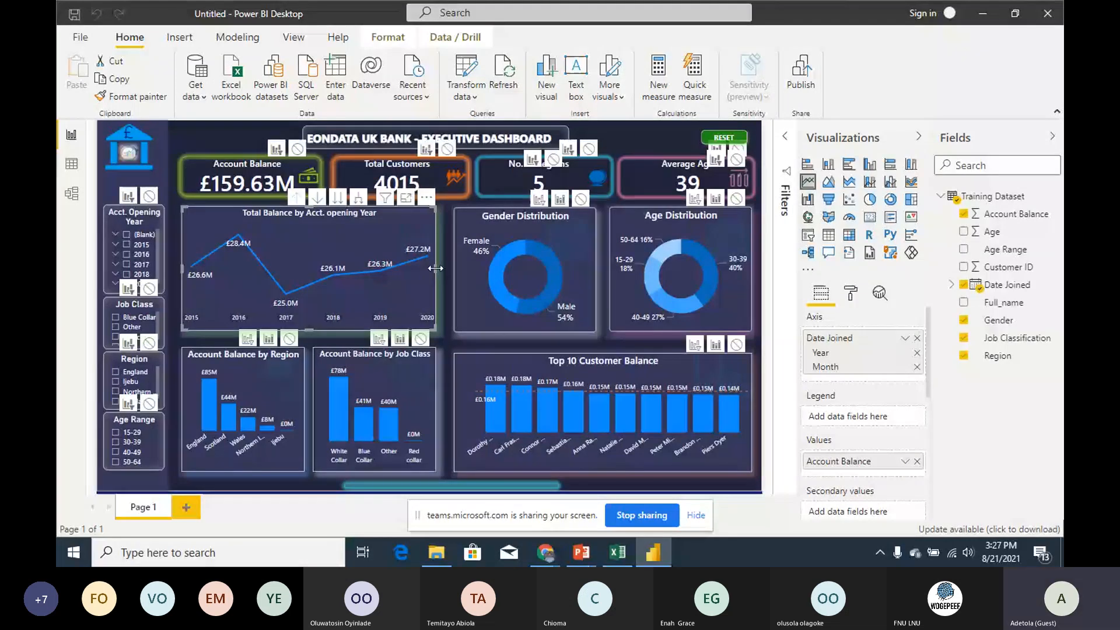
pyautogui.moveTo(436, 268); pyautogui.dragTo(433, 267)
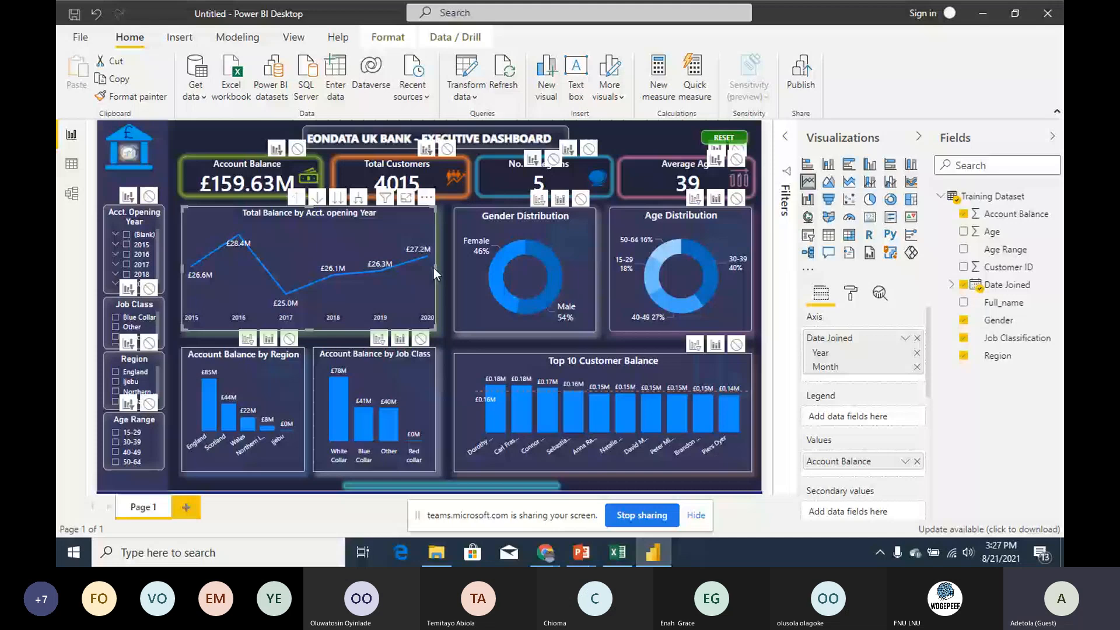
pyautogui.click(626, 142)
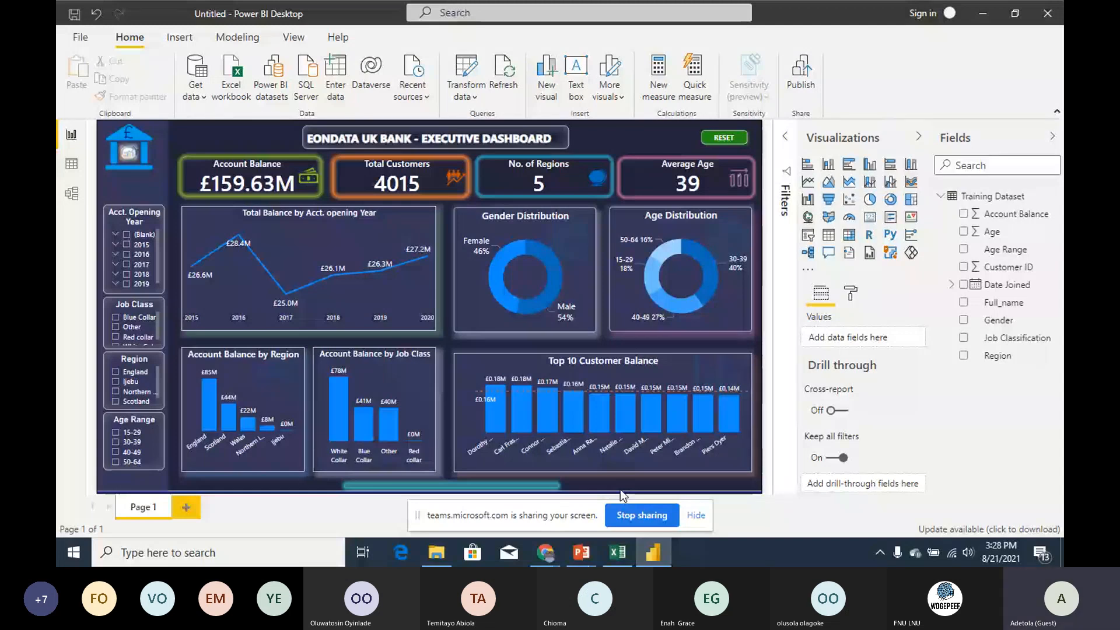
# Step: Clear the contents of row 4018 in the Training Dataset workbook in Excel, and refresh the dashboard in Power BI Desktop
pyautogui.click(620, 561)
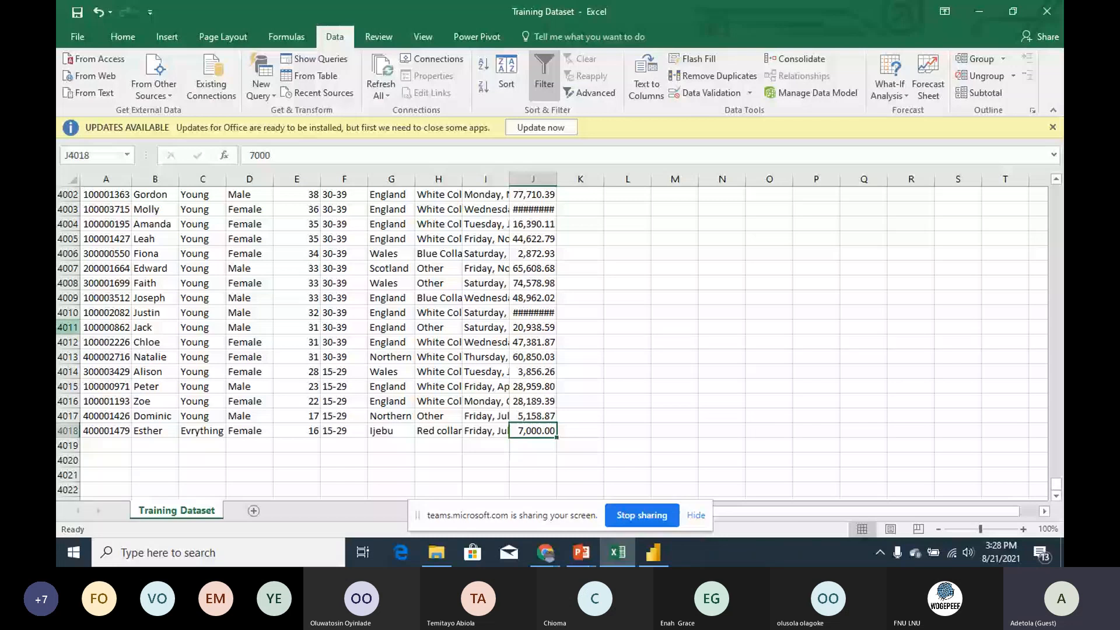
pyautogui.click(64, 431)
pyautogui.press('Delete')
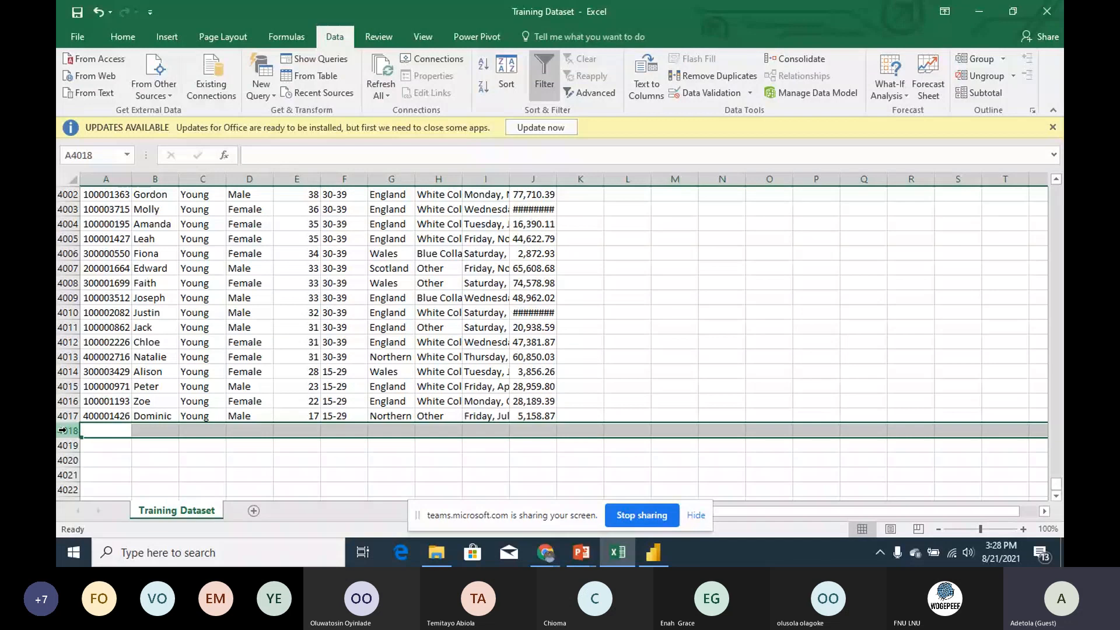
pyautogui.click(985, 13)
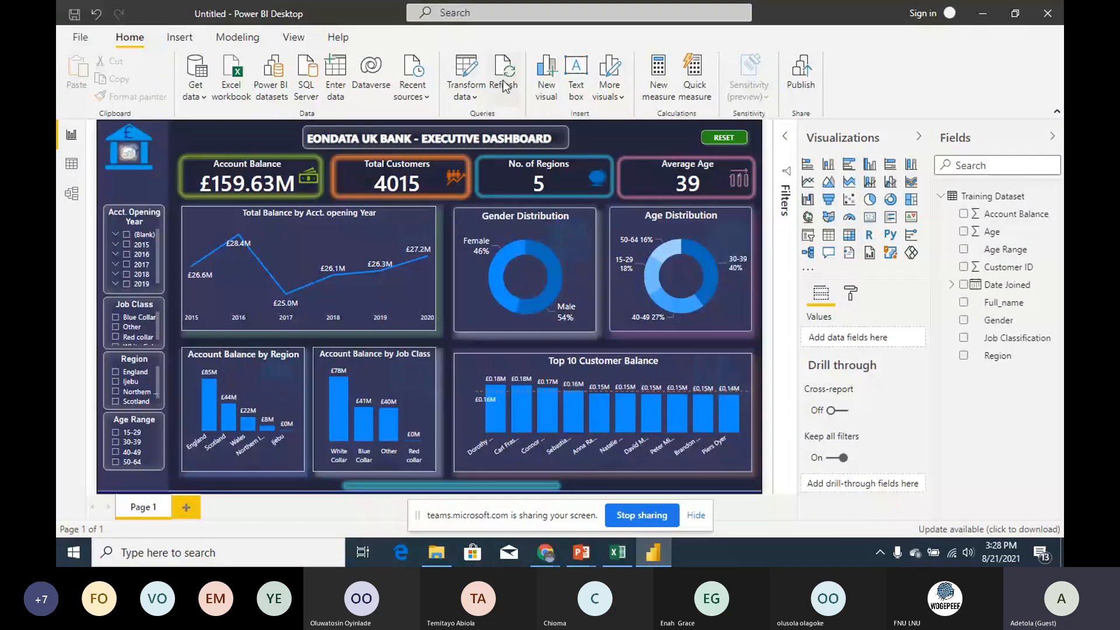
pyautogui.click(505, 86)
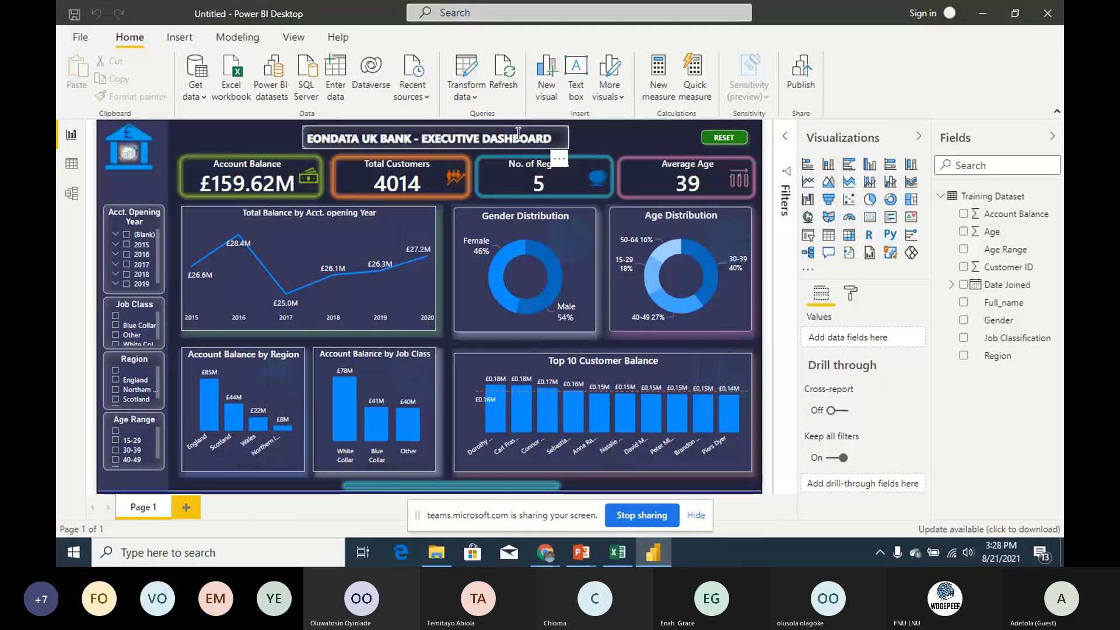
pyautogui.click(509, 79)
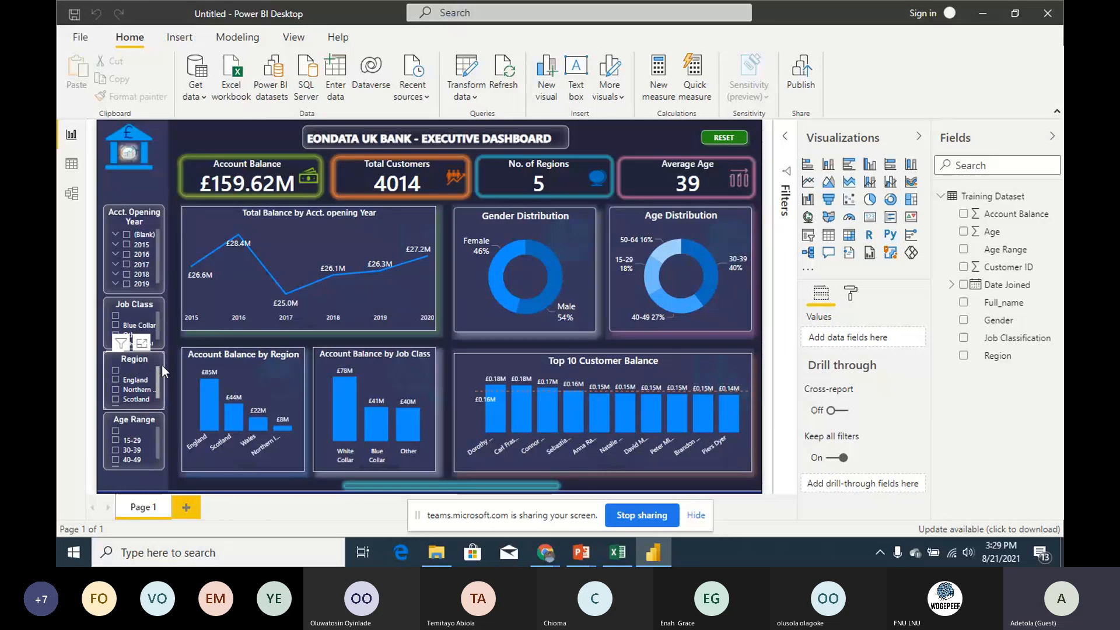
# Step: Open the Training Dataset query in Power Query Editor, enable column distribution and column quality, and examine the columns through Date Joined
pyautogui.click(473, 78)
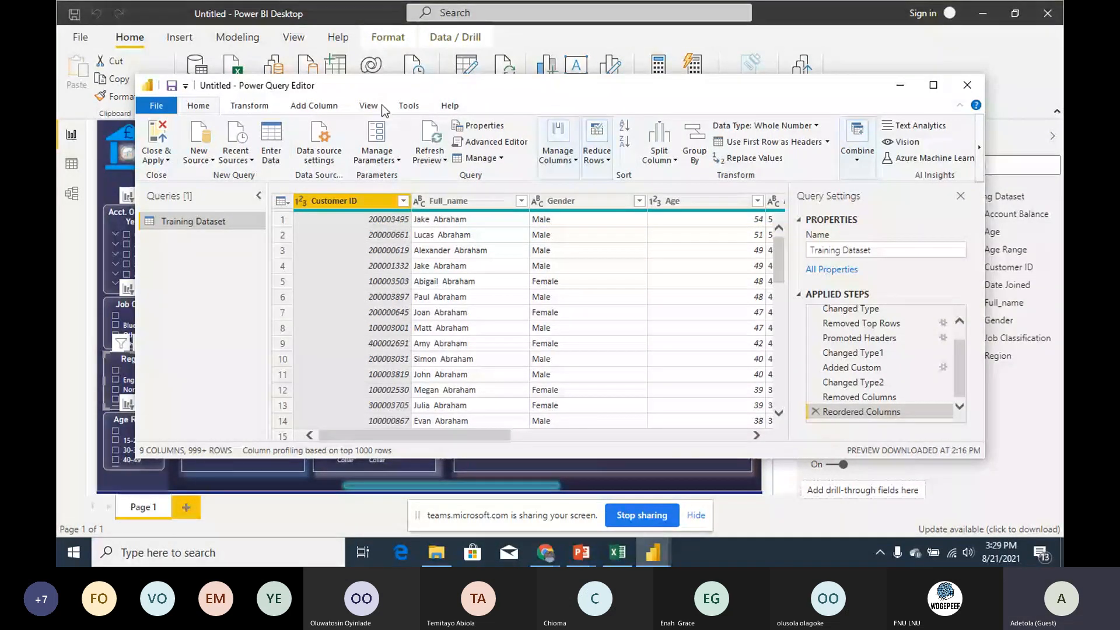
pyautogui.click(407, 106)
pyautogui.click(223, 108)
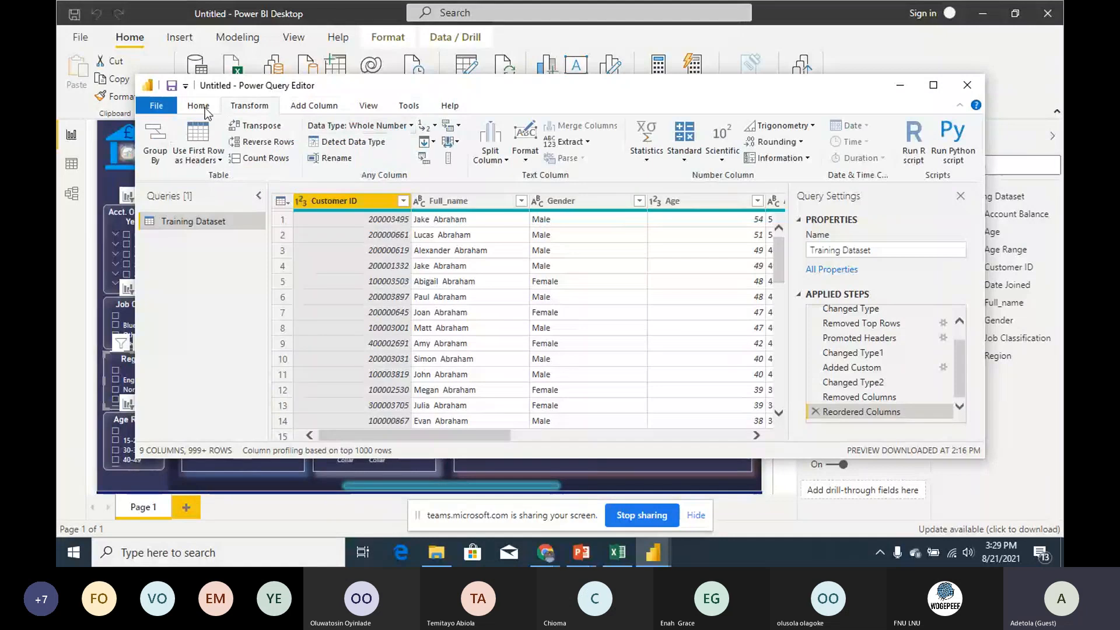
pyautogui.click(373, 105)
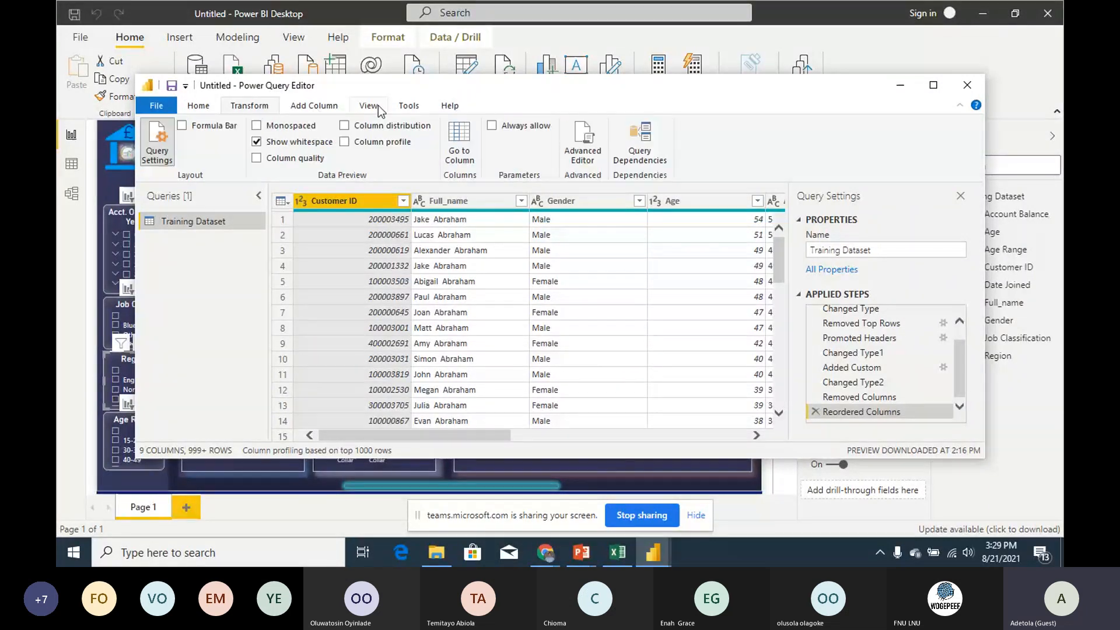
pyautogui.click(345, 141)
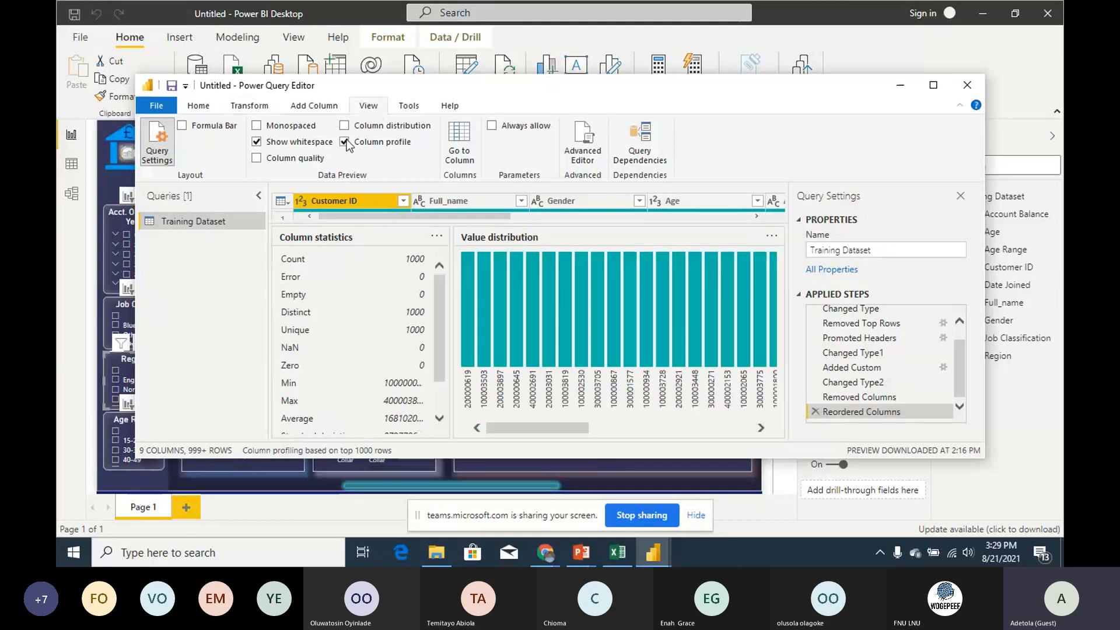
pyautogui.click(346, 142)
pyautogui.click(346, 126)
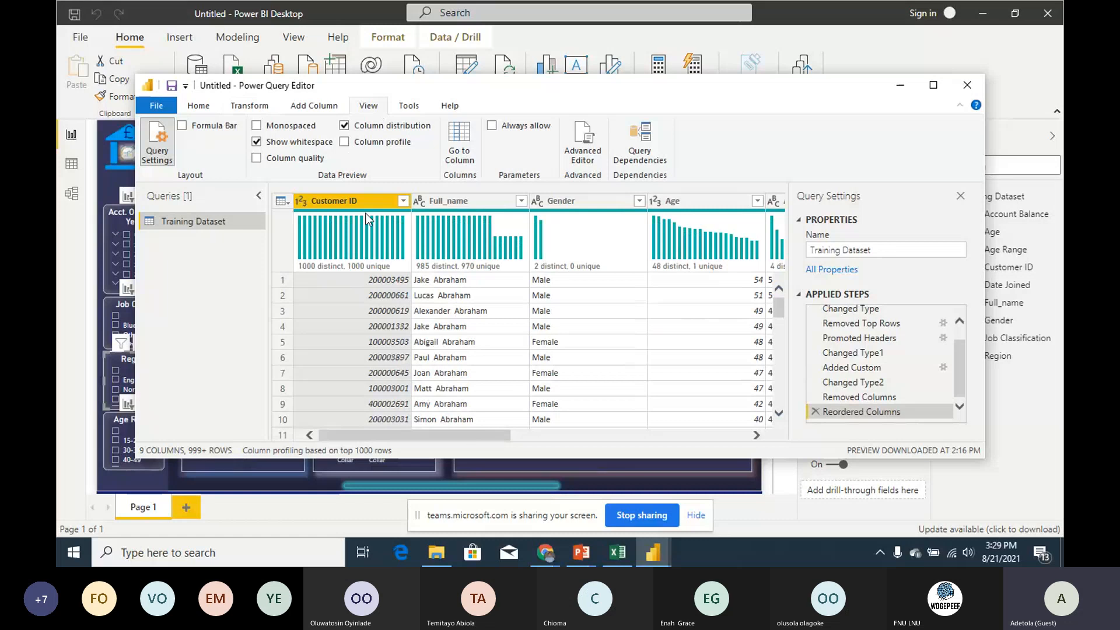
pyautogui.click(257, 158)
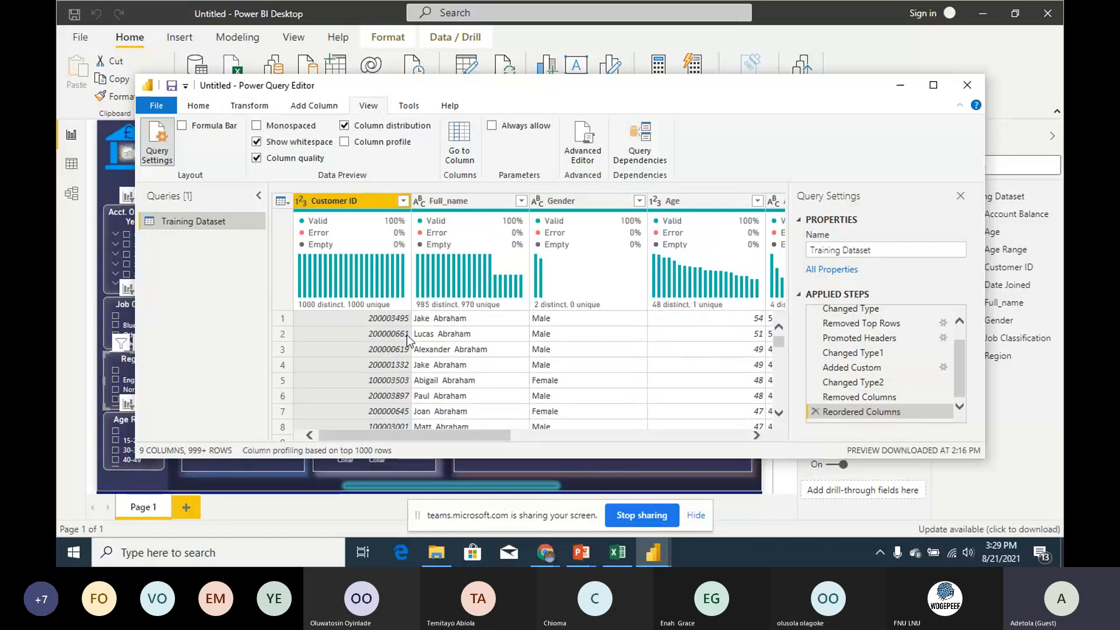
pyautogui.moveTo(417, 432); pyautogui.dragTo(598, 416)
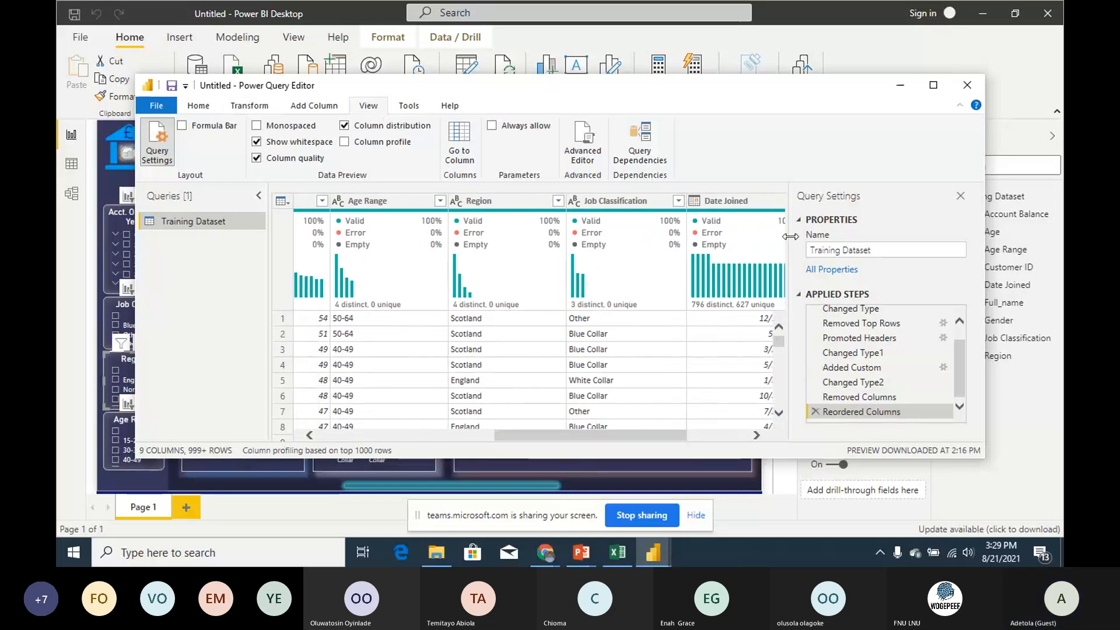
# Step: Delete the emptied row 4018 from the Training Dataset workbook in Excel and close the workbook
pyautogui.click(627, 562)
pyautogui.rightClick(60, 433)
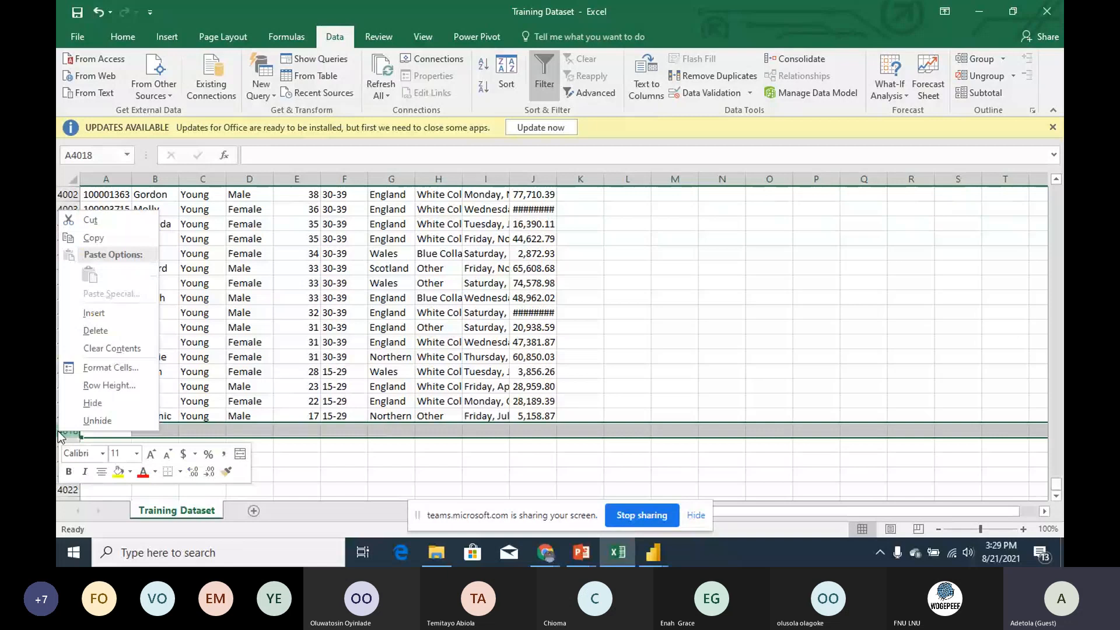
pyautogui.click(104, 331)
pyautogui.click(575, 388)
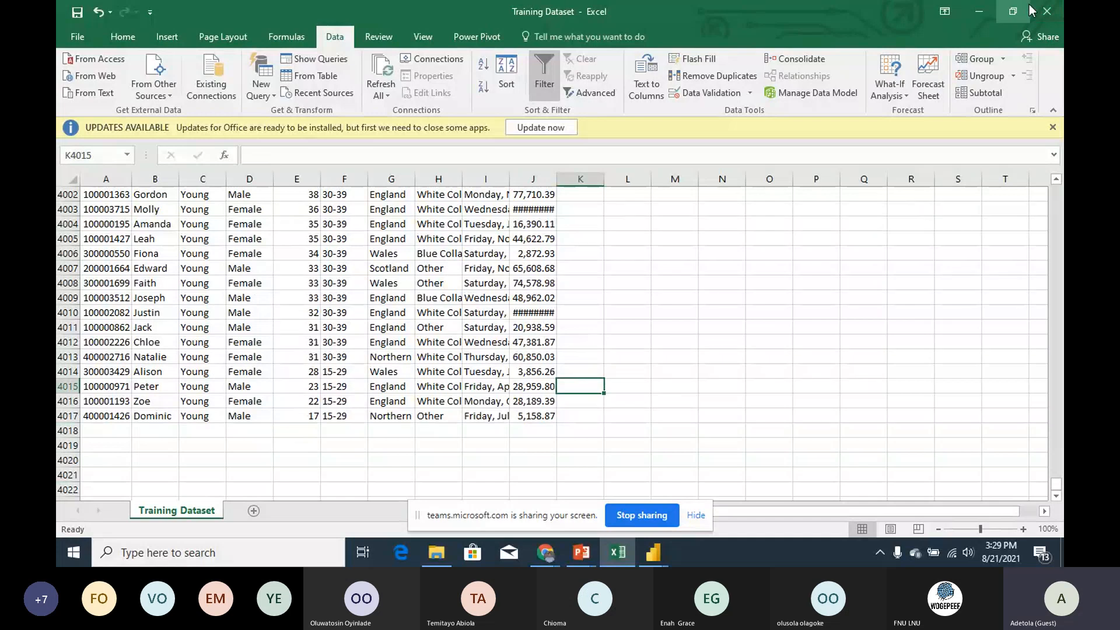
pyautogui.click(1046, 13)
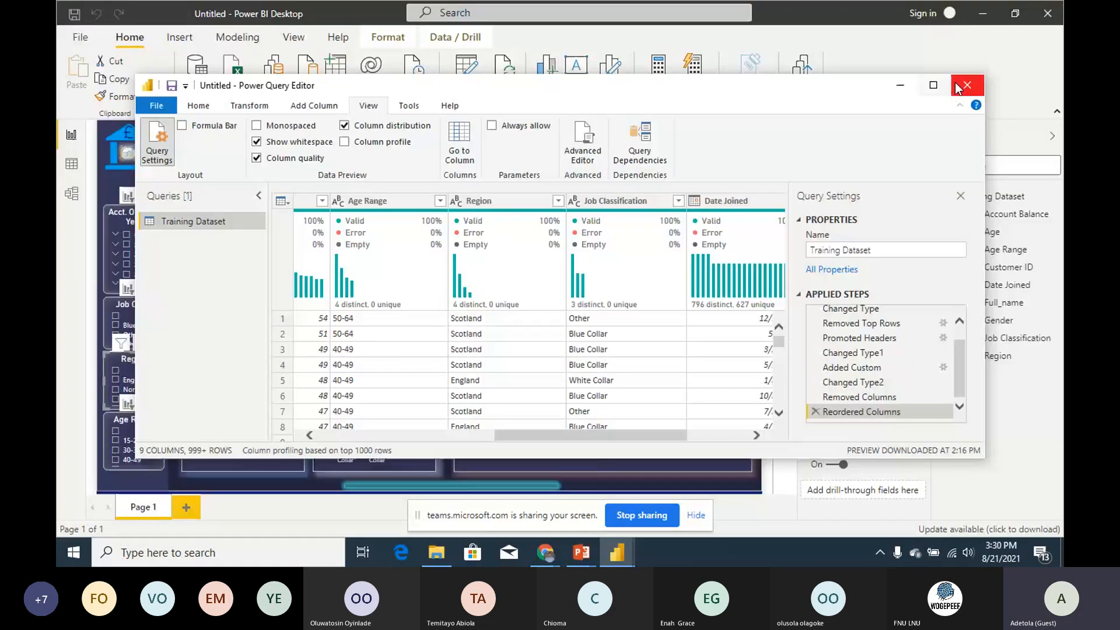
# Step: Close Power Query Editor and refresh the dashboard's data in Power BI Desktop
pyautogui.click(957, 87)
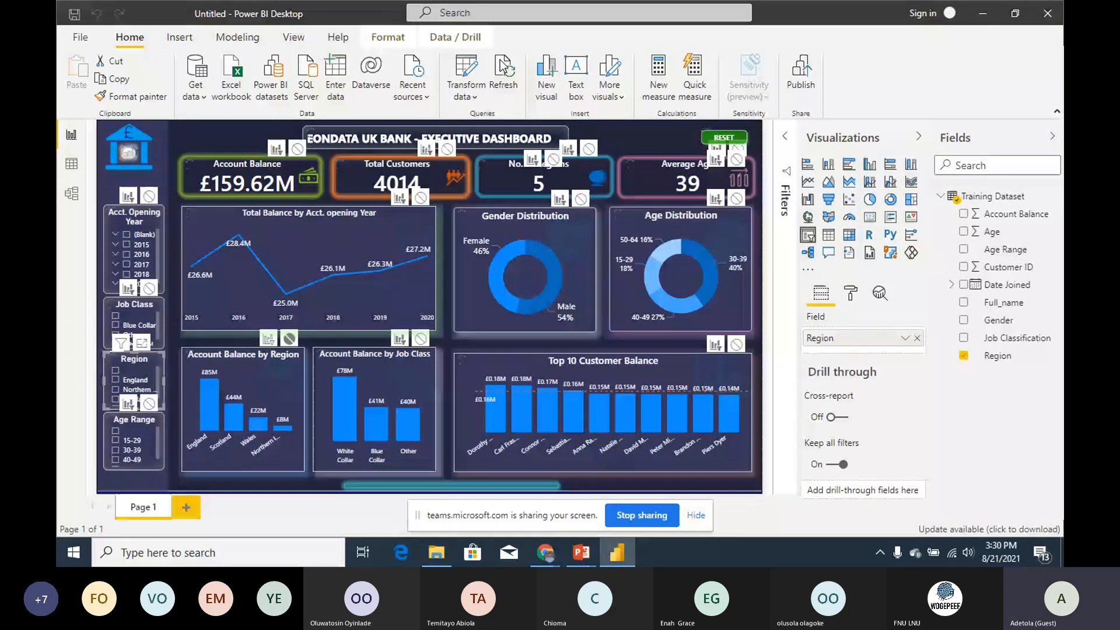
pyautogui.click(658, 132)
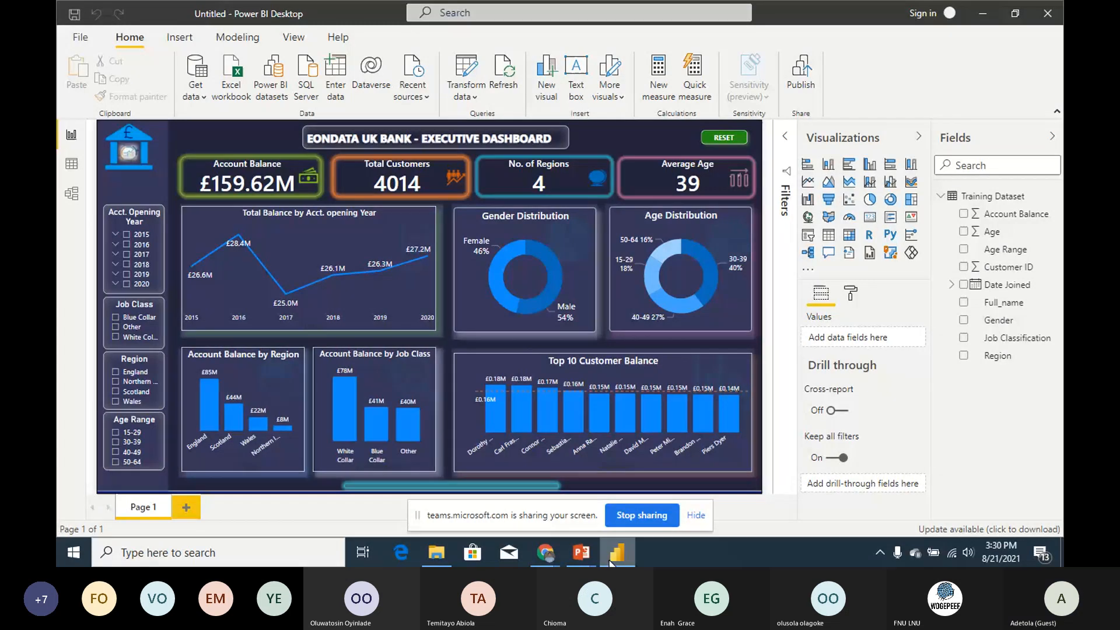
# Step: Present the closing slides of INTRODUCTION TO POWER BI (1) in PowerPoint from OUR TARGET through Q&A, and end the slide show
pyautogui.click(579, 554)
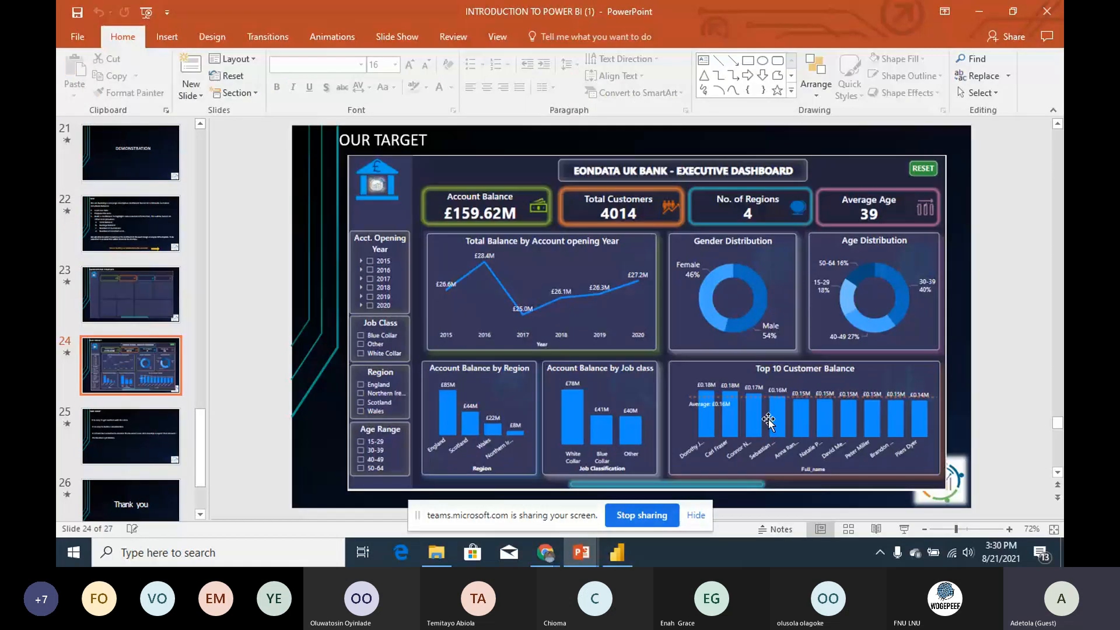
pyautogui.click(908, 529)
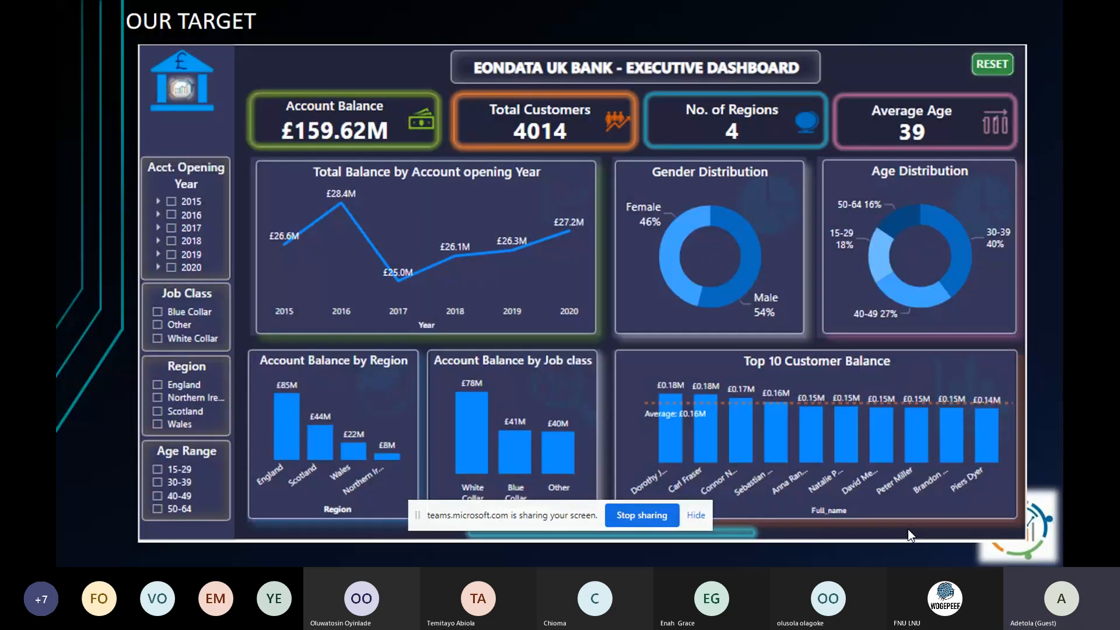
pyautogui.click(908, 529)
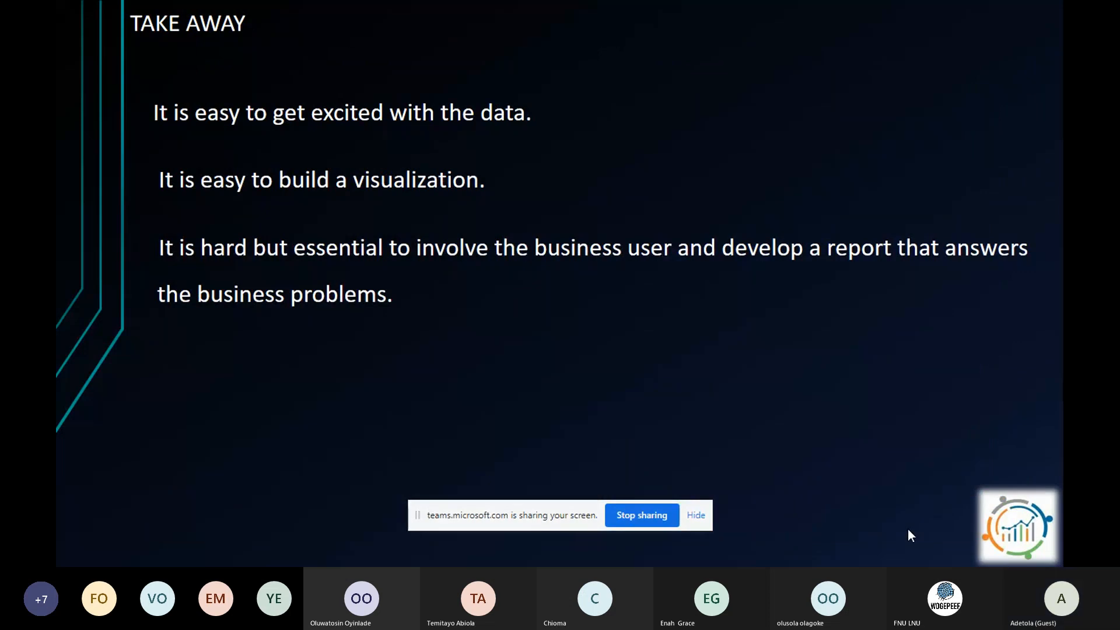
pyautogui.click(908, 535)
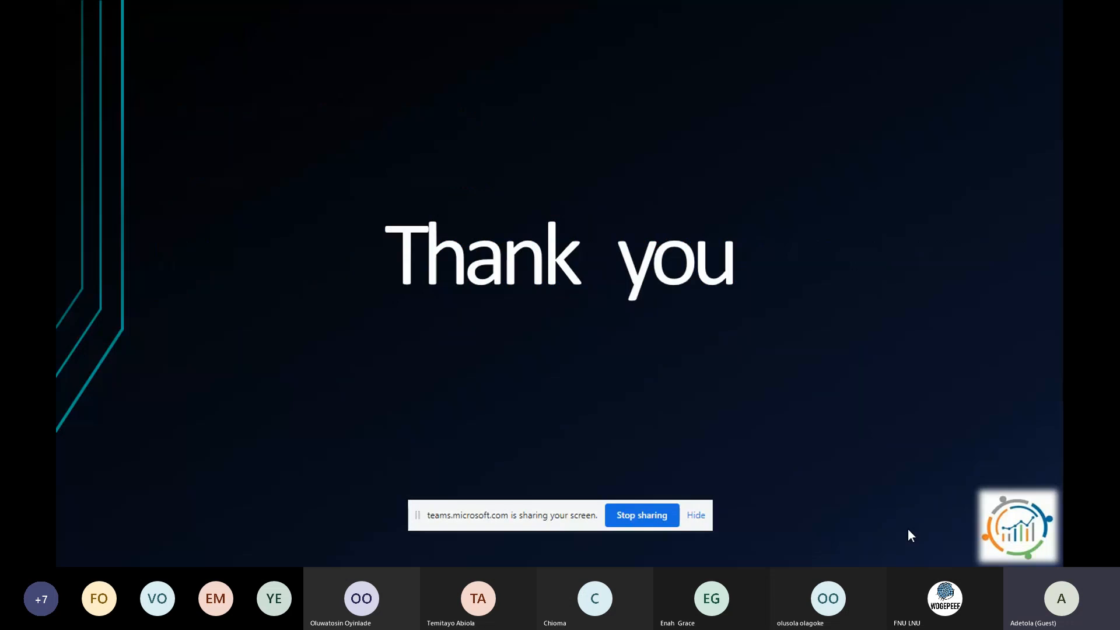
pyautogui.click(909, 531)
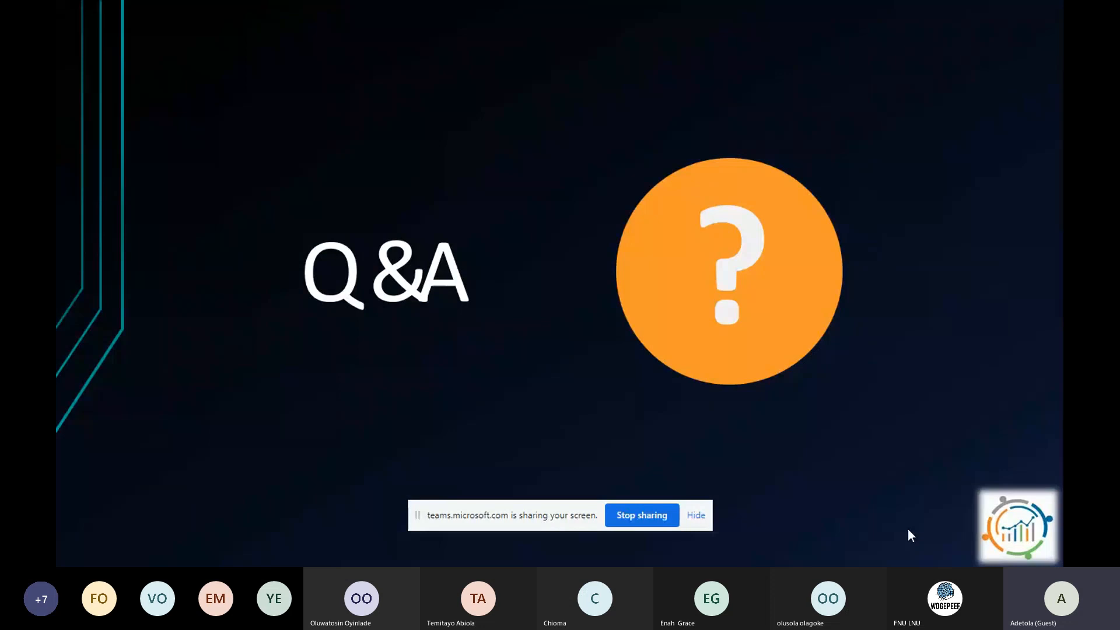
pyautogui.press('Escape')
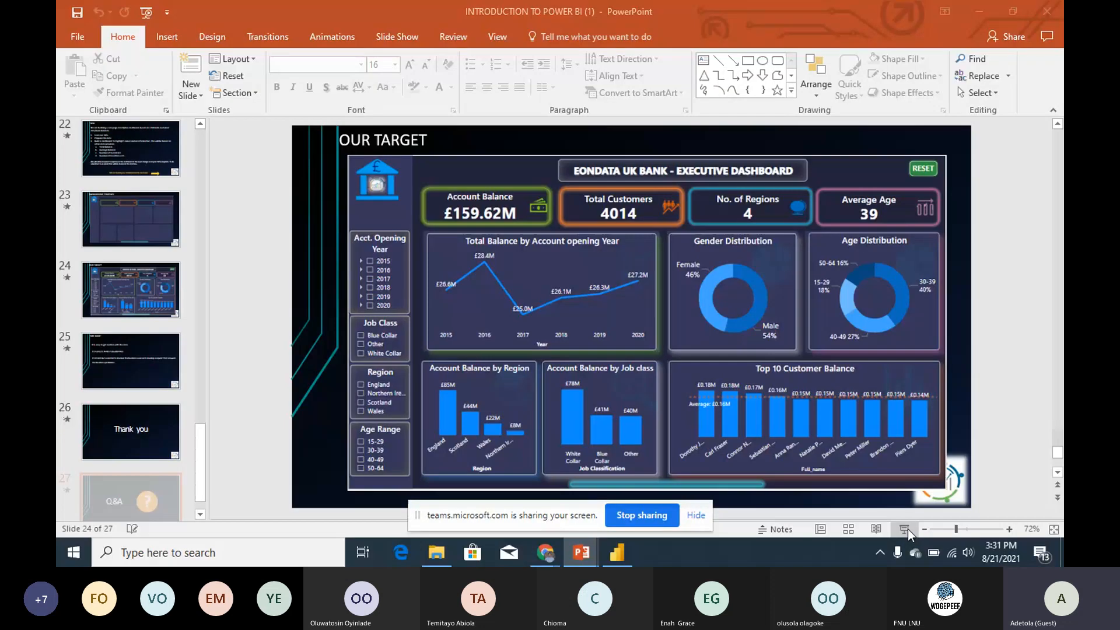
# Step: Look through the Reduce Rows options for the Training Dataset query in Power Query Editor, and minimize the editor
pyautogui.click(629, 516)
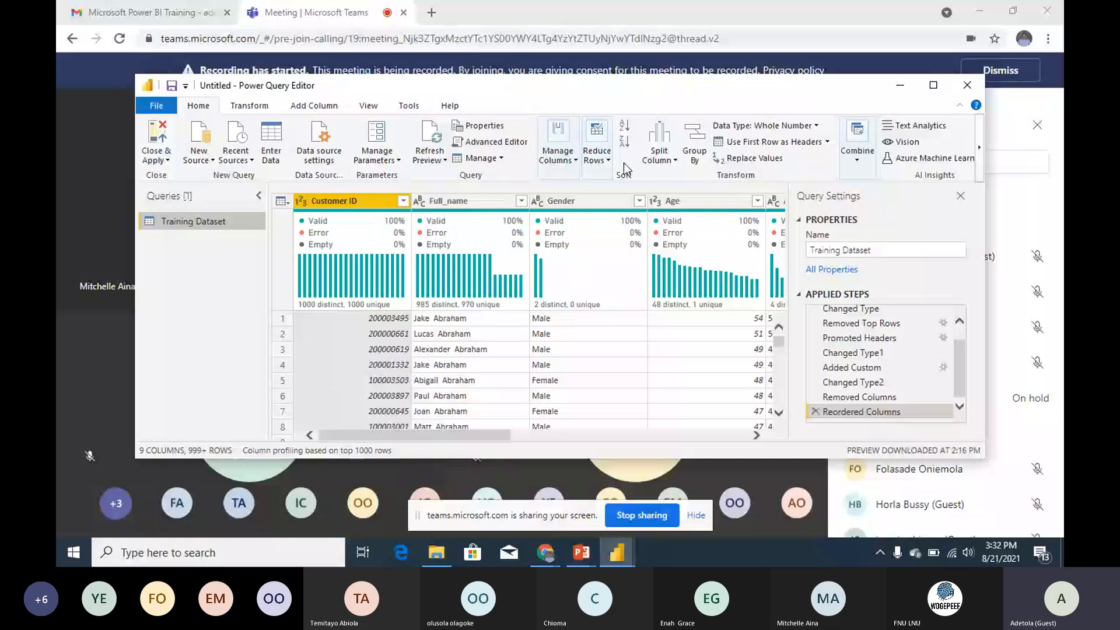
pyautogui.click(598, 153)
pyautogui.click(634, 217)
pyautogui.click(689, 182)
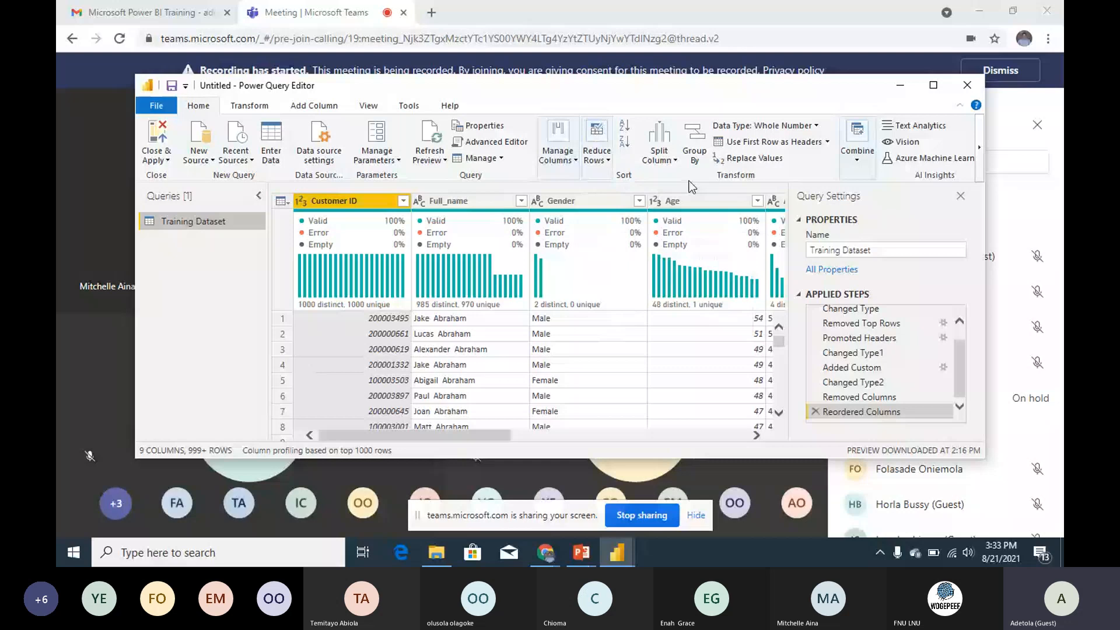
pyautogui.click(905, 93)
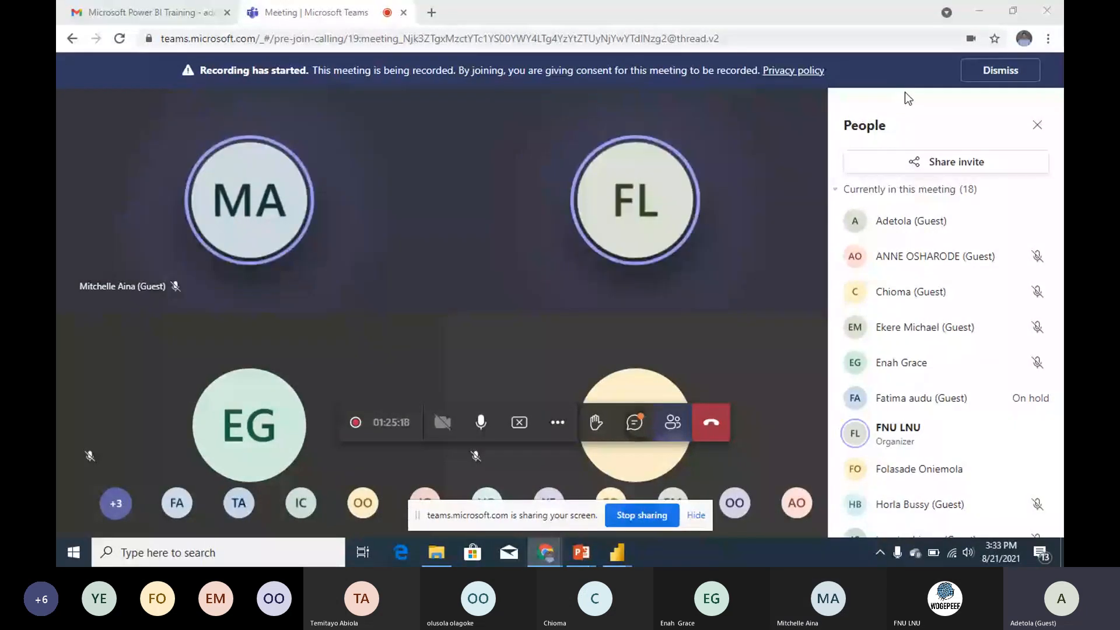
# Step: Look through the list of people in the Teams meeting
pyautogui.scroll(-2, 1048, 263)
pyautogui.scroll(-3, 945, 350)
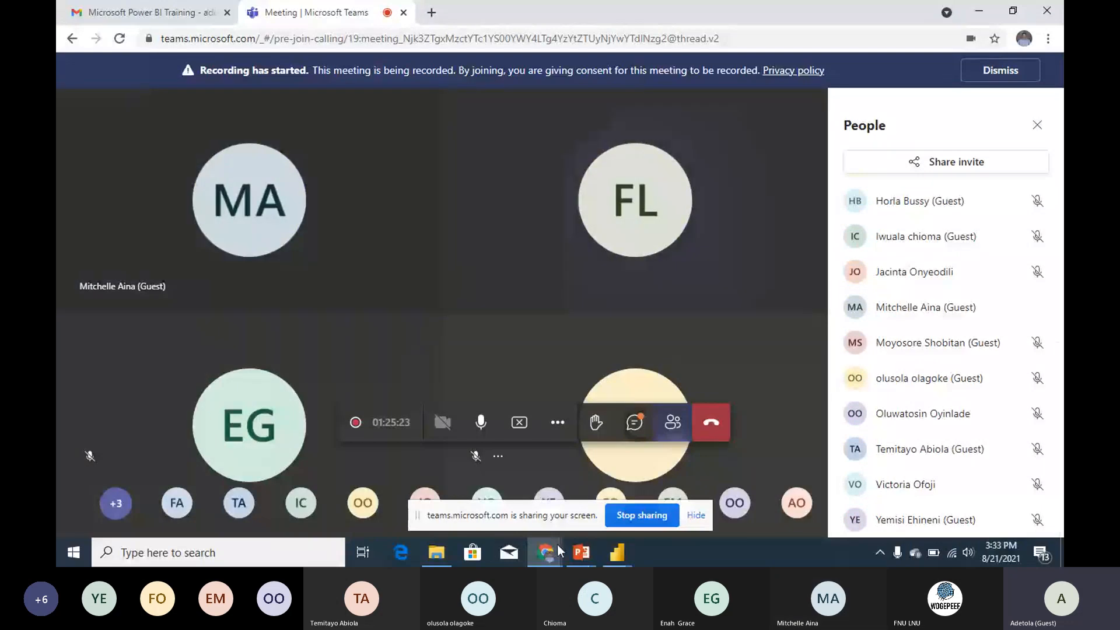
pyautogui.click(509, 428)
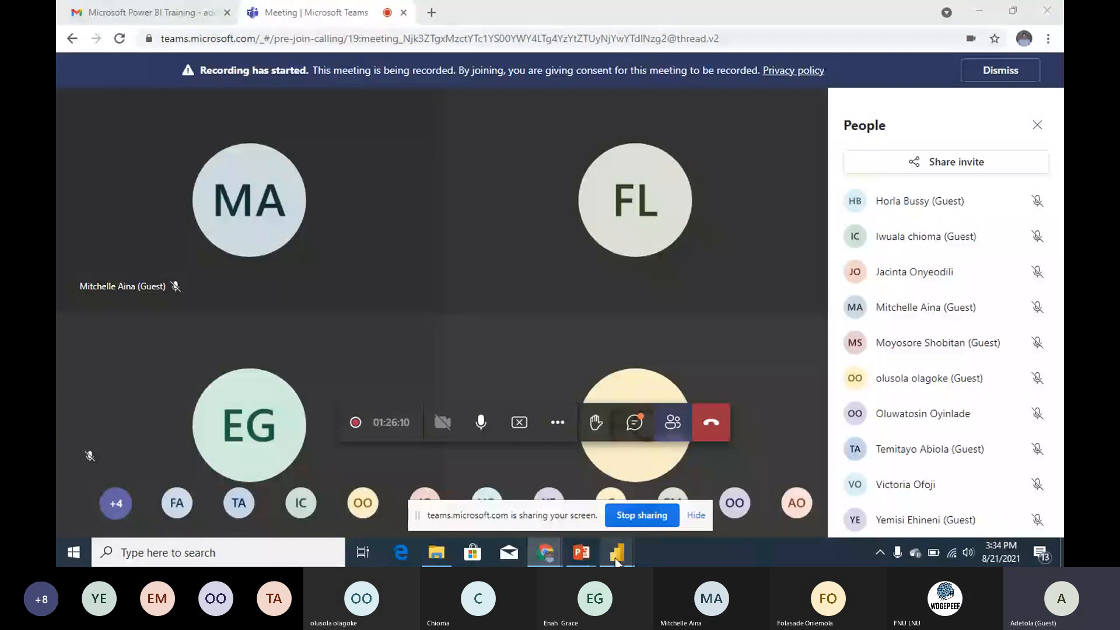
# Step: Switch to Power BI Desktop, select the Acct. Opening Year slicer, and turn interaction editing off and back on
pyautogui.click(617, 554)
pyautogui.click(565, 499)
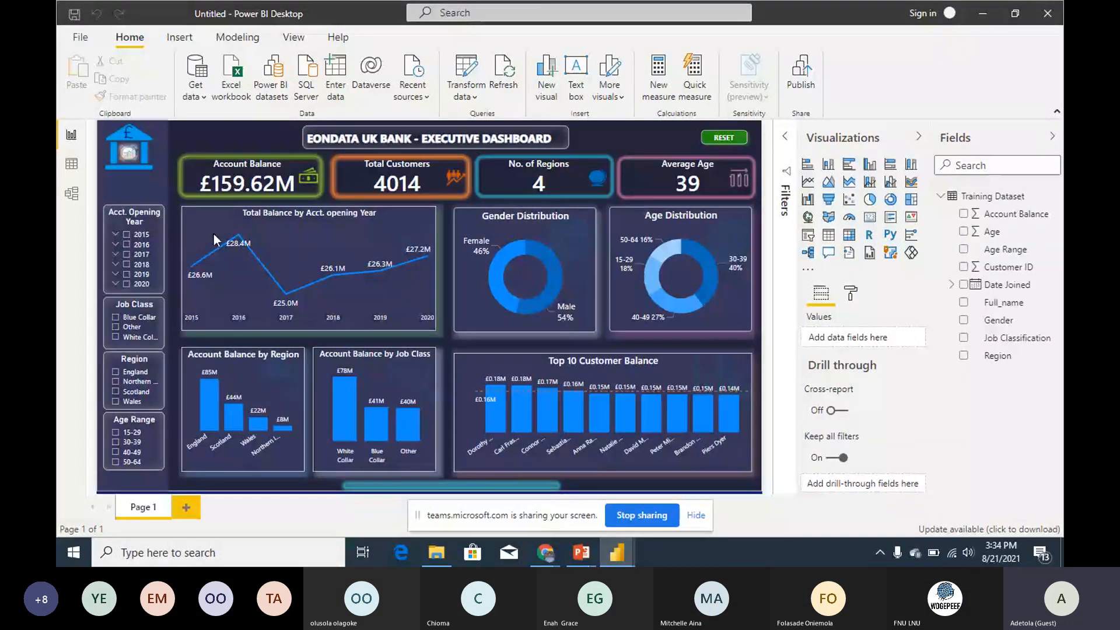
pyautogui.click(159, 209)
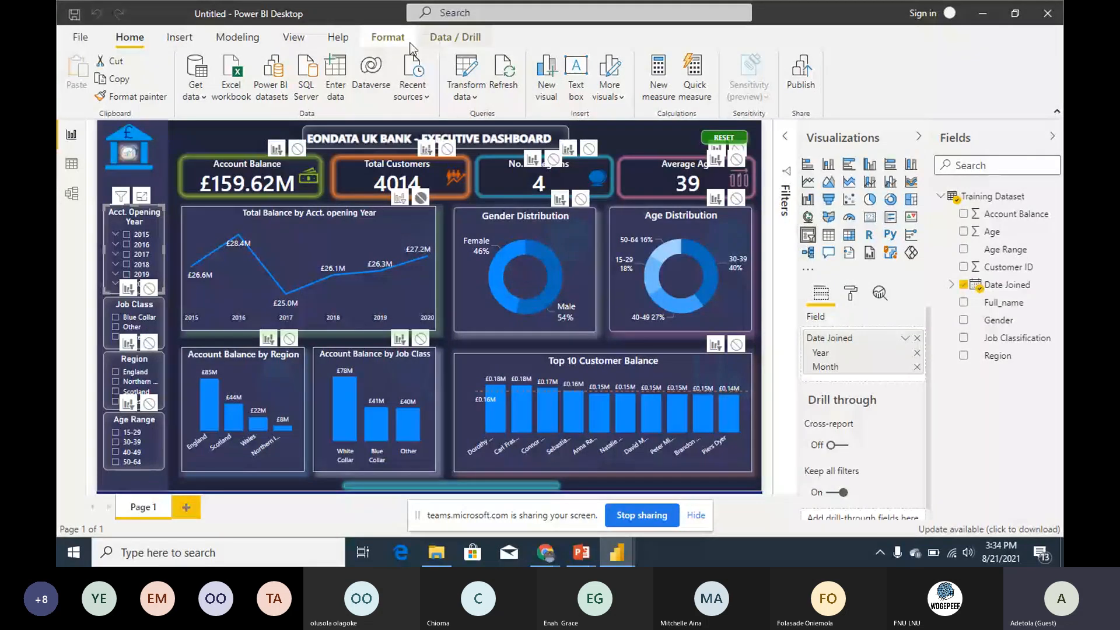
pyautogui.click(408, 40)
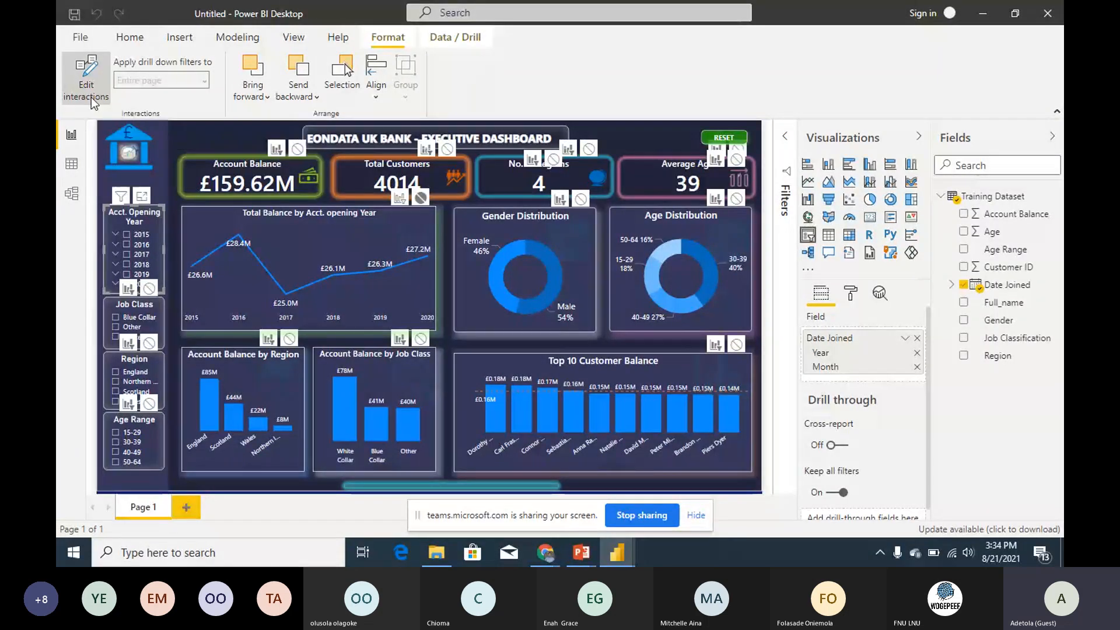
pyautogui.click(91, 97)
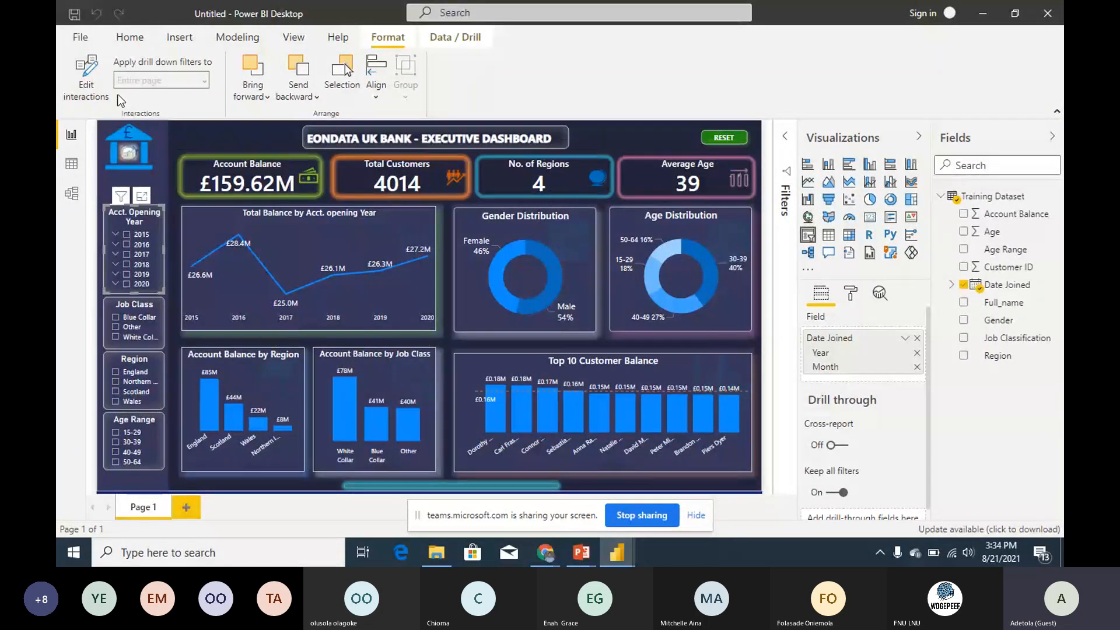
pyautogui.click(87, 93)
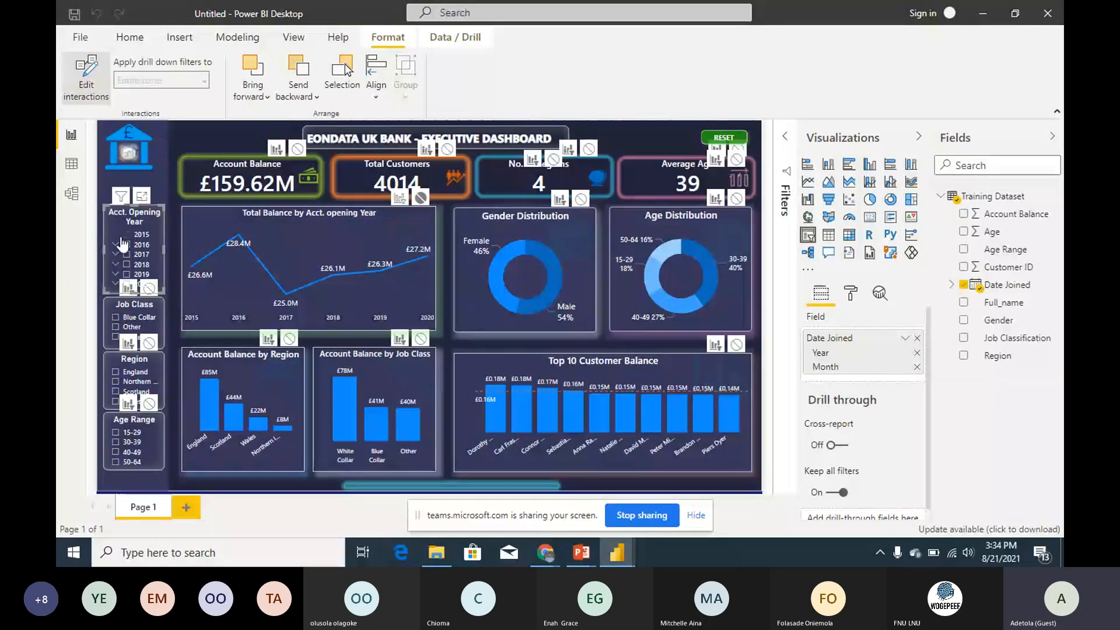
# Step: Set the Acct. Opening Year slicer's interaction with the Total Balance by Acct. opening Year chart to None, and turn off interaction editing
pyautogui.click(420, 198)
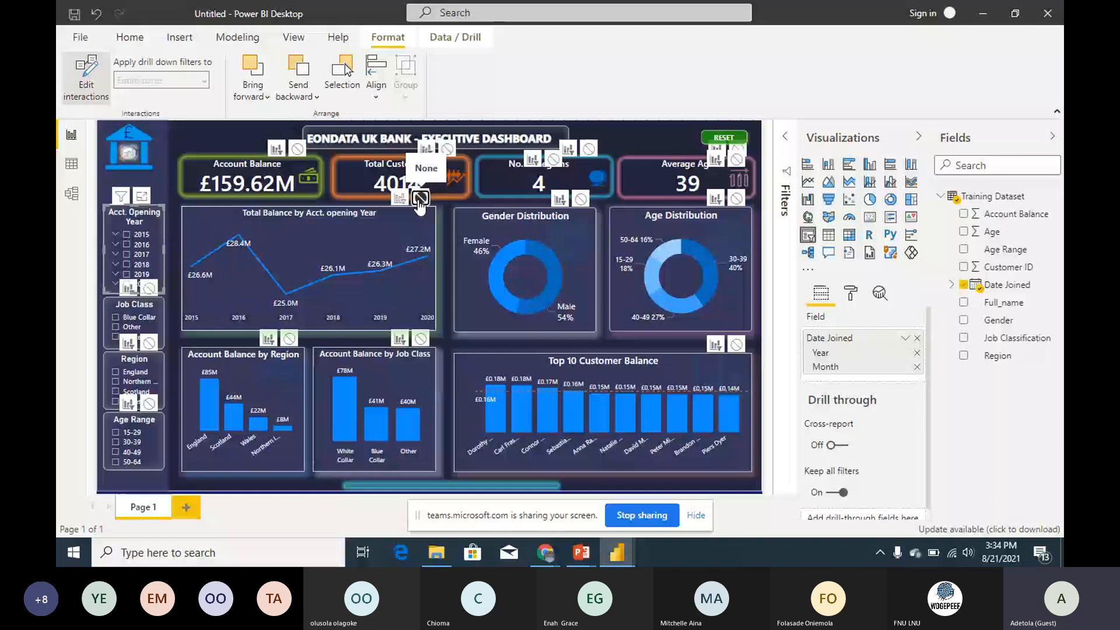
pyautogui.click(419, 199)
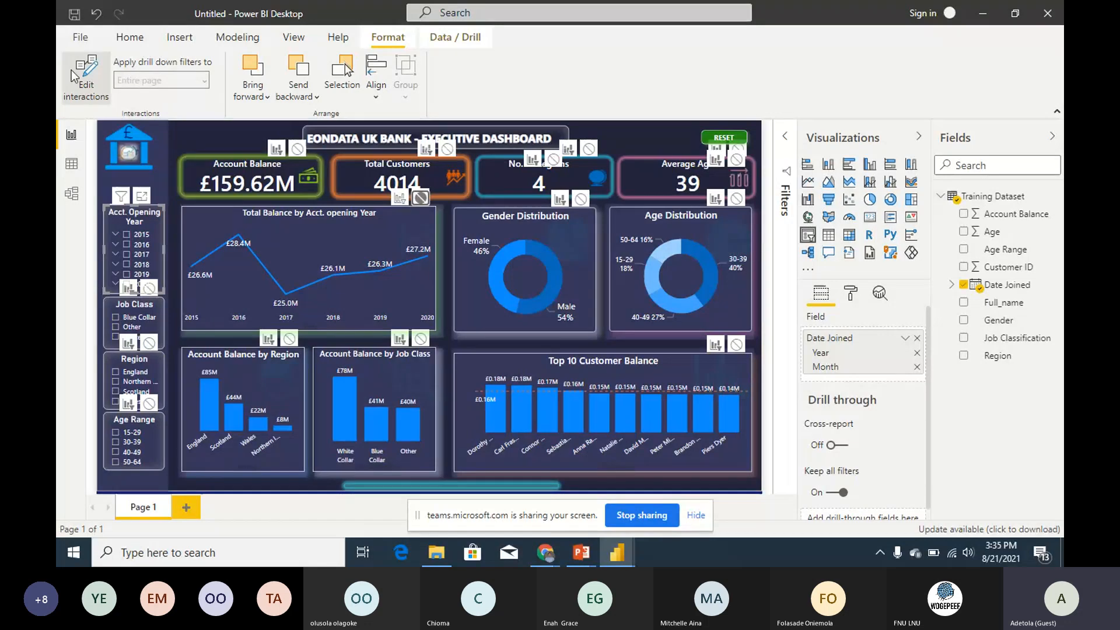
pyautogui.click(86, 89)
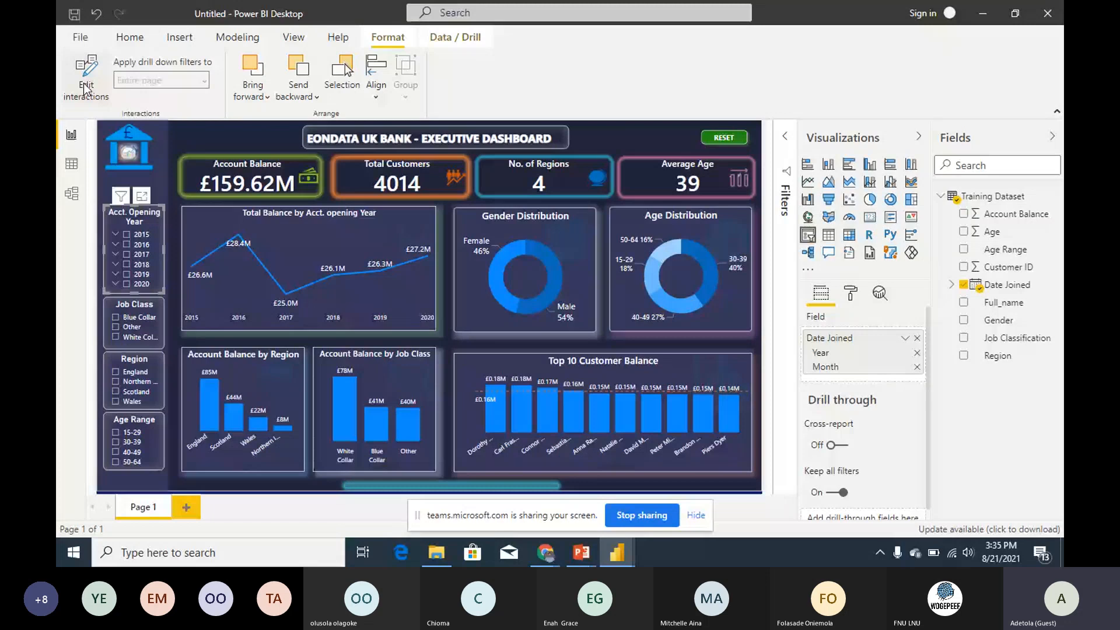
# Step: Minimize Power BI Desktop to return to the Teams meeting, mute the microphone, and leave the call
pyautogui.click(981, 16)
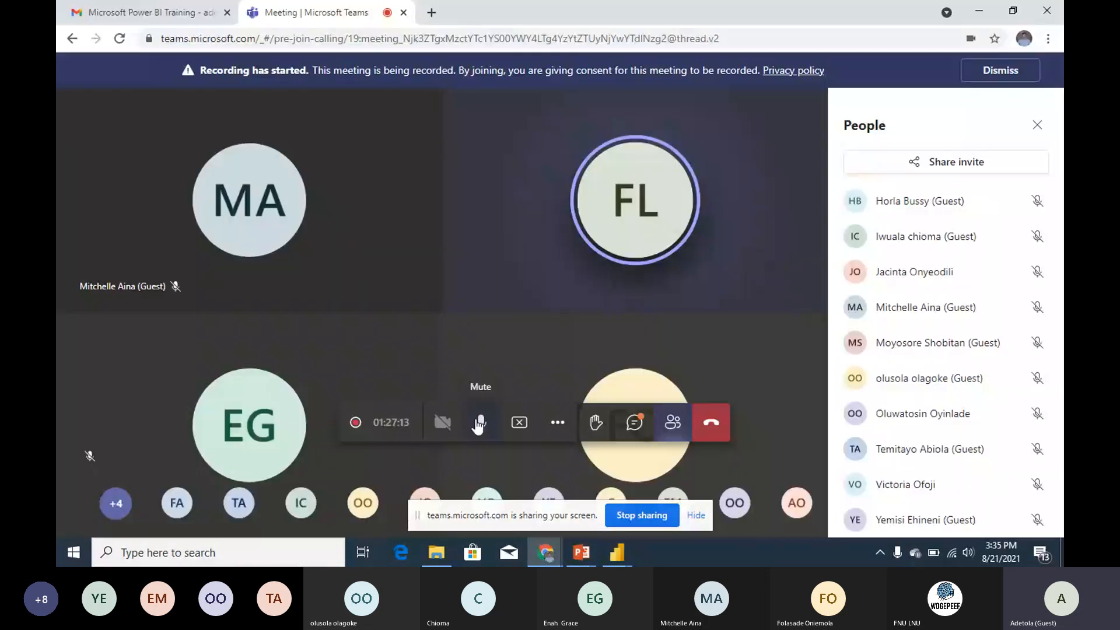
pyautogui.click(478, 424)
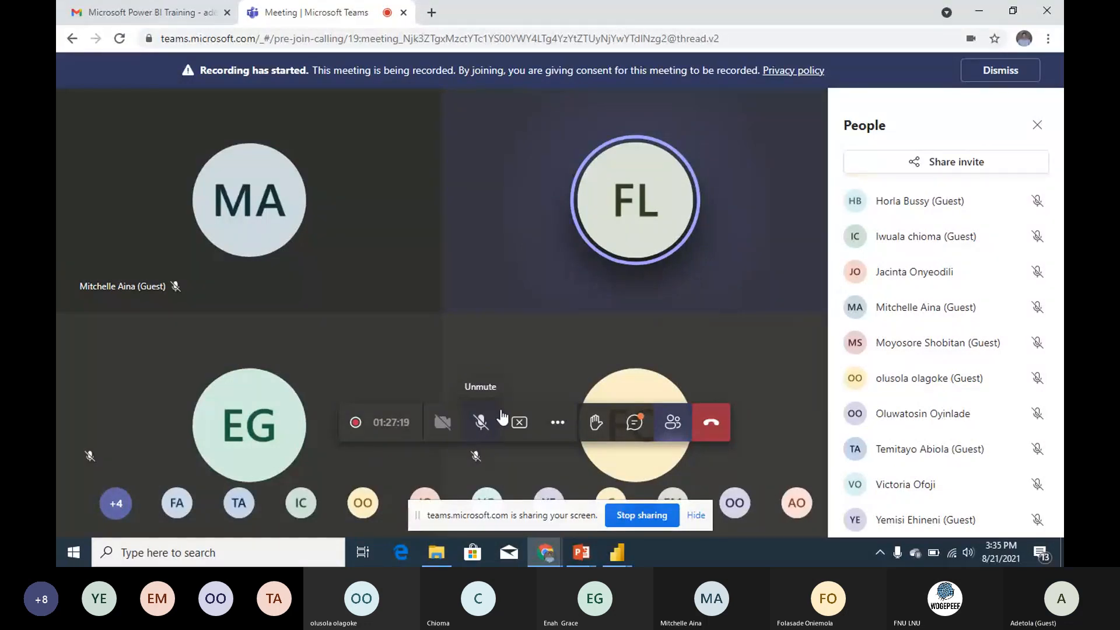
pyautogui.click(717, 424)
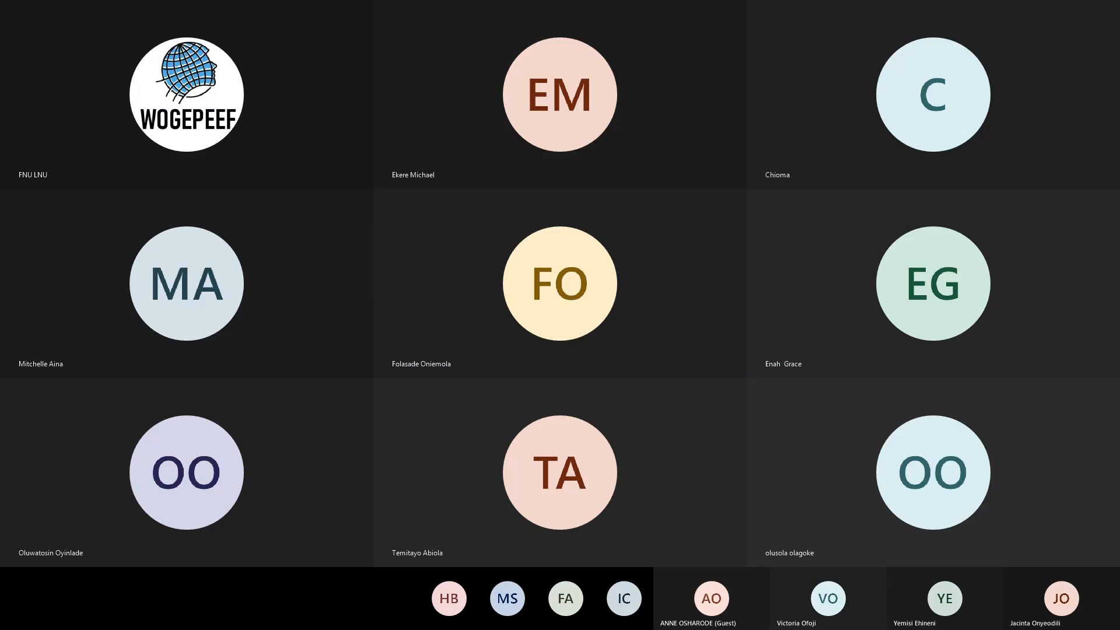